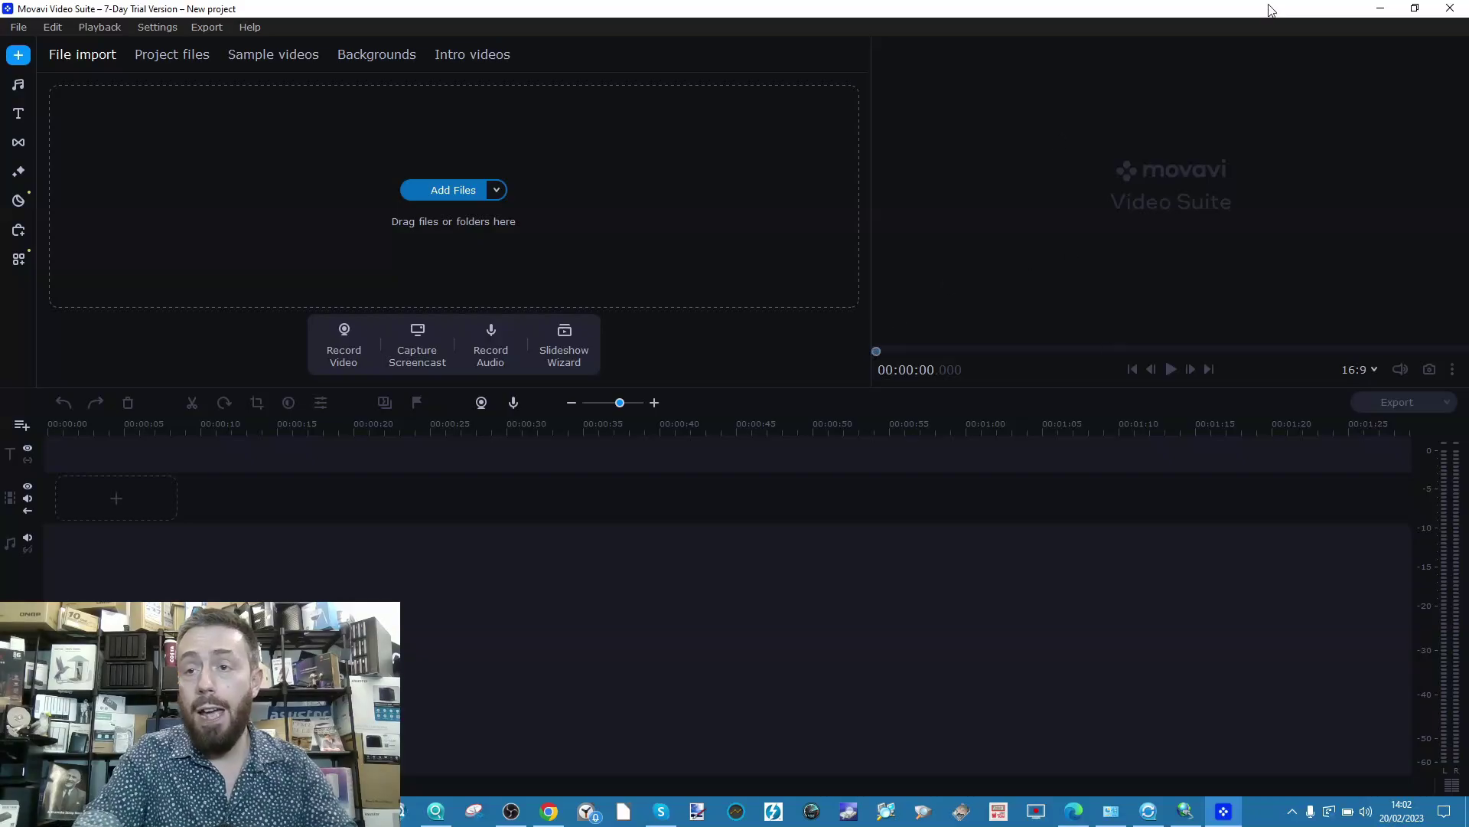
Step: Minimize Movavi Video Suite to reveal the QNAP QTS desktop in the browser
{"action": "left_click", "coordinate": [1380, 9]}
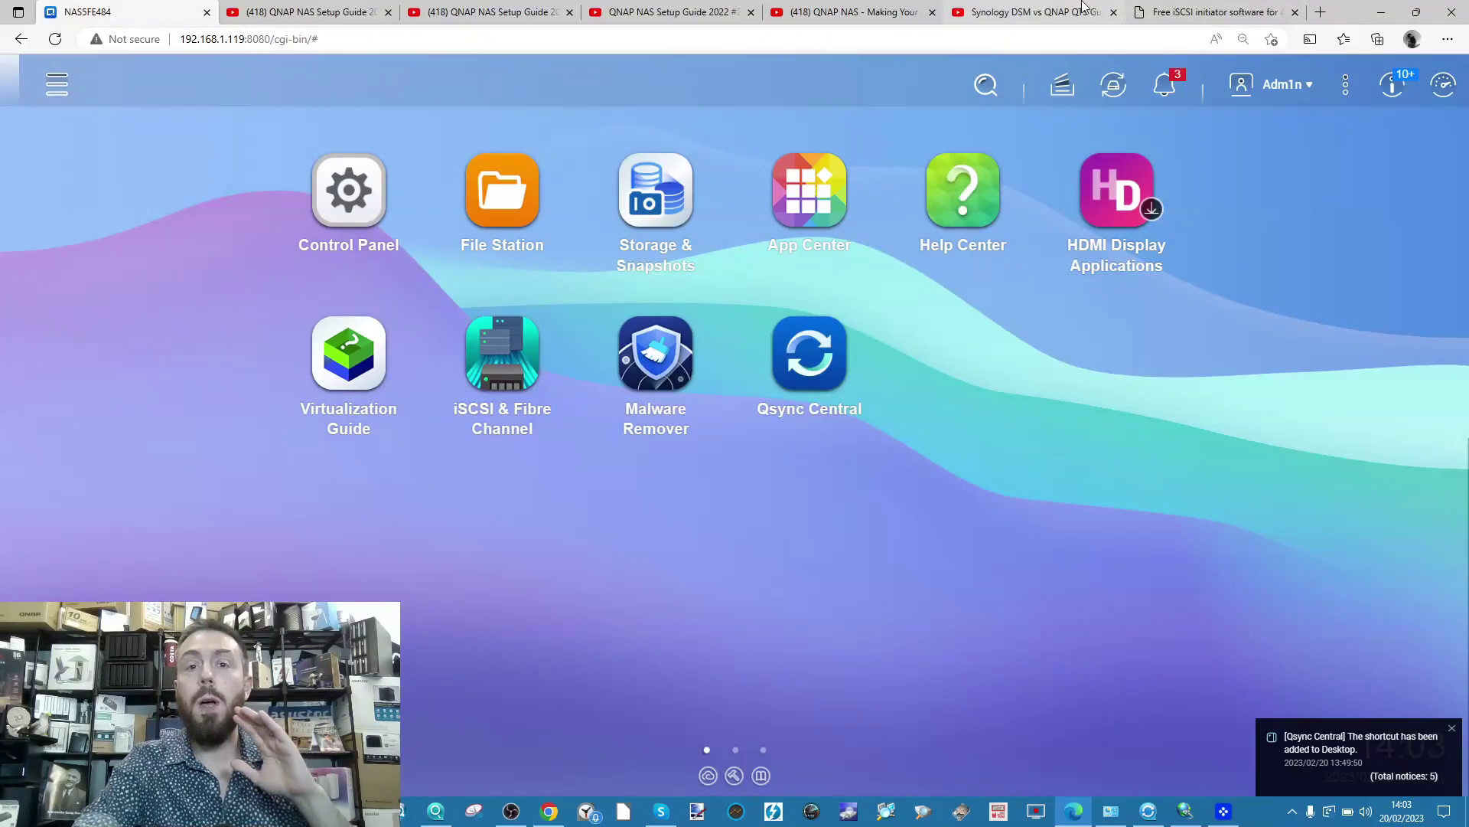
{"action": "left_click", "coordinate": [361, 8]}
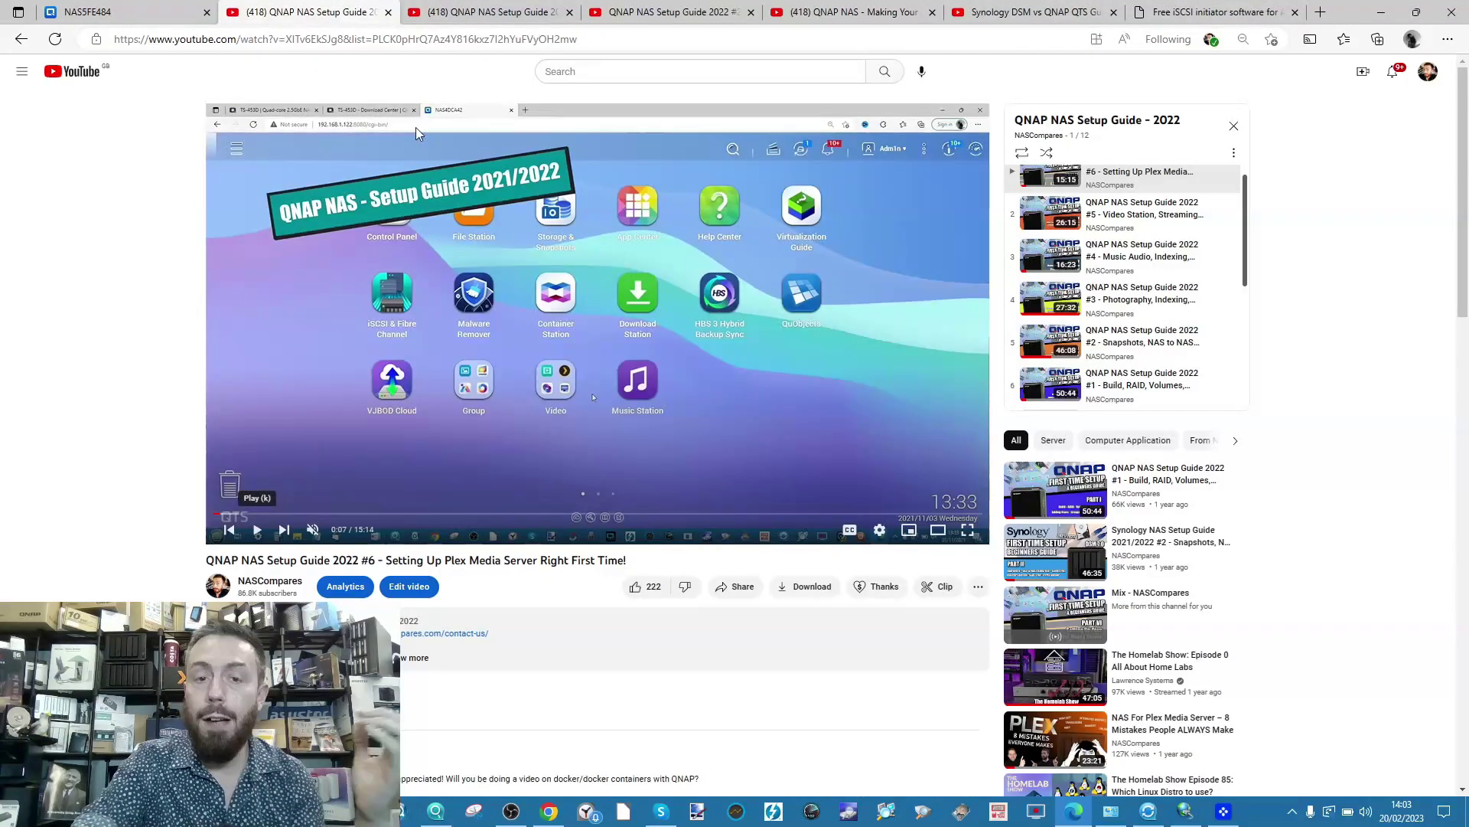
{"action": "left_click", "coordinate": [518, 15]}
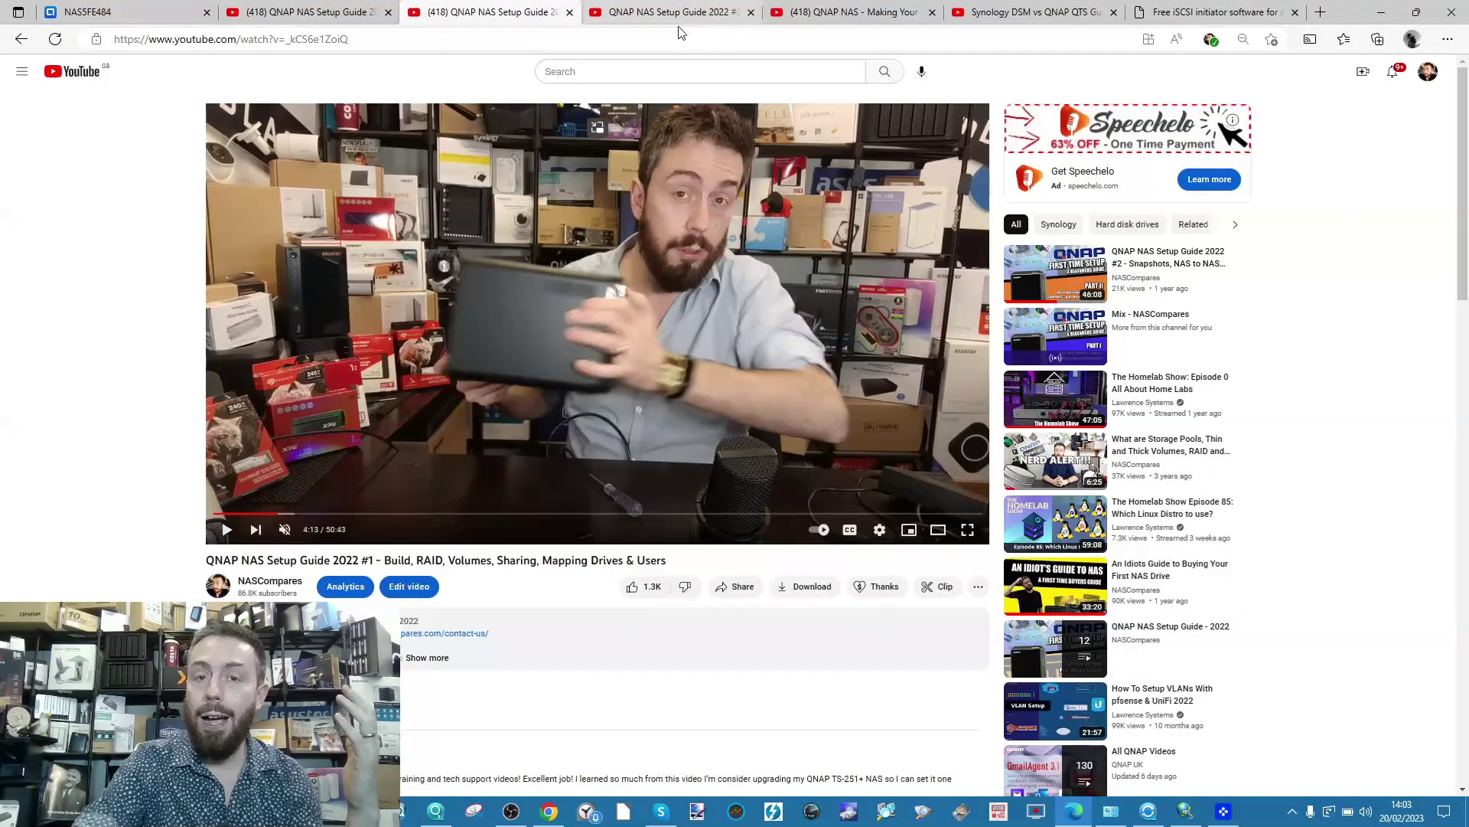
{"action": "left_click", "coordinate": [685, 14]}
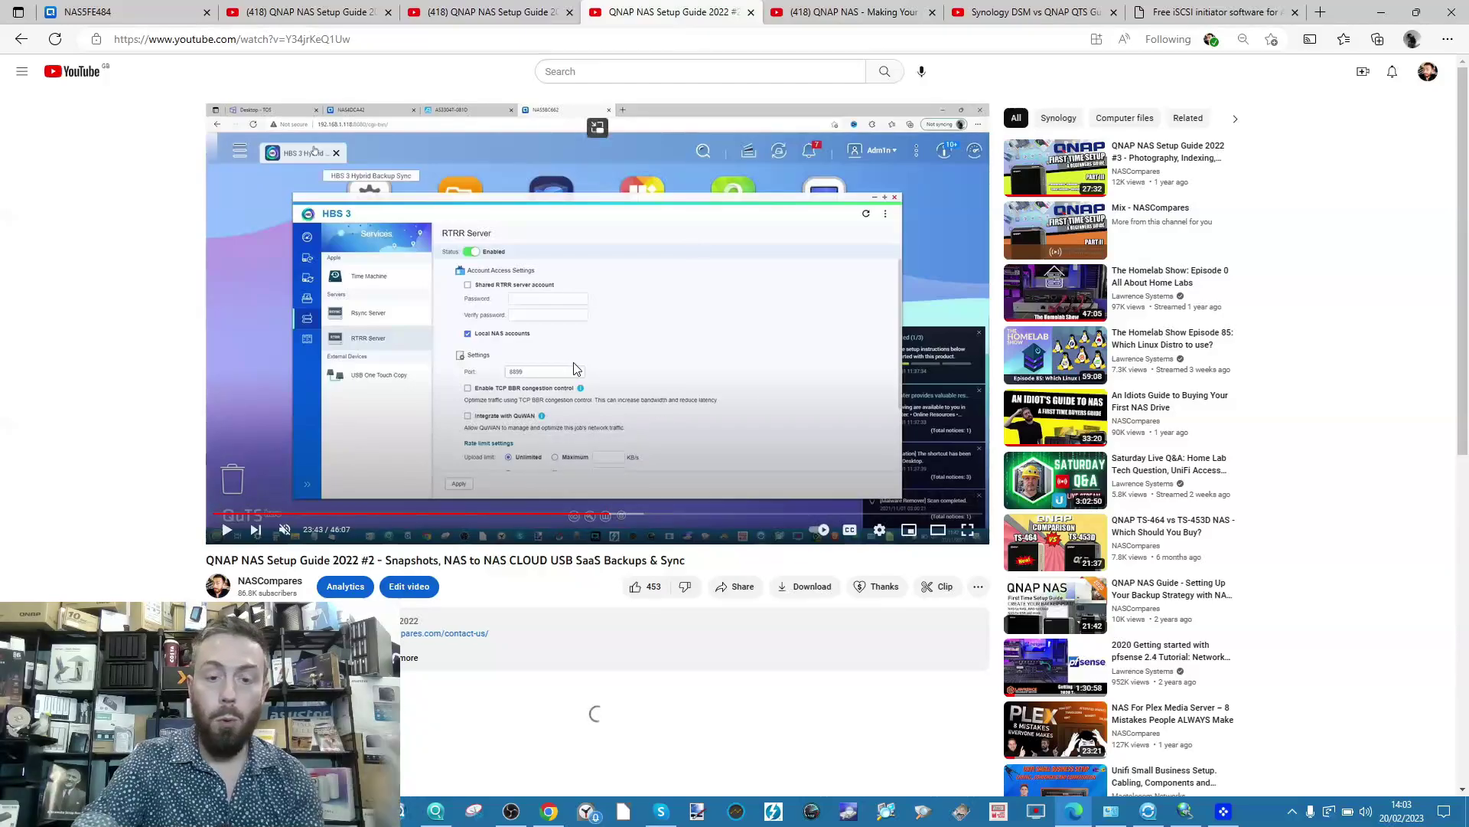
{"action": "left_click", "coordinate": [892, 21]}
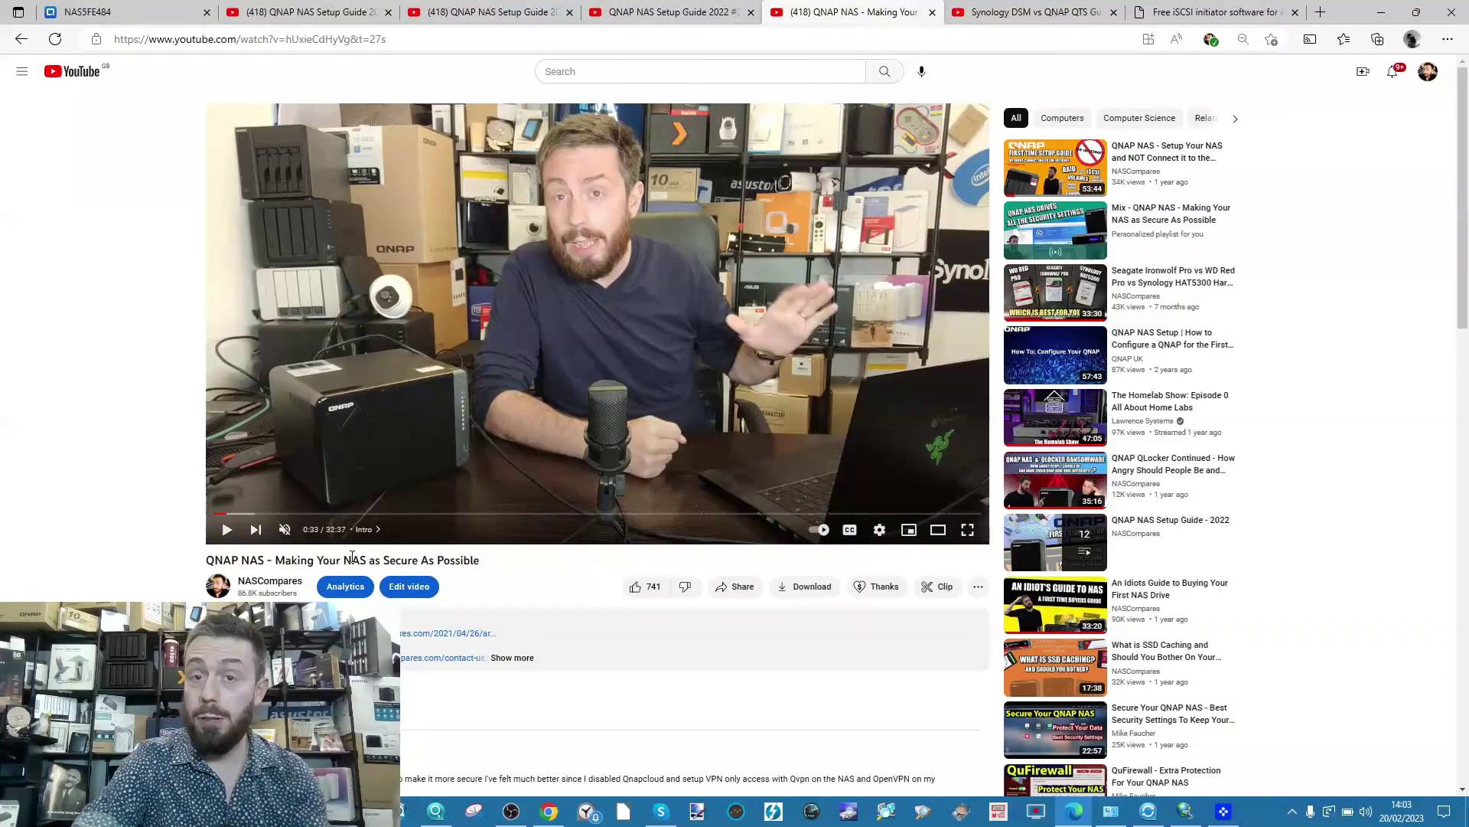
{"action": "left_click", "coordinate": [692, 11]}
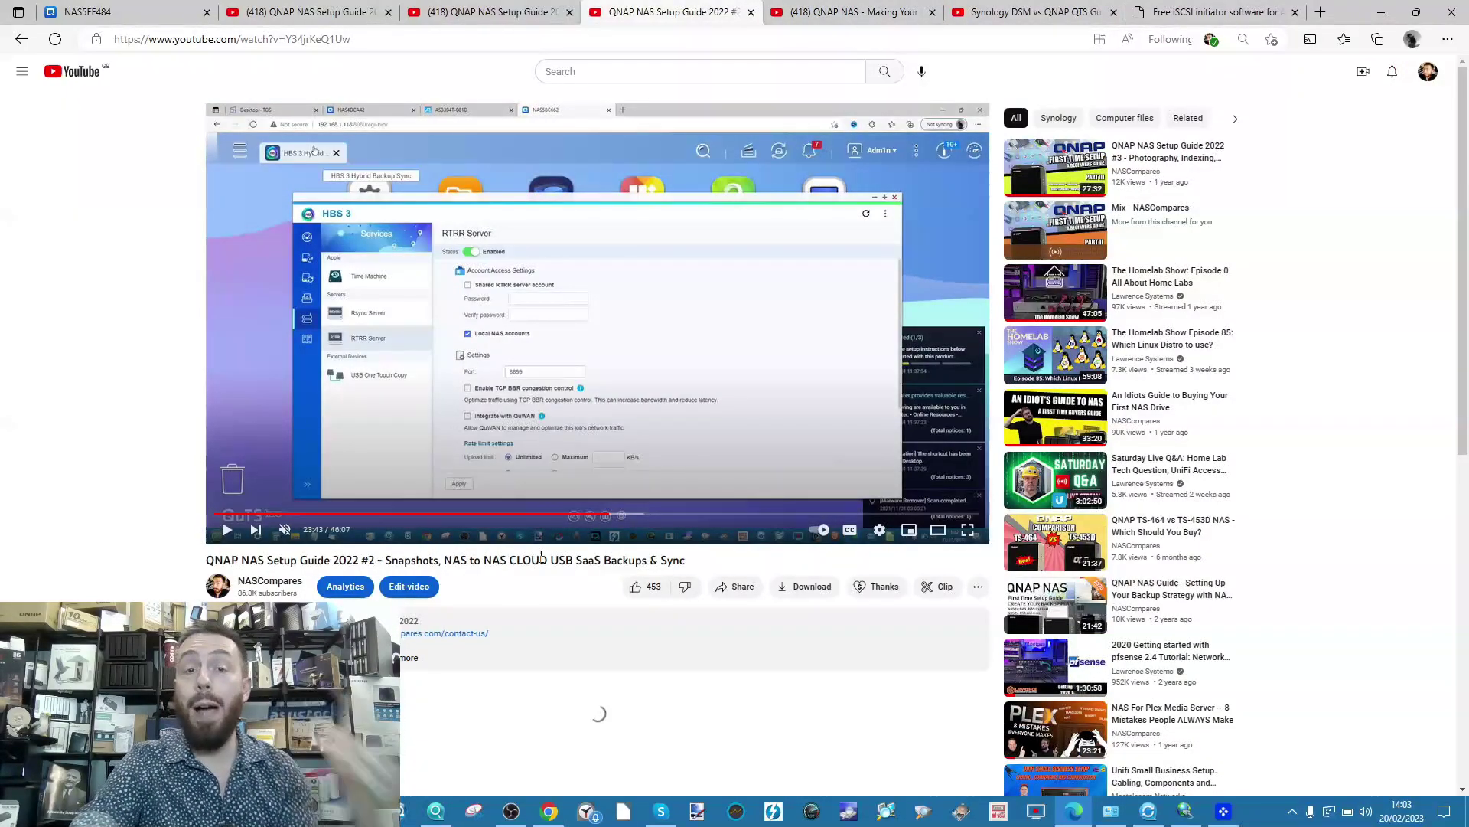
{"action": "left_click", "coordinate": [1069, 19]}
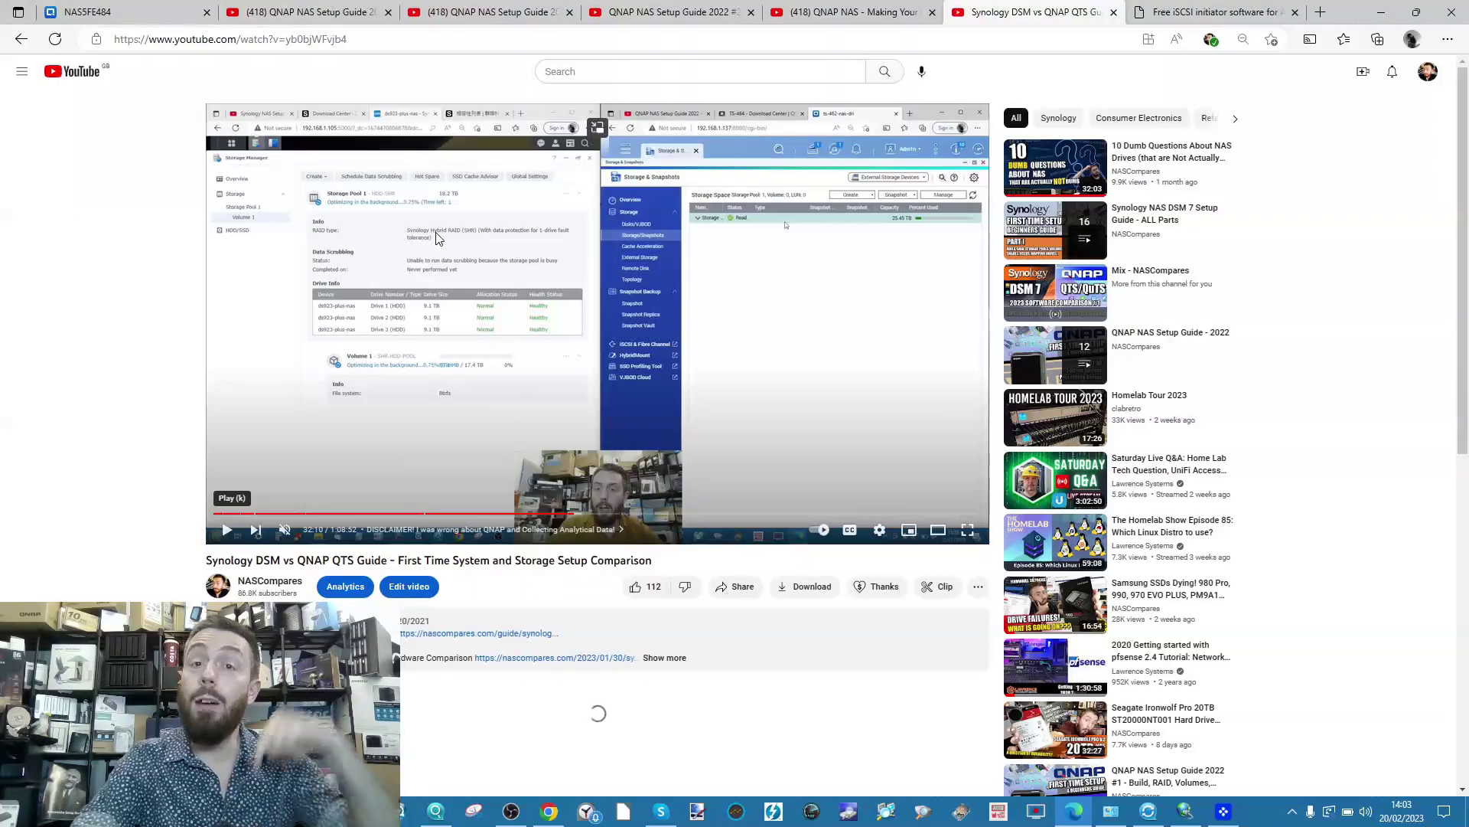
{"action": "left_click", "coordinate": [102, 14]}
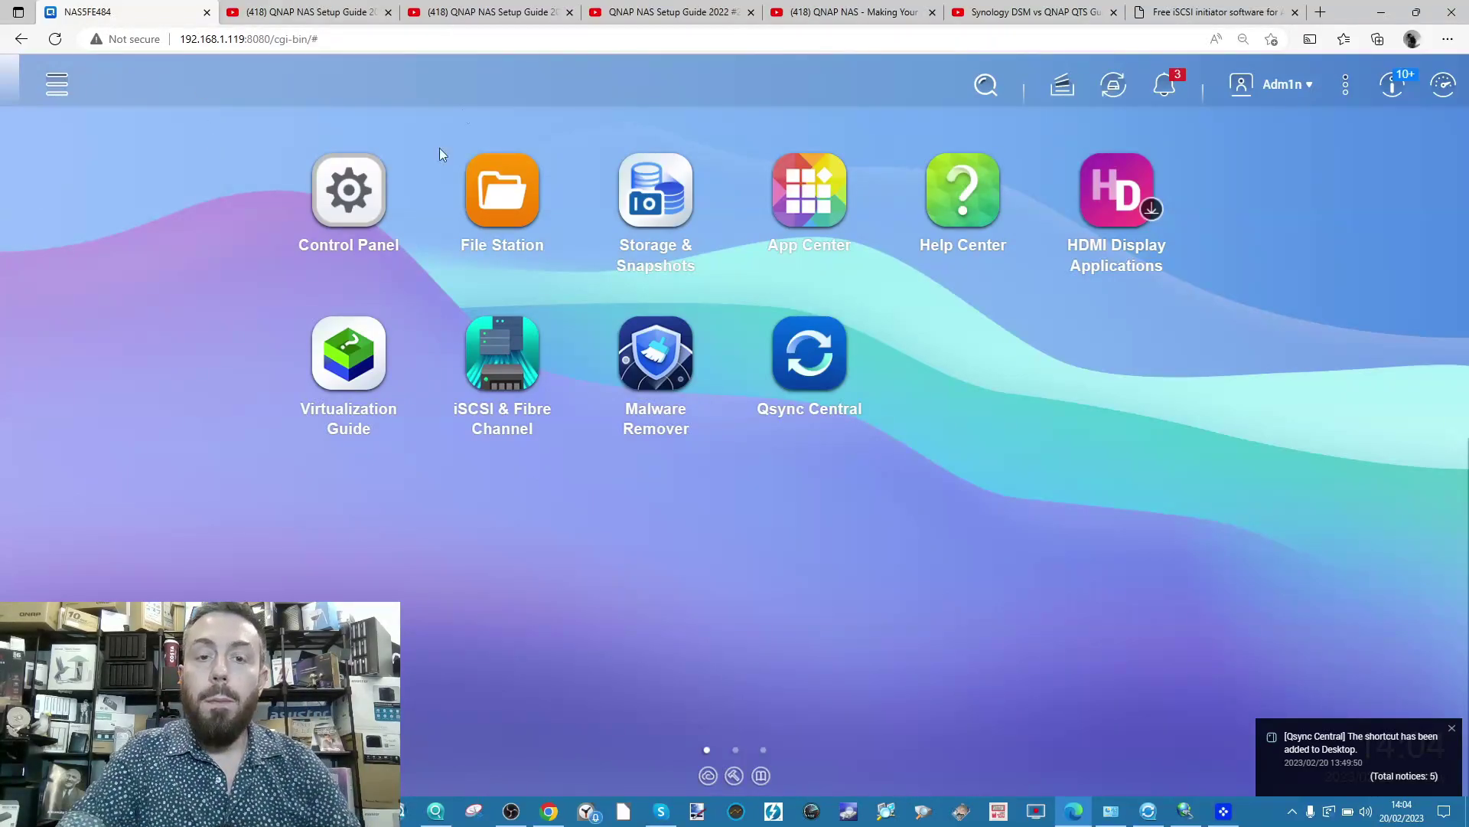
Step: Open Storage & Snapshots' Disks/VJBOD page and view RAID Group 1 (RAID 0, 38.17 TB)
{"action": "left_click", "coordinate": [652, 193]}
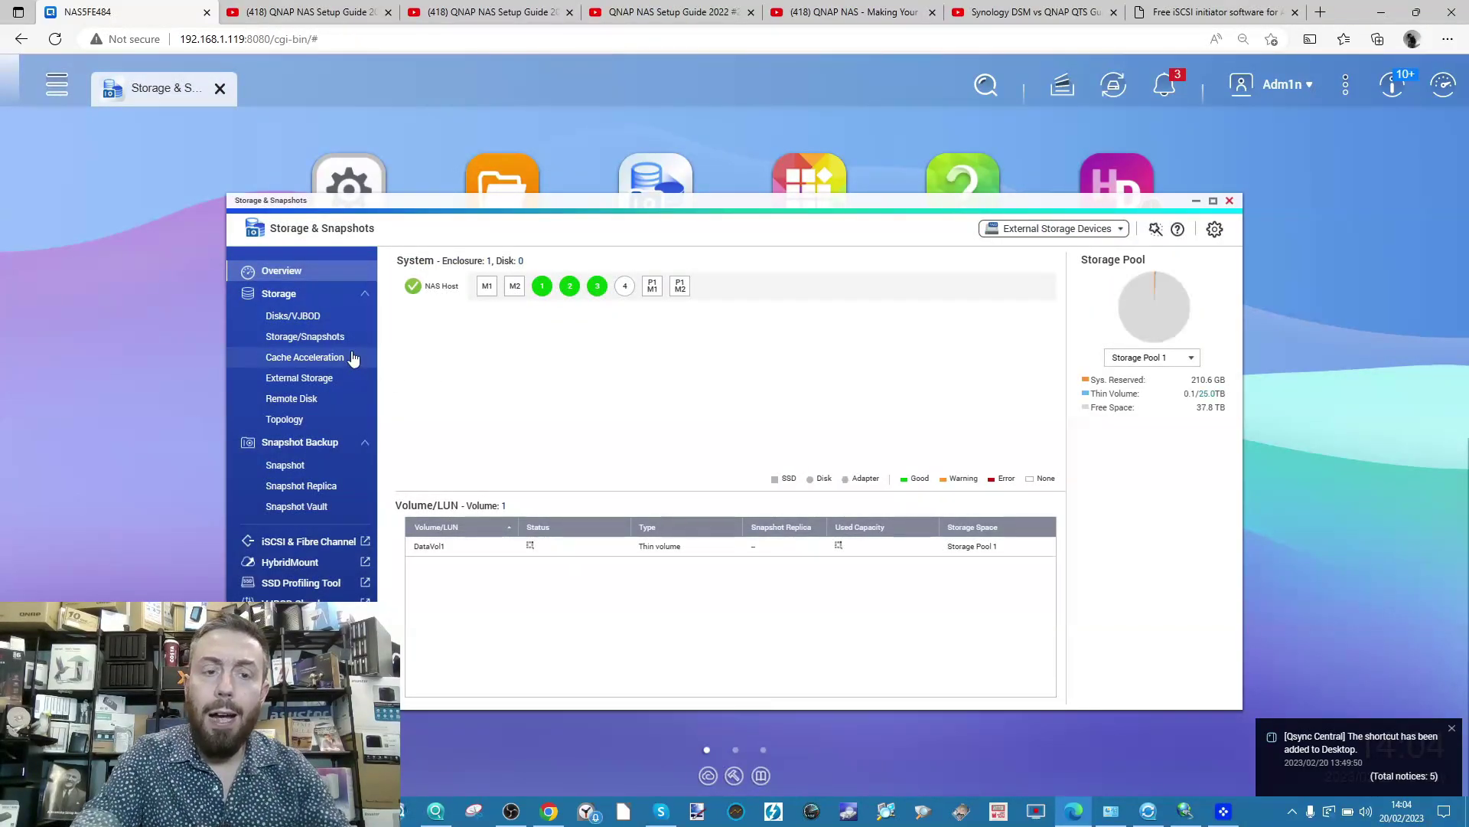
{"action": "left_click", "coordinate": [310, 317]}
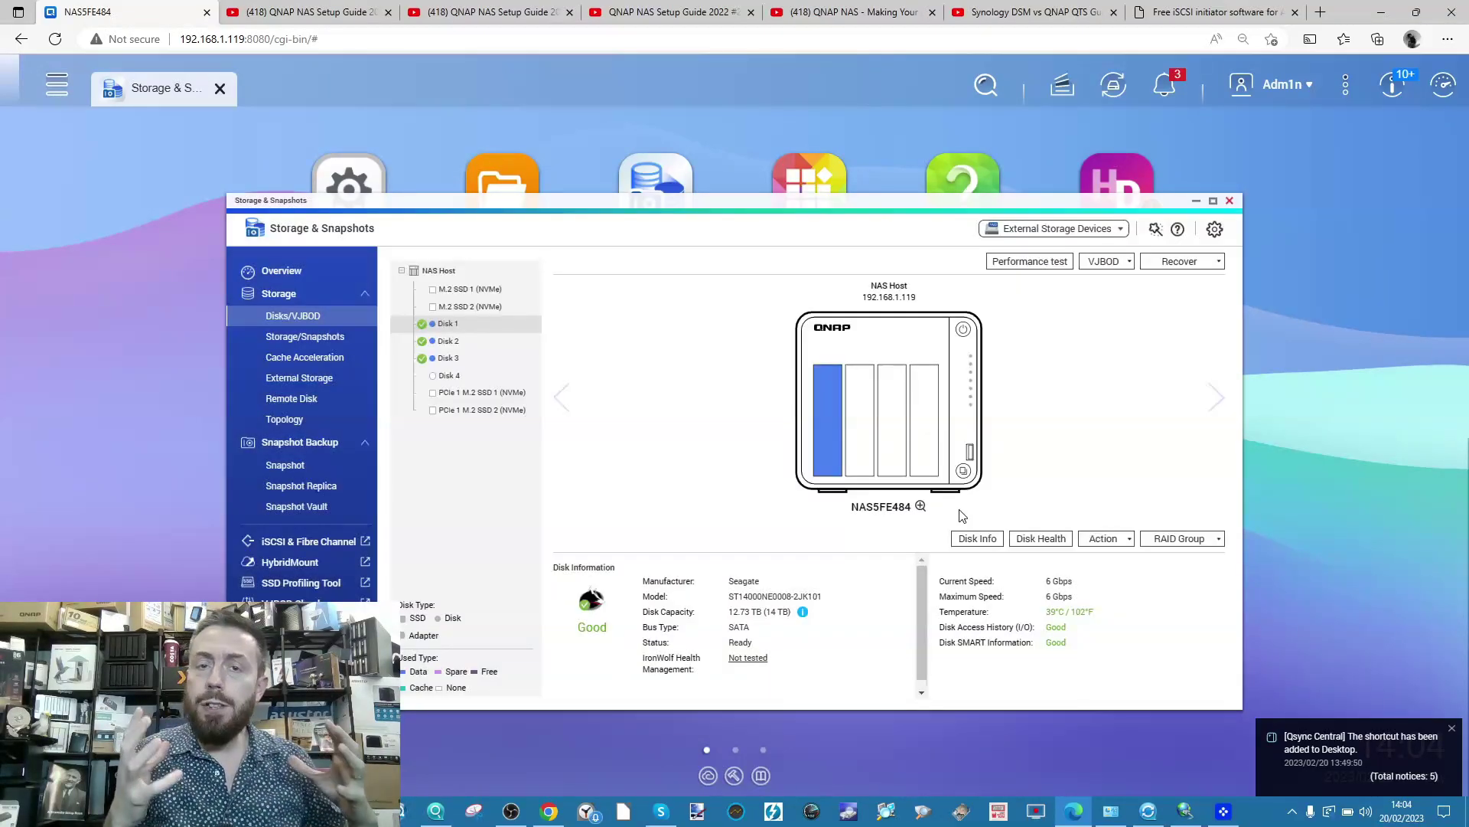
{"action": "left_click", "coordinate": [1214, 543]}
{"action": "left_click", "coordinate": [1180, 569]}
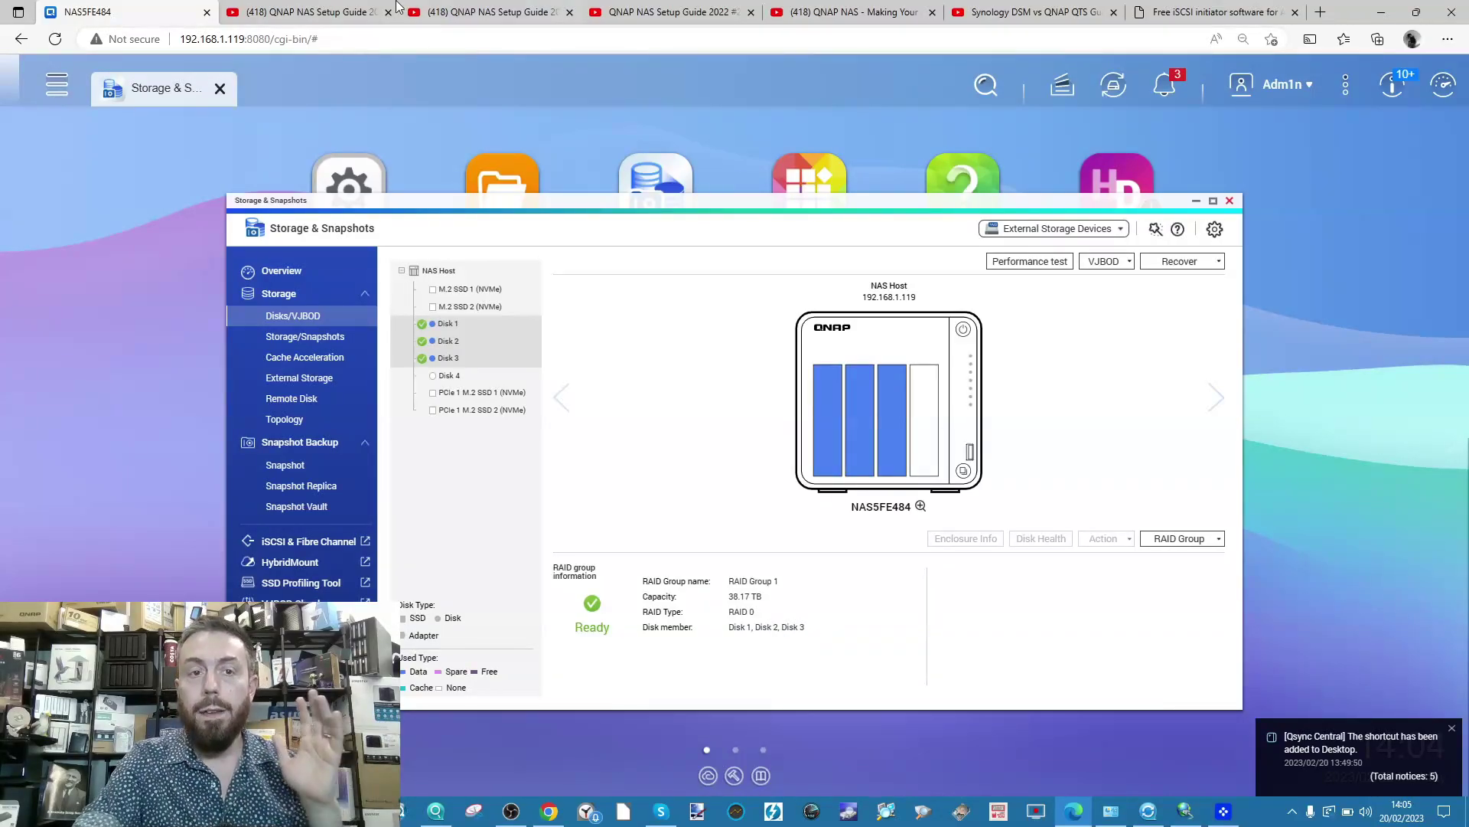
{"action": "left_click", "coordinate": [633, 13]}
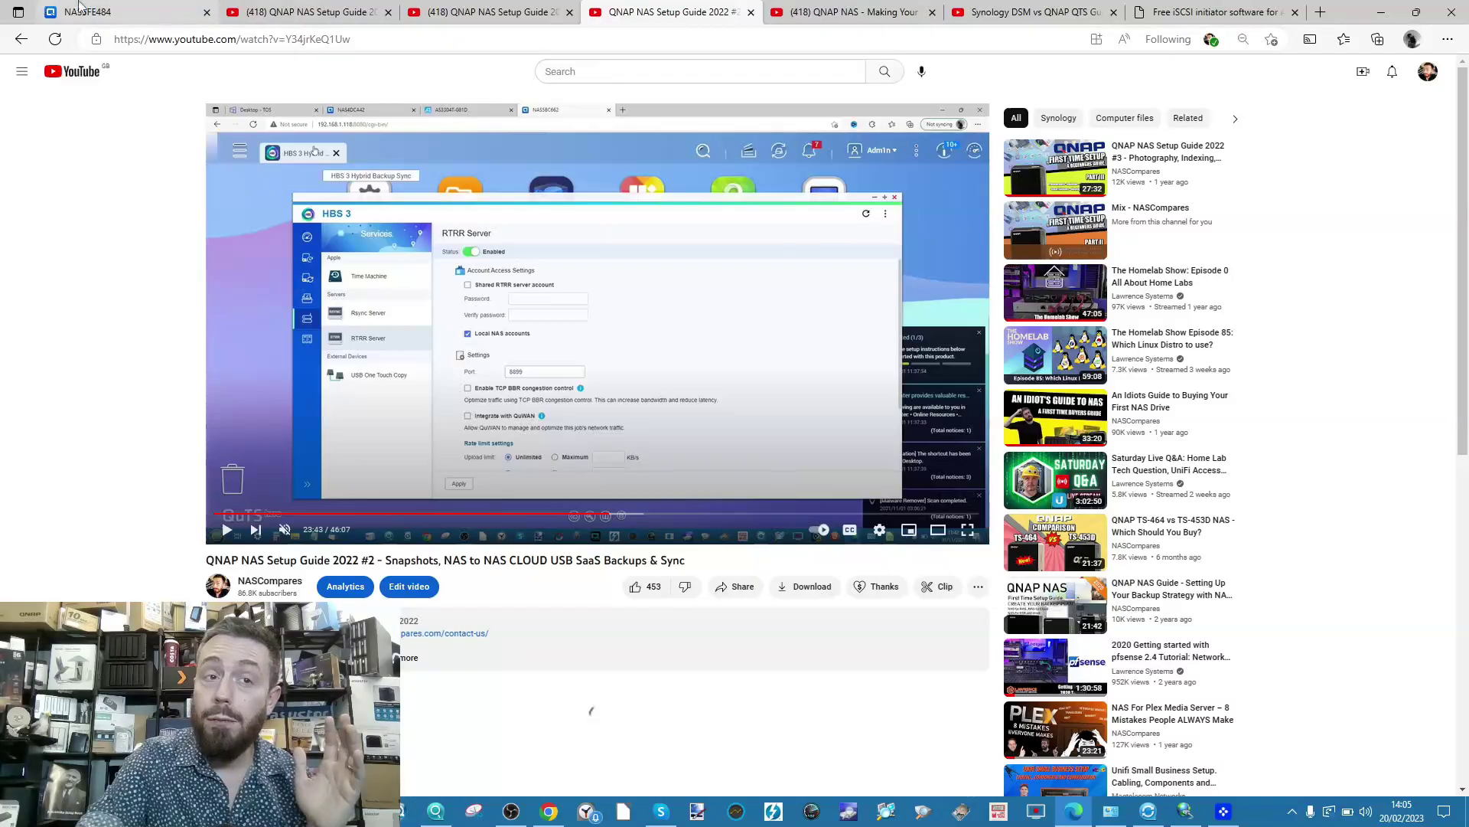
{"action": "left_click", "coordinate": [115, 12]}
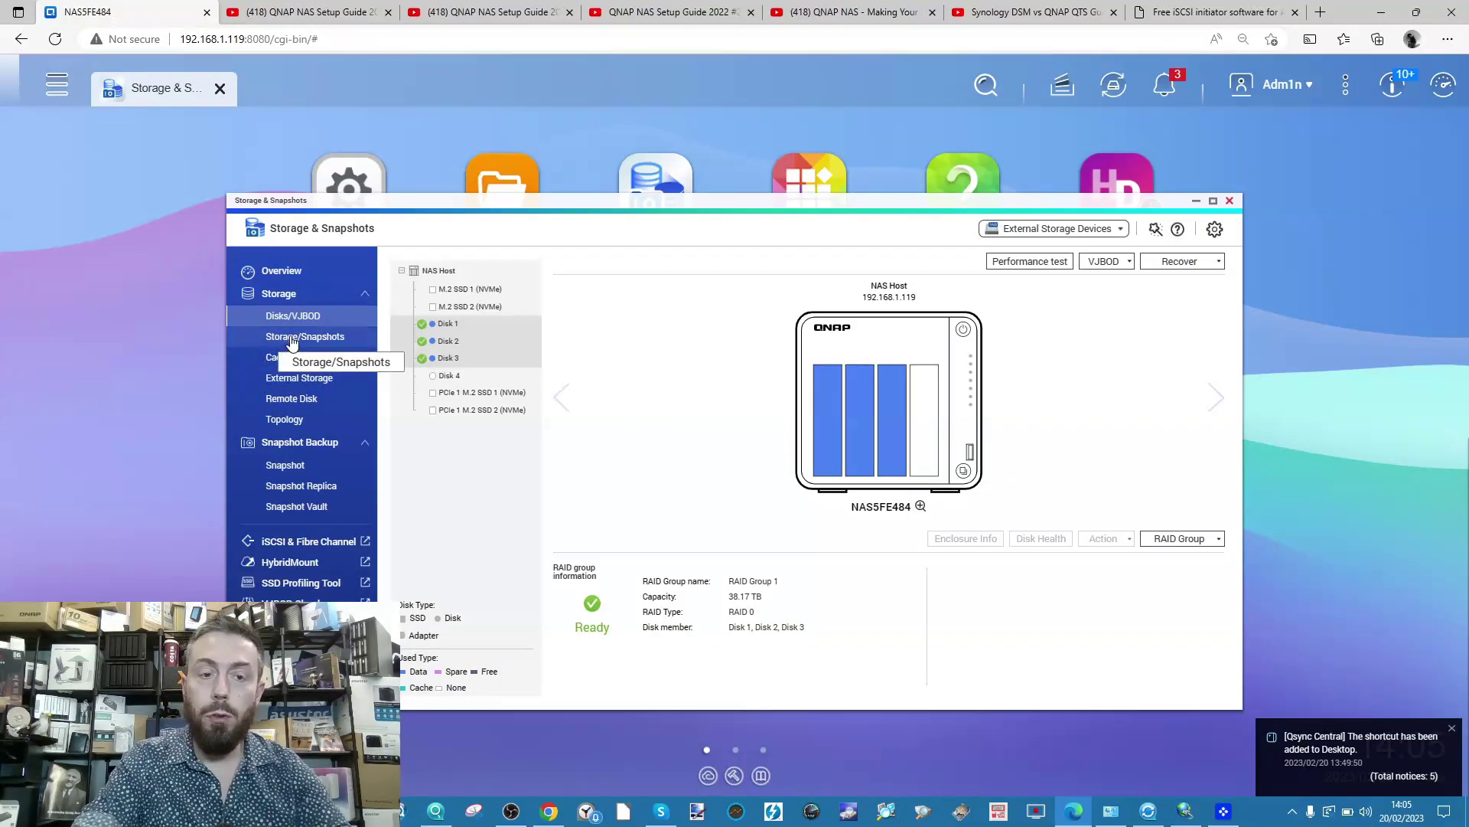
Step: List the storage pools and open Storage Pool 1's management details
{"action": "left_click", "coordinate": [283, 295]}
{"action": "left_click", "coordinate": [282, 271]}
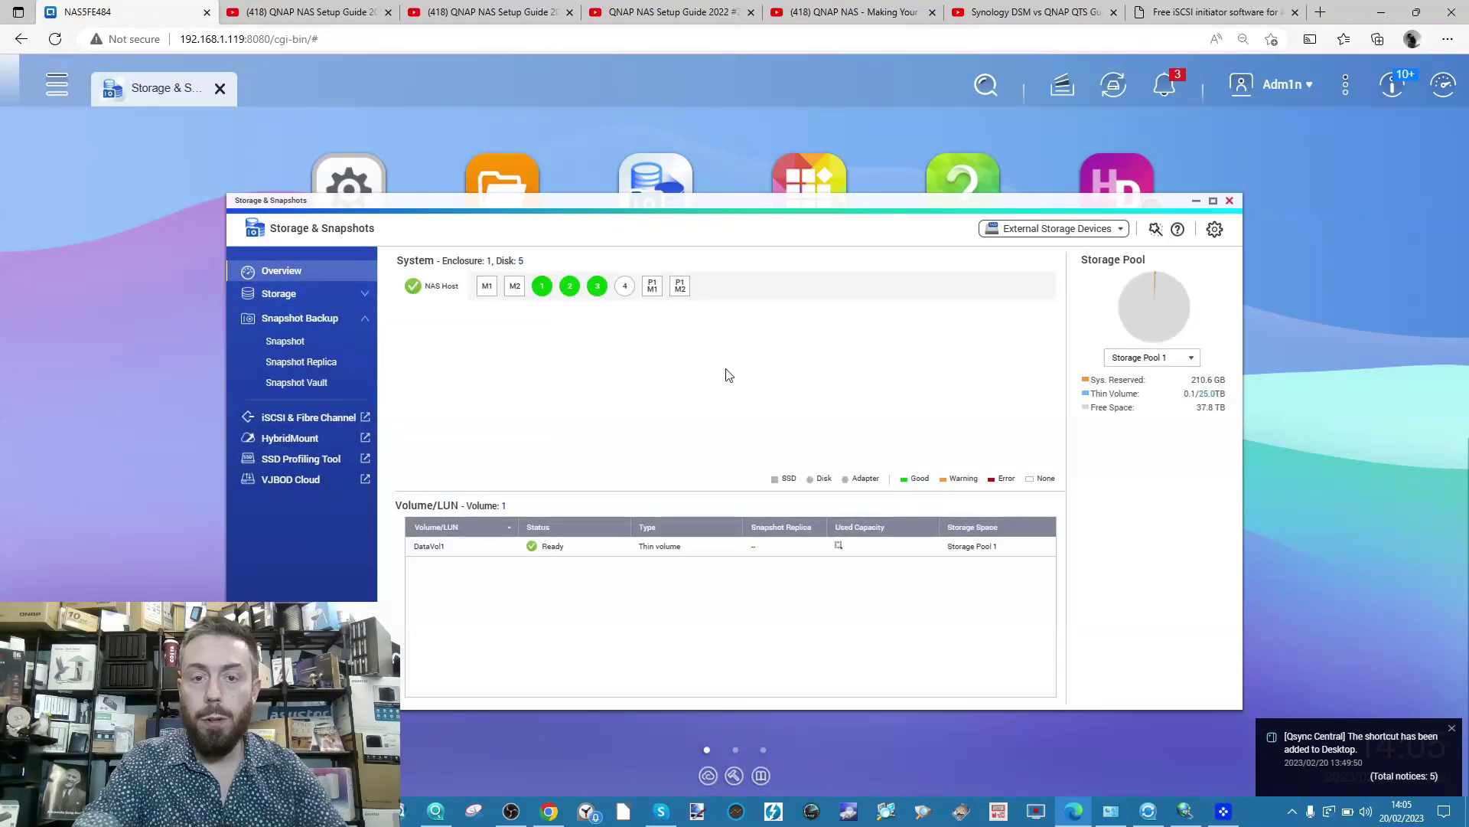
{"action": "left_click", "coordinate": [295, 297]}
{"action": "left_click", "coordinate": [306, 334]}
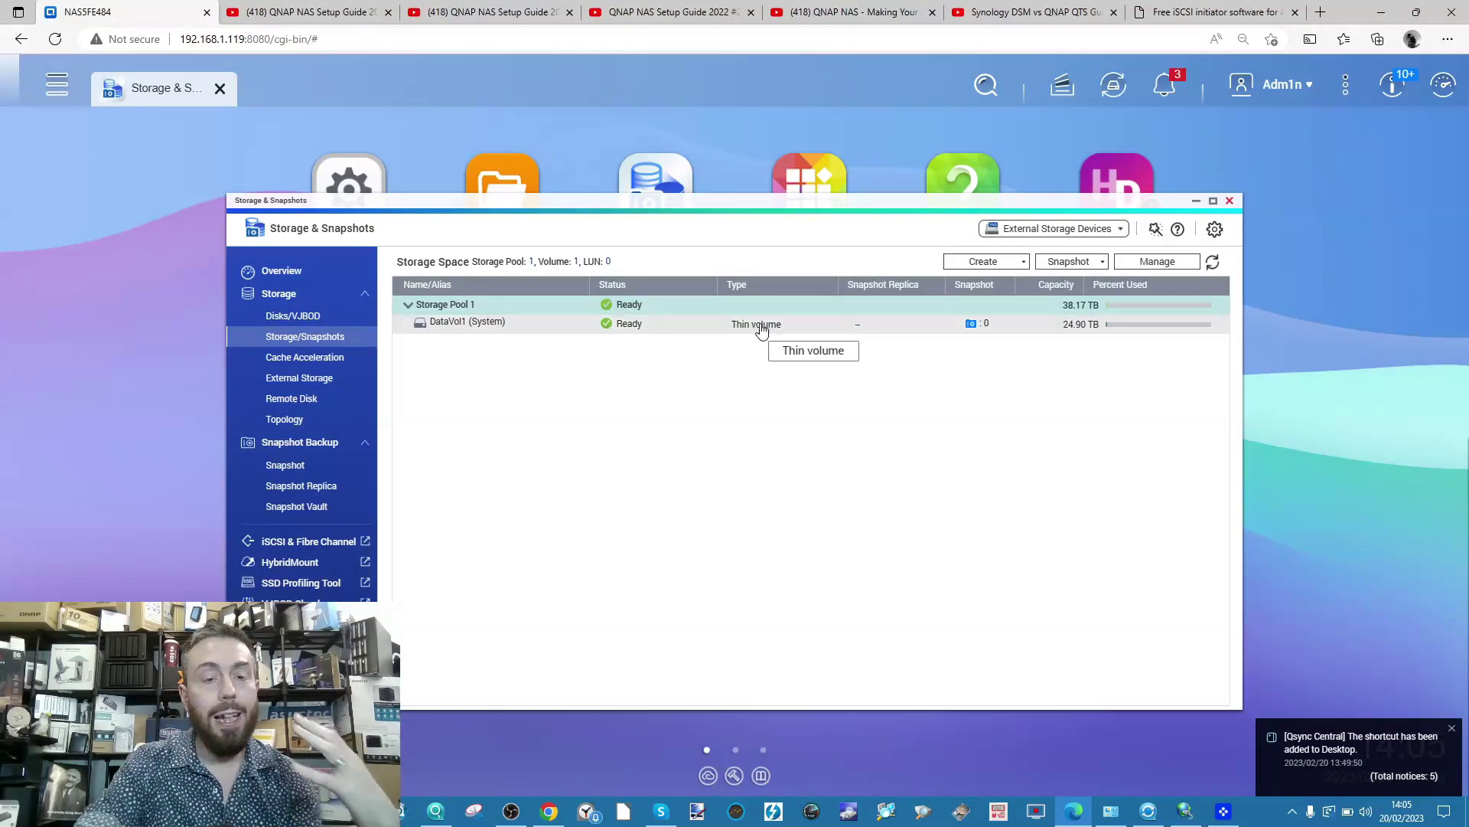
{"action": "left_click", "coordinate": [665, 304]}
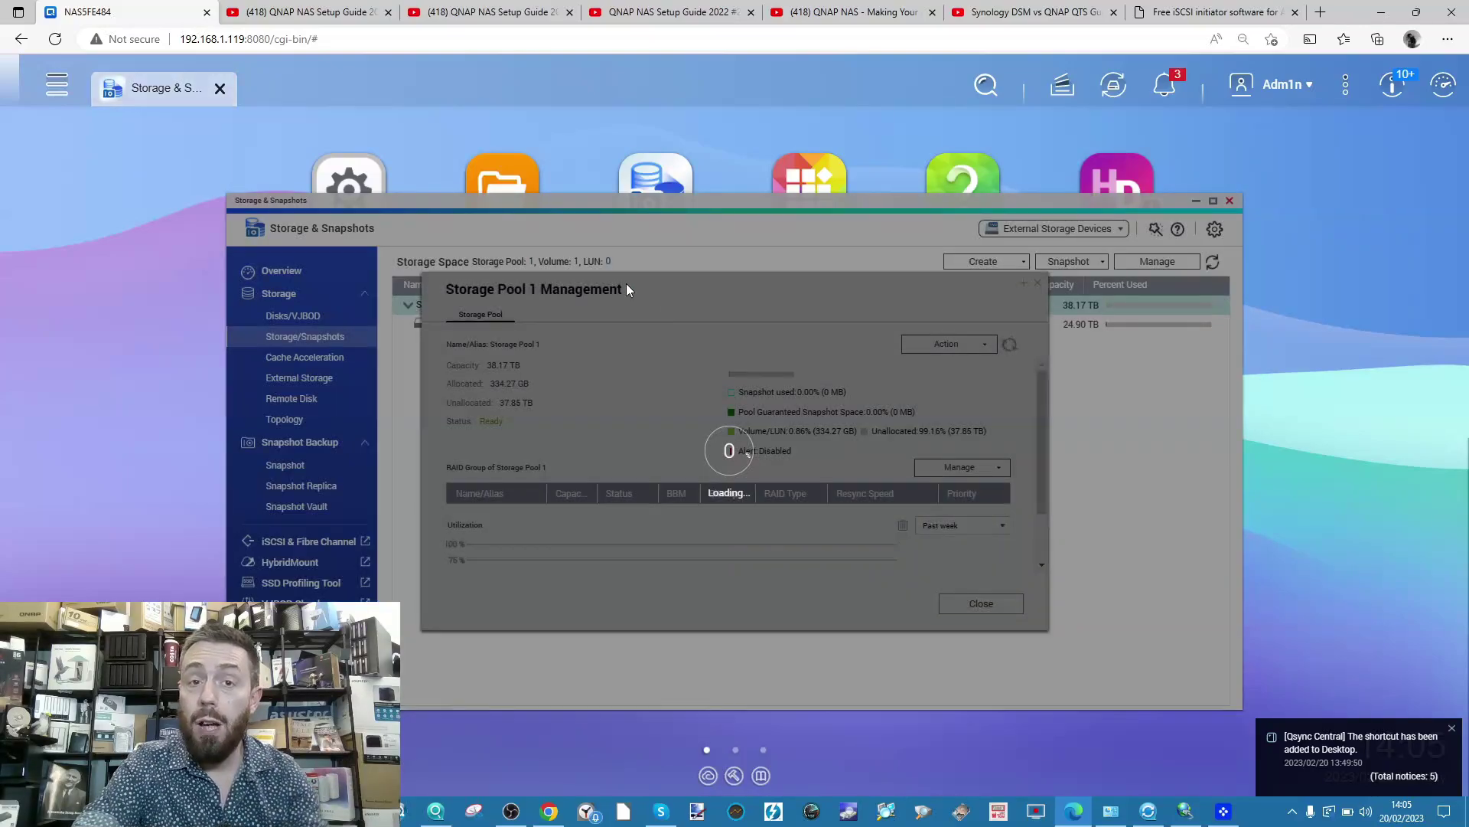
Step: Check the Setup Guide videos, then close Storage Pool 1 details and Storage & Snapshots
{"action": "left_click", "coordinate": [423, 7]}
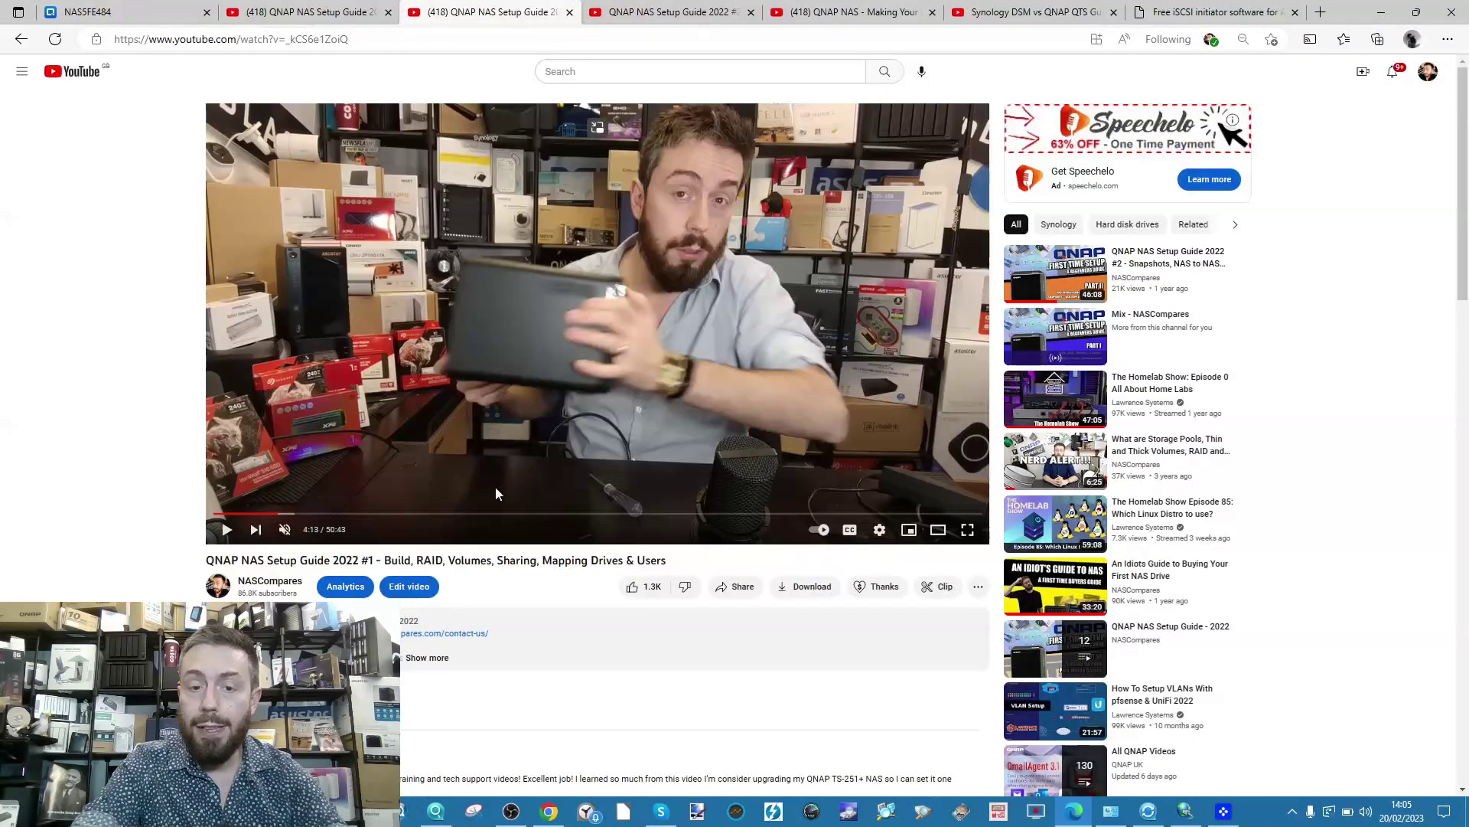
{"action": "left_click", "coordinate": [359, 12]}
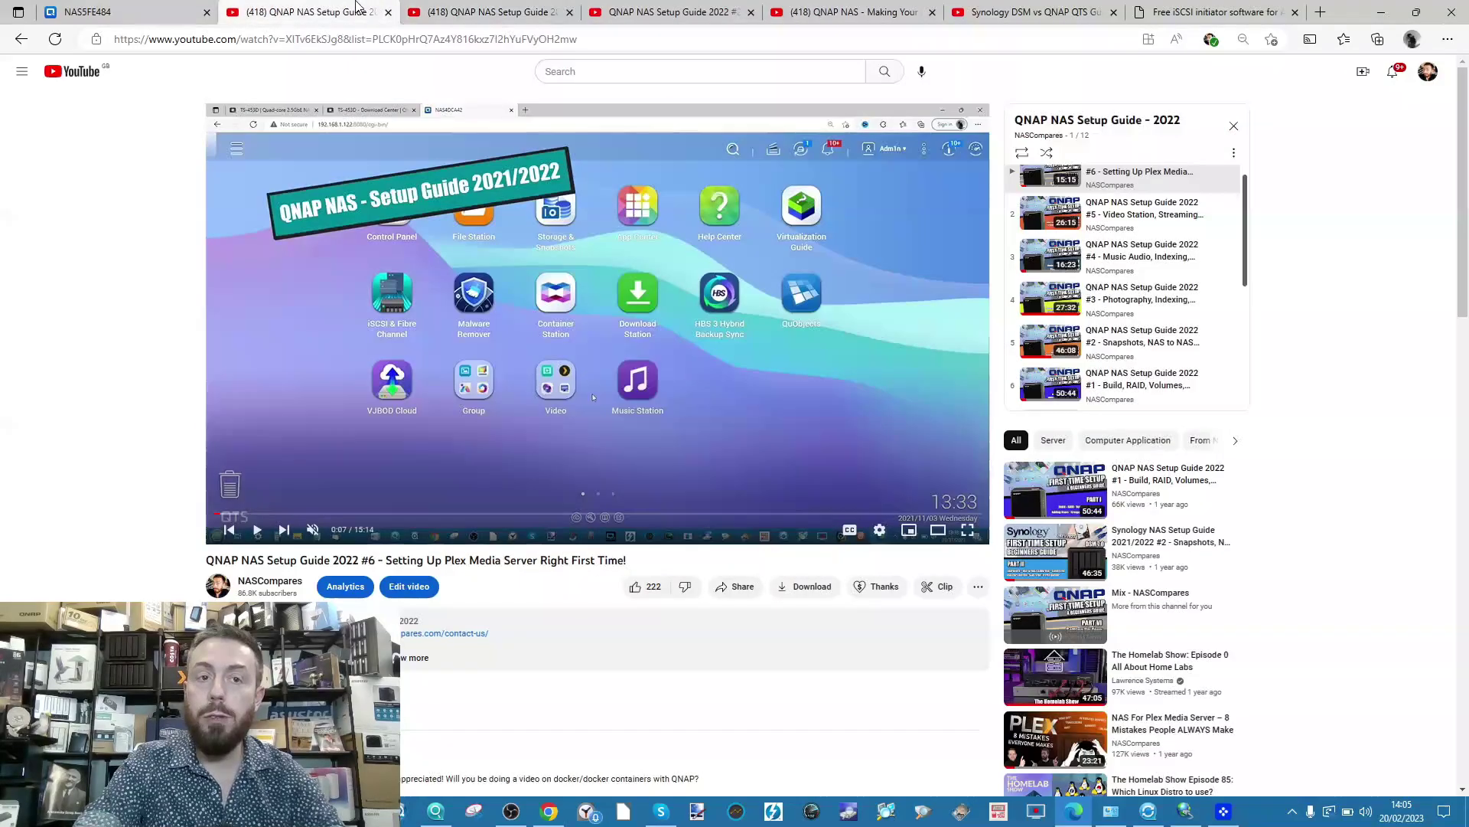
{"action": "left_click", "coordinate": [468, 8]}
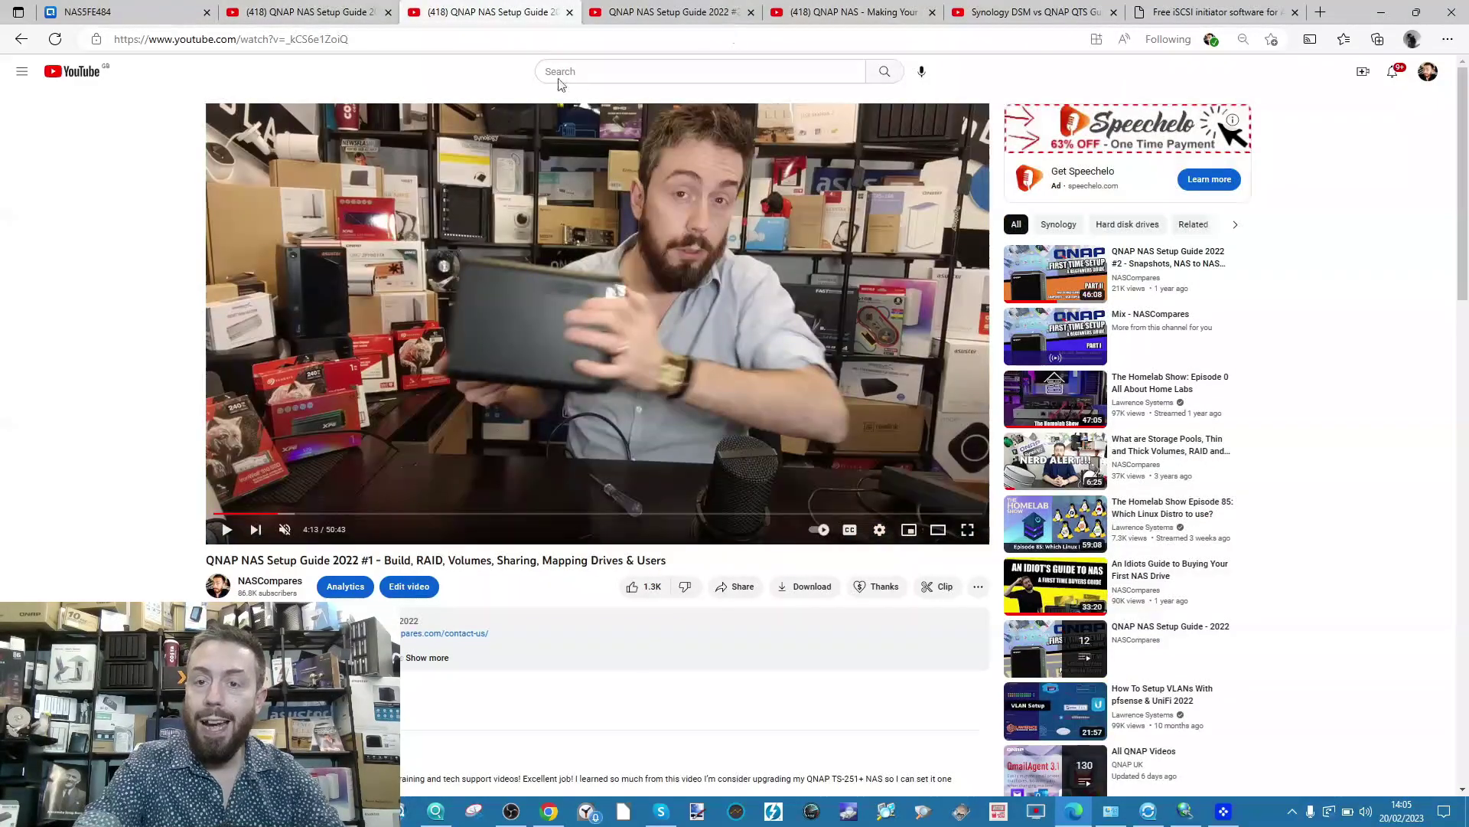
{"action": "left_click", "coordinate": [360, 8]}
{"action": "scroll", "coordinate": [1136, 298], "scroll_direction": "down", "scroll_amount": 2}
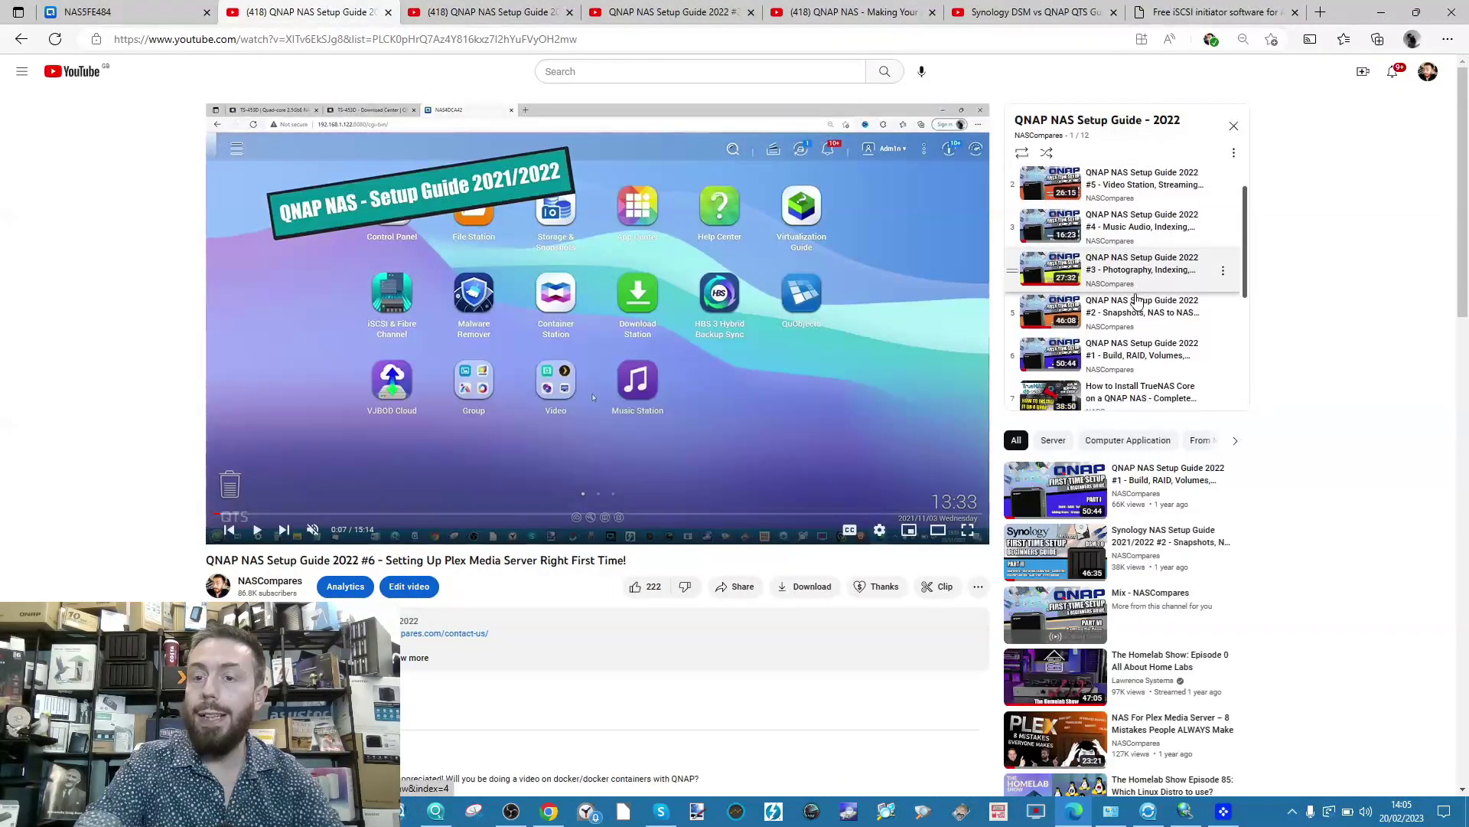
{"action": "left_click", "coordinate": [666, 11]}
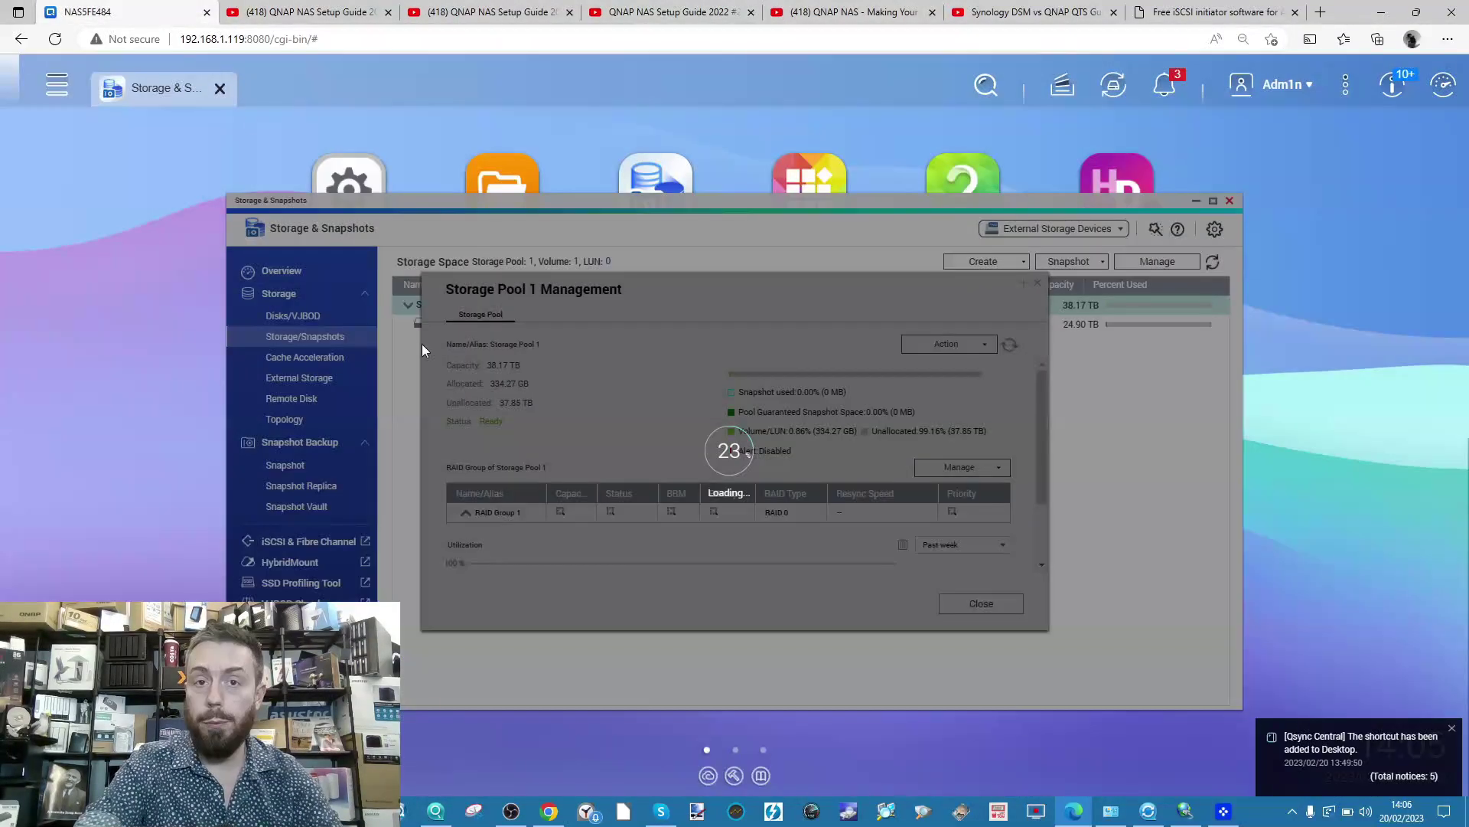
{"action": "left_click", "coordinate": [88, 11]}
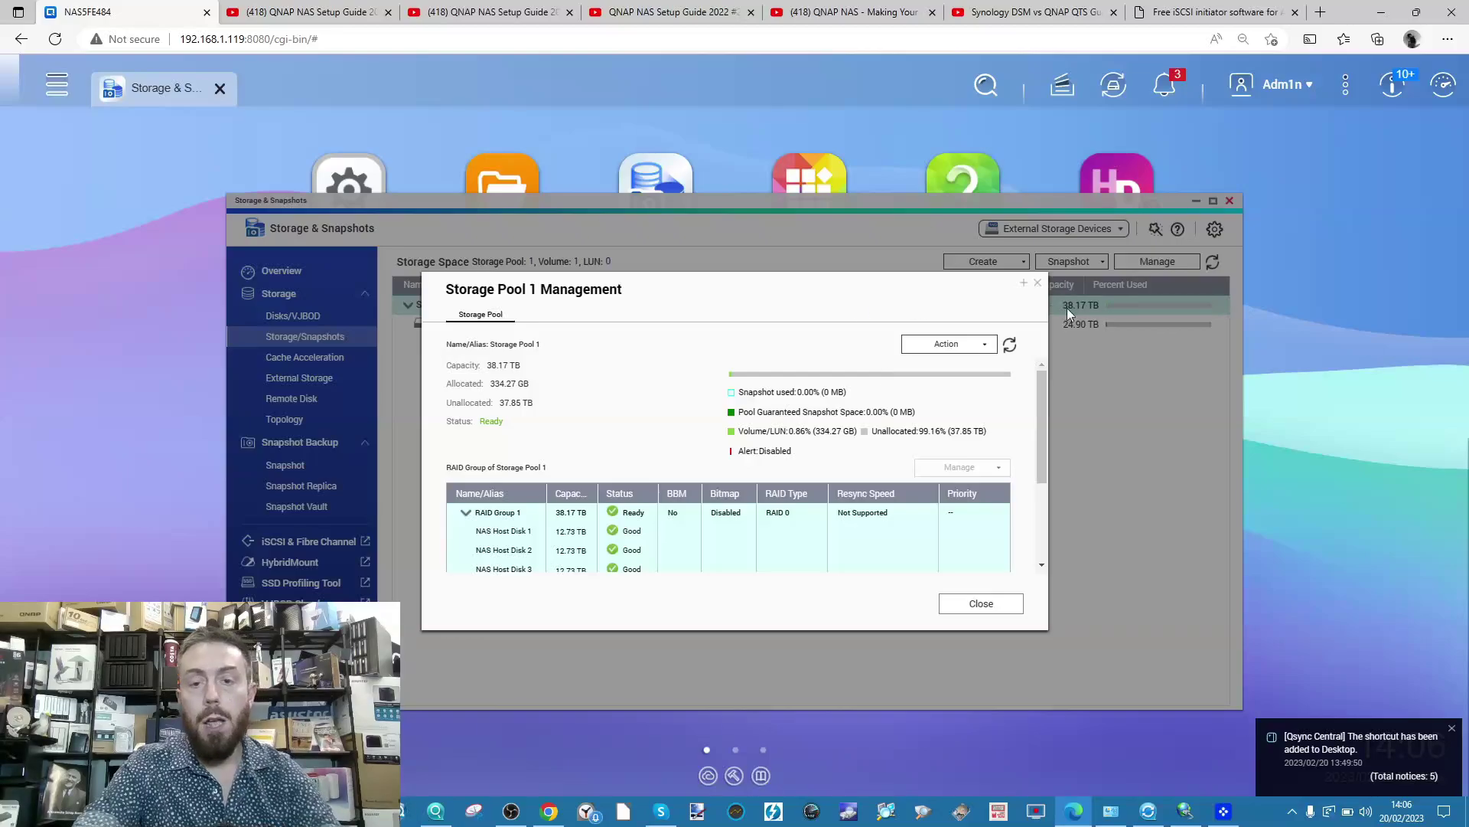
{"action": "left_click", "coordinate": [1038, 281]}
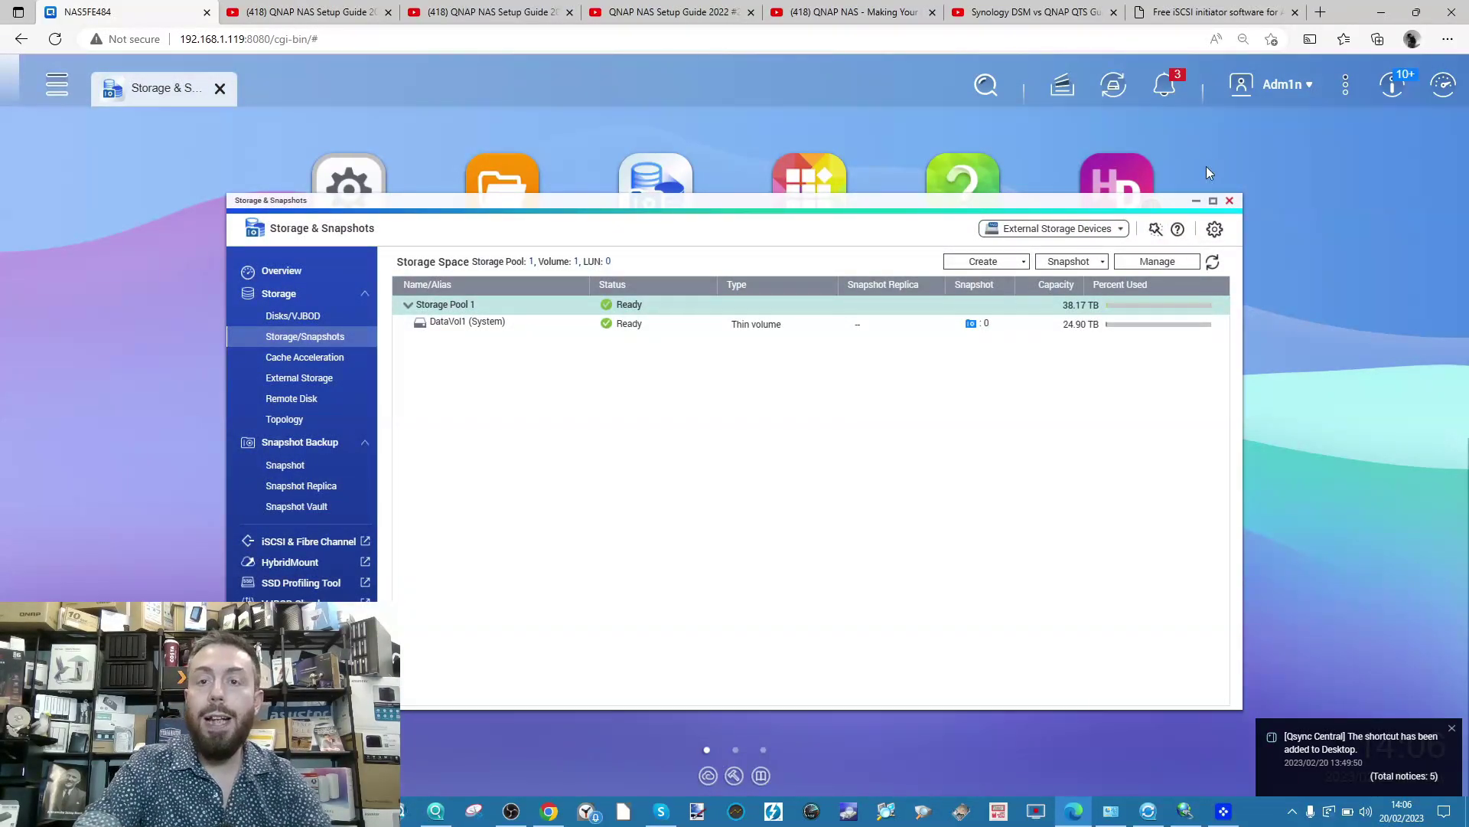
{"action": "left_click", "coordinate": [1228, 201]}
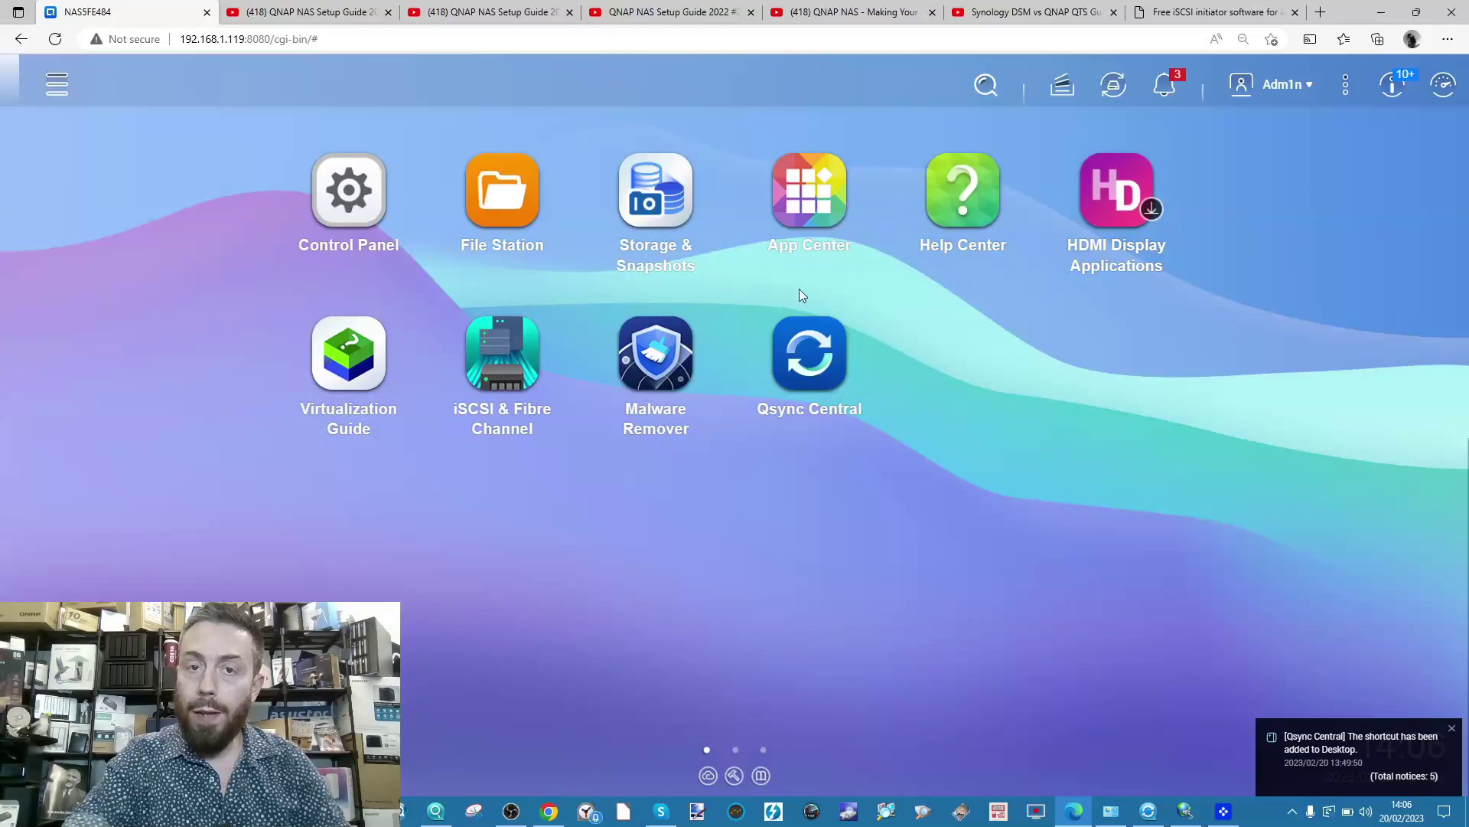
Step: Open File Station on DataVol1's Test Folder and show the New Folder creation choices
{"action": "left_click", "coordinate": [502, 244]}
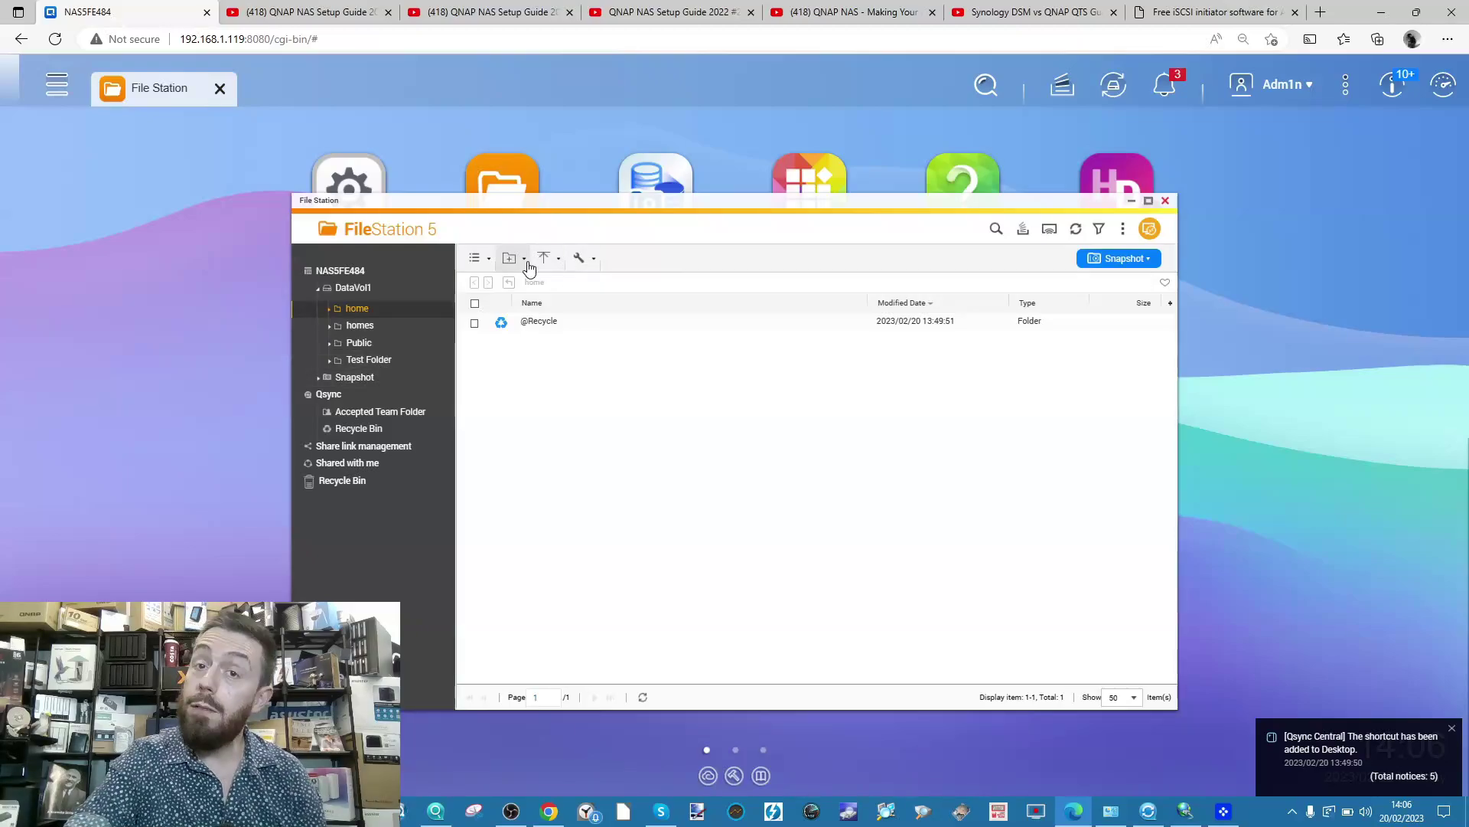
{"action": "left_click", "coordinate": [383, 327]}
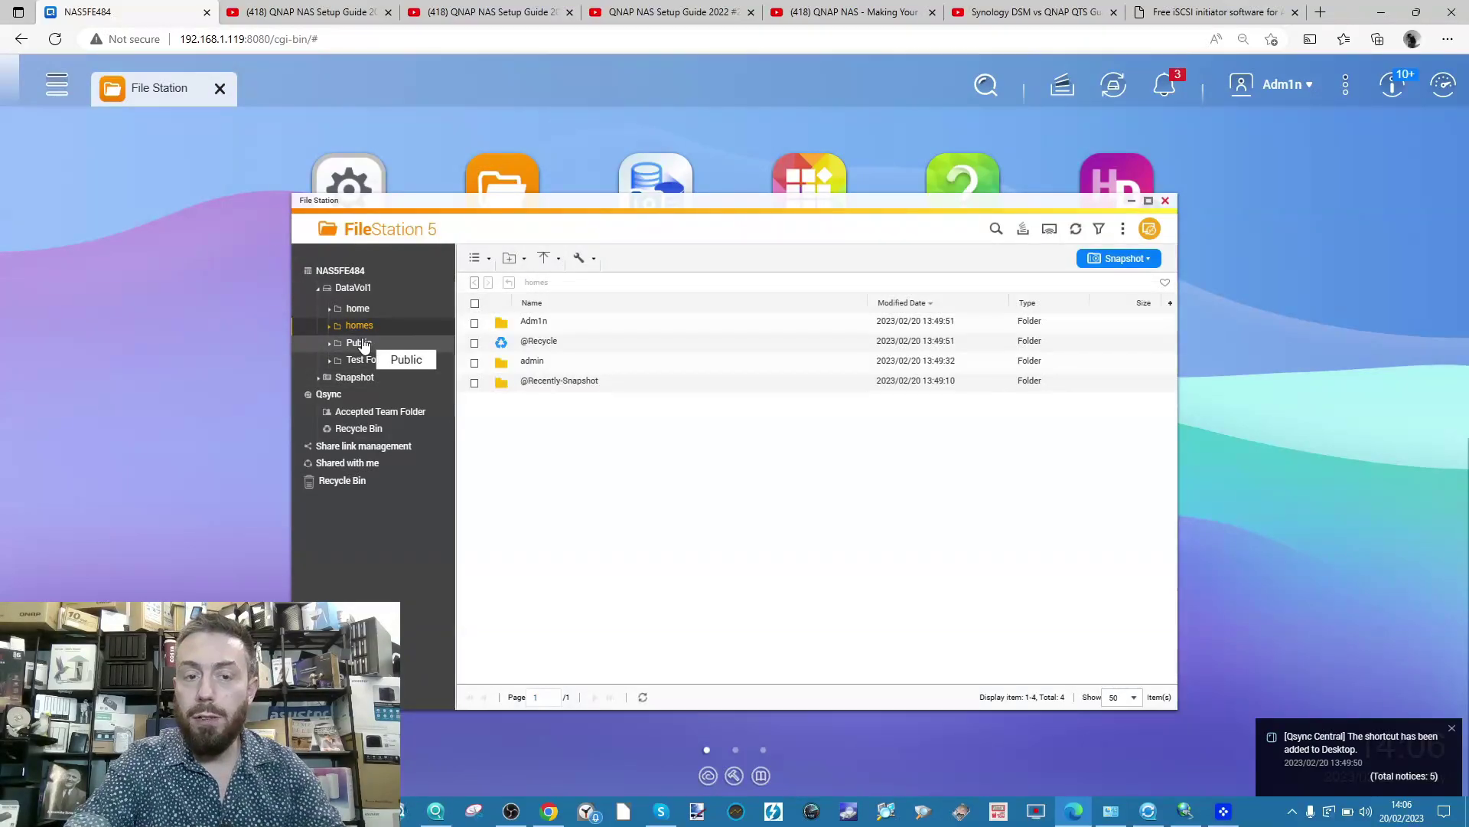
{"action": "left_click", "coordinate": [366, 343]}
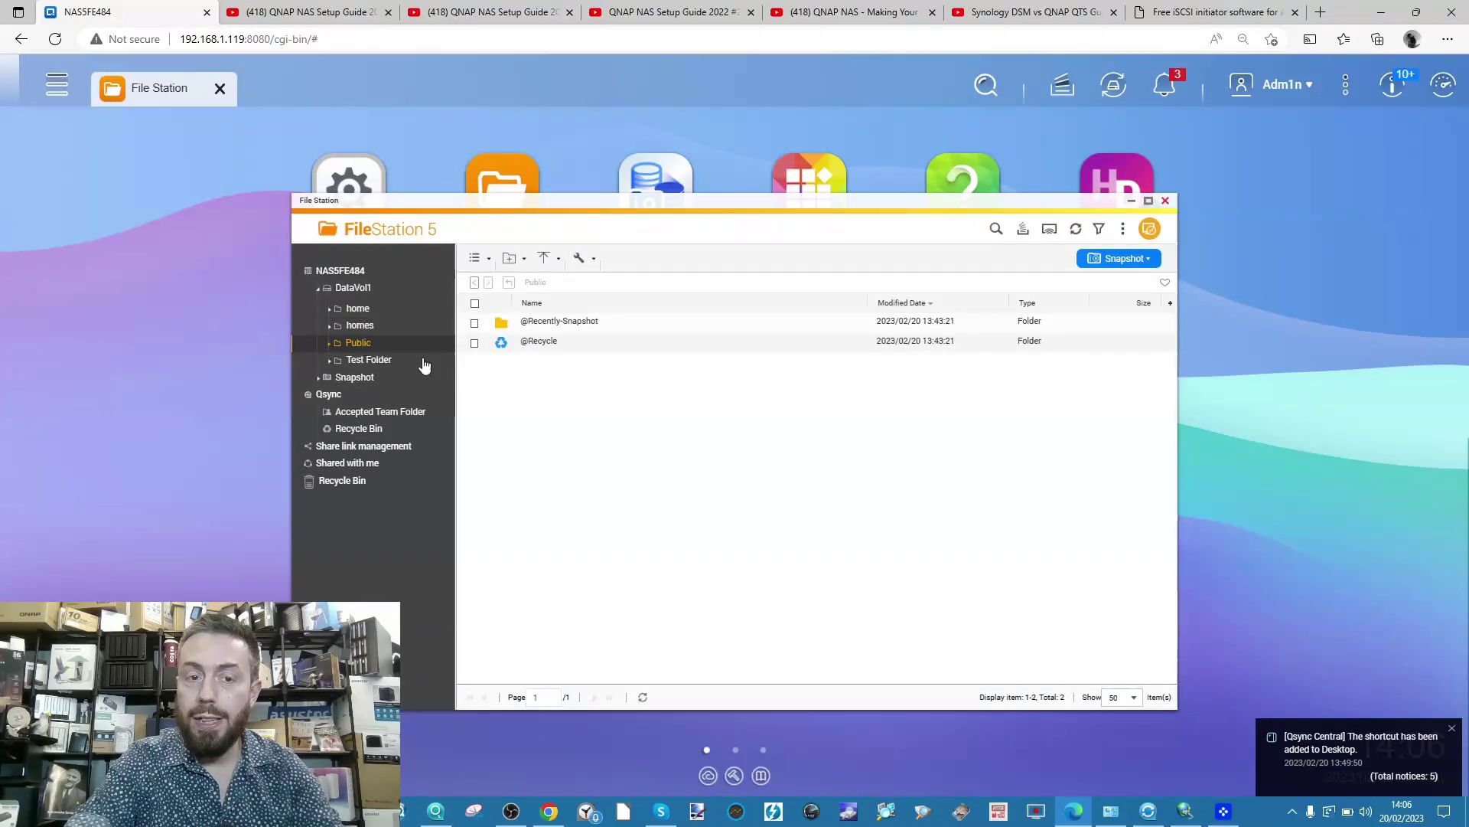
{"action": "left_click", "coordinate": [378, 360]}
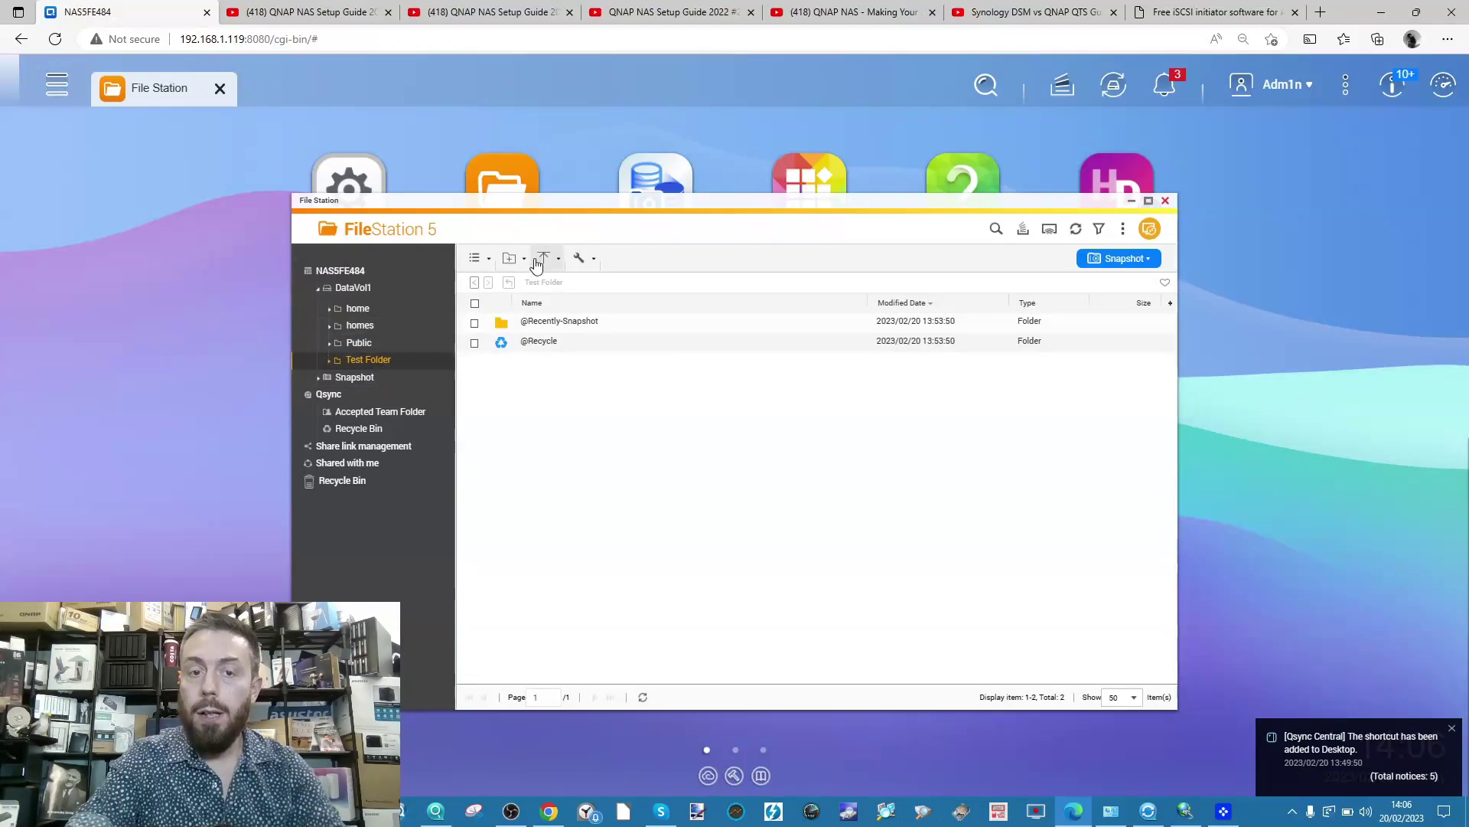
{"action": "left_click", "coordinate": [368, 289]}
{"action": "left_click", "coordinate": [368, 292]}
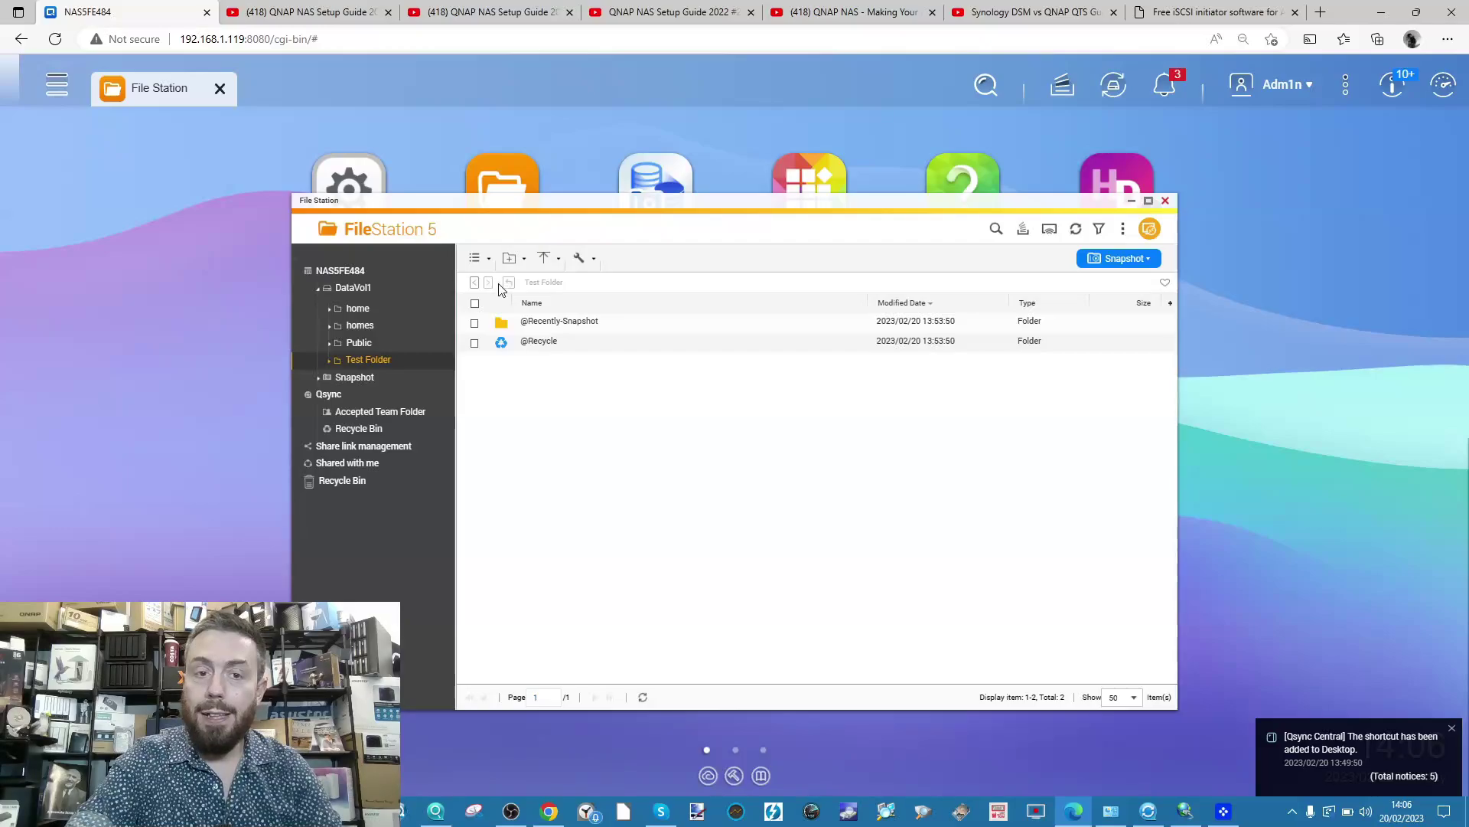
{"action": "left_click", "coordinate": [514, 258]}
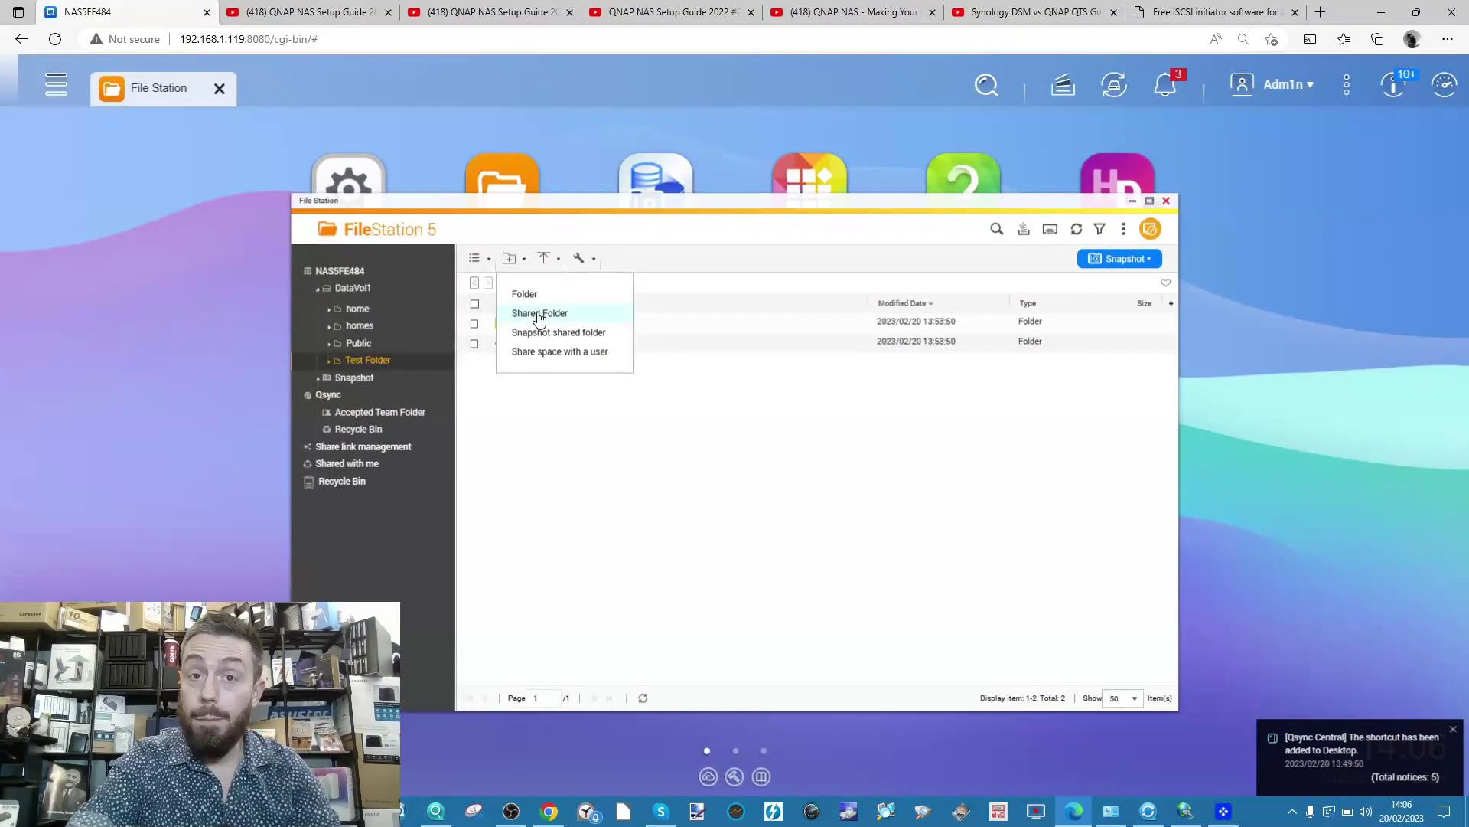
Step: Start a shared folder named VIDEO-ARCH on DataVol1, leaving encryption off
{"action": "left_click", "coordinate": [540, 313]}
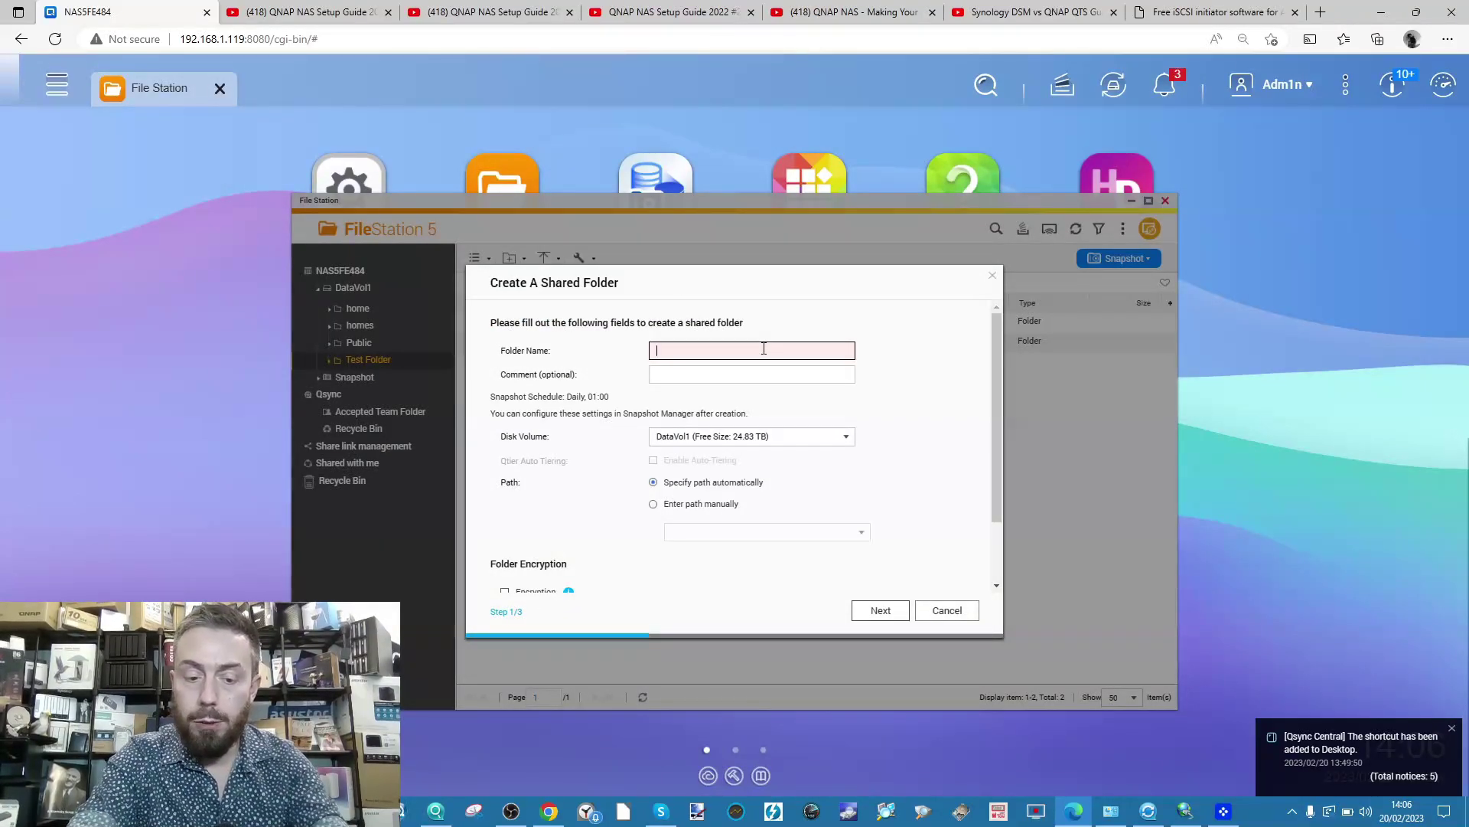
{"action": "type", "text": "VIDEO-AR"}
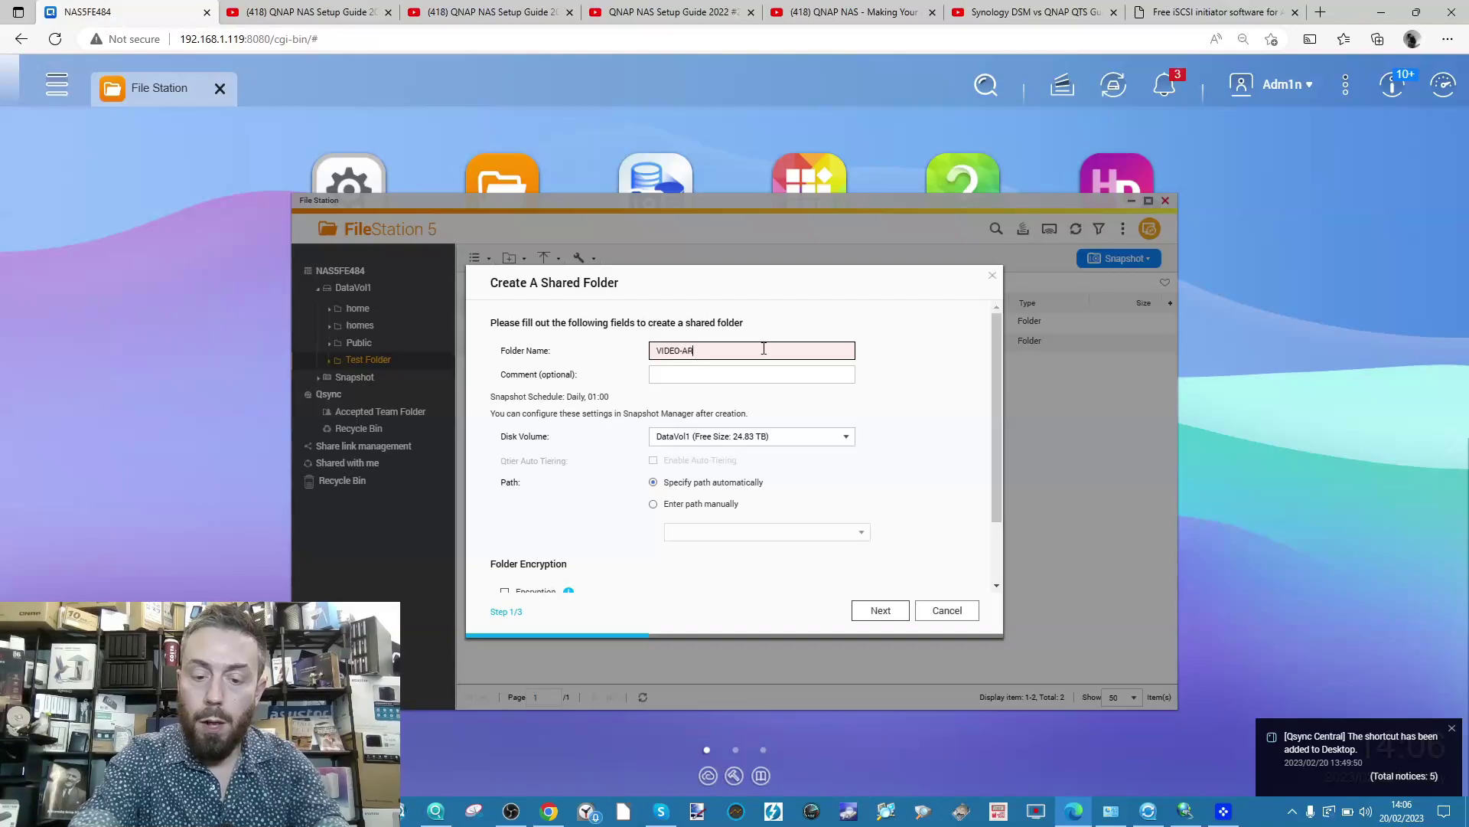
{"action": "key", "text": "BackSpace"}
{"action": "key", "text": "BackSpace"}
{"action": "key", "text": "BackSpace"}
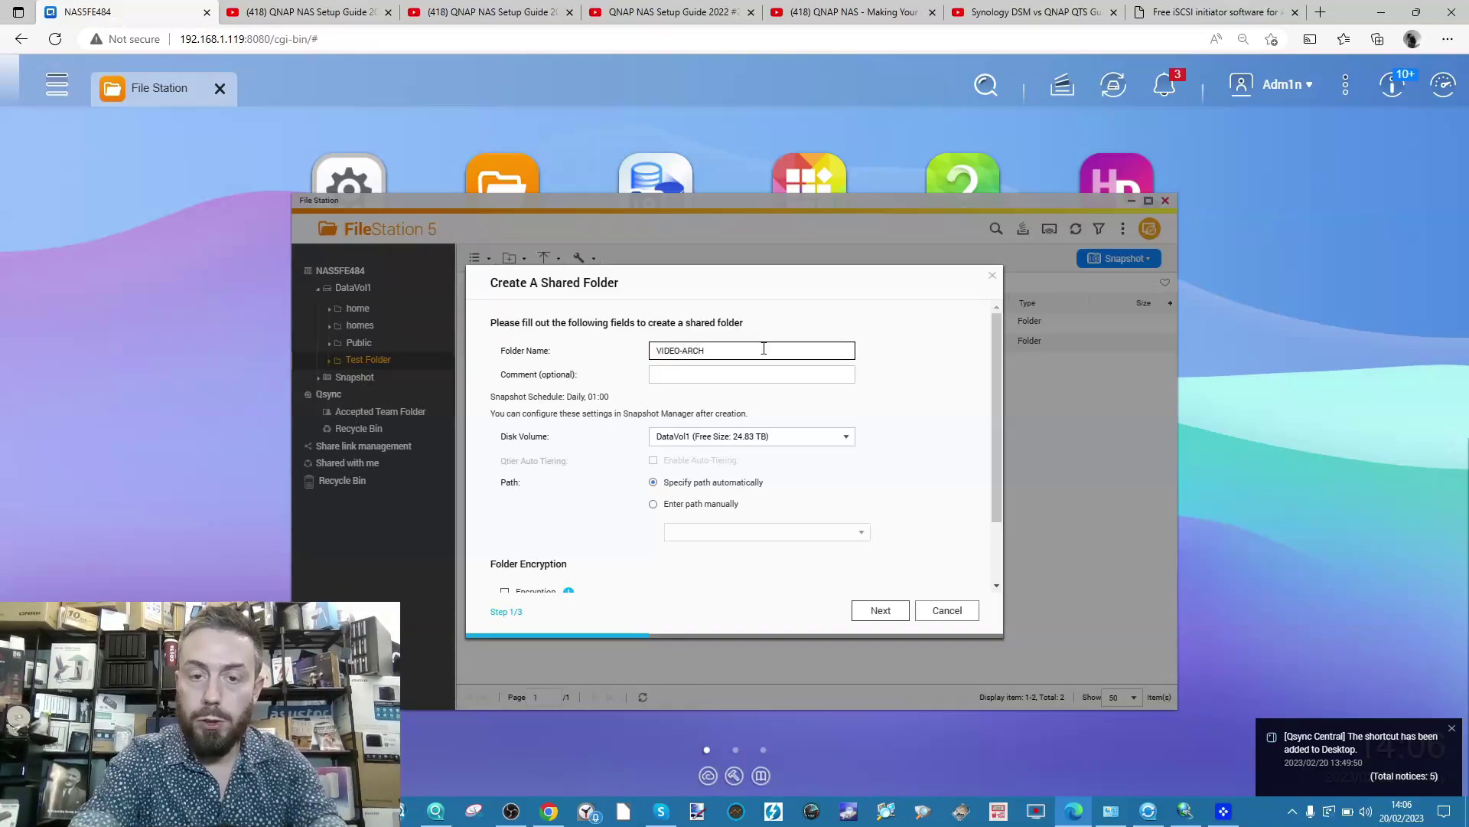
{"action": "key", "text": "ctrl+a"}
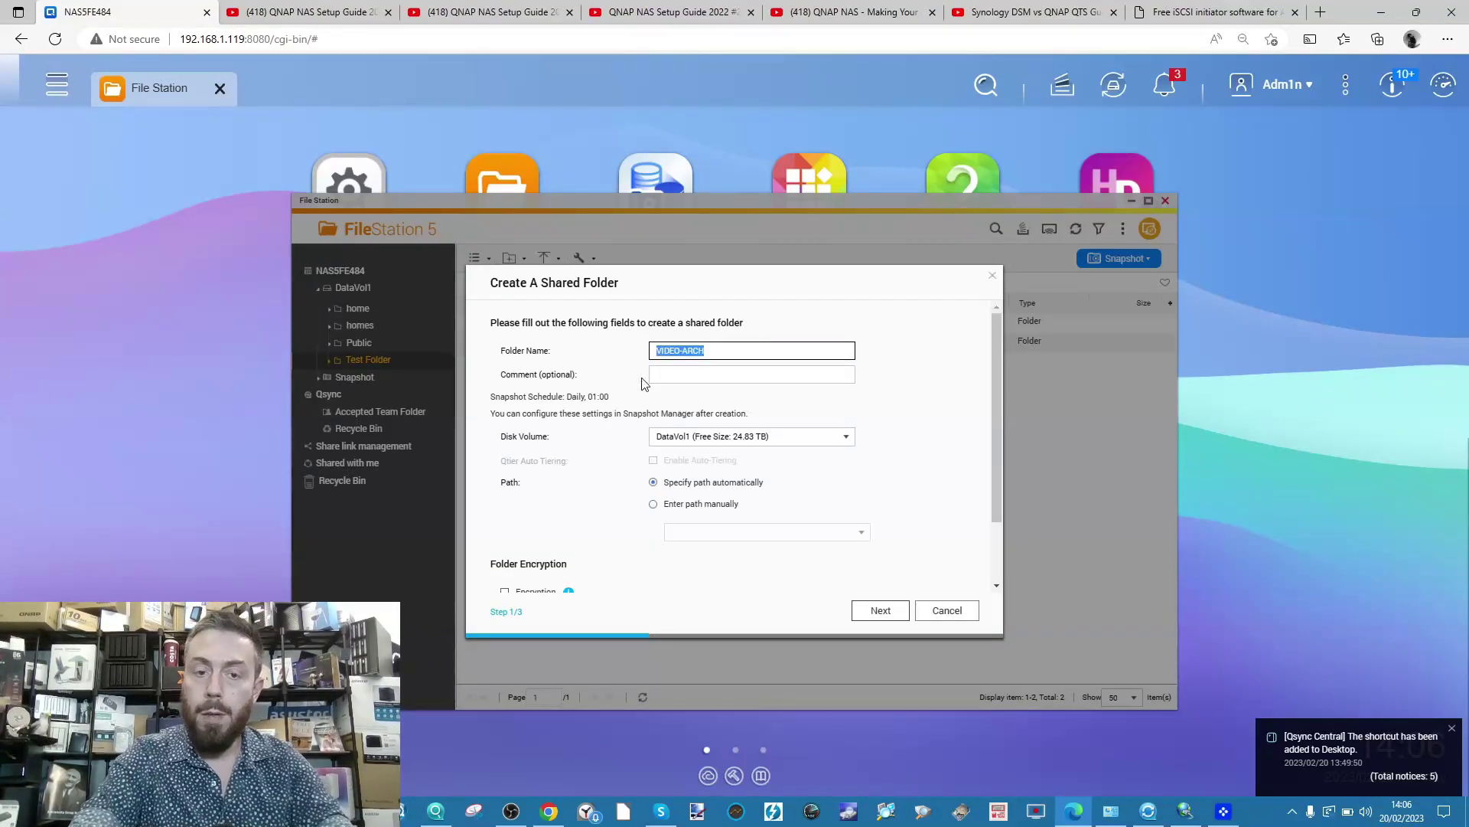
{"action": "scroll", "coordinate": [646, 384], "scroll_direction": "down", "scroll_amount": 1}
{"action": "left_click", "coordinate": [735, 407]}
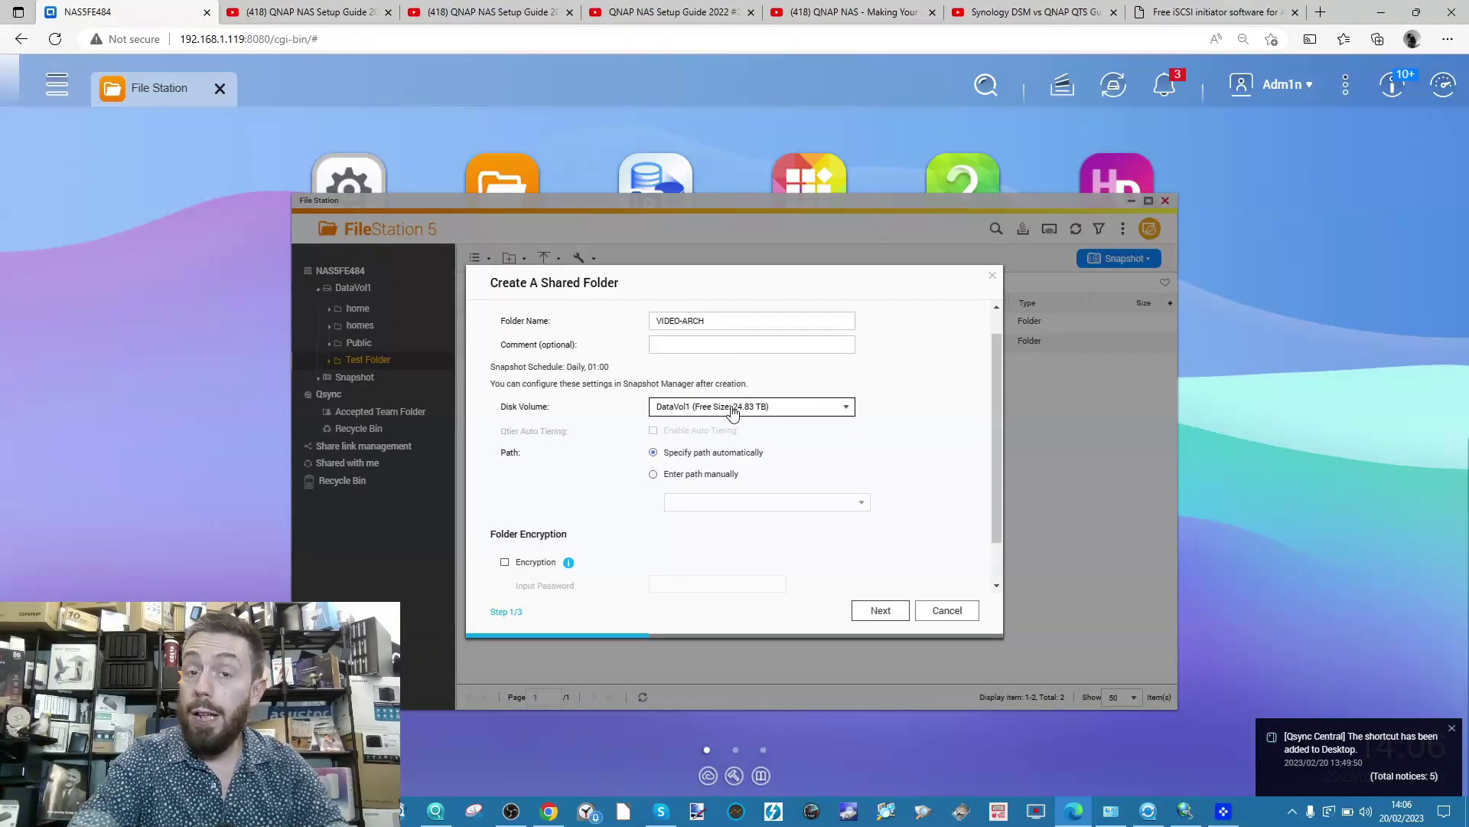
{"action": "left_click", "coordinate": [732, 414]}
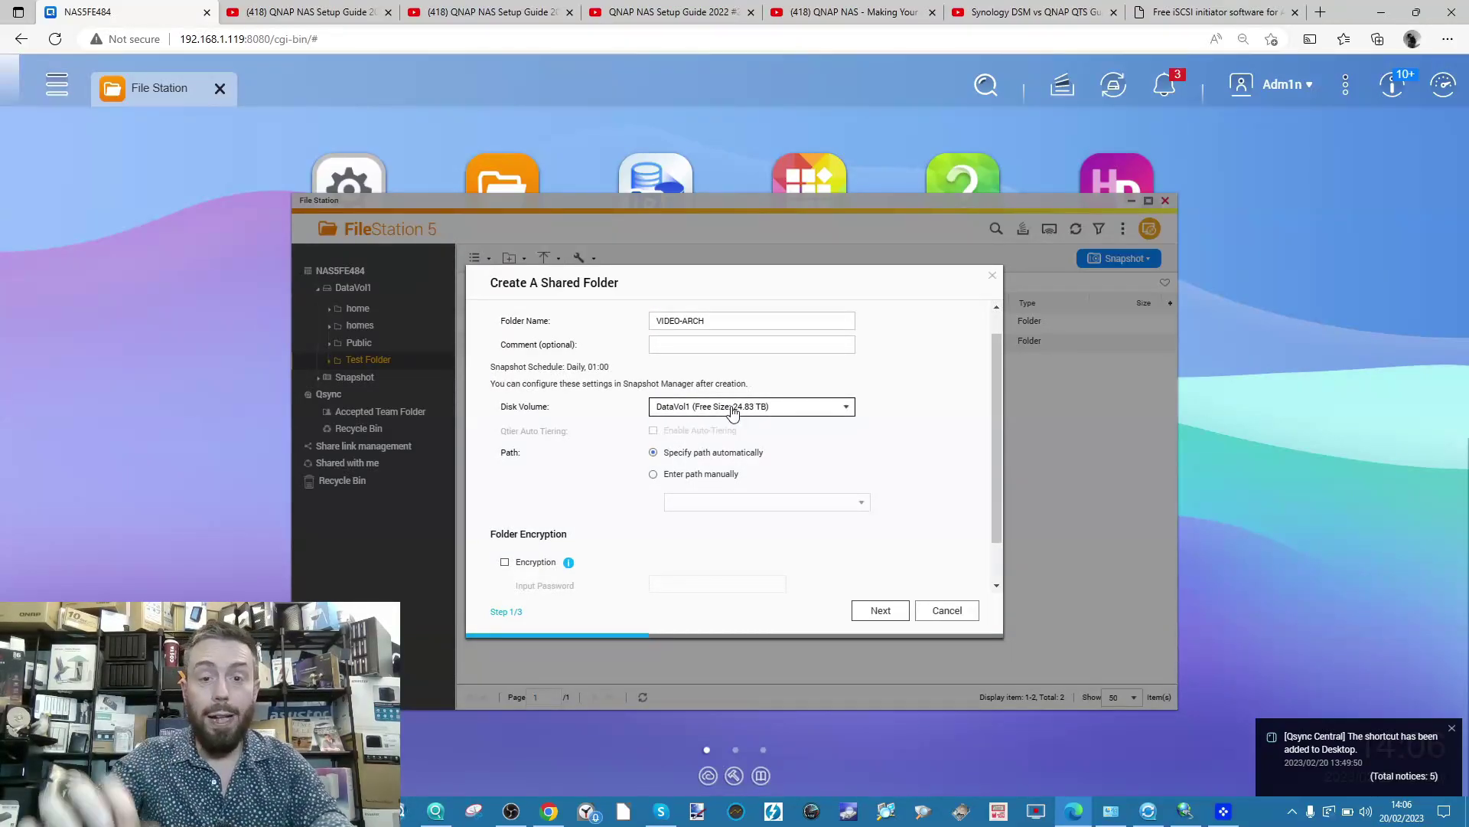
{"action": "scroll", "coordinate": [599, 517], "scroll_direction": "down", "scroll_amount": 2}
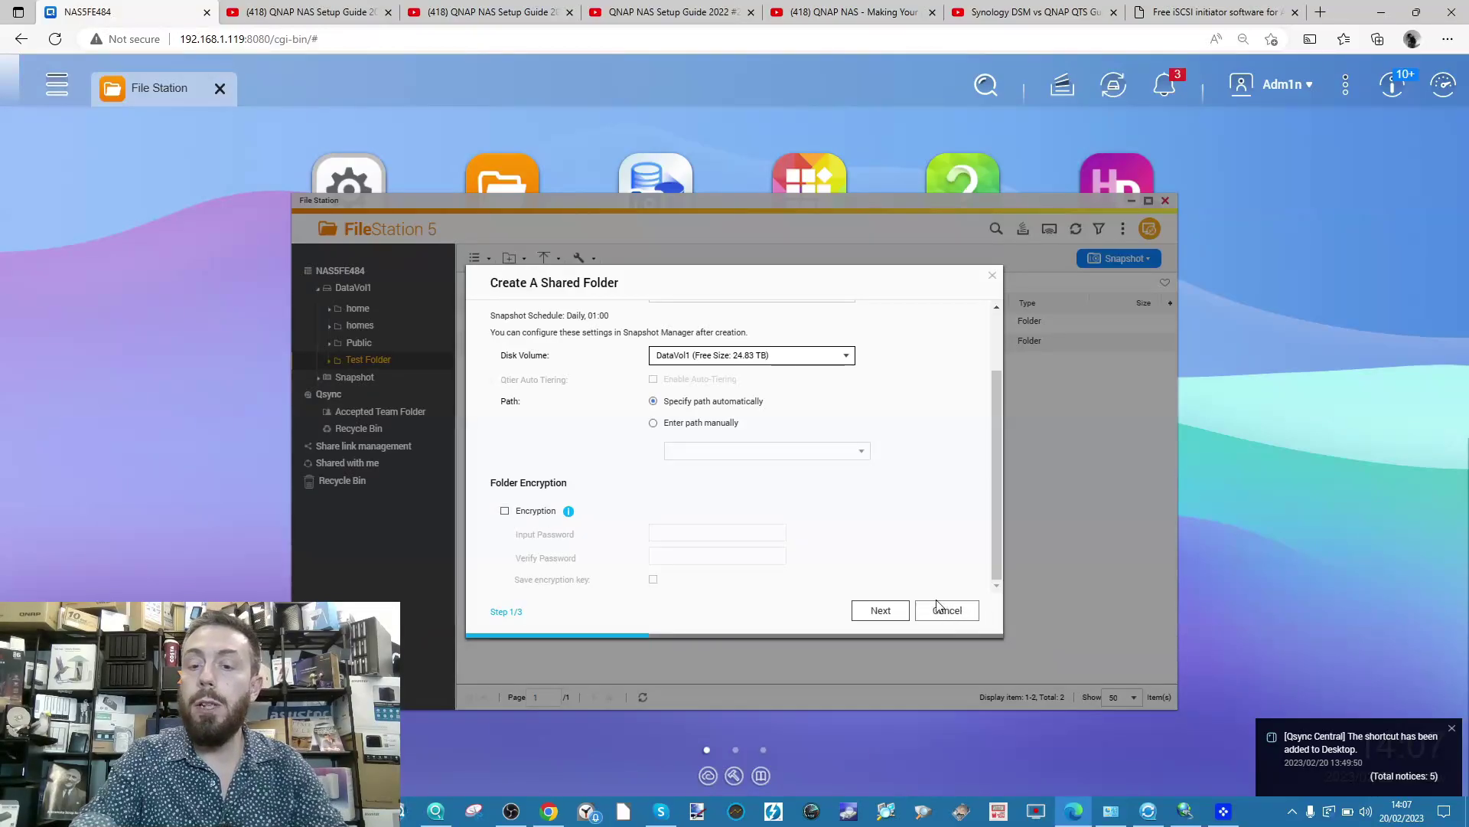
Step: Advance the shared-folder wizard to step 2/3, configuring user access privileges
{"action": "left_click", "coordinate": [888, 611]}
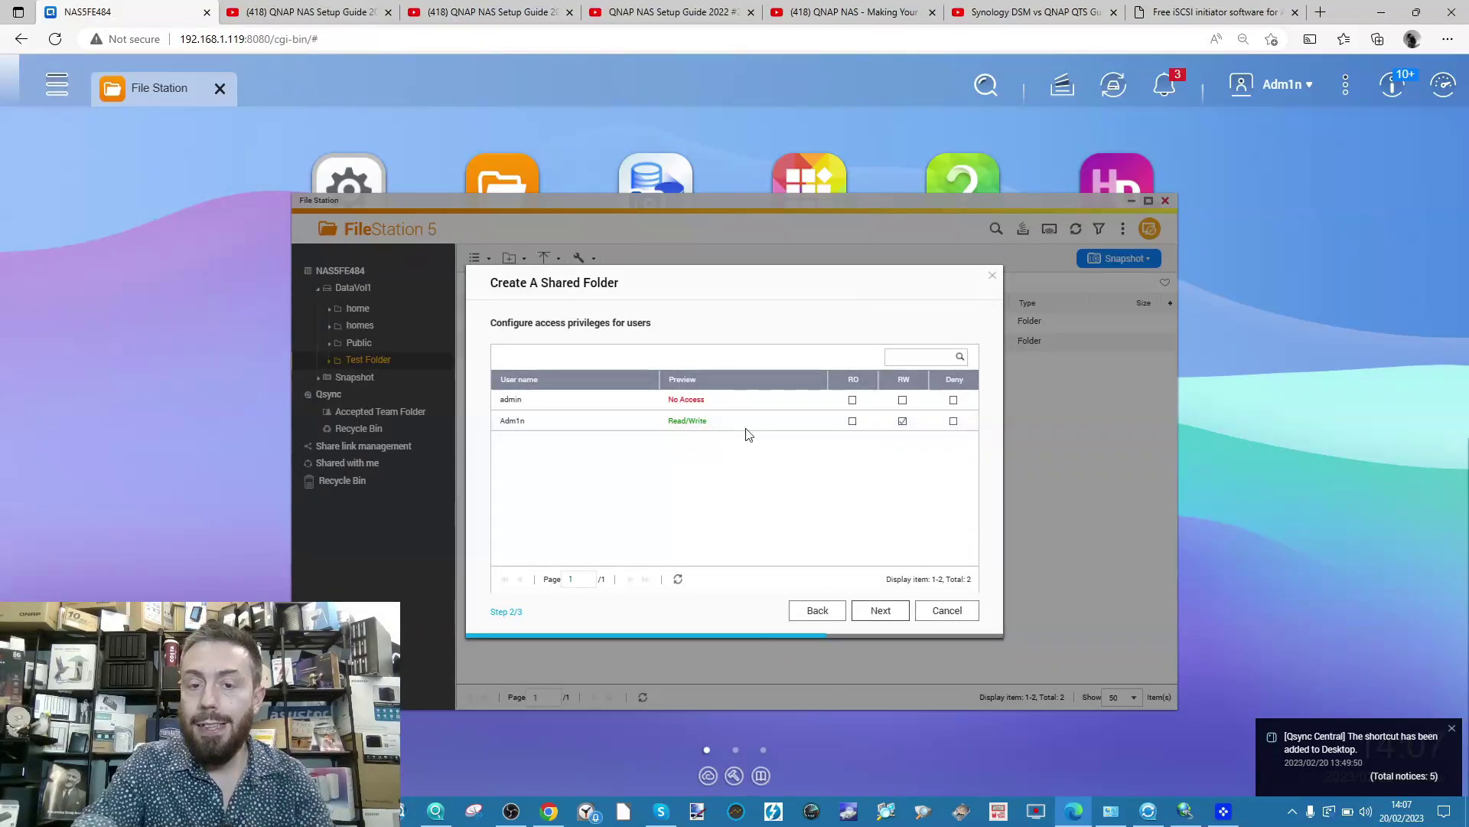
{"action": "scroll", "coordinate": [655, 443], "scroll_direction": "up", "scroll_amount": 5}
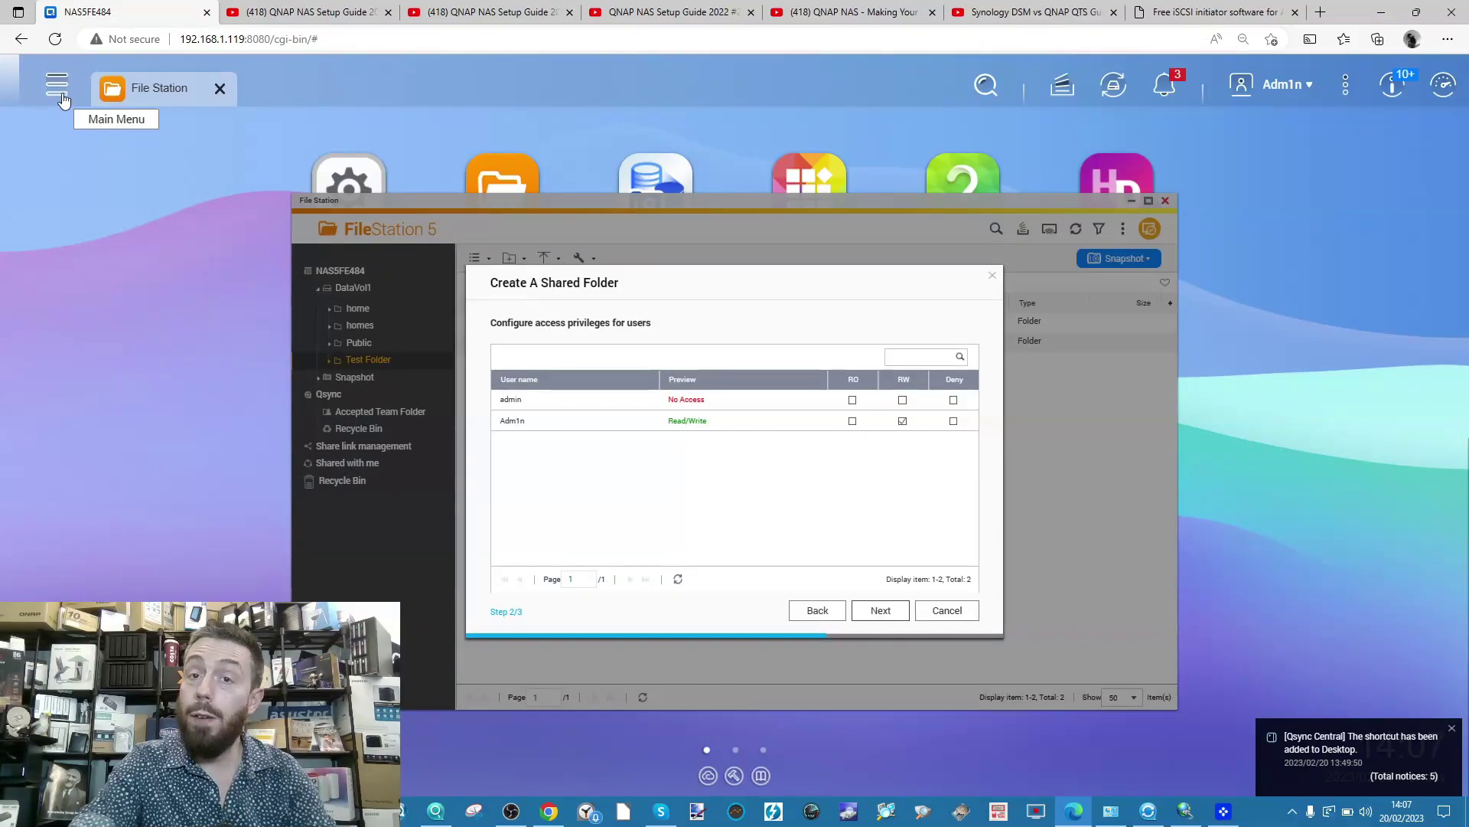
Step: Open Control Panel's User Groups and start the Create a User Group dialog
{"action": "left_click", "coordinate": [365, 158]}
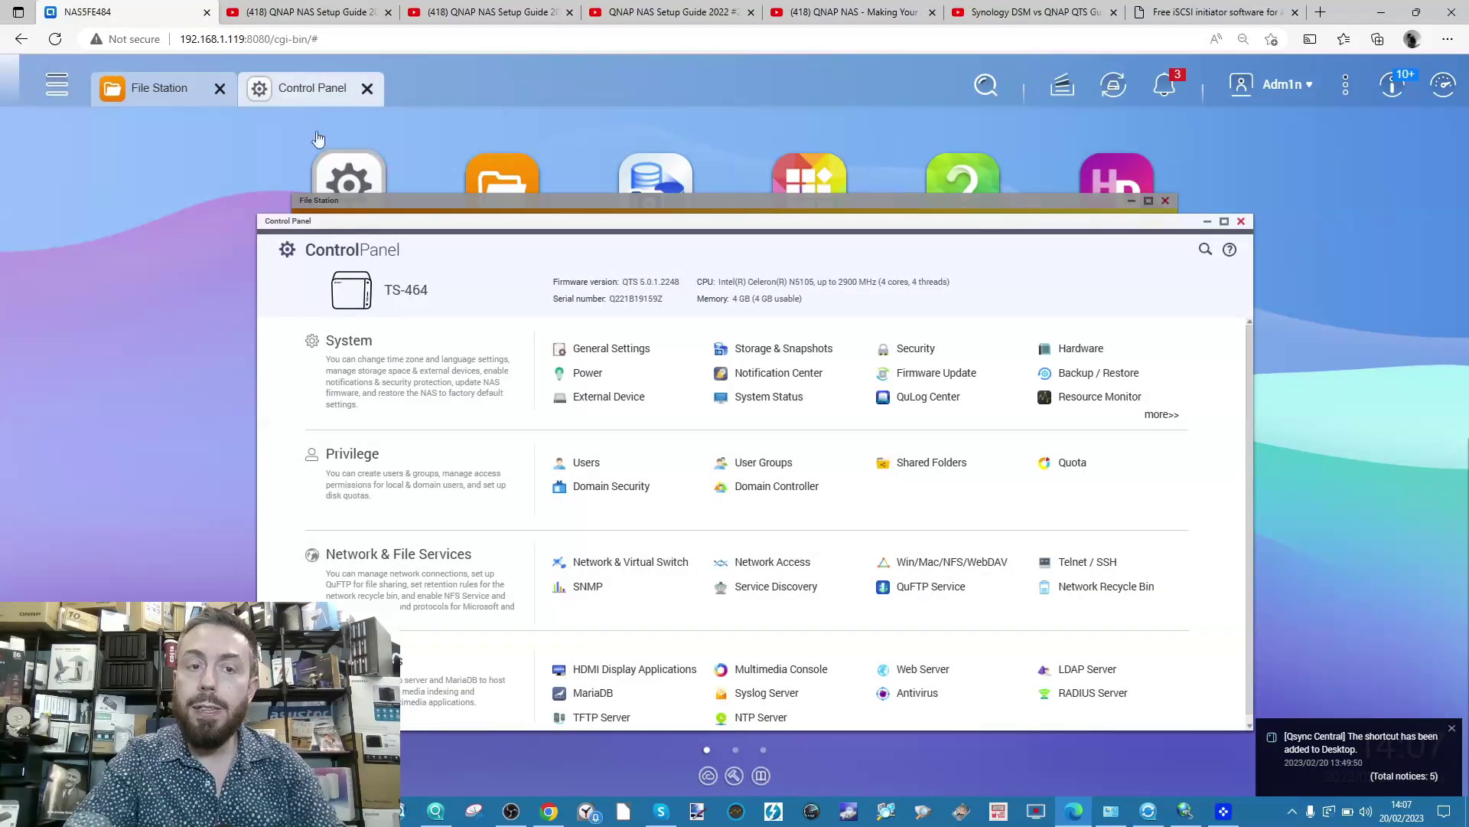
{"action": "left_click", "coordinate": [755, 465]}
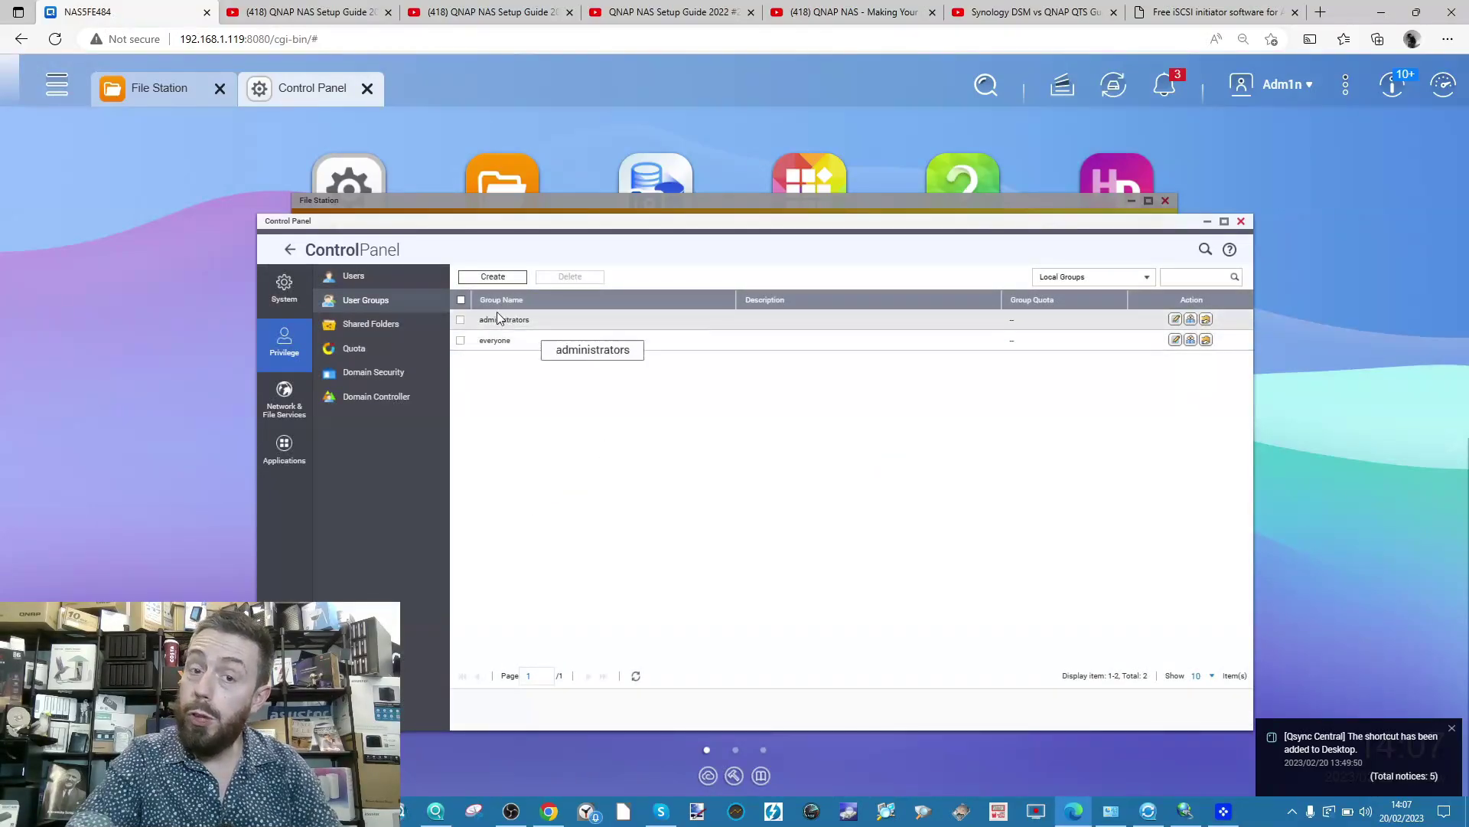
{"action": "left_click", "coordinate": [495, 277]}
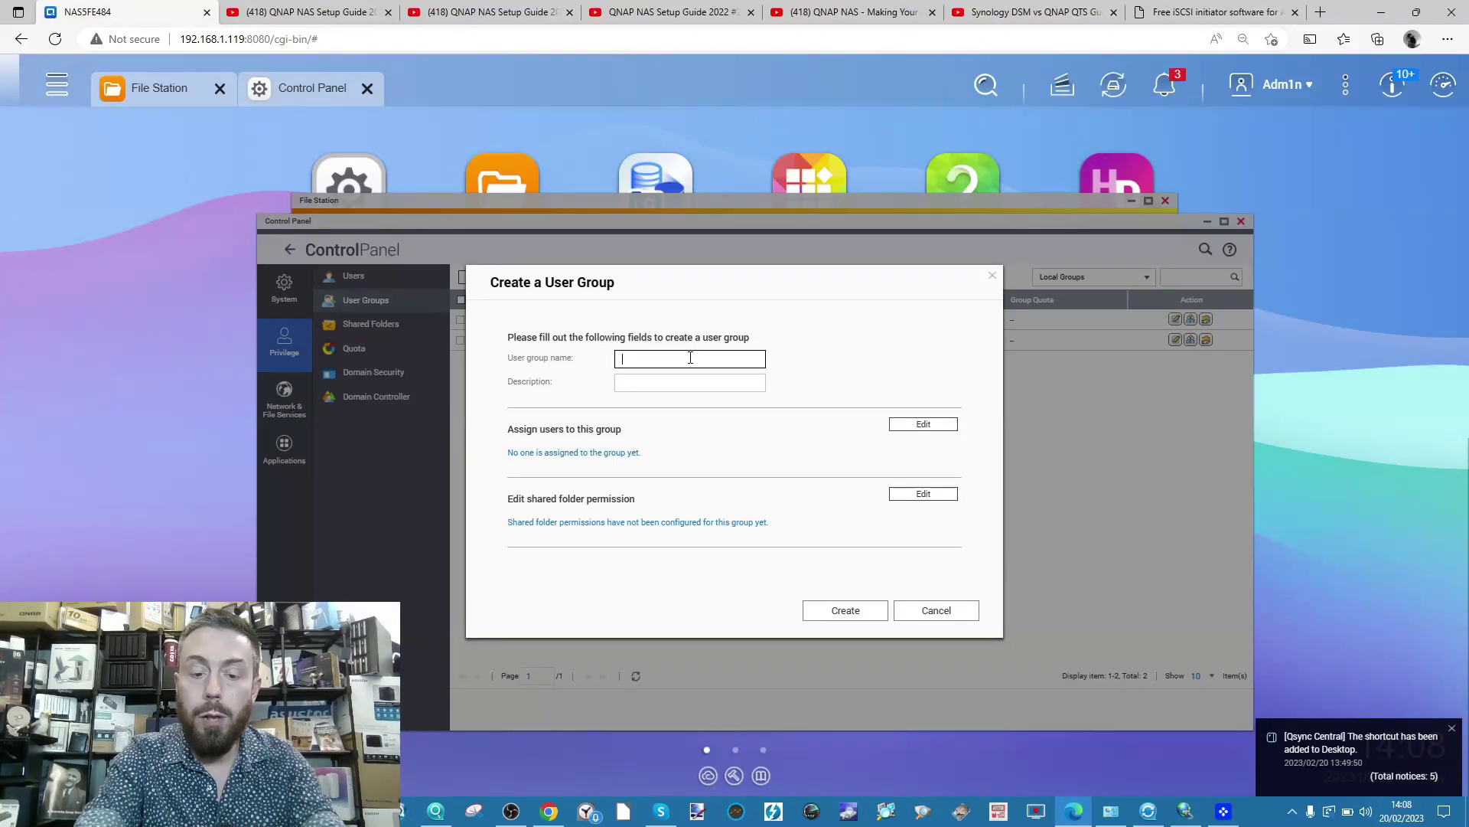
Step: Create a user group named after the user, reviewing the available users first
{"action": "type", "text": "aLAN"}
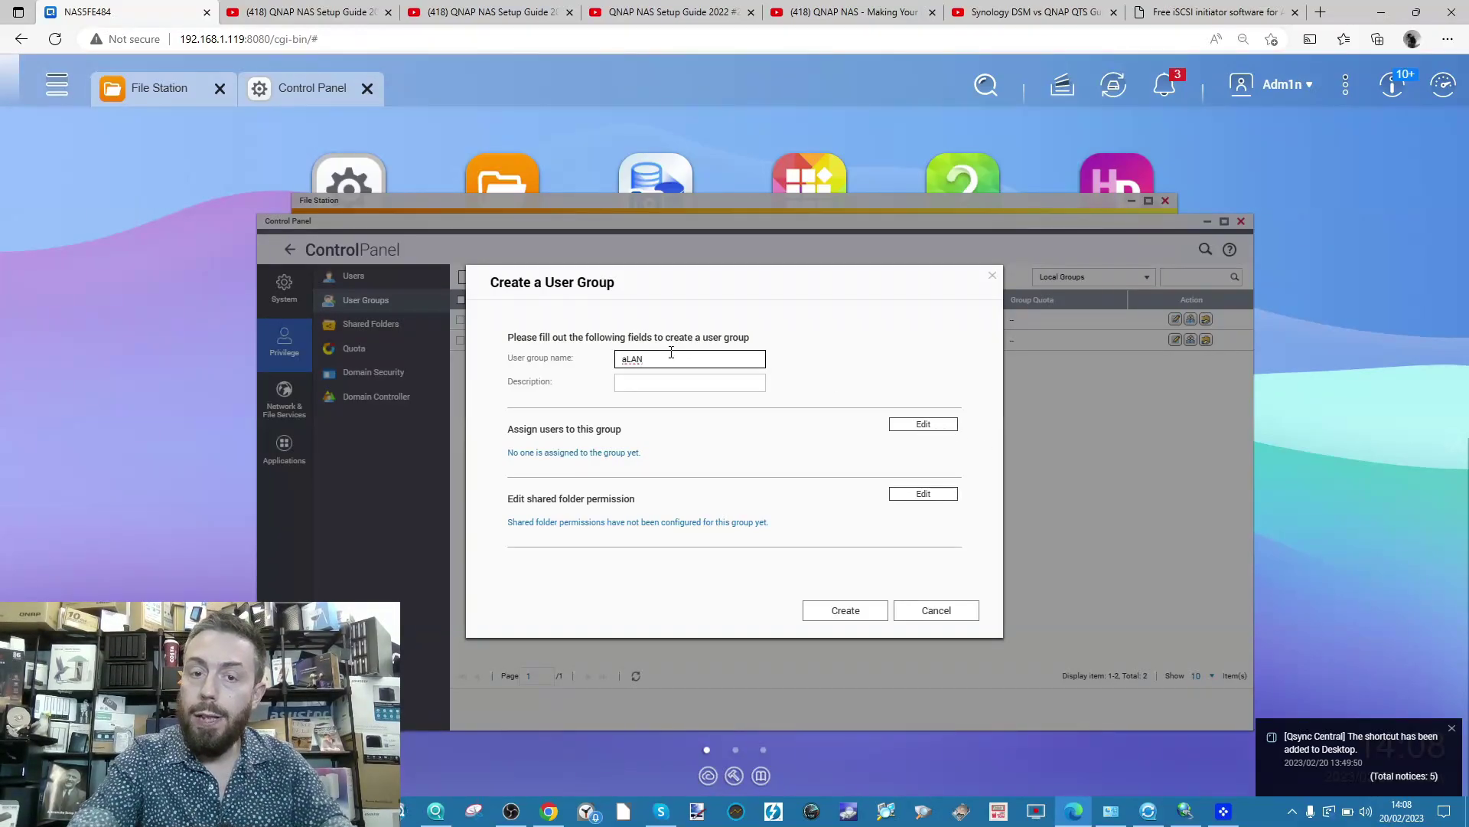
{"action": "type", "text": "A"}
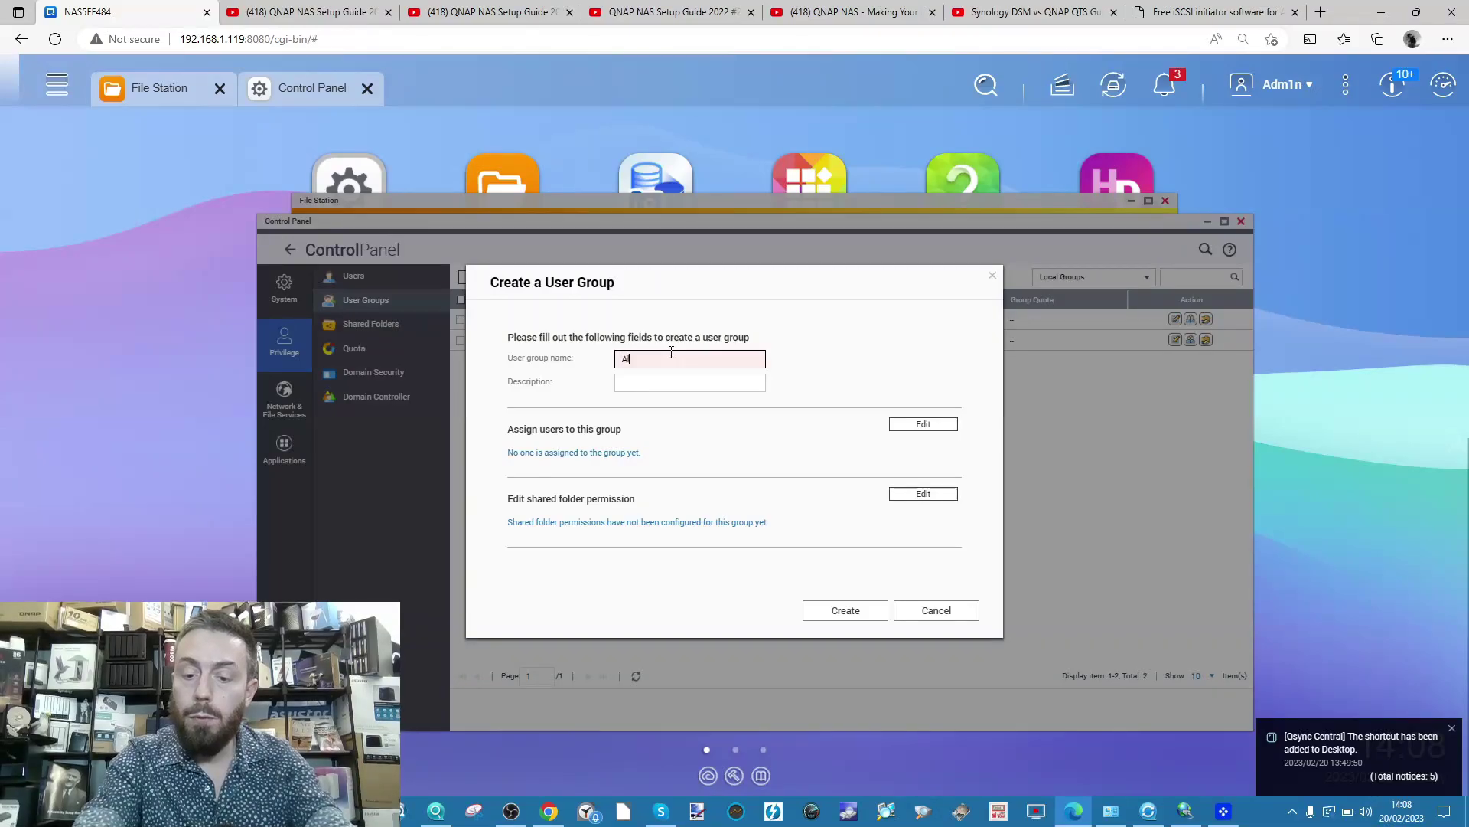
{"action": "type", "text": "lan"}
{"action": "left_click", "coordinate": [922, 424]}
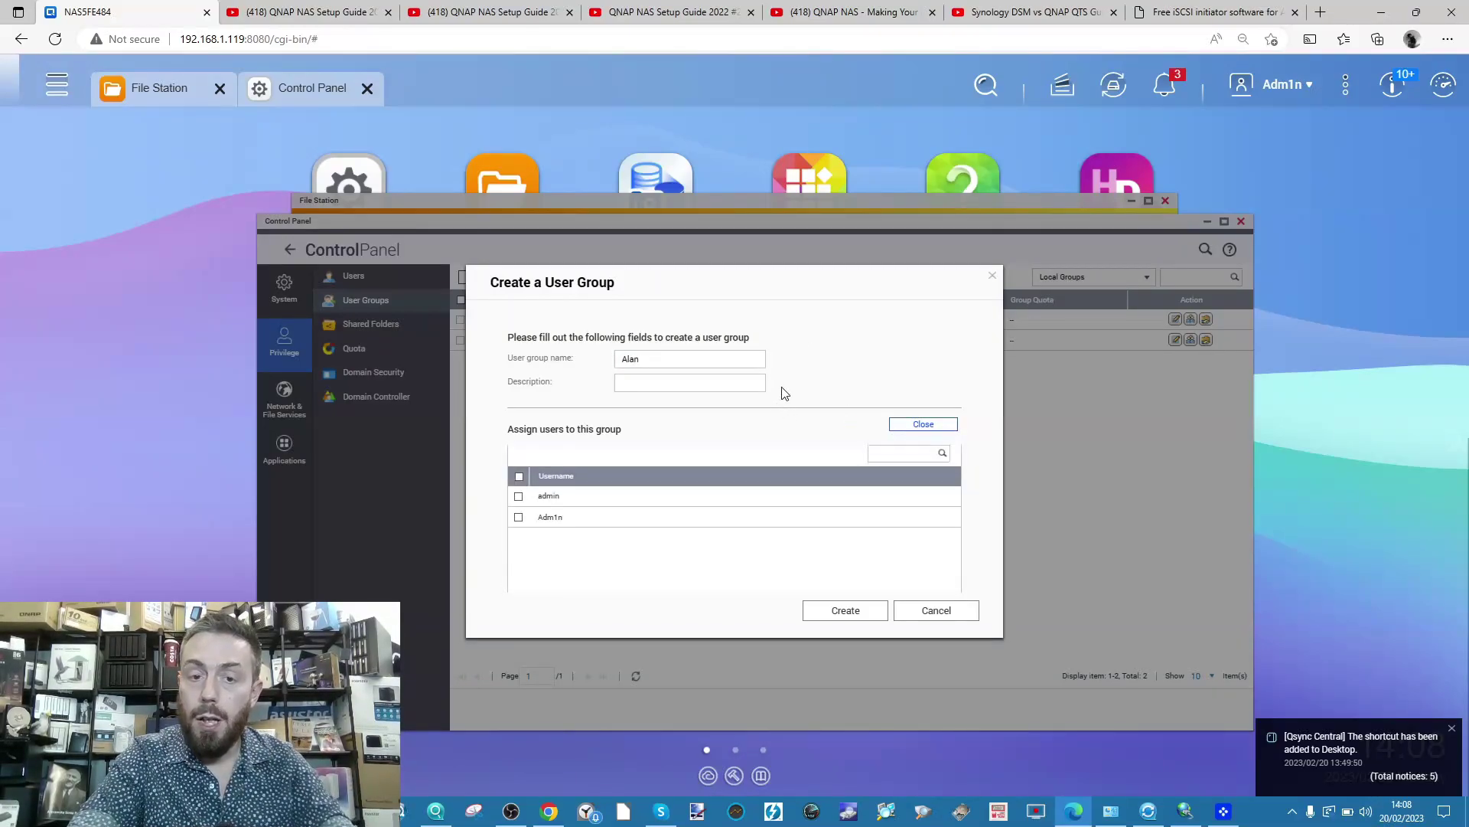
{"action": "scroll", "coordinate": [816, 469], "scroll_direction": "down", "scroll_amount": 3}
{"action": "scroll", "coordinate": [815, 469], "scroll_direction": "up", "scroll_amount": 2}
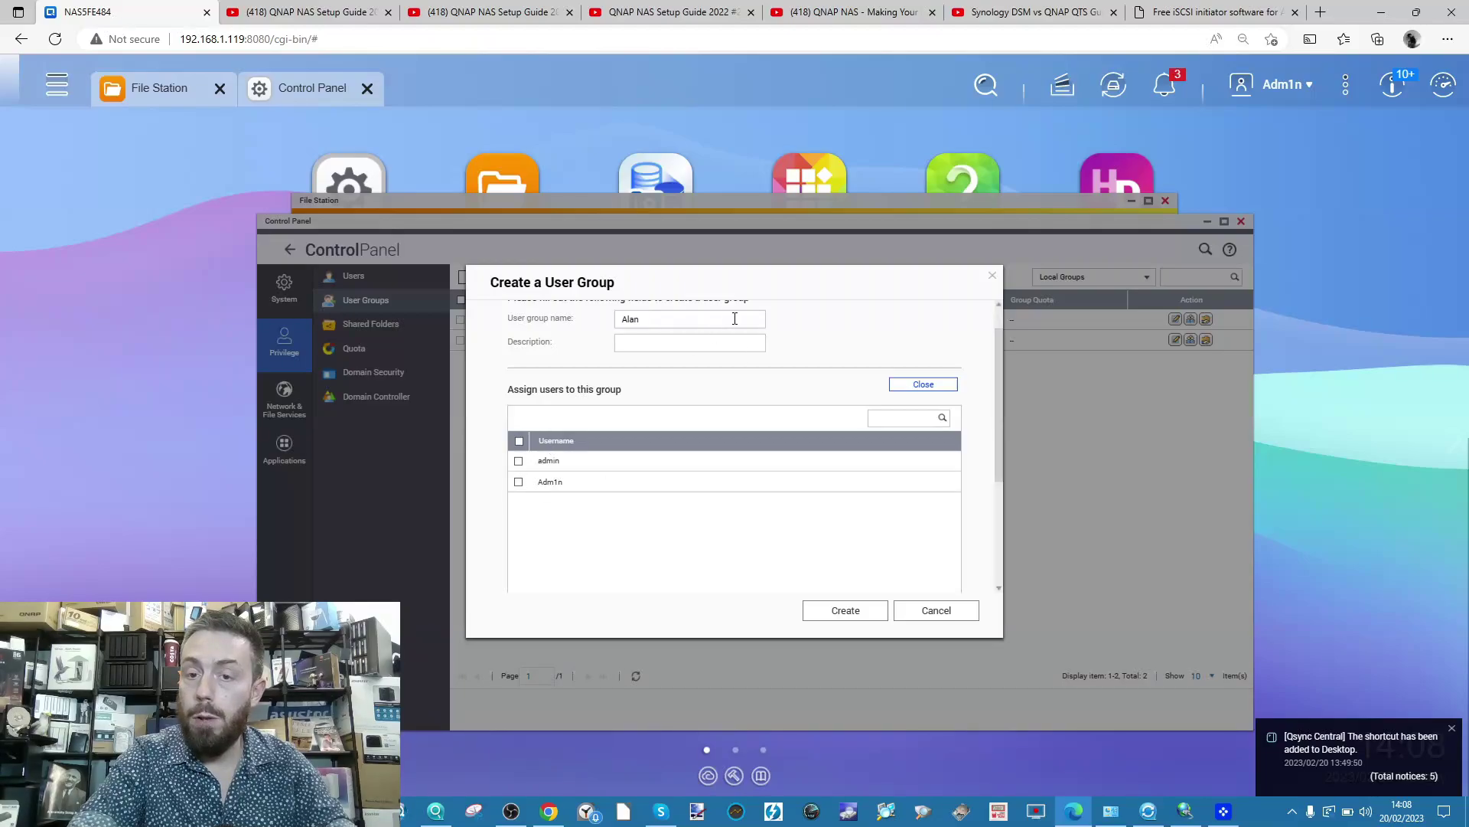
{"action": "scroll", "coordinate": [734, 322], "scroll_direction": "down", "scroll_amount": 4}
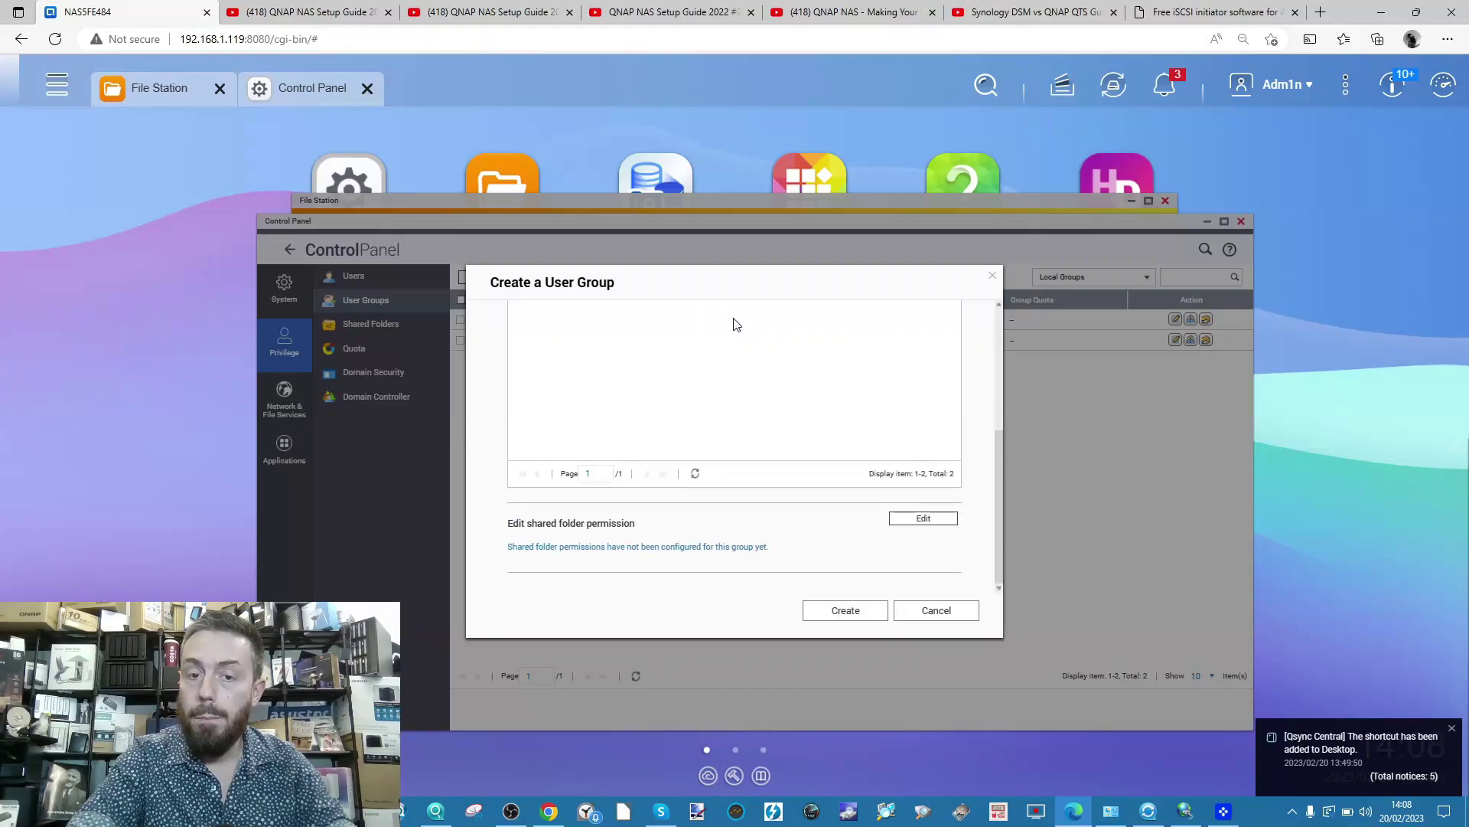
{"action": "left_click", "coordinate": [845, 610]}
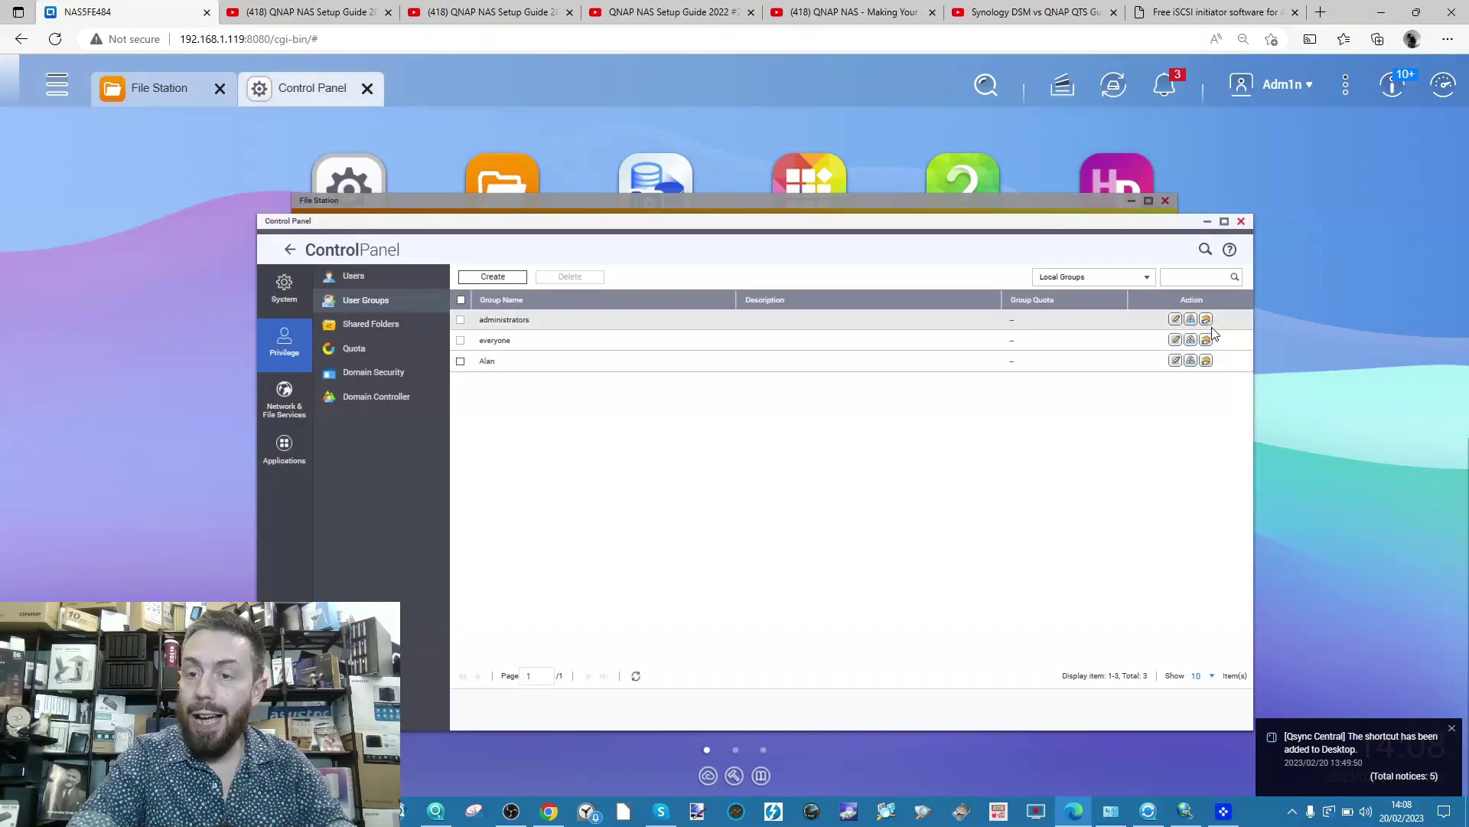
Step: Review the new group's details and members, then bring up user creation in the Users list
{"action": "left_click", "coordinate": [1176, 361]}
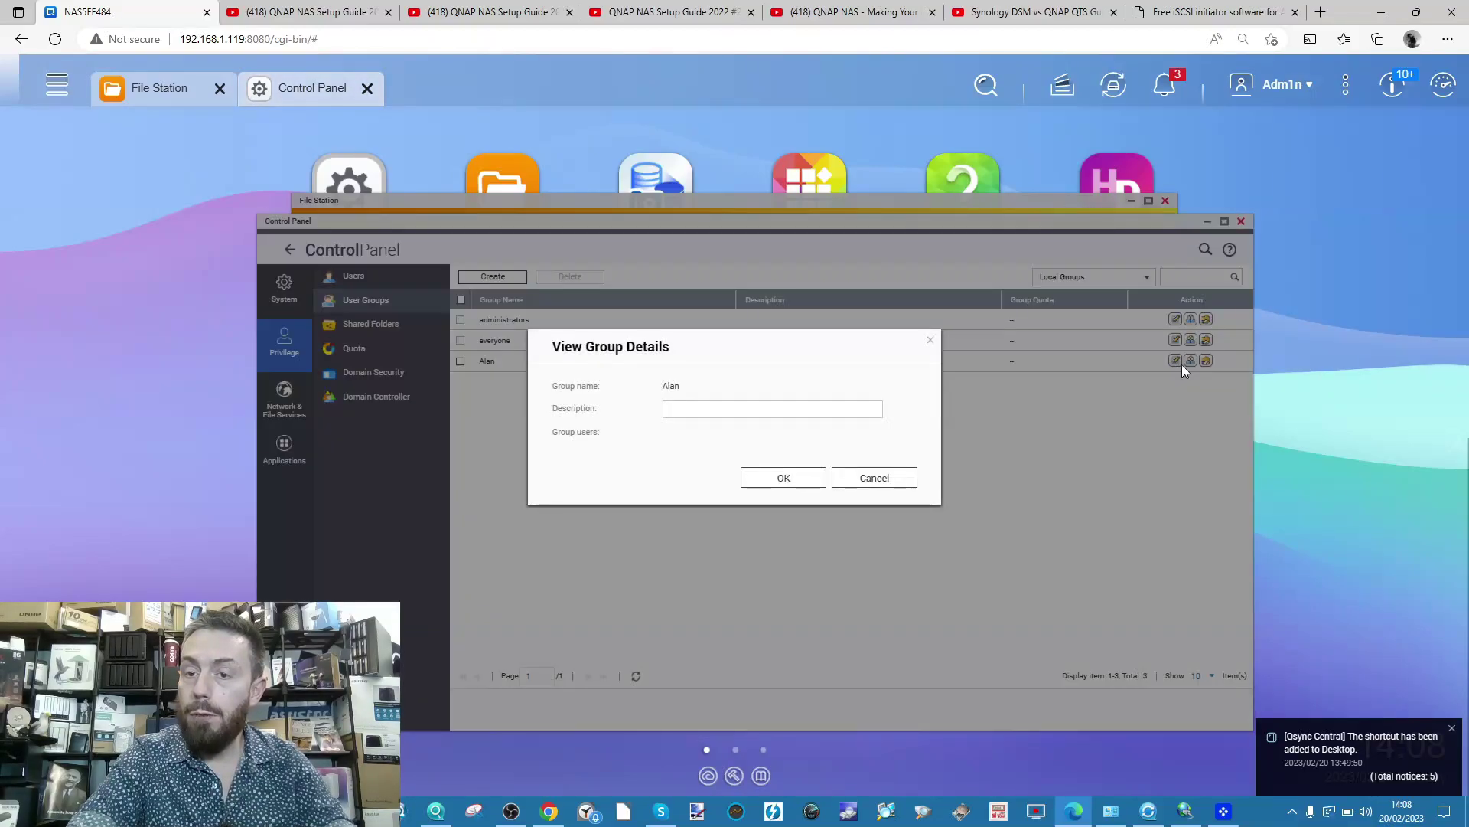
{"action": "left_click", "coordinate": [930, 339]}
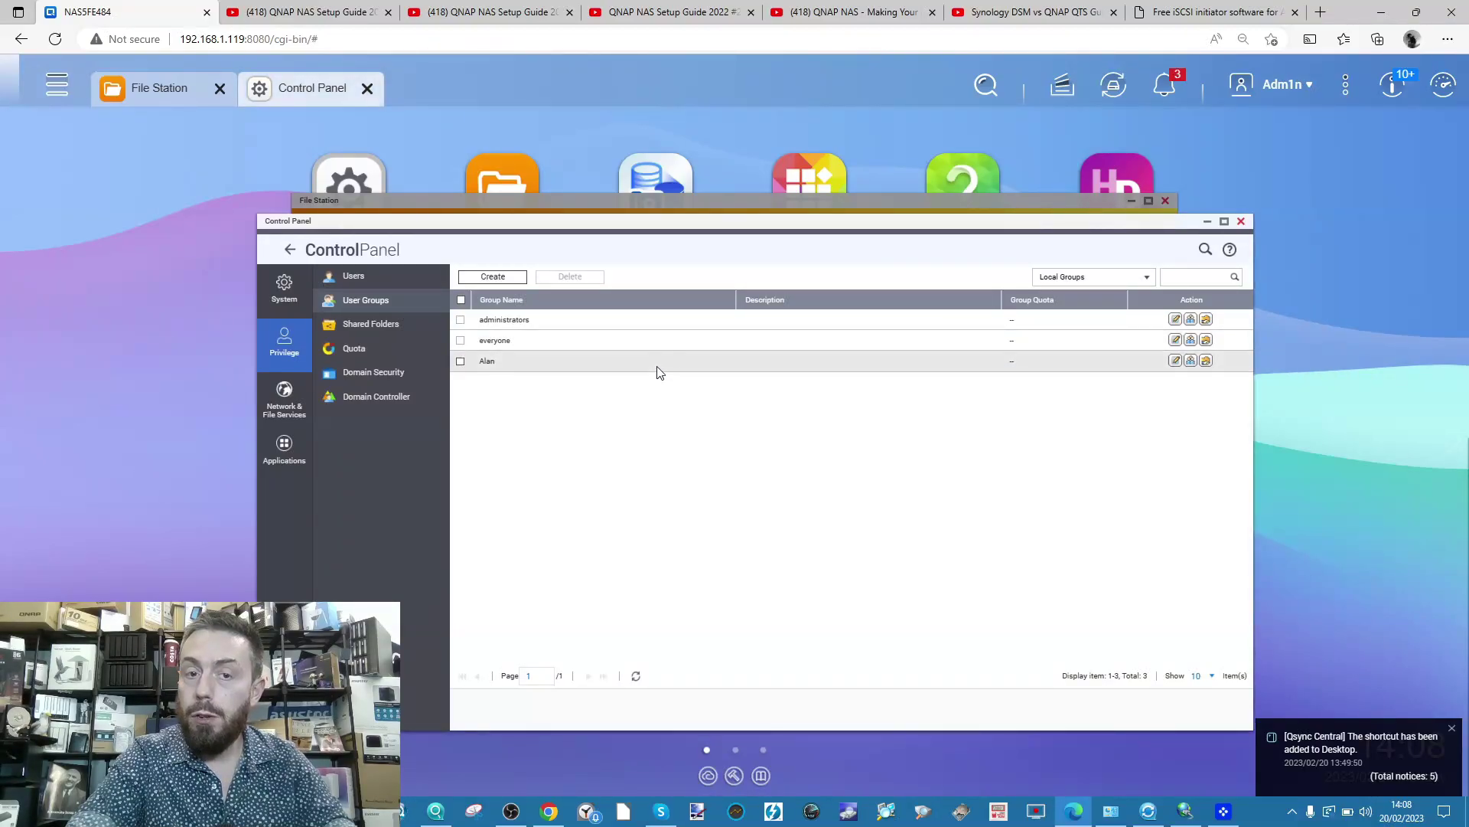
{"action": "left_click", "coordinate": [1191, 361]}
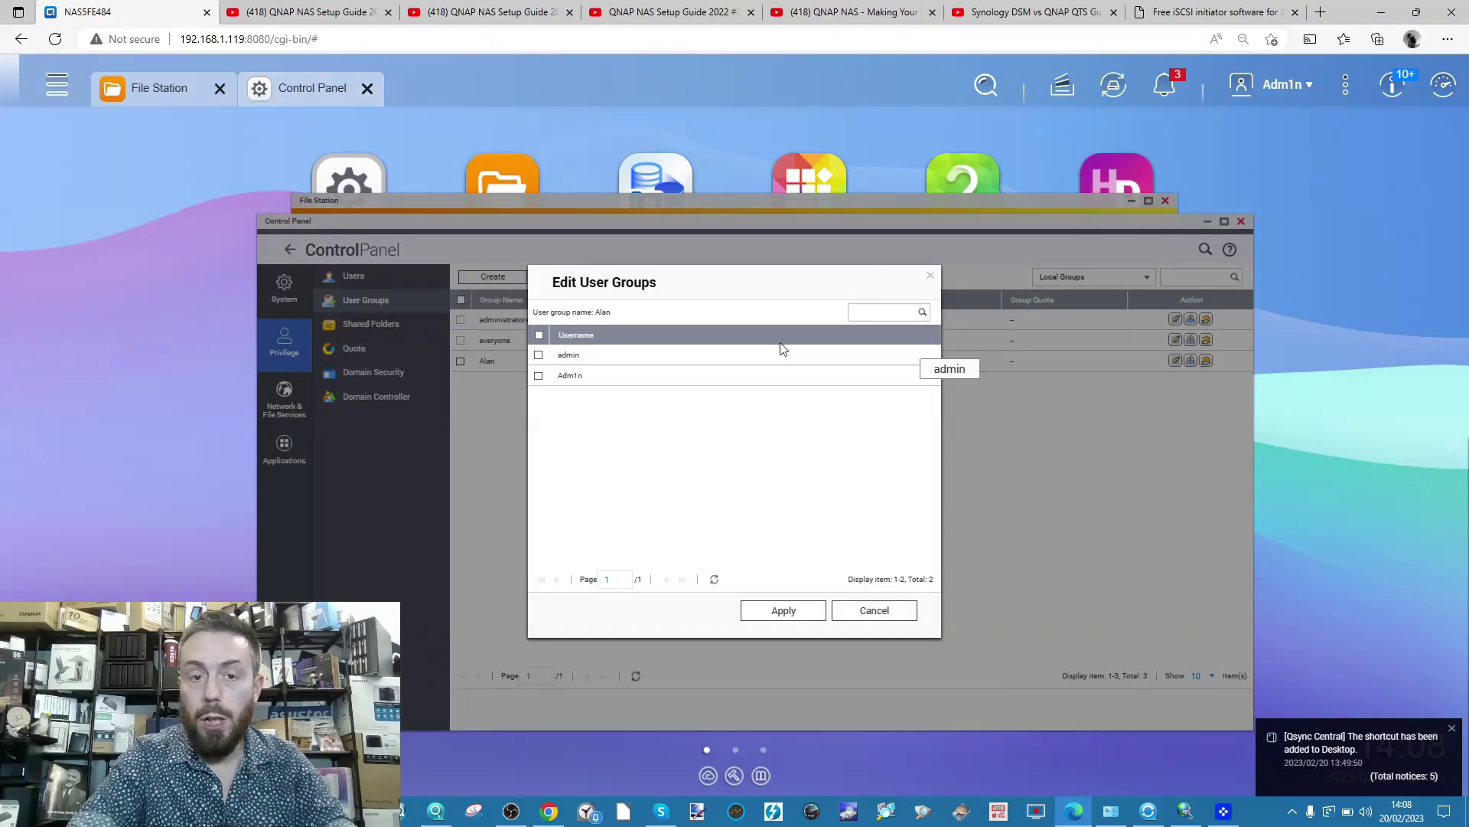
{"action": "left_click", "coordinate": [931, 274]}
{"action": "left_click", "coordinate": [370, 283]}
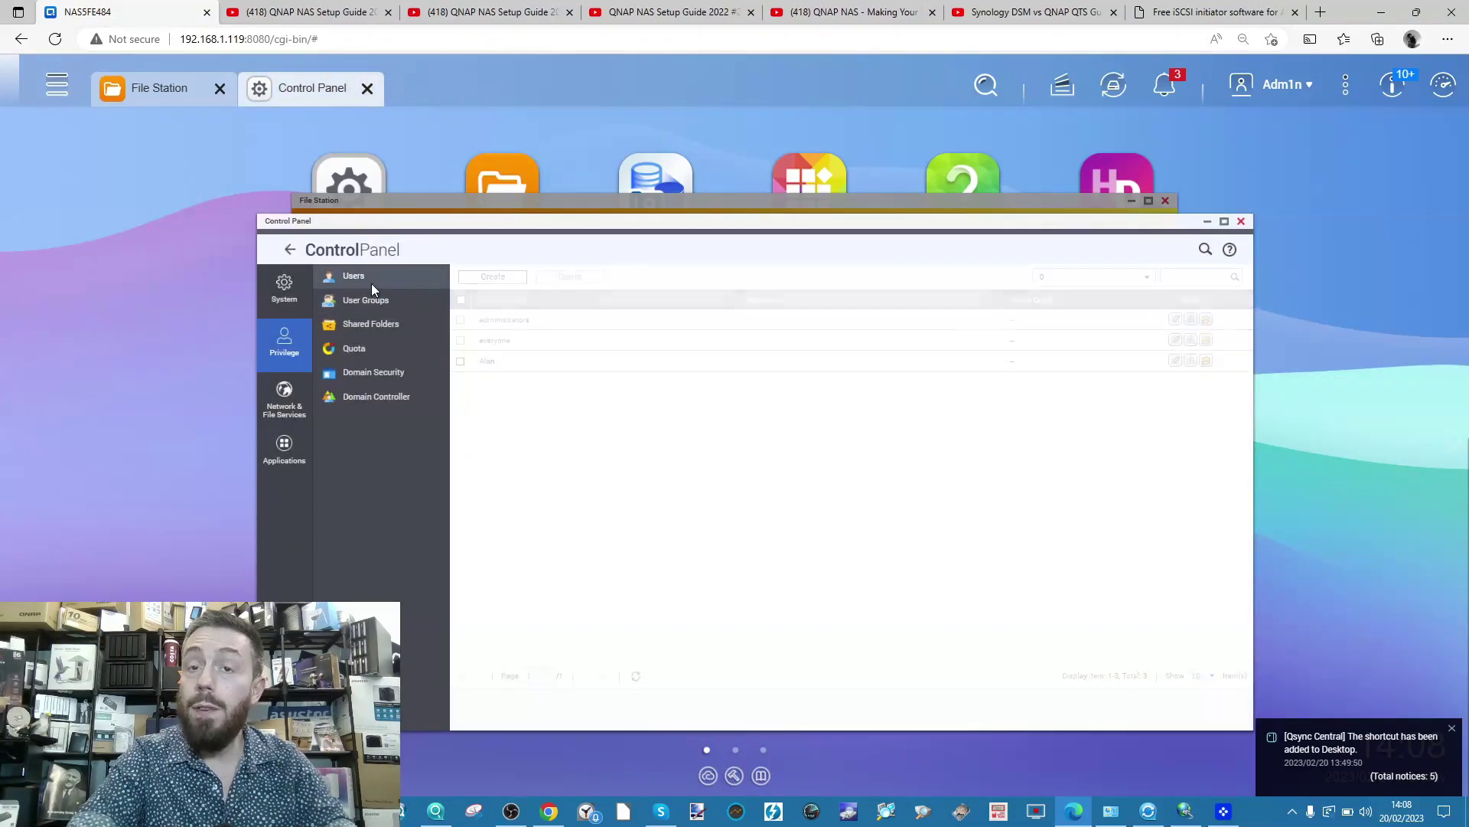
{"action": "left_click", "coordinate": [485, 281]}
Step: Start a single new user, enter the username and password, and submit
{"action": "left_click", "coordinate": [517, 306]}
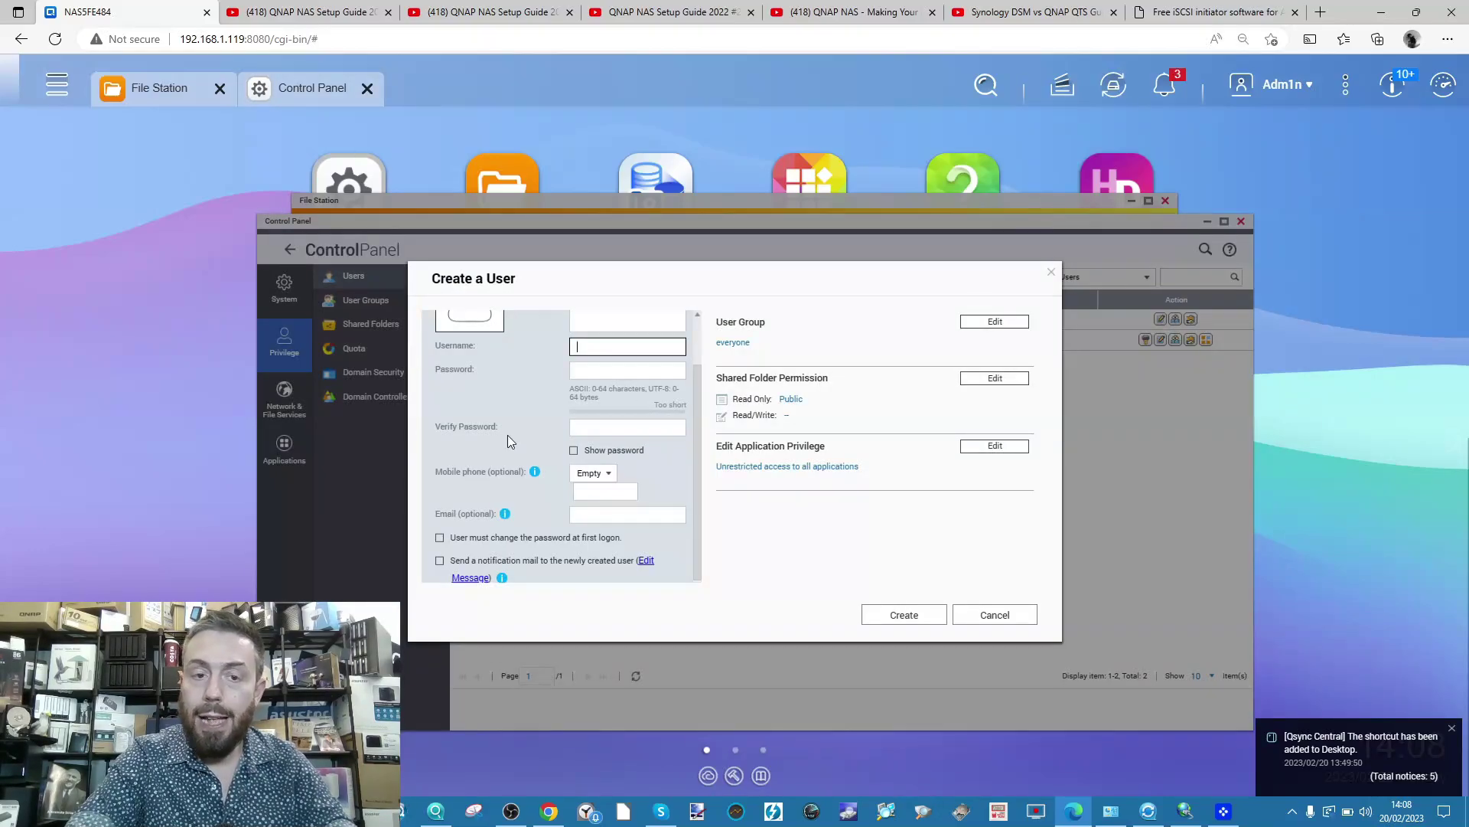
{"action": "scroll", "coordinate": [507, 435], "scroll_direction": "up", "scroll_amount": 1}
{"action": "type", "text": "Alan"}
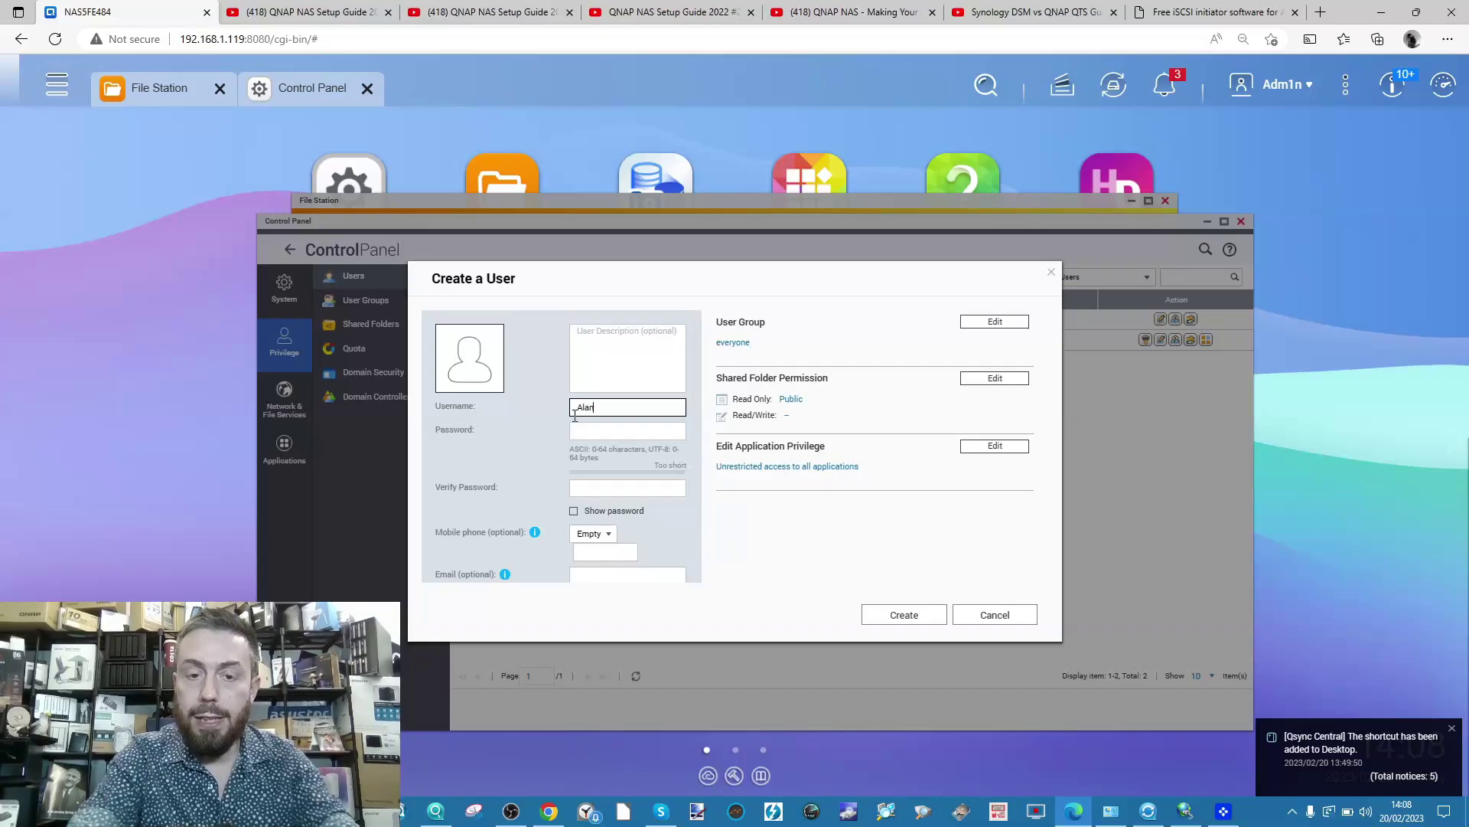
{"action": "left_click", "coordinate": [627, 430]}
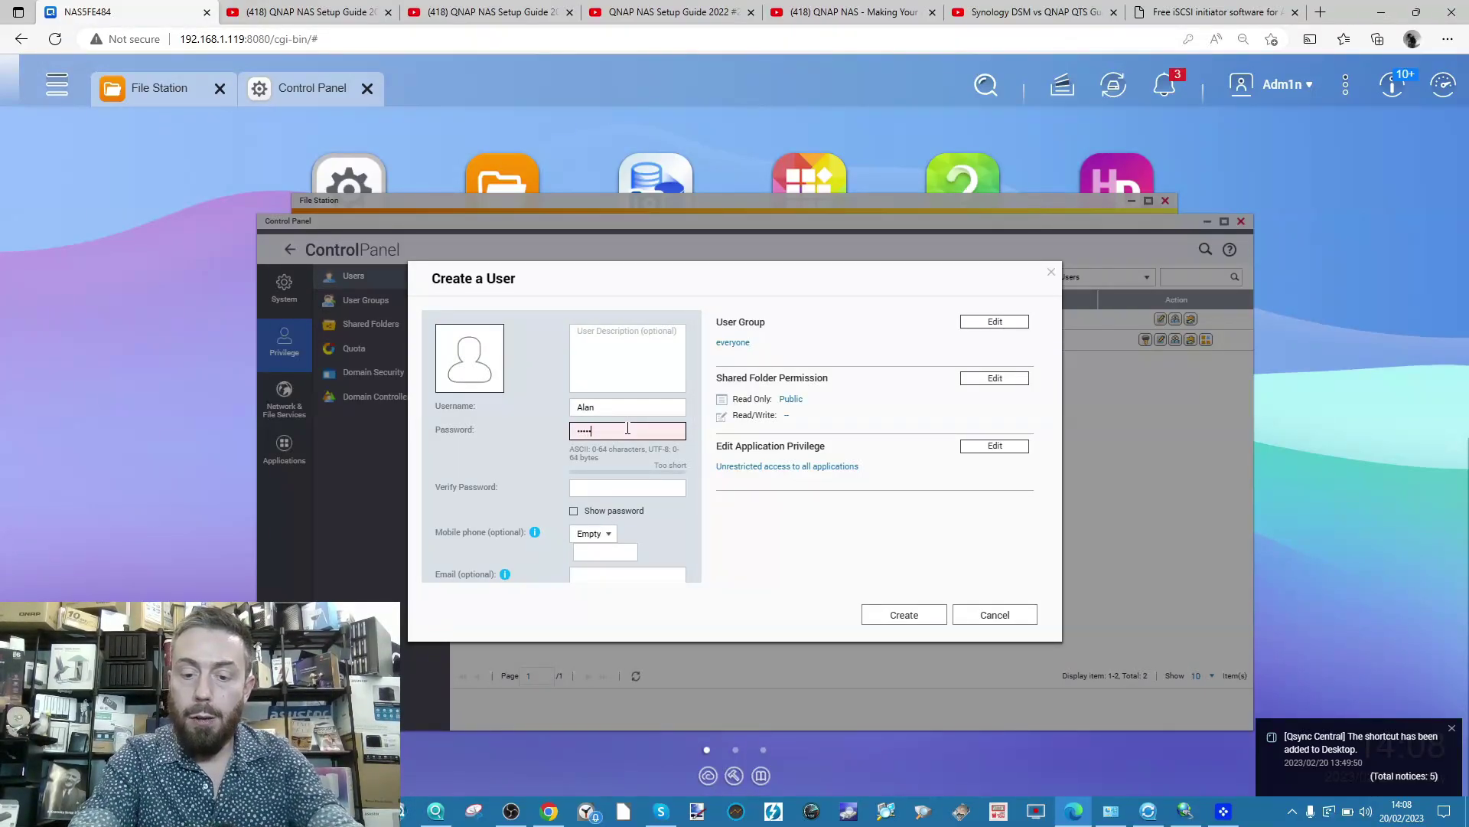
{"action": "left_click", "coordinate": [622, 489]}
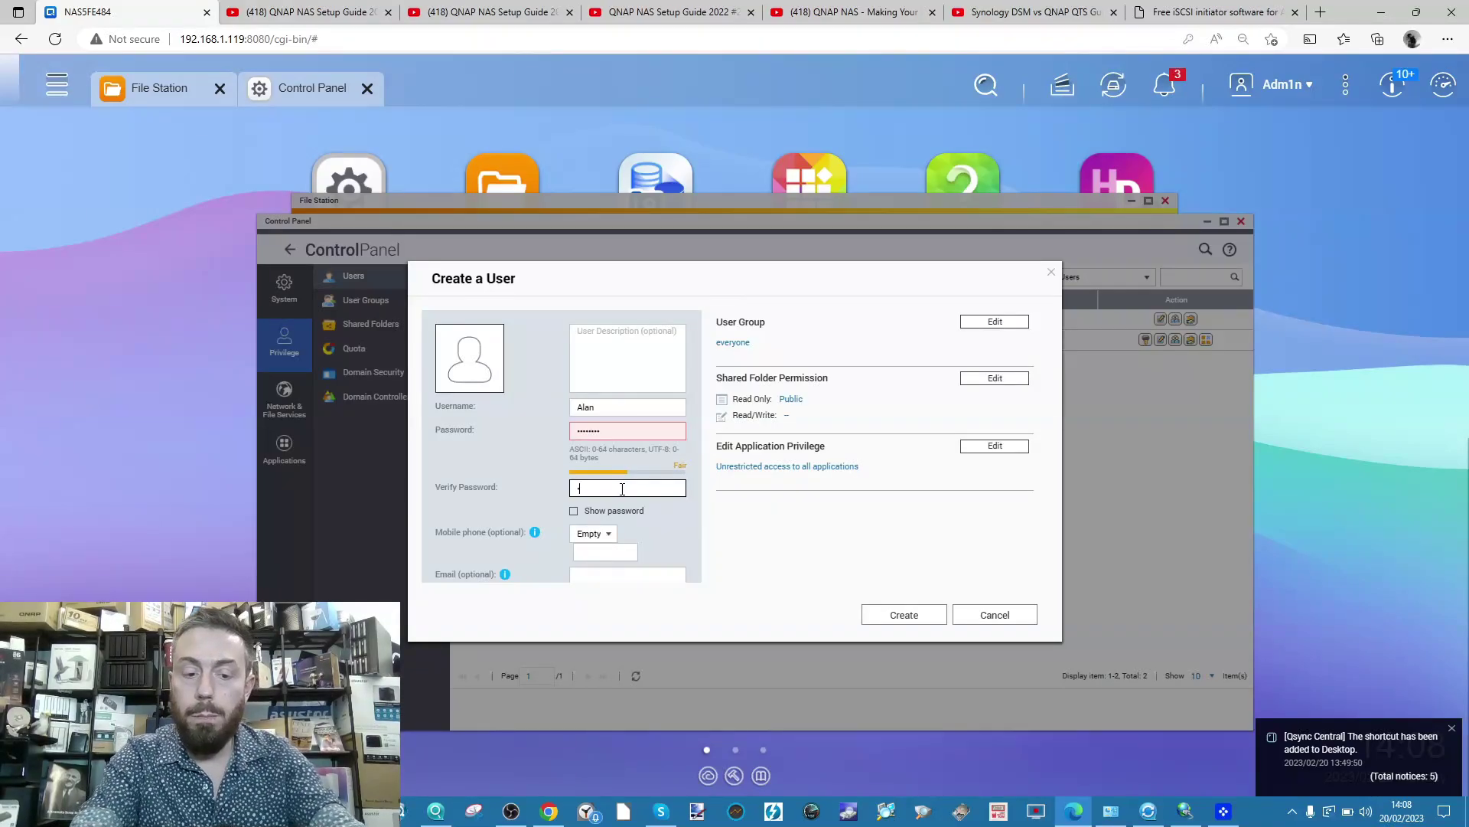
{"action": "type", "text": "•"}
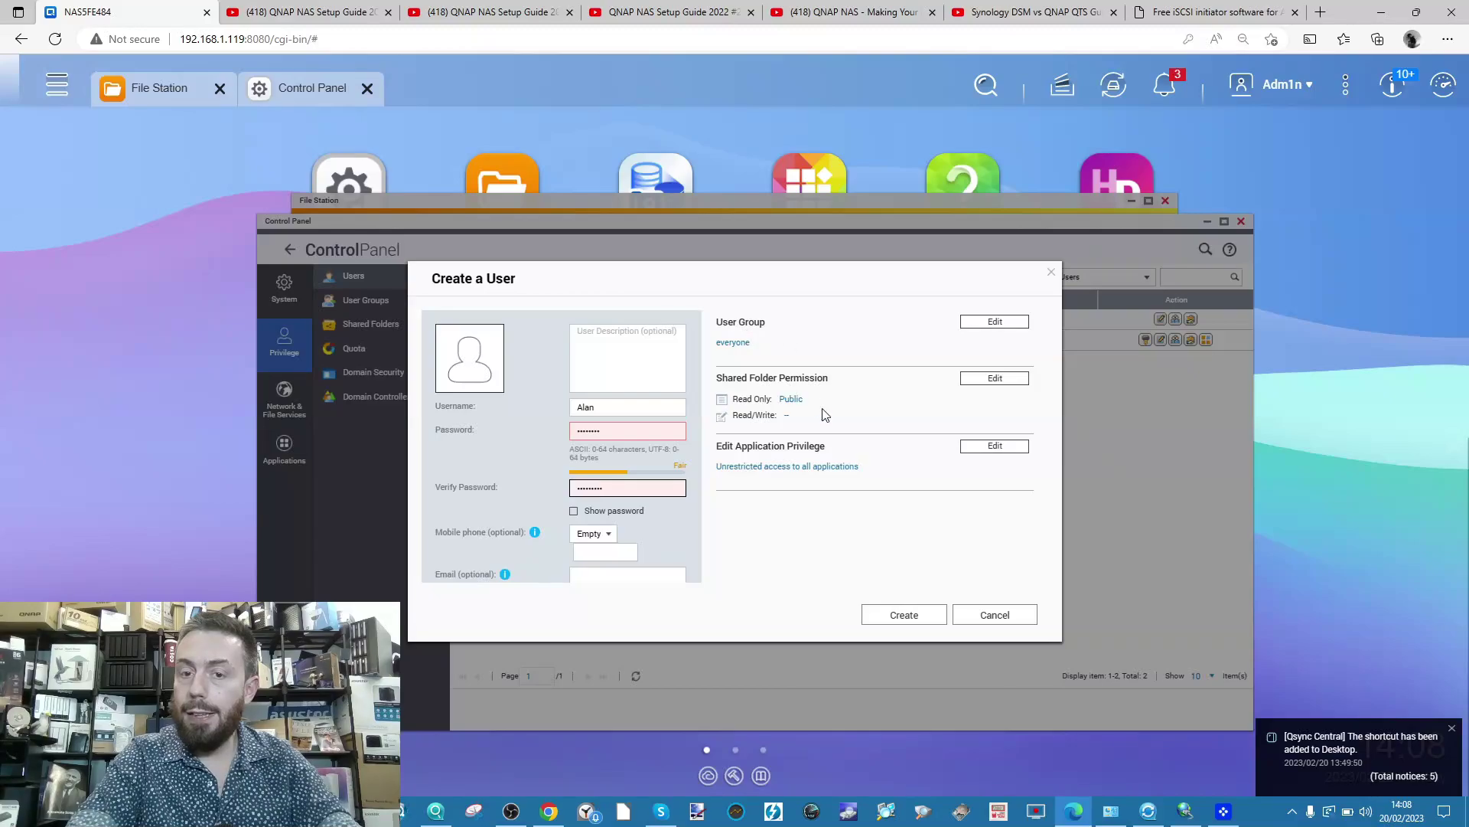
{"action": "left_click", "coordinate": [902, 615]}
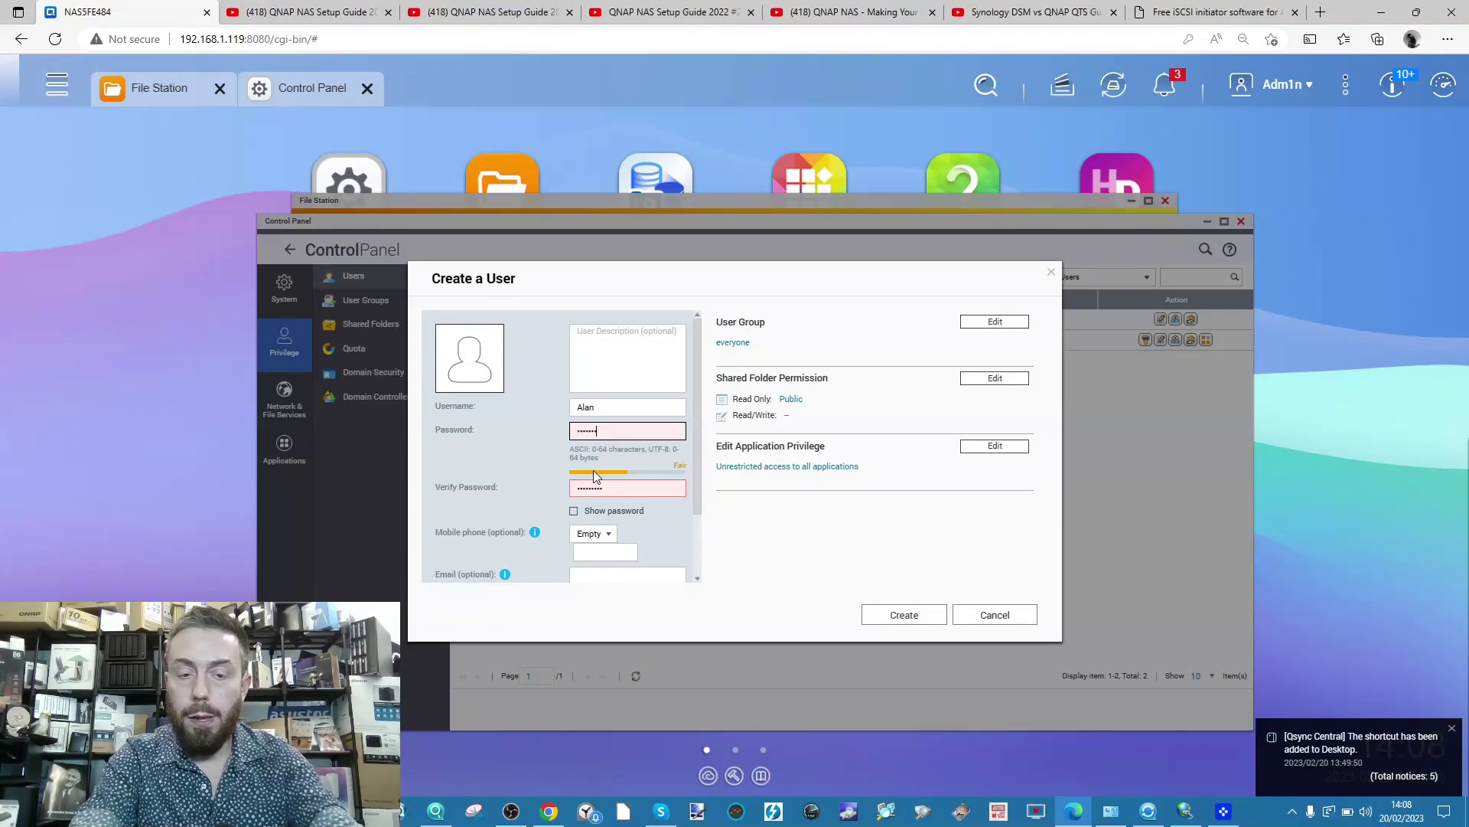
Step: Re-enter the password in Verify Password and create the user account
{"action": "type", "text": "•"}
{"action": "key", "text": "Tab"}
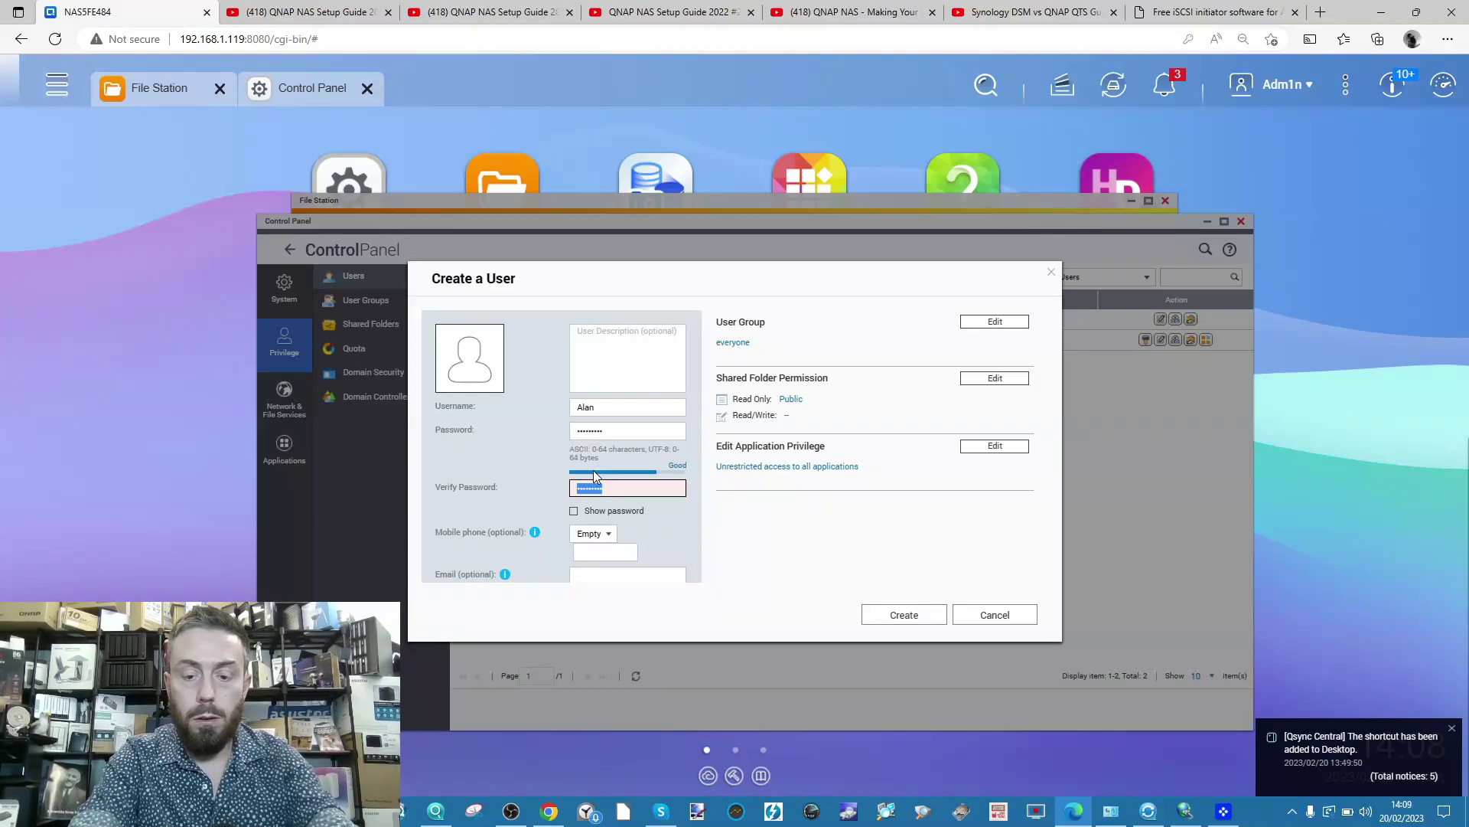
{"action": "key", "text": "BackSpace"}
{"action": "type", "text": "•••"}
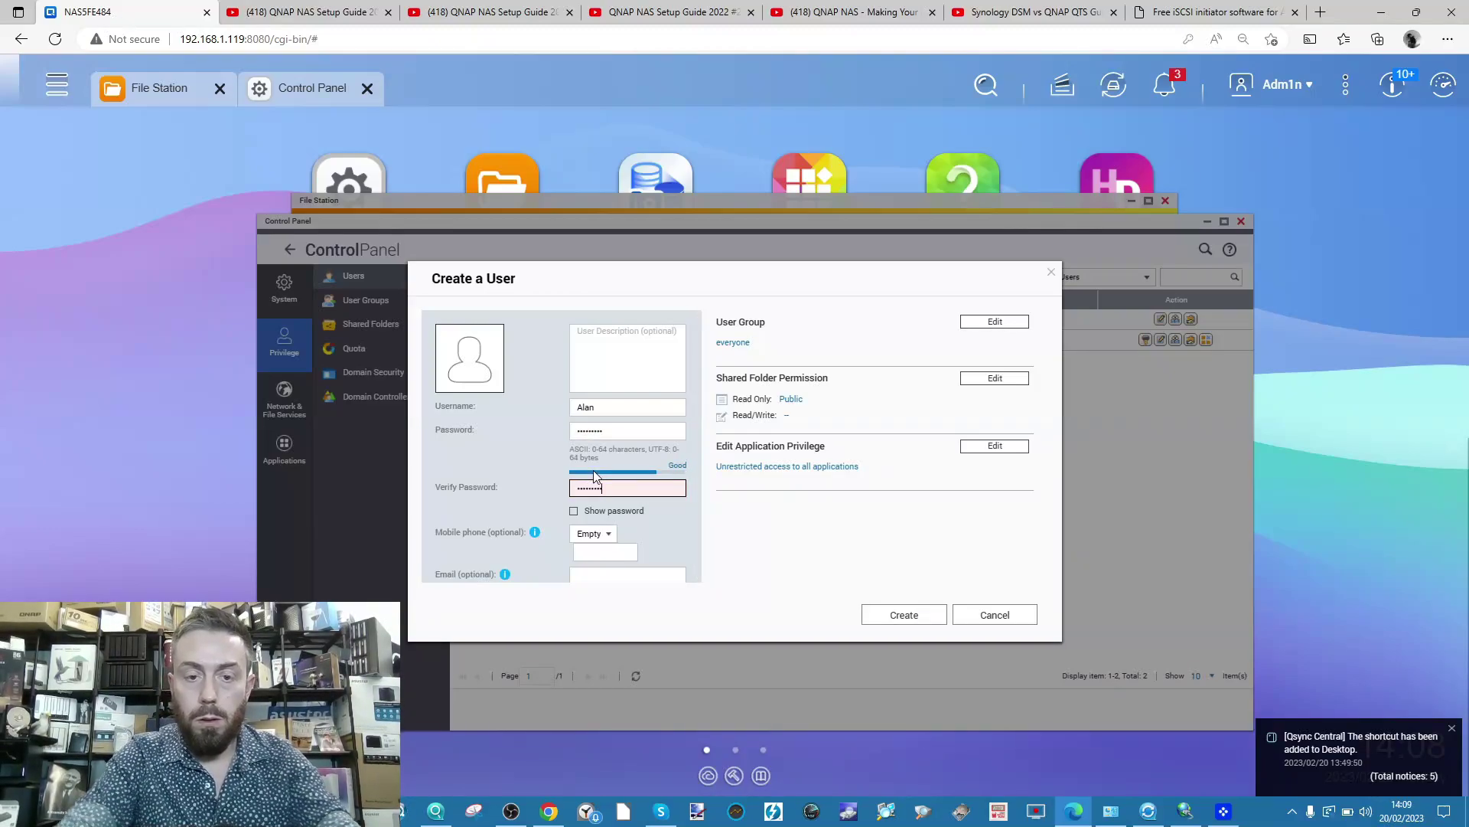
{"action": "type", "text": "•"}
{"action": "left_click", "coordinate": [921, 616]}
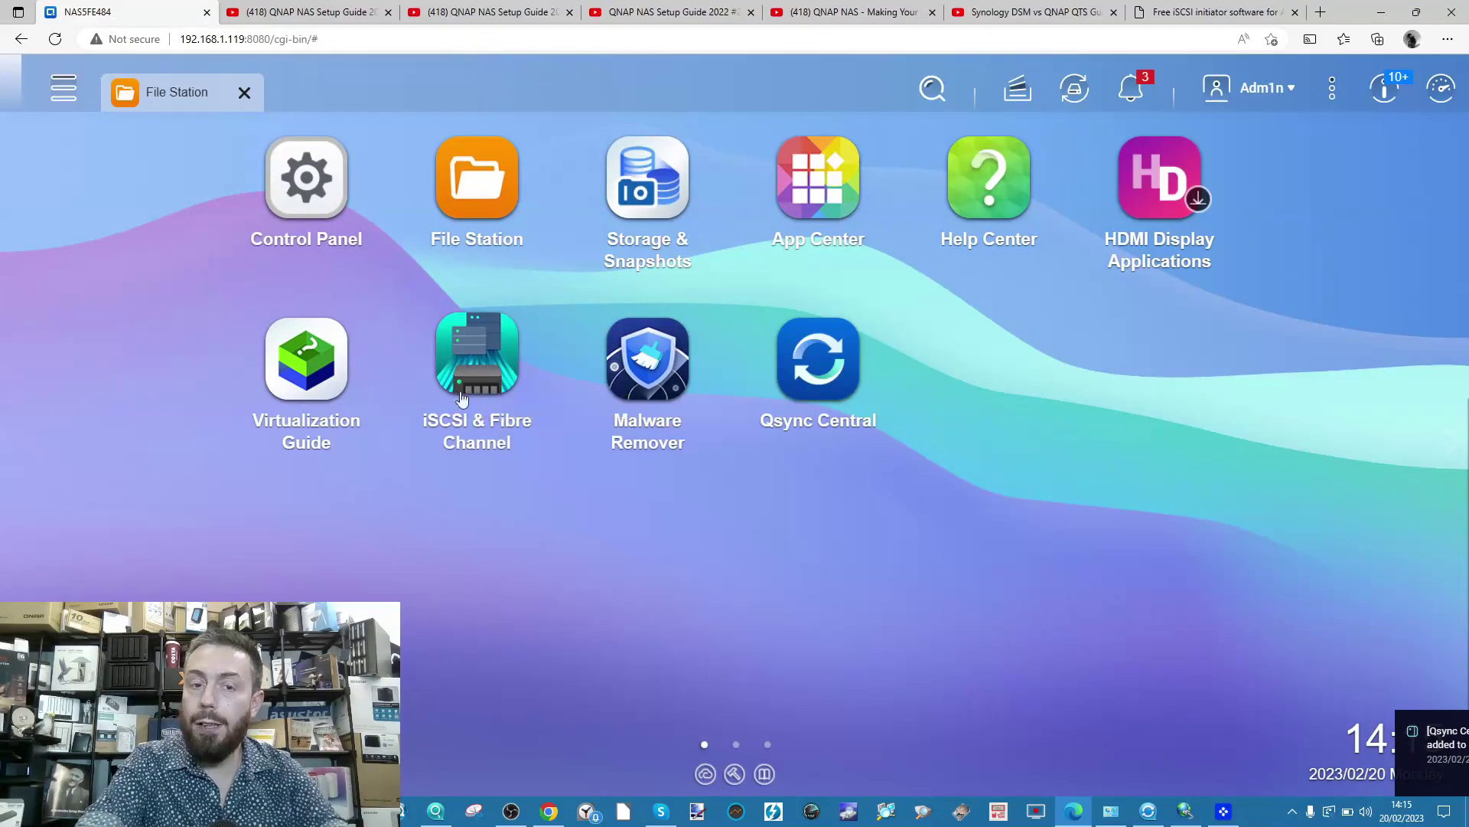
Step: Open iSCSI & Fibre Channel with services enabled, skipping the Quick Configuration Wizard
{"action": "left_click", "coordinate": [476, 345]}
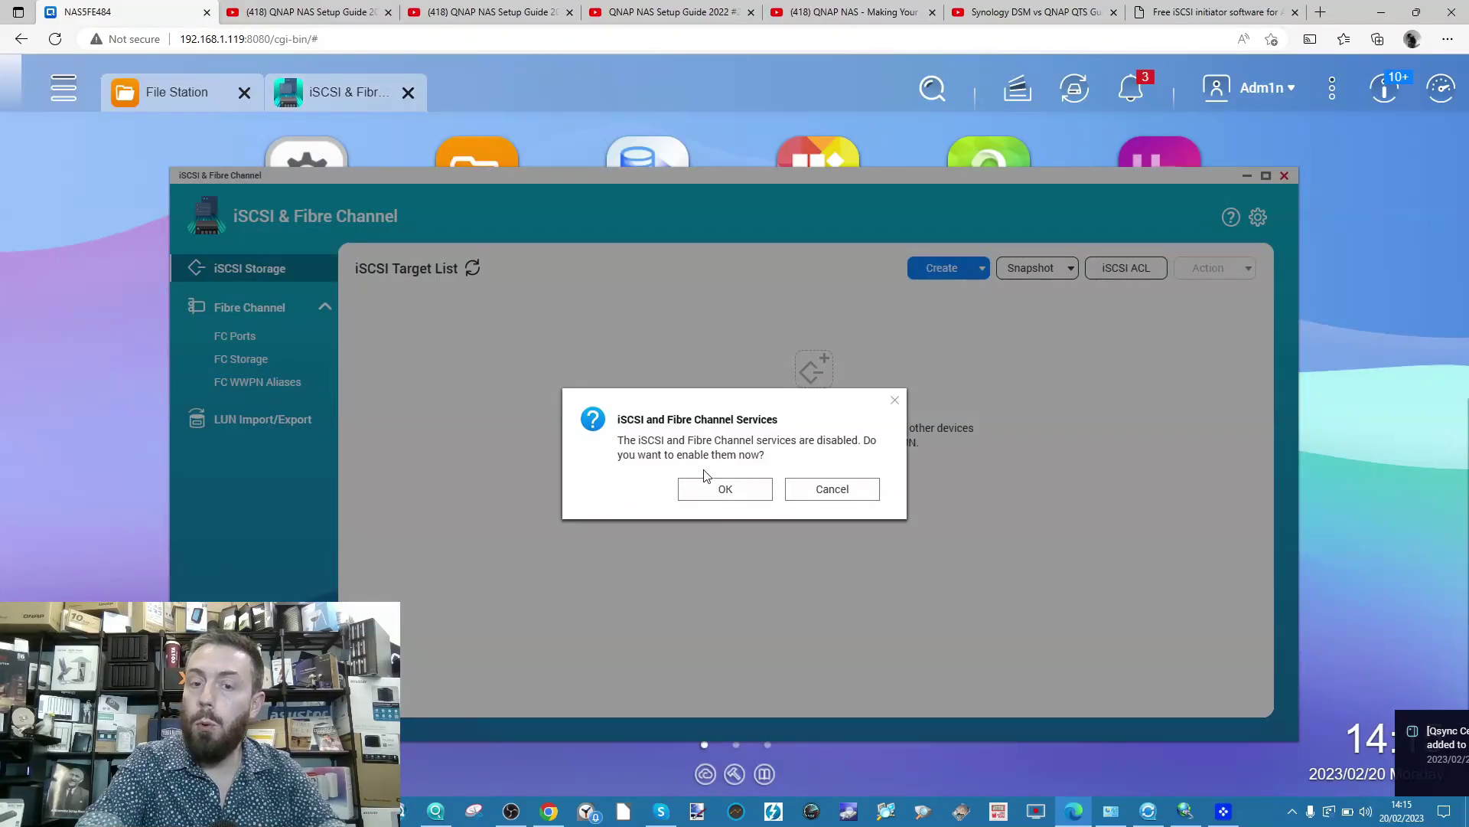
{"action": "left_click", "coordinate": [756, 496]}
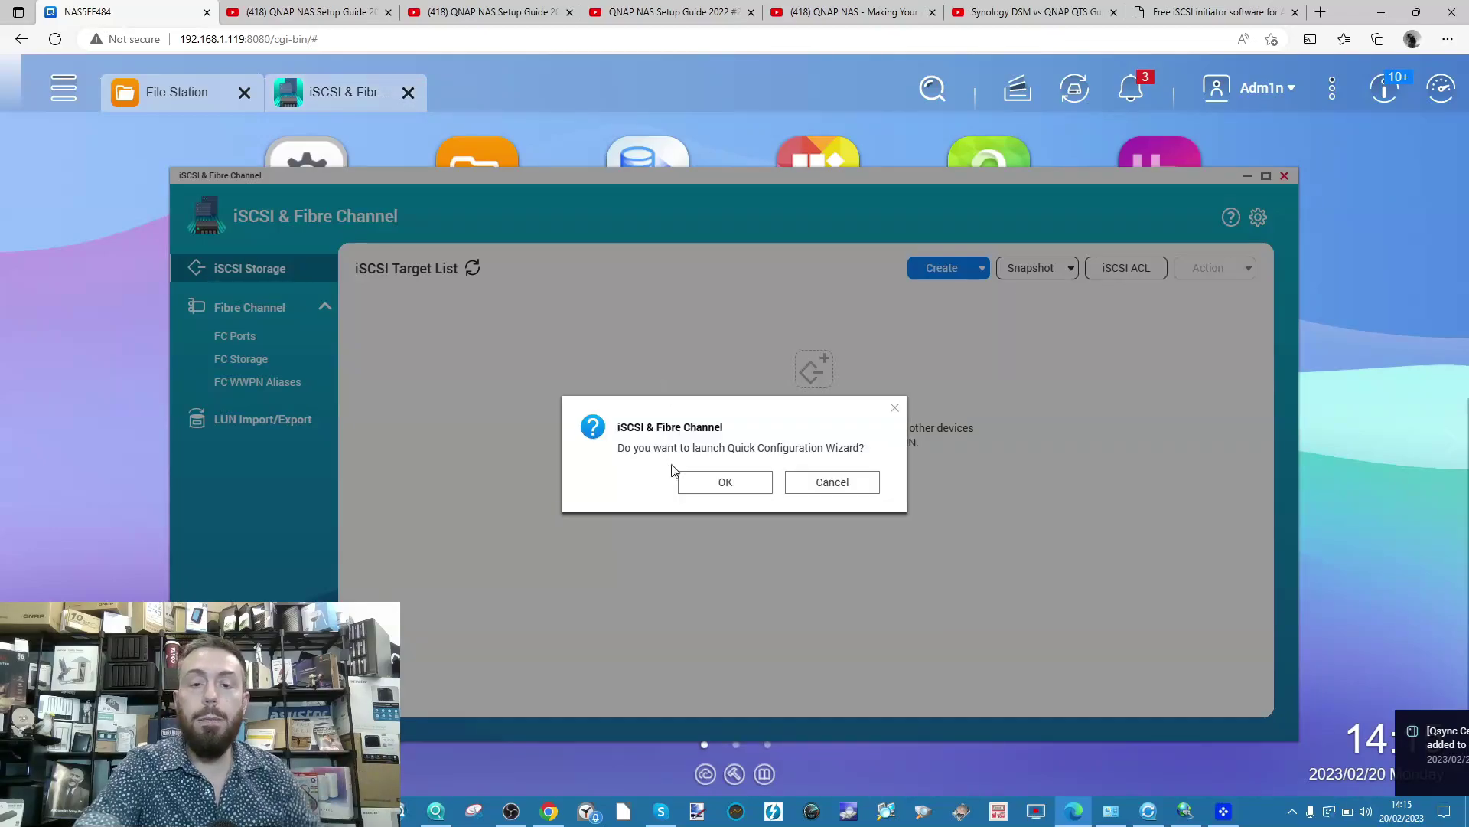
{"action": "left_click", "coordinate": [856, 485]}
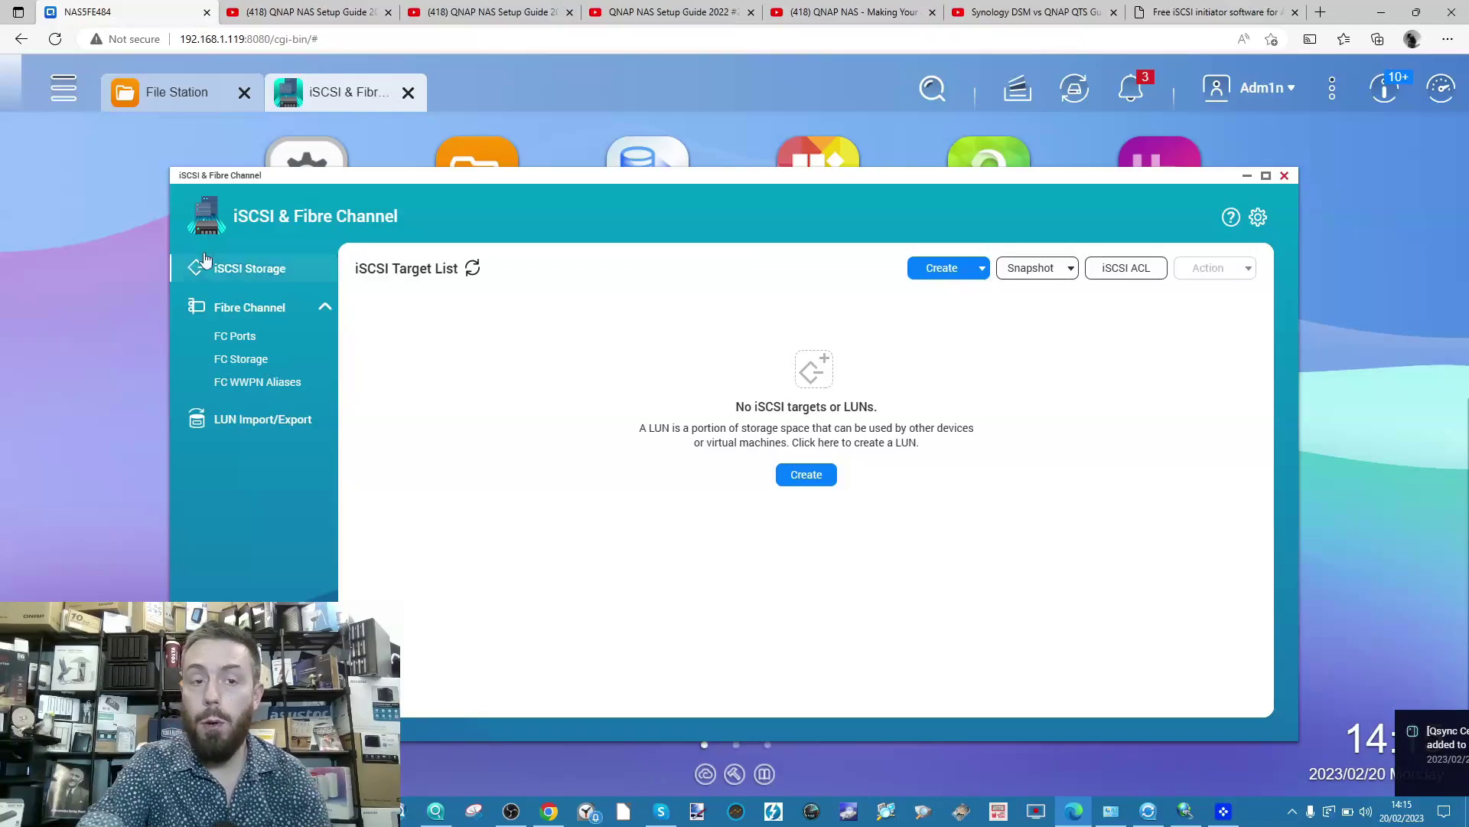
{"action": "left_click", "coordinate": [937, 276]}
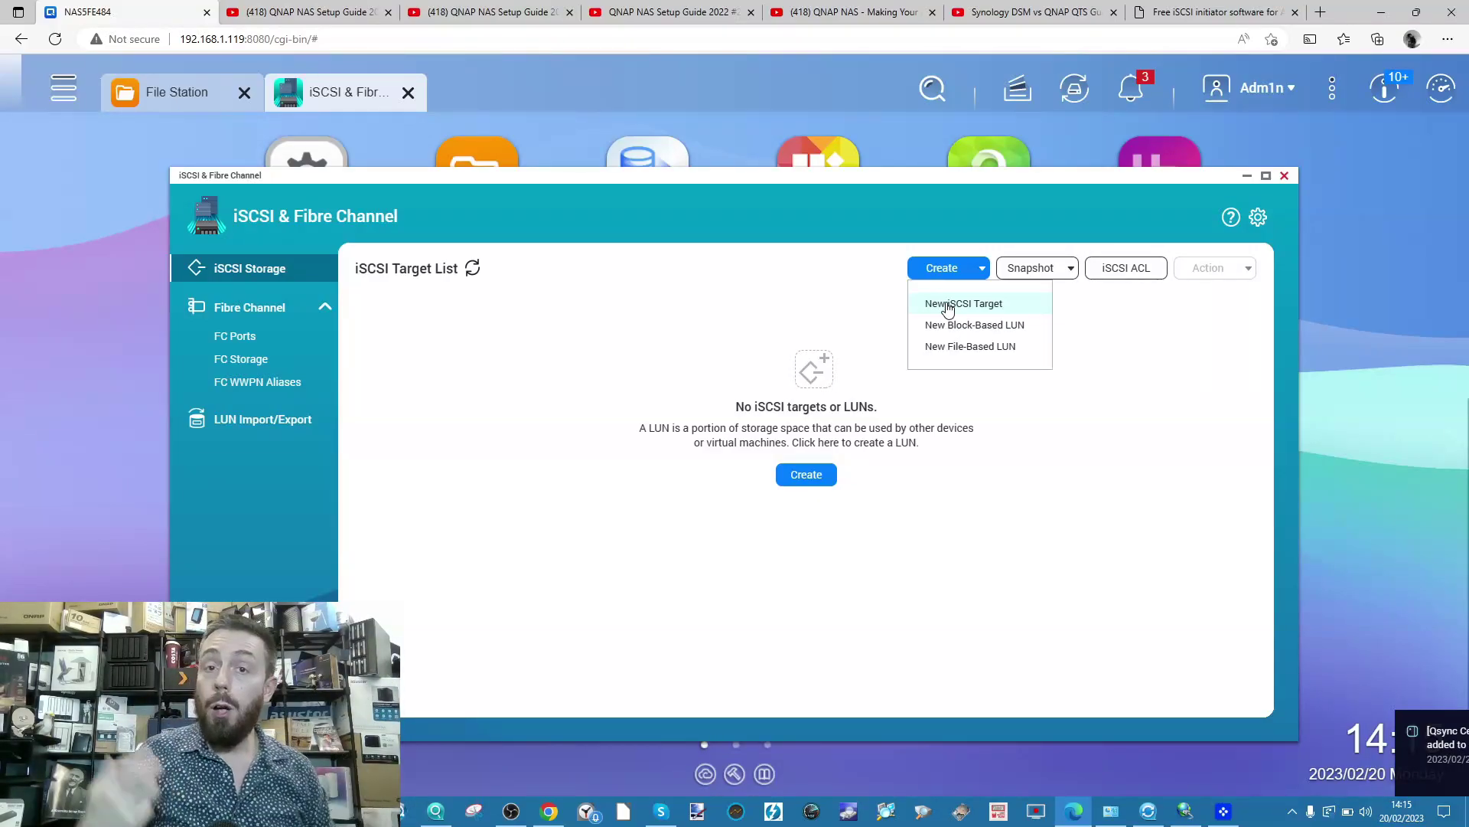
Step: Launch the iSCSI Target Creation Wizard from iSCSI Storage's Create > New iSCSI Target
{"action": "left_click", "coordinate": [1233, 810]}
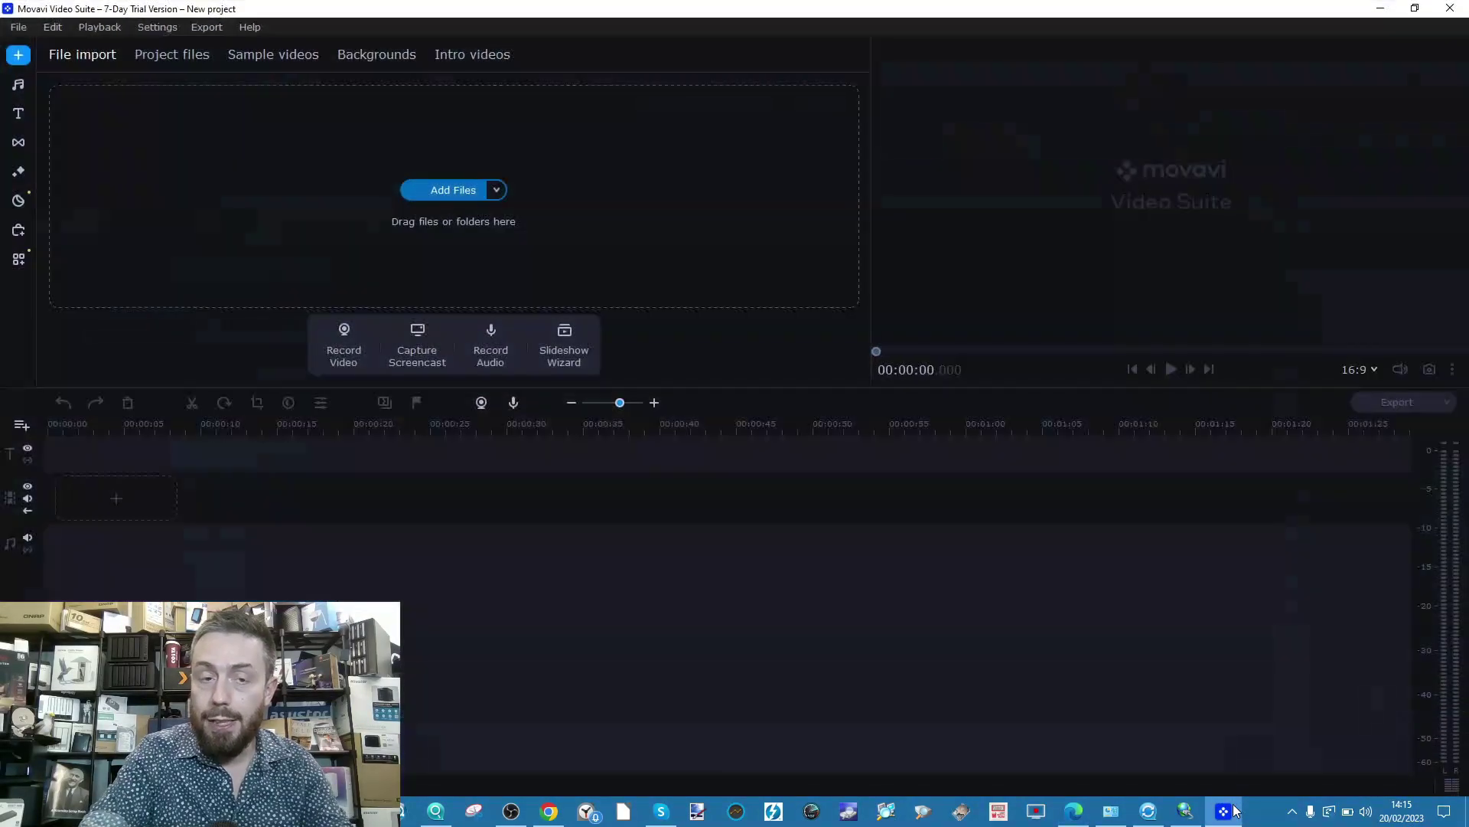
{"action": "left_click", "coordinate": [1226, 810]}
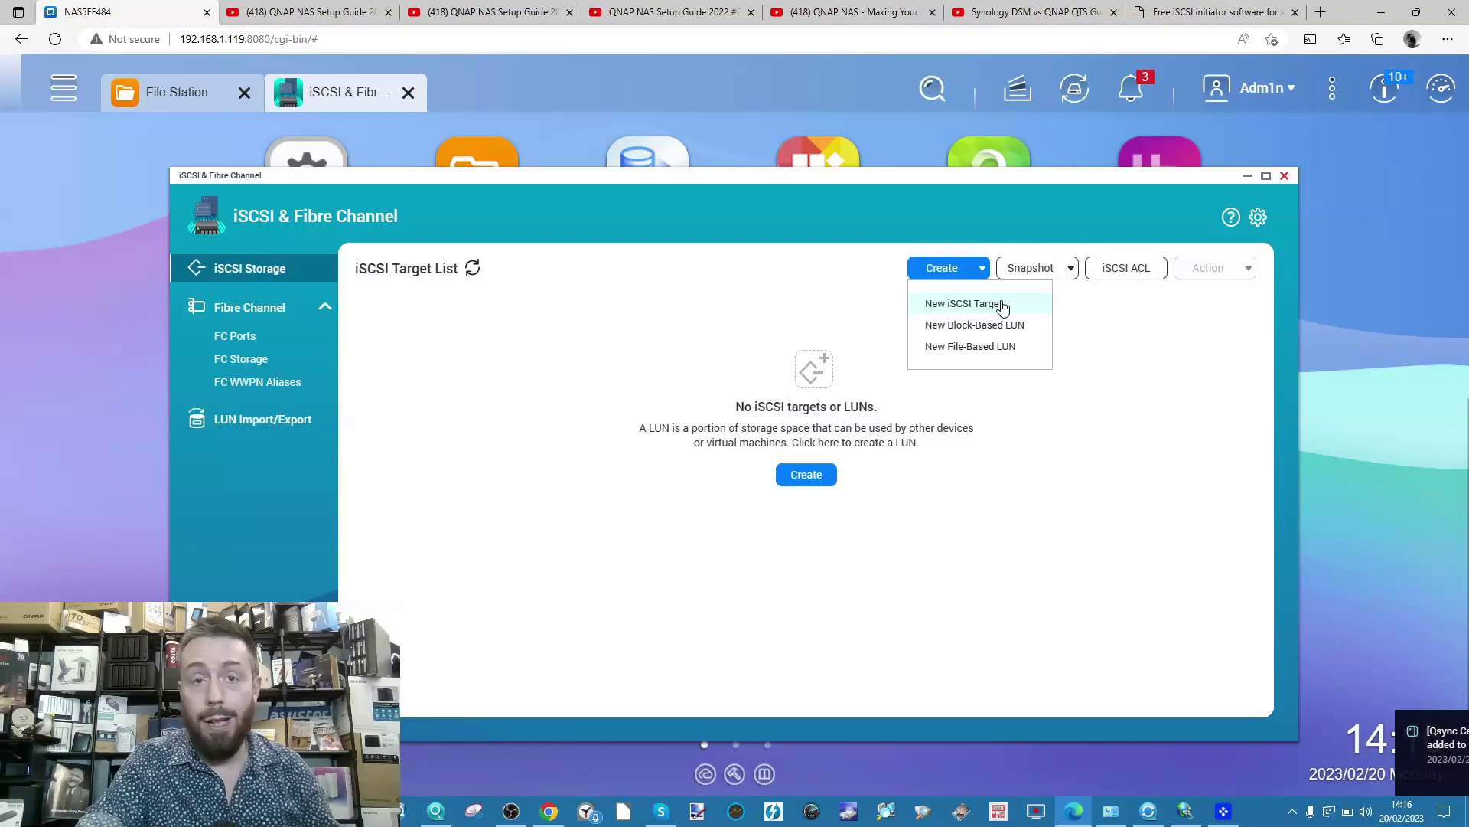
{"action": "left_click", "coordinate": [946, 304]}
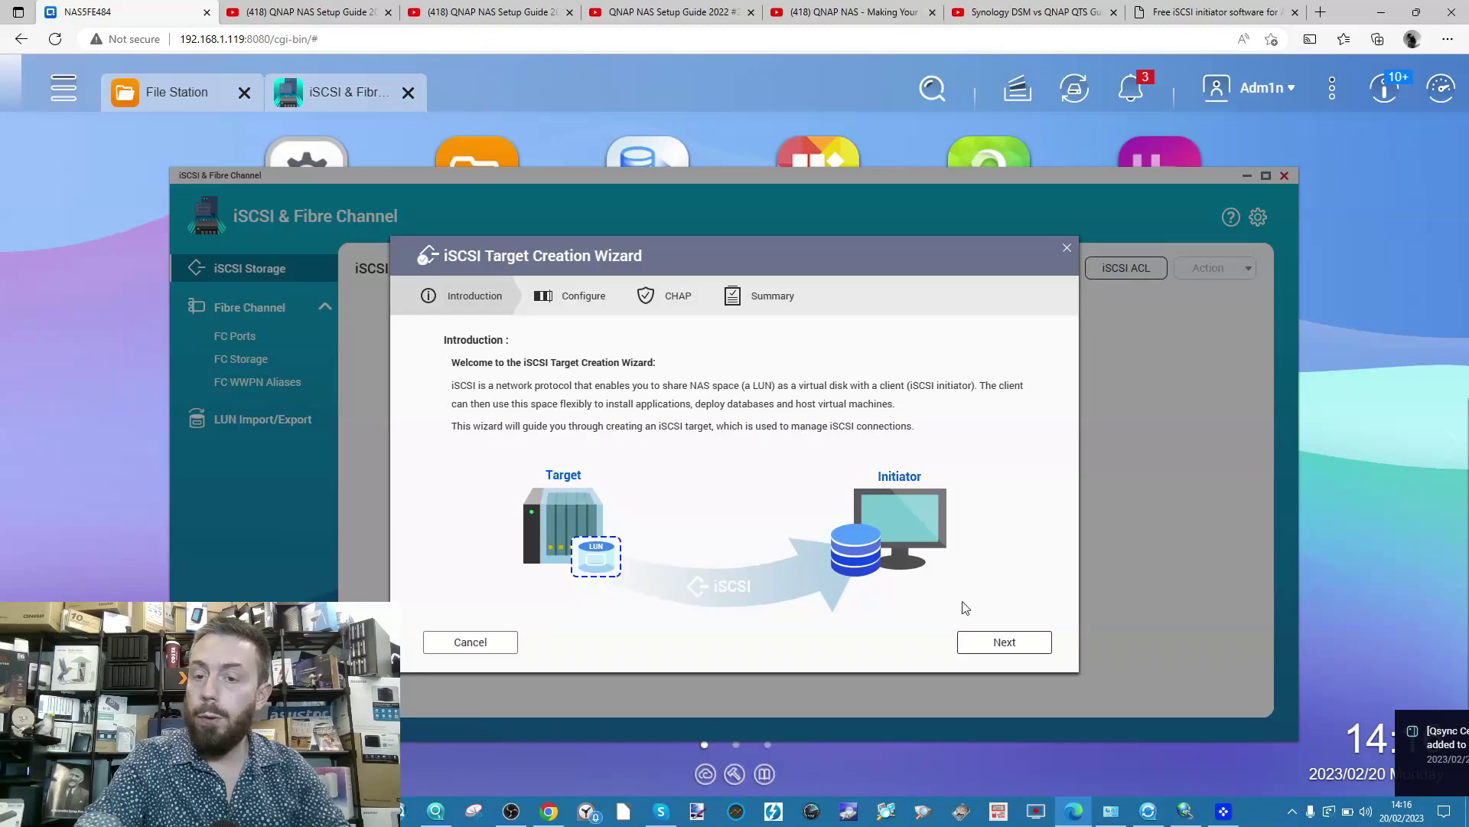
Step: Name the new iSCSI target 'qnapvideo', removing the invalid hyphen from 'qnap-video'
{"action": "left_click", "coordinate": [988, 647]}
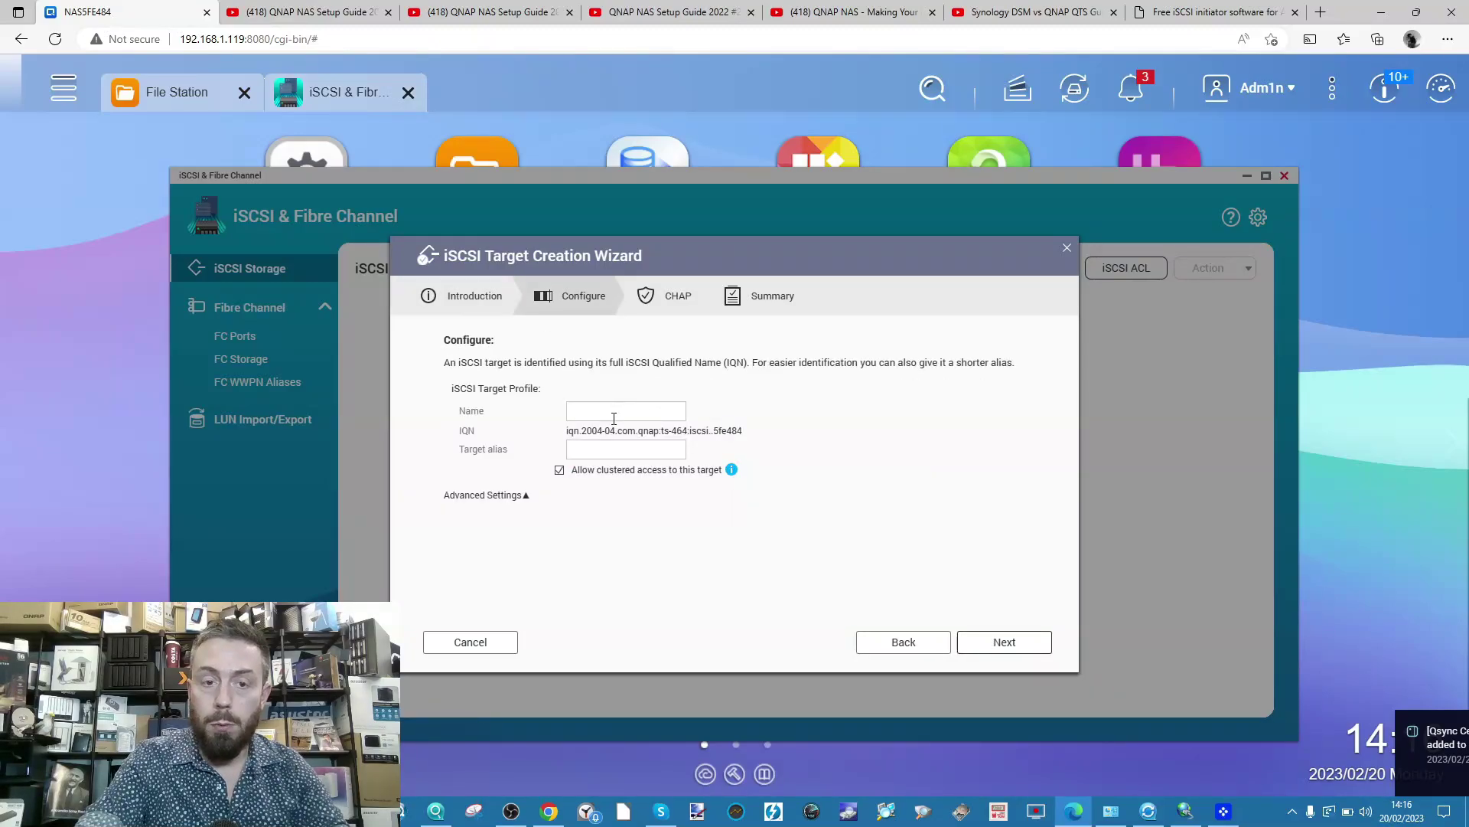
{"action": "left_click", "coordinate": [614, 418]}
{"action": "type", "text": "qnap-"}
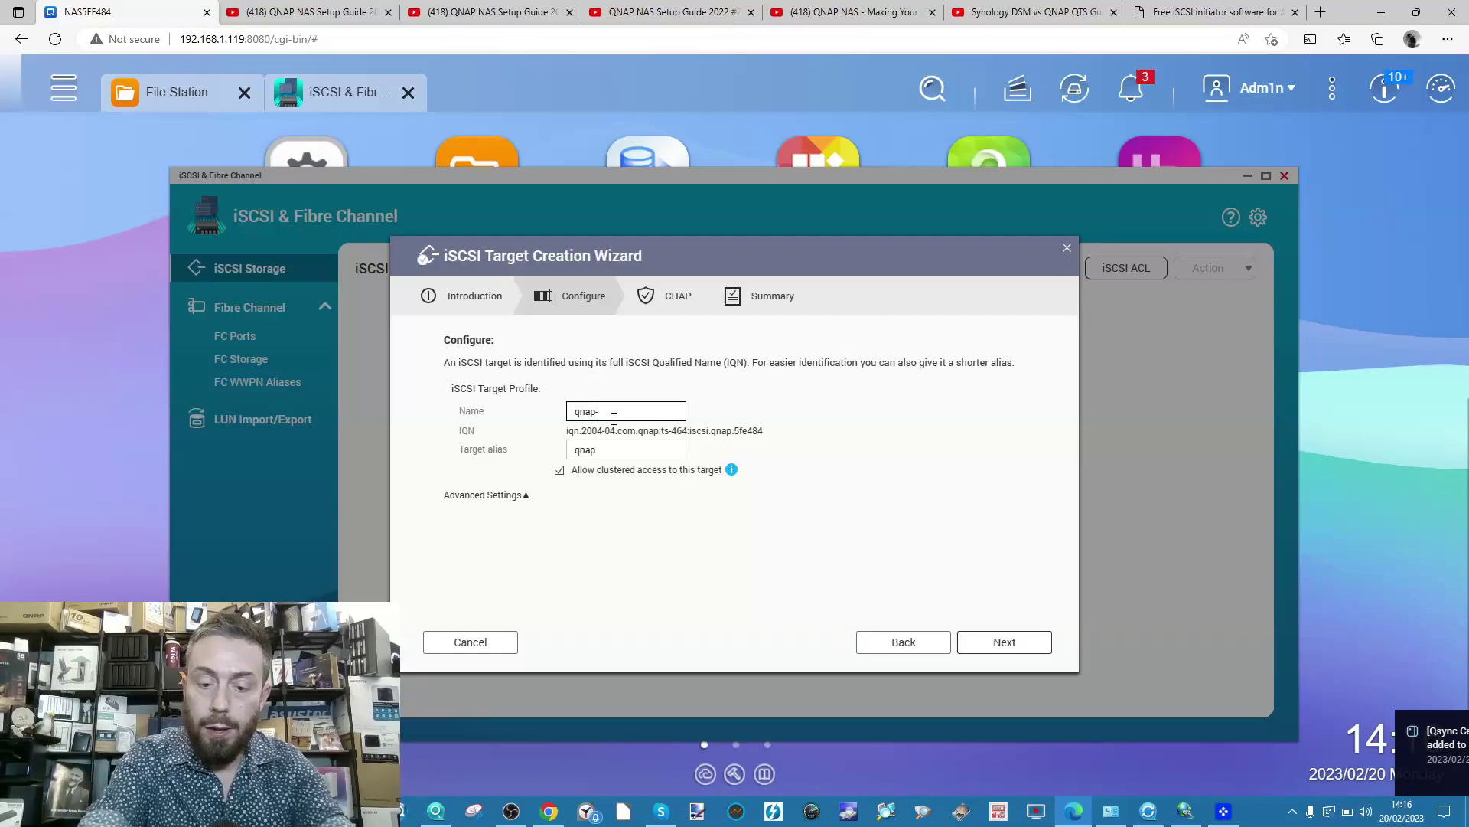
{"action": "type", "text": "video"}
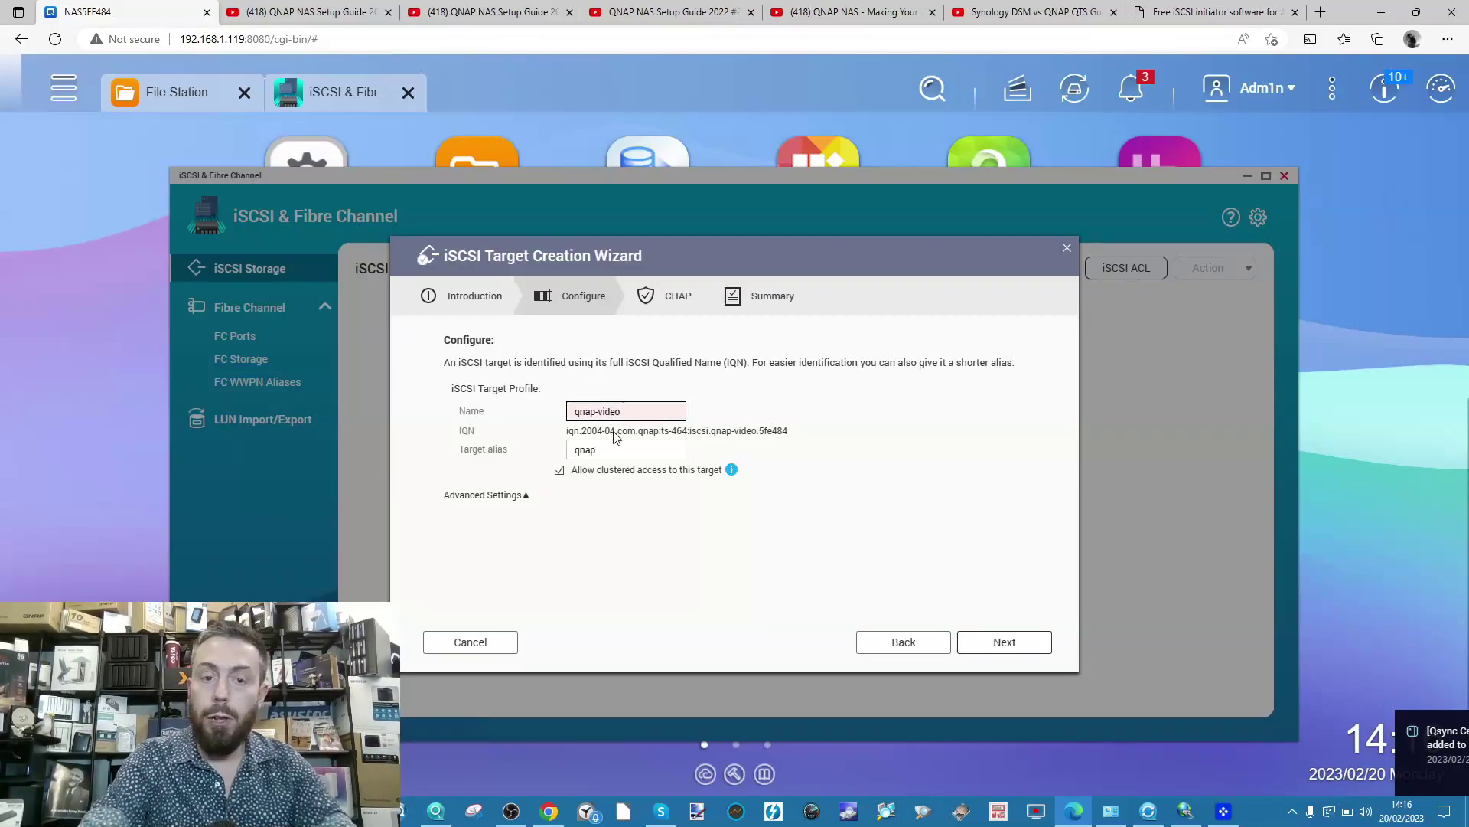
{"action": "left_click", "coordinate": [598, 449]}
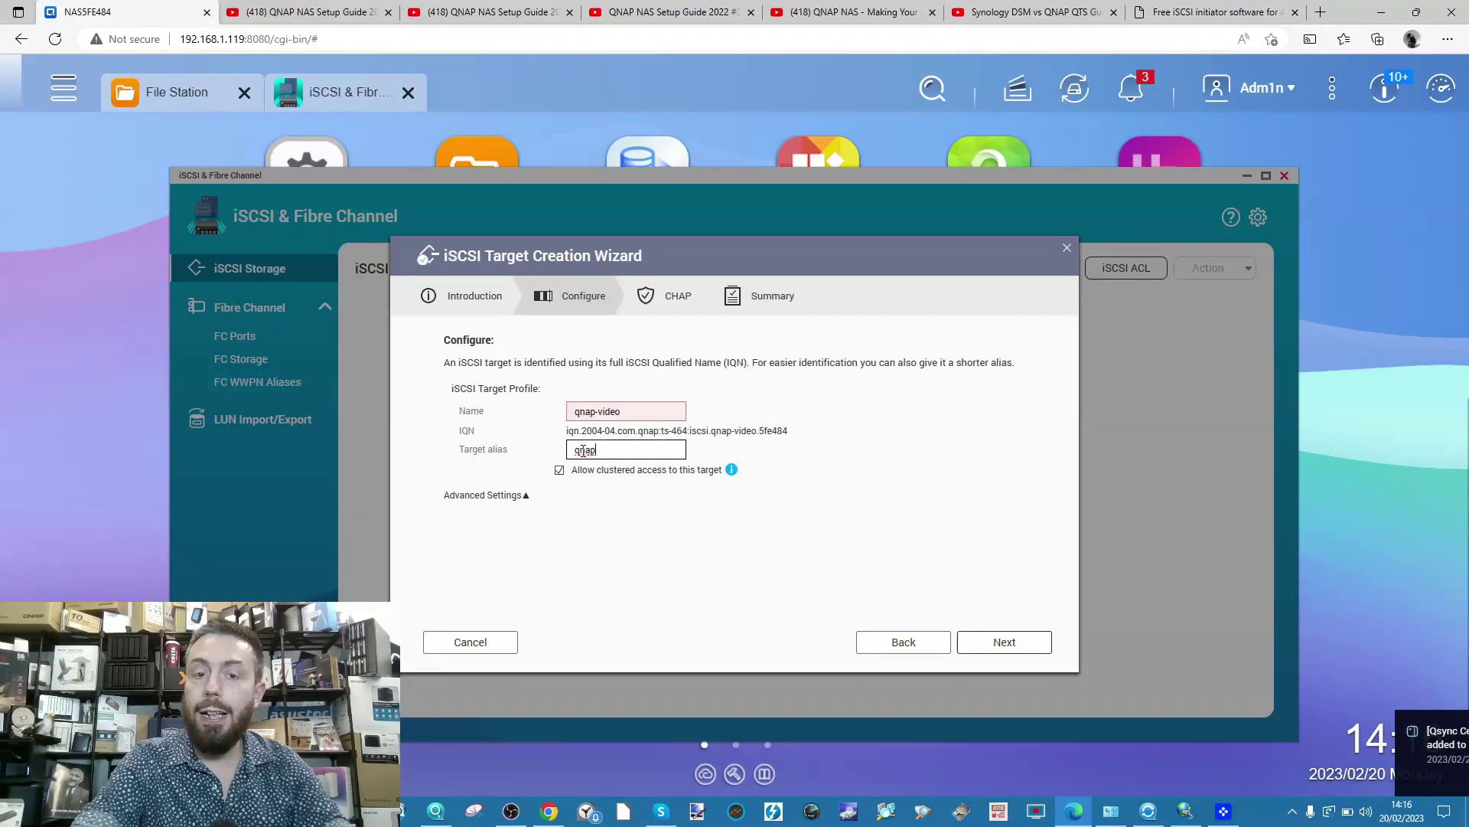
{"action": "left_click", "coordinate": [524, 496]}
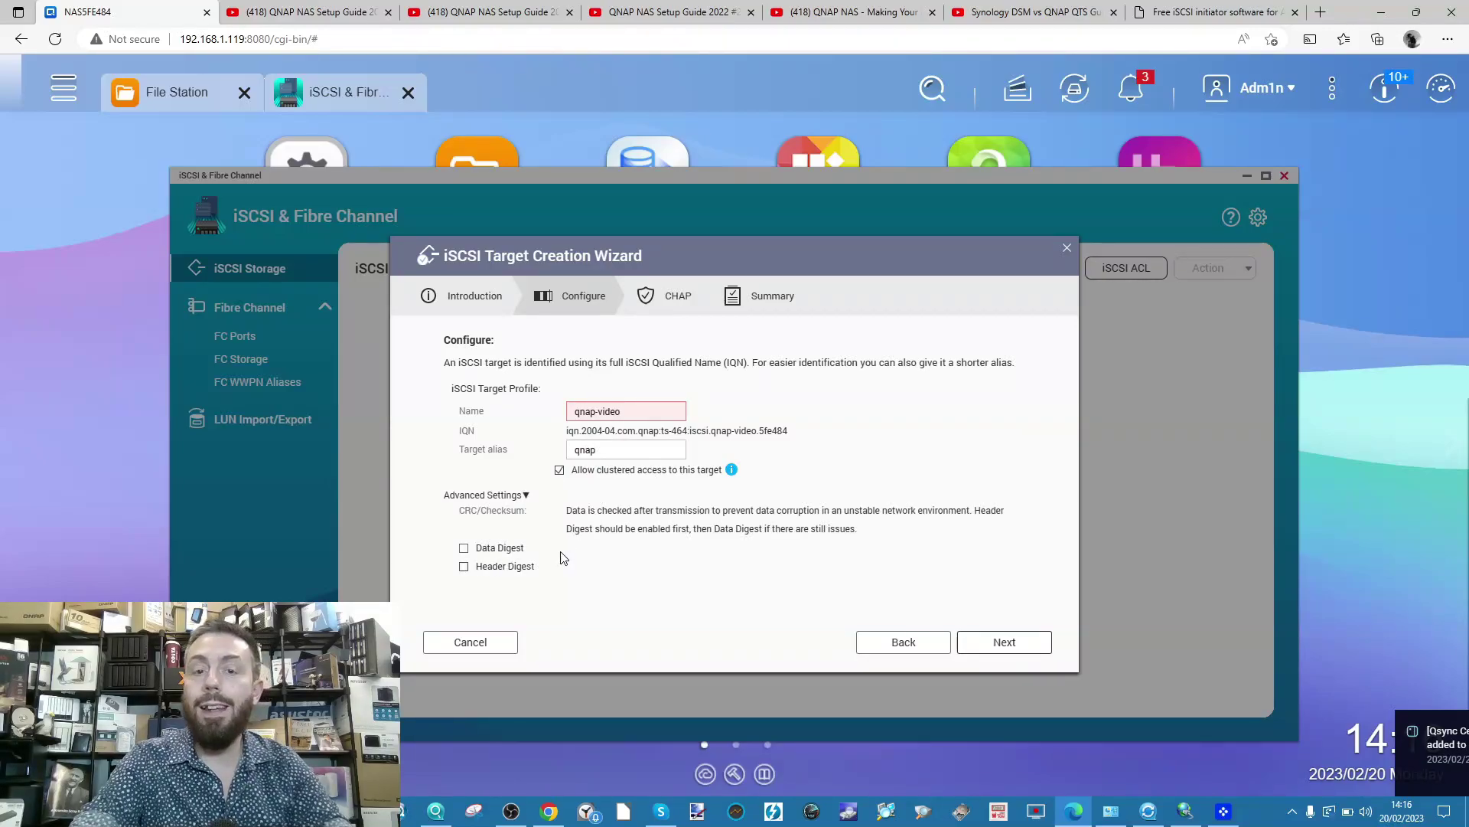
{"action": "left_click", "coordinate": [603, 411]}
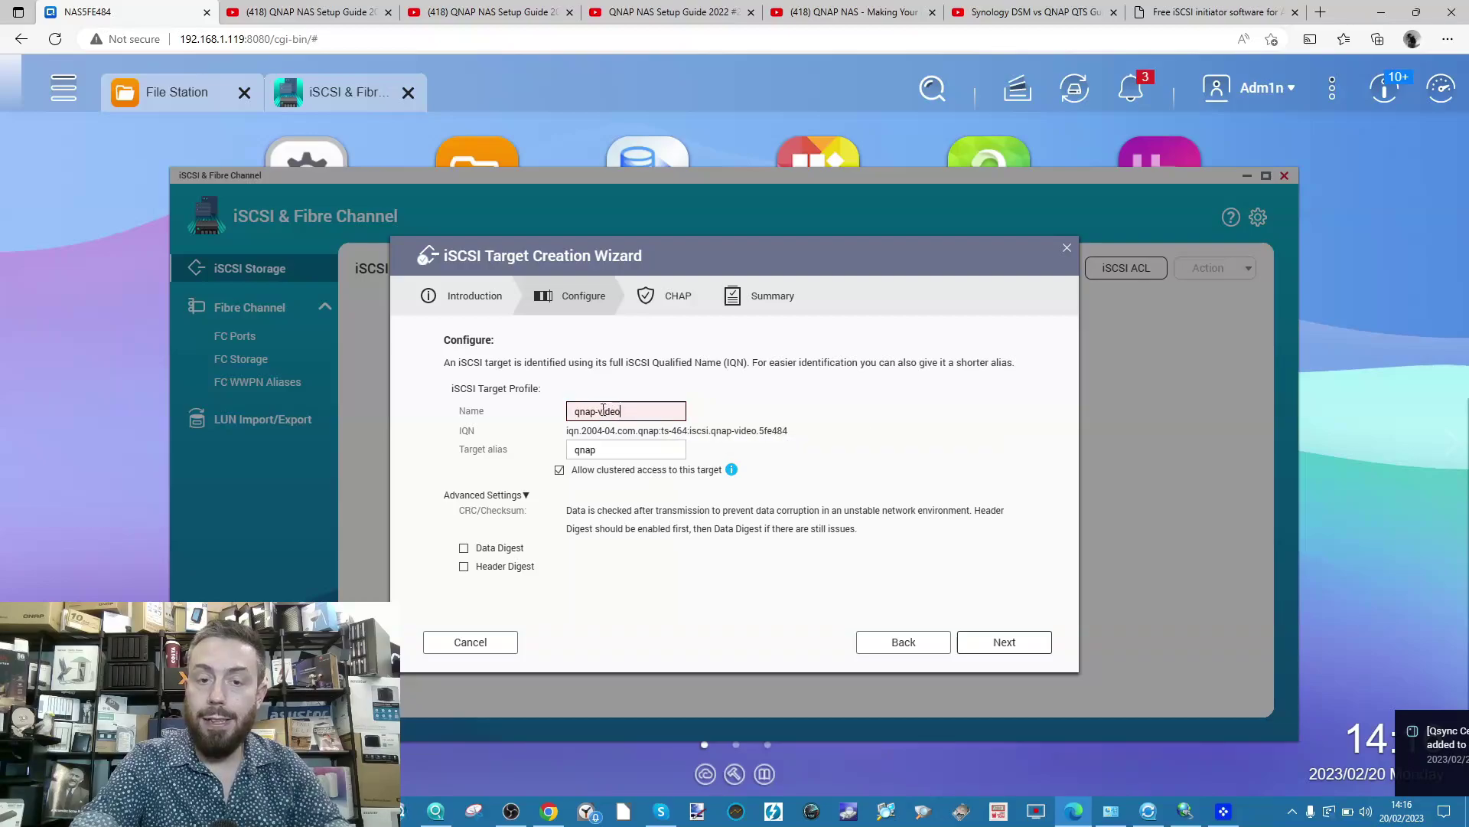
{"action": "key", "text": "BackSpace"}
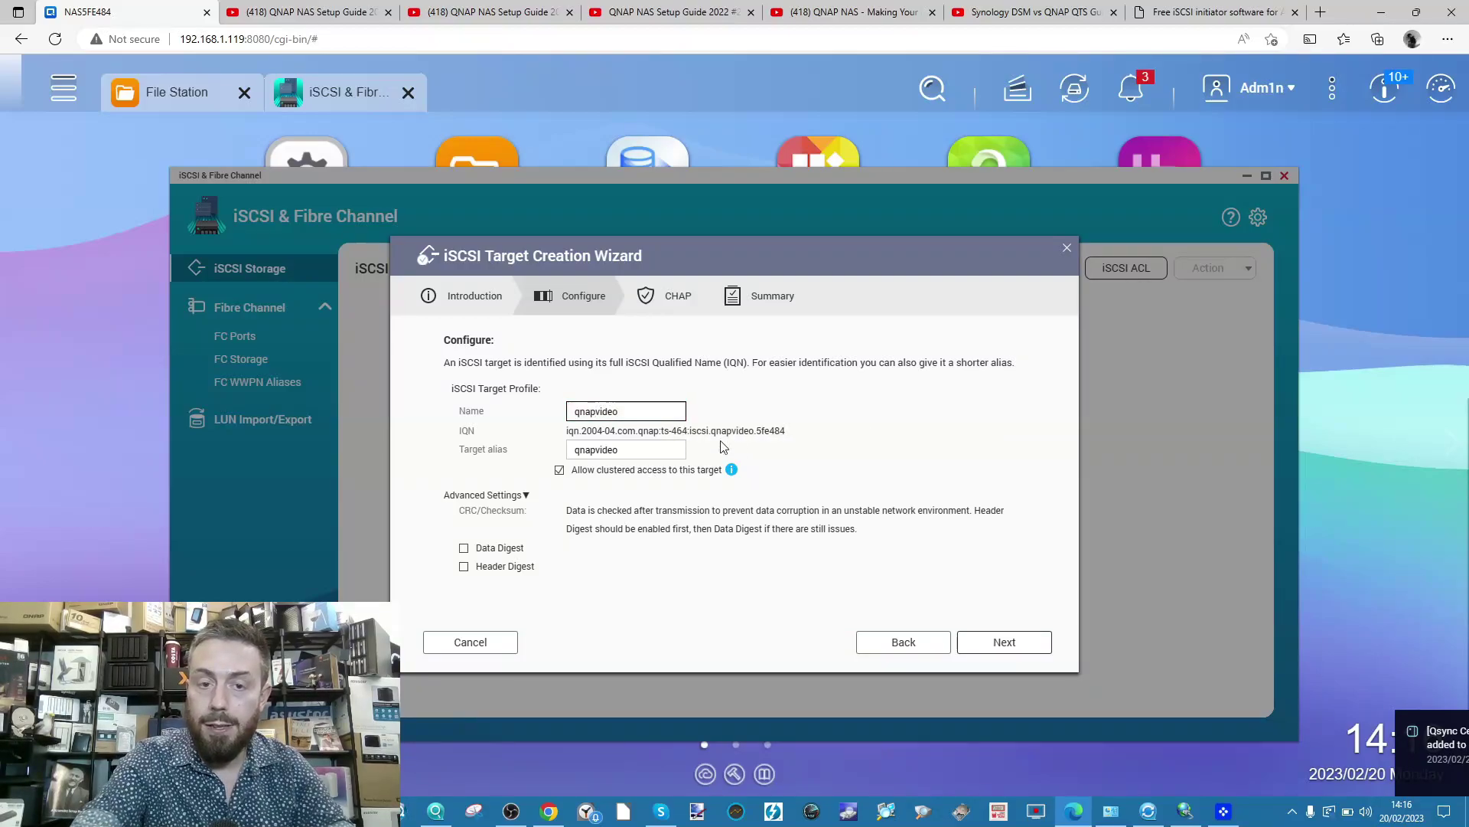
Step: Skip CHAP authentication and apply the target with 'Create a LUN and map it' kept checked
{"action": "left_click", "coordinate": [1015, 644]}
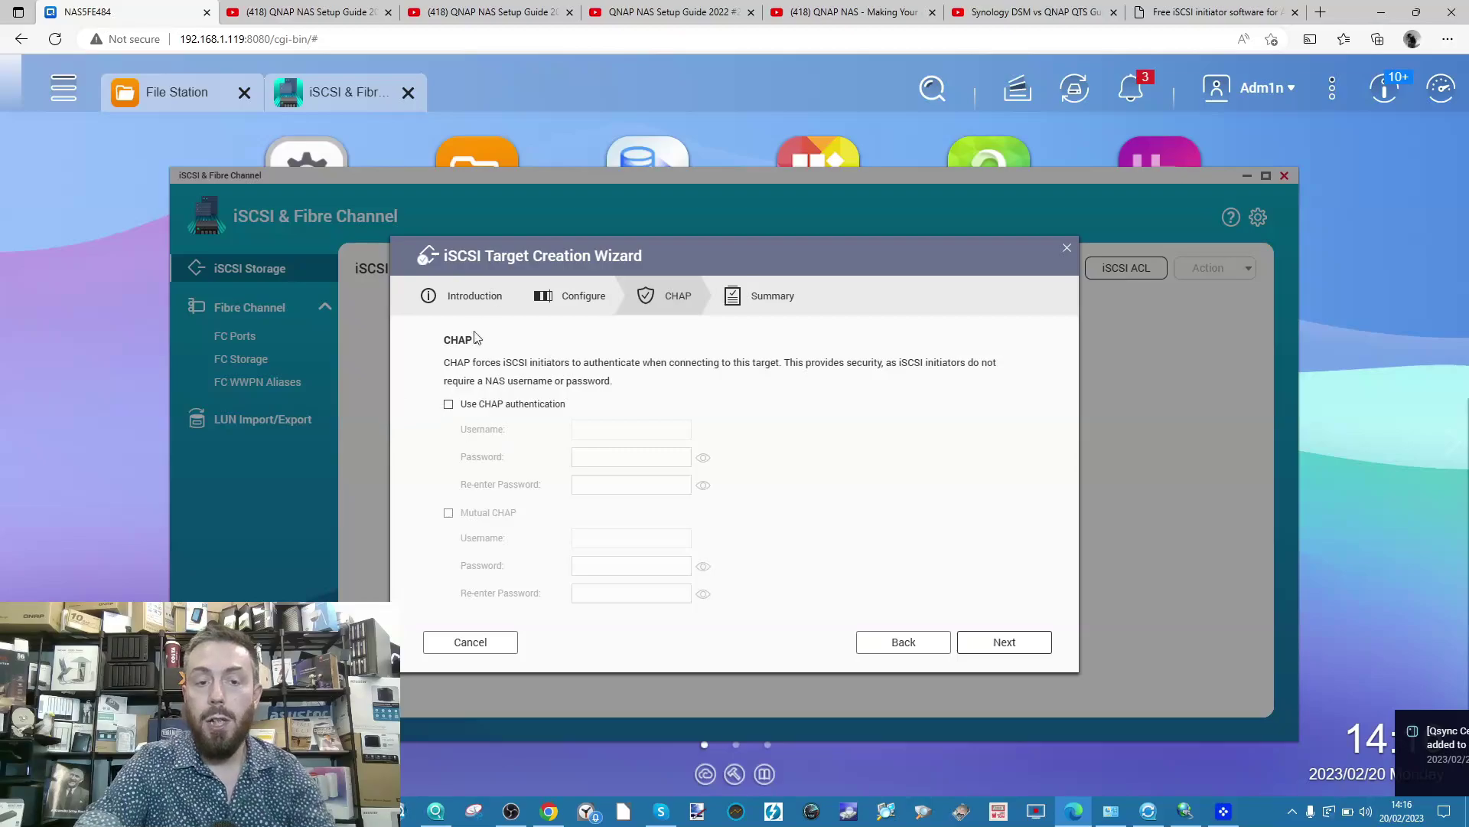
{"action": "left_click", "coordinate": [989, 645]}
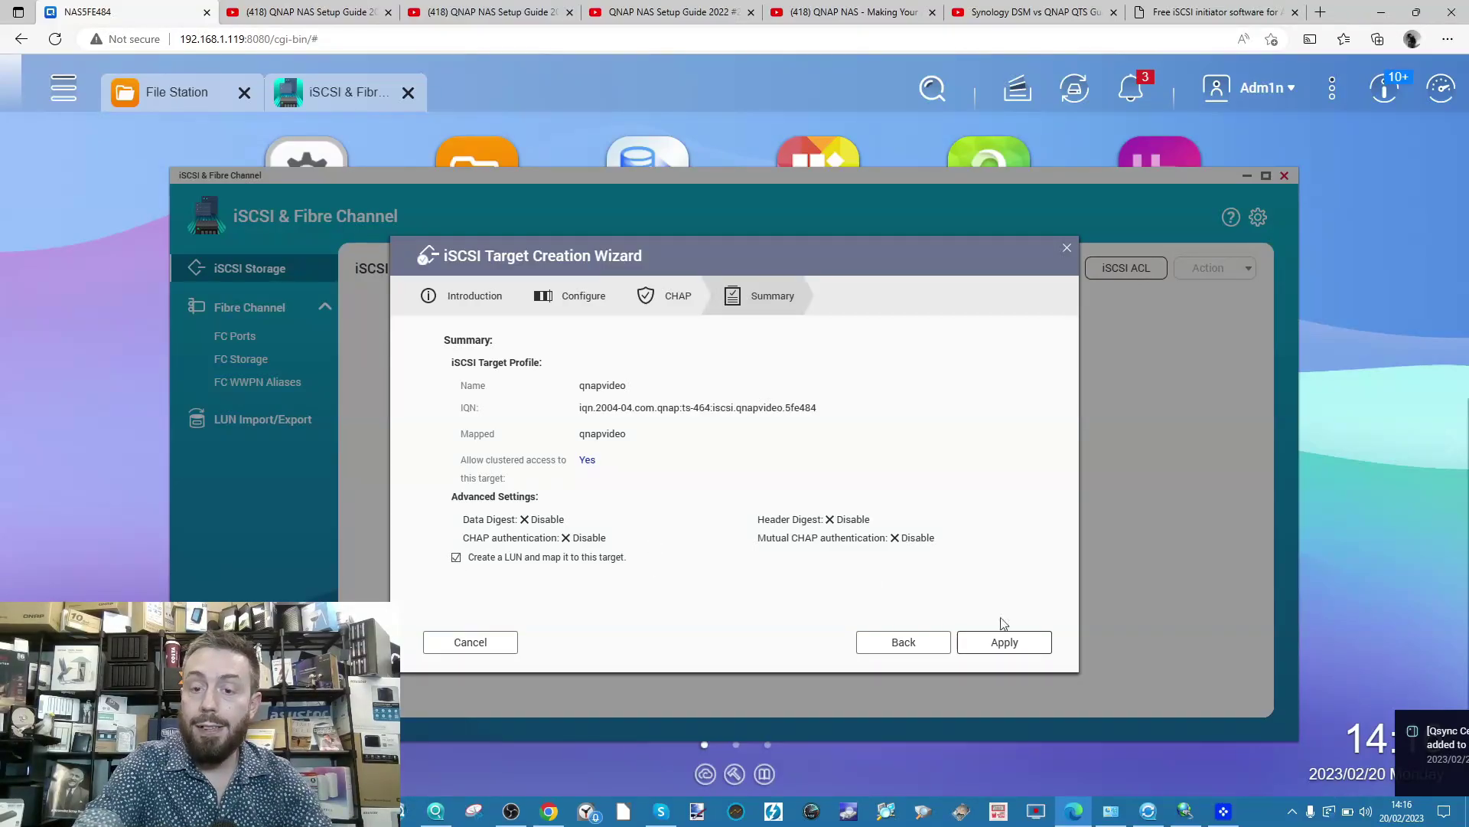
{"action": "left_click", "coordinate": [1040, 643]}
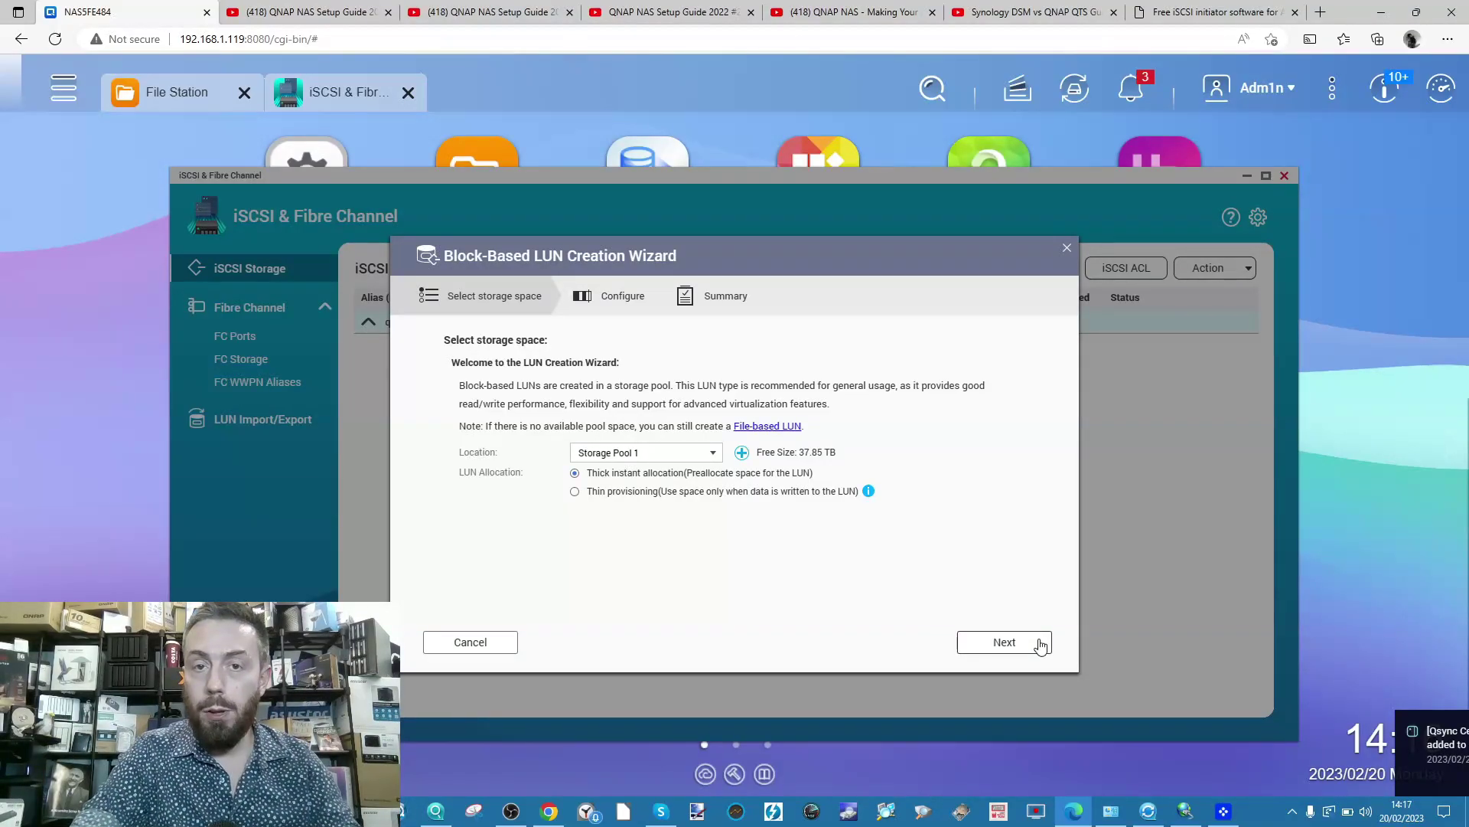
Step: Place the new block-based LUN on Storage Pool 1 with thick instant allocation
{"action": "left_click", "coordinate": [678, 453]}
{"action": "left_click", "coordinate": [655, 470]}
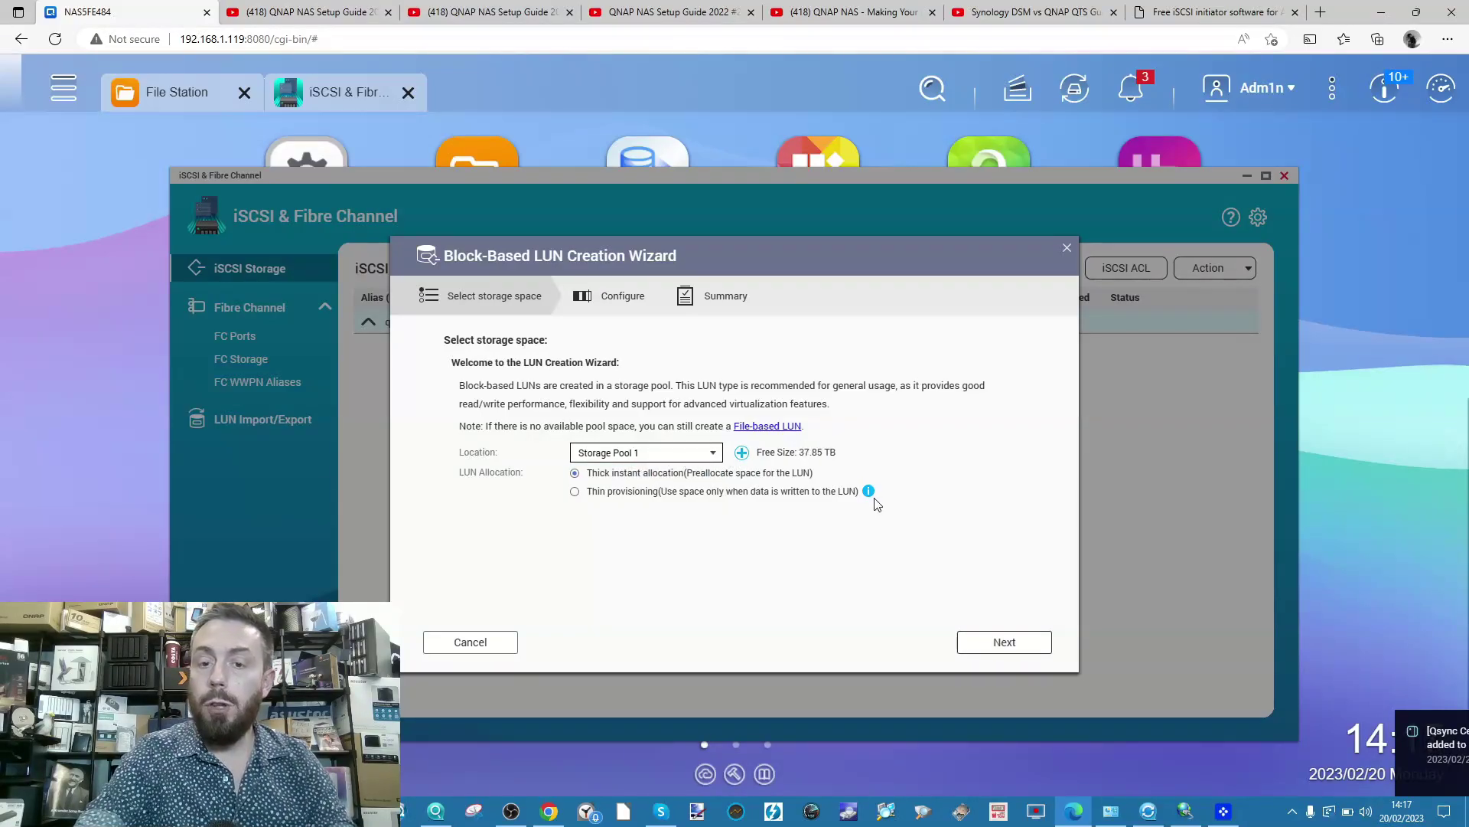
{"action": "mouse_move", "coordinate": [870, 495]}
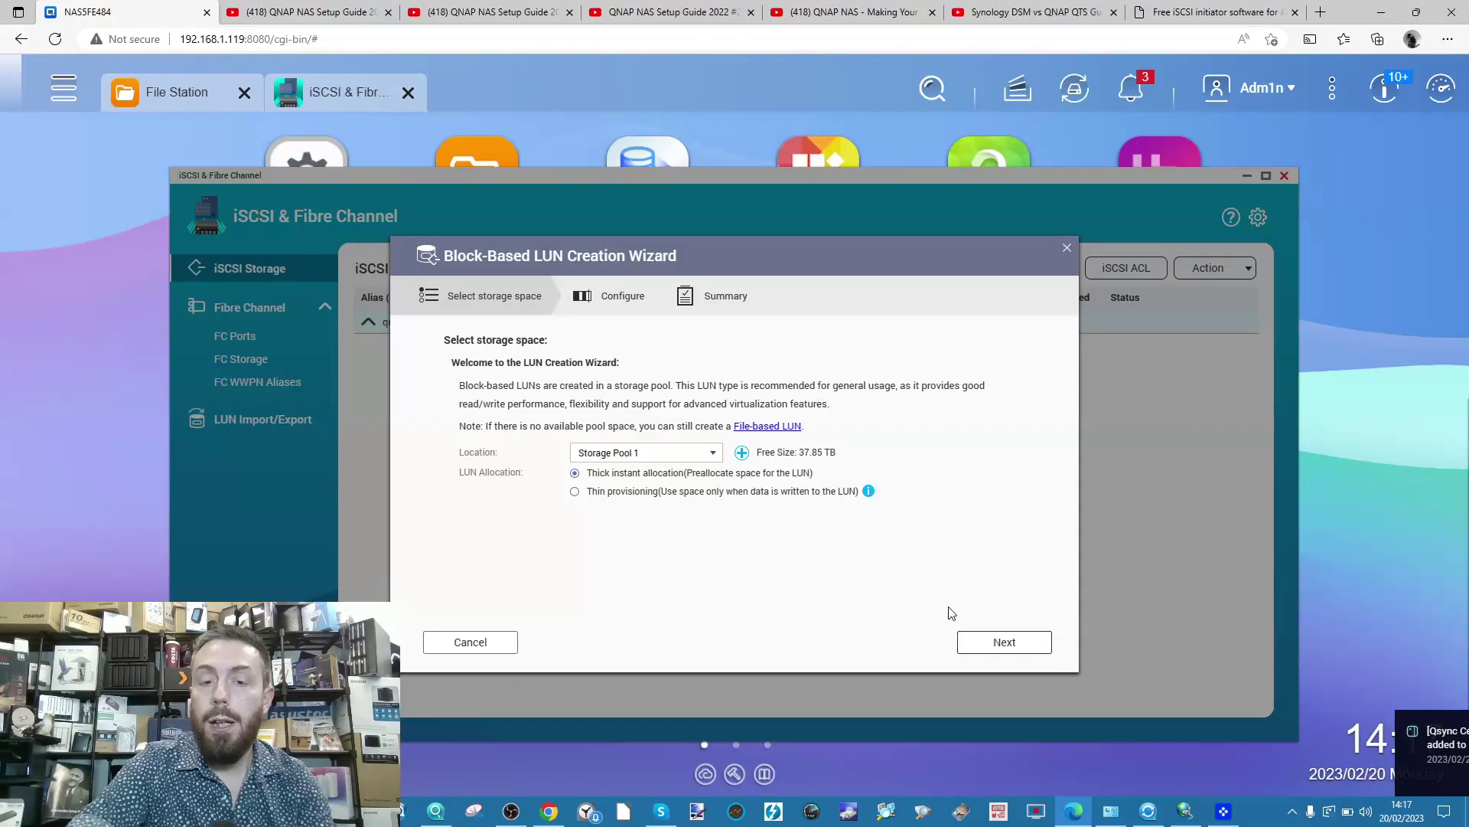
Step: Give LUN qnapvideo_0 a 10 TB capacity, check advanced settings, and go to the Summary
{"action": "left_click", "coordinate": [998, 646]}
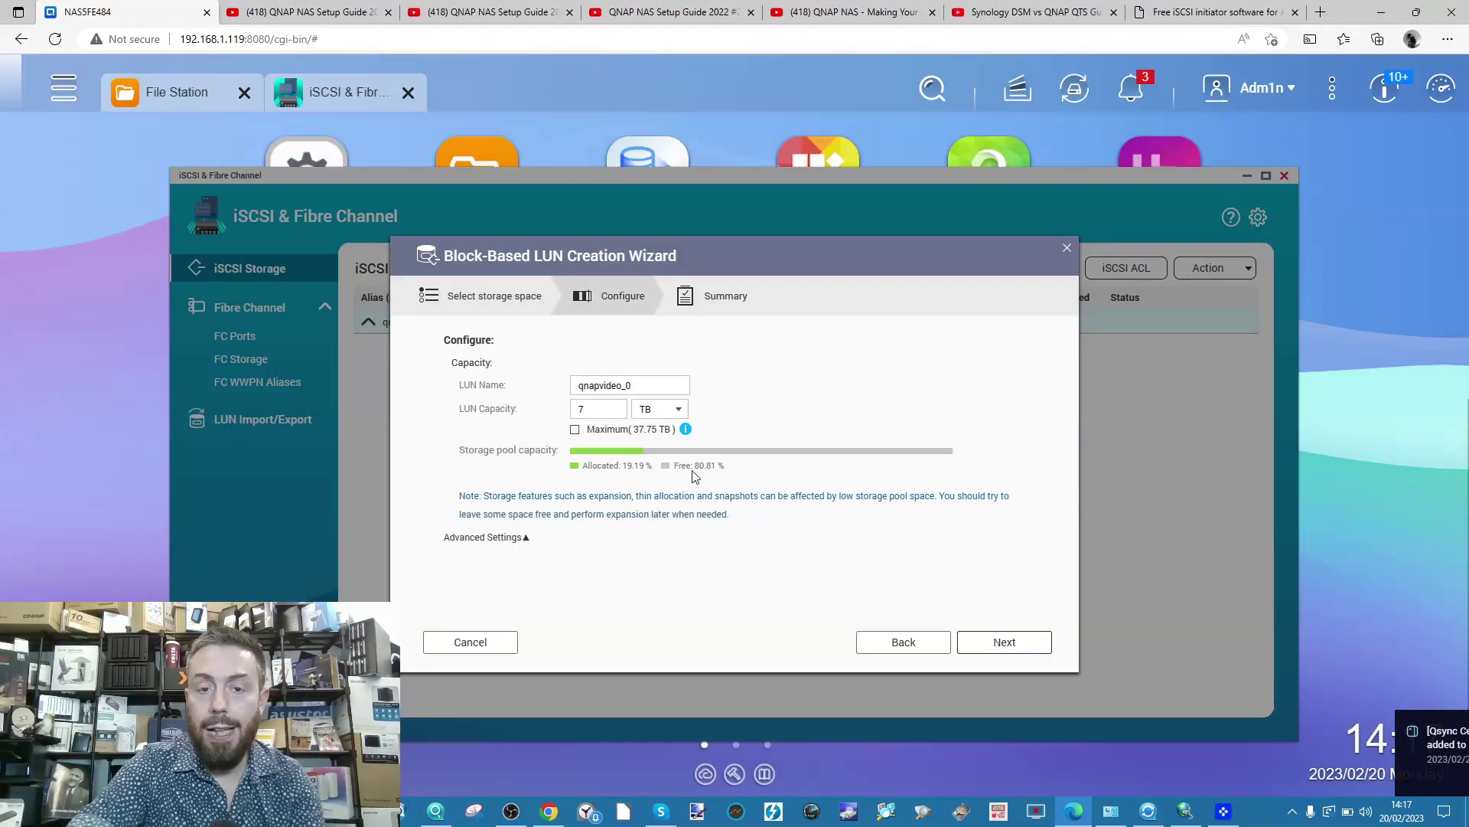
{"action": "left_click", "coordinate": [611, 410]}
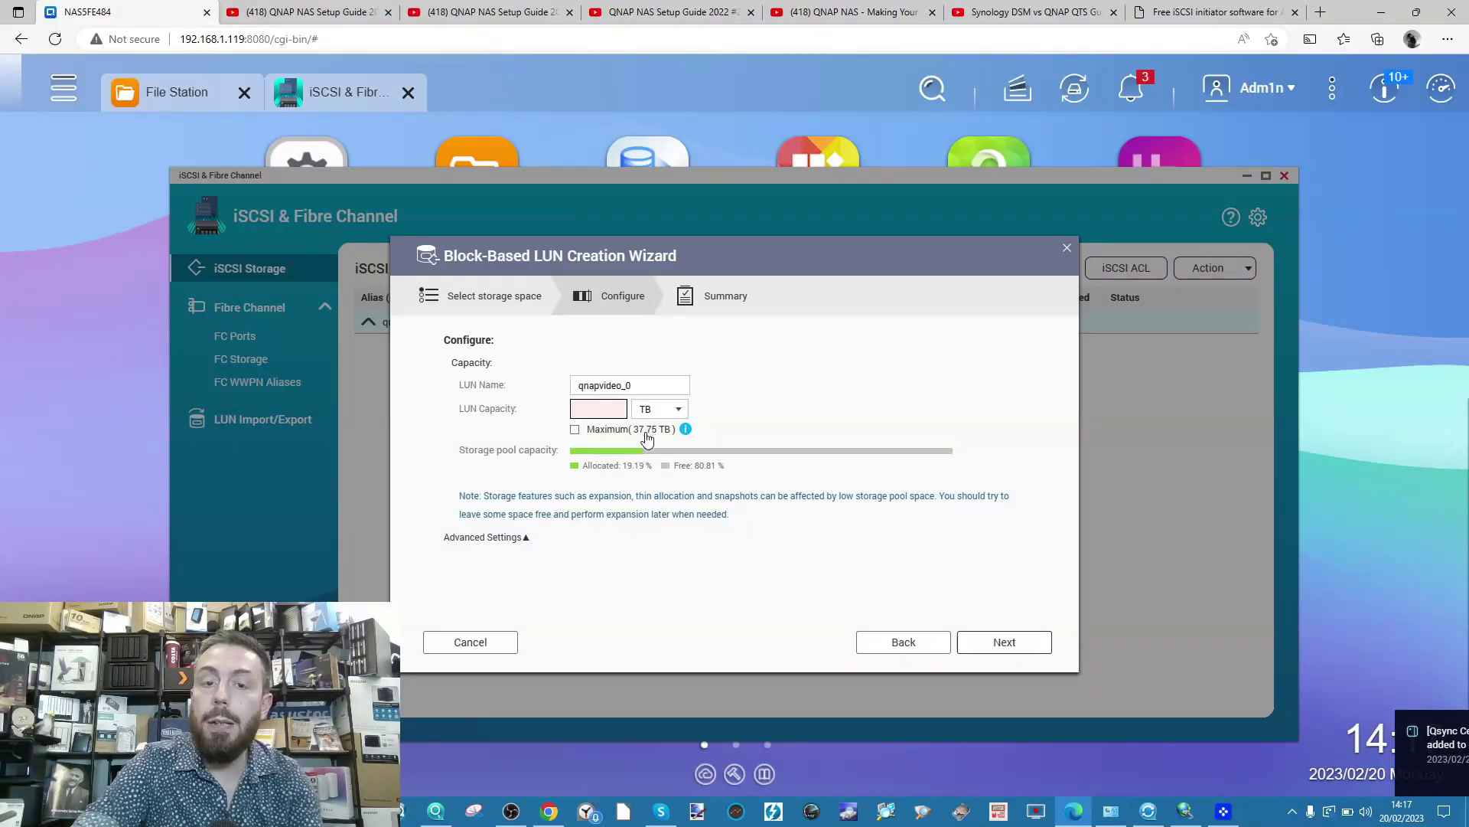
{"action": "type", "text": "10"}
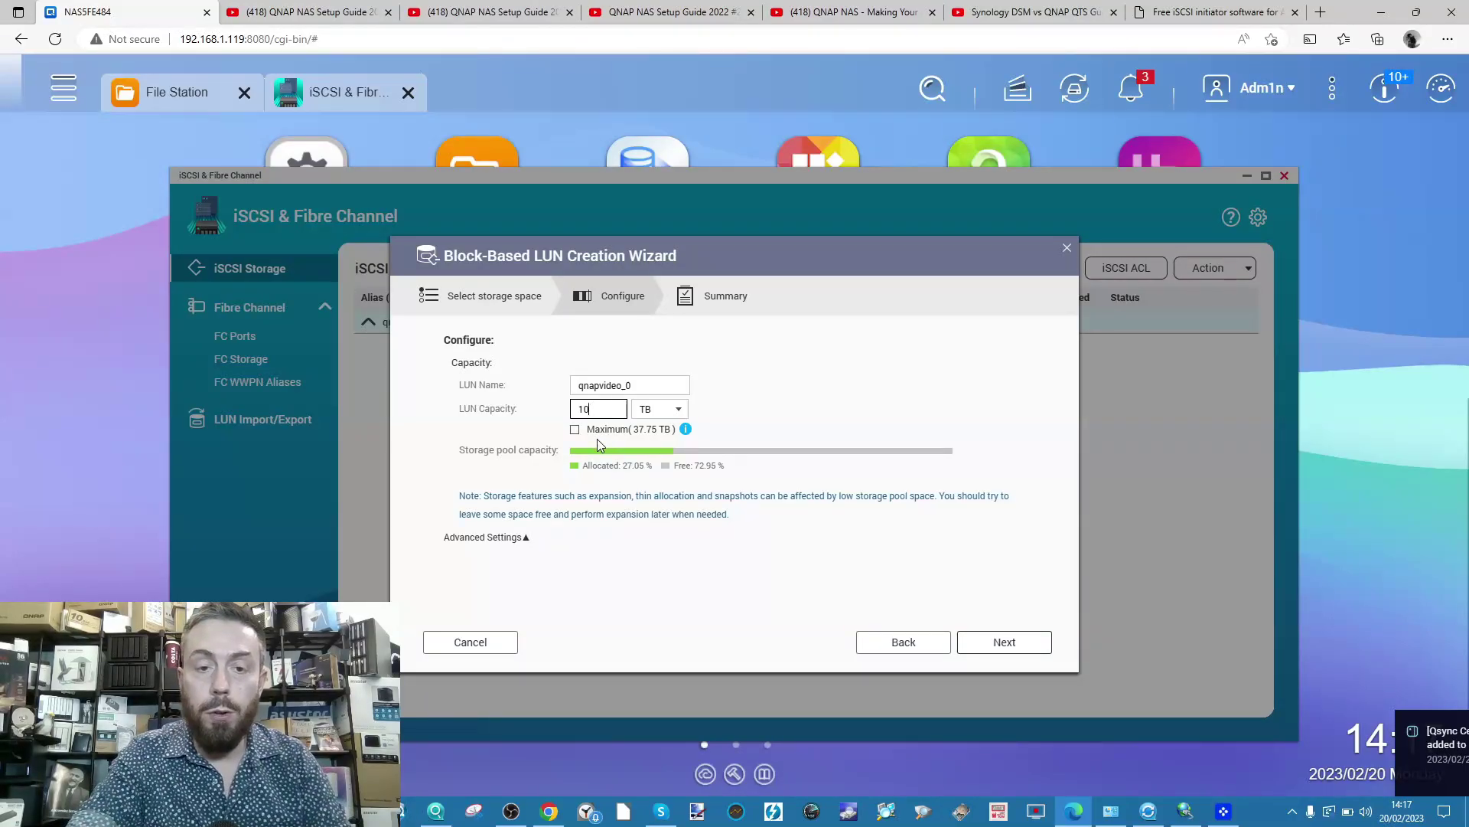
{"action": "left_click", "coordinate": [508, 538]}
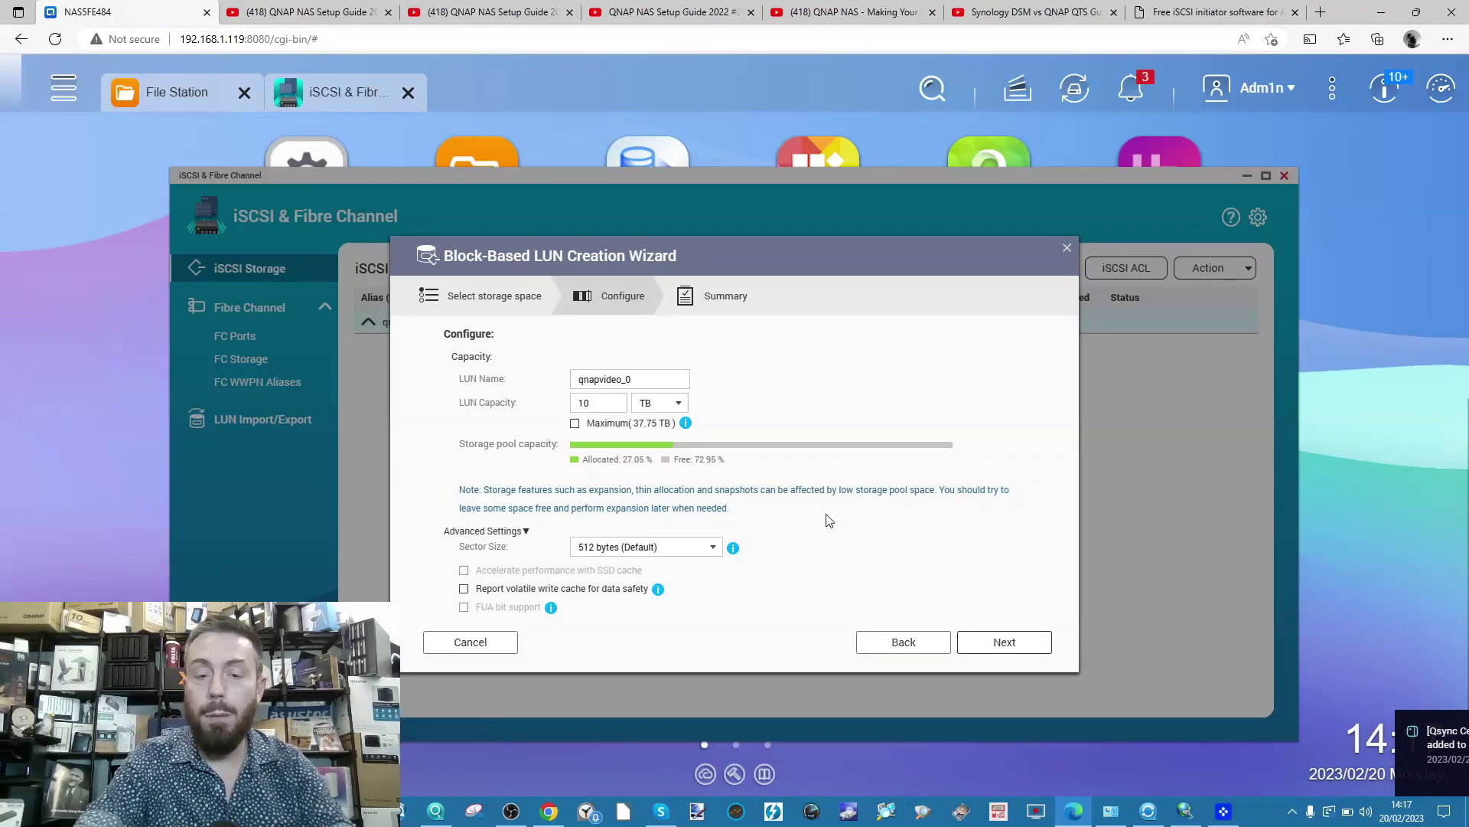
{"action": "left_click", "coordinate": [987, 646]}
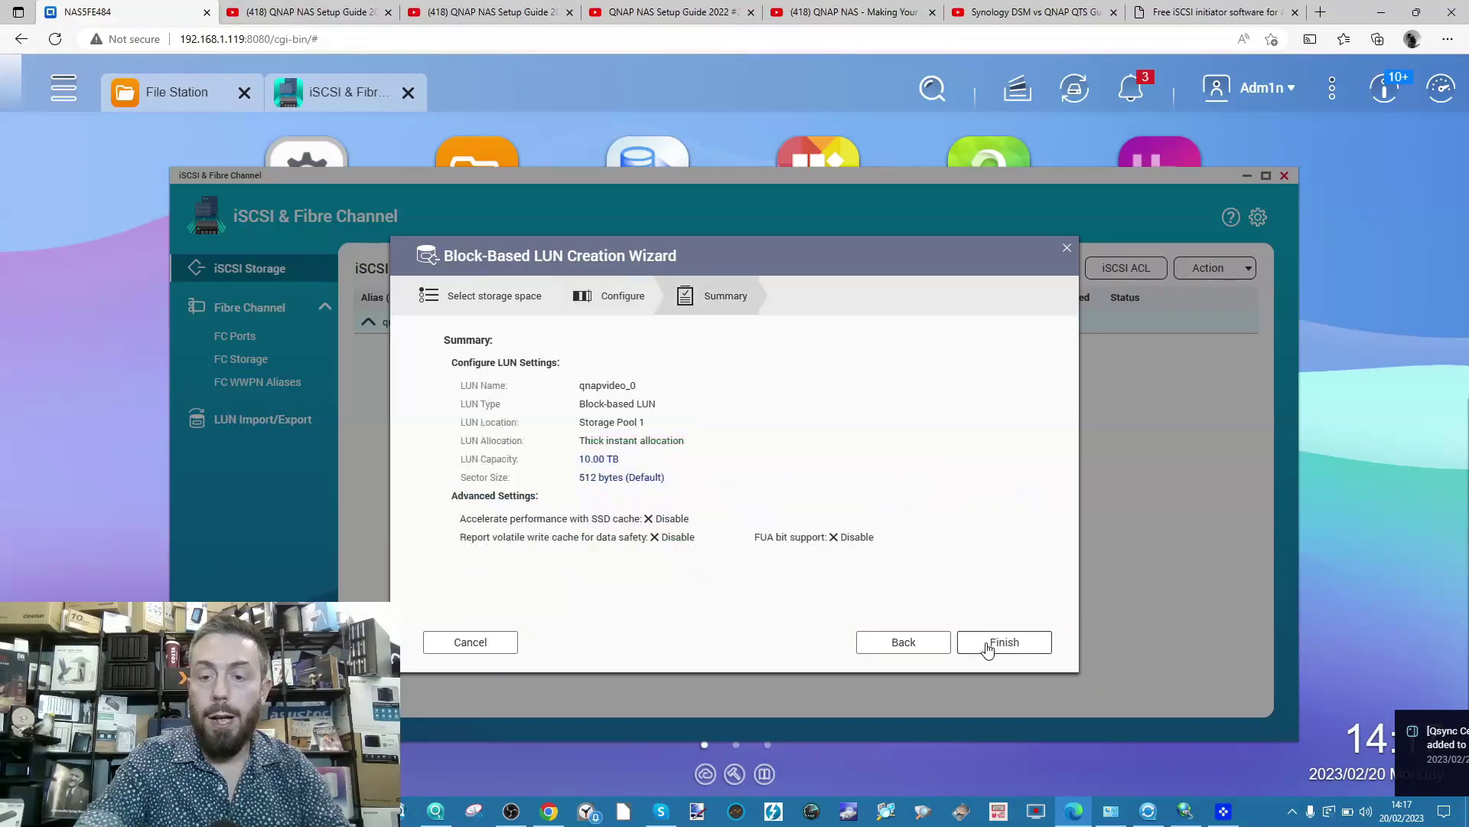
Step: Finish creating the 10 TB LUN and select the VIDEO-ARCH folder in File Station
{"action": "left_click", "coordinate": [968, 645]}
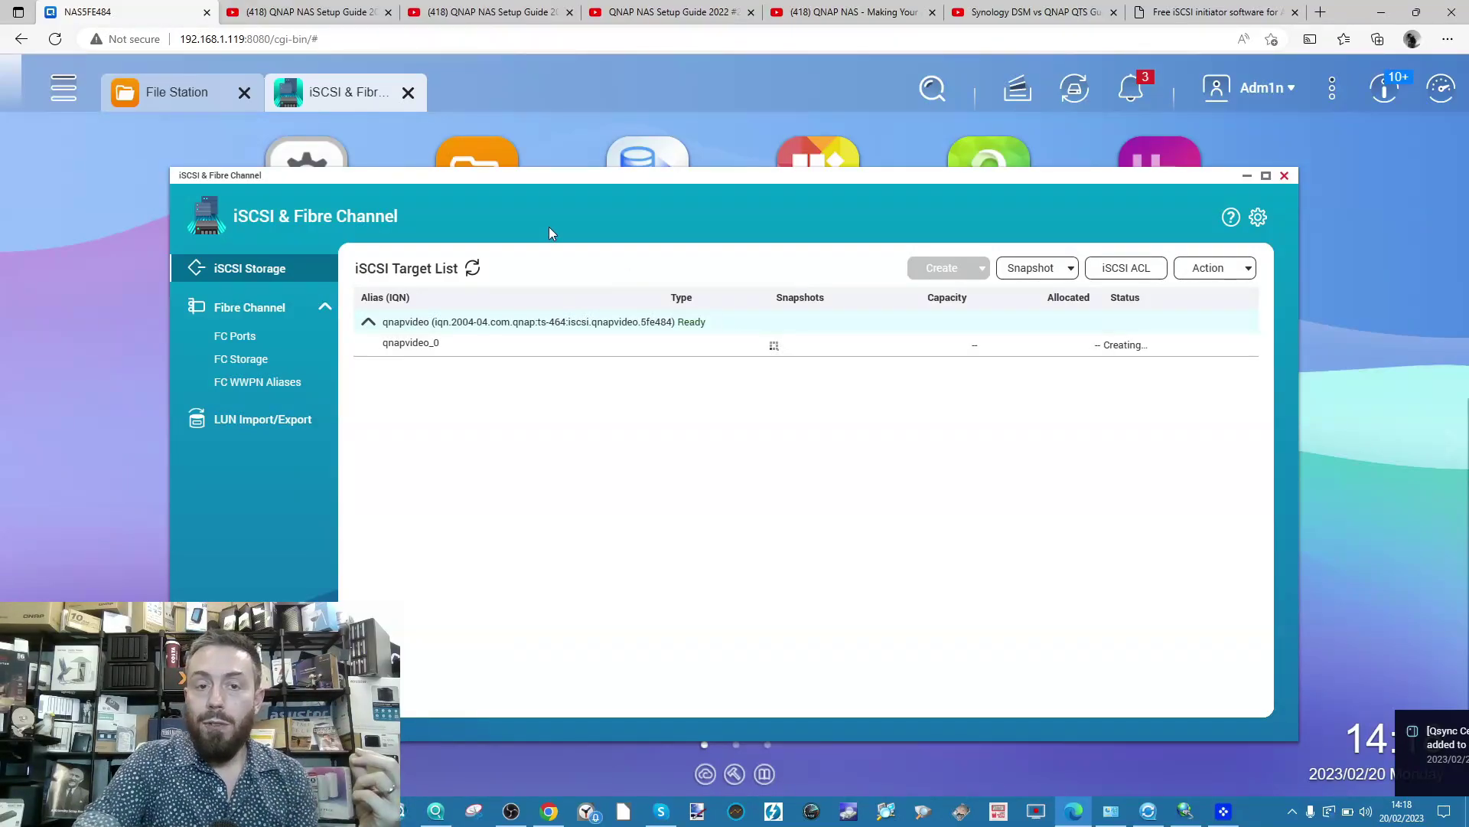
{"action": "left_click", "coordinate": [156, 83]}
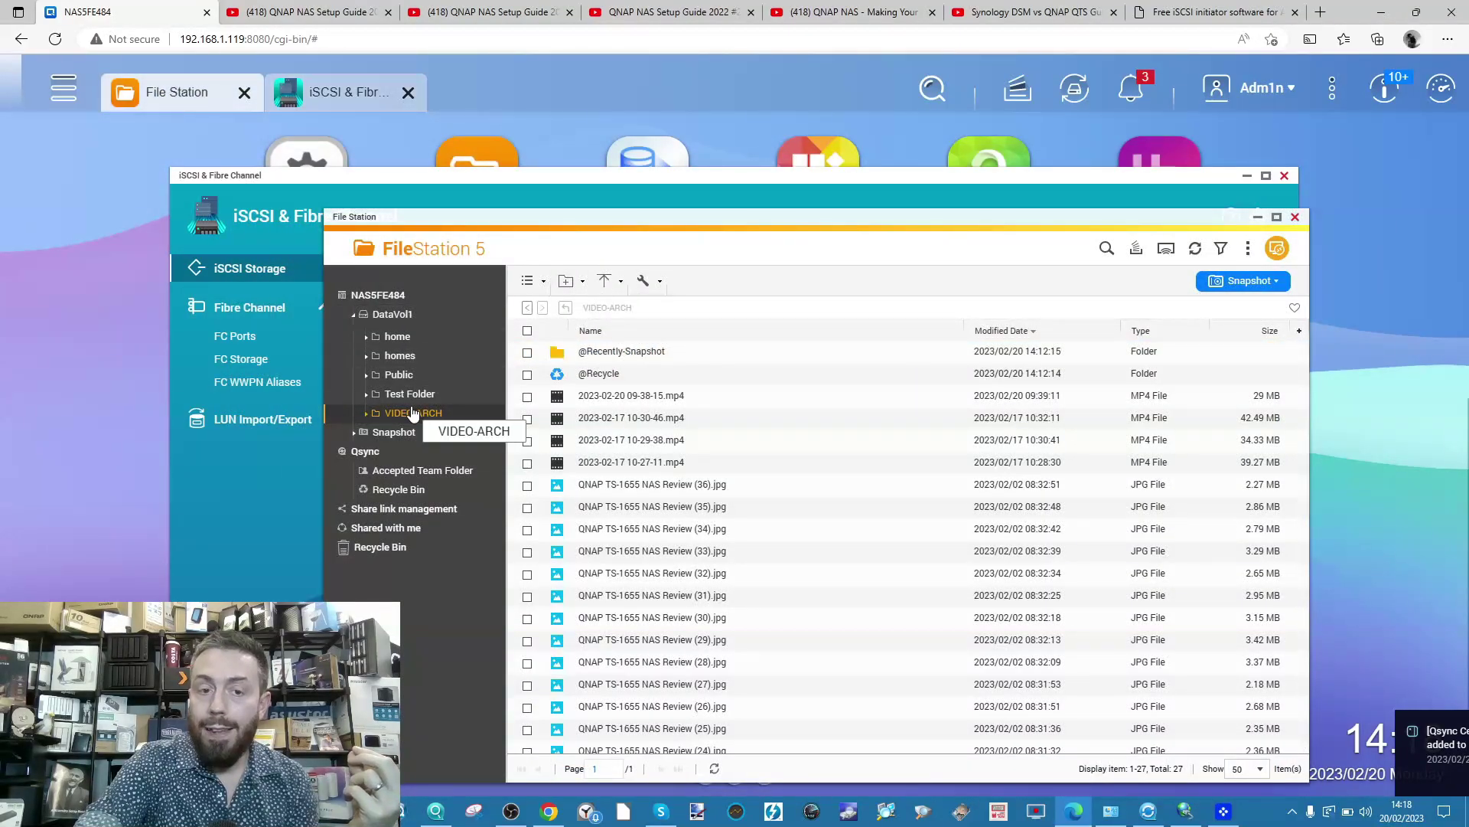
{"action": "left_click", "coordinate": [418, 414]}
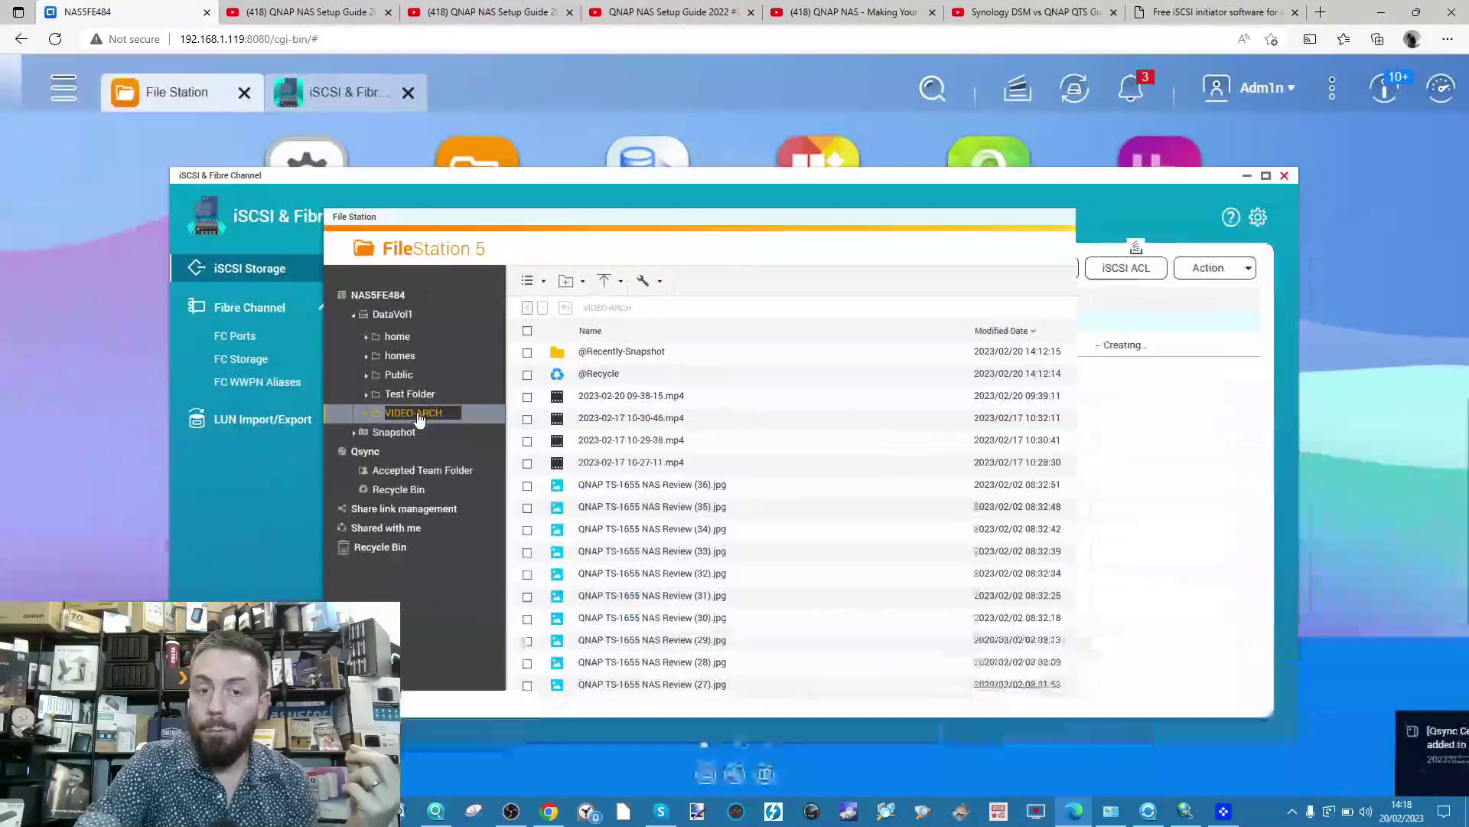
Step: Minimise the iSCSI & Fibre Channel and File Station windows and bring Movavi Video Suite forward
{"action": "left_click", "coordinate": [277, 185]}
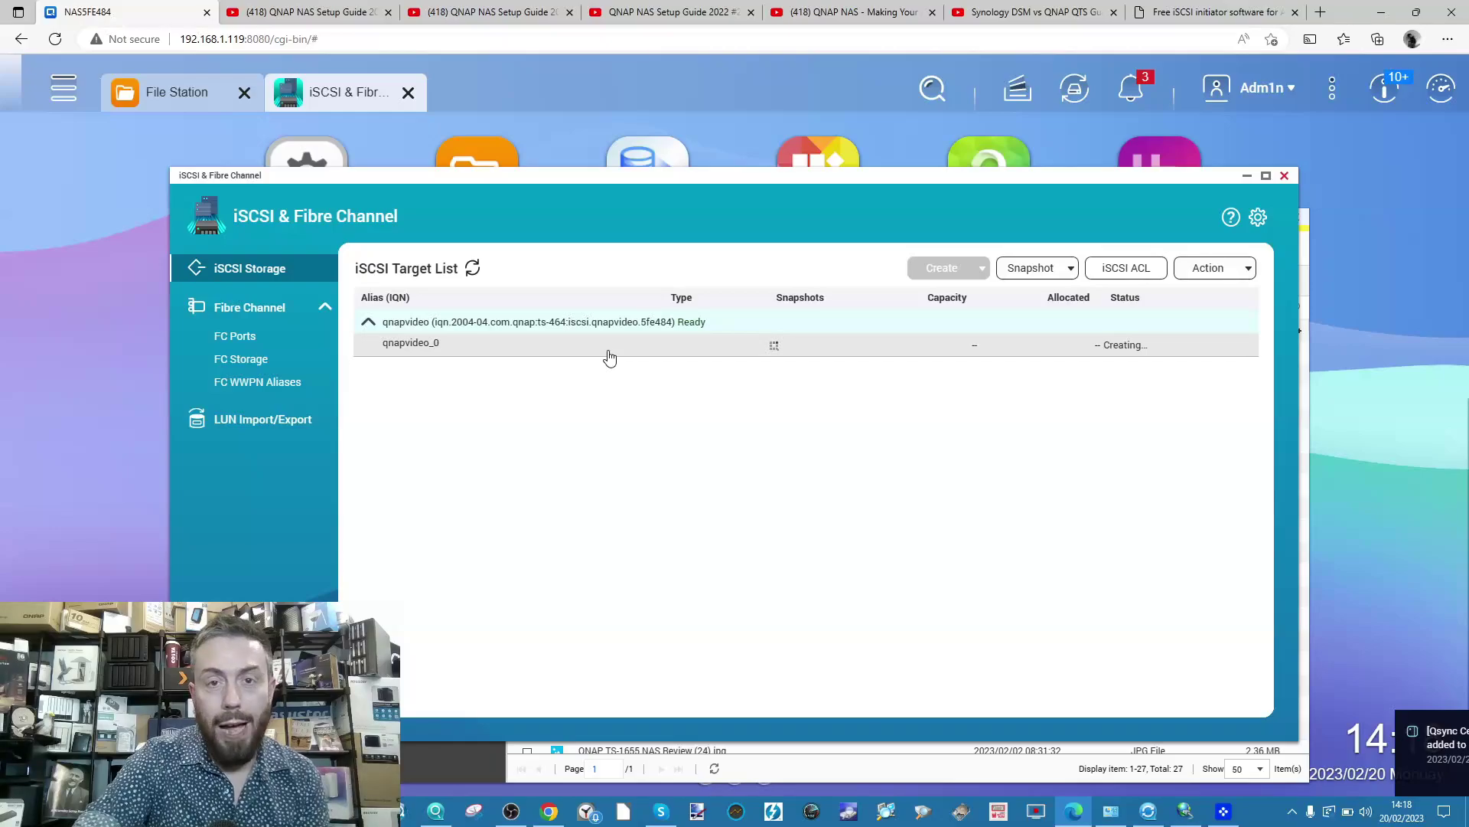
{"action": "left_click", "coordinate": [1247, 175]}
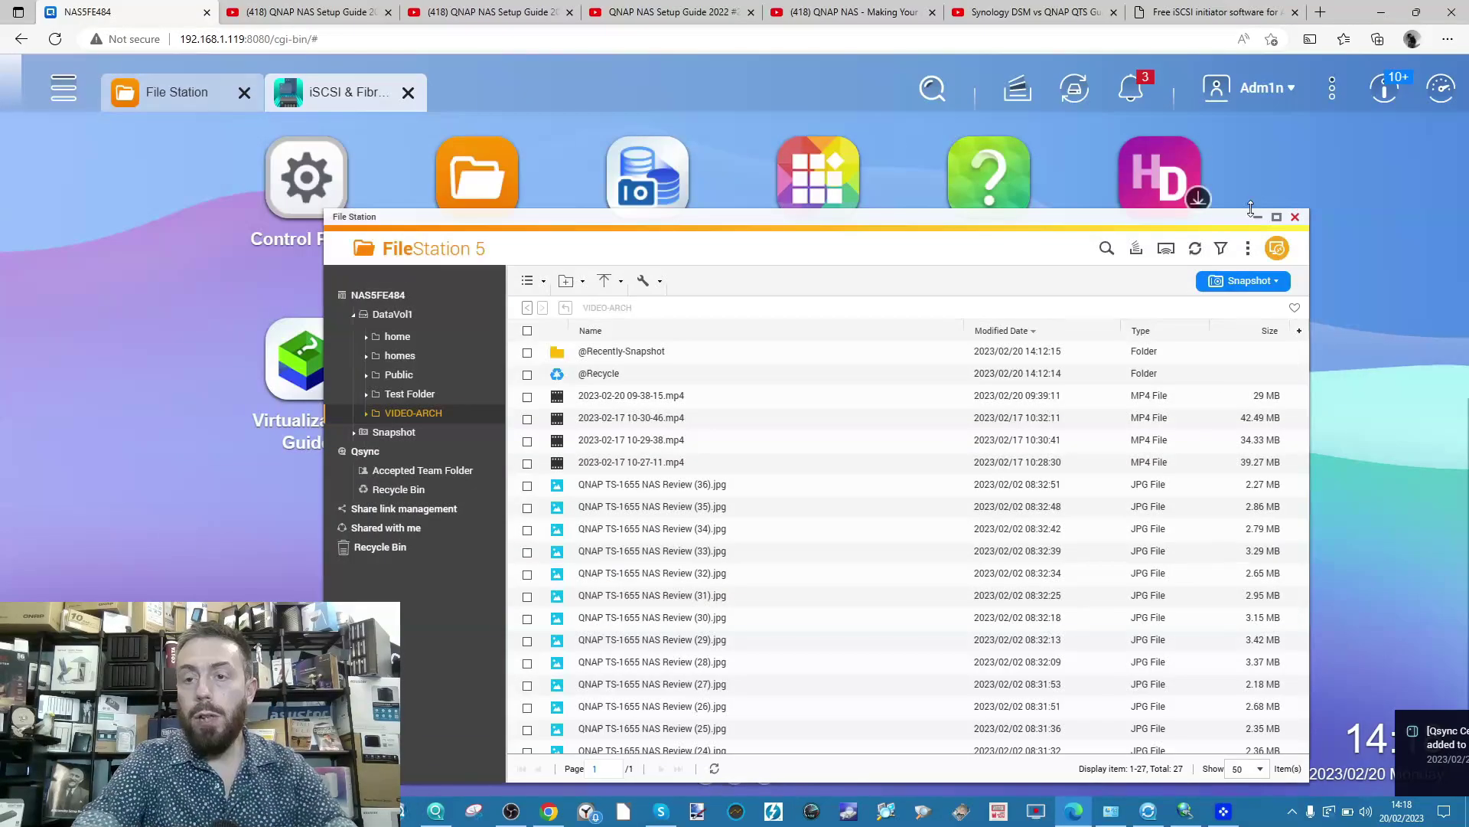
{"action": "left_click", "coordinate": [1256, 211]}
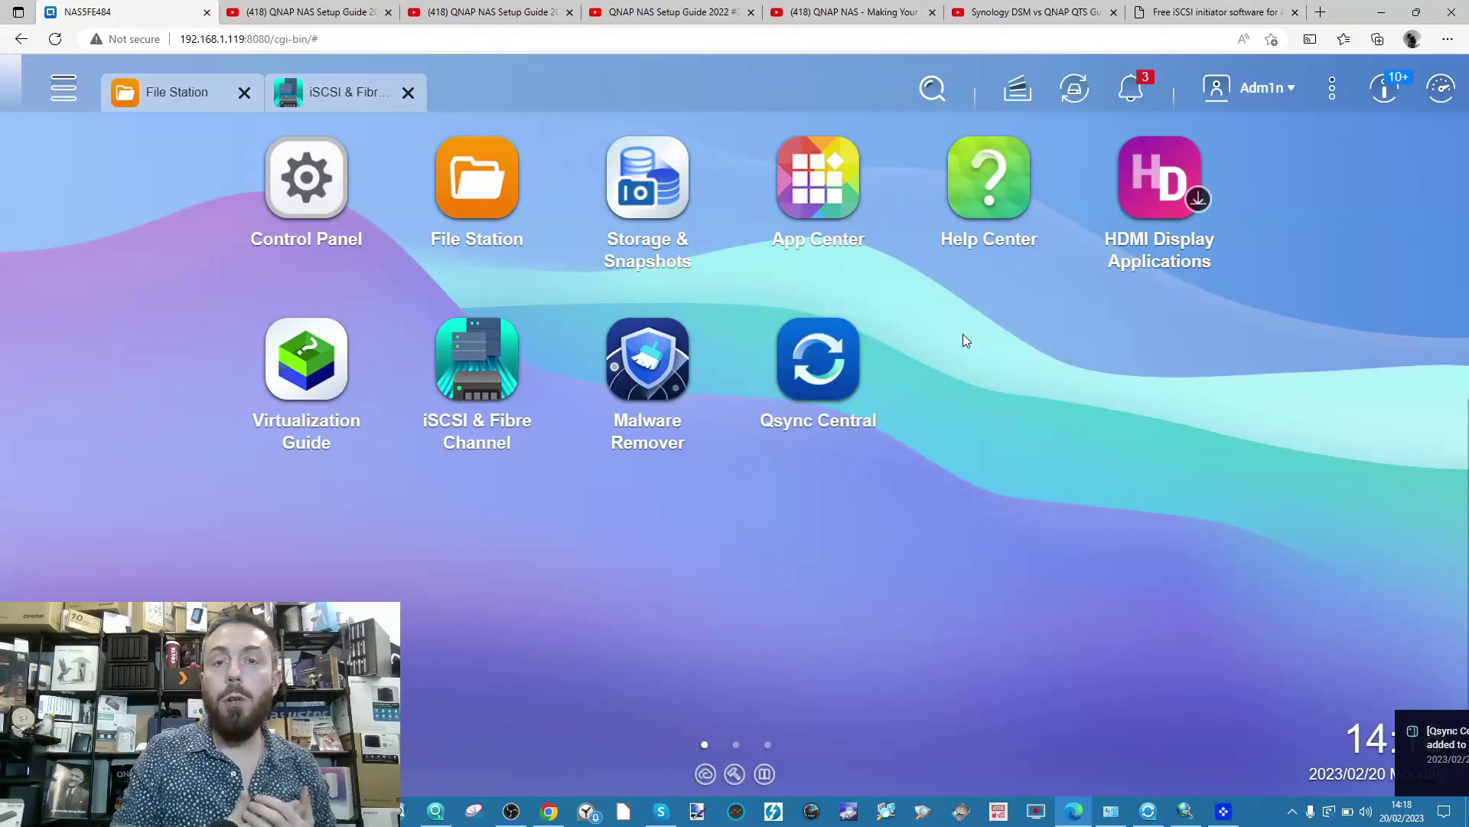
{"action": "left_click", "coordinate": [1224, 810]}
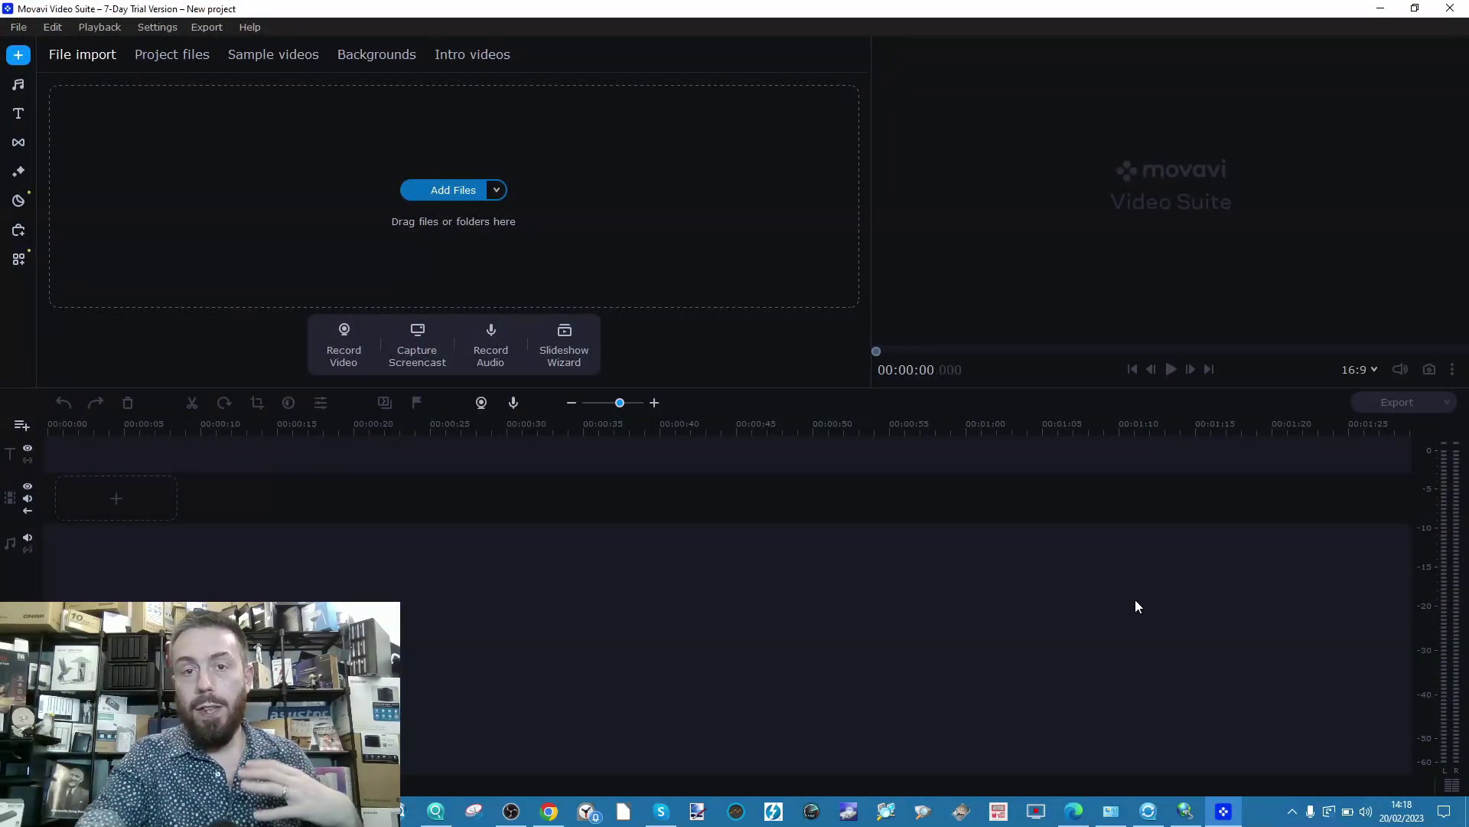
Step: Show This PC in File Explorer and check Local Disk (C:) and NASCOMPARES (D:) free space
{"action": "left_click", "coordinate": [1381, 13]}
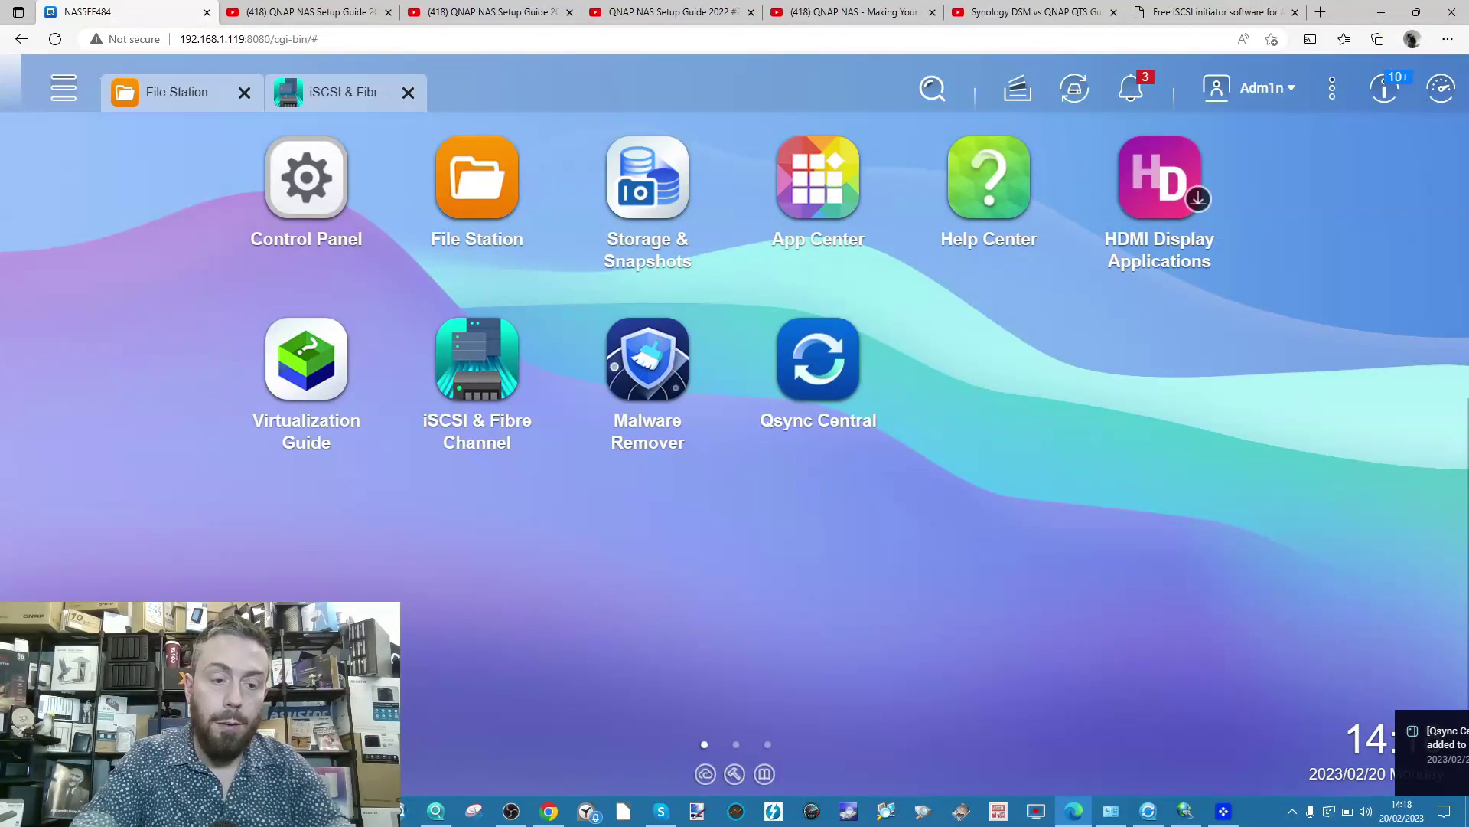
{"action": "key", "text": "alt+Tab"}
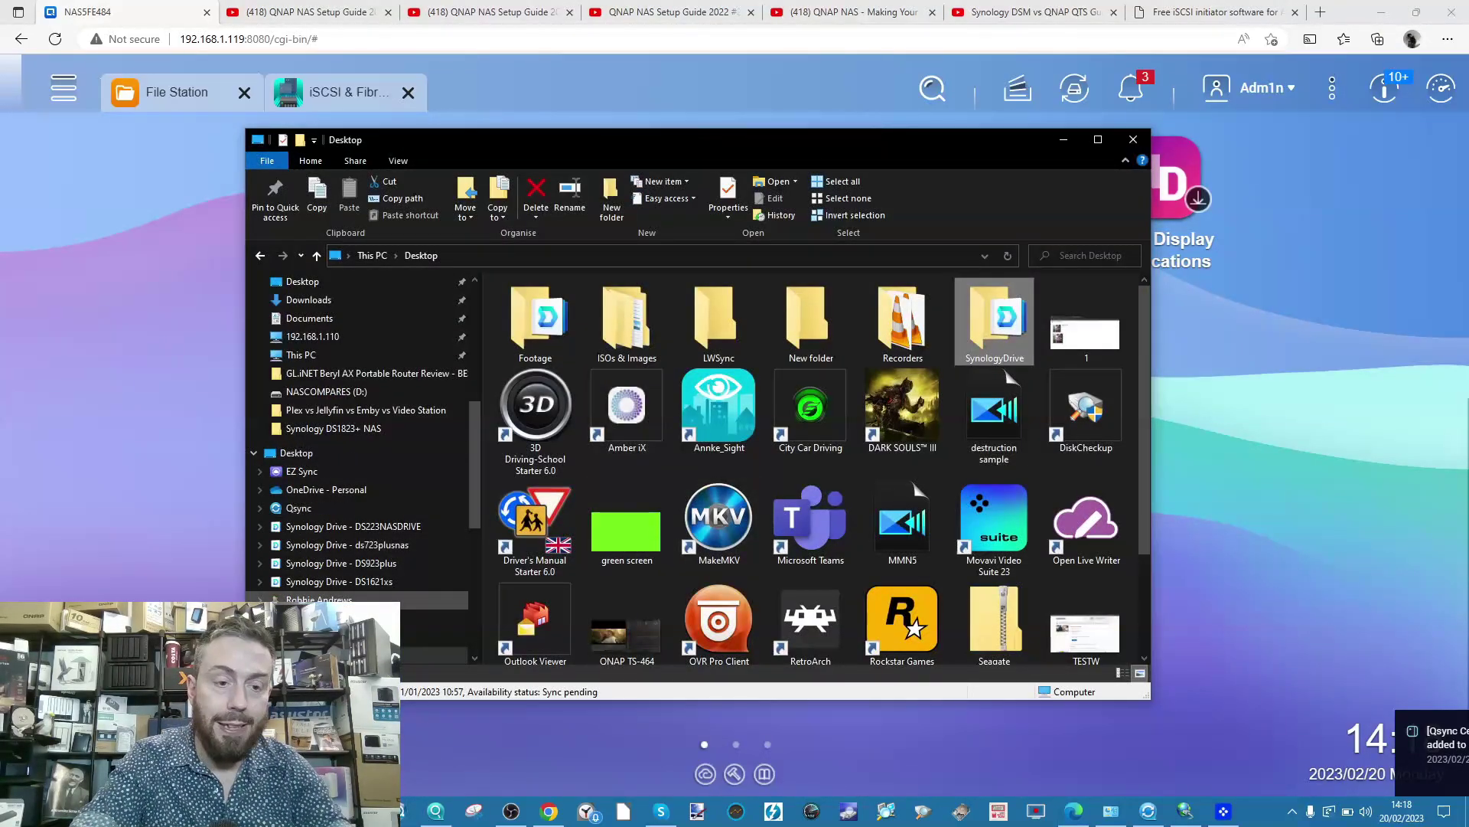
{"action": "left_click", "coordinate": [330, 619]}
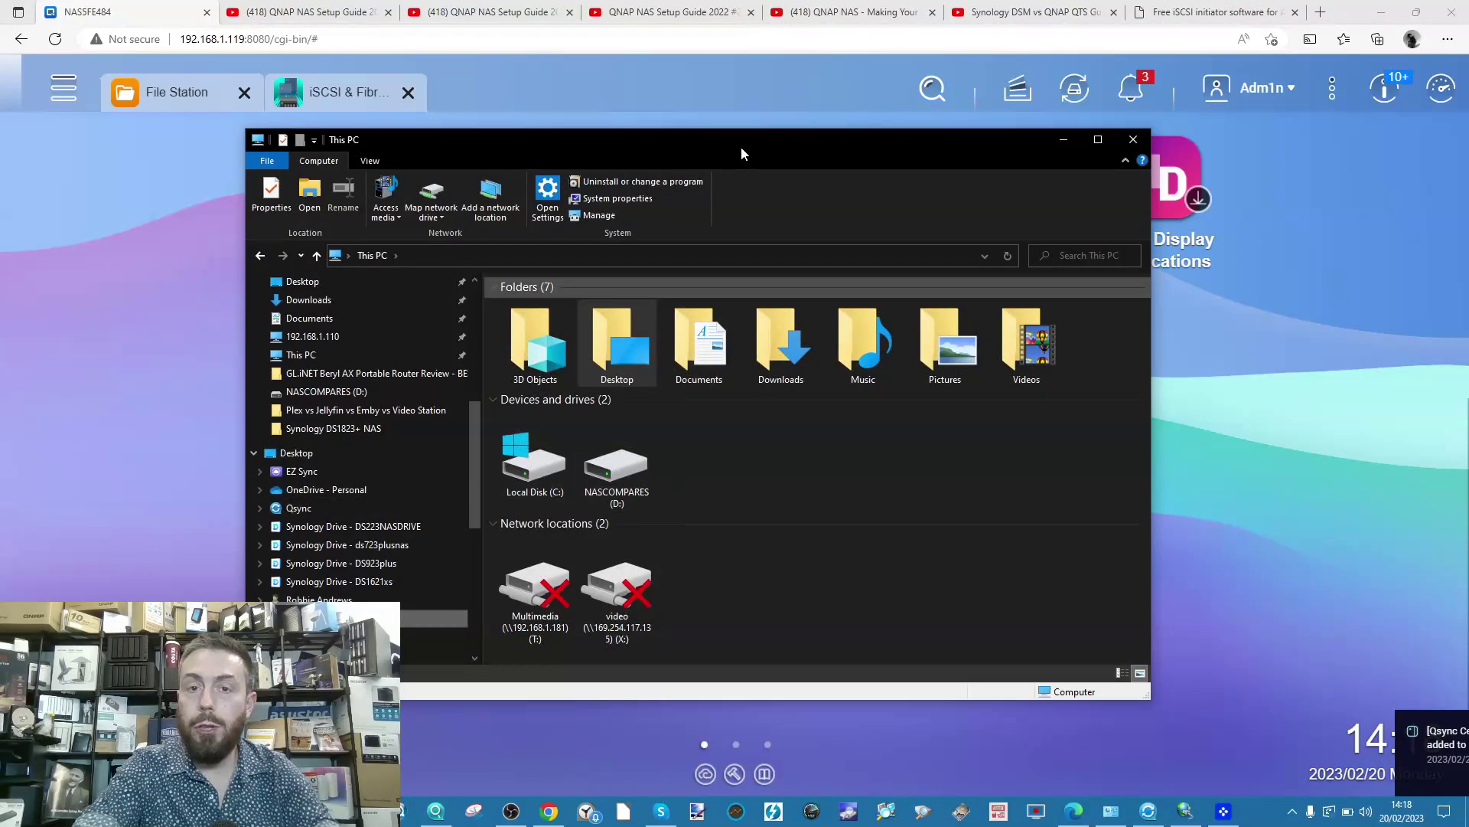
{"action": "left_click_drag", "start_coordinate": [741, 153], "coordinate": [1000, 130]}
{"action": "left_click", "coordinate": [799, 442]}
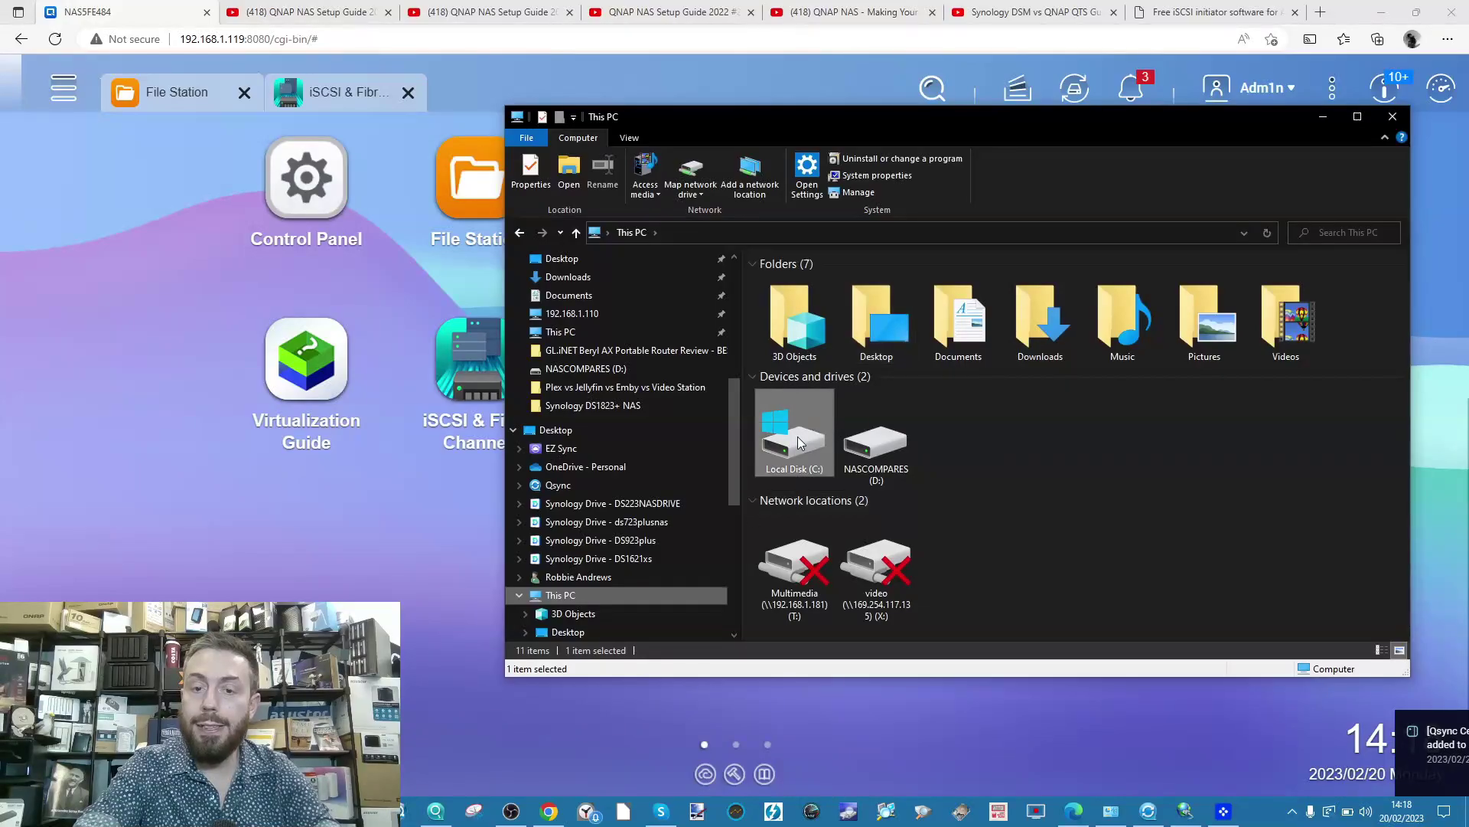
{"action": "left_click", "coordinate": [874, 443]}
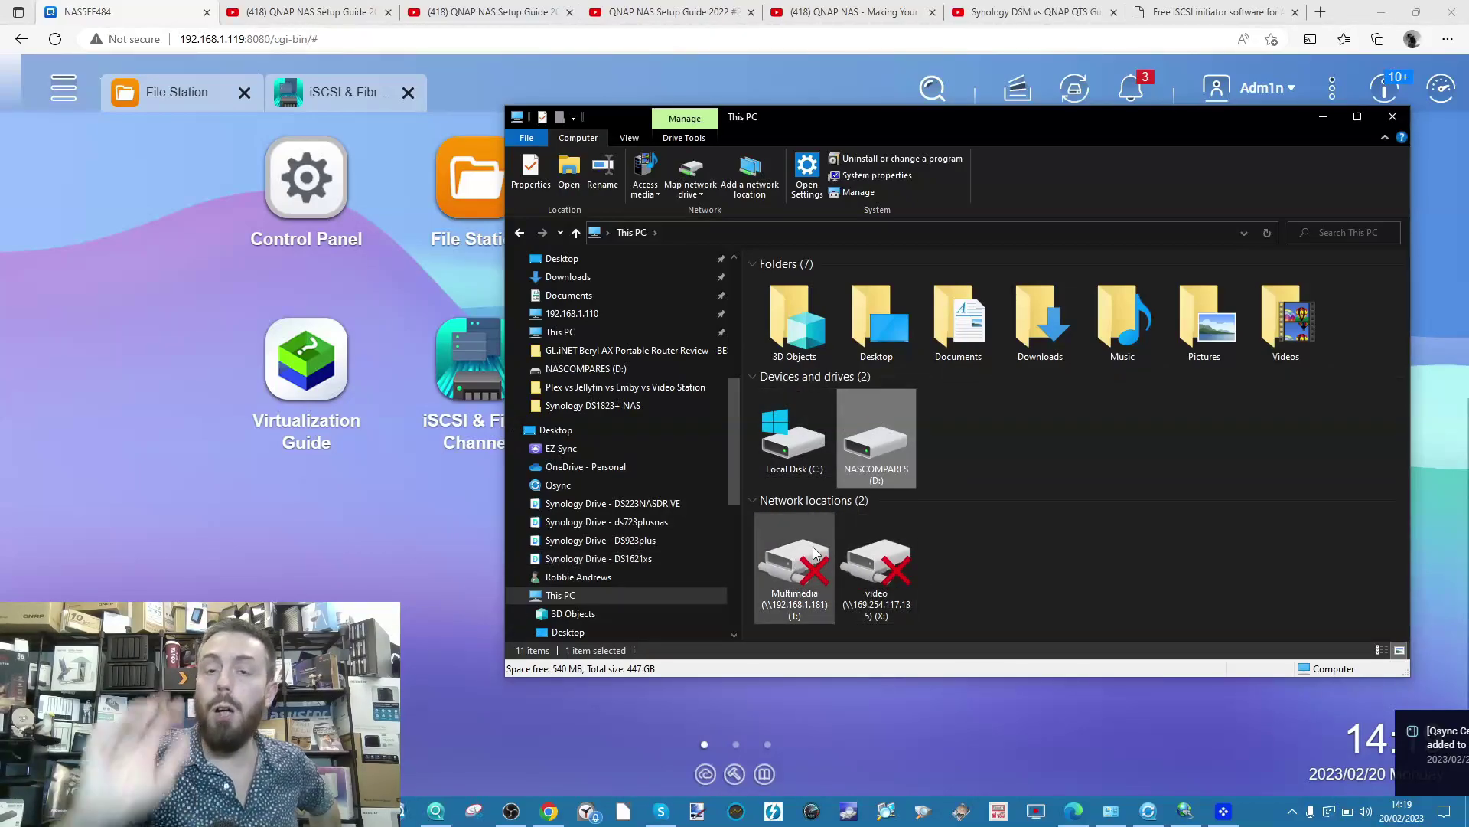
{"action": "left_click", "coordinate": [1228, 818]}
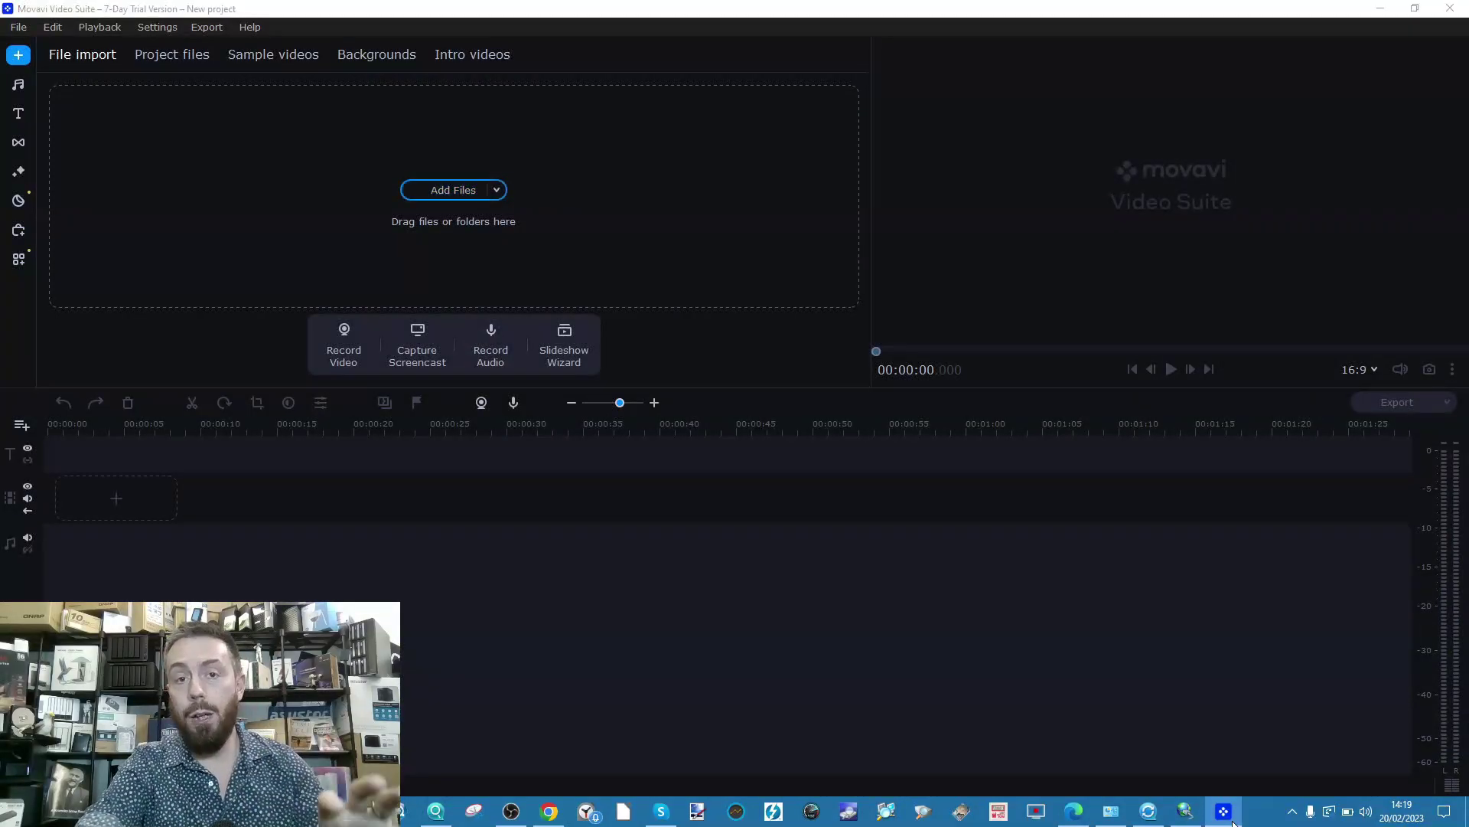
{"action": "left_click", "coordinate": [1227, 816]}
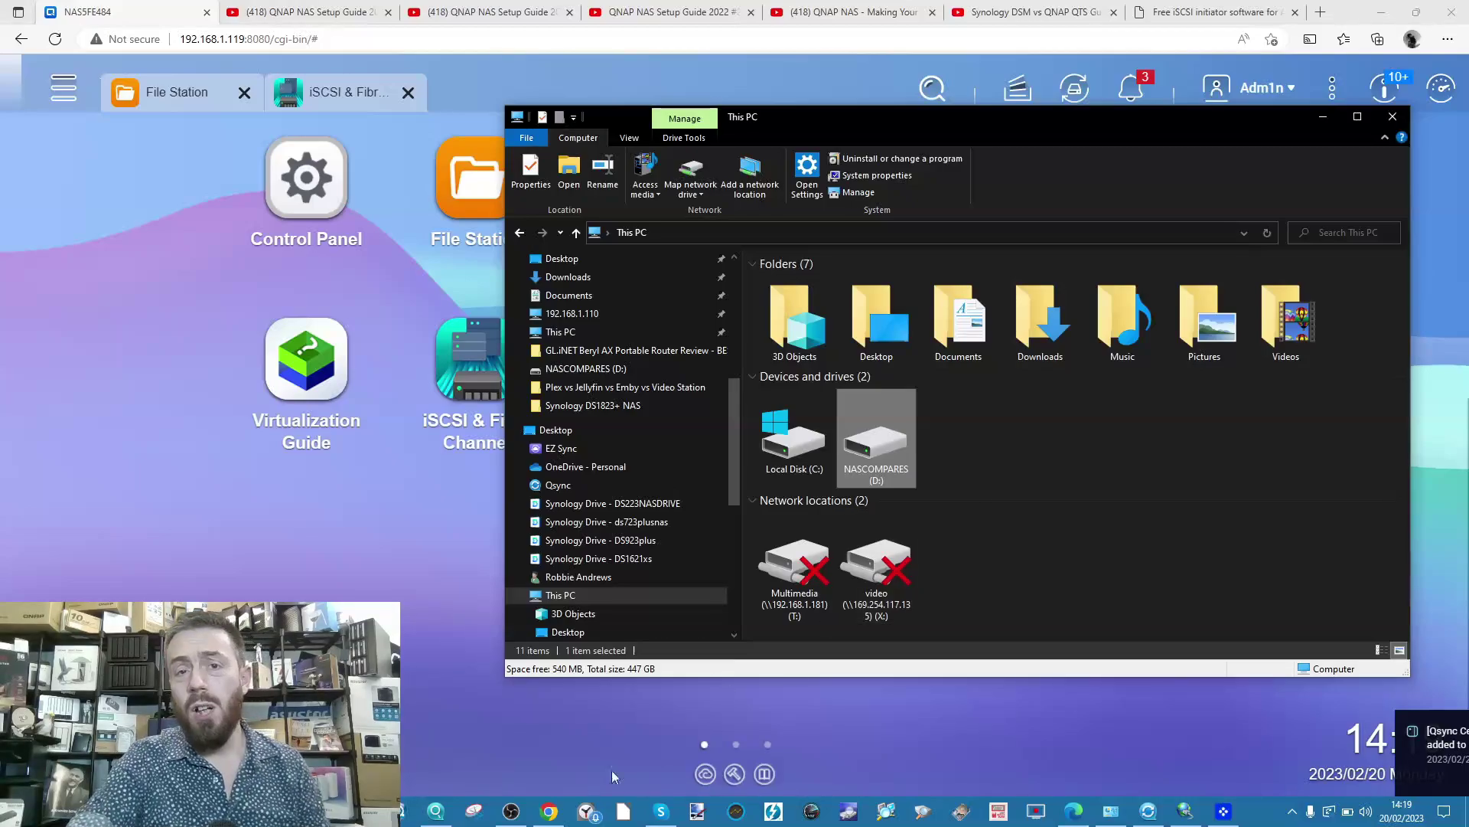
Step: Check the NAS IP addresses in Qfinder Pro, keep 192.168.1.119, then reopen the iSCSI target list
{"action": "left_click", "coordinate": [435, 809]}
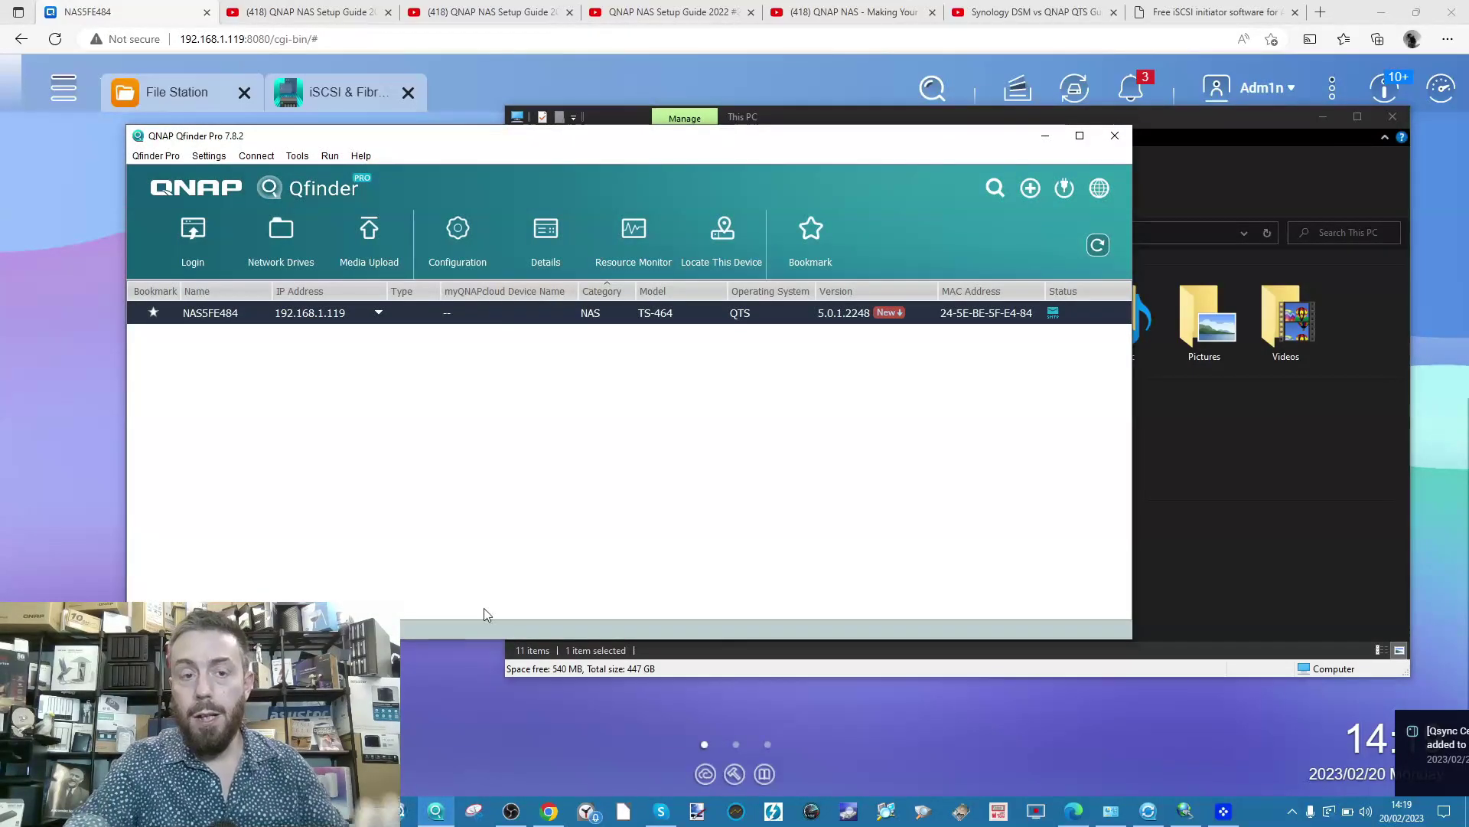
{"action": "left_click", "coordinate": [379, 313]}
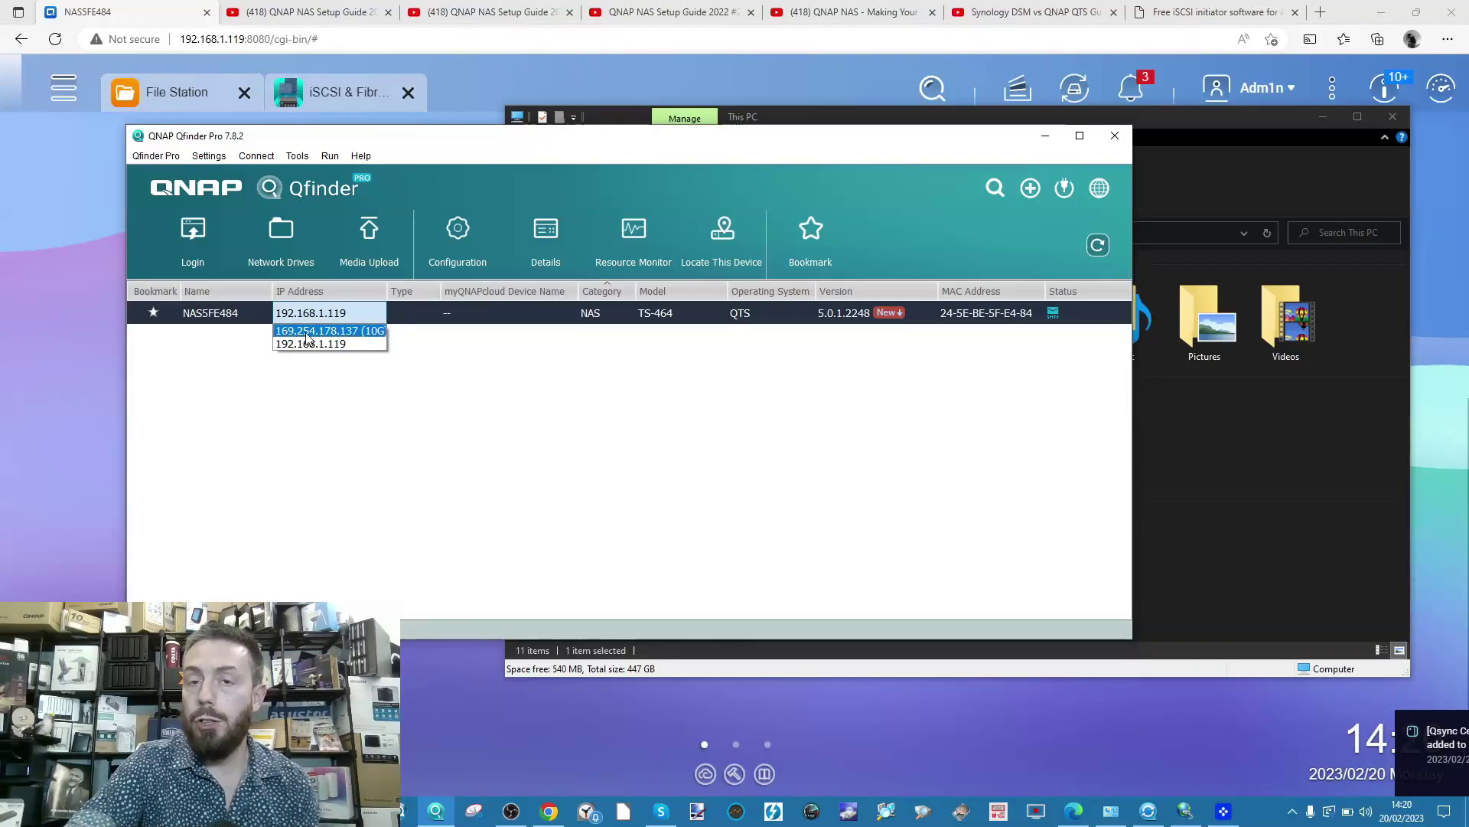
{"action": "left_click", "coordinate": [525, 391]}
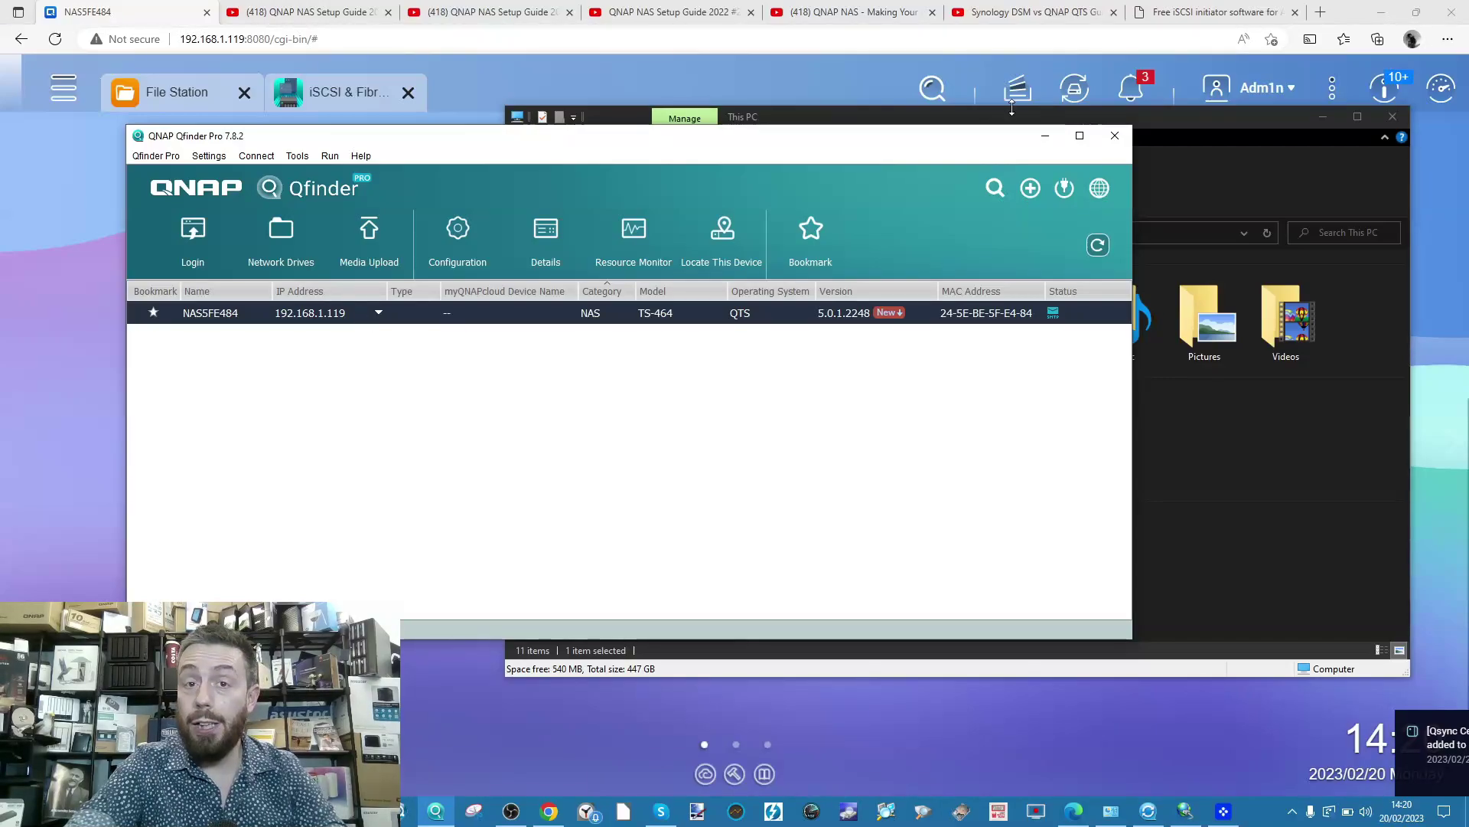
{"action": "left_click", "coordinate": [1042, 135]}
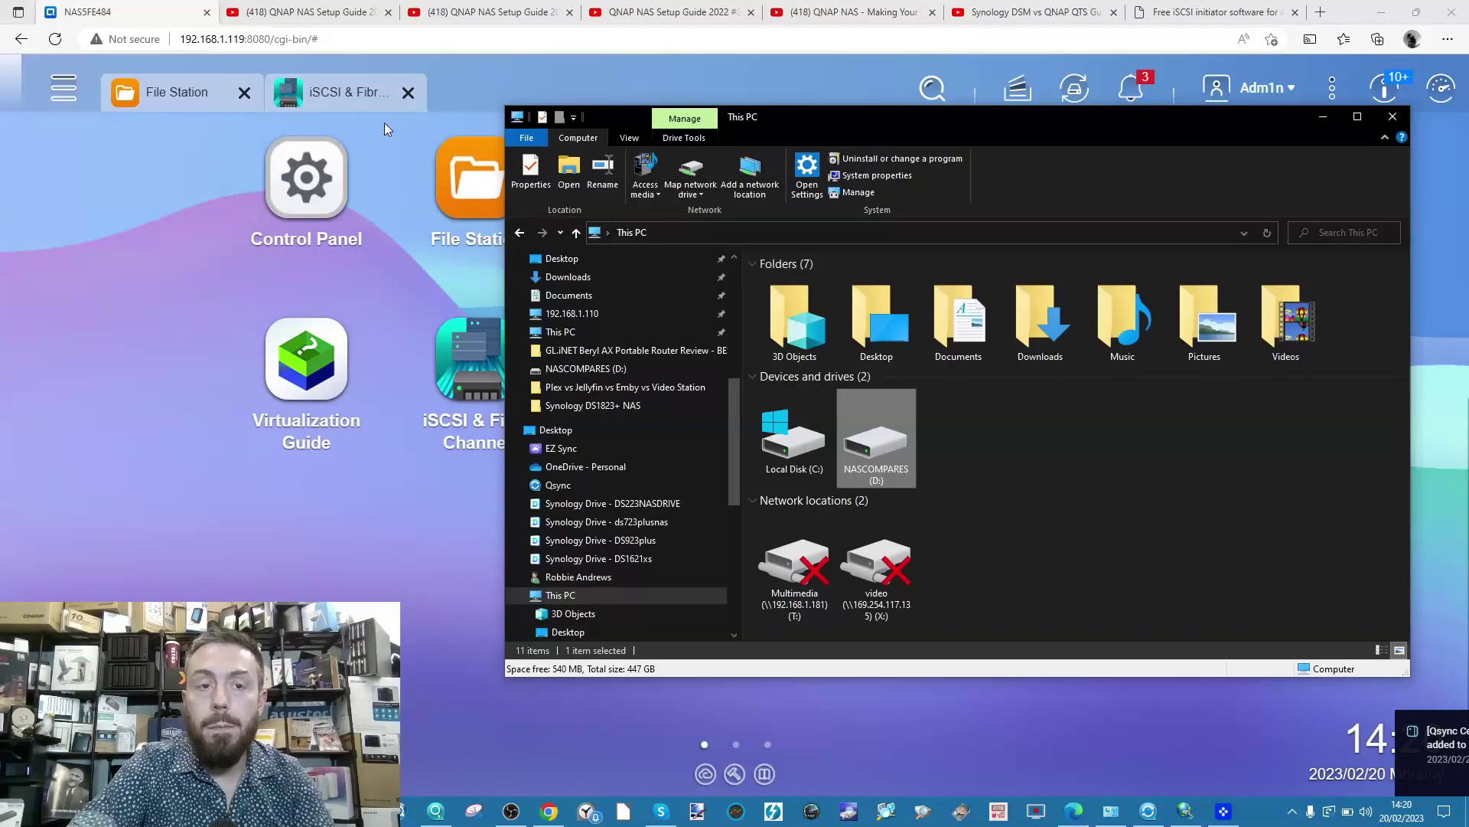
{"action": "left_click", "coordinate": [360, 93]}
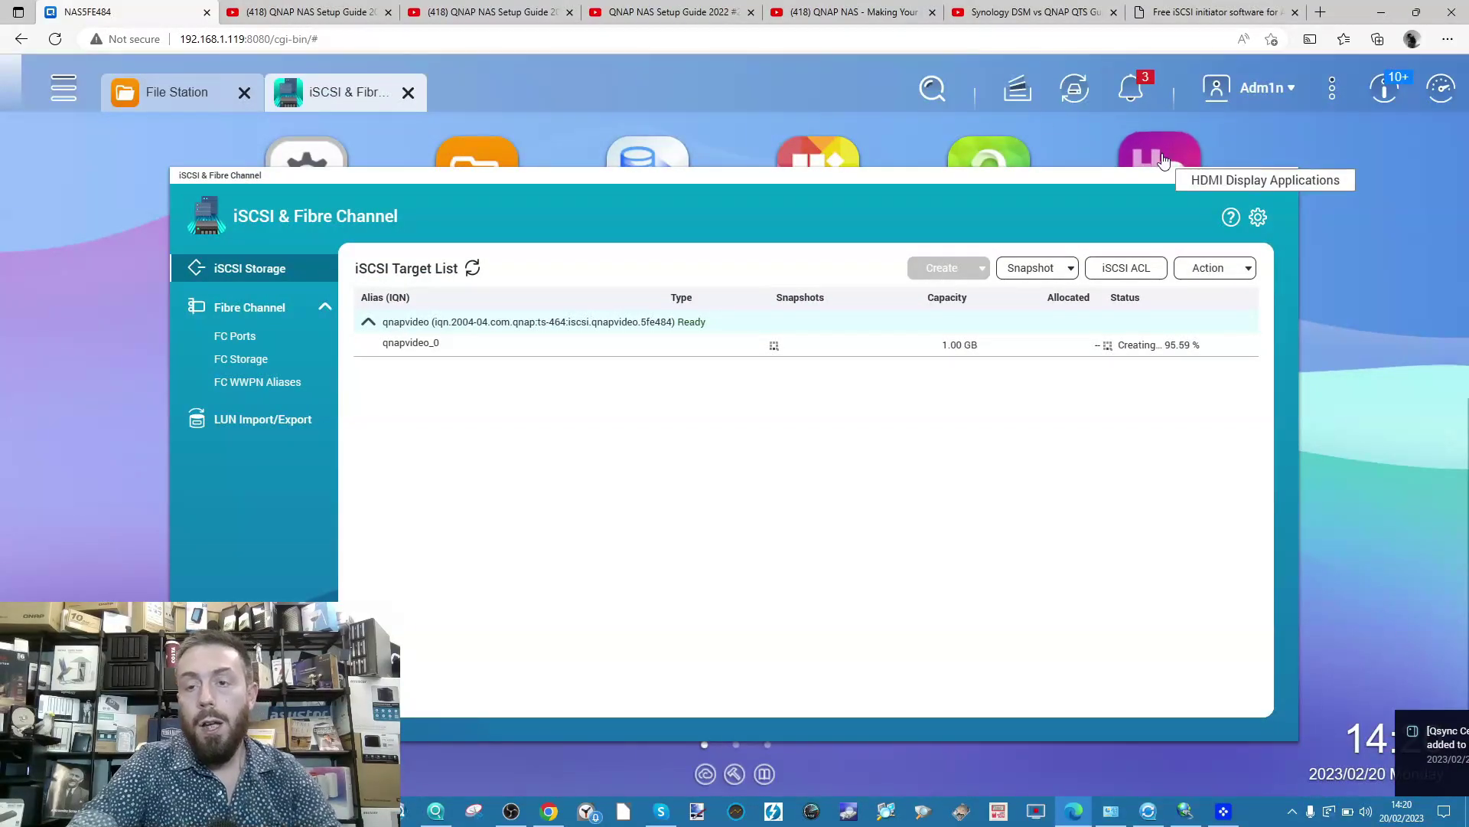
Step: Minimise the iSCSI & Fibre Channel window and bring Qfinder Pro back to the front
{"action": "left_click", "coordinate": [348, 92]}
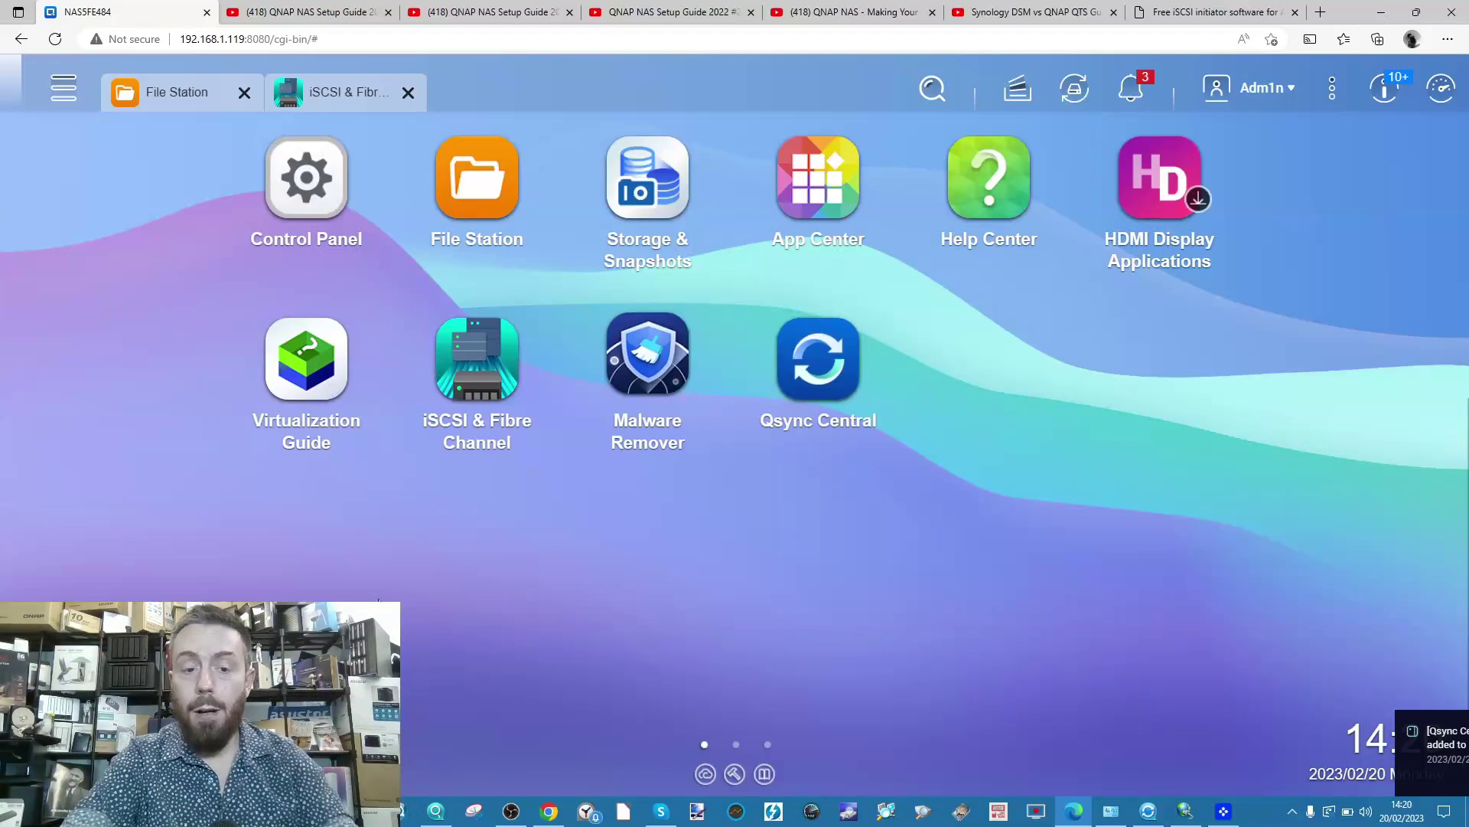
{"action": "left_click", "coordinate": [435, 811]}
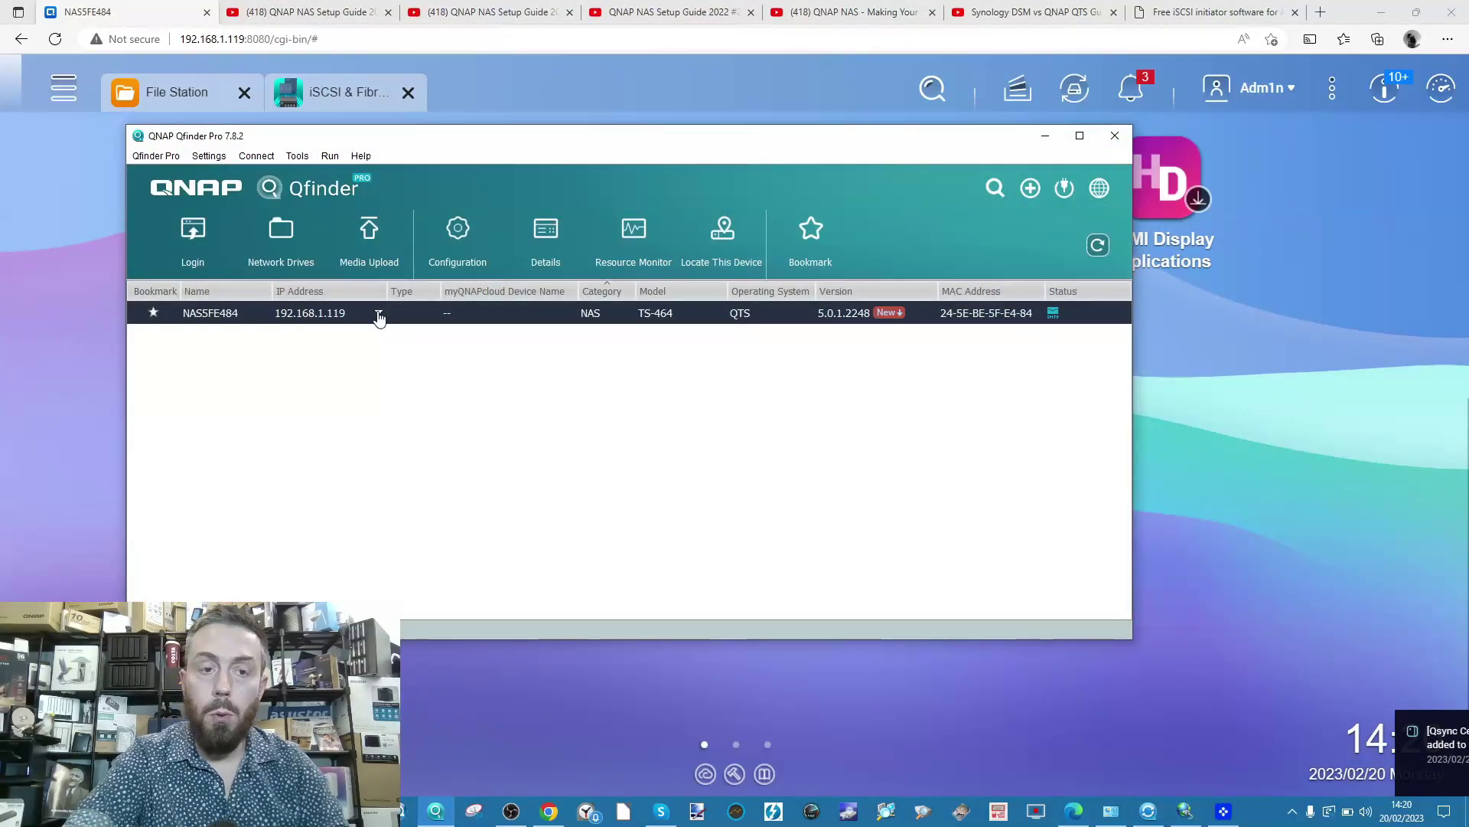
Step: Switch the NAS address in Qfinder Pro to 169.254.178.137 and reposition the Qfinder window
{"action": "left_click", "coordinate": [378, 312]}
{"action": "left_click", "coordinate": [306, 331]}
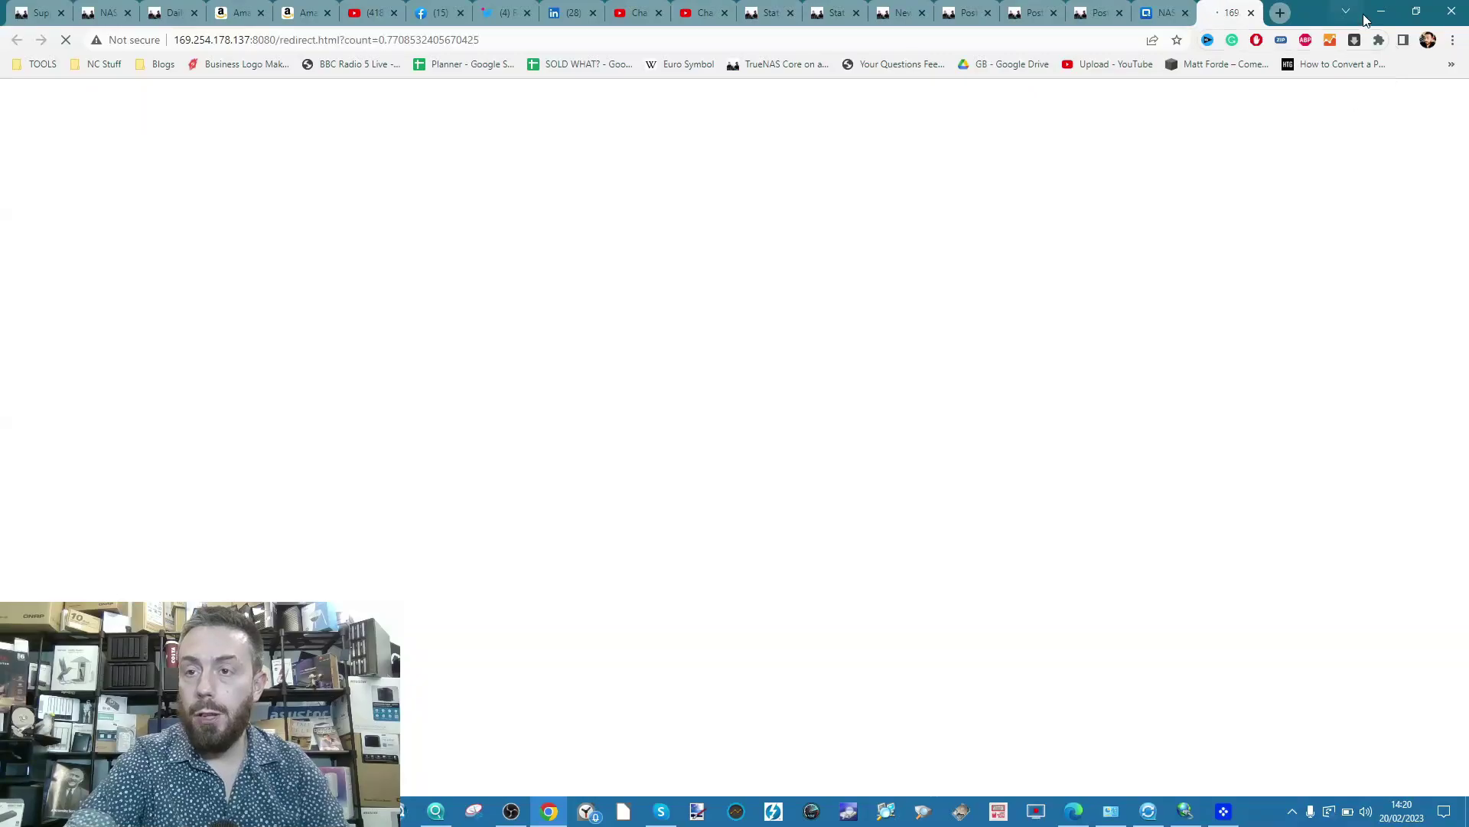
{"action": "left_click", "coordinate": [1381, 11]}
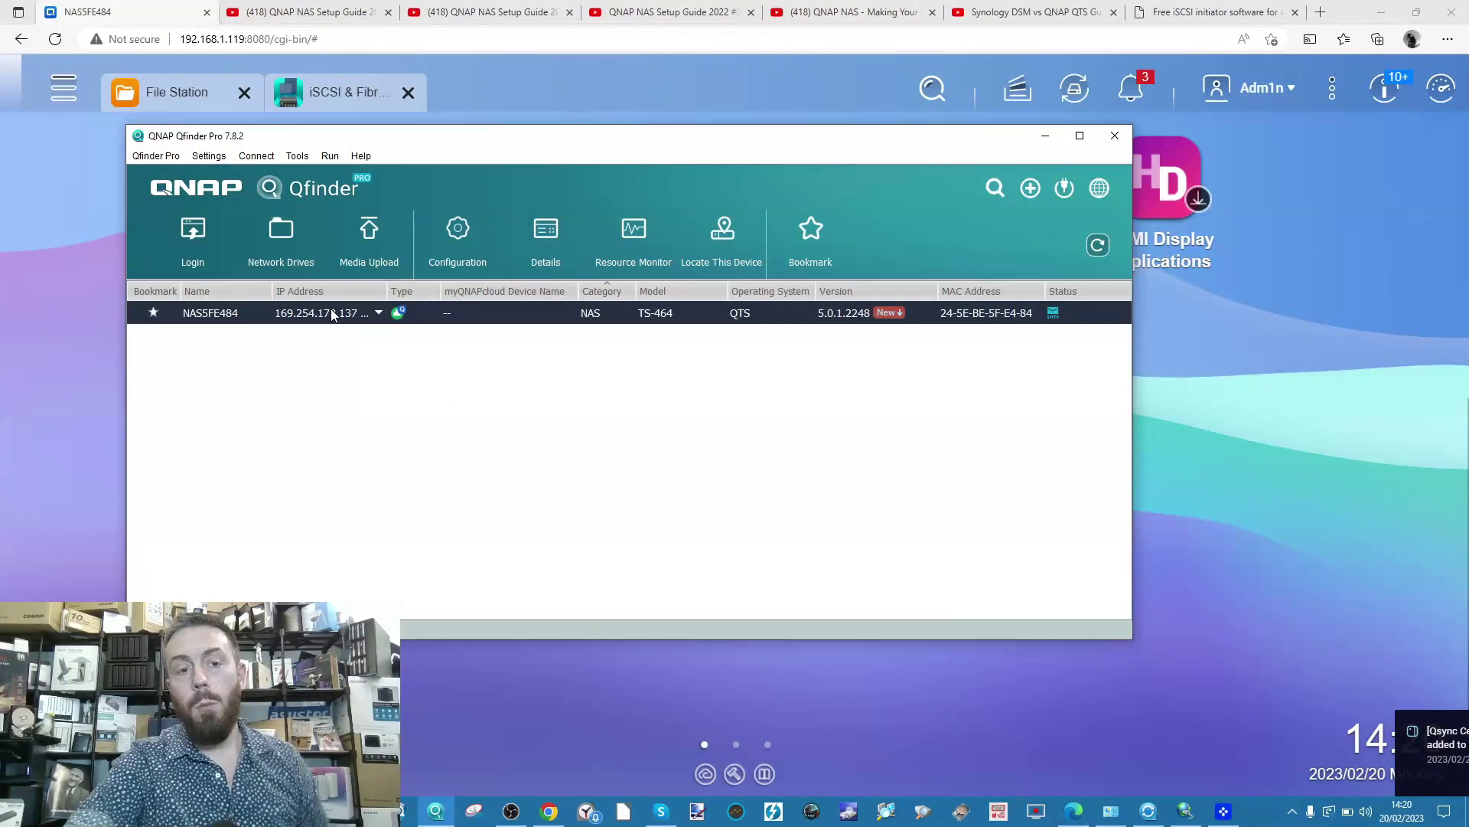
{"action": "left_click_drag", "start_coordinate": [305, 138], "coordinate": [408, 188]}
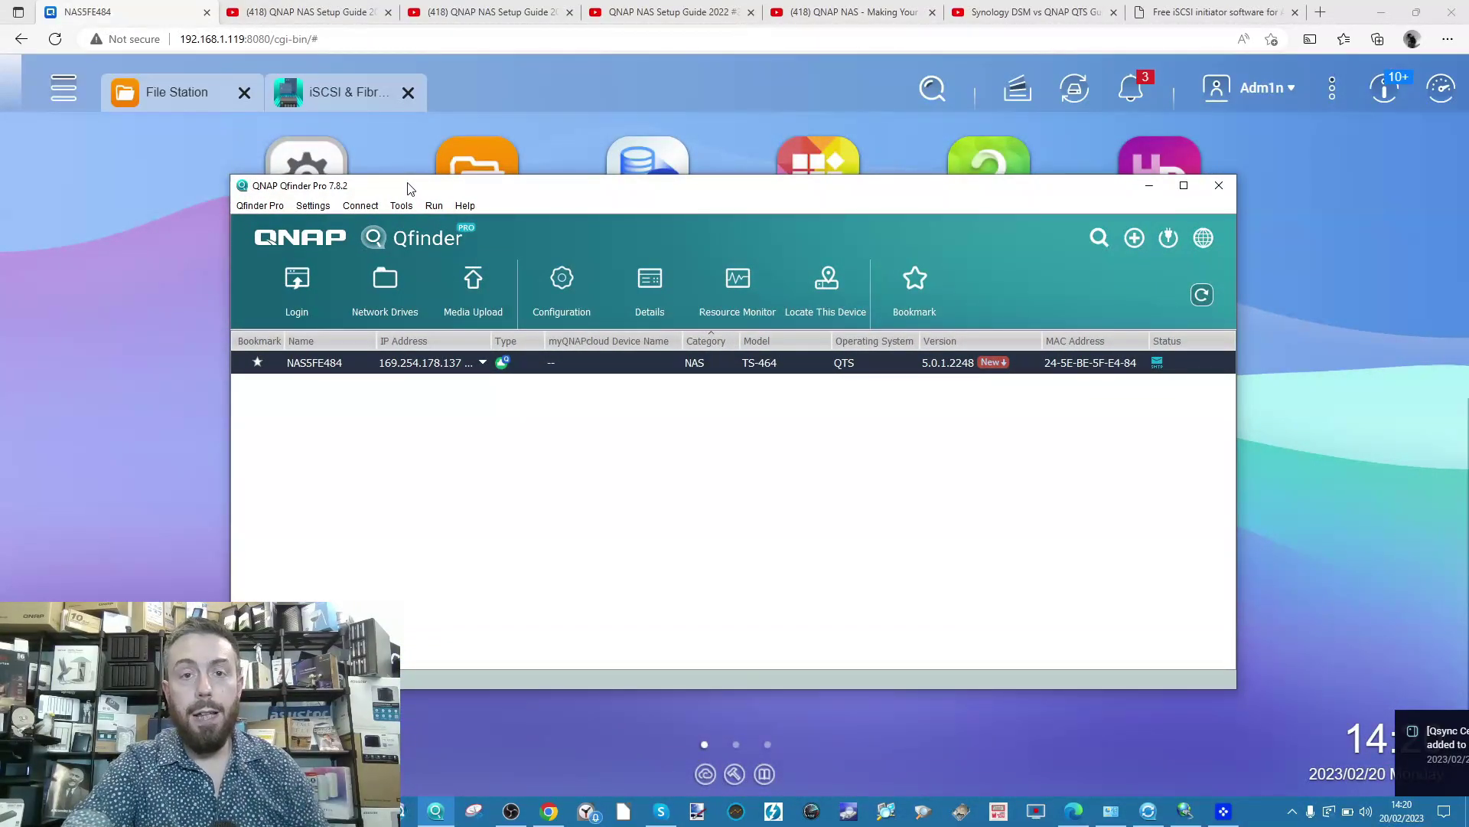
Step: Map the NAS5FE484 device as network drives using the SMB/CIFS protocol
{"action": "right_click", "coordinate": [389, 365]}
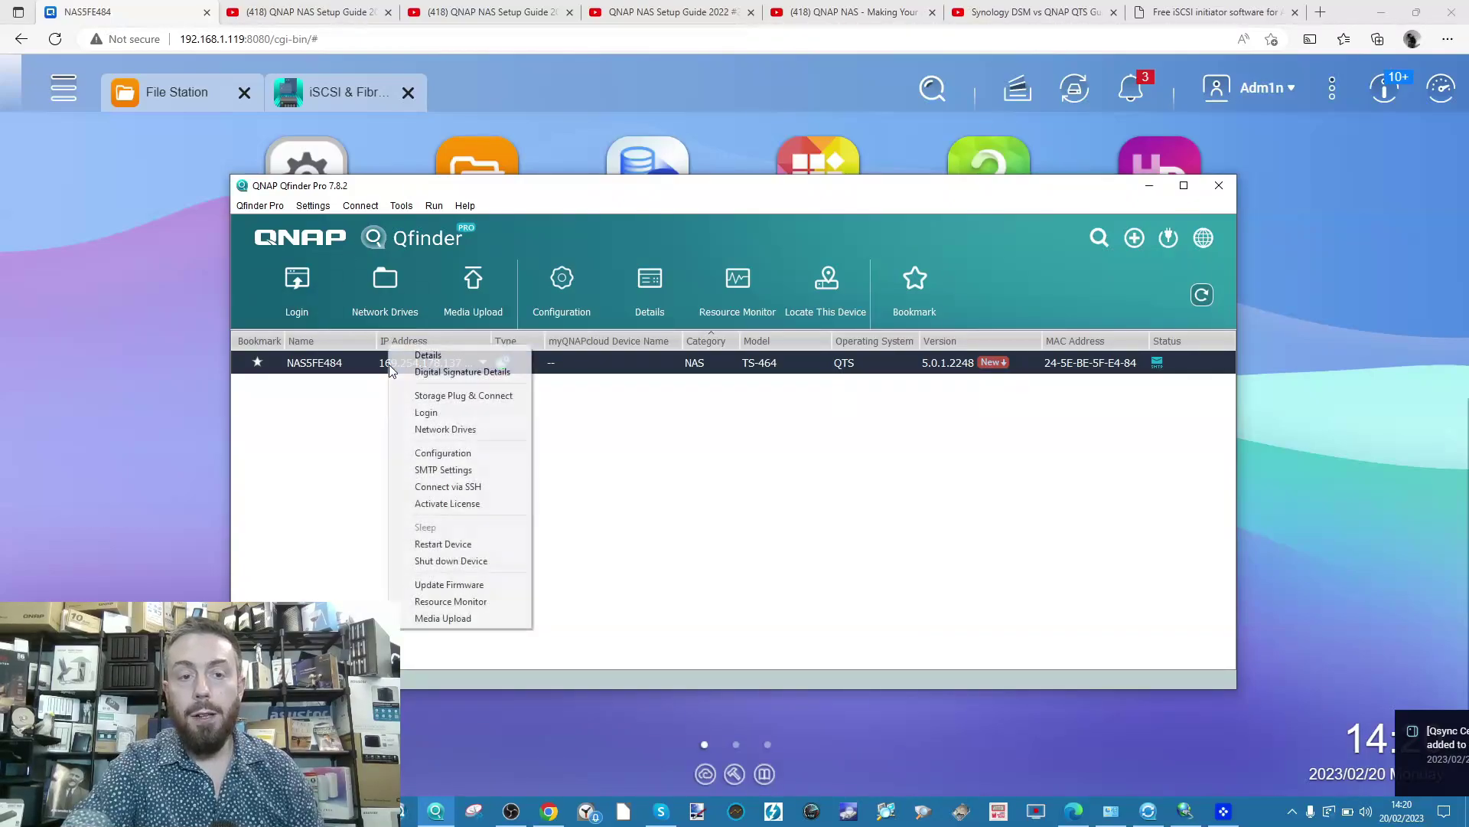
{"action": "left_click", "coordinate": [462, 431]}
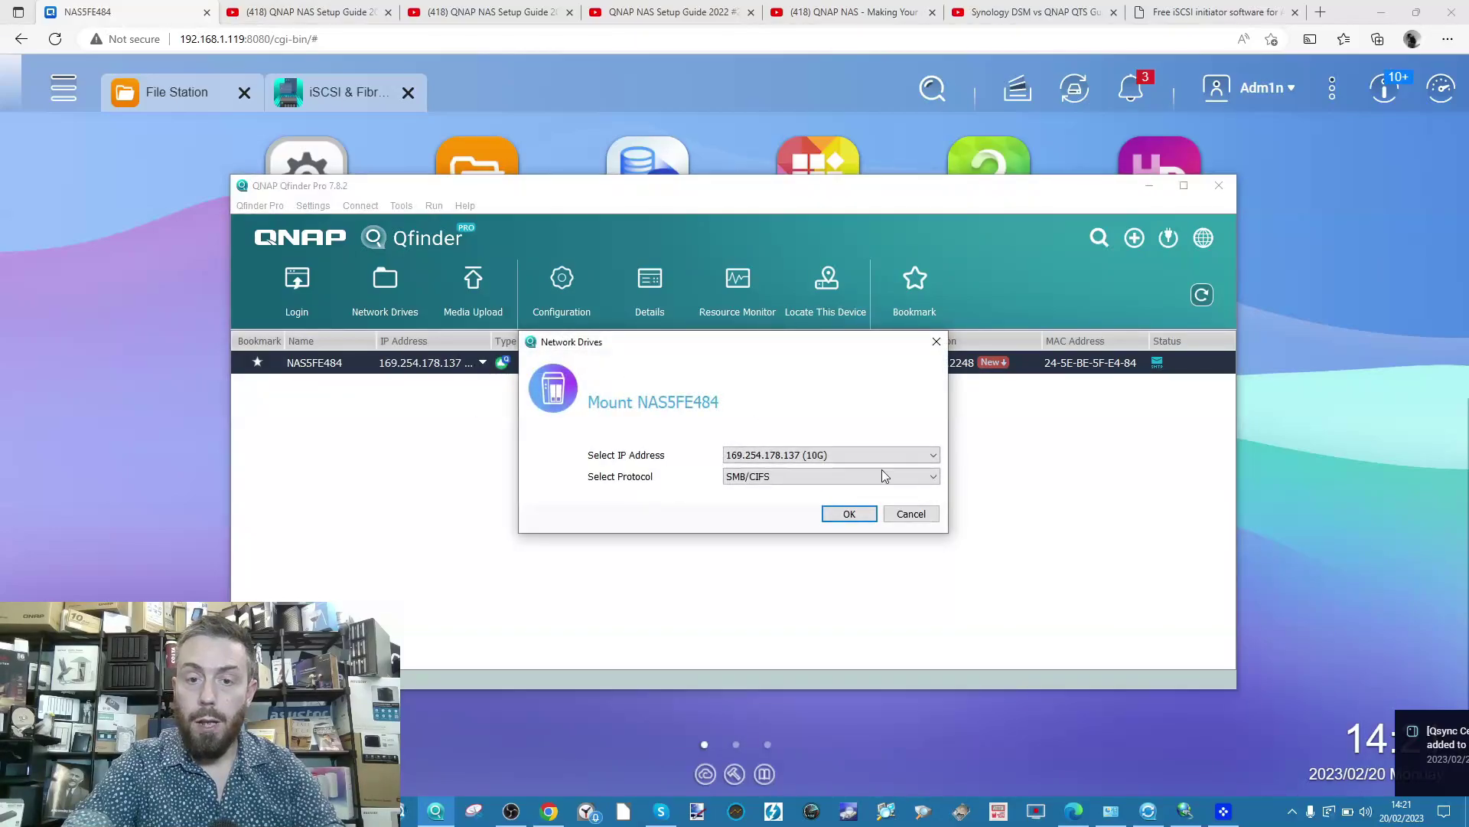
{"action": "left_click", "coordinate": [824, 477]}
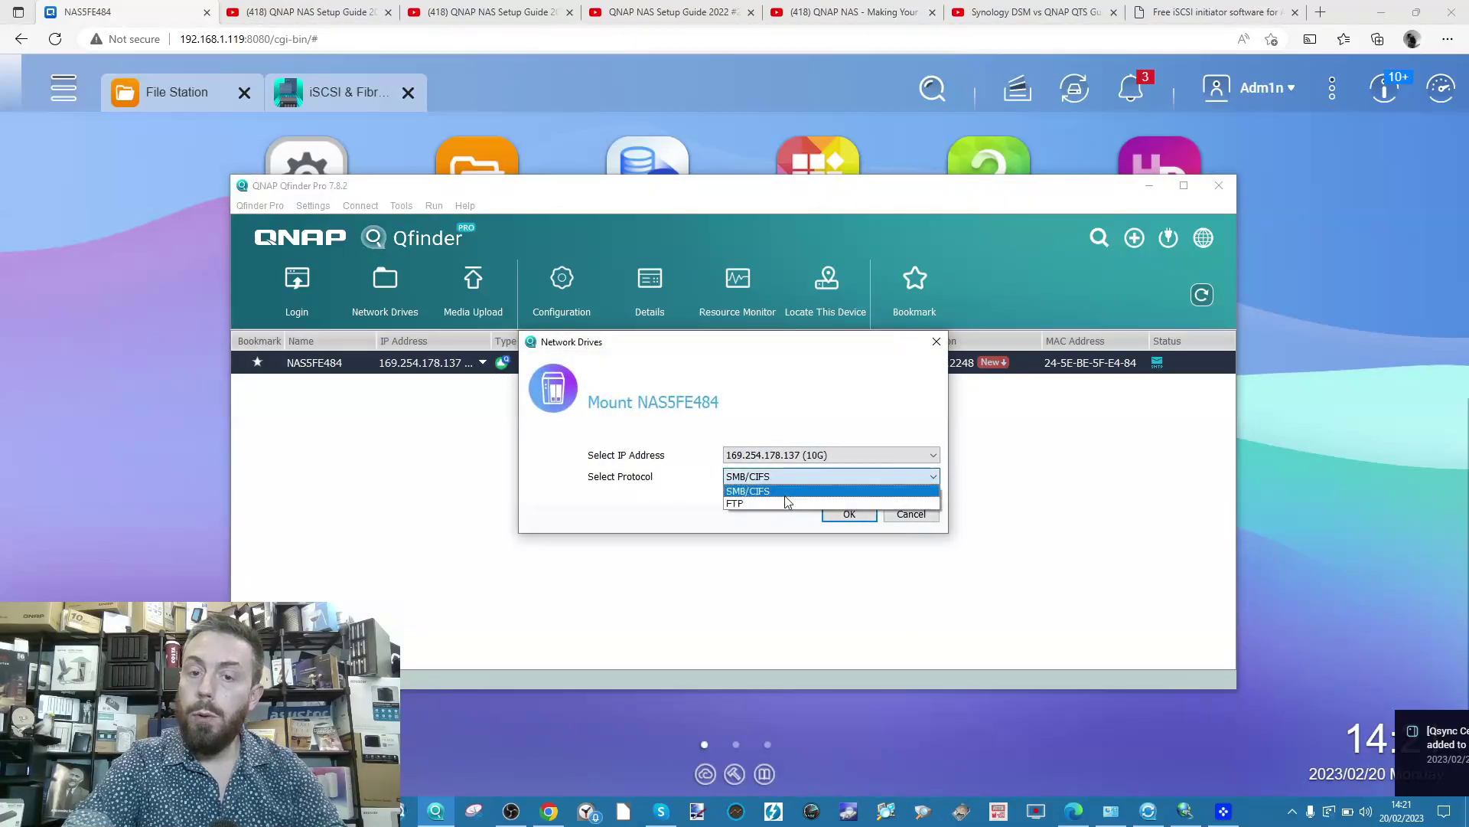
{"action": "left_click", "coordinate": [788, 493]}
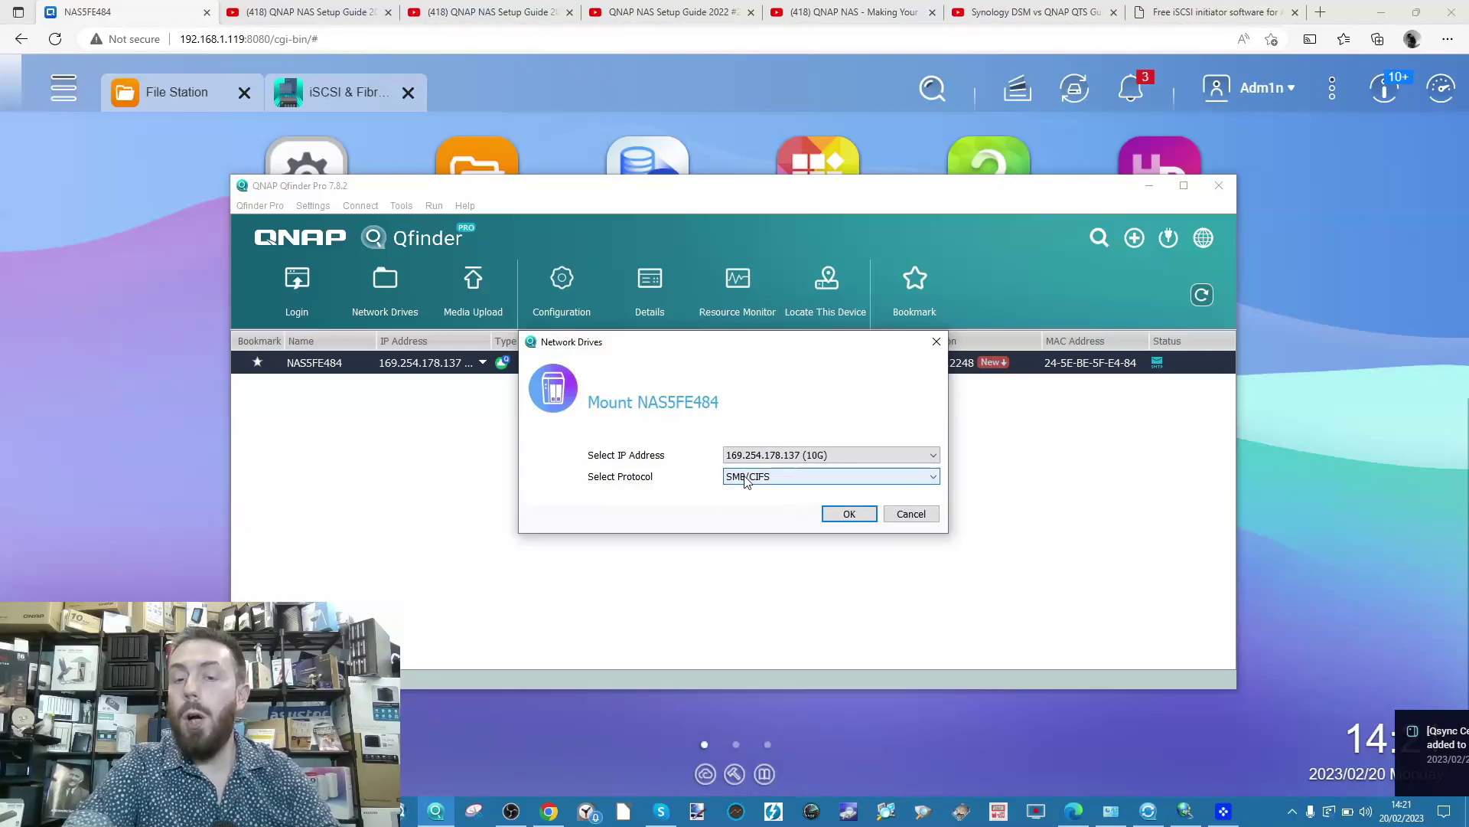
{"action": "left_click", "coordinate": [849, 514]}
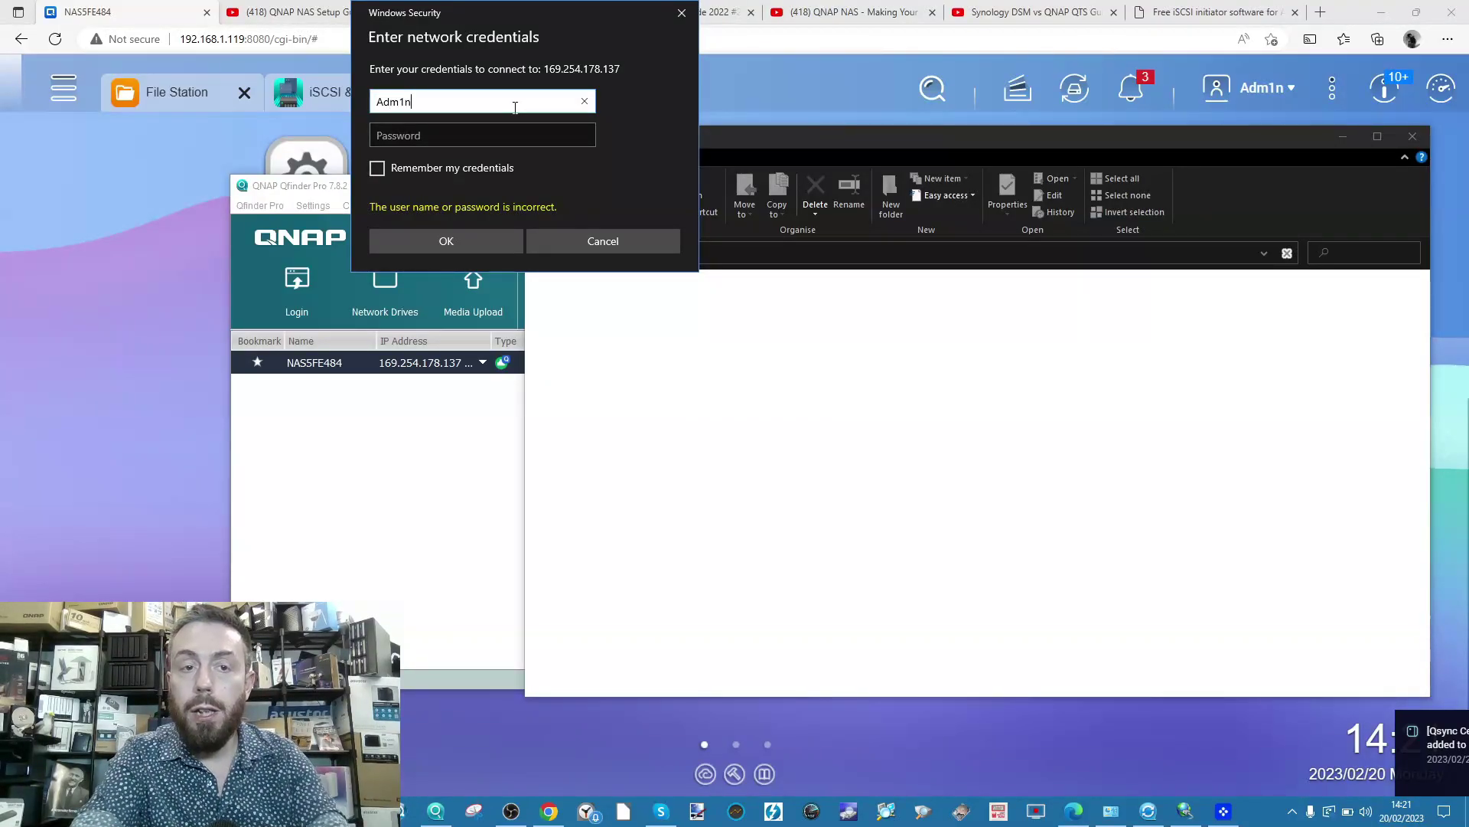
Step: Enter the NAS account password, tick Remember my credentials, and confirm to open the share
{"action": "key", "text": "Tab"}
{"action": "type", "text": "•"}
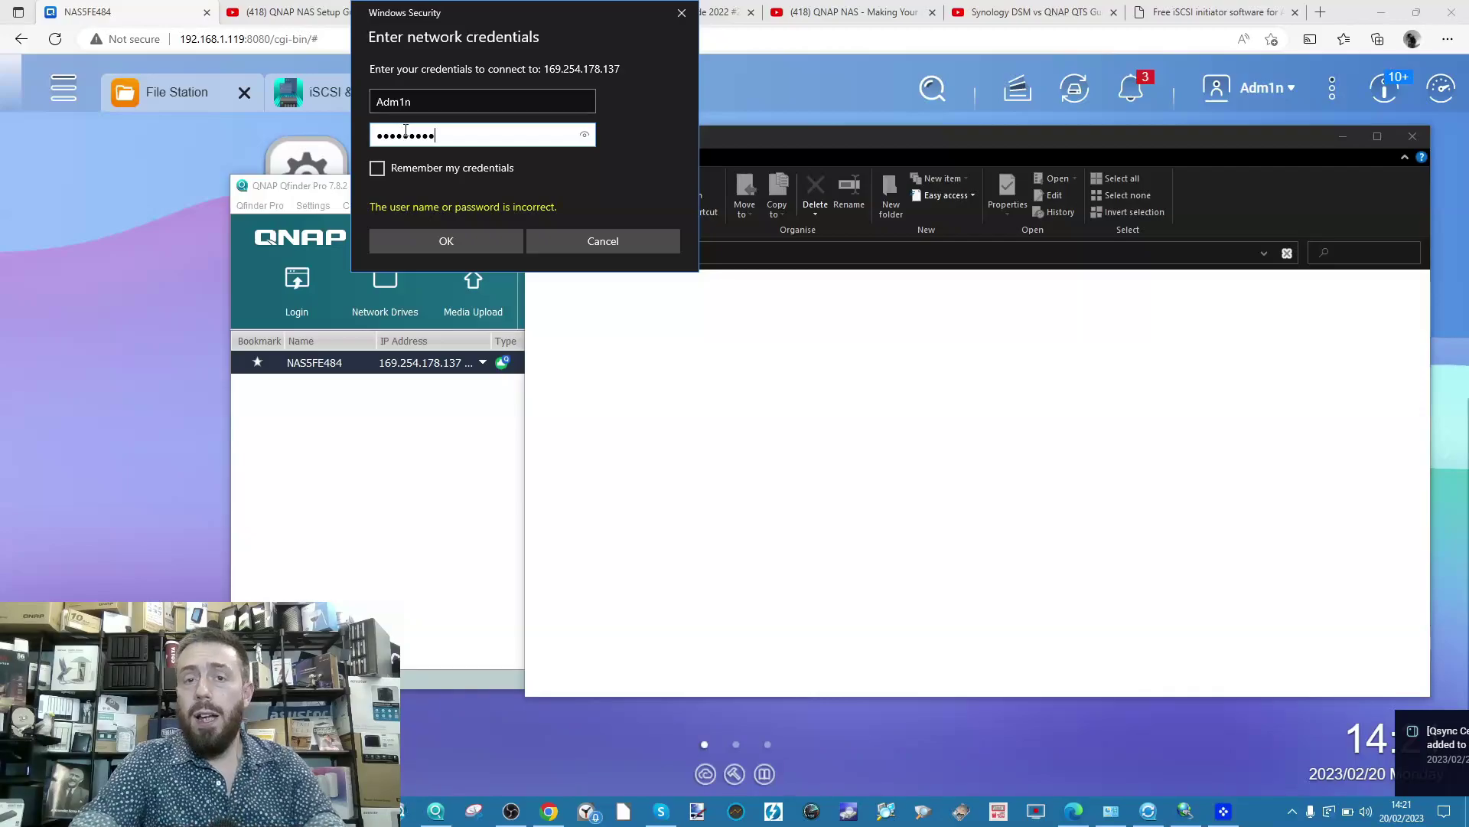
{"action": "left_click", "coordinate": [379, 169]}
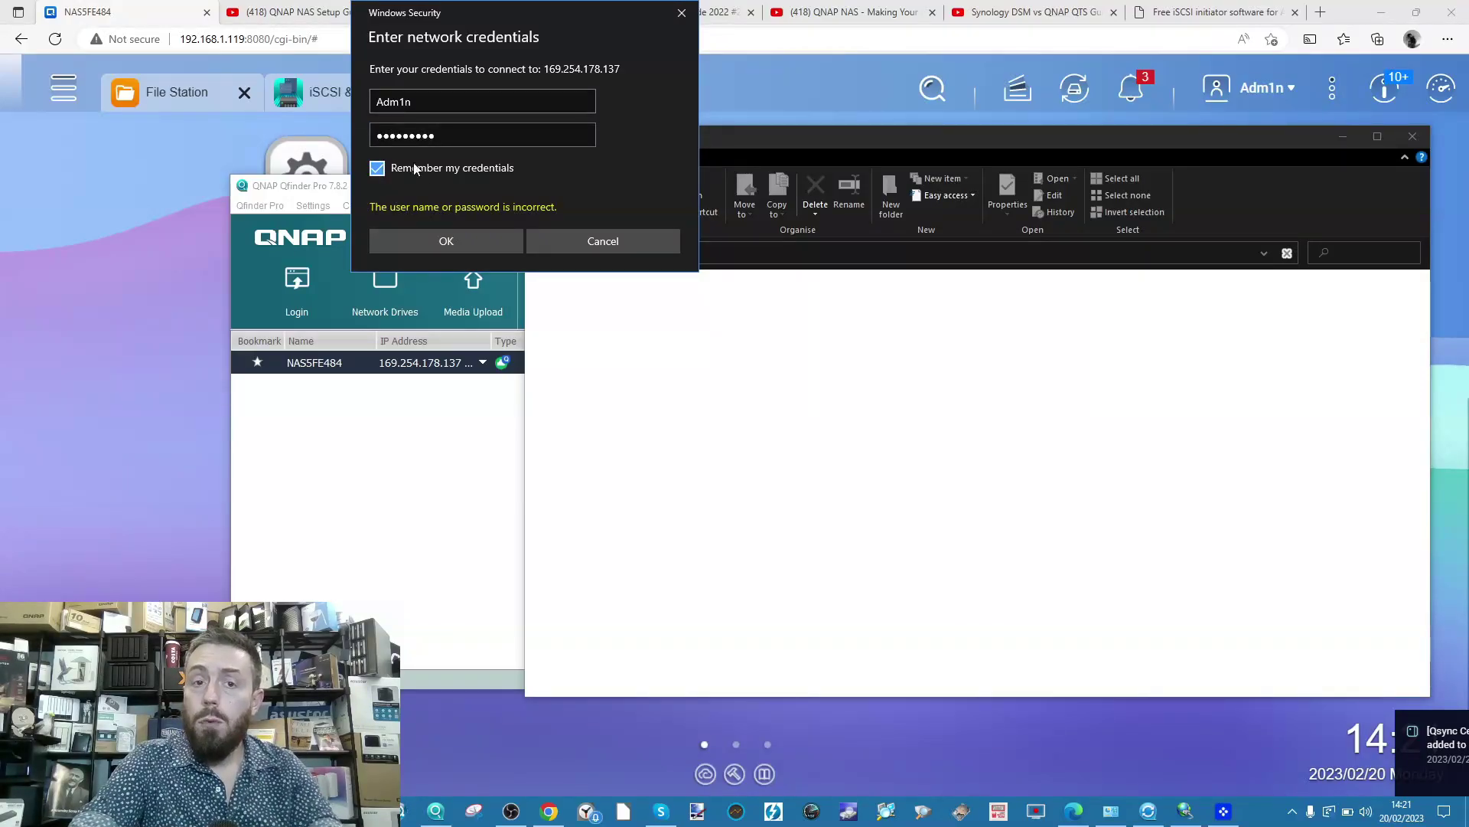
{"action": "left_click", "coordinate": [434, 244]}
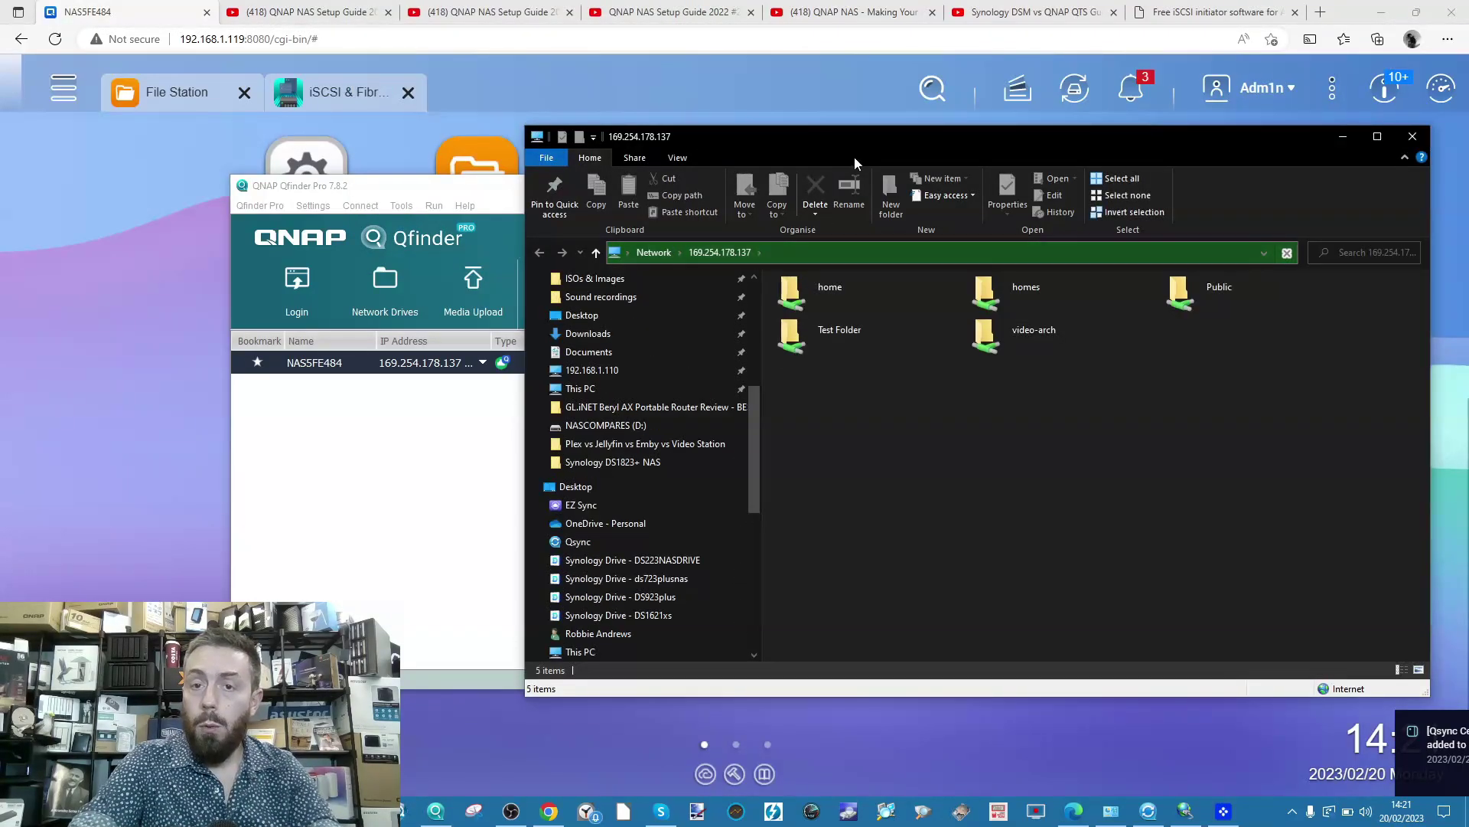
Step: In File Station, expand DataVol1 and browse the home, homes and Public folders
{"action": "left_click_drag", "start_coordinate": [866, 140], "coordinate": [729, 114]}
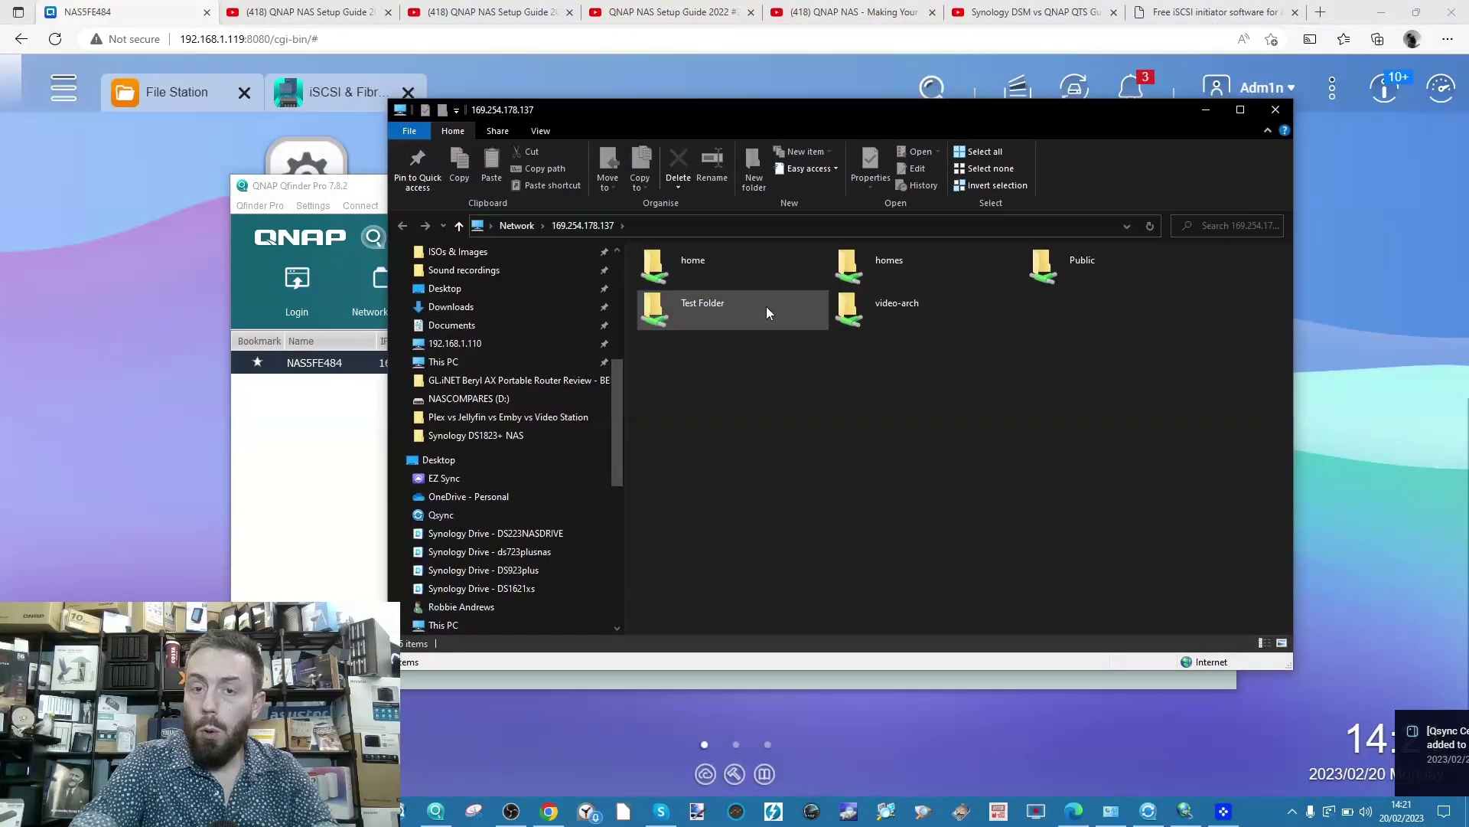
{"action": "left_click", "coordinate": [153, 94]}
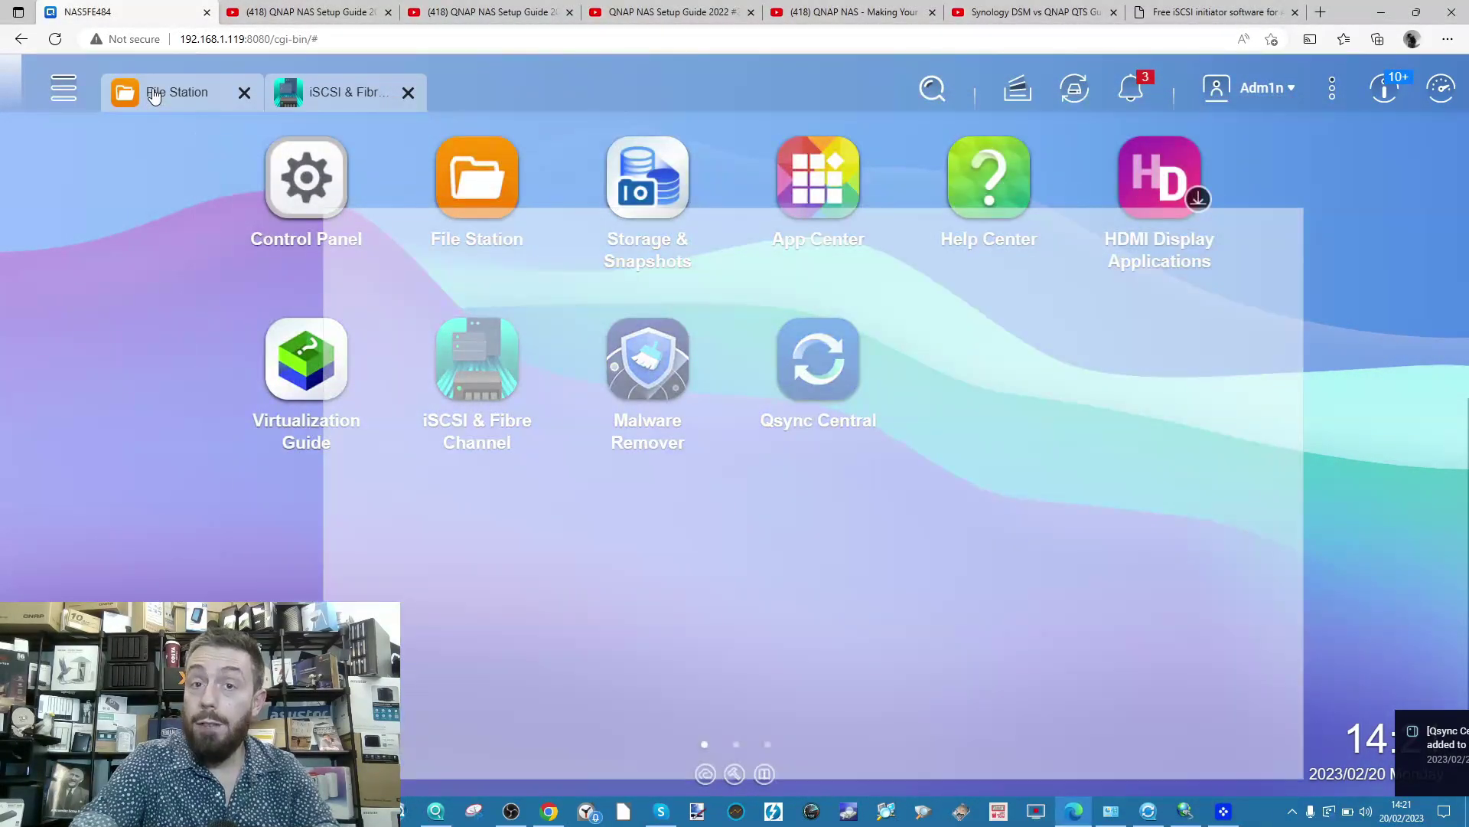
{"action": "left_click", "coordinate": [153, 93]}
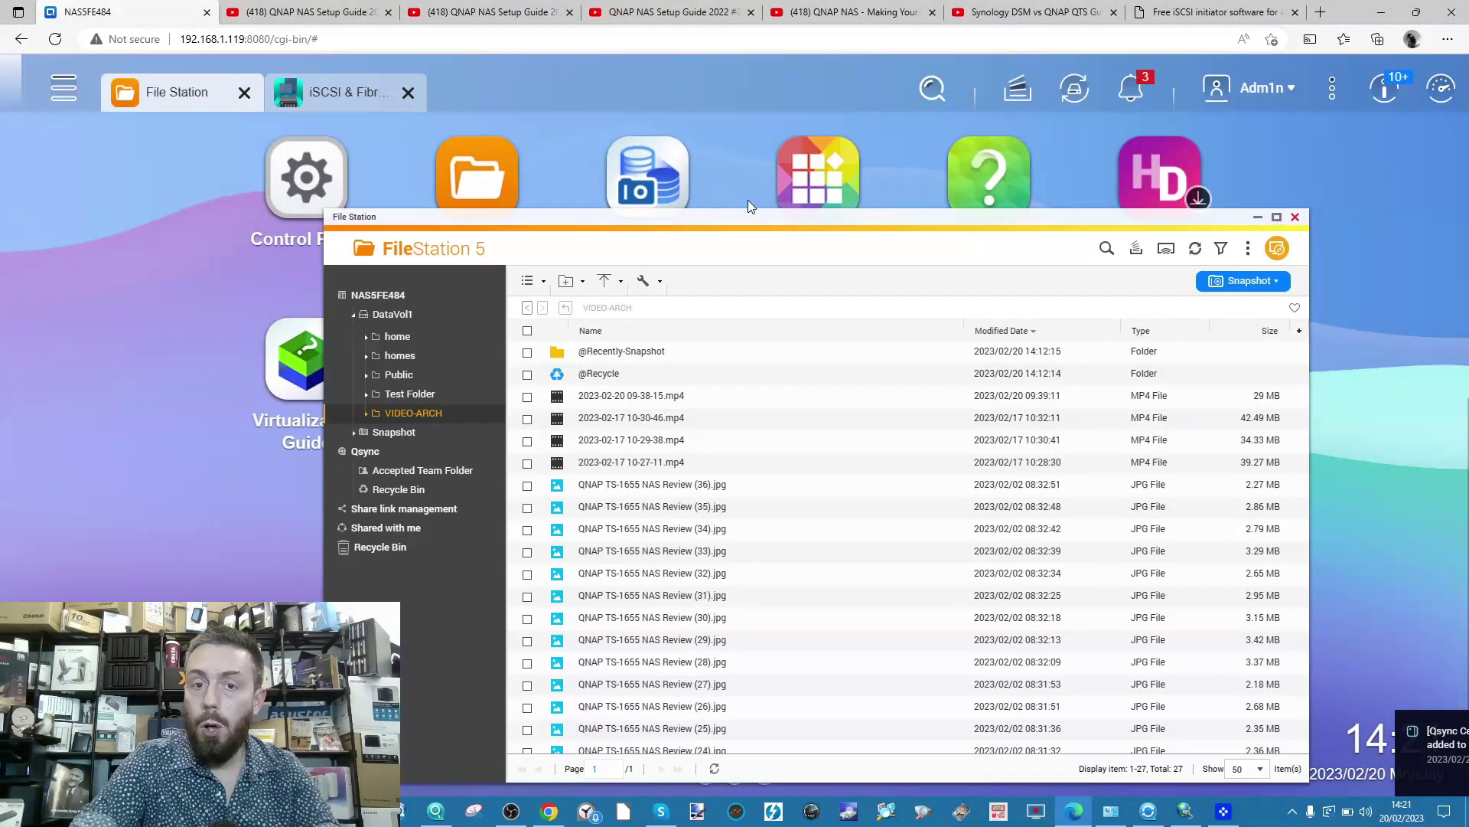
{"action": "double_click", "coordinate": [391, 315]}
{"action": "double_click", "coordinate": [391, 315]}
{"action": "left_click", "coordinate": [397, 337]}
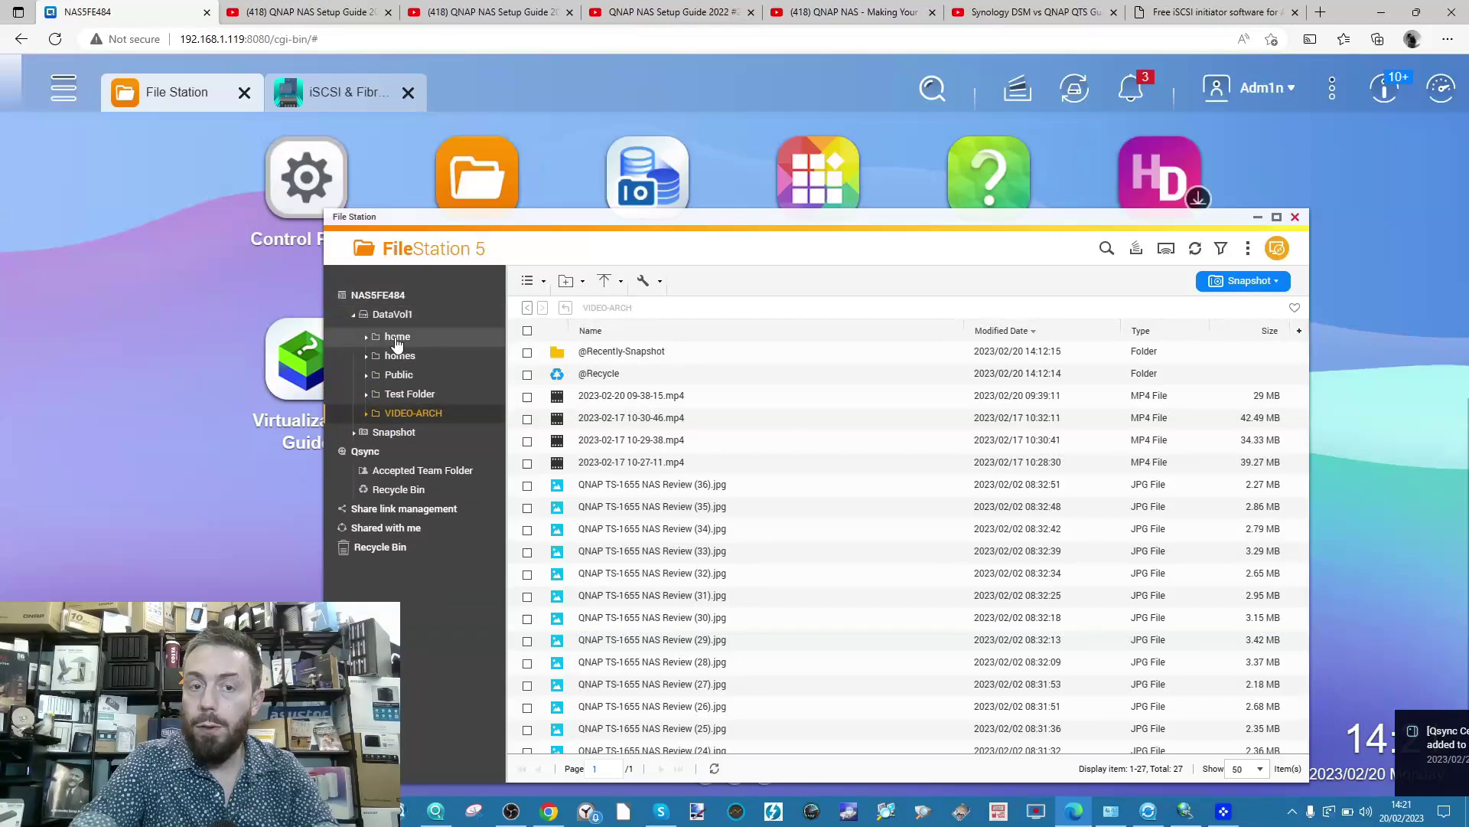
{"action": "left_click", "coordinate": [399, 356]}
{"action": "left_click", "coordinate": [399, 375]}
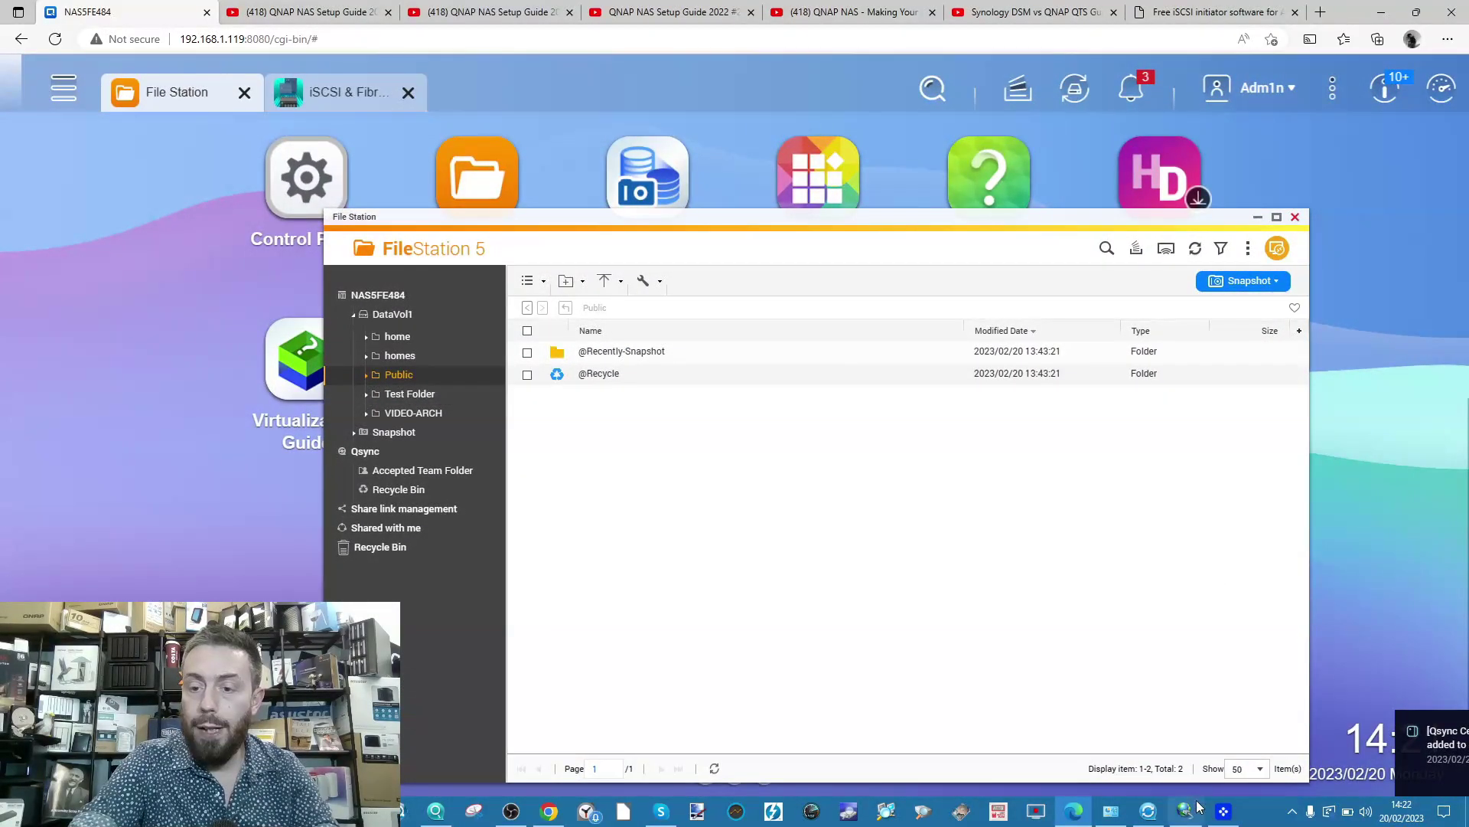
Step: Open the video-arch folder in File Explorer and show its files as extra large icons
{"action": "left_click", "coordinate": [434, 818]}
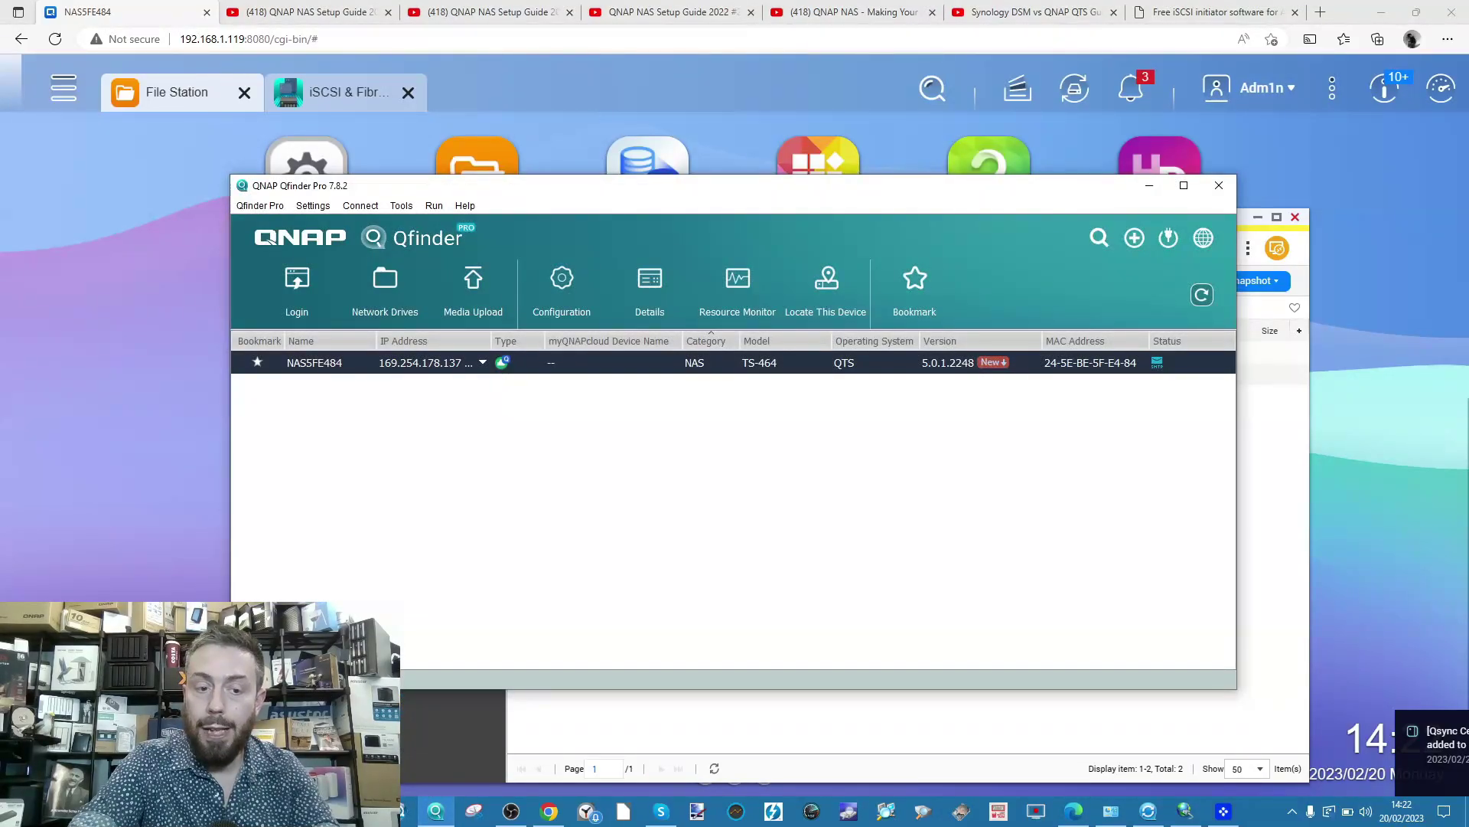
{"action": "key", "text": "alt+Tab"}
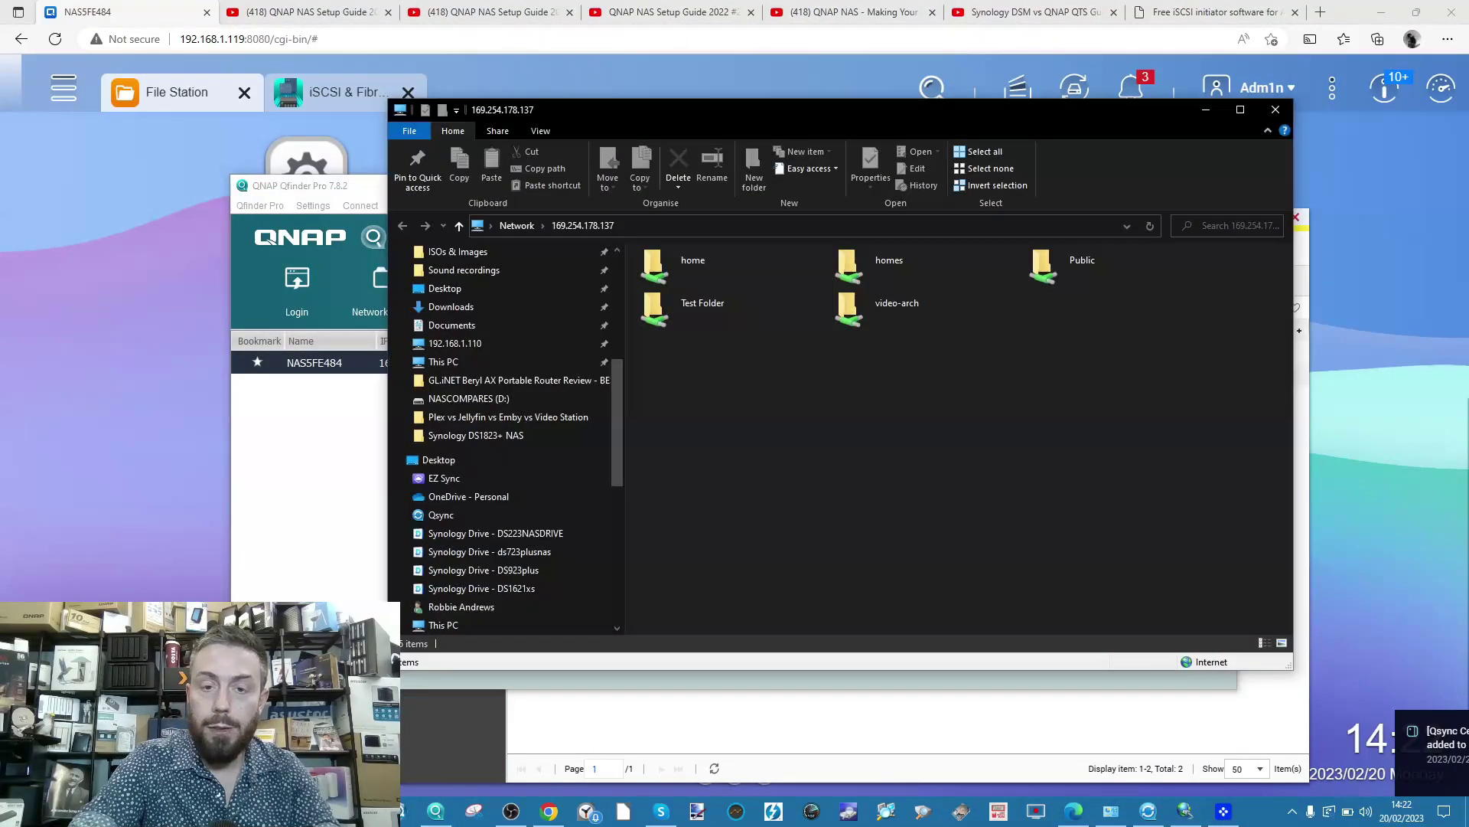
{"action": "double_click", "coordinate": [888, 303]}
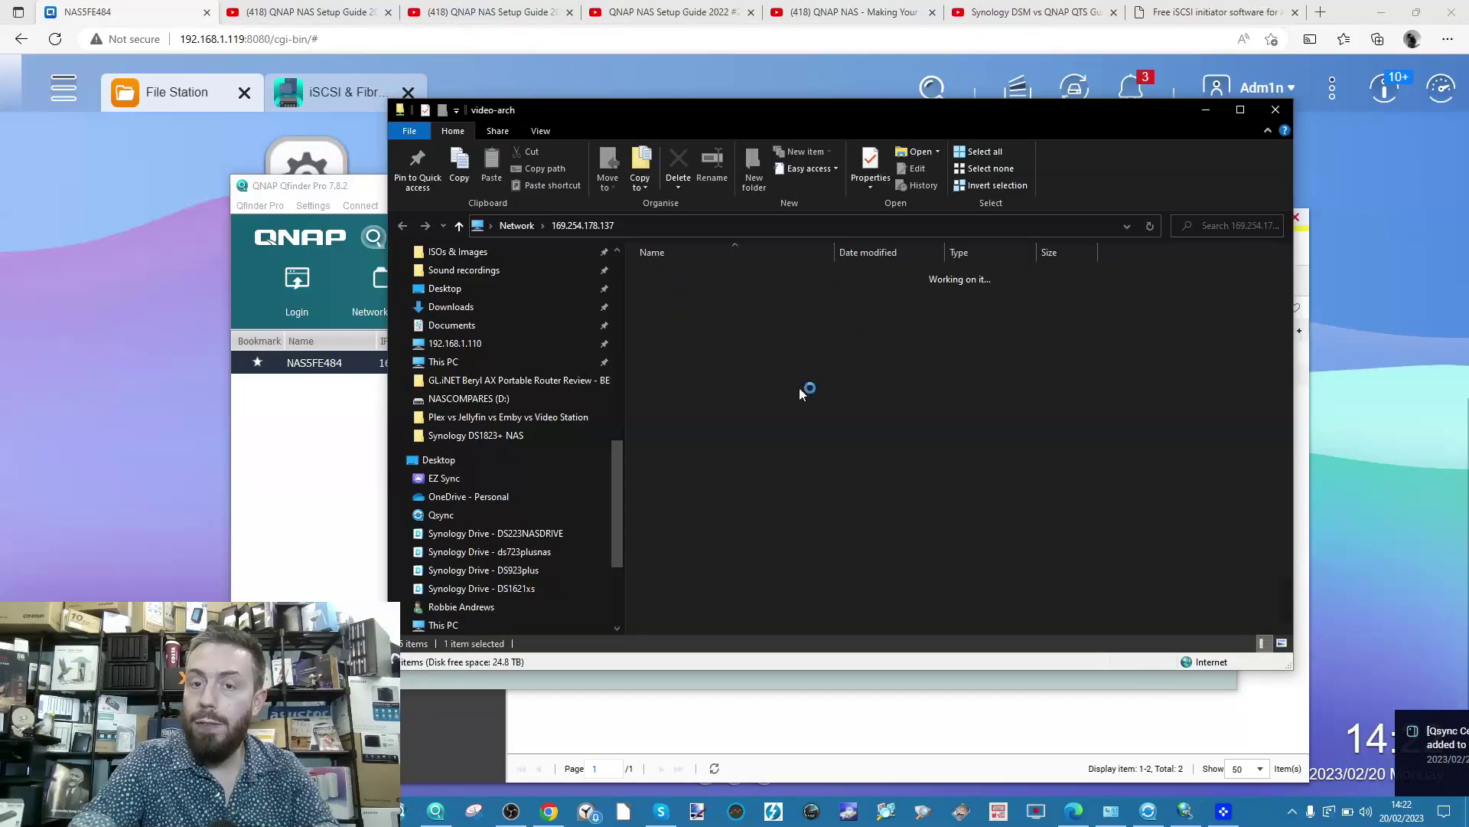
{"action": "left_click", "coordinate": [539, 131]}
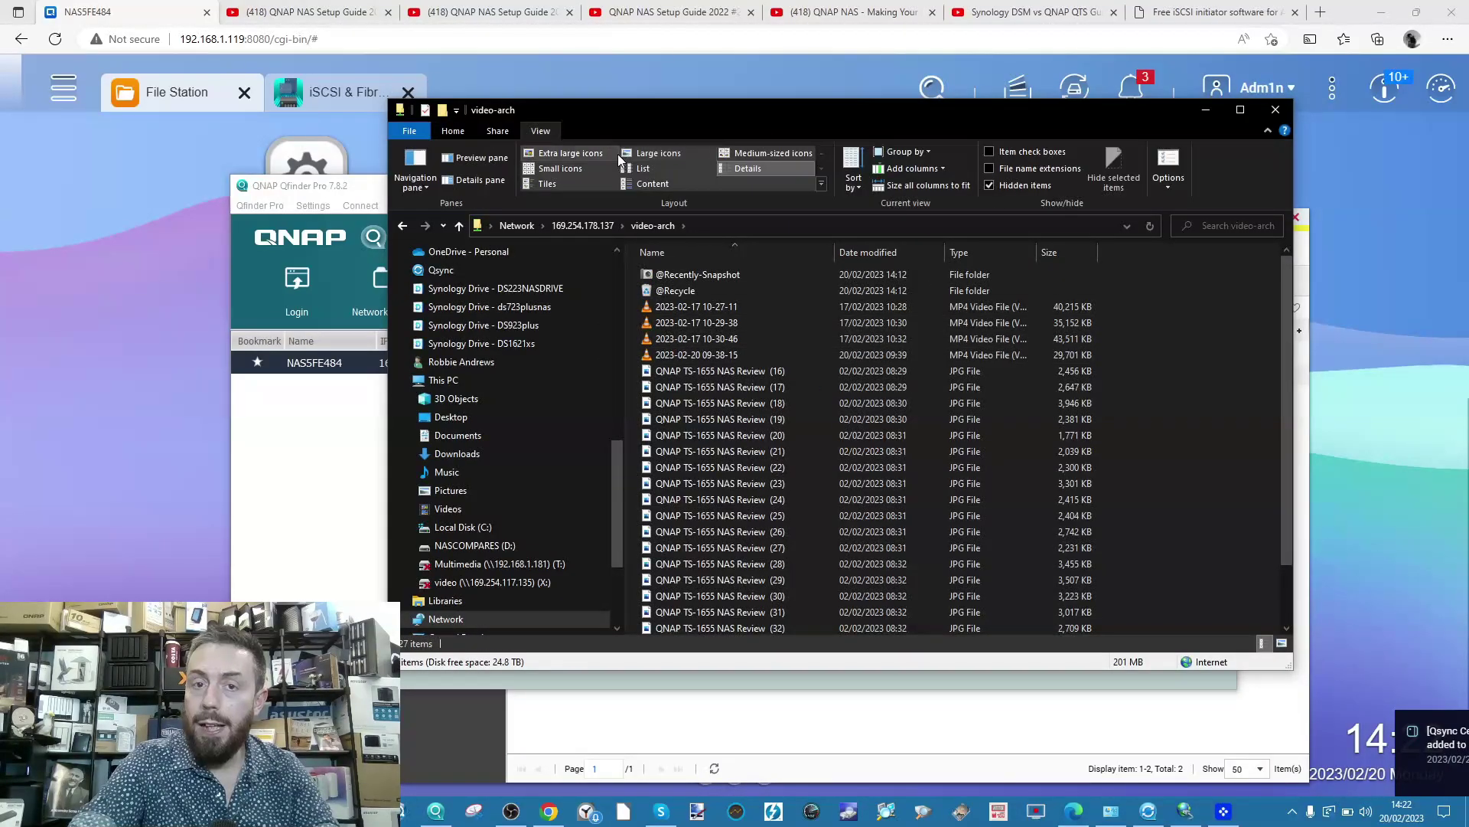
{"action": "left_click", "coordinate": [567, 152]}
{"action": "scroll", "coordinate": [851, 286], "scroll_direction": "down", "scroll_amount": 3}
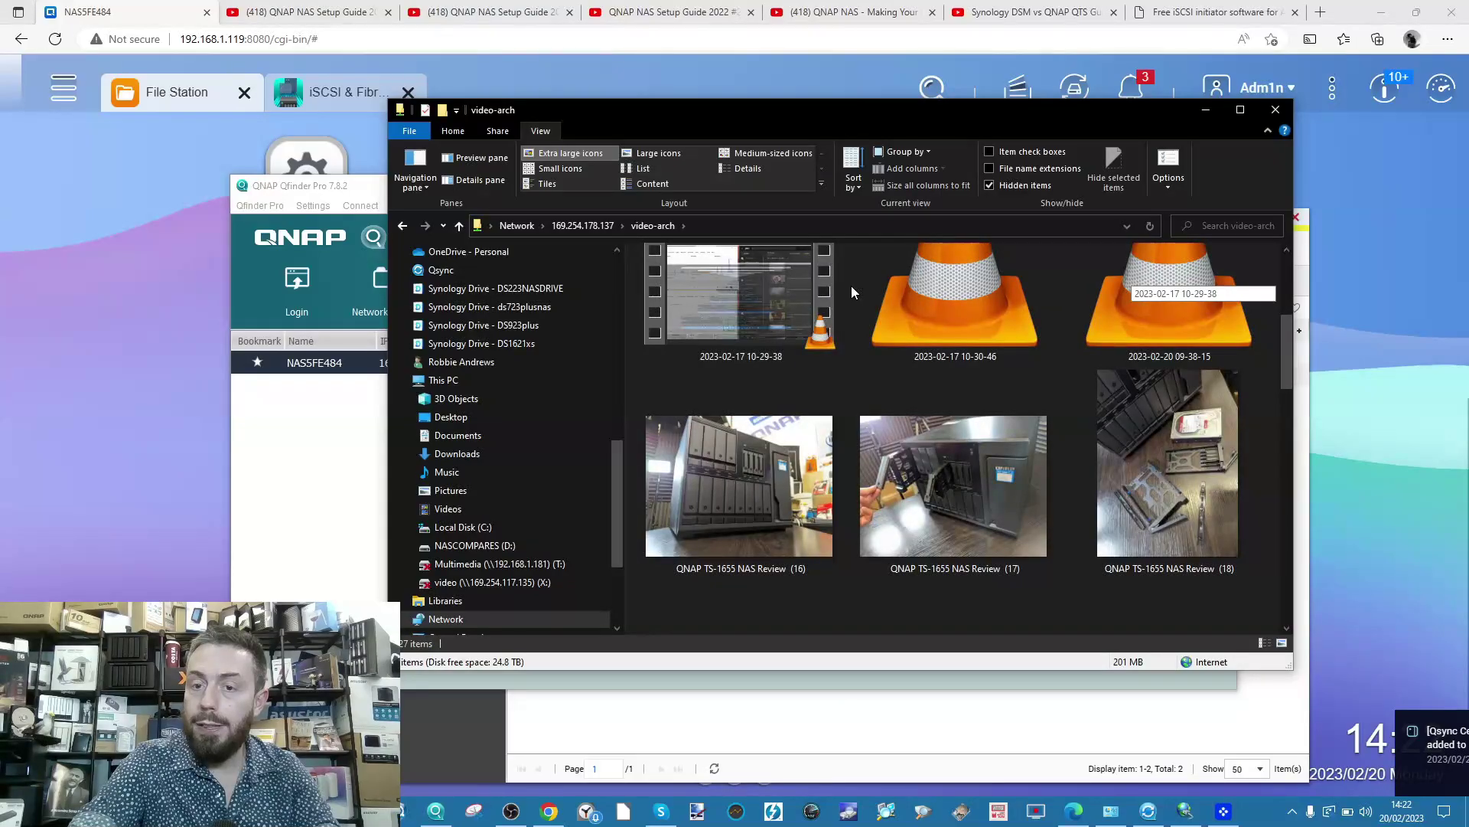
{"action": "scroll", "coordinate": [851, 287], "scroll_direction": "down", "scroll_amount": 6}
{"action": "scroll", "coordinate": [851, 287], "scroll_direction": "up", "scroll_amount": 10}
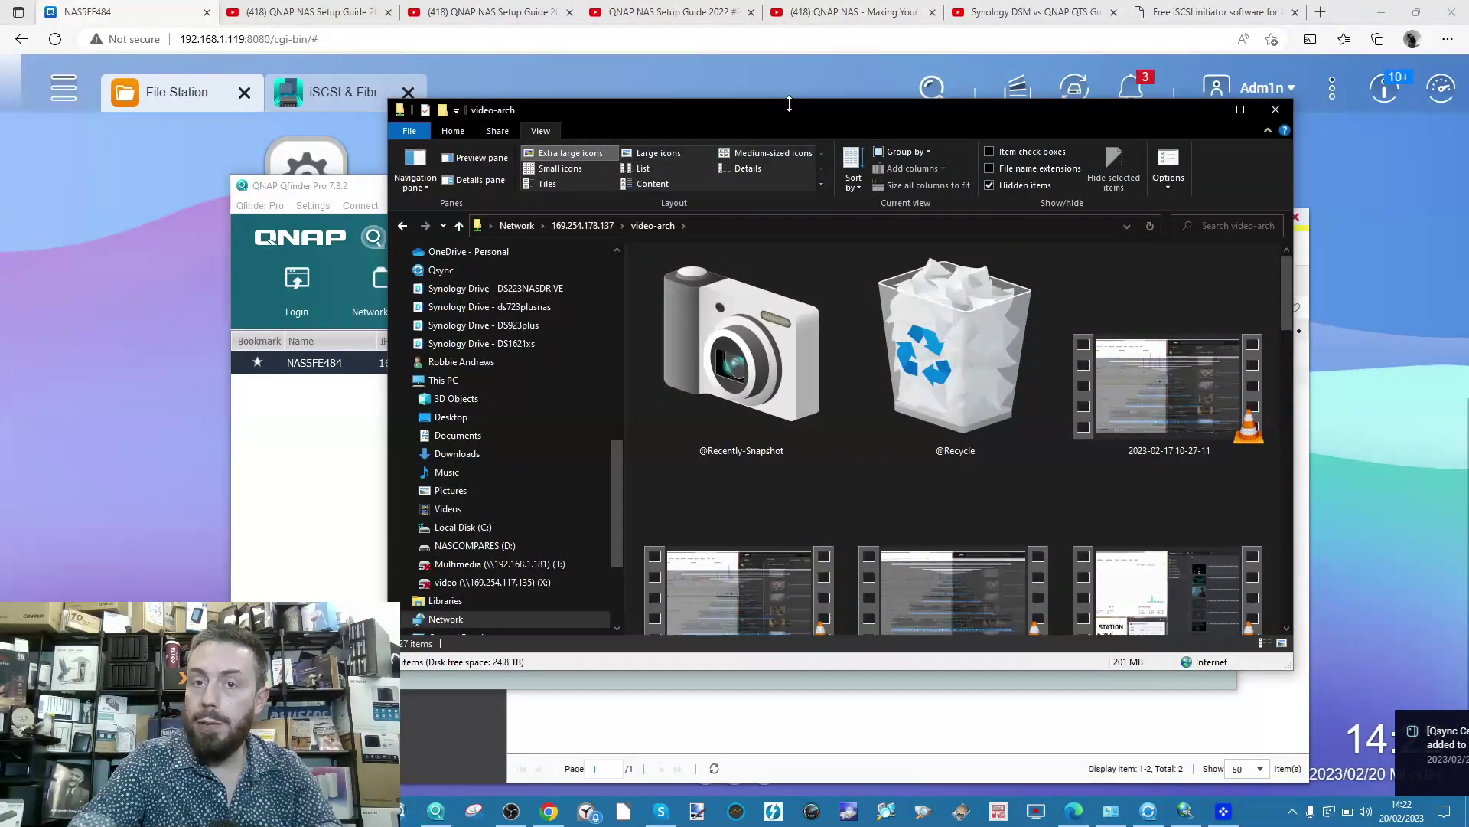
Step: Go back to the 169.254.178.137 share and bring up video-arch's context menu
{"action": "left_click_drag", "start_coordinate": [788, 108], "coordinate": [787, 150]}
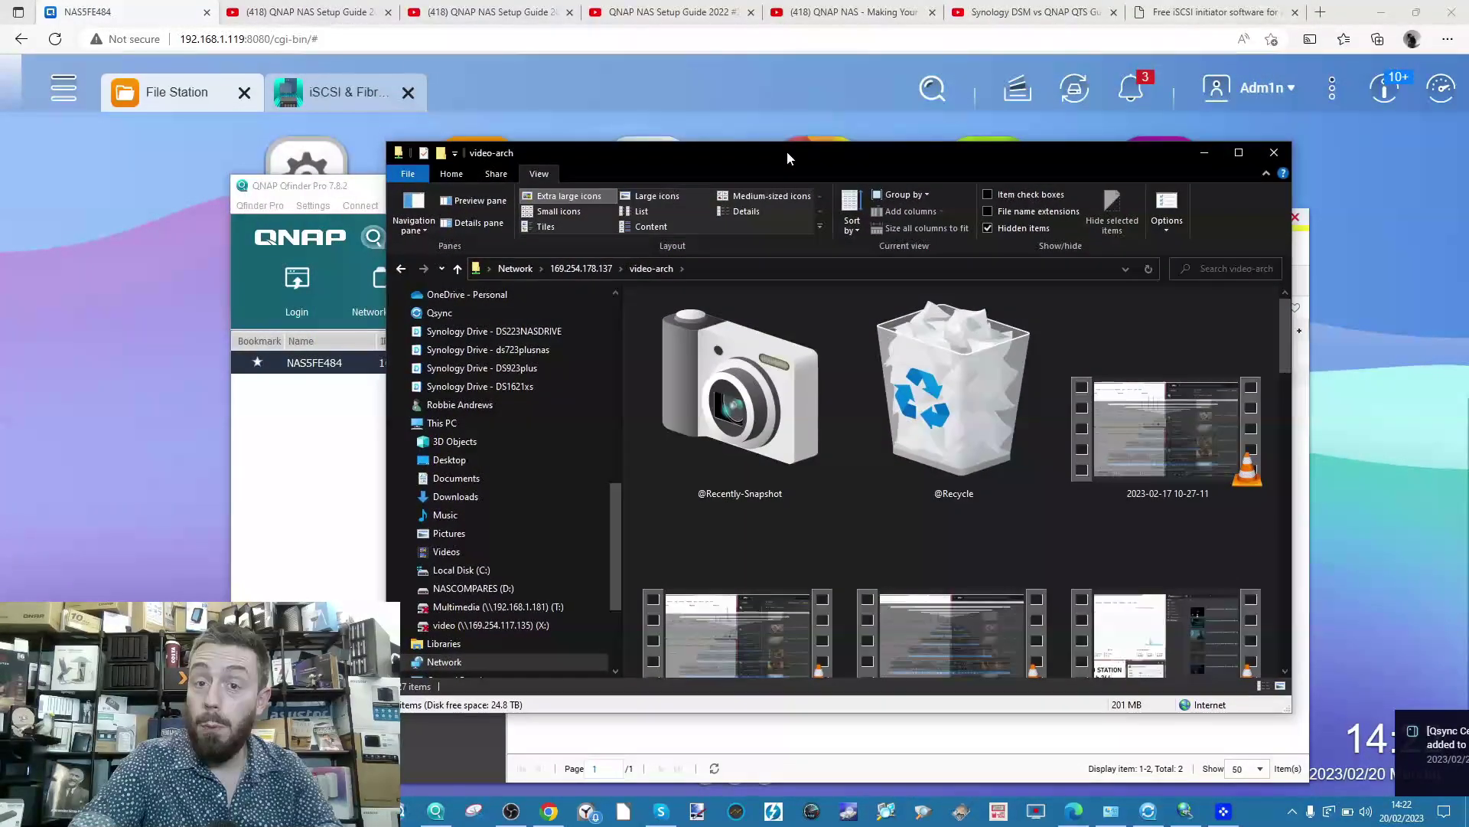
{"action": "left_click", "coordinate": [596, 268]}
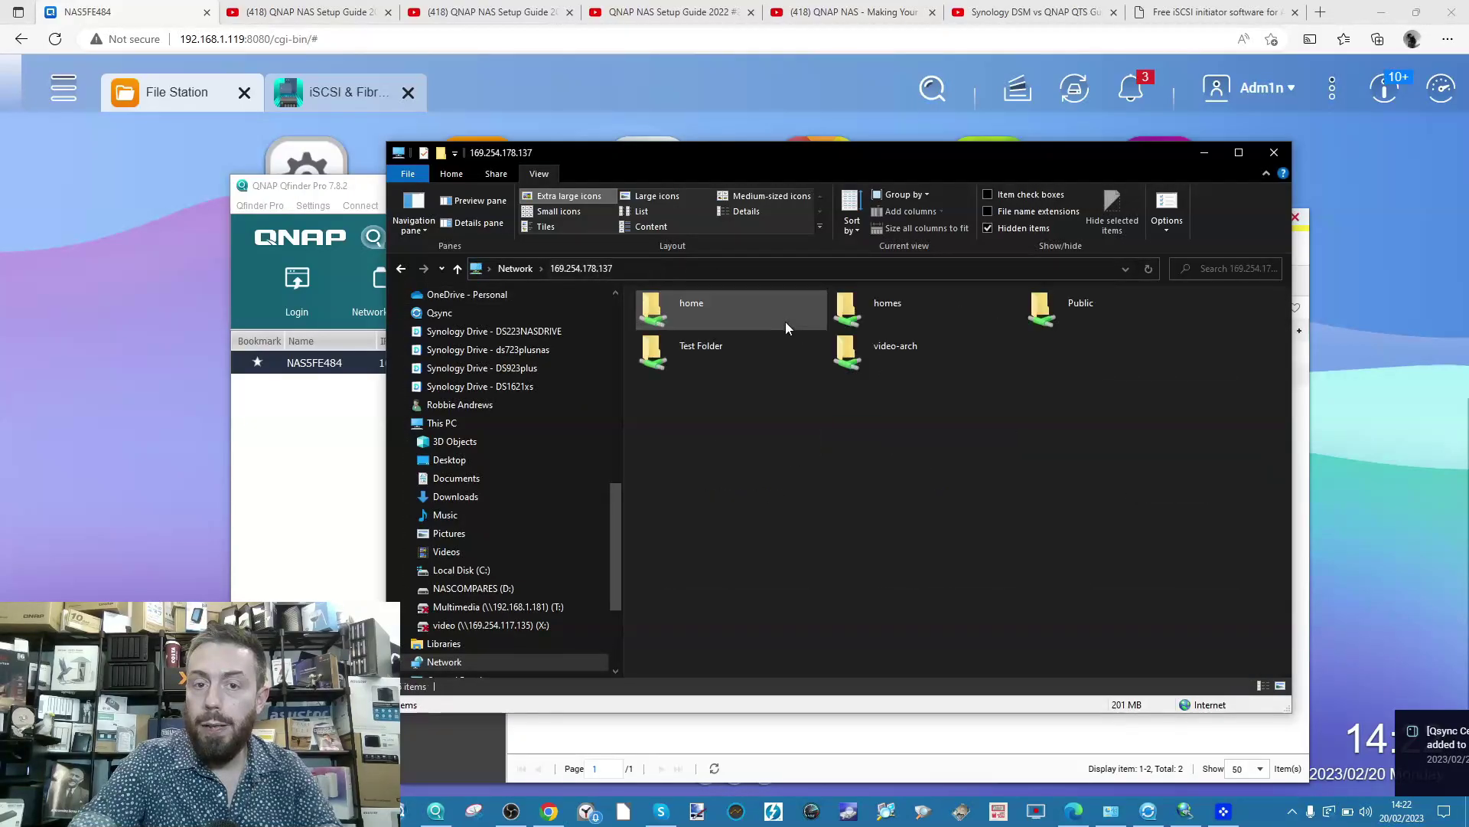
{"action": "right_click", "coordinate": [884, 357]}
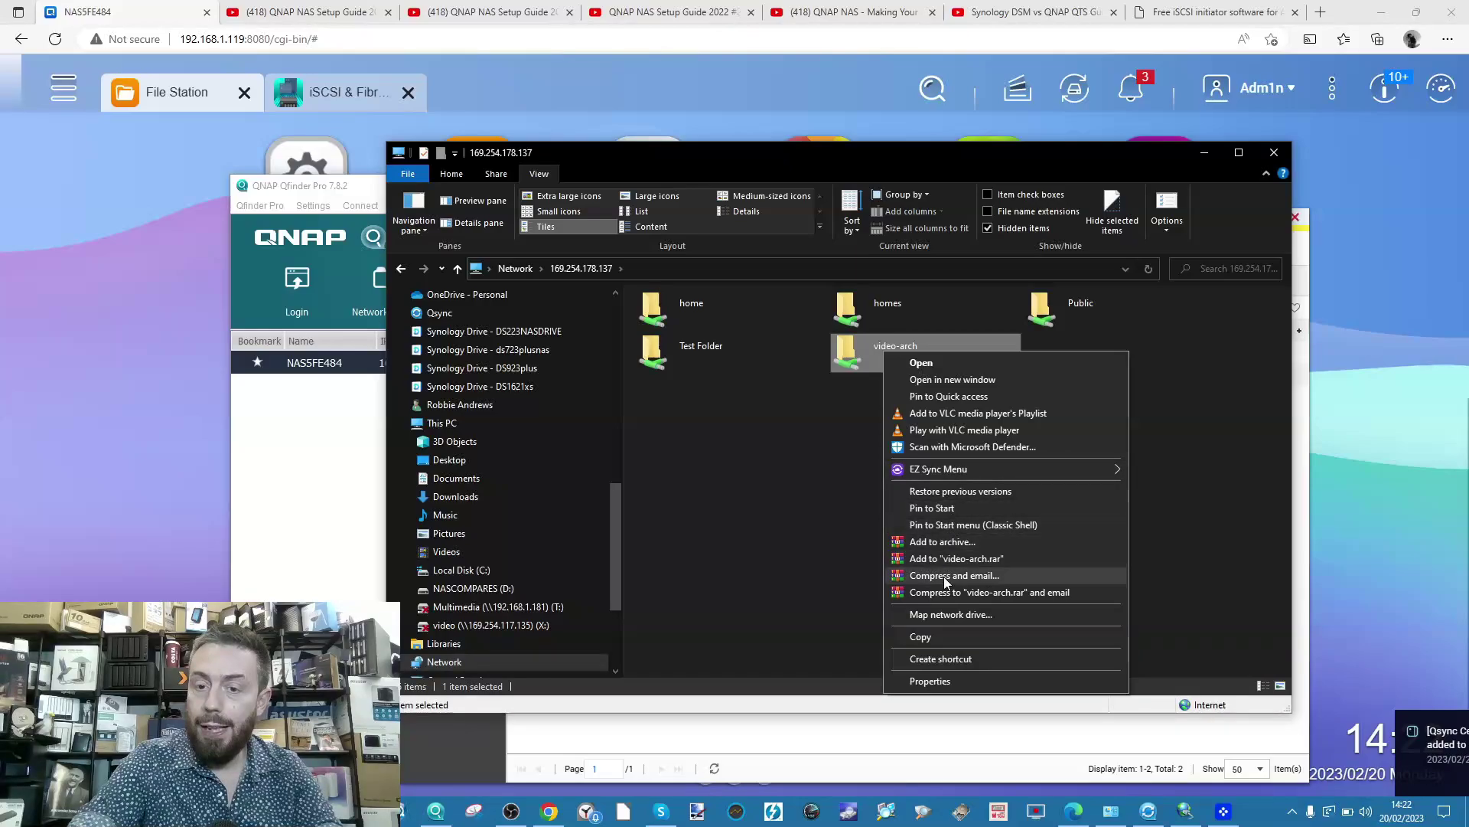
Step: Map video-arch as network drive Q: and check it under This PC
{"action": "left_click", "coordinate": [943, 612]}
{"action": "left_click", "coordinate": [704, 460]}
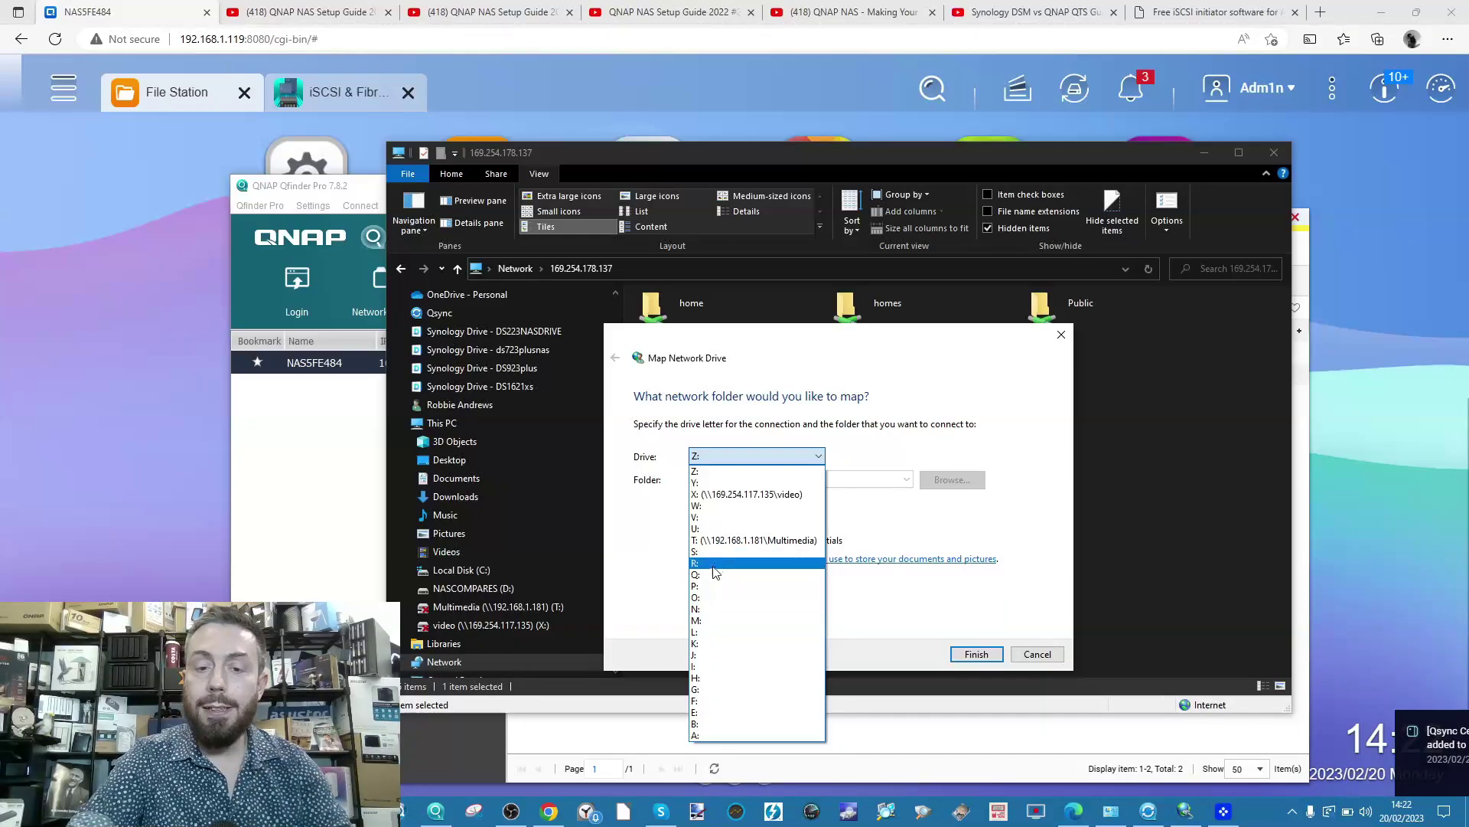
{"action": "left_click", "coordinate": [708, 575]}
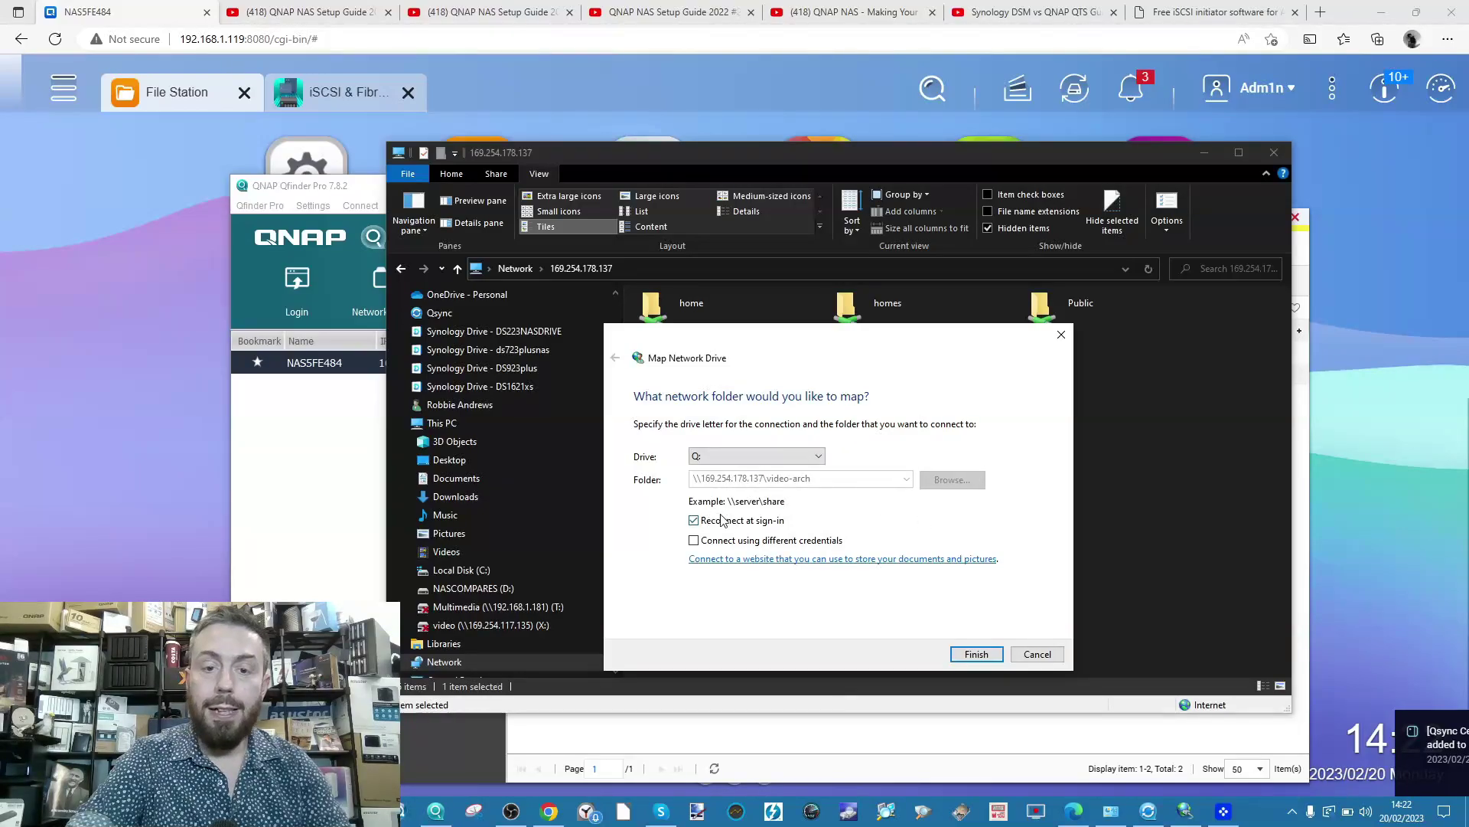
{"action": "left_click", "coordinate": [976, 653]}
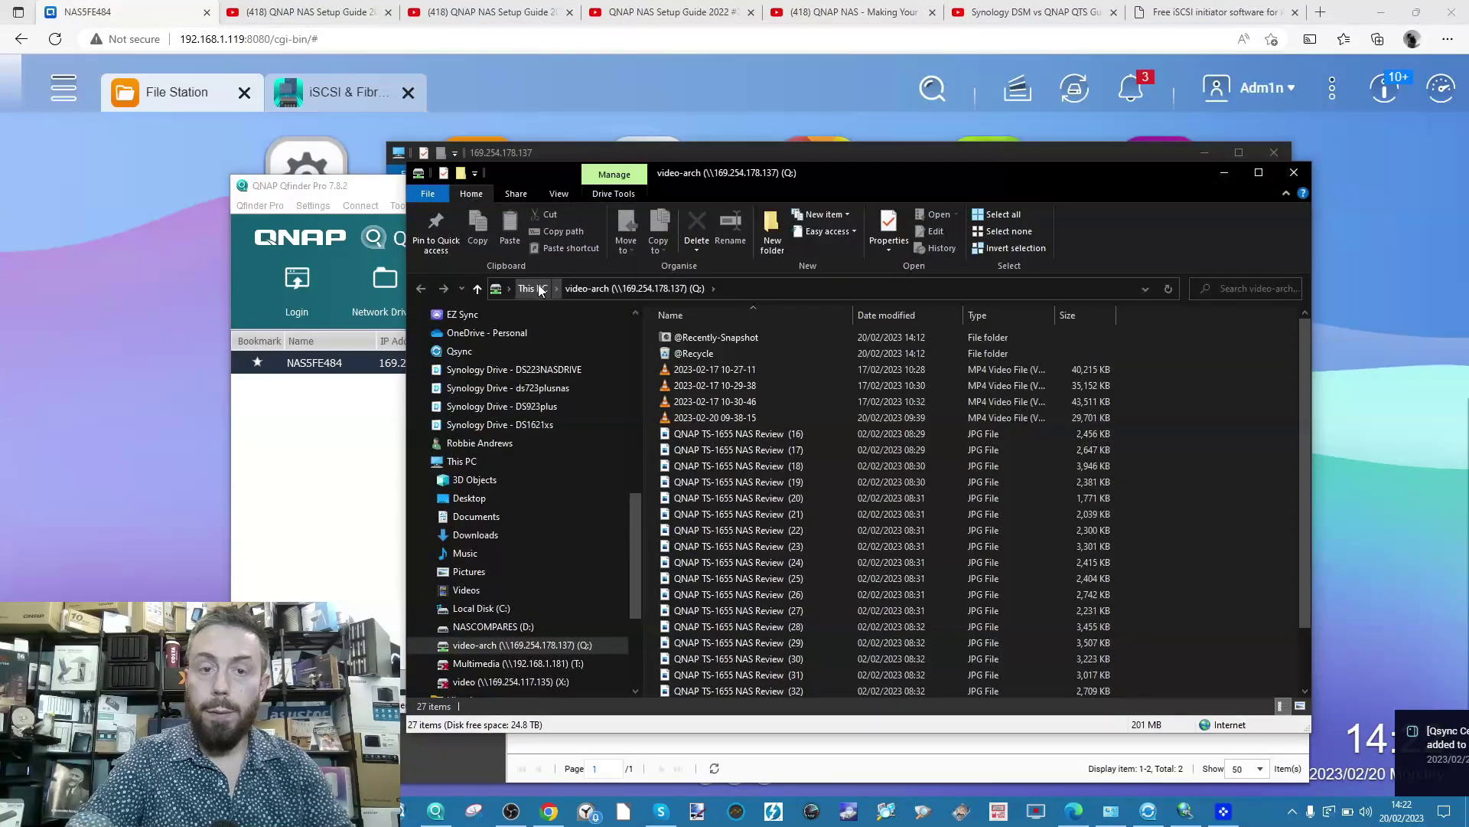
{"action": "left_click", "coordinate": [533, 288]}
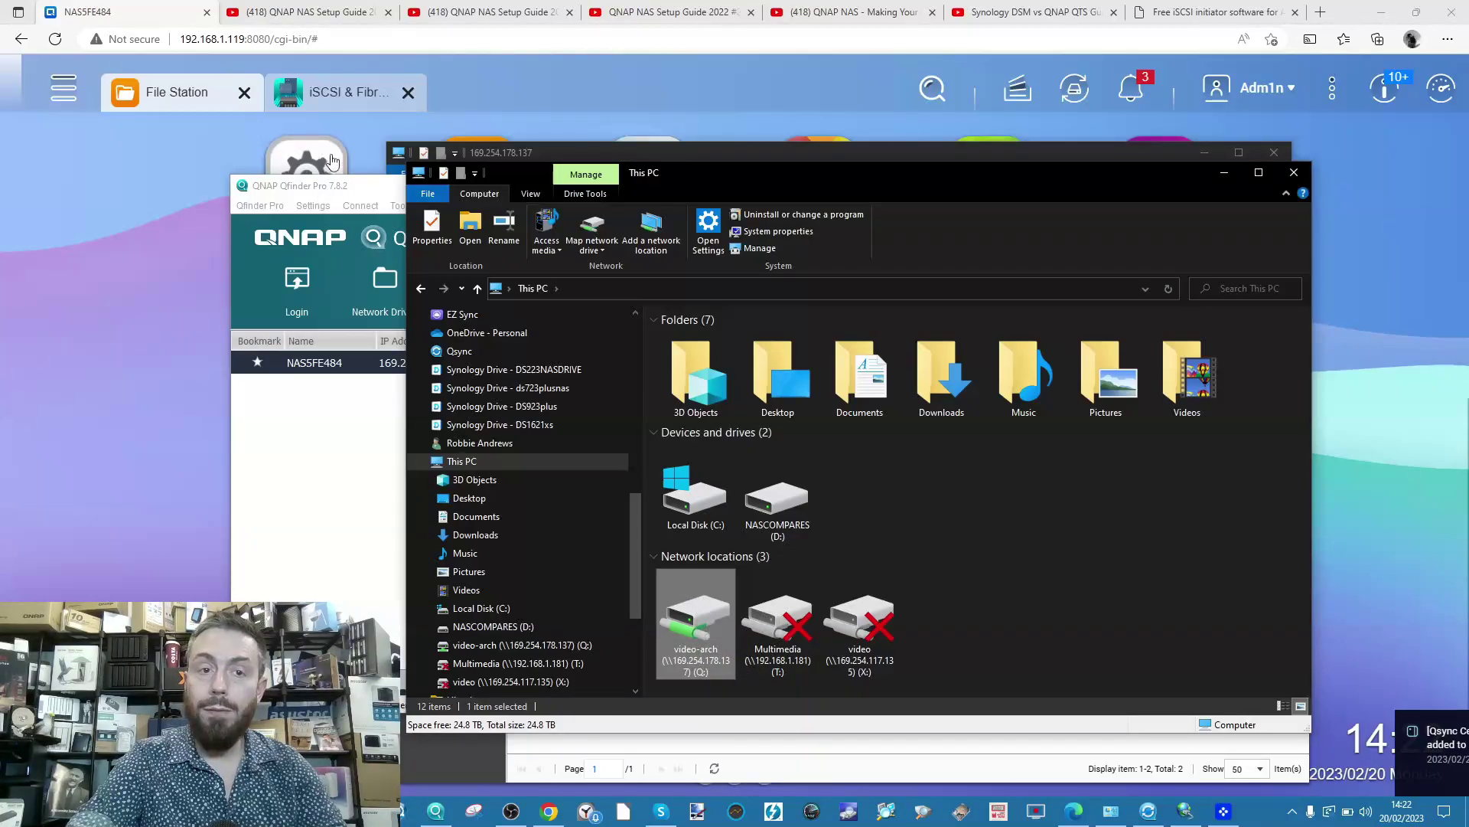
Step: Minimize Qfinder Pro, then hide and reopen the File Station window
{"action": "left_click", "coordinate": [321, 186]}
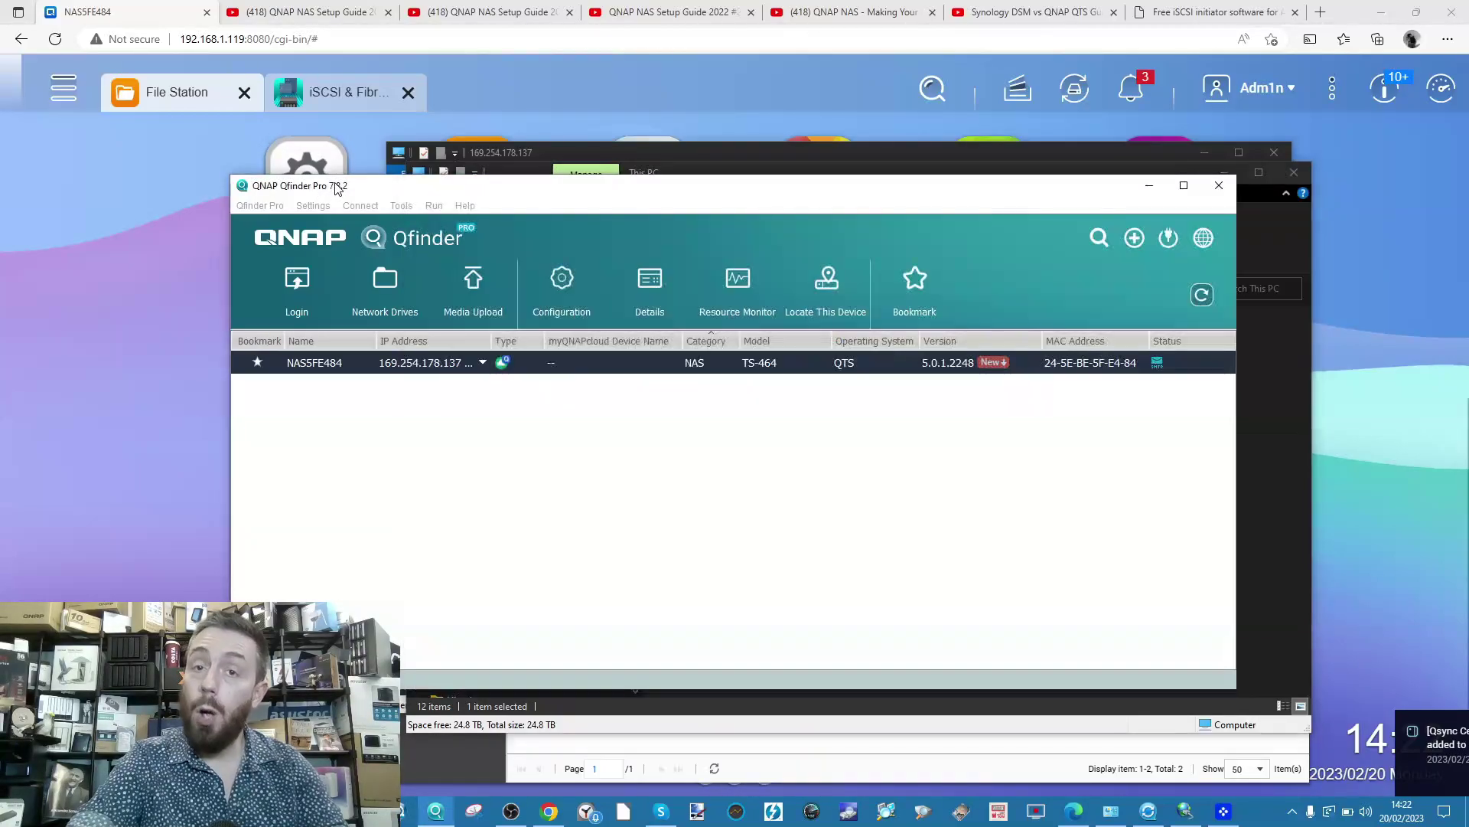
{"action": "left_click", "coordinate": [1149, 185]}
{"action": "left_click", "coordinate": [219, 113]}
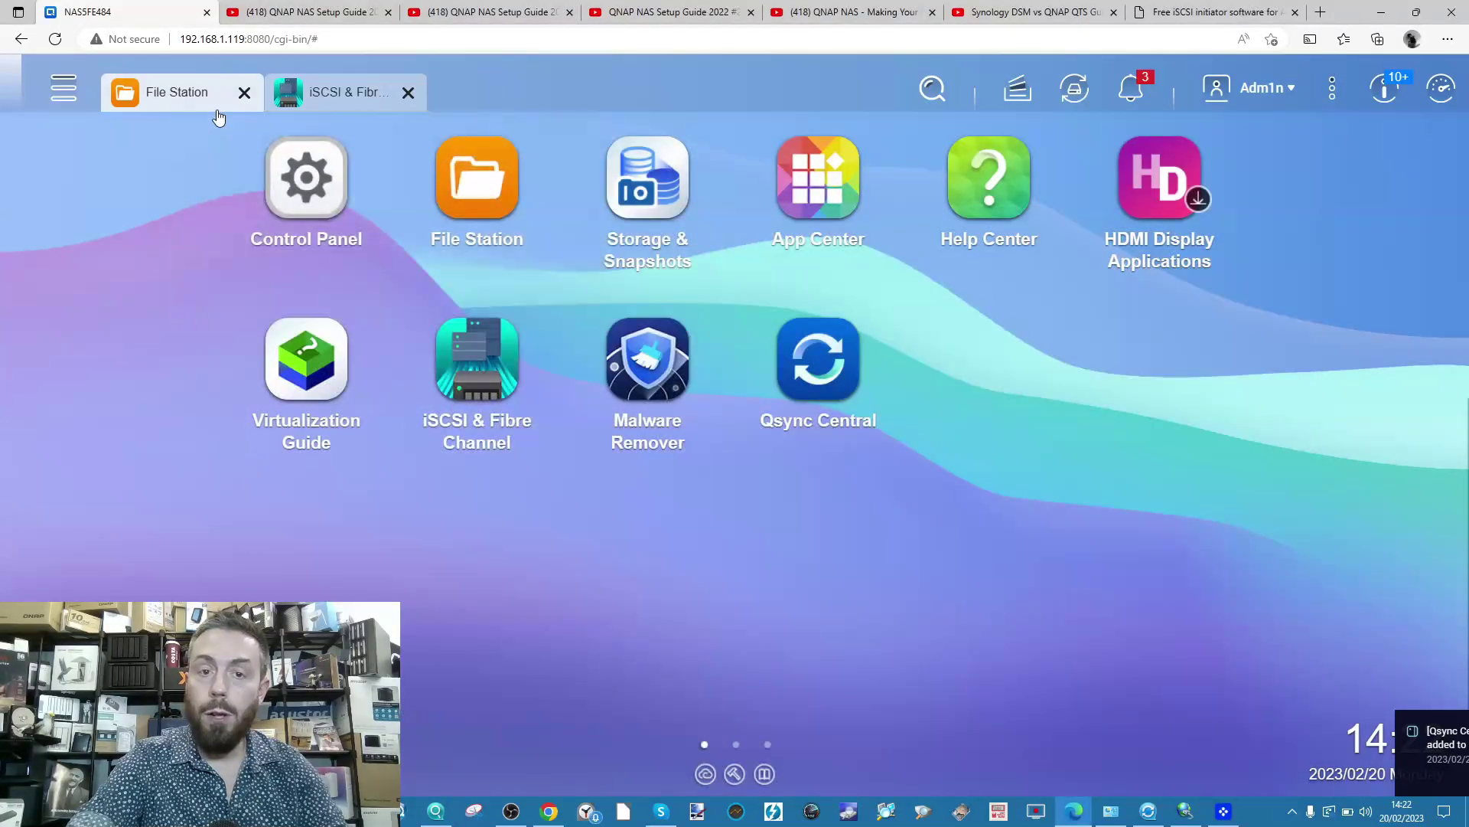
{"action": "left_click", "coordinate": [459, 265]}
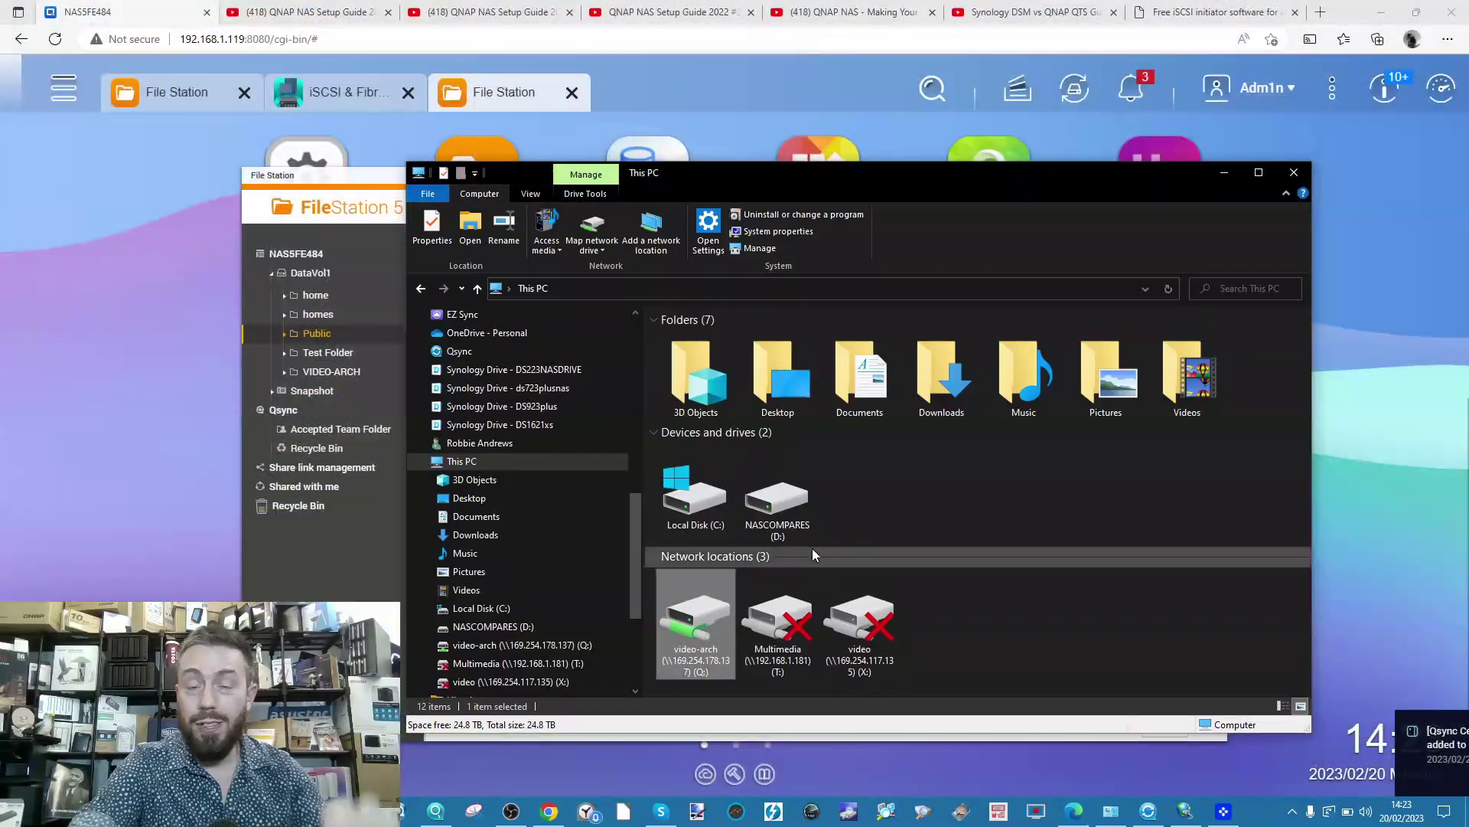
Step: Open the video-arch (Q:) drive to list its 27 files, then switch to Movavi Video Suite
{"action": "double_click", "coordinate": [704, 639]}
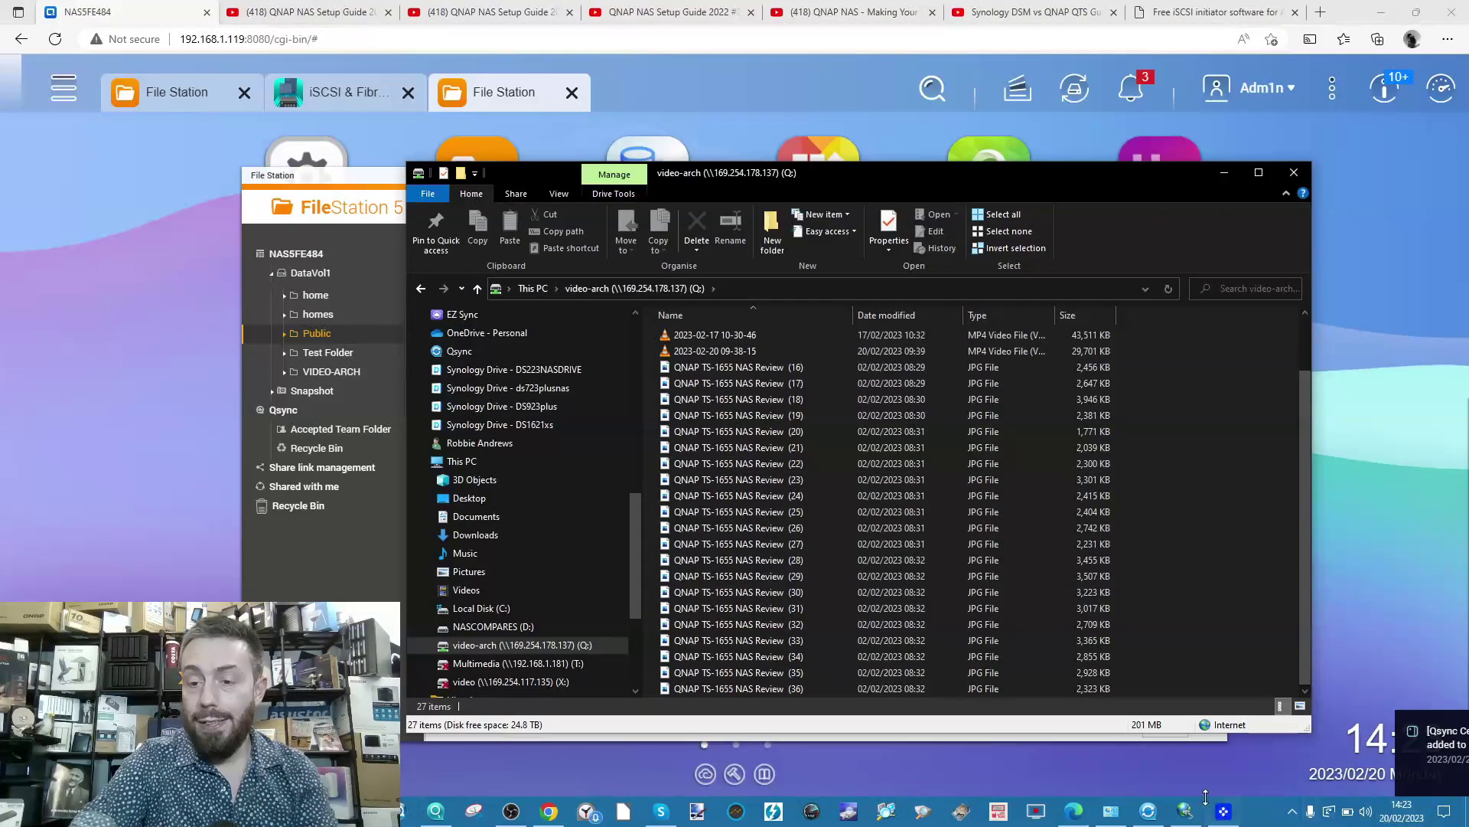
{"action": "left_click", "coordinate": [1223, 810]}
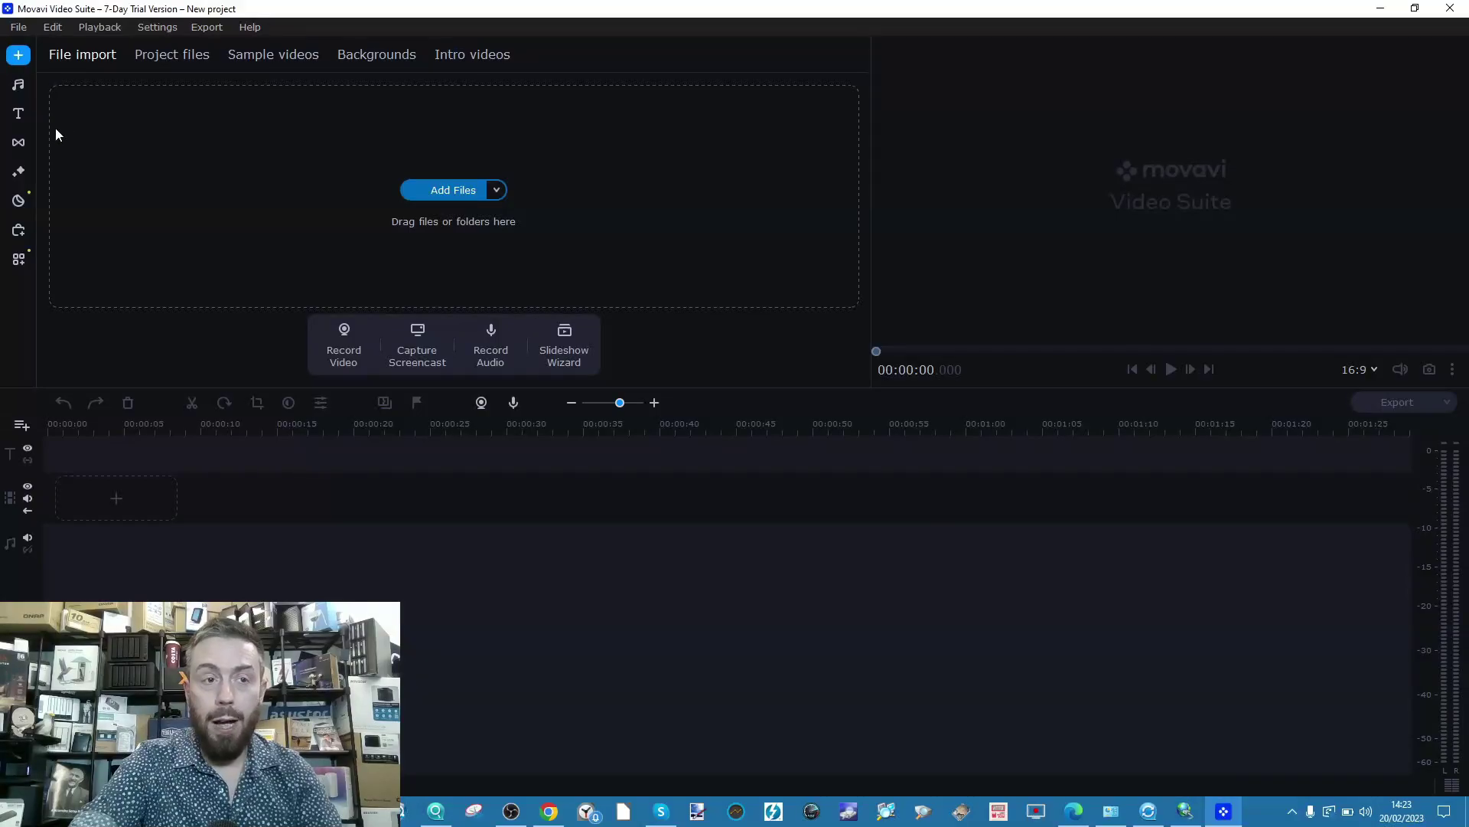
Step: Import the 2023-02-17 clips 10-27-11, 10-29-38 and 10-30-46 .mp4 from drive Q: into Movavi
{"action": "left_click", "coordinate": [19, 28]}
{"action": "left_click", "coordinate": [46, 53]}
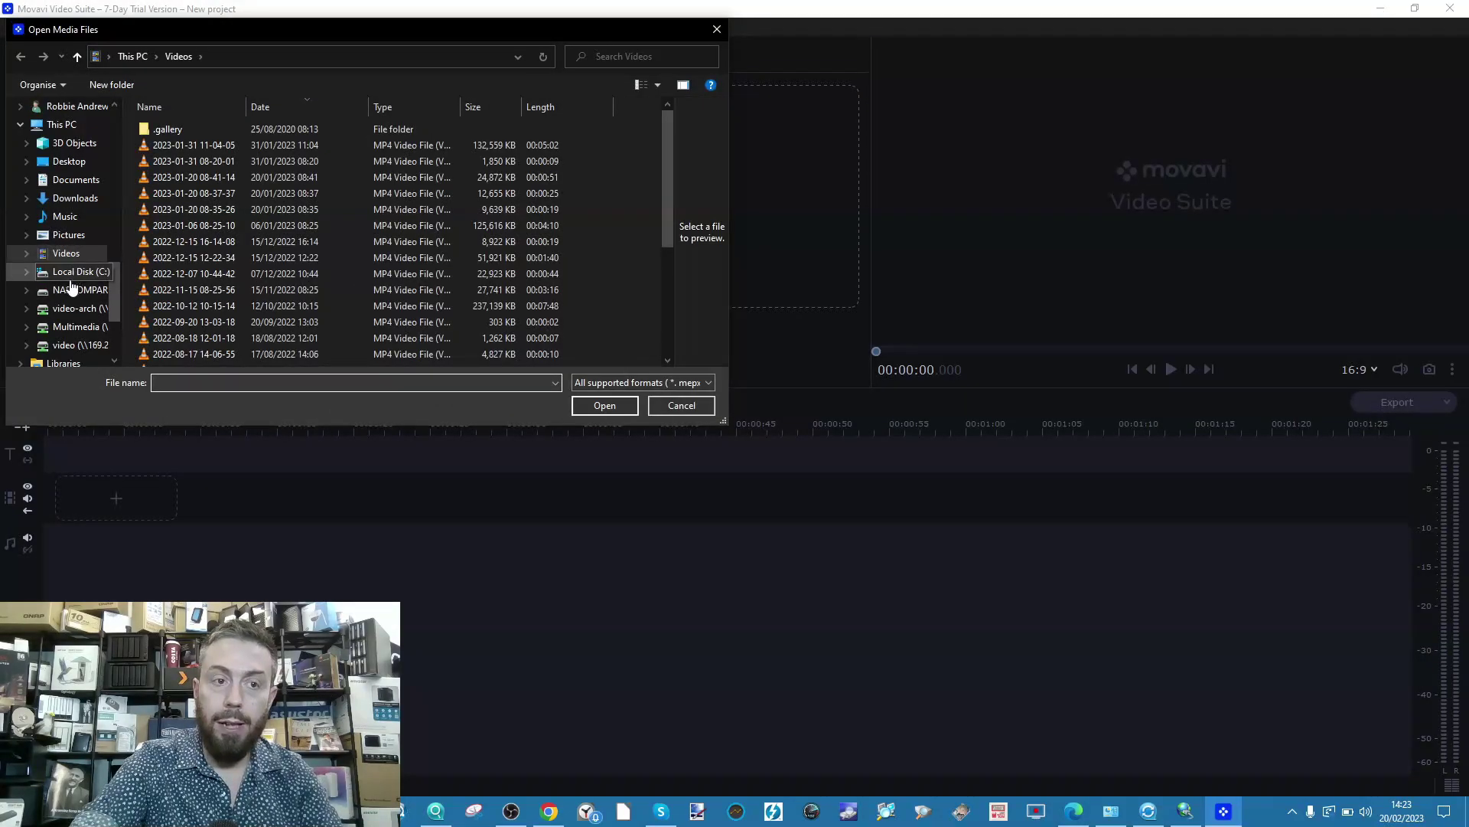
{"action": "left_click", "coordinate": [43, 127]}
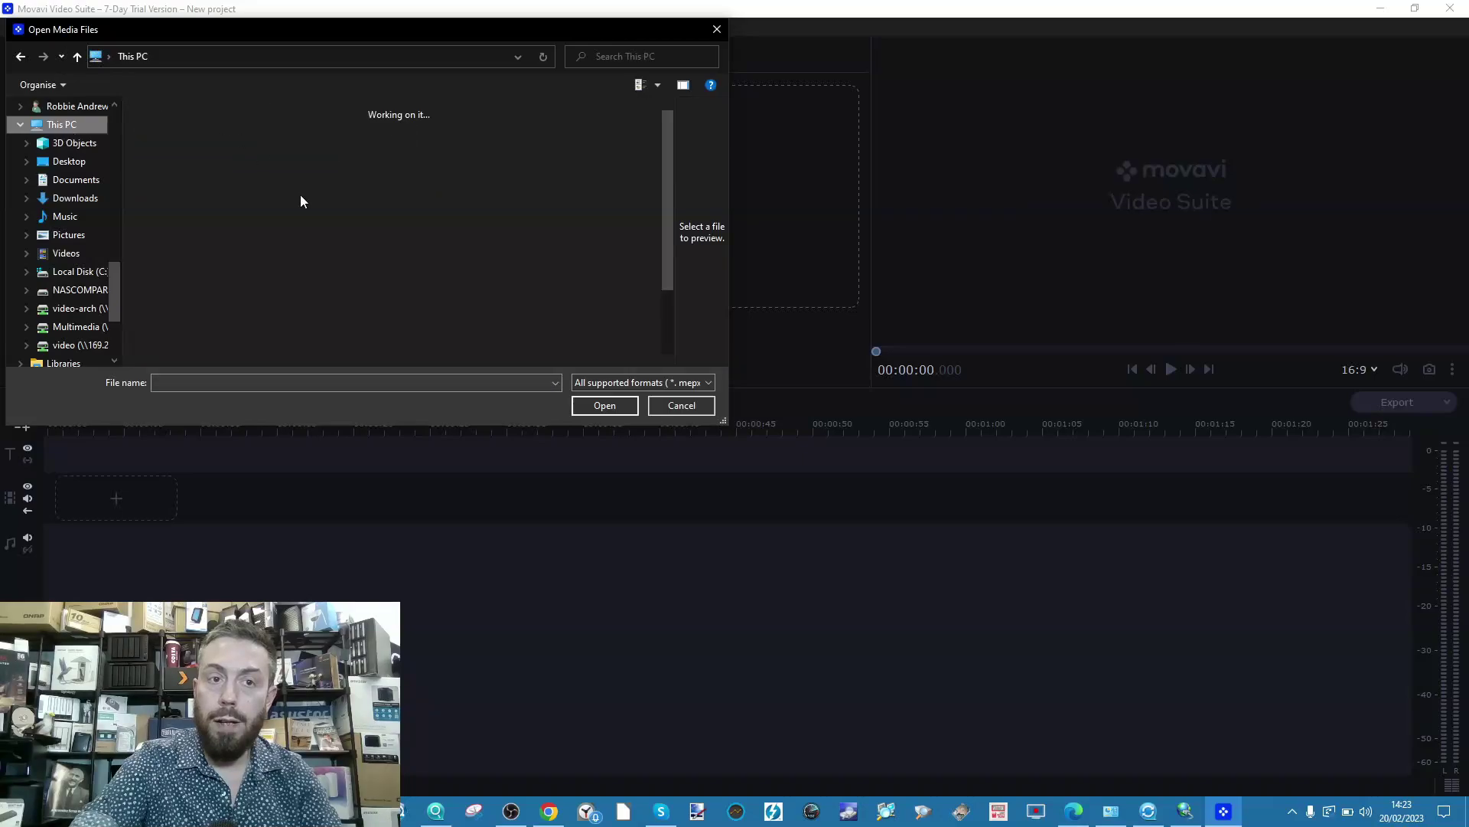
{"action": "scroll", "coordinate": [246, 294], "scroll_direction": "down", "scroll_amount": 2}
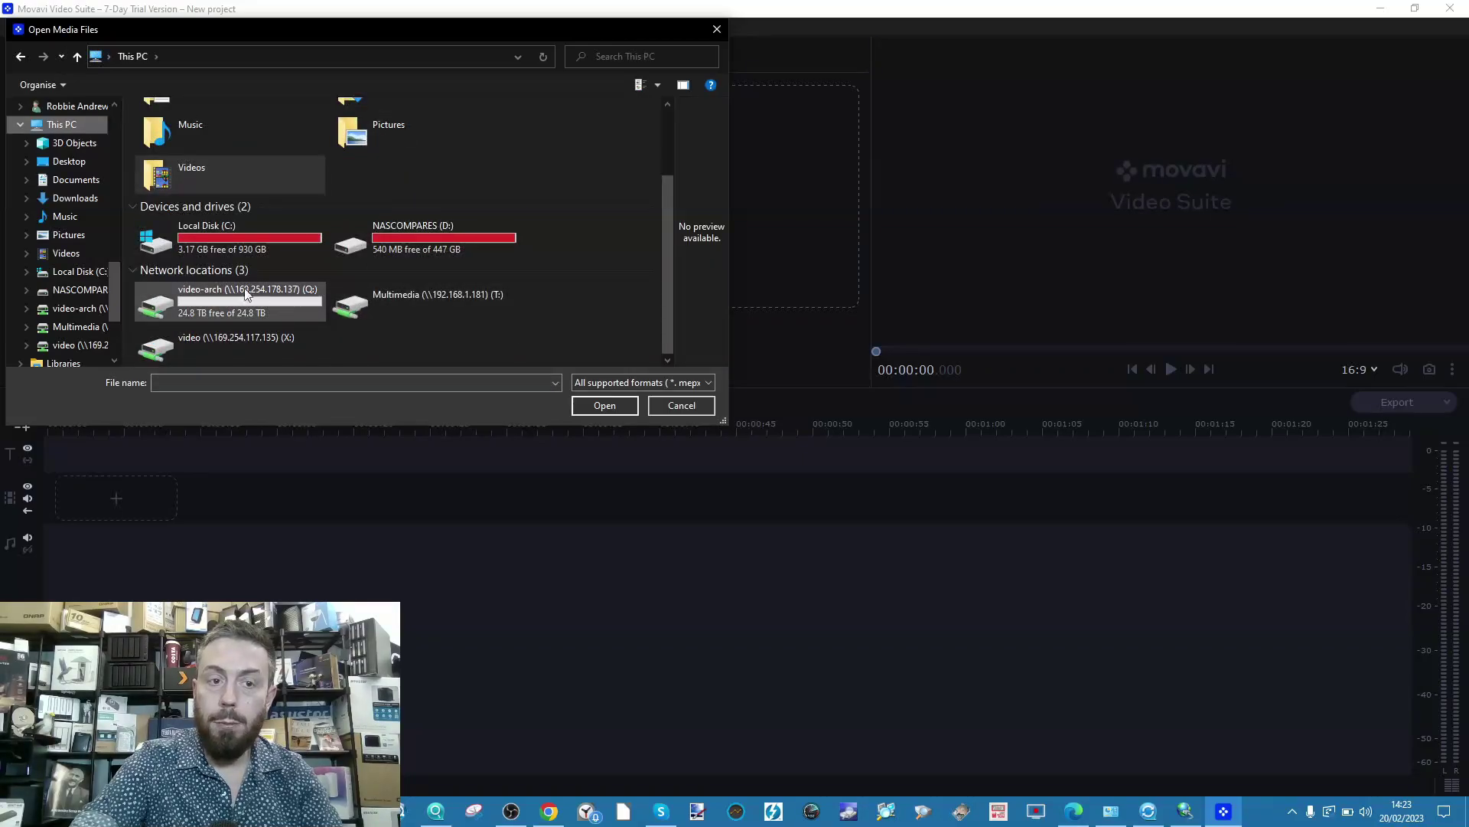
{"action": "double_click", "coordinate": [233, 302]}
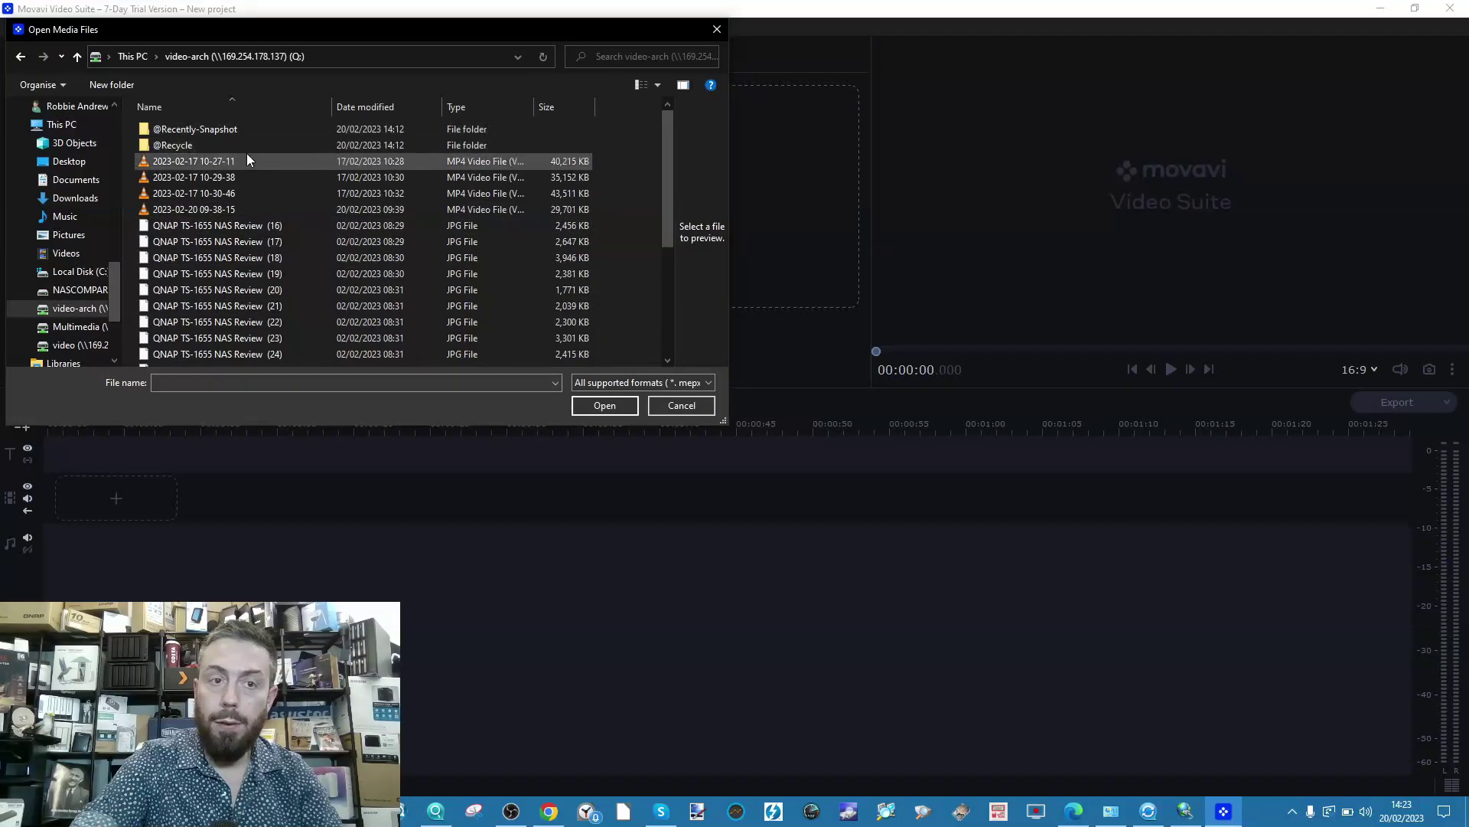
{"action": "left_click_drag", "start_coordinate": [247, 154], "coordinate": [211, 182]}
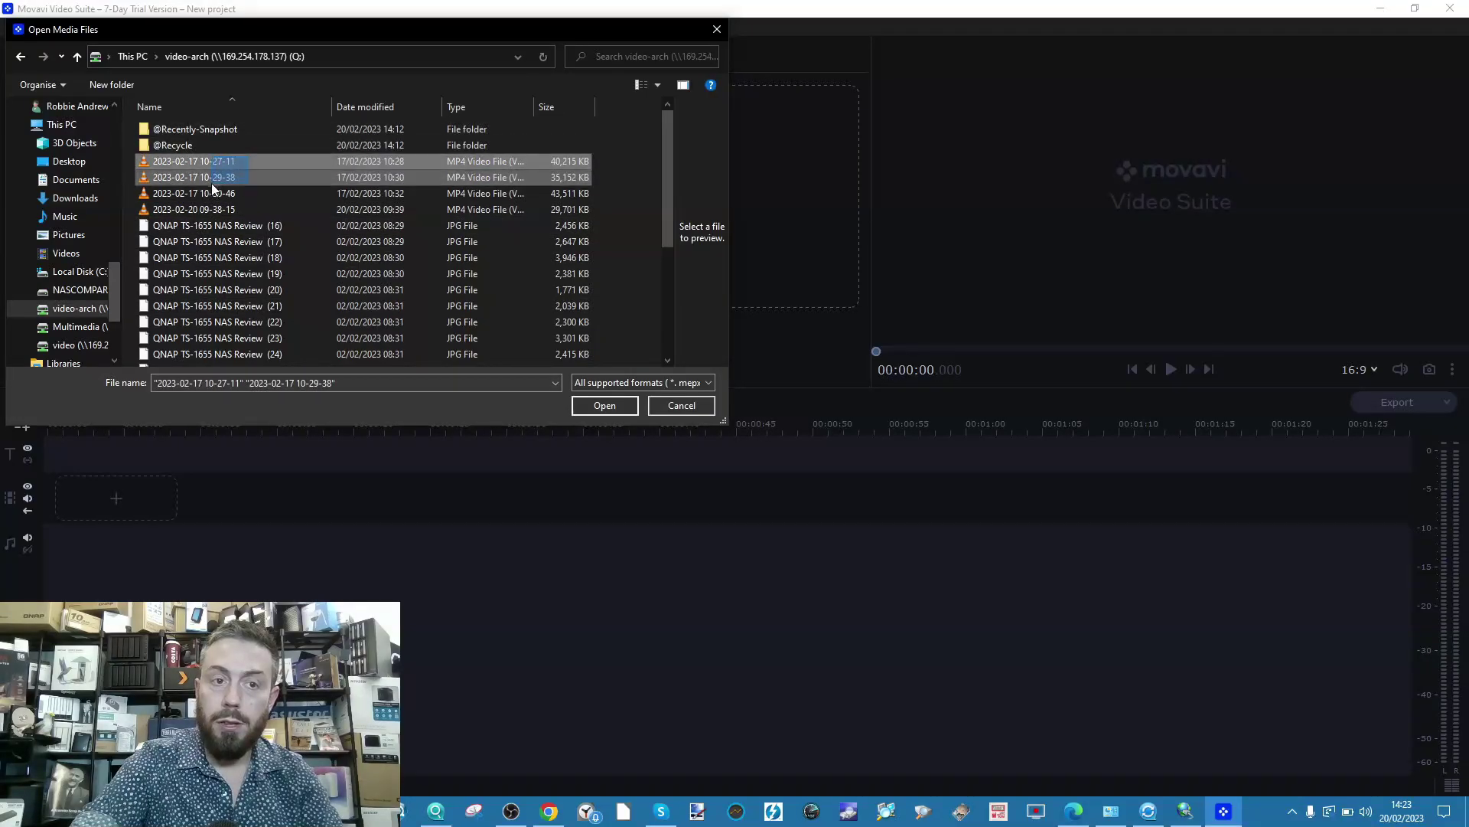
{"action": "left_click", "coordinate": [620, 406]}
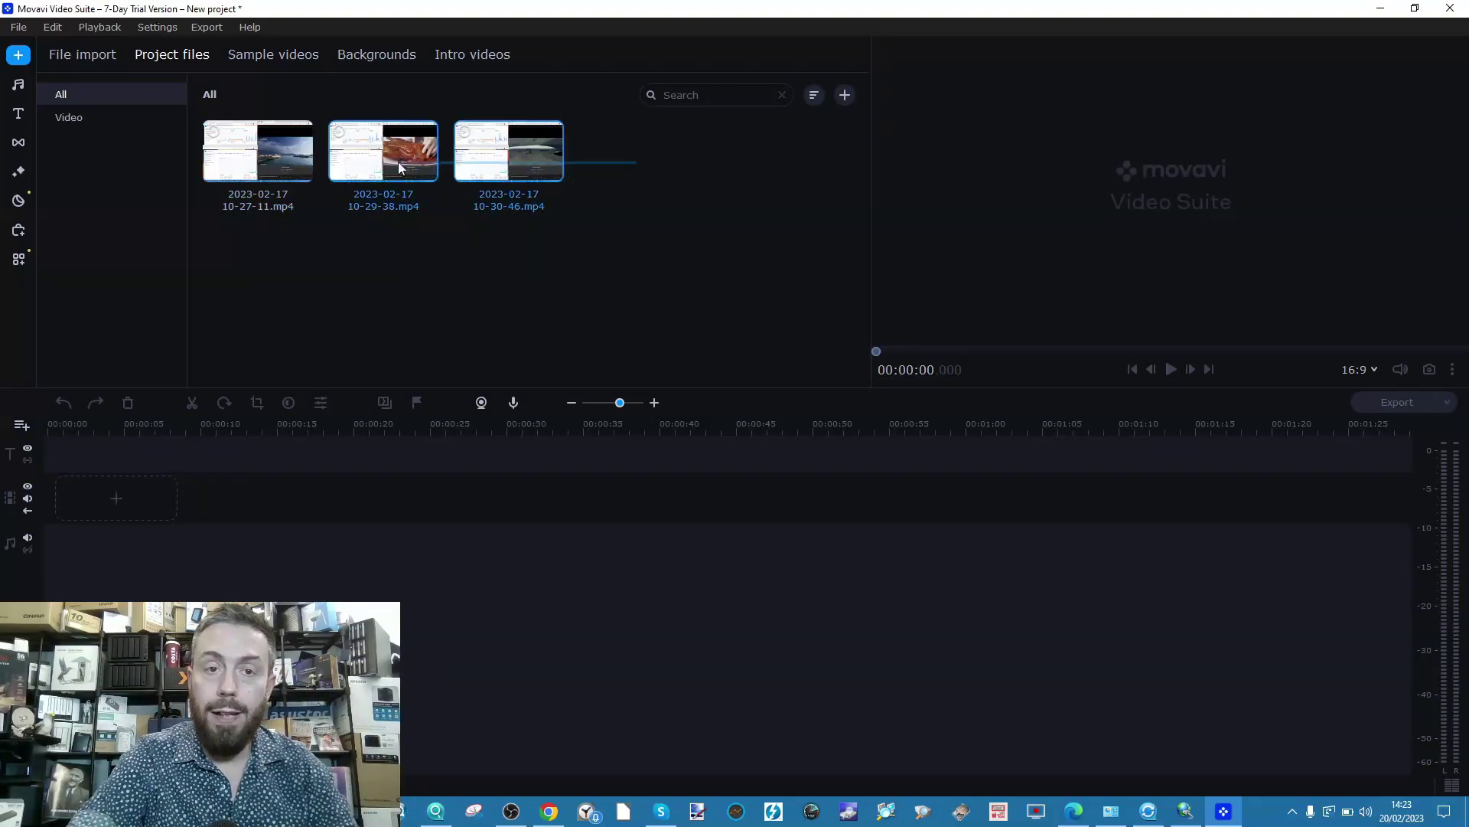
Step: Drag the 10-29-38 clip onto the timeline, dismiss the background-removal notice, and minimize Movavi
{"action": "left_click_drag", "start_coordinate": [381, 148], "coordinate": [16, 476]}
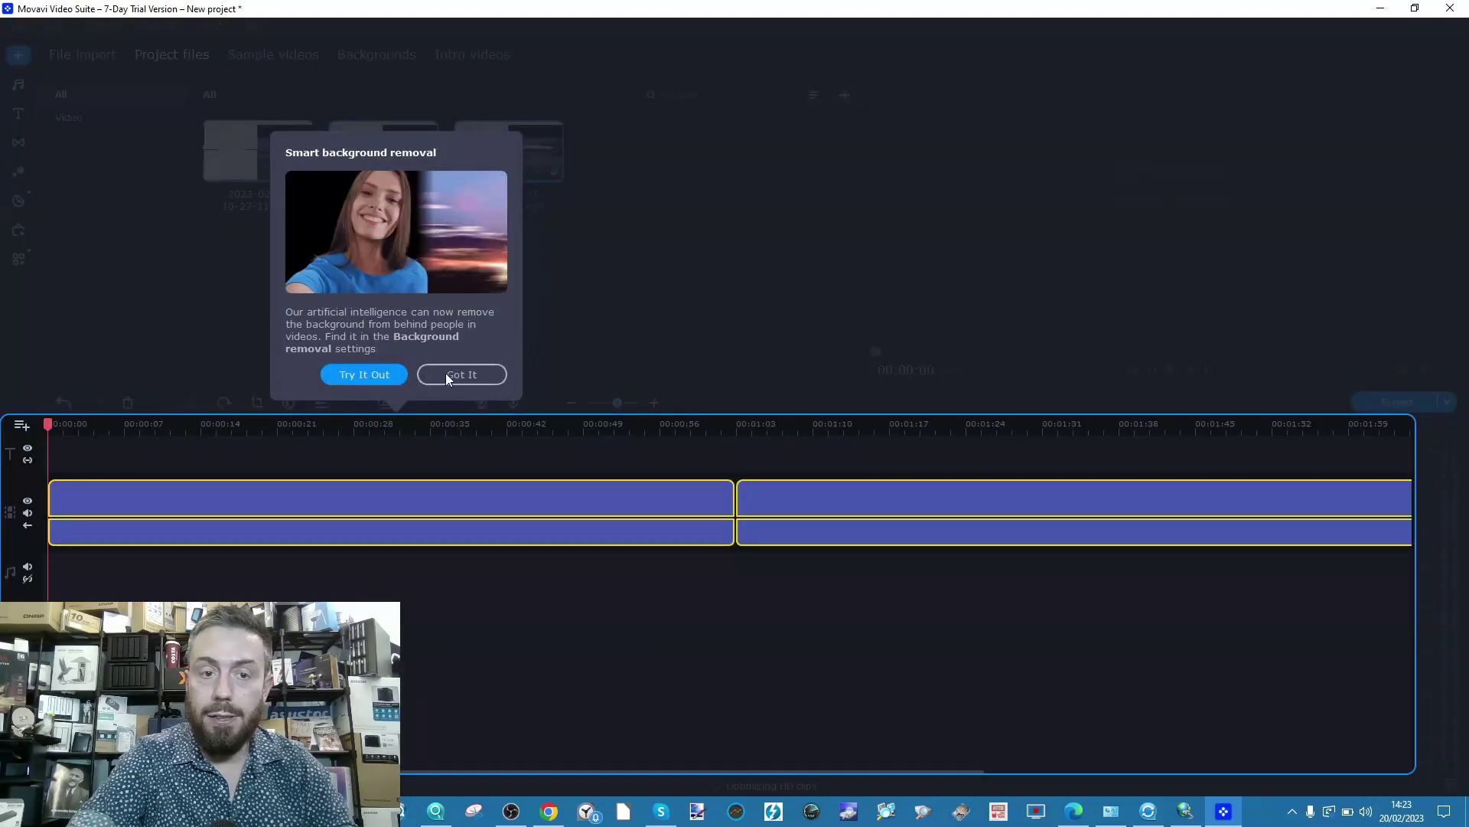
{"action": "left_click", "coordinate": [435, 378]}
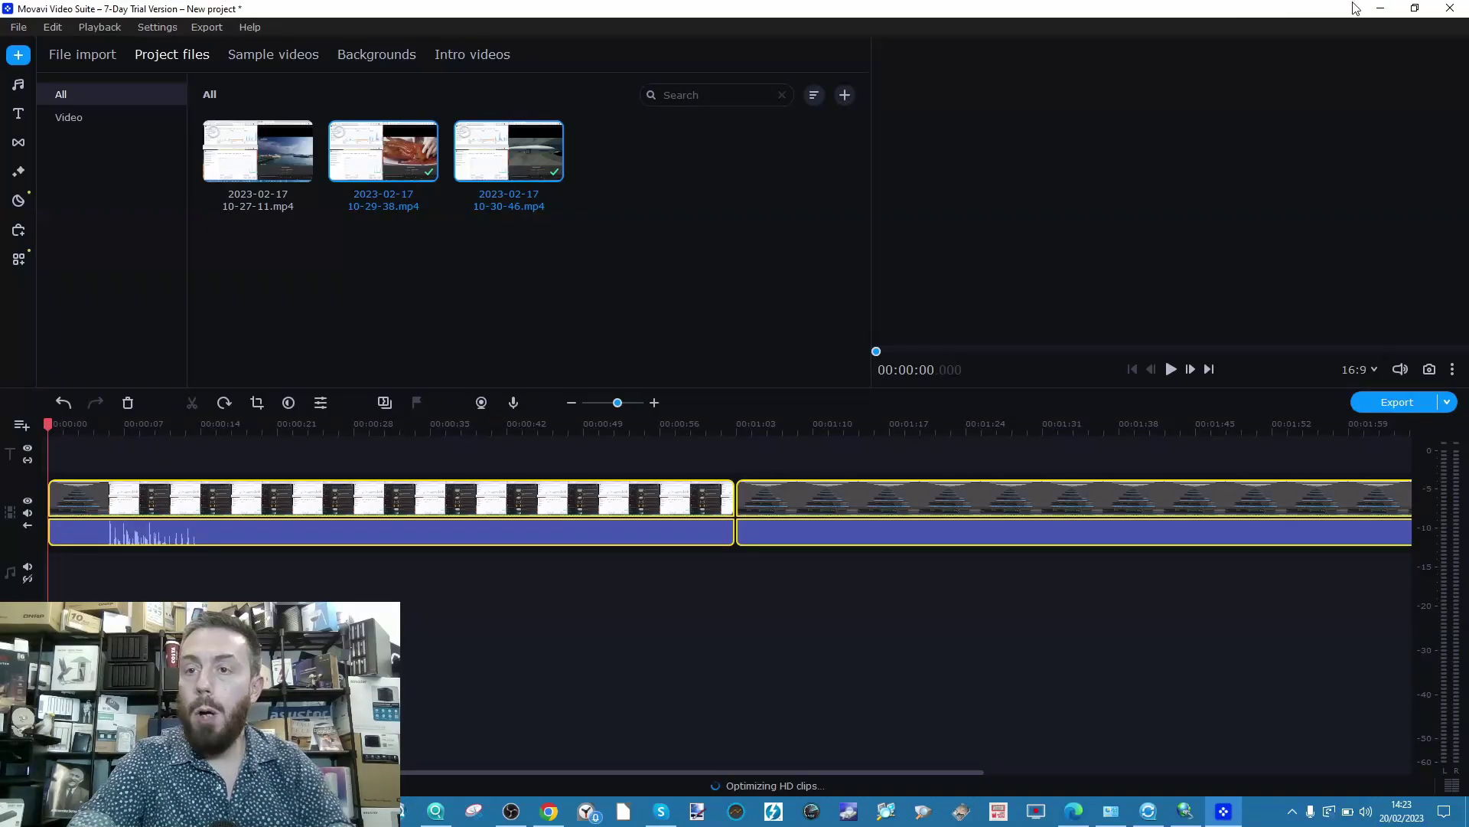
{"action": "left_click", "coordinate": [1381, 8]}
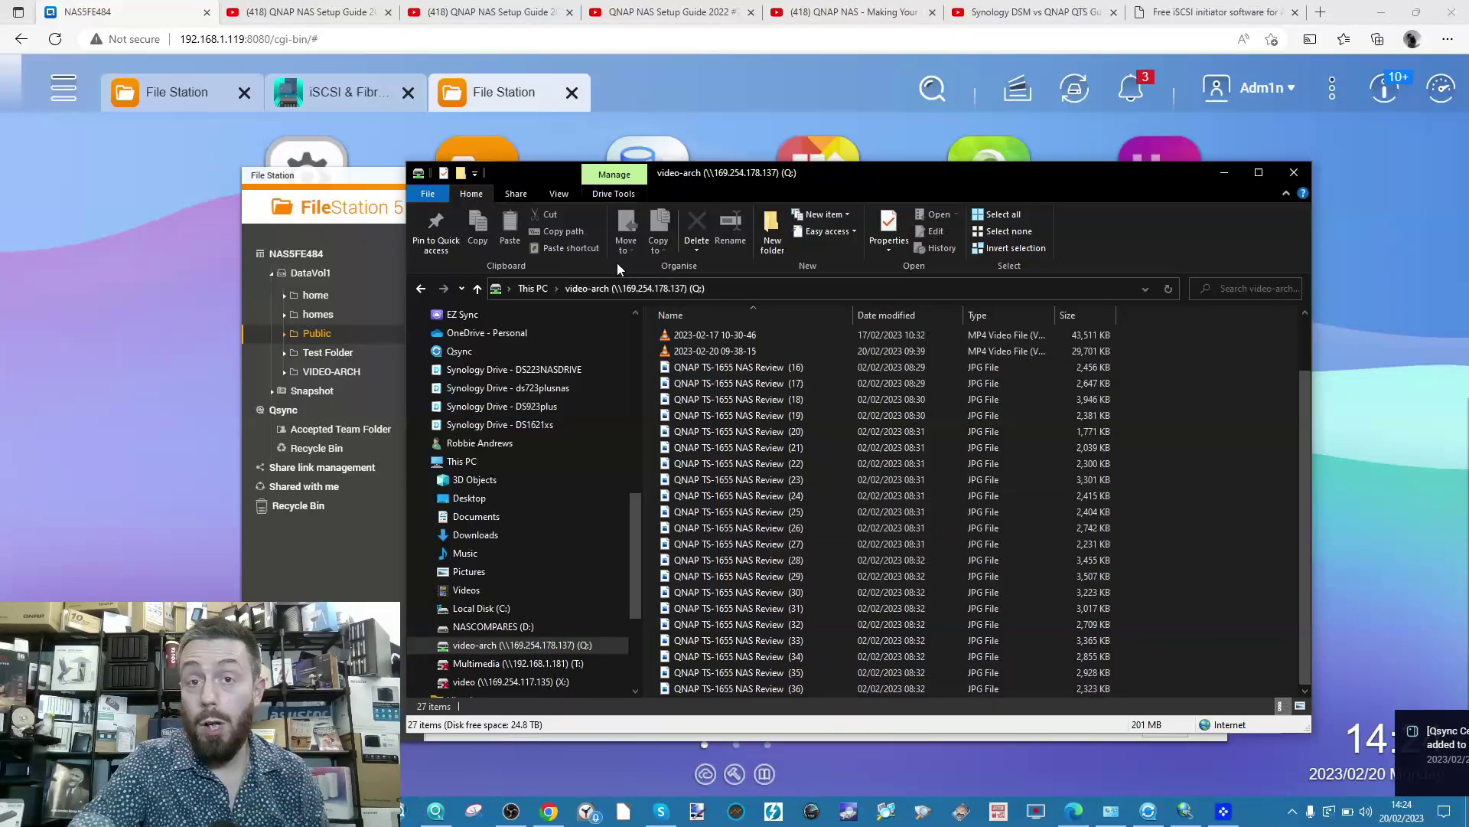
Step: Close File Explorer and Movavi, postpone its newsletter prompt, and show the iSCSI list, then KernSafe tab
{"action": "left_click", "coordinate": [1291, 175]}
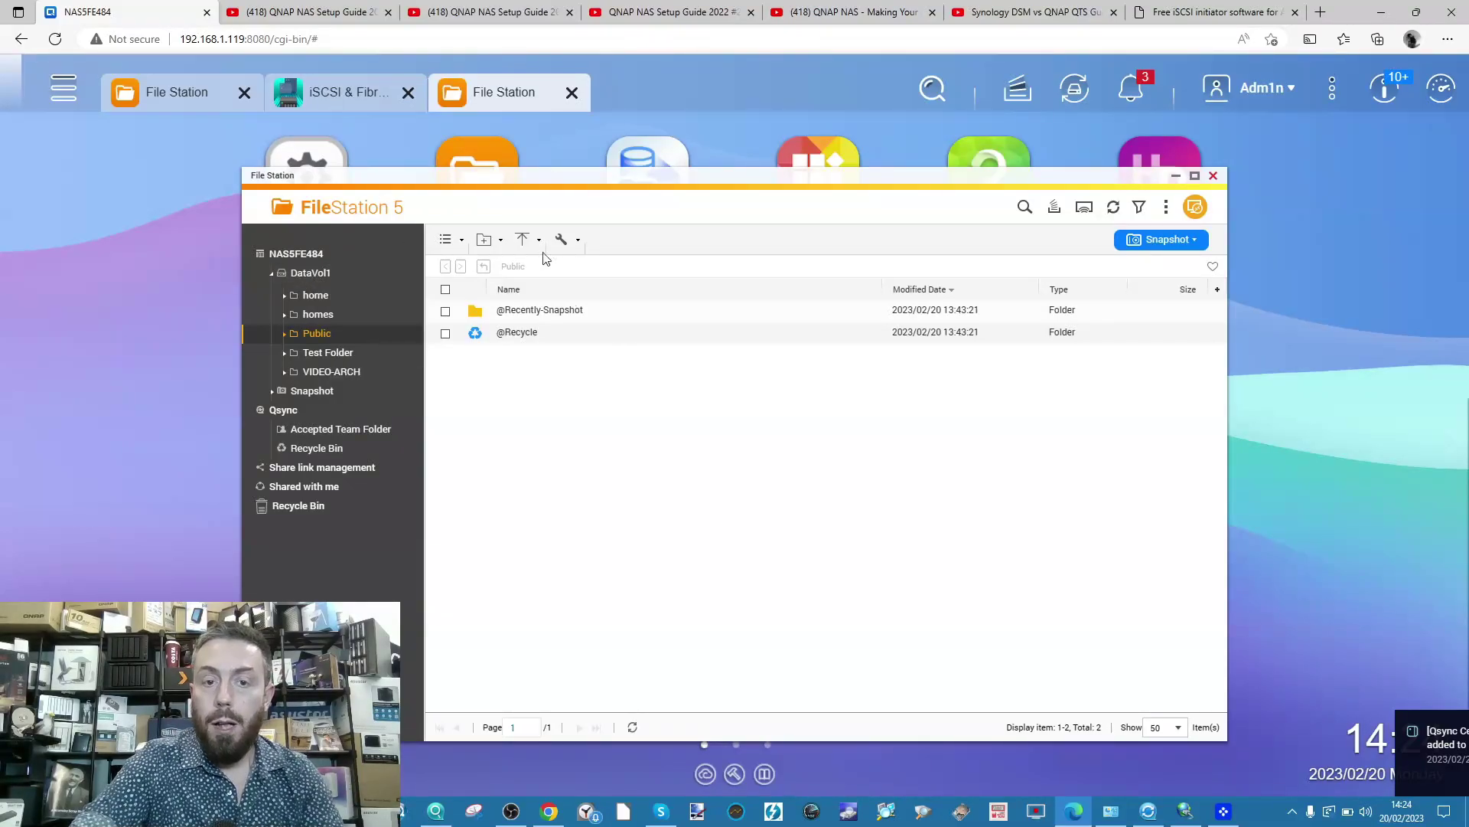
{"action": "left_click", "coordinate": [336, 96]}
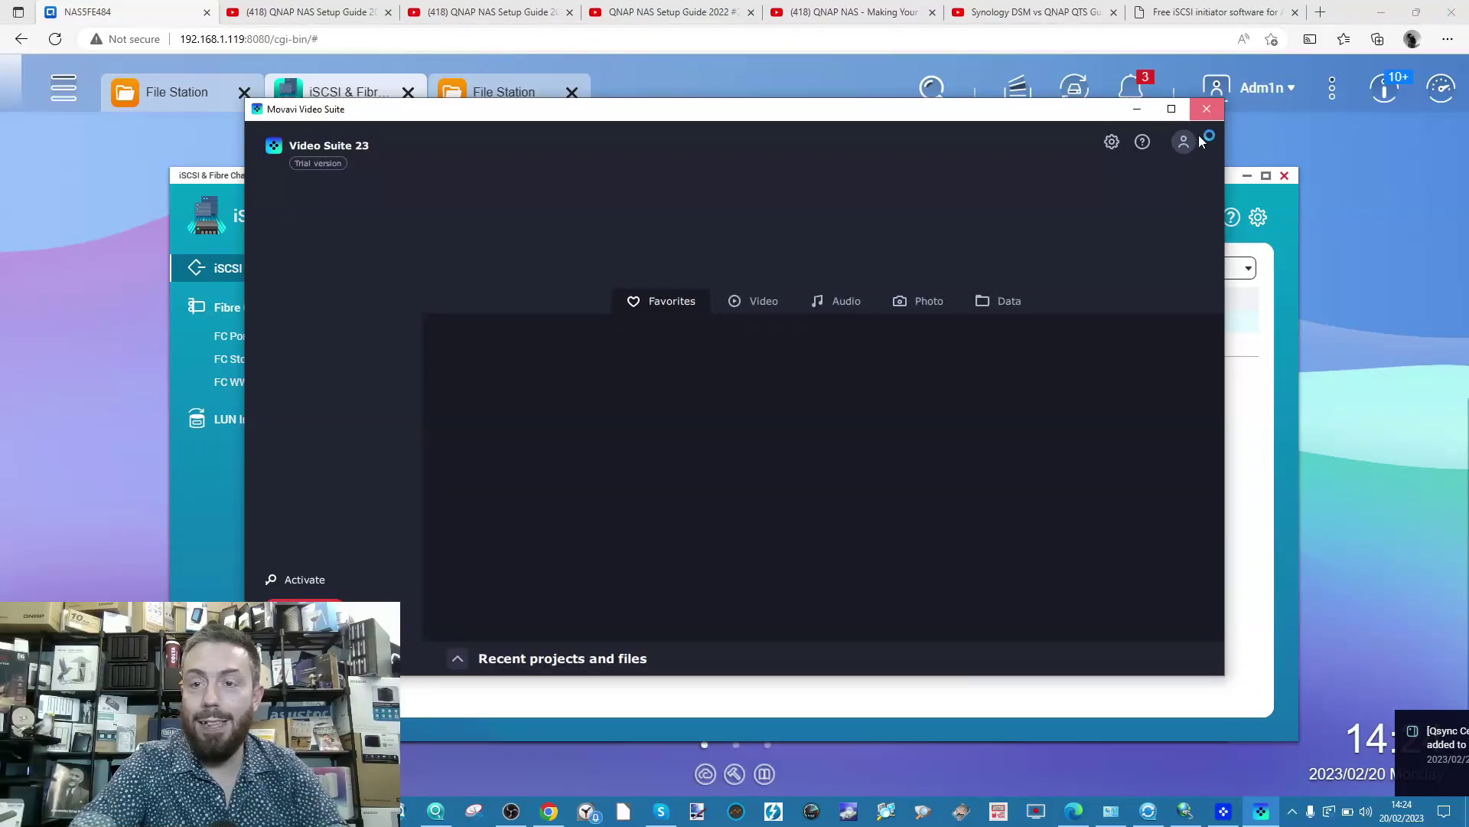
{"action": "left_click", "coordinate": [1138, 111]}
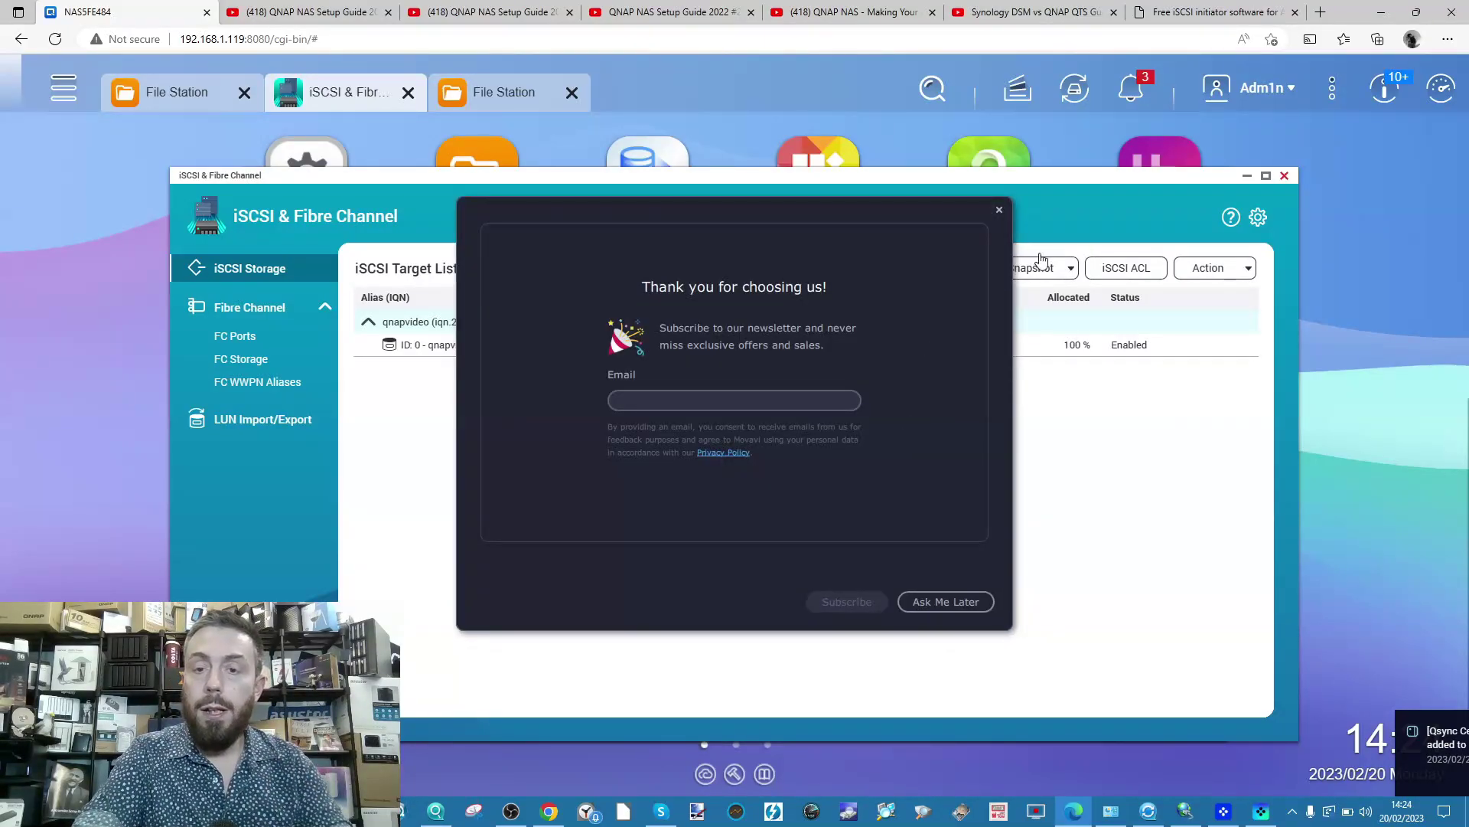
{"action": "left_click", "coordinate": [951, 603]}
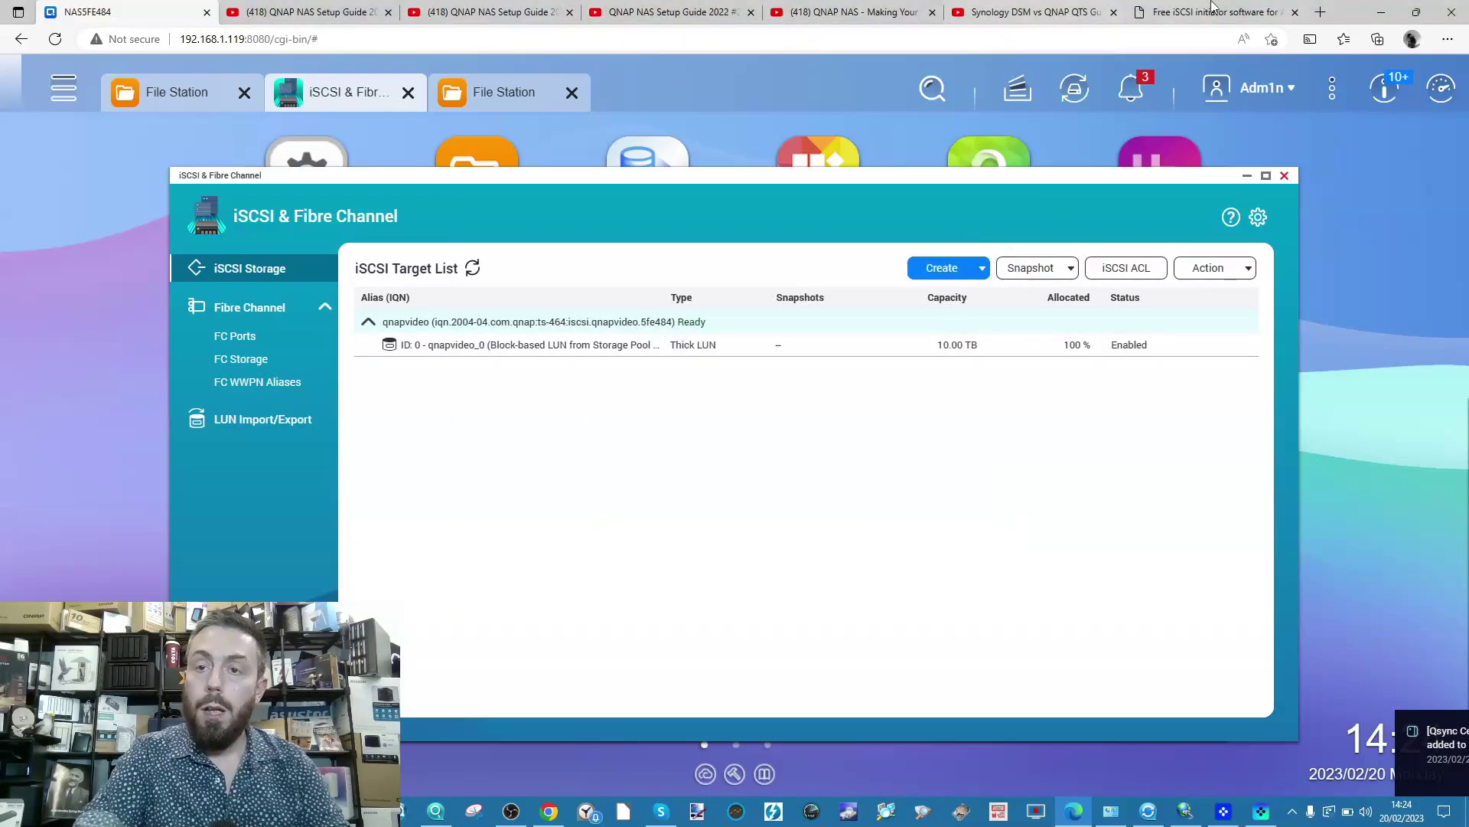
{"action": "left_click", "coordinate": [1163, 12]}
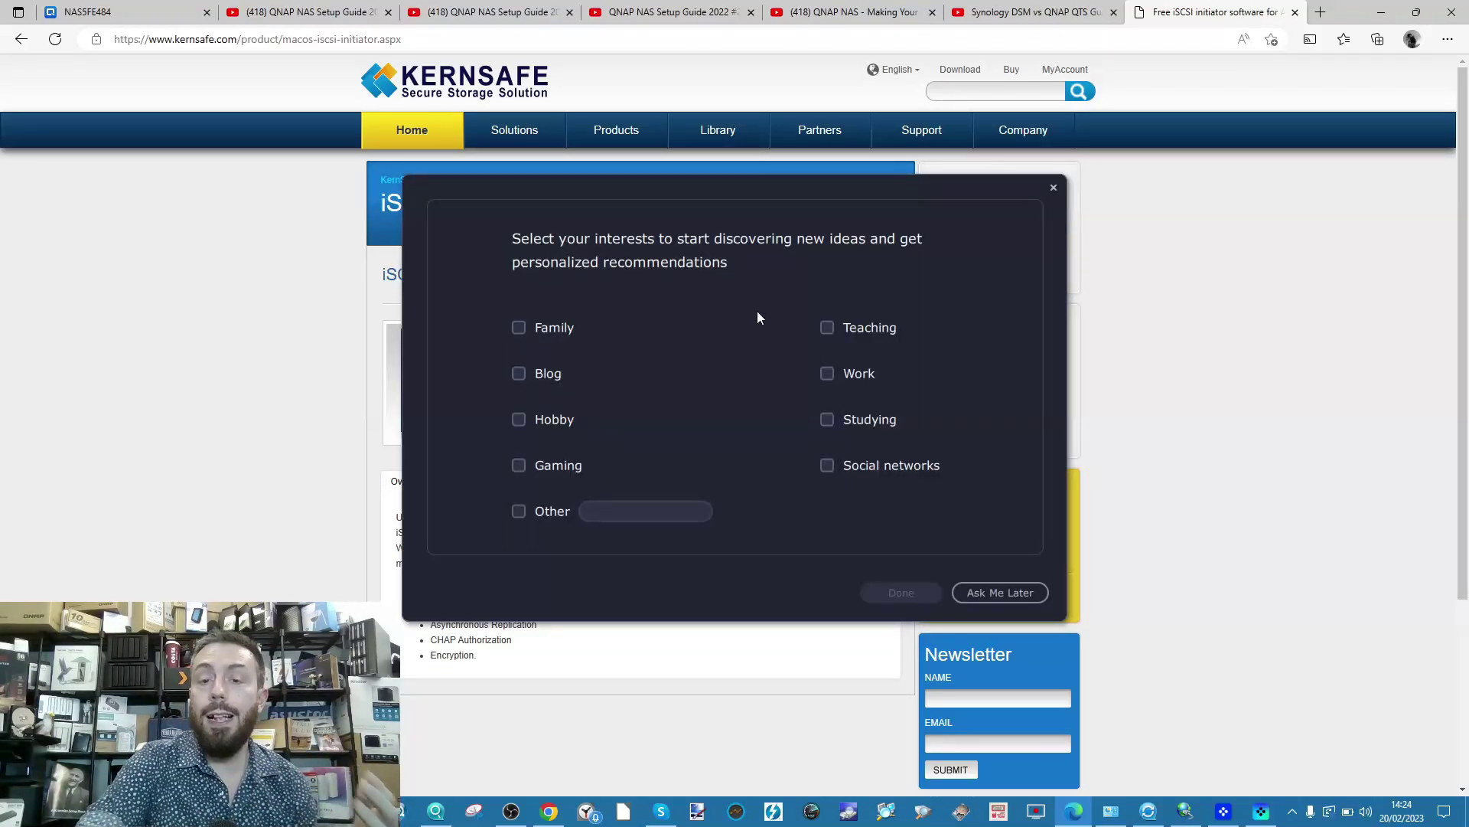
Step: Dismiss KernSafe's interests pop-up with Ask Me Later, then open the Windows Start menu
{"action": "left_click", "coordinate": [1003, 595]}
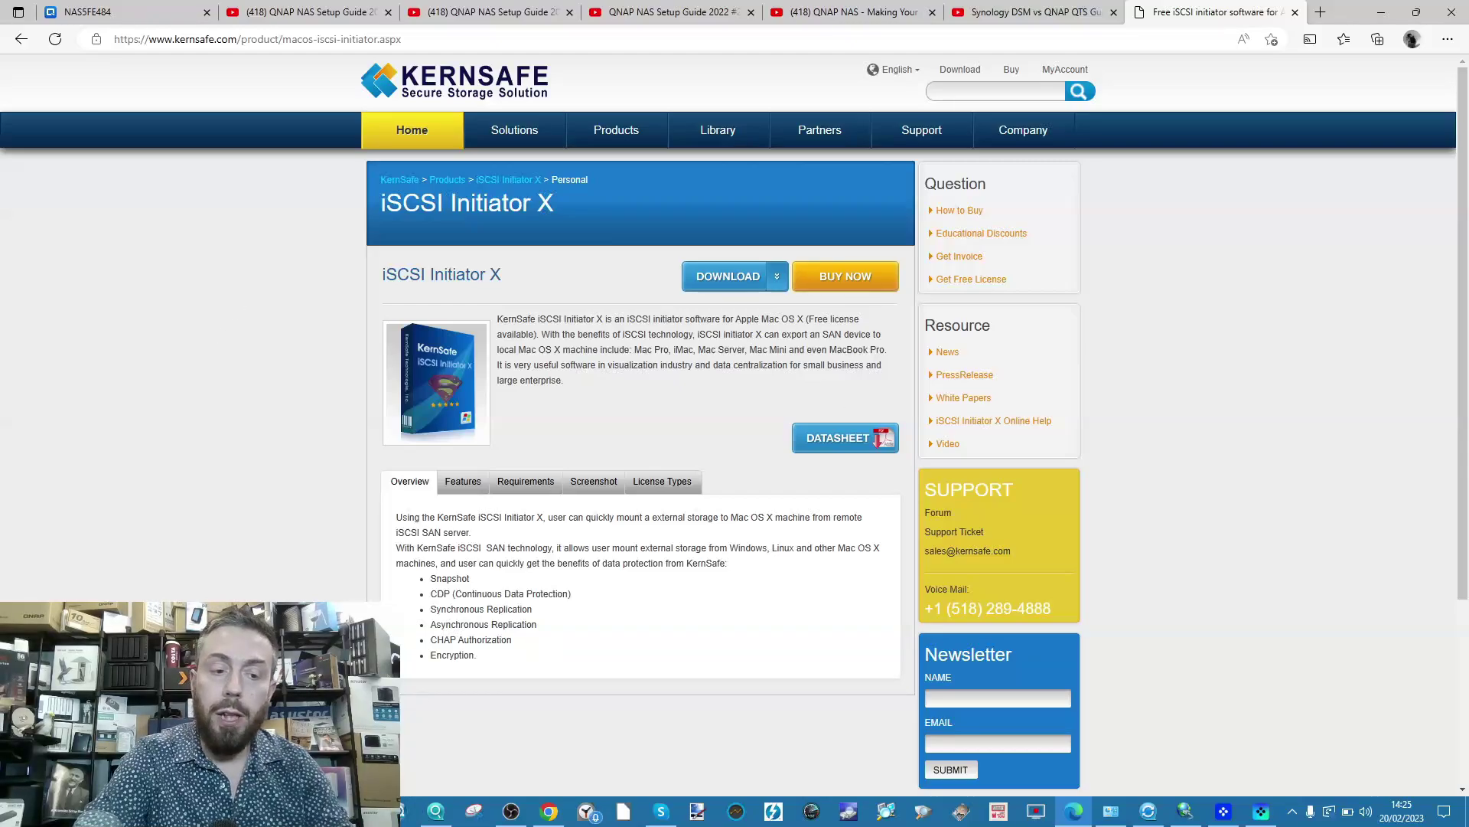
{"action": "key", "text": "super"}
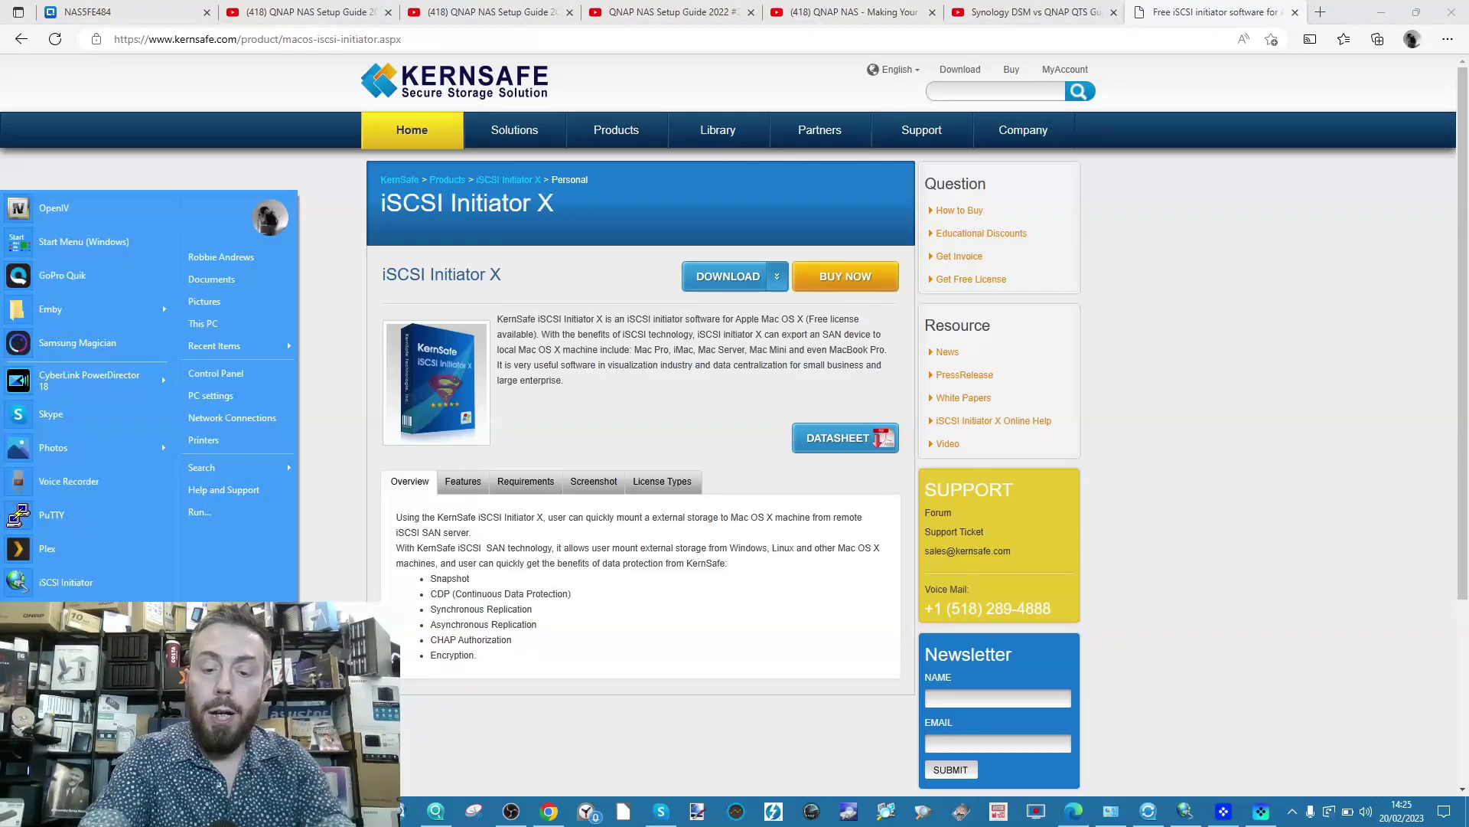
Step: Launch iSCSI Initiator from Start, show the NAS5FE484 browser tab, and center the Initiator Properties dialog
{"action": "type", "text": "i"}
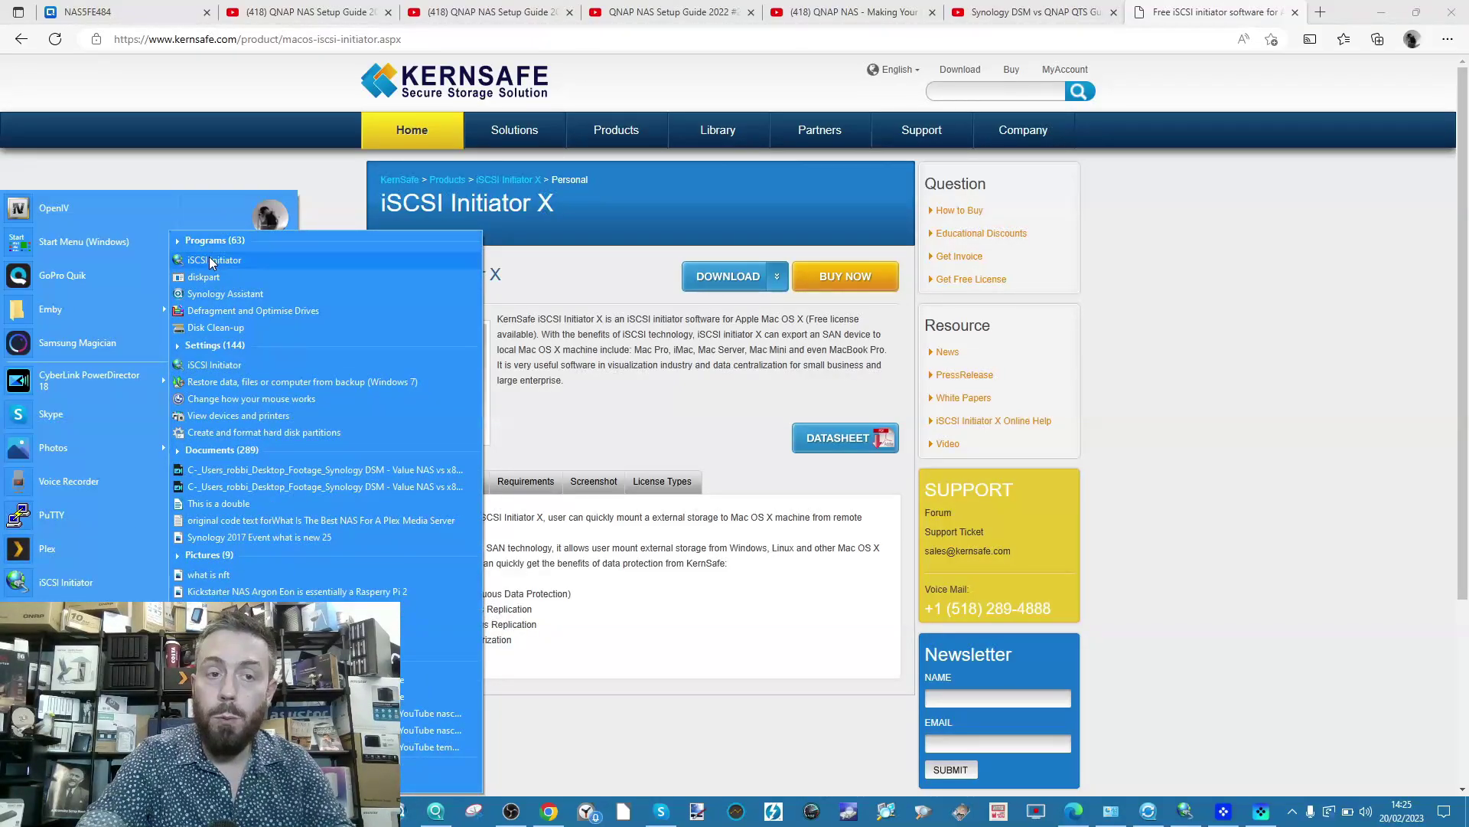
{"action": "left_click", "coordinate": [1252, 658]}
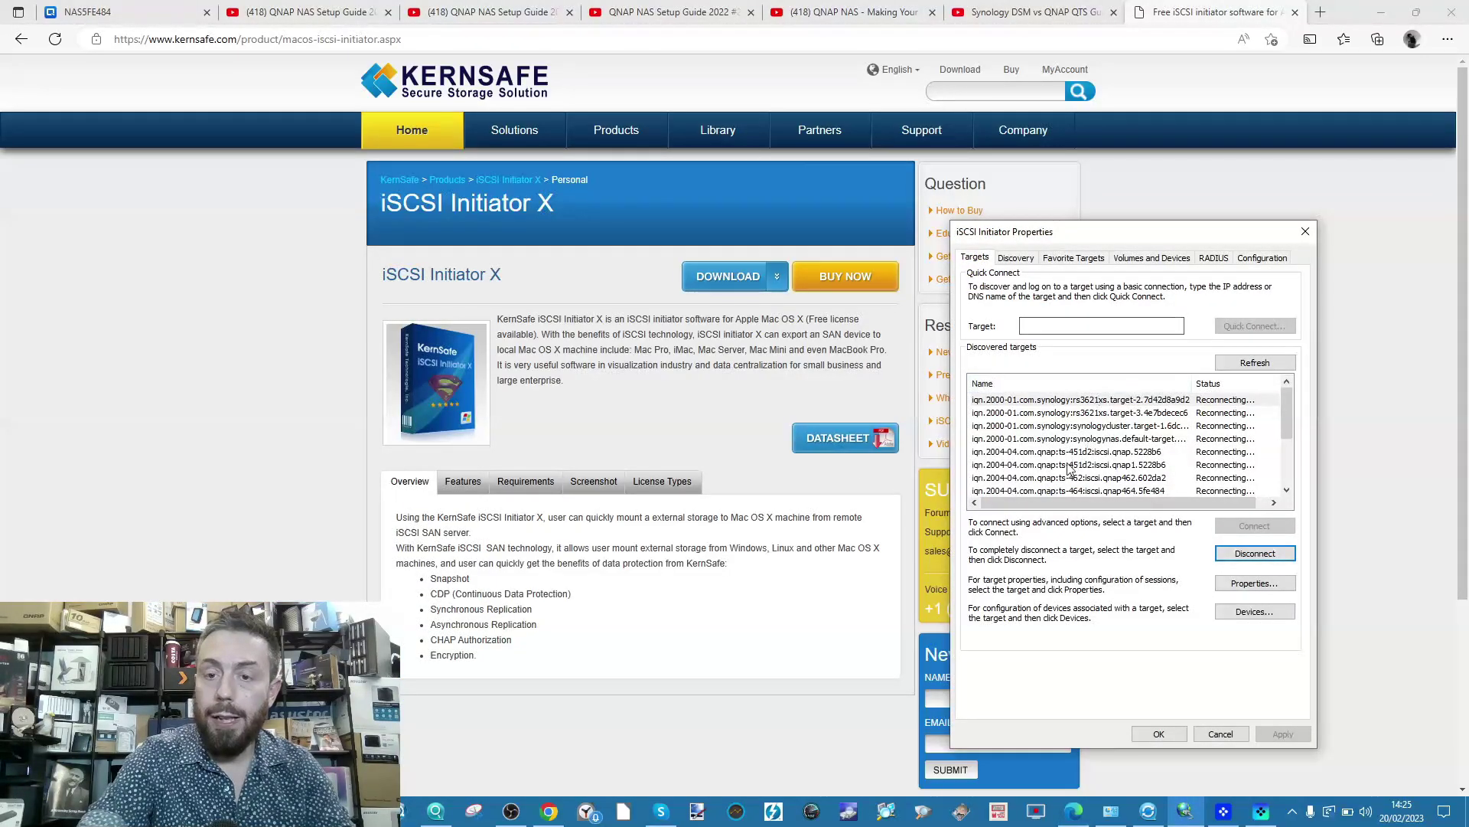
{"action": "left_click", "coordinate": [1069, 465]}
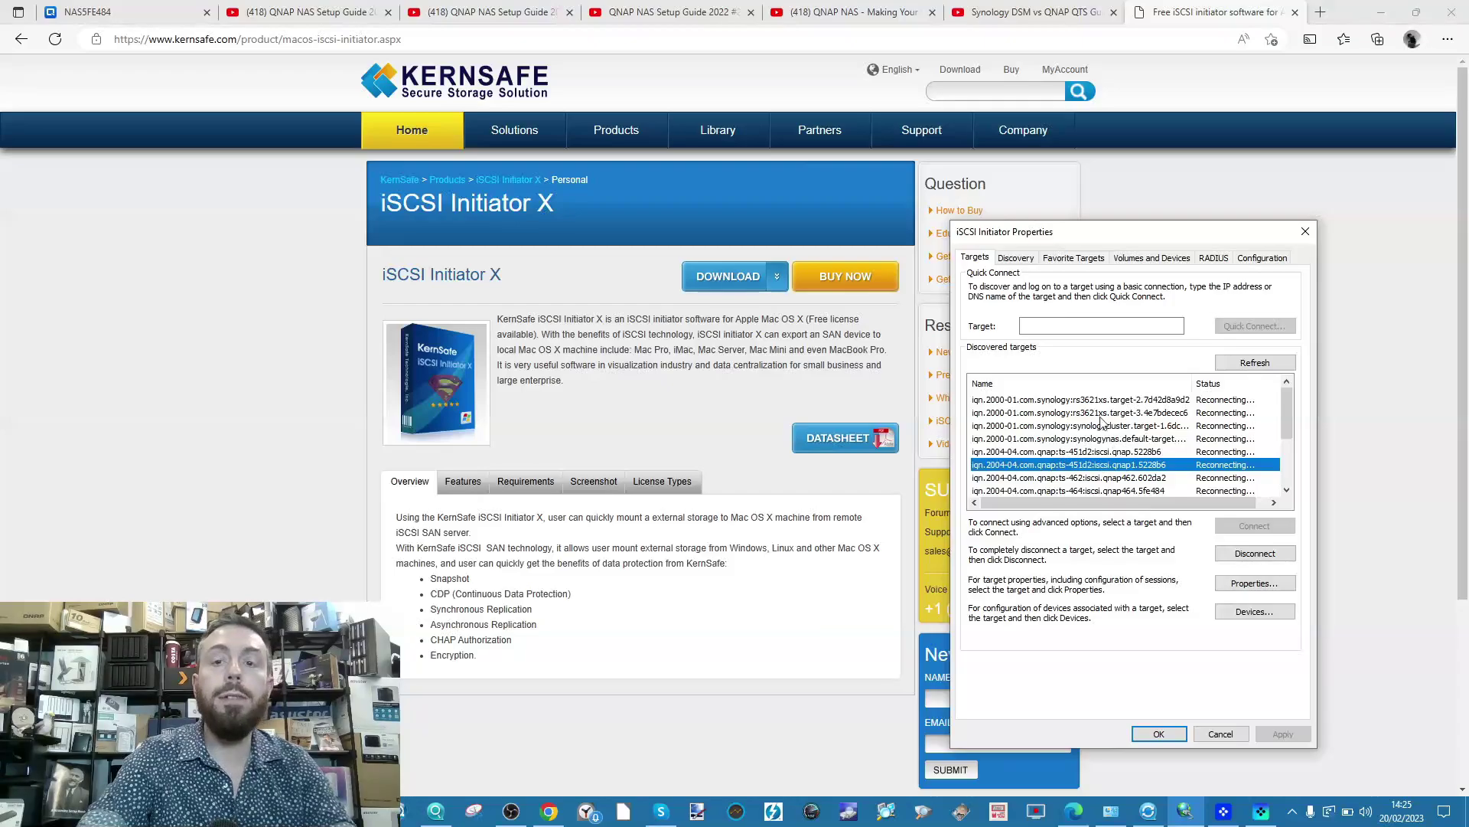
{"action": "left_click", "coordinate": [98, 6]}
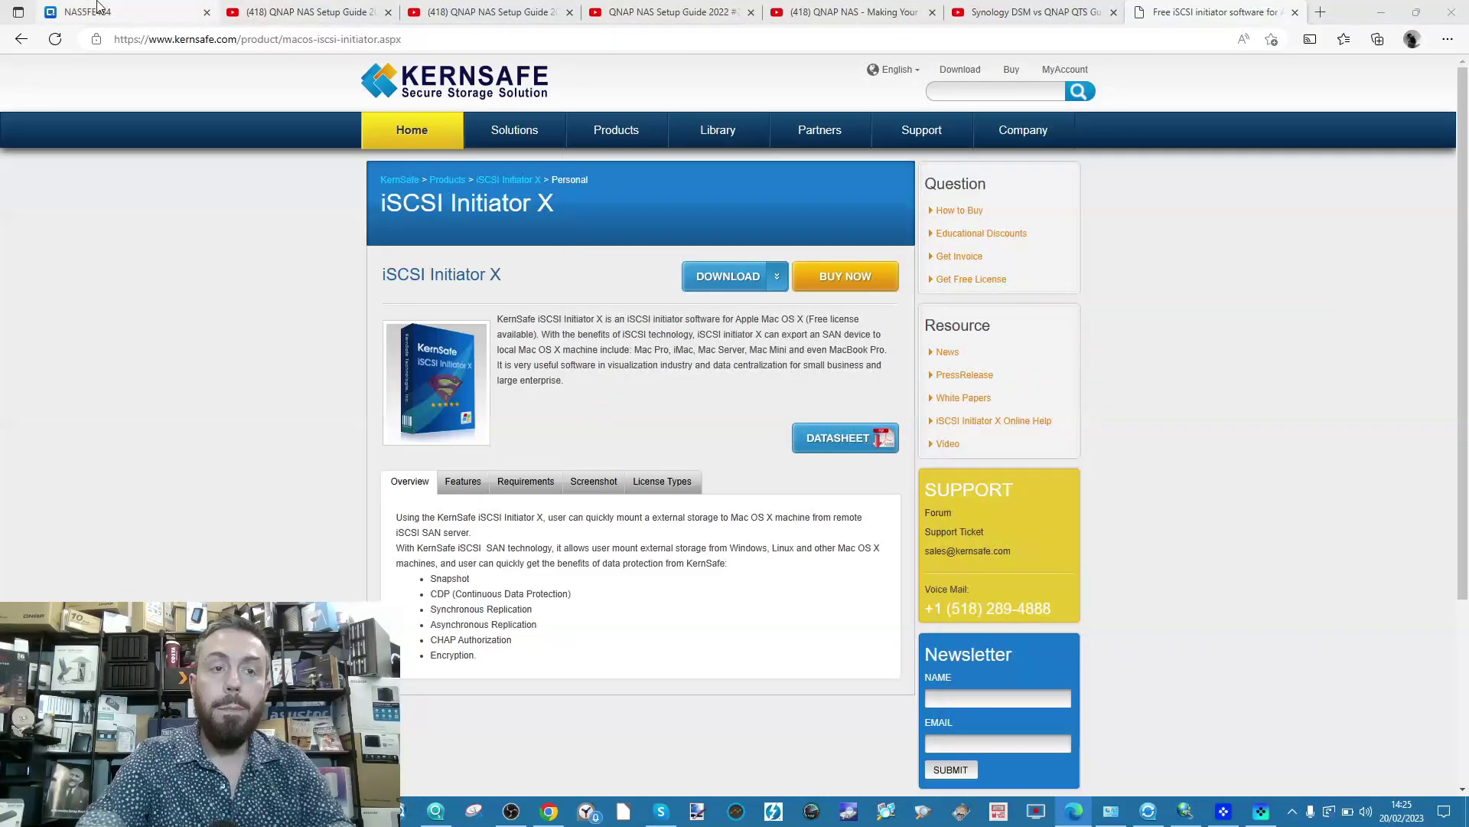
{"action": "left_click", "coordinate": [98, 9]}
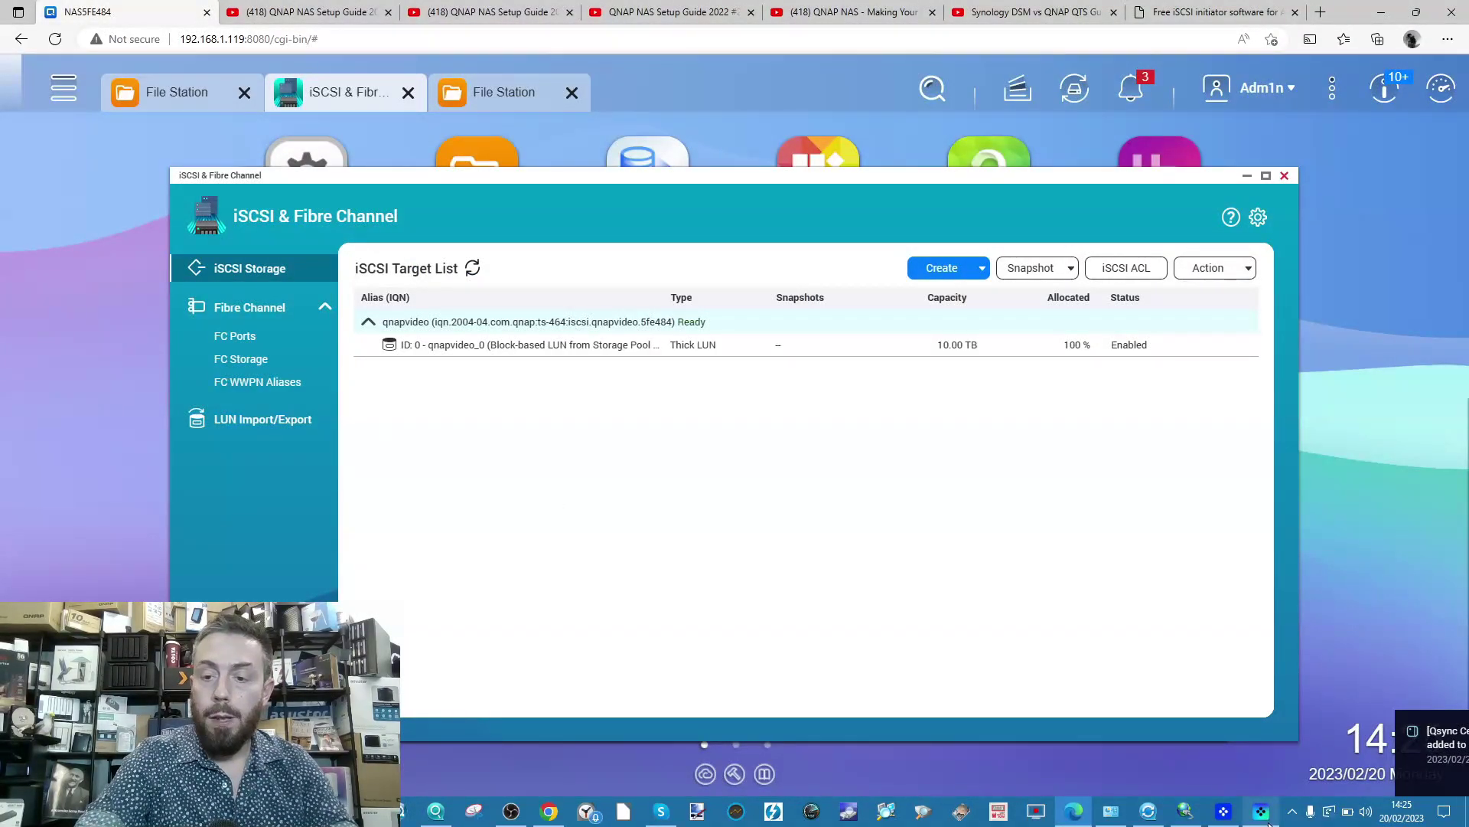
{"action": "left_click", "coordinate": [1185, 812]}
{"action": "left_click_drag", "start_coordinate": [995, 236], "coordinate": [759, 205]}
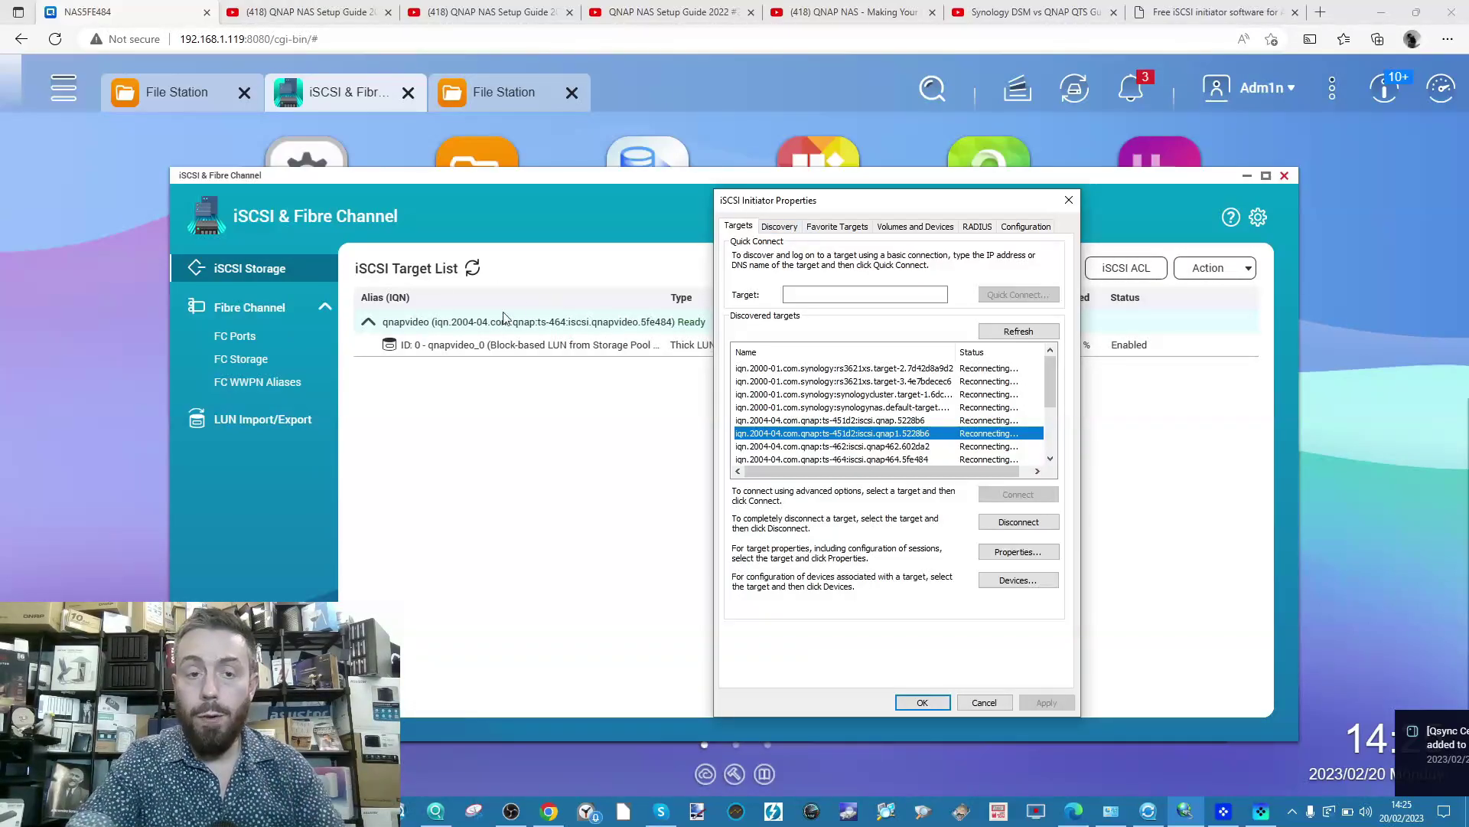
Step: On the Discovery tab, bring up the Discover Target Portal dialog with default port 3260
{"action": "left_click", "coordinate": [780, 227]}
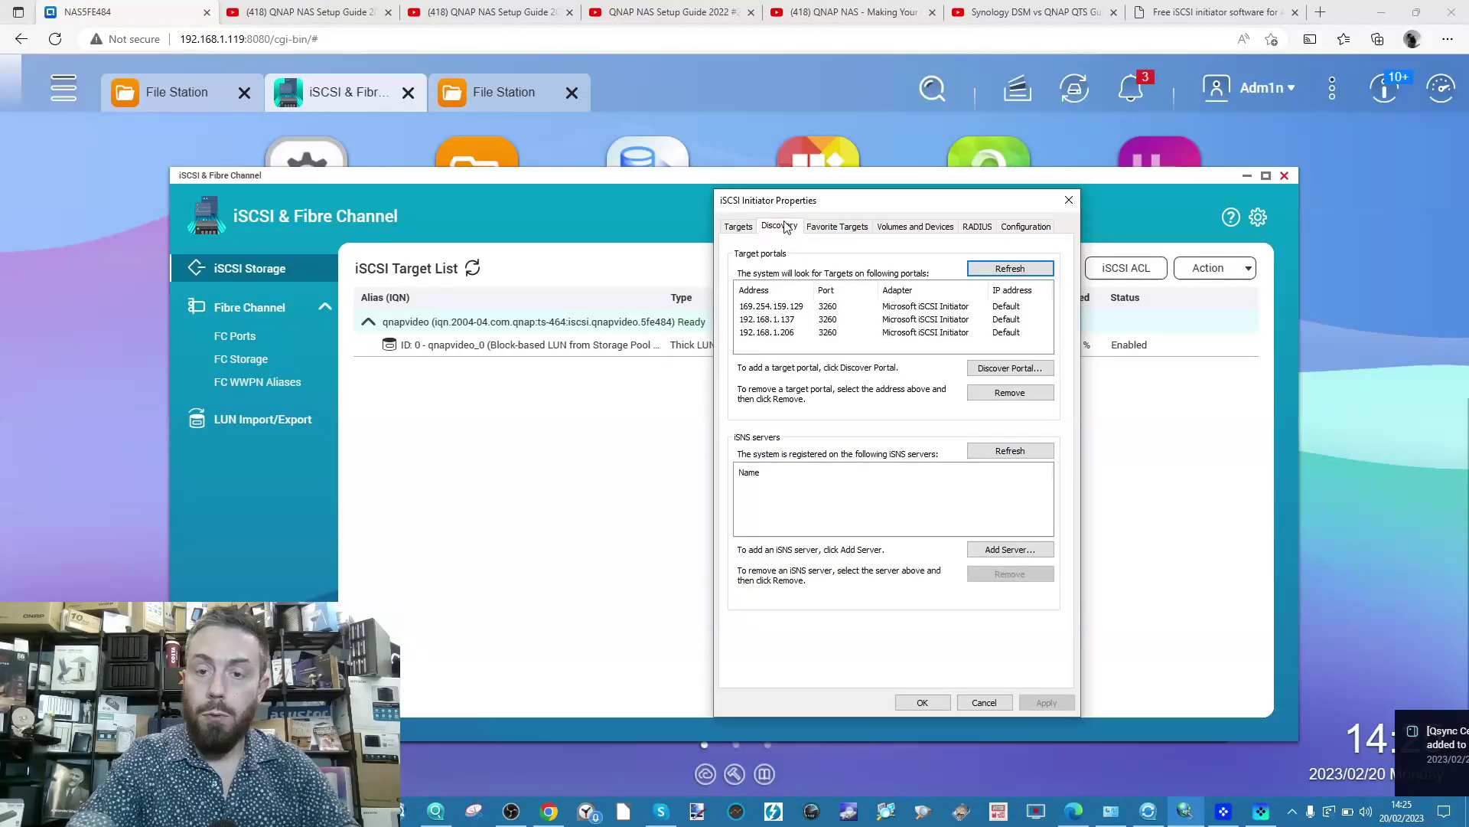
{"action": "left_click", "coordinate": [1018, 373]}
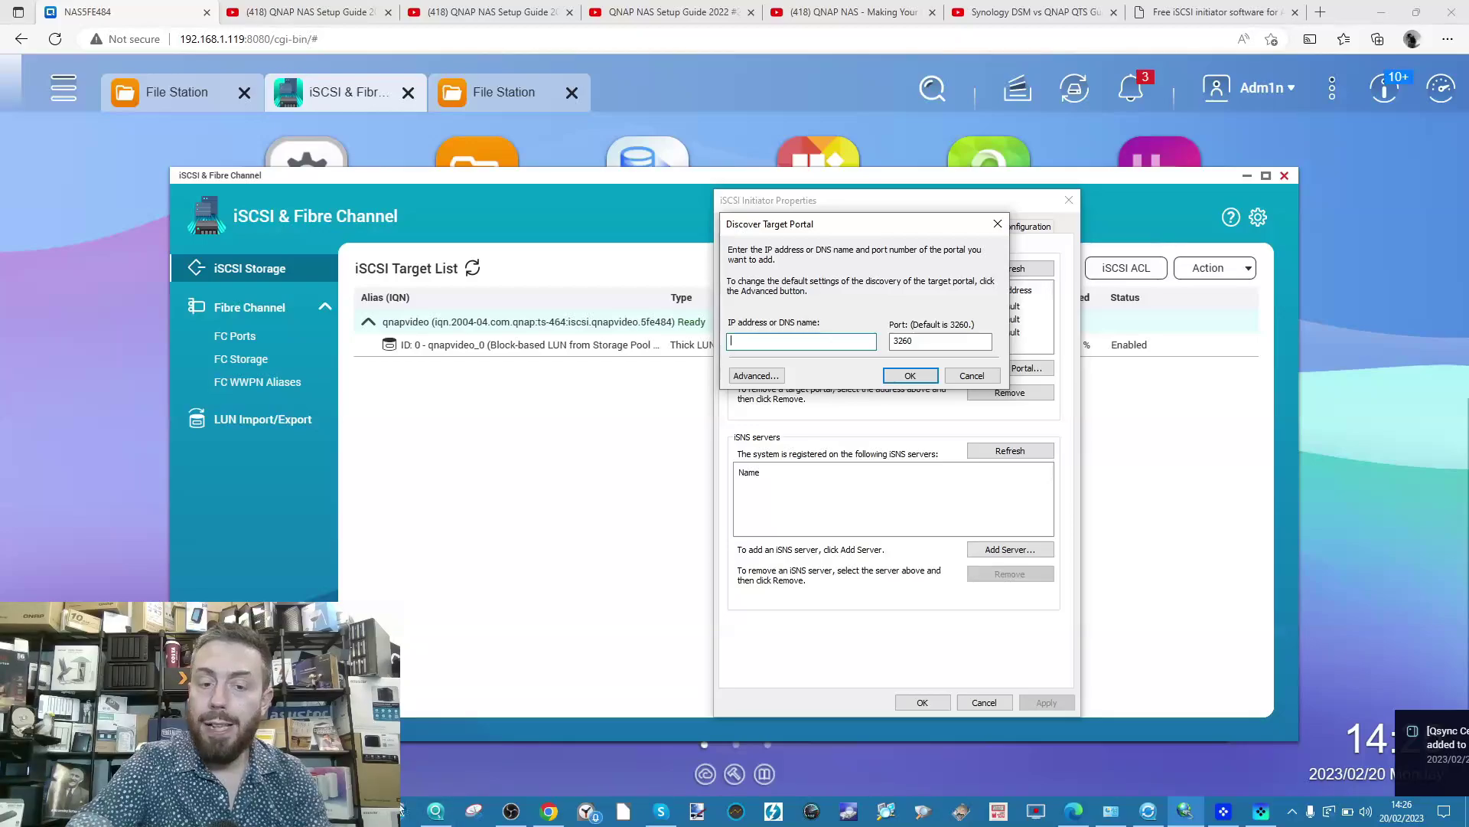
Step: Move Qfinder Pro aside and enter 169.254.1.178 as the target portal IP address
{"action": "left_click", "coordinate": [435, 811]}
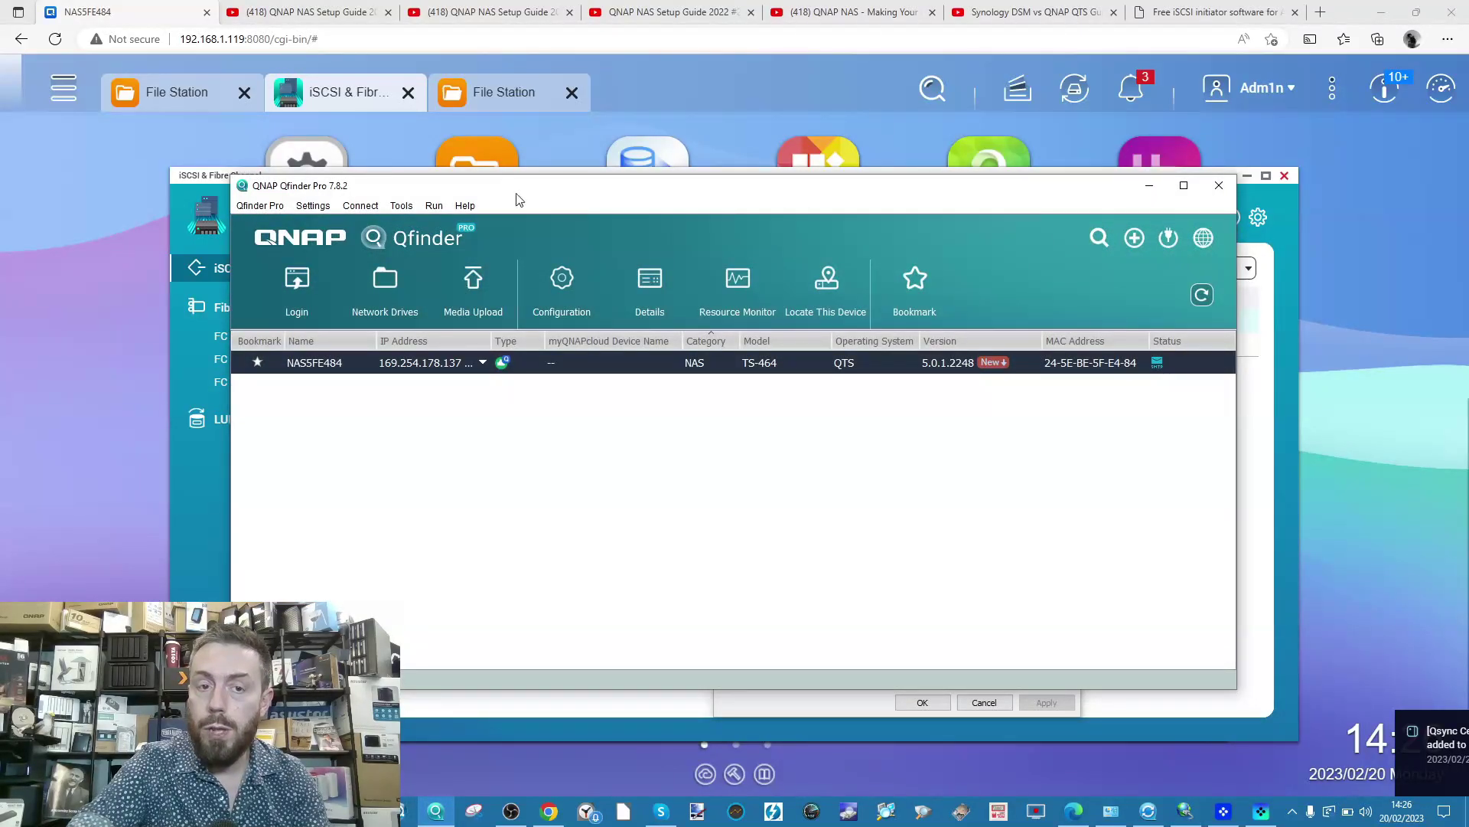
{"action": "left_click_drag", "start_coordinate": [517, 200], "coordinate": [632, 418]}
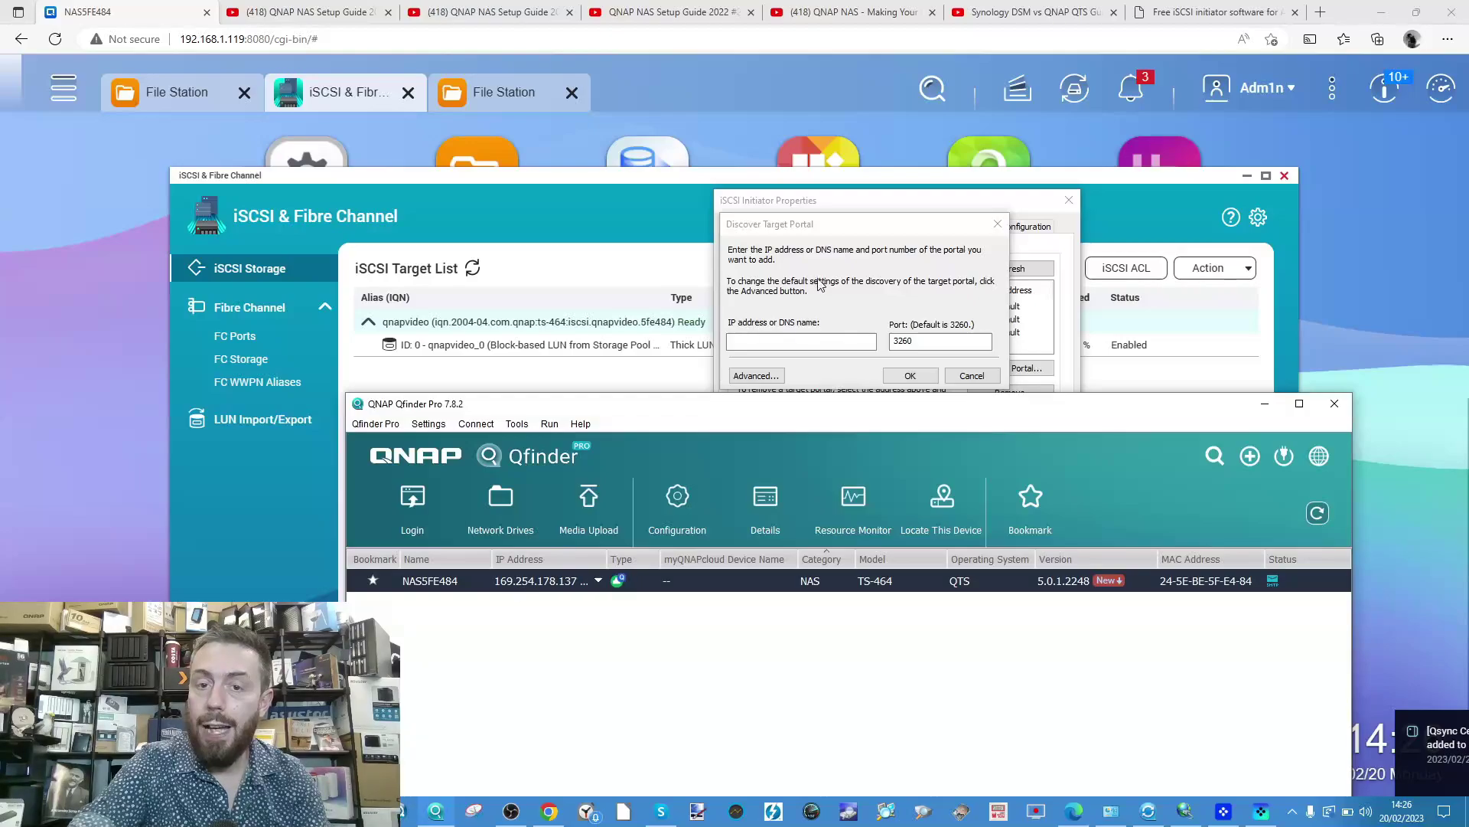
{"action": "left_click", "coordinate": [802, 343]}
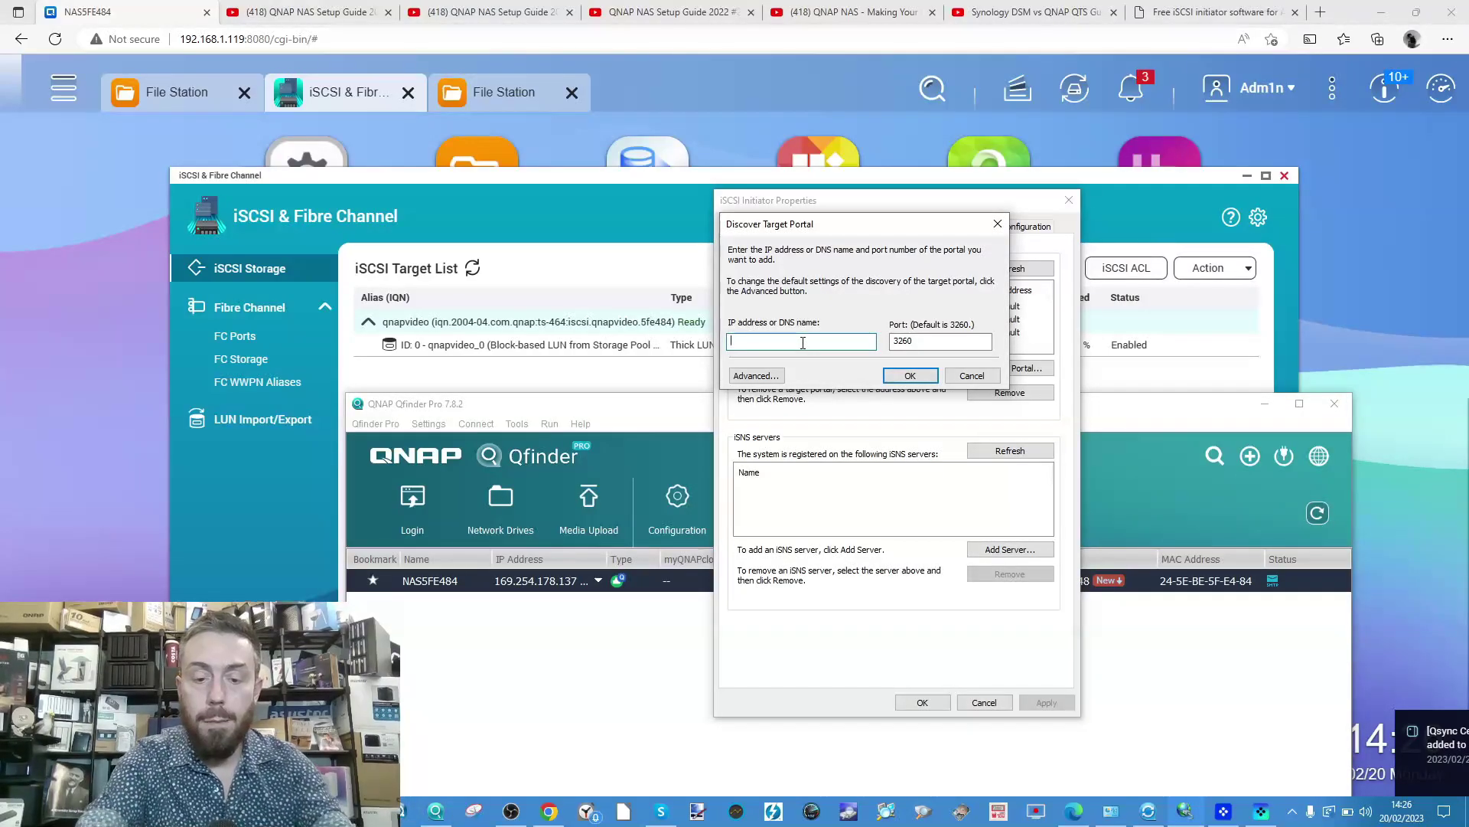
{"action": "type", "text": "169"}
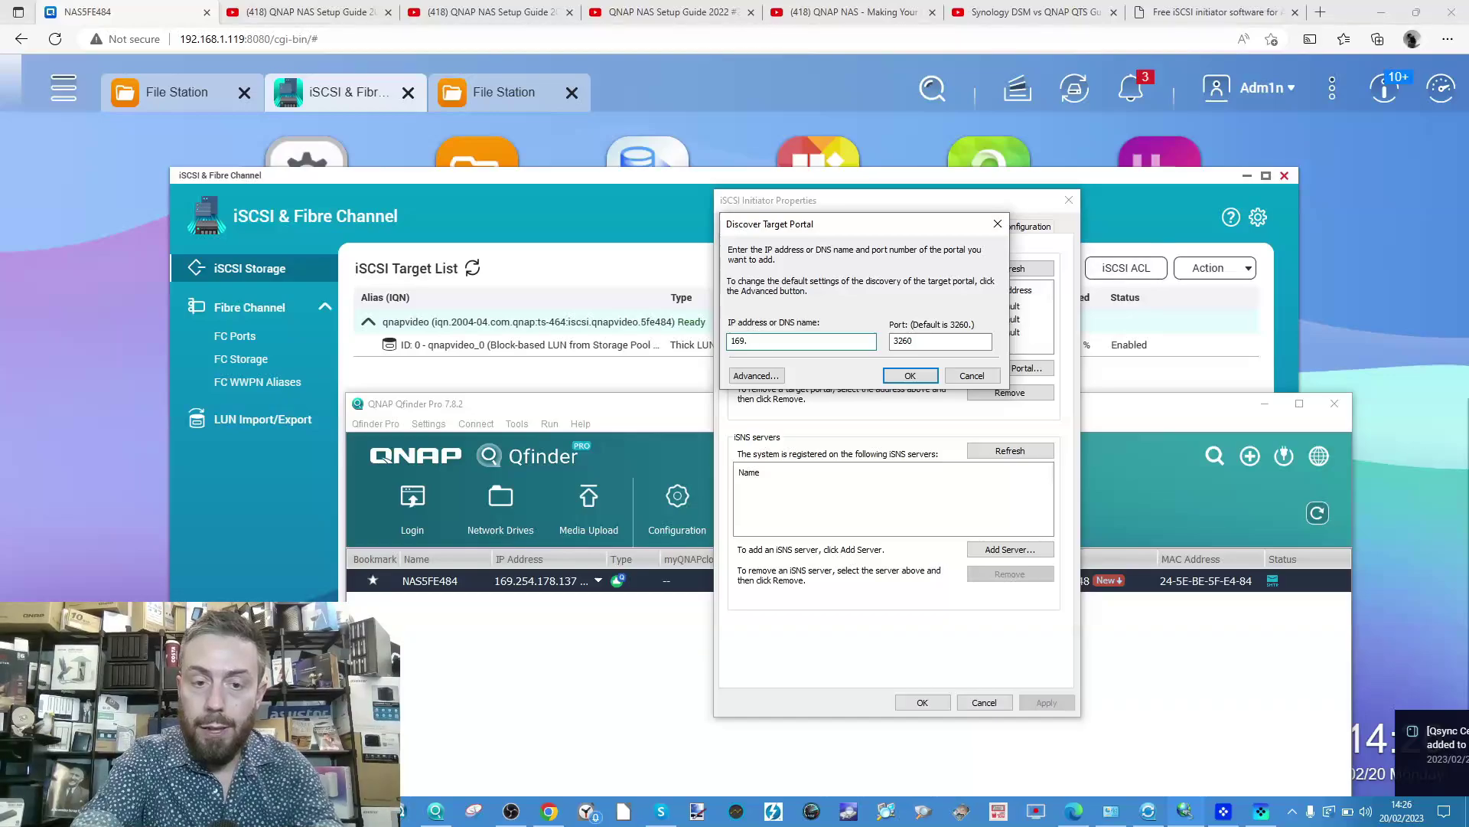
{"action": "type", "text": ".254"}
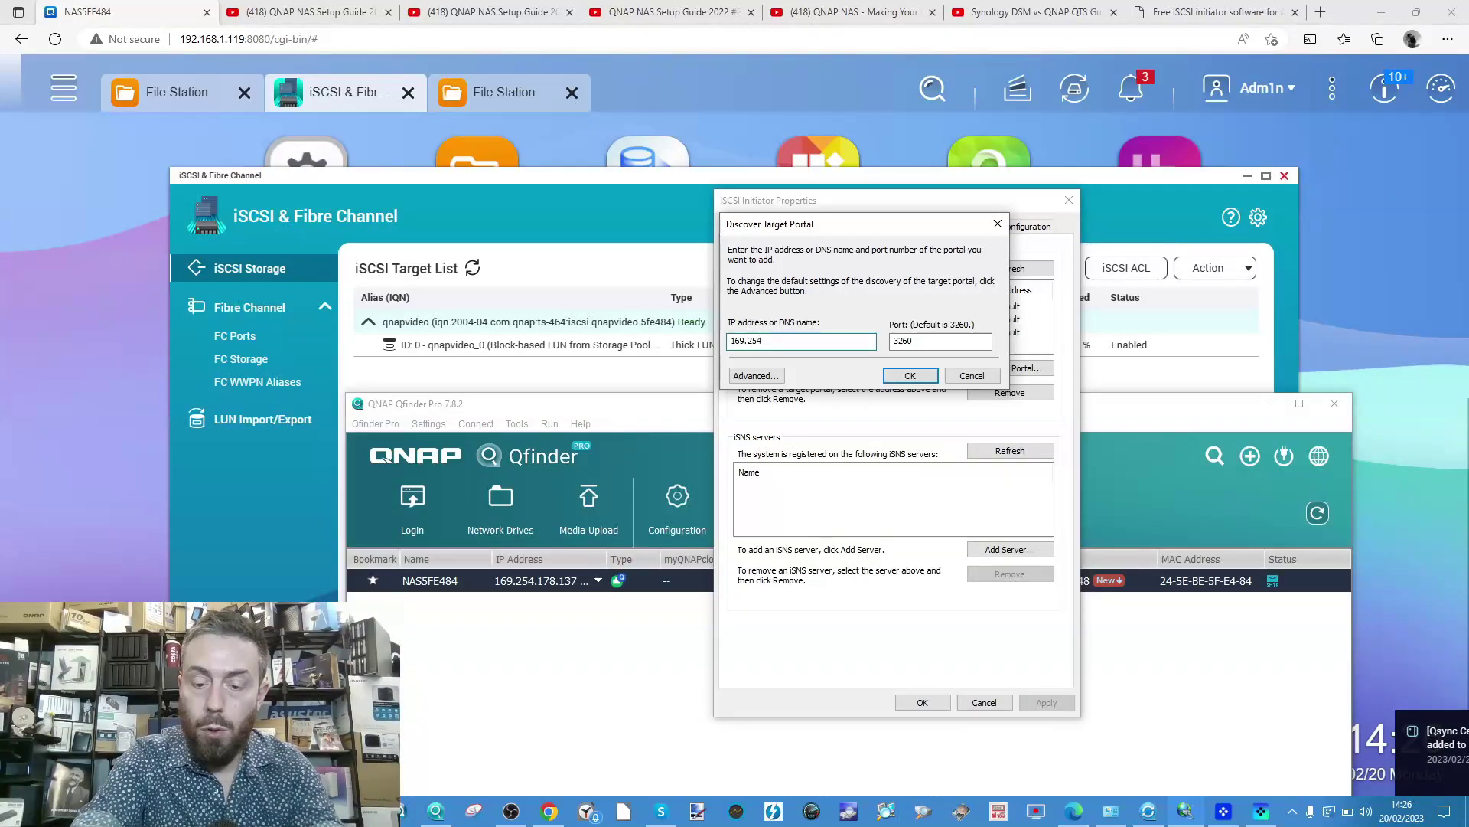
{"action": "type", "text": ".1."}
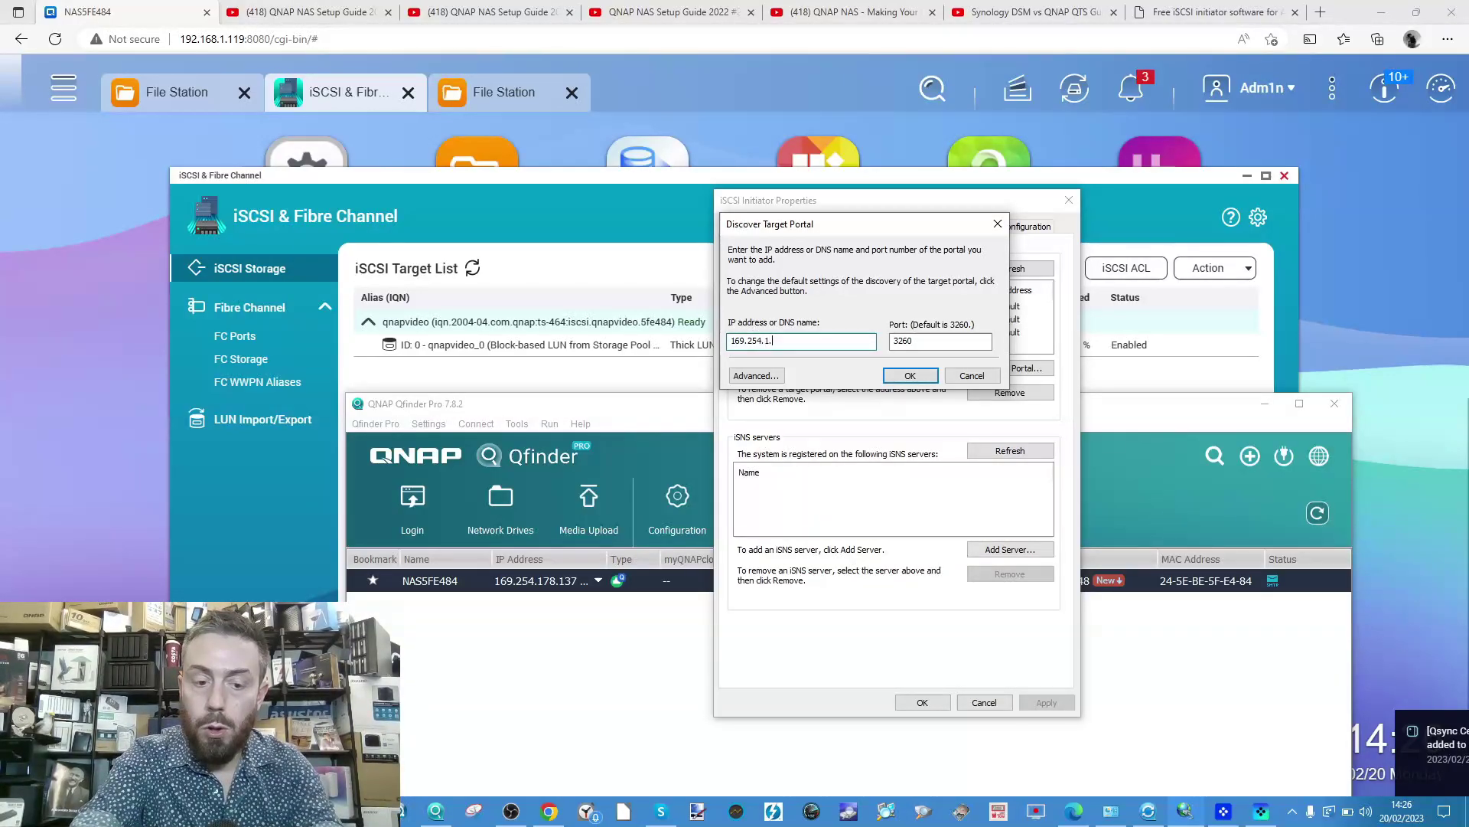
{"action": "type", "text": "178"}
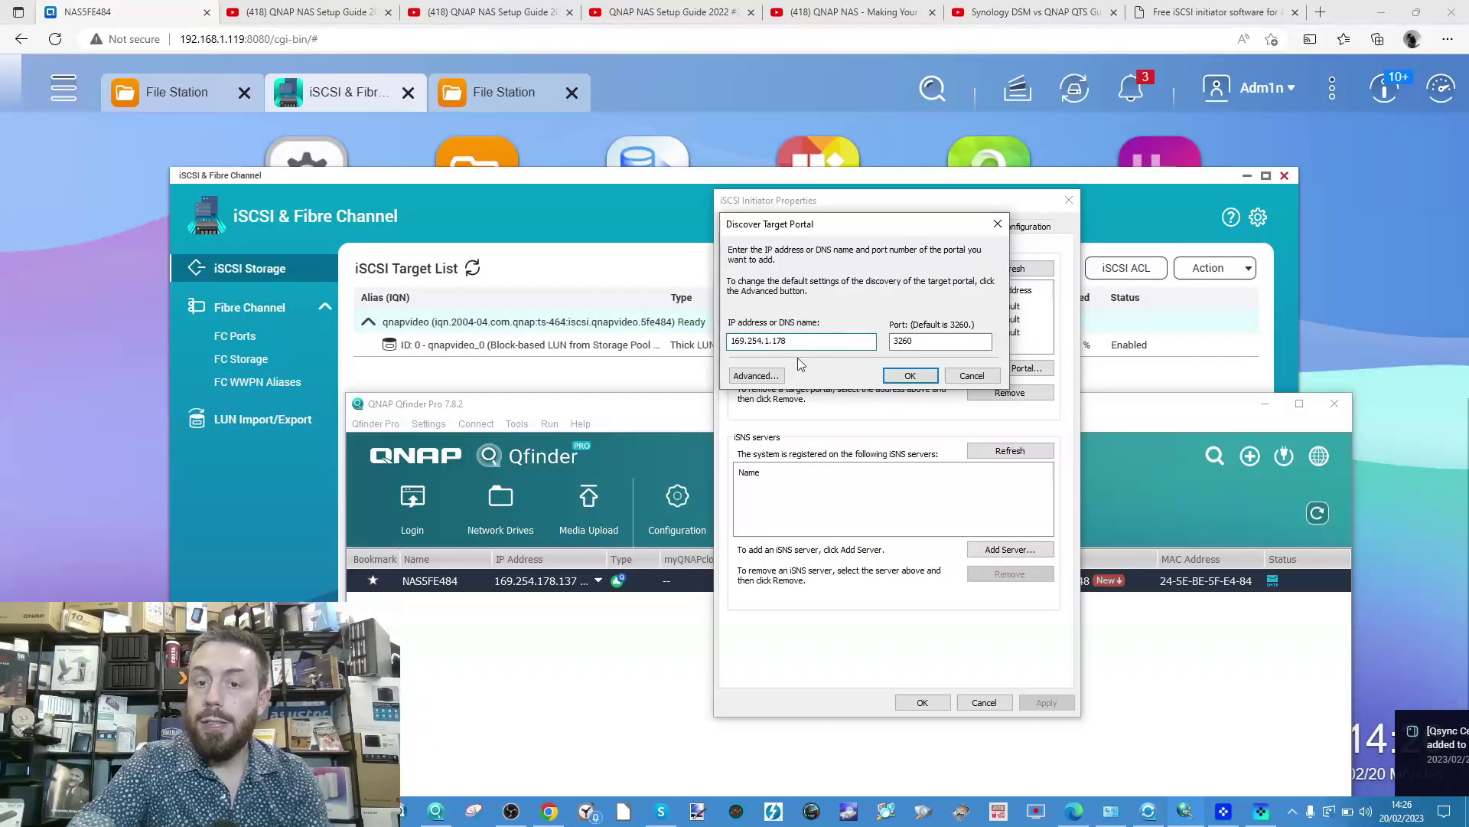
Step: Set the local adapter to Microsoft iSCSI Initiator with Default initiator IP and confirm
{"action": "left_click", "coordinate": [767, 377]}
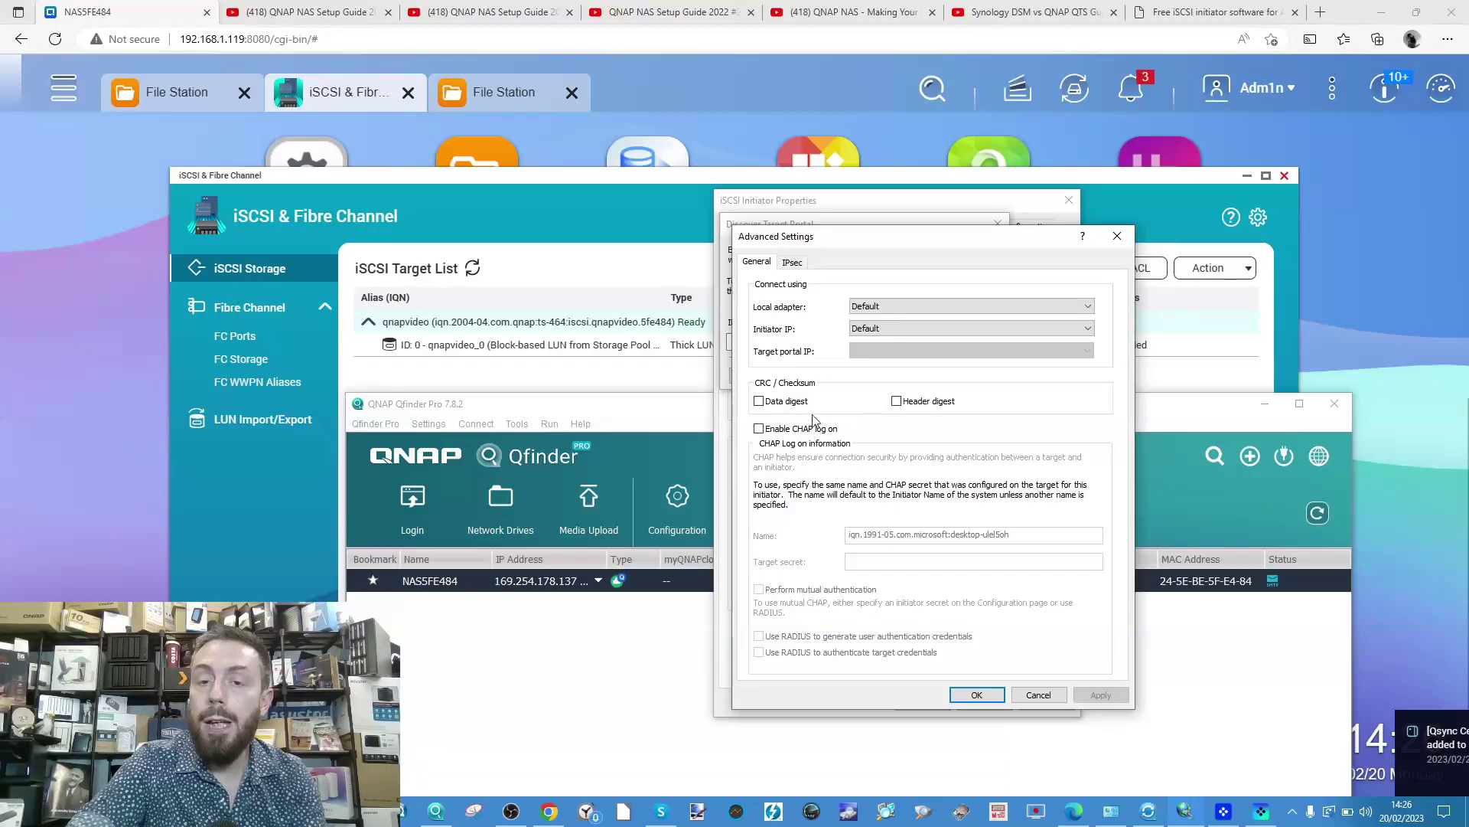
{"action": "left_click", "coordinate": [890, 307]}
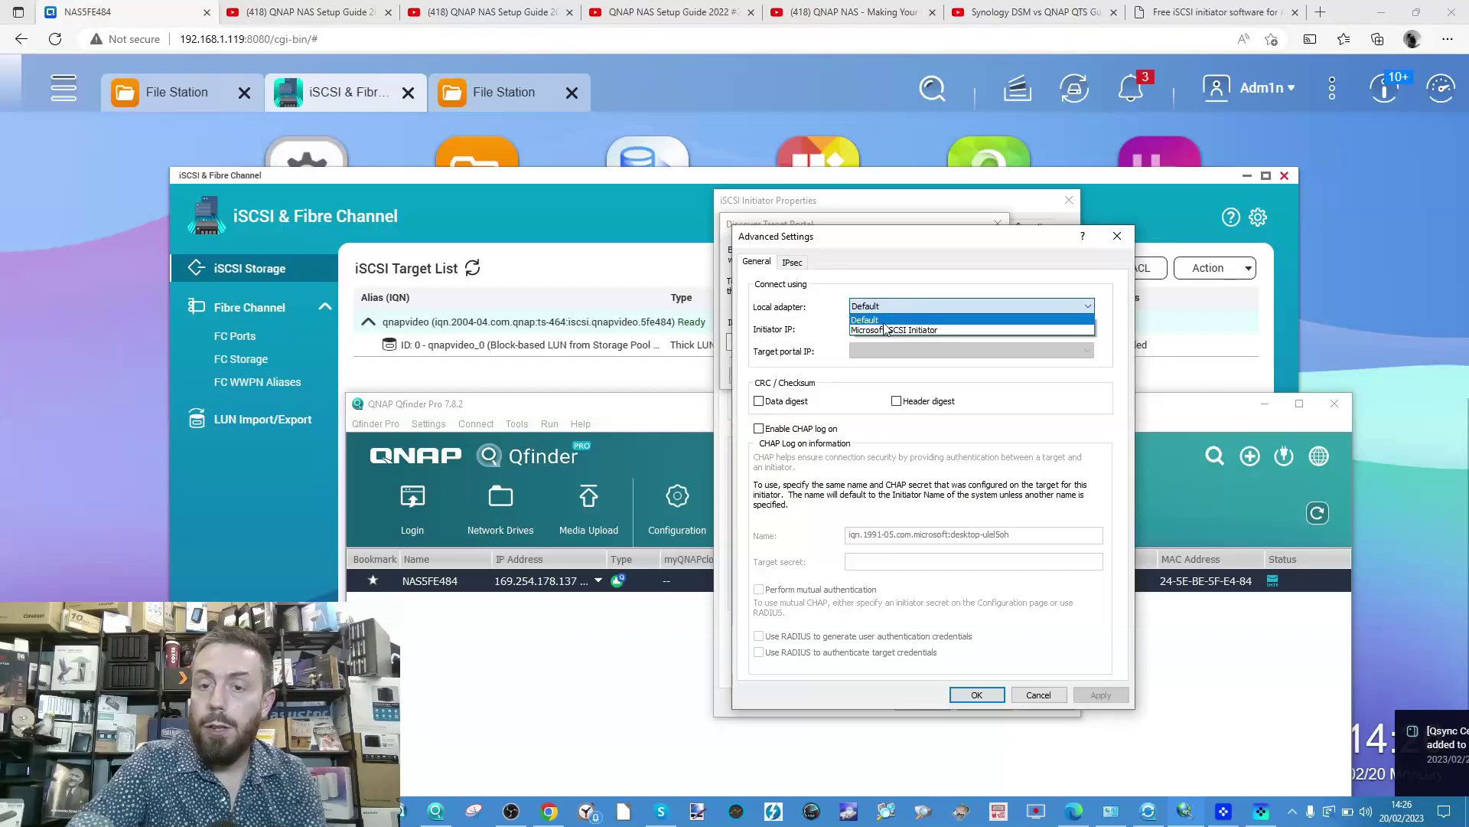
{"action": "left_click", "coordinate": [886, 323]}
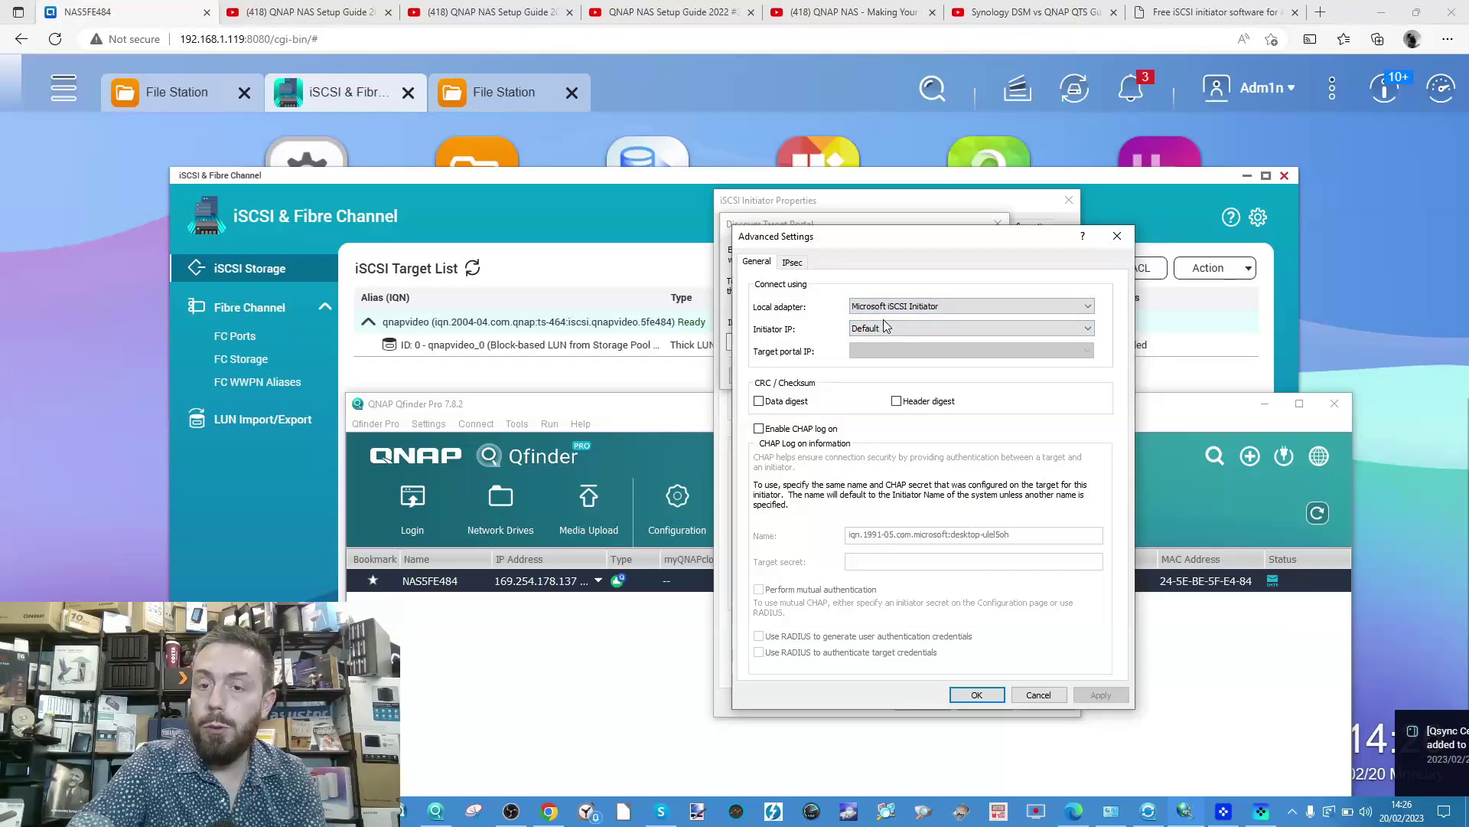
{"action": "left_click", "coordinate": [885, 328]}
{"action": "left_click", "coordinate": [803, 326]}
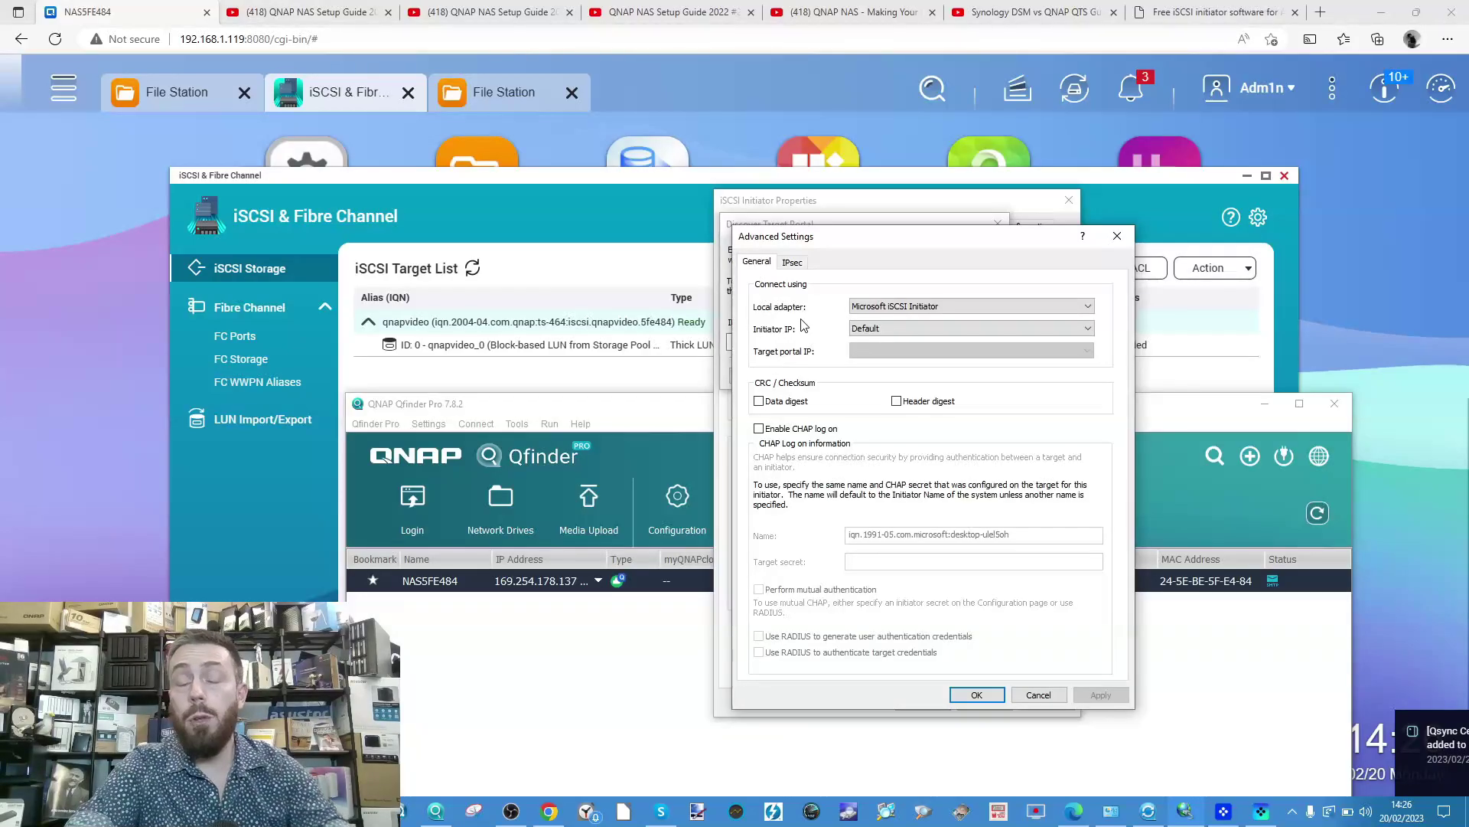
{"action": "left_click", "coordinate": [1000, 695]}
Step: Confirm the 169.254.178.137 portal and select the inactive qnapvideo target under Discovered targets
{"action": "left_click", "coordinate": [899, 378]}
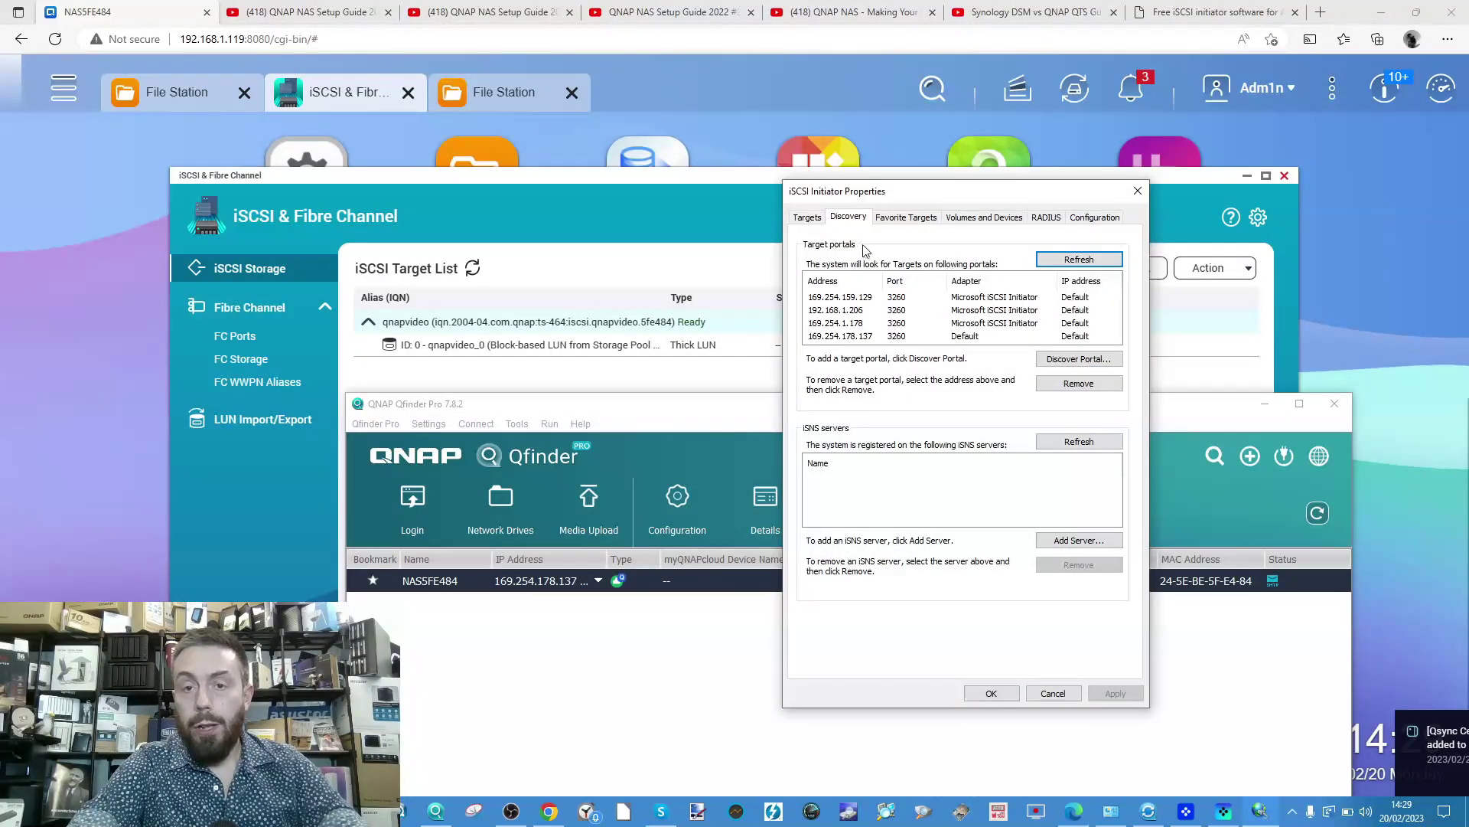
{"action": "left_click", "coordinate": [809, 219]}
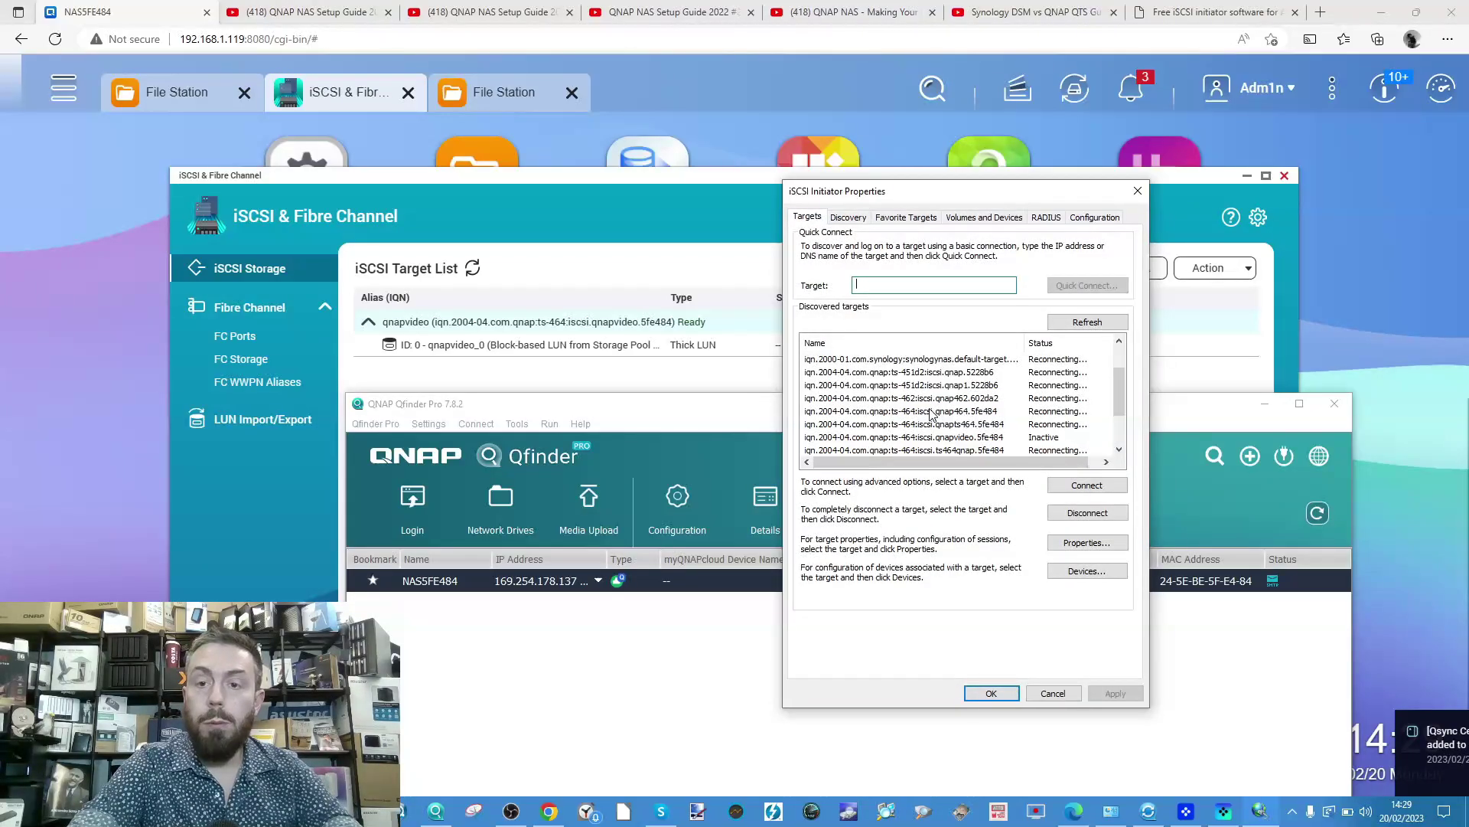
{"action": "scroll", "coordinate": [932, 414], "scroll_direction": "down", "scroll_amount": 1}
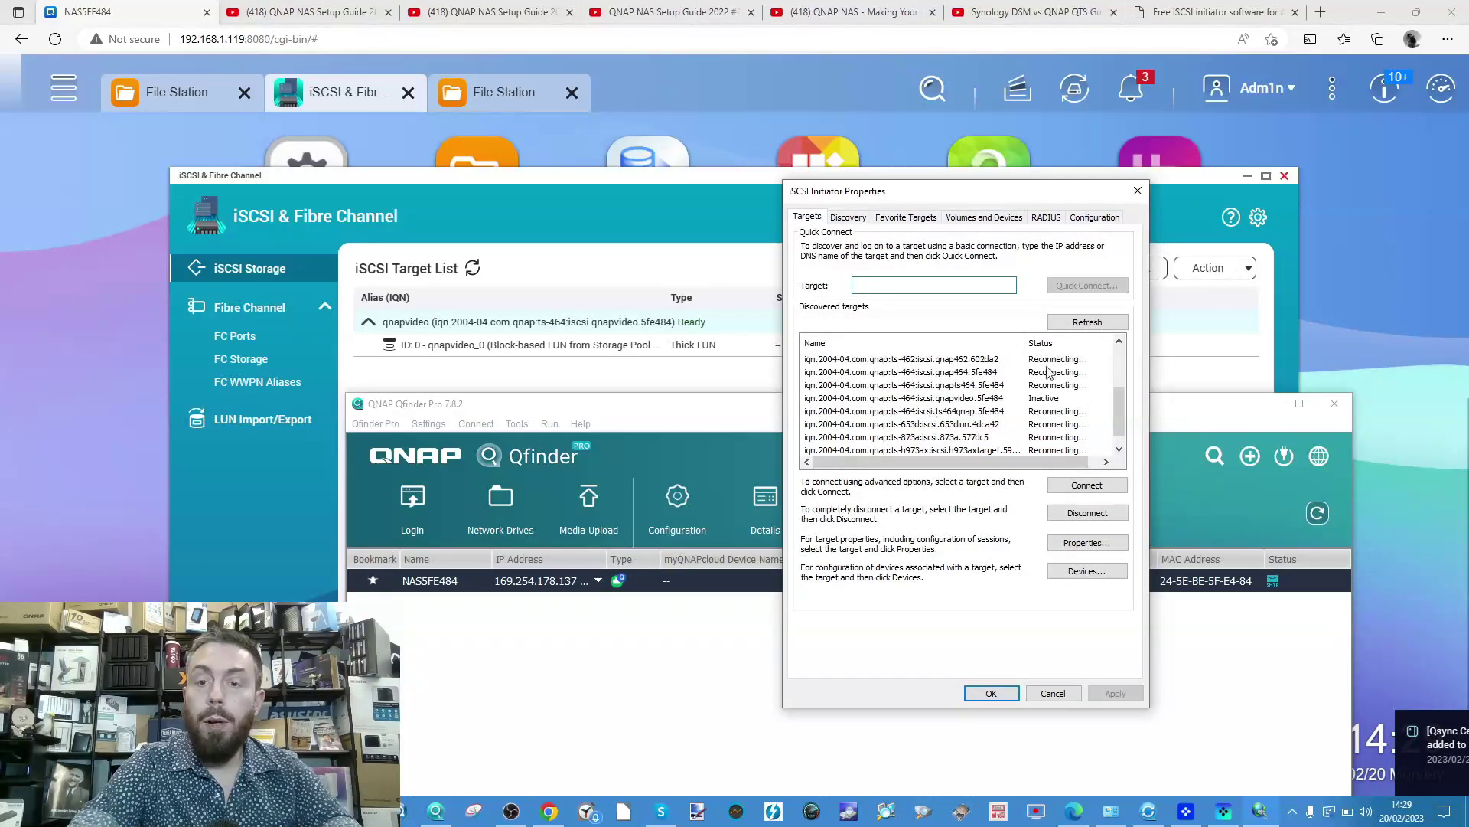
{"action": "left_click", "coordinate": [946, 399]}
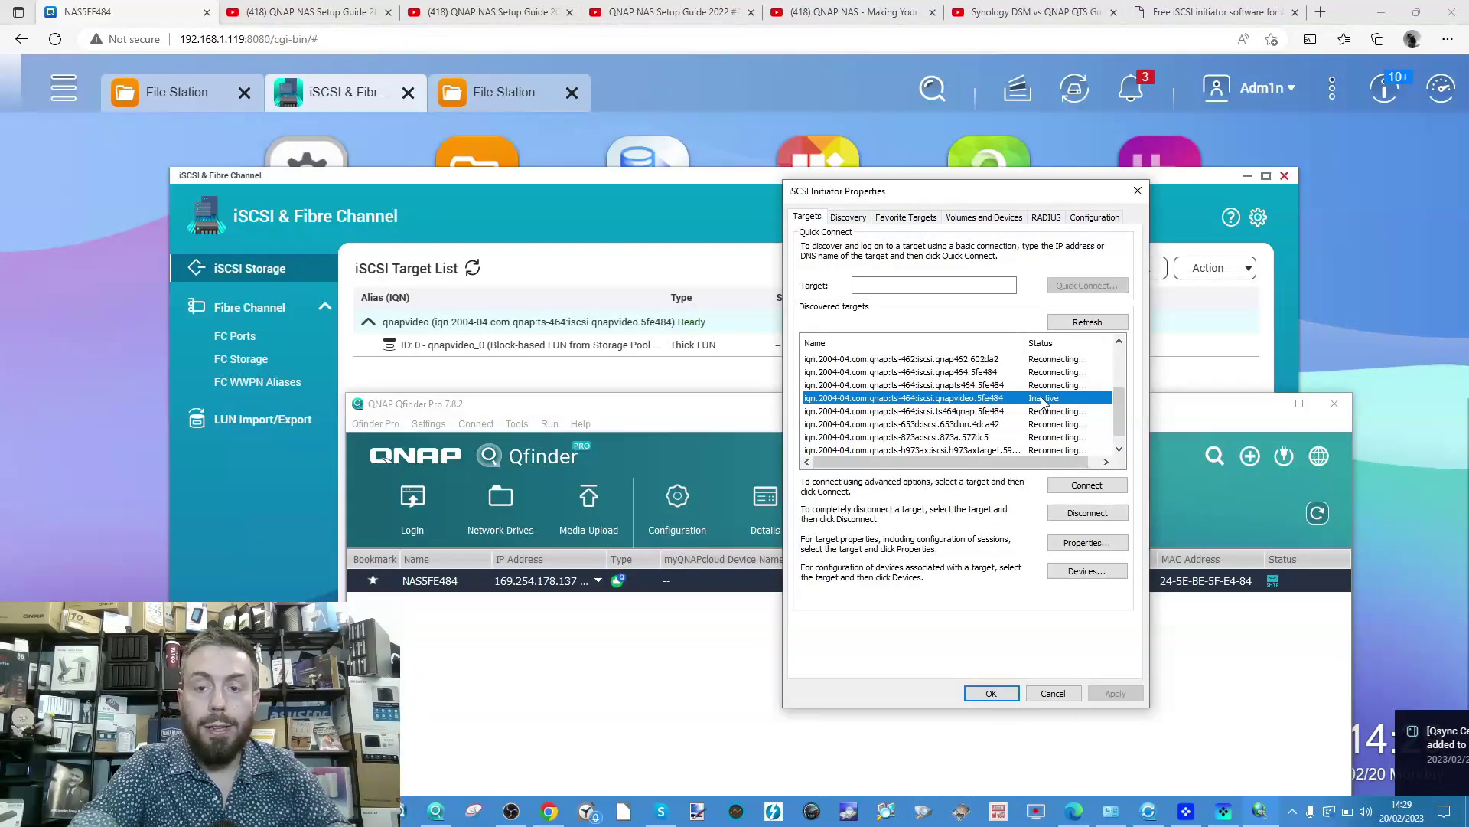
Step: Connect qnapvideo with multi-path, default adapter and initiator IP, via portal 169.254.178.137 / 3260
{"action": "left_click", "coordinate": [1074, 486]}
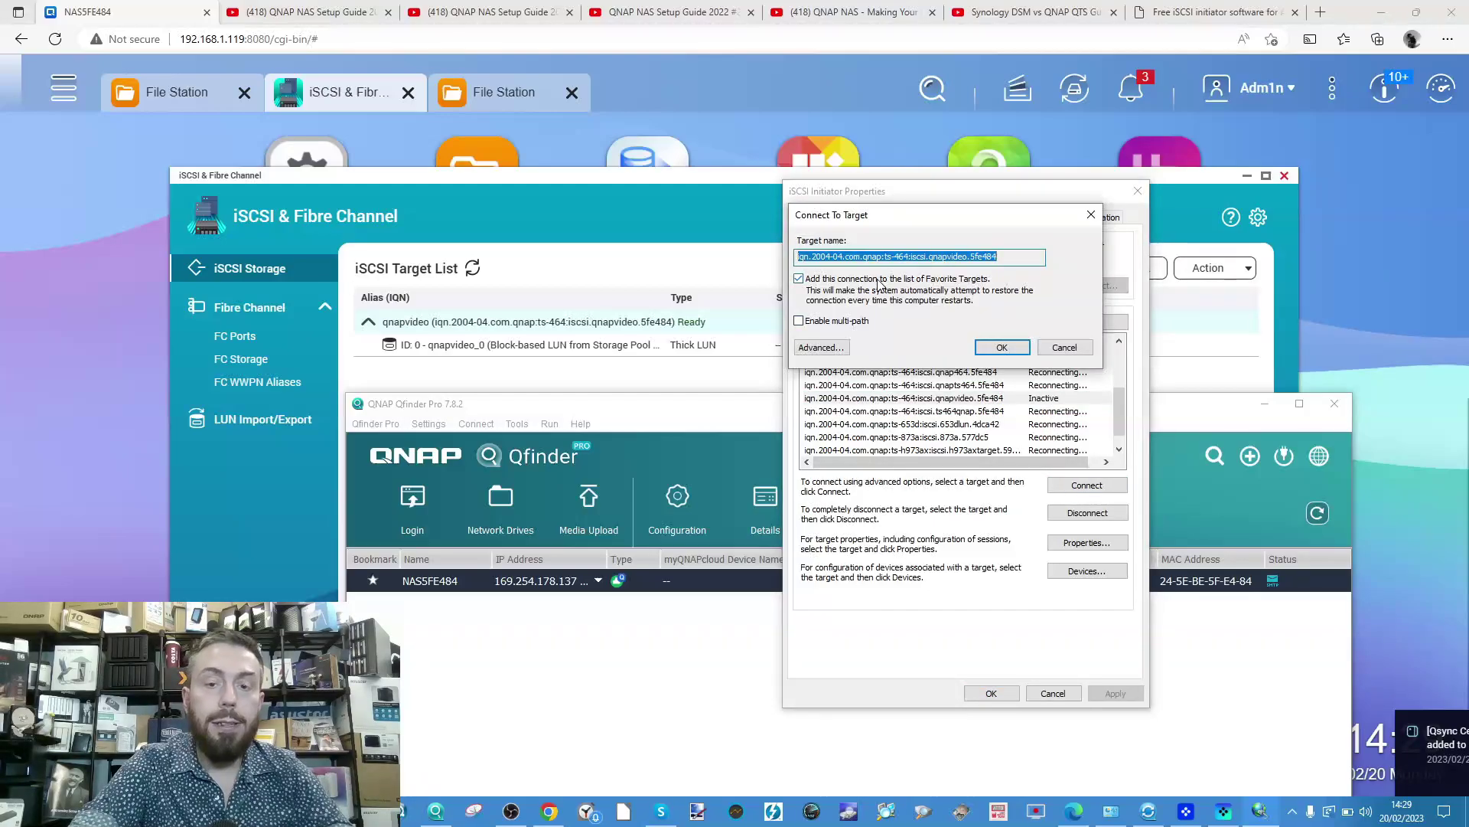
{"action": "left_click", "coordinate": [799, 322]}
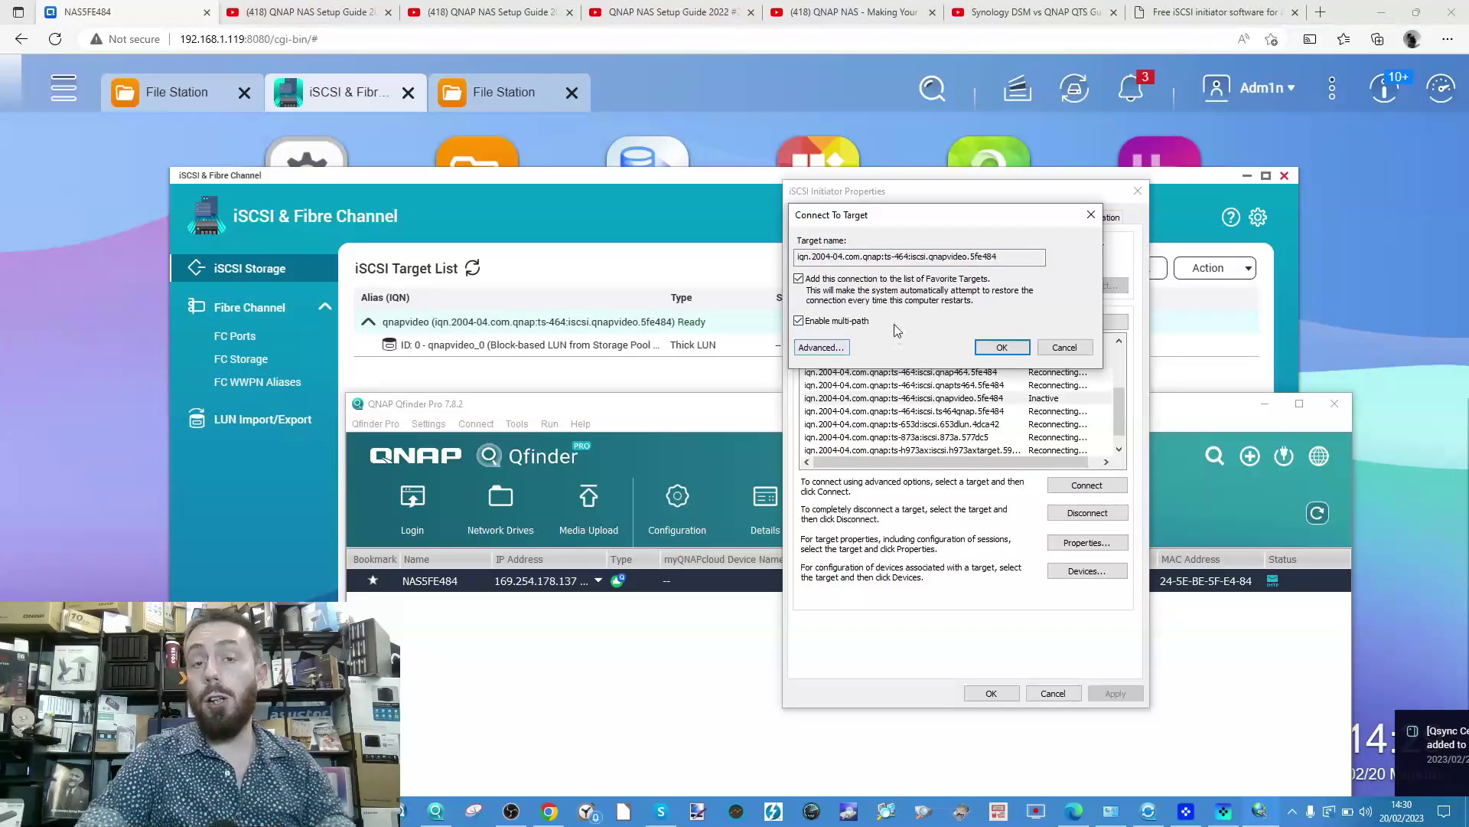
{"action": "left_click", "coordinate": [837, 346]}
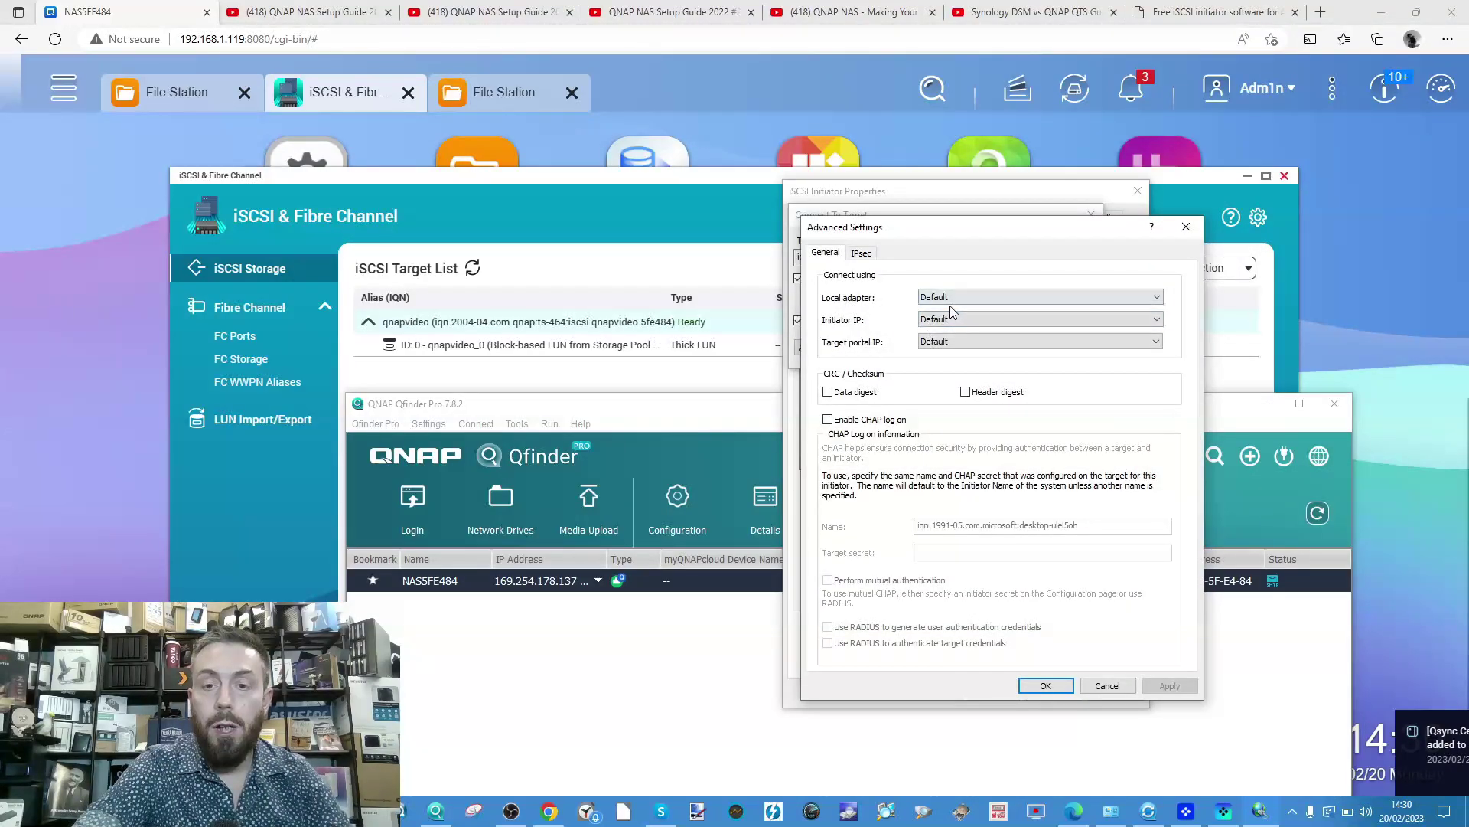
{"action": "left_click", "coordinate": [951, 302]}
{"action": "left_click", "coordinate": [950, 310]}
{"action": "left_click", "coordinate": [943, 319]}
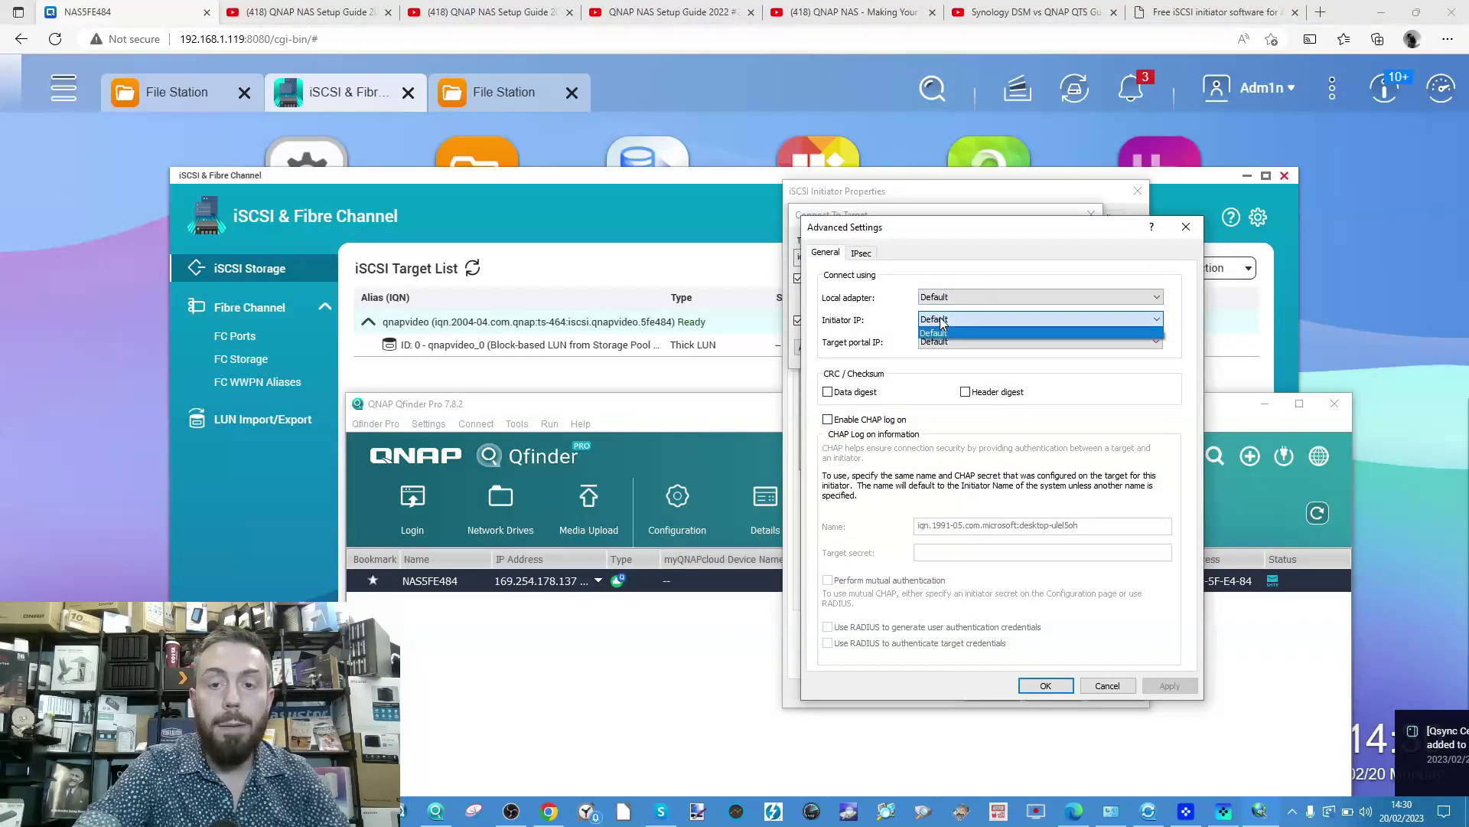
{"action": "left_click", "coordinate": [940, 331]}
{"action": "left_click", "coordinate": [938, 342]}
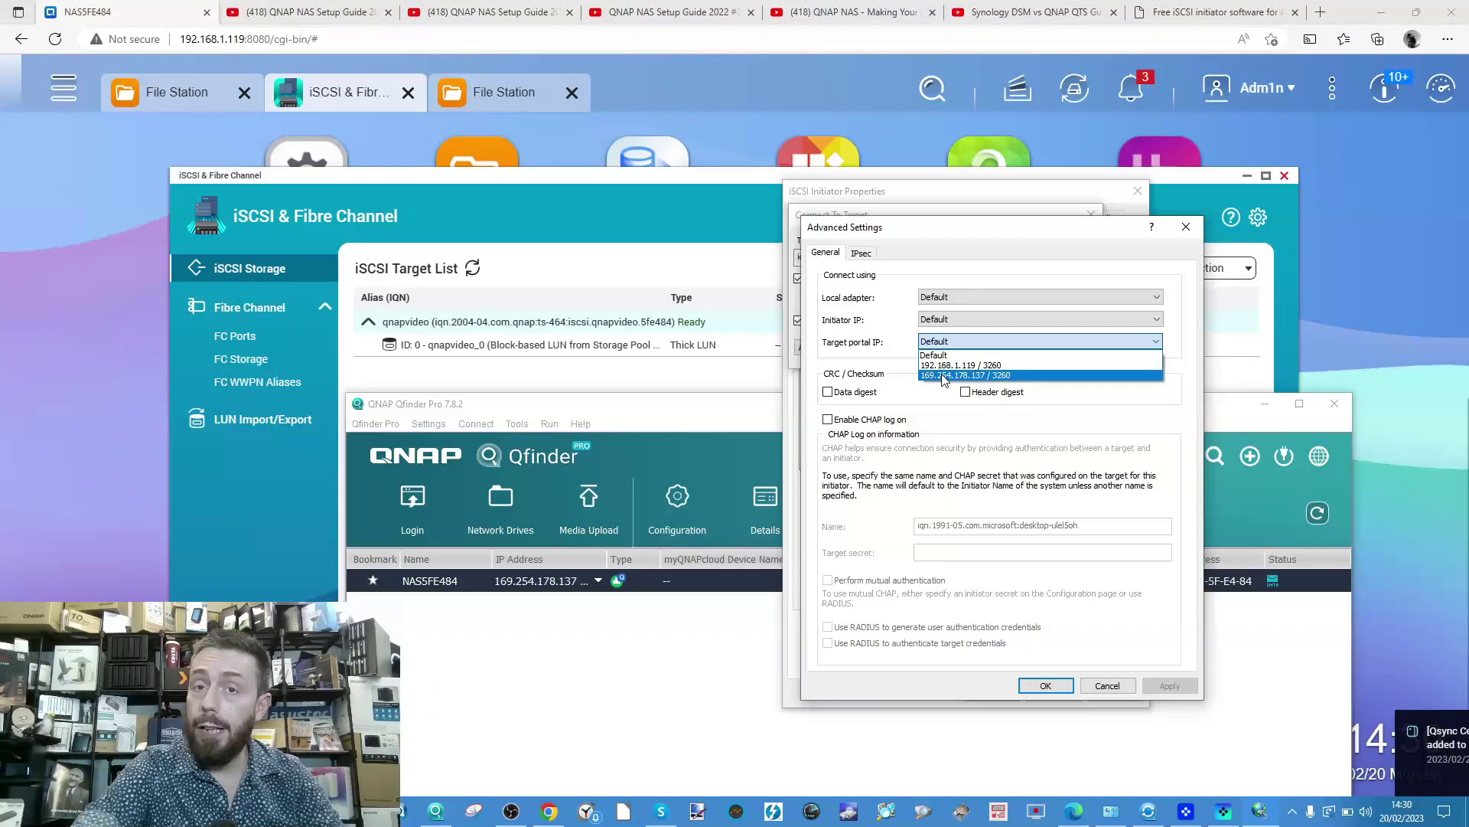
{"action": "left_click", "coordinate": [943, 375]}
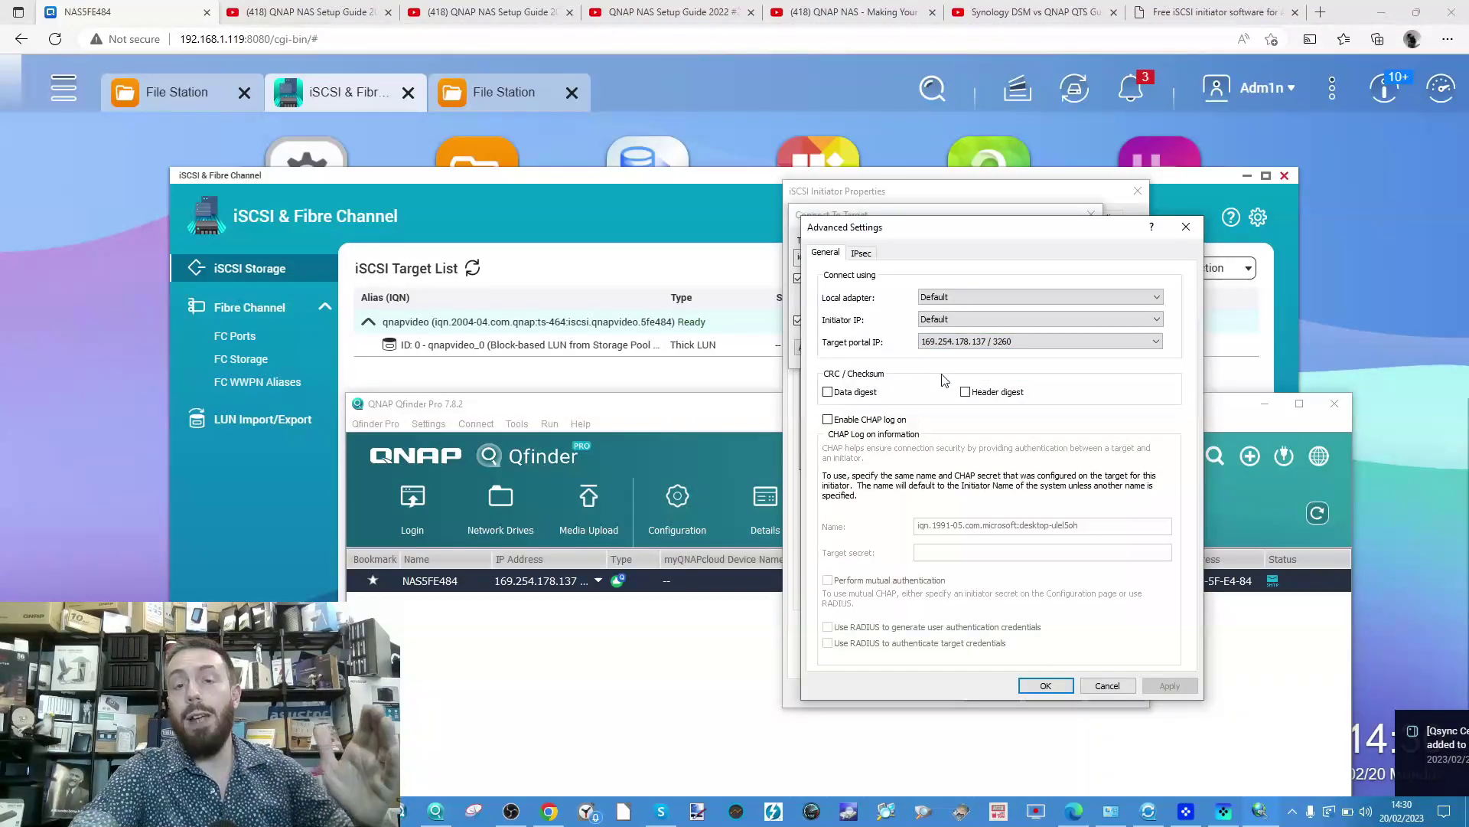
{"action": "left_click", "coordinate": [1045, 685]}
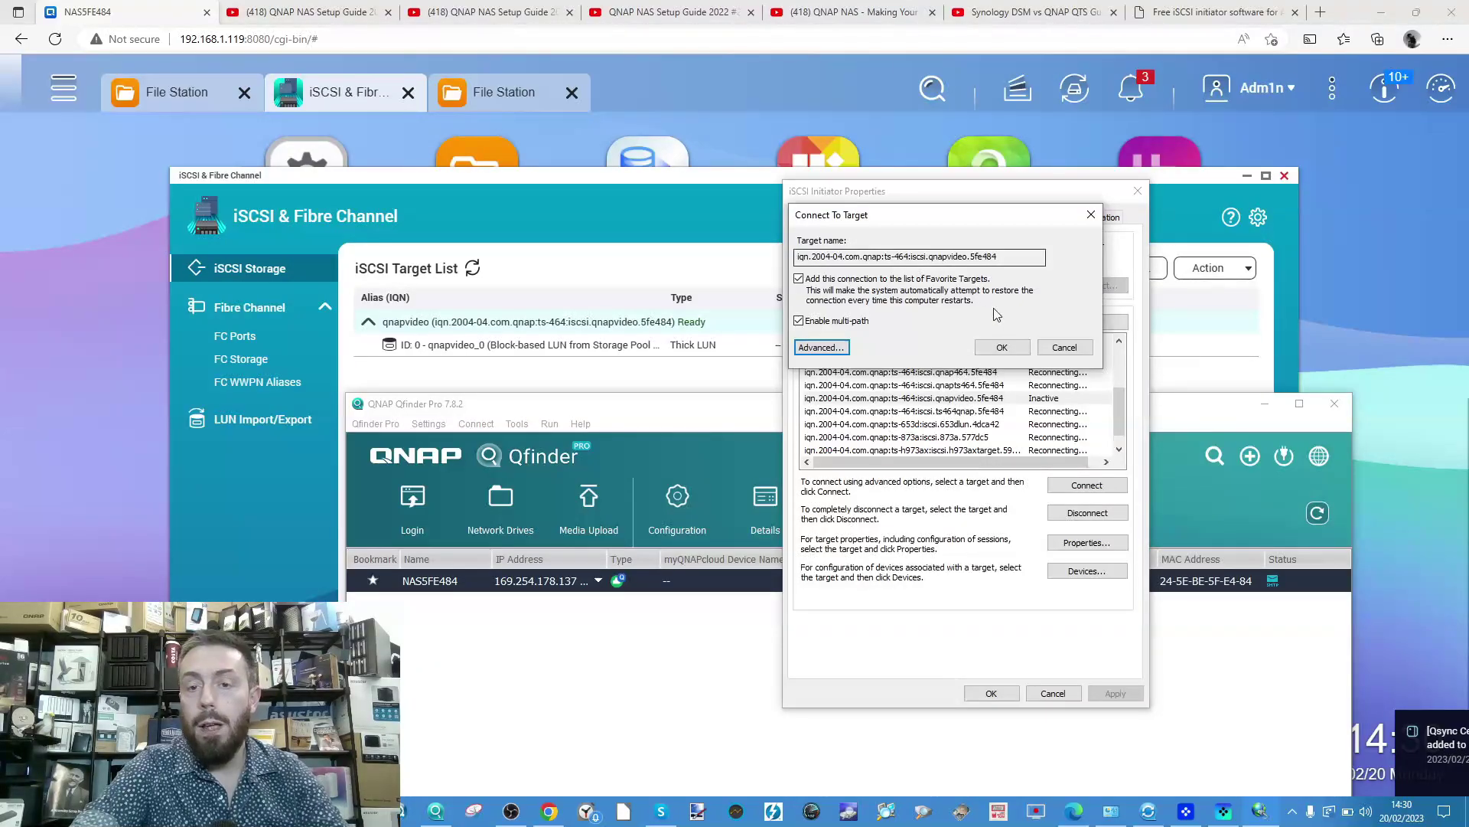
{"action": "left_click", "coordinate": [1015, 353]}
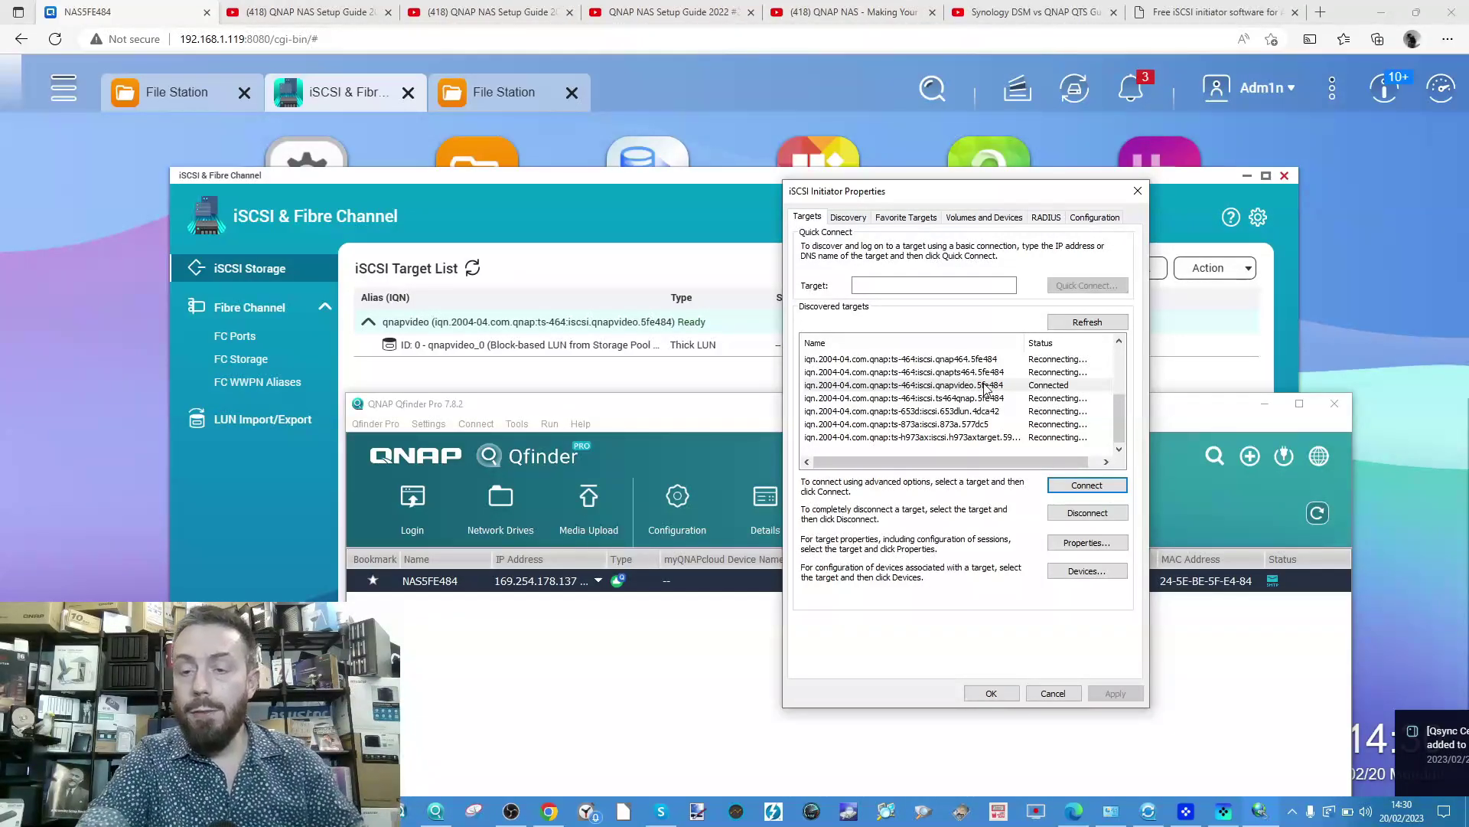
Step: Close iSCSI Initiator and launch Disk Management from a 'disk management' Start search
{"action": "left_click", "coordinate": [983, 696]}
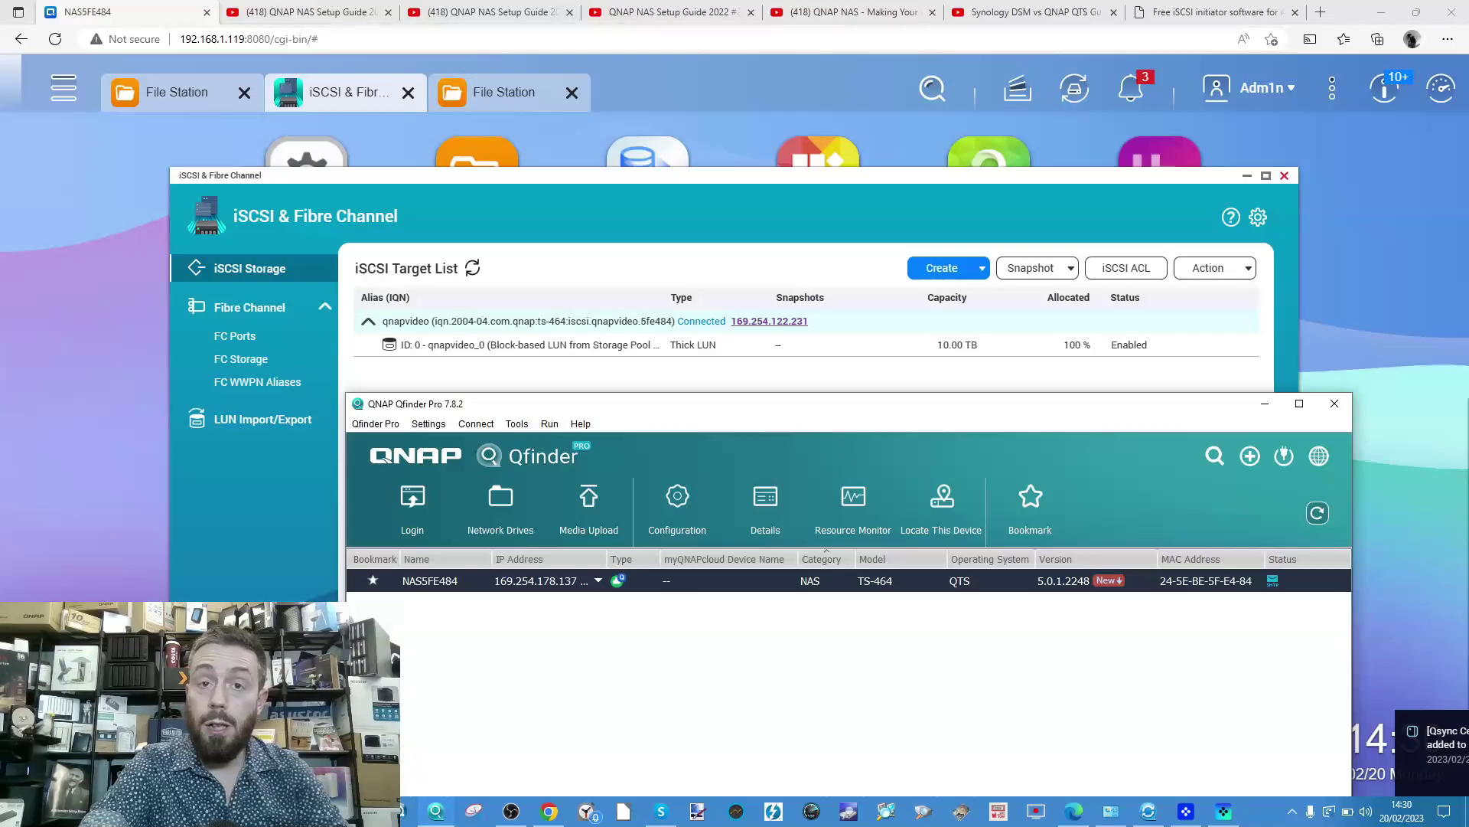
{"action": "left_click", "coordinate": [512, 811]}
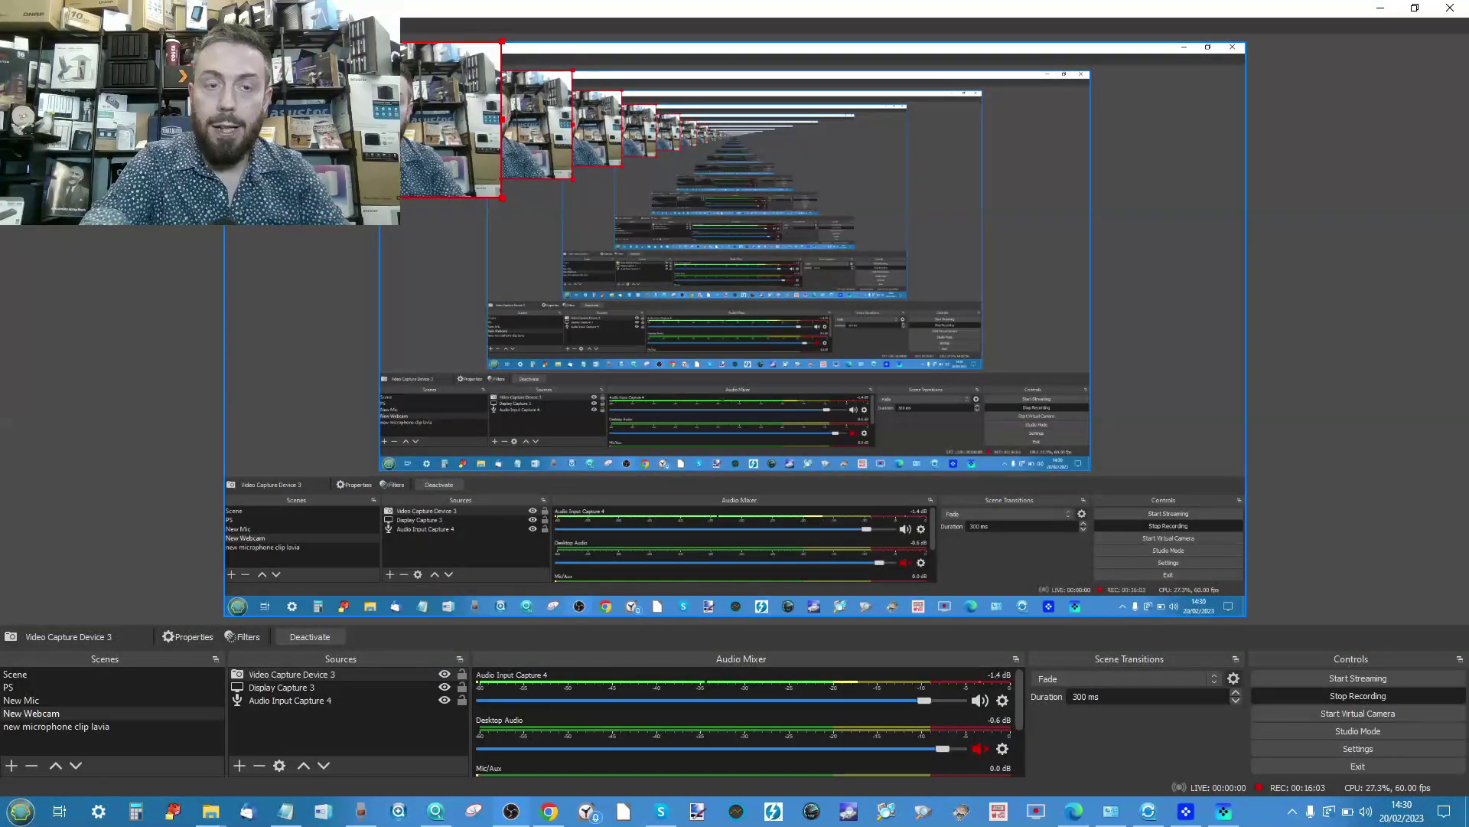
{"action": "left_click", "coordinate": [1379, 8]}
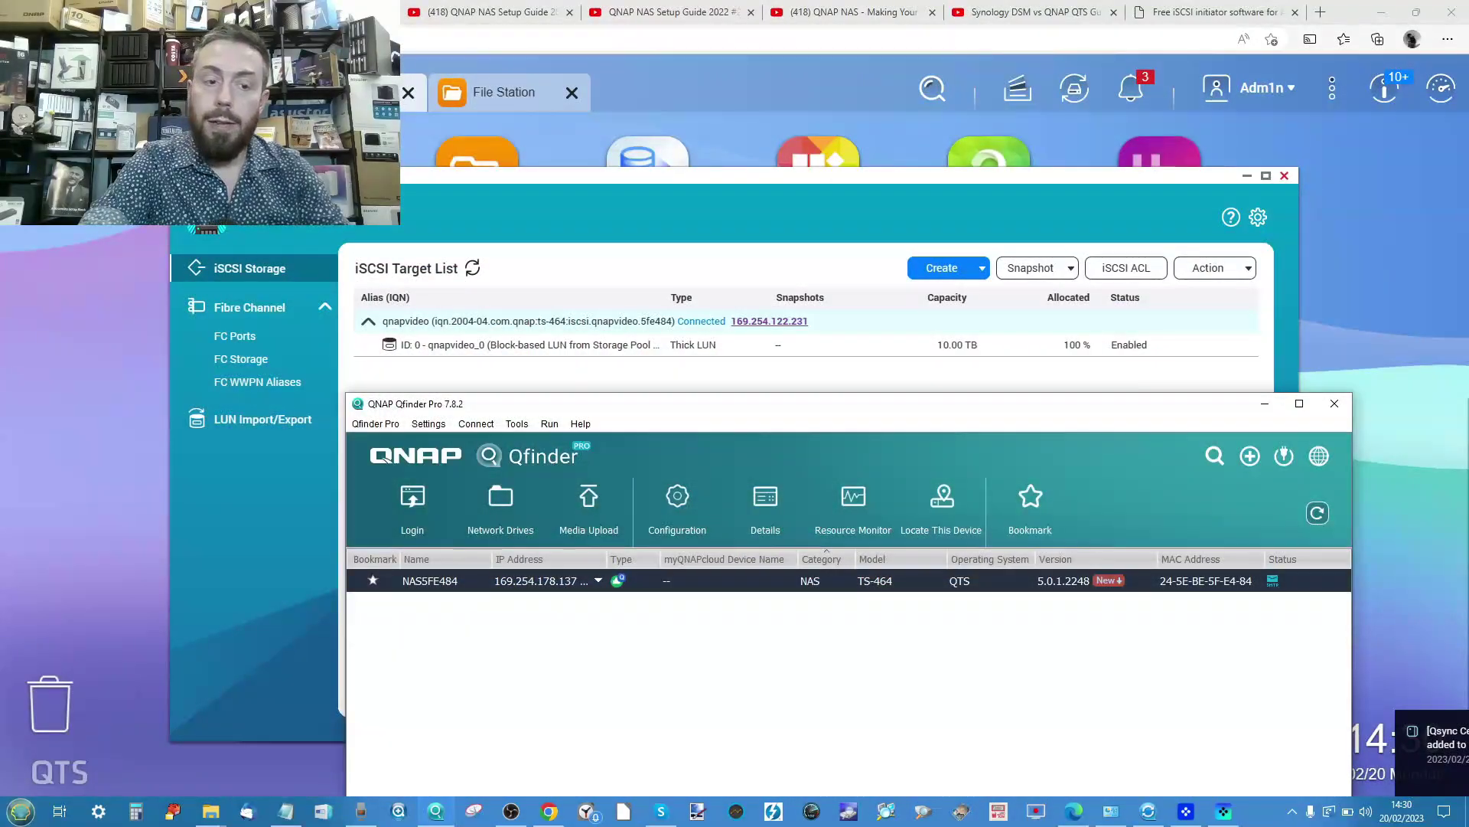
{"action": "key", "text": "super"}
{"action": "type", "text": "d"}
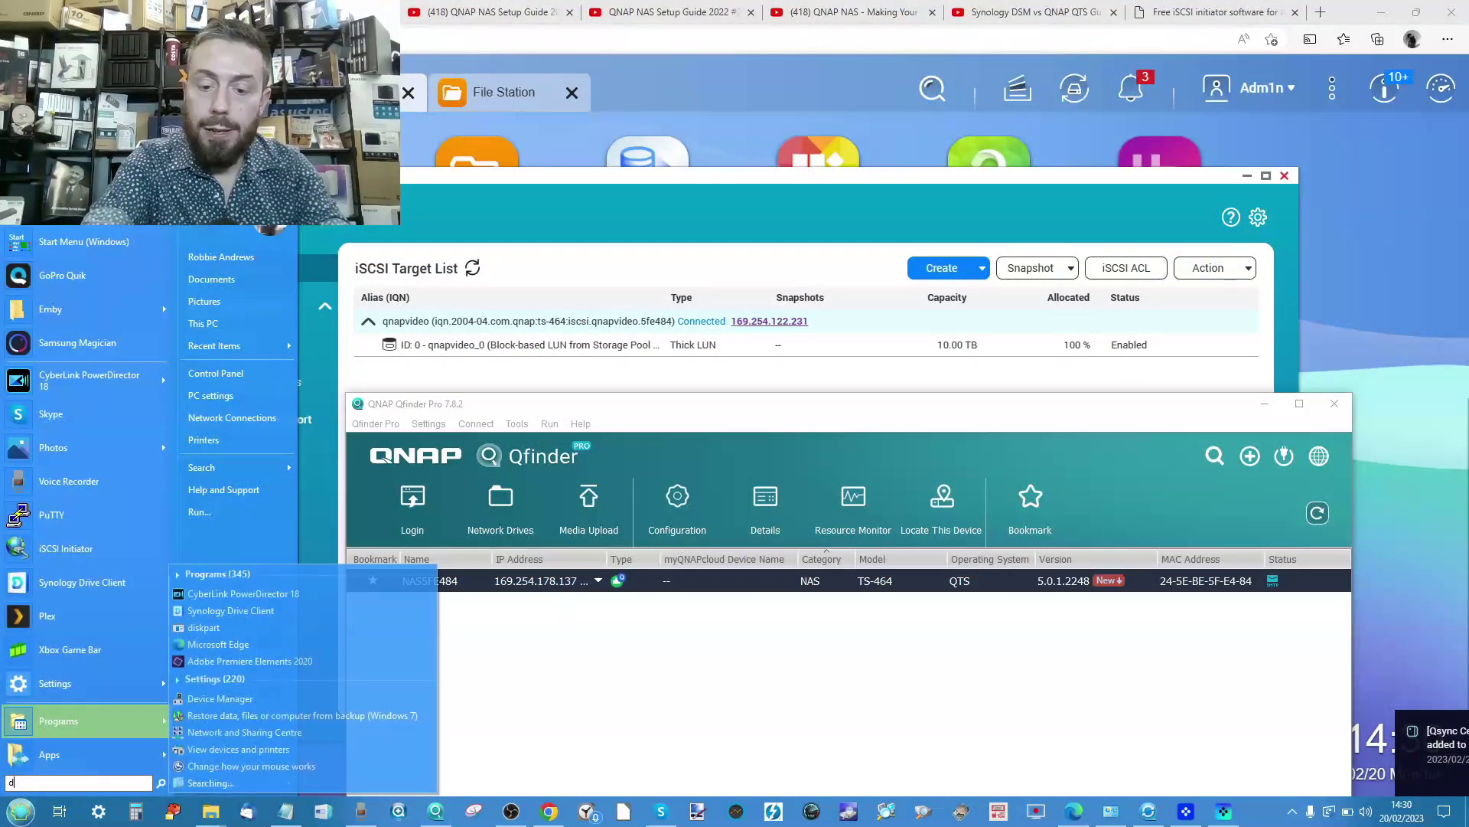
{"action": "type", "text": "isk management"}
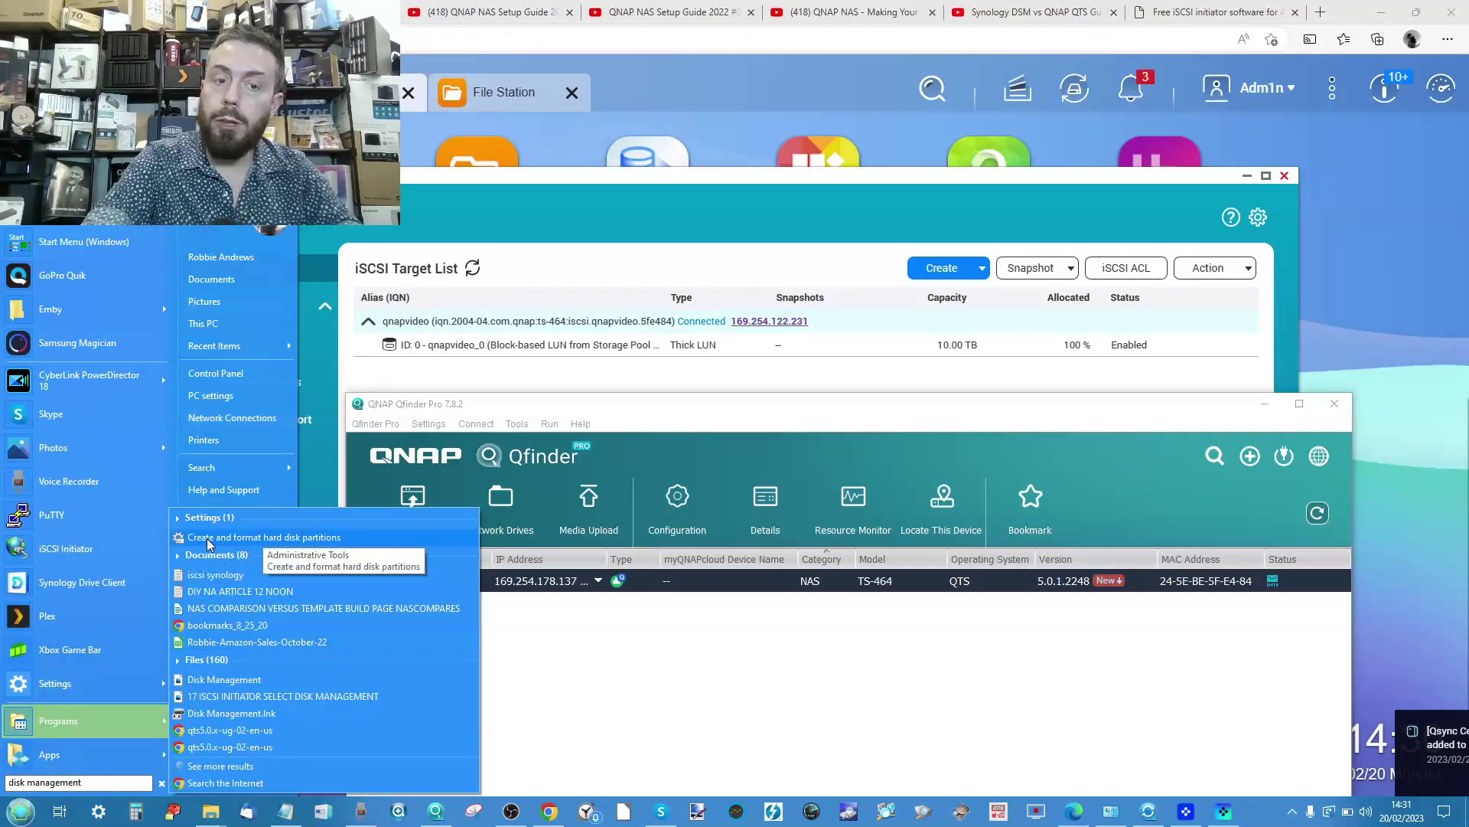
{"action": "left_click", "coordinate": [266, 538]}
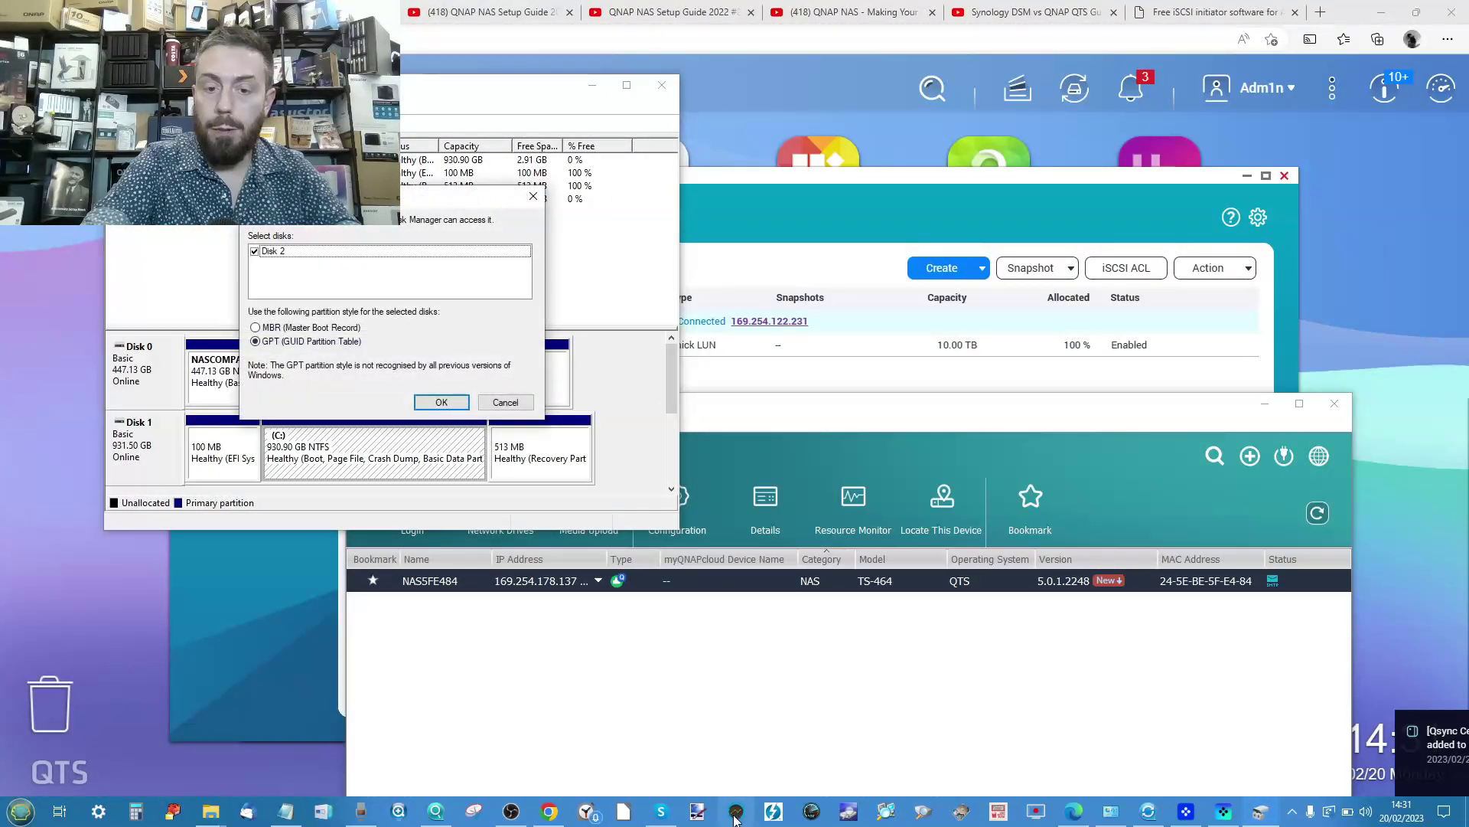
Step: Accept the Initialise Disk prompt for Disk 2 with the GPT partition style
{"action": "left_click", "coordinate": [510, 811]}
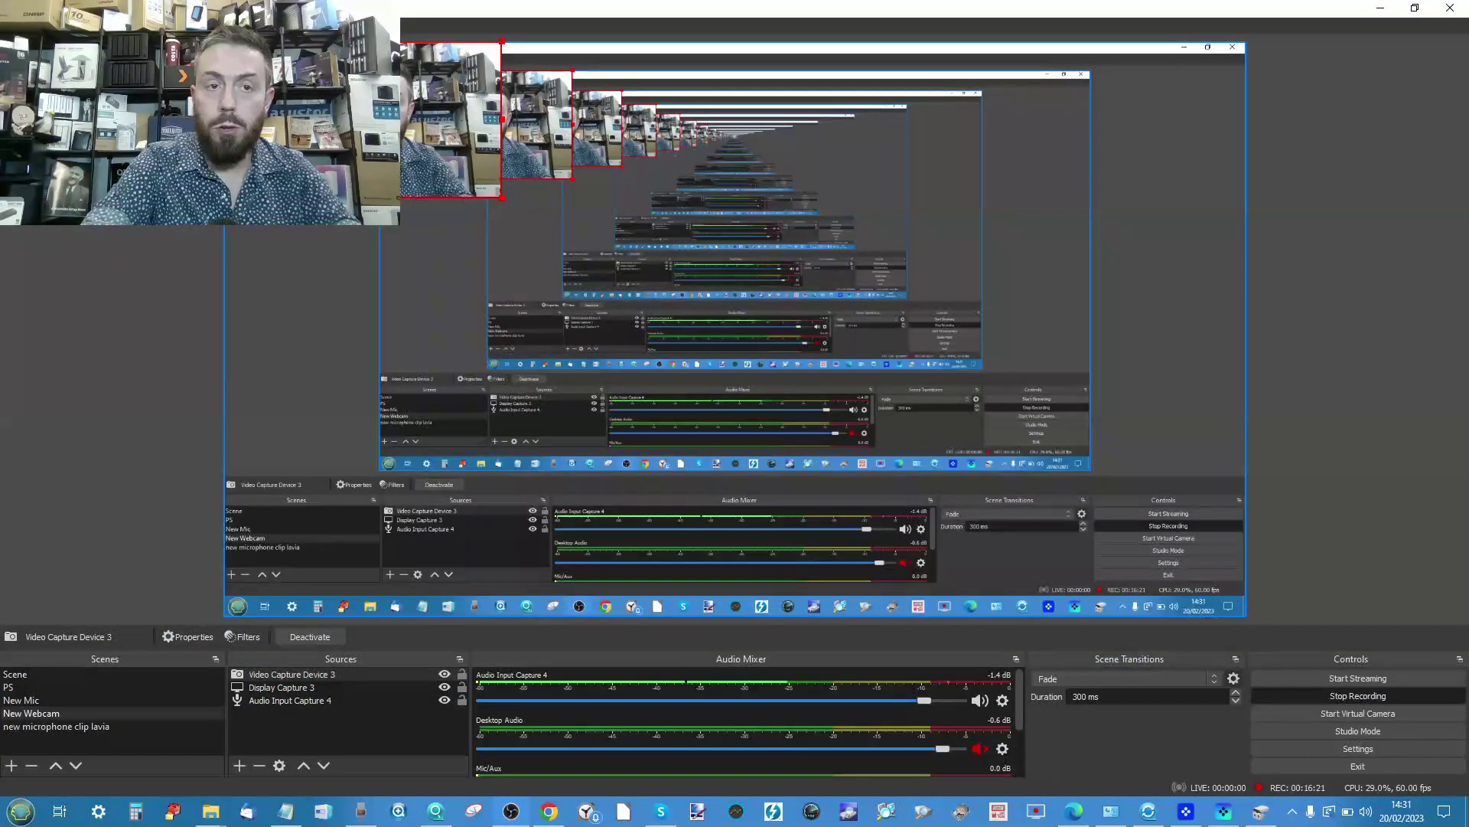
{"action": "left_click_drag", "start_coordinate": [305, 146], "coordinate": [288, 499]}
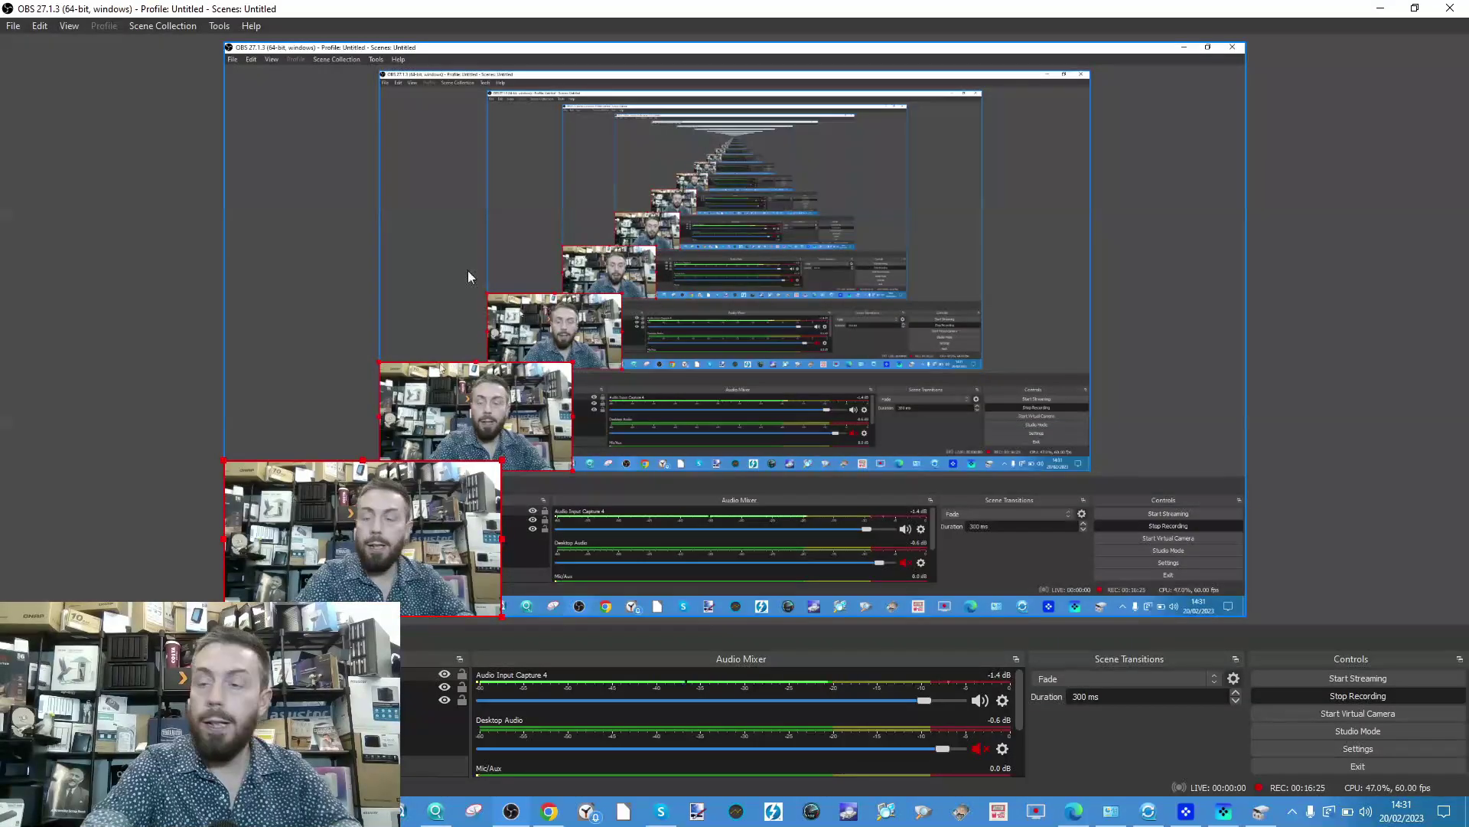
{"action": "left_click", "coordinate": [1379, 10]}
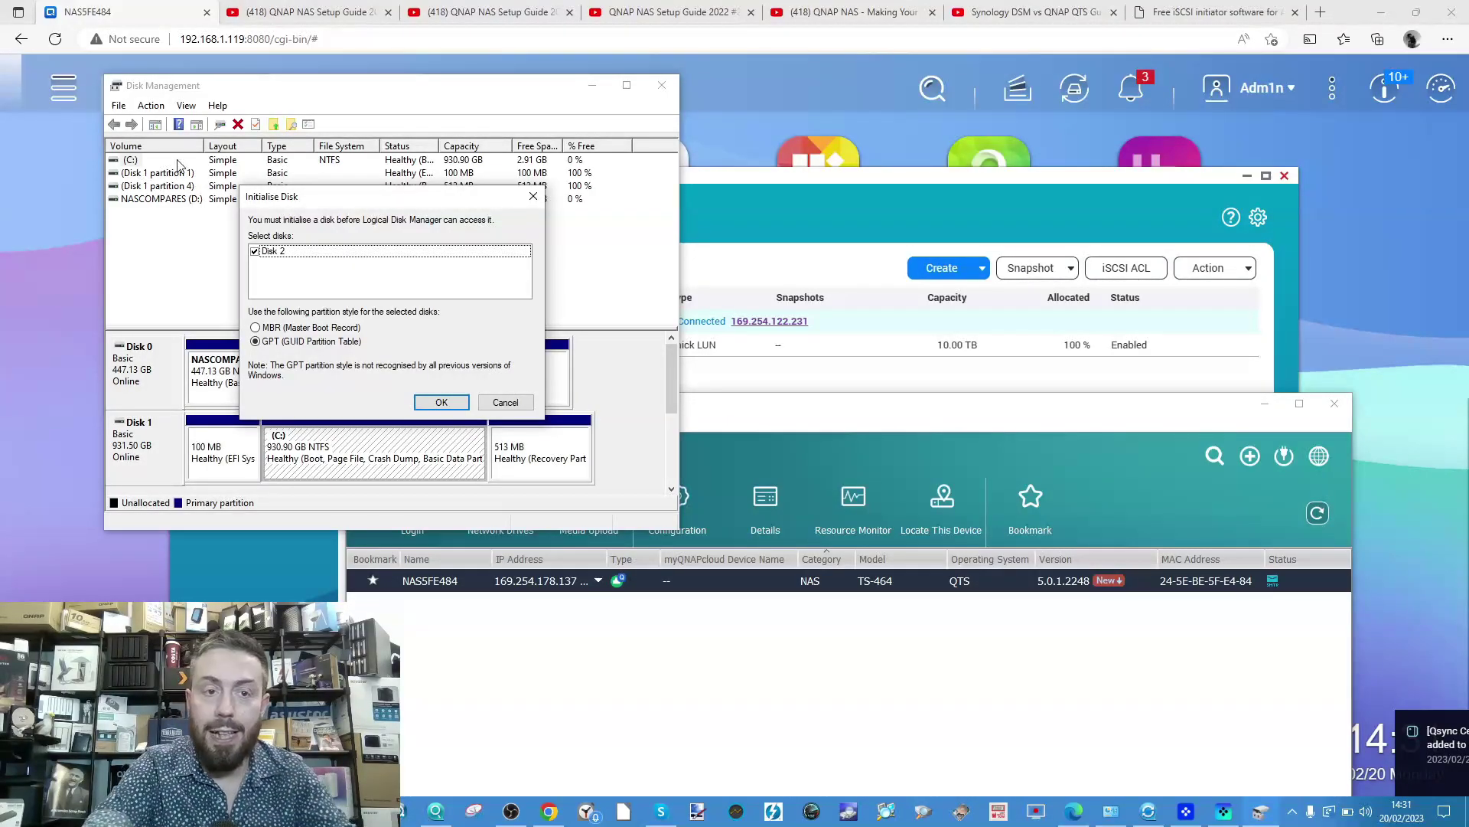
{"action": "left_click_drag", "start_coordinate": [322, 201], "coordinate": [330, 143]}
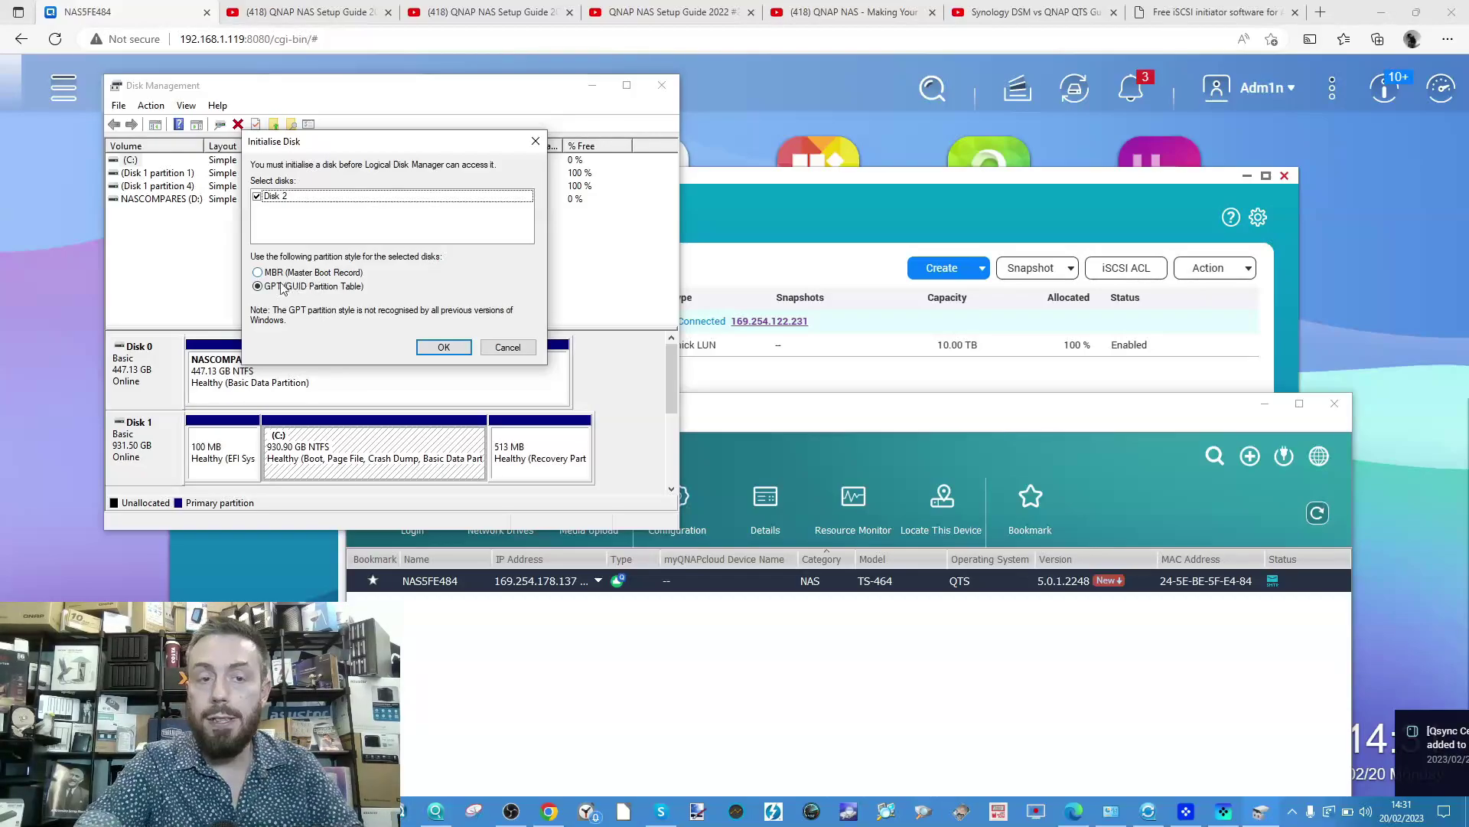
{"action": "left_click", "coordinate": [443, 347]}
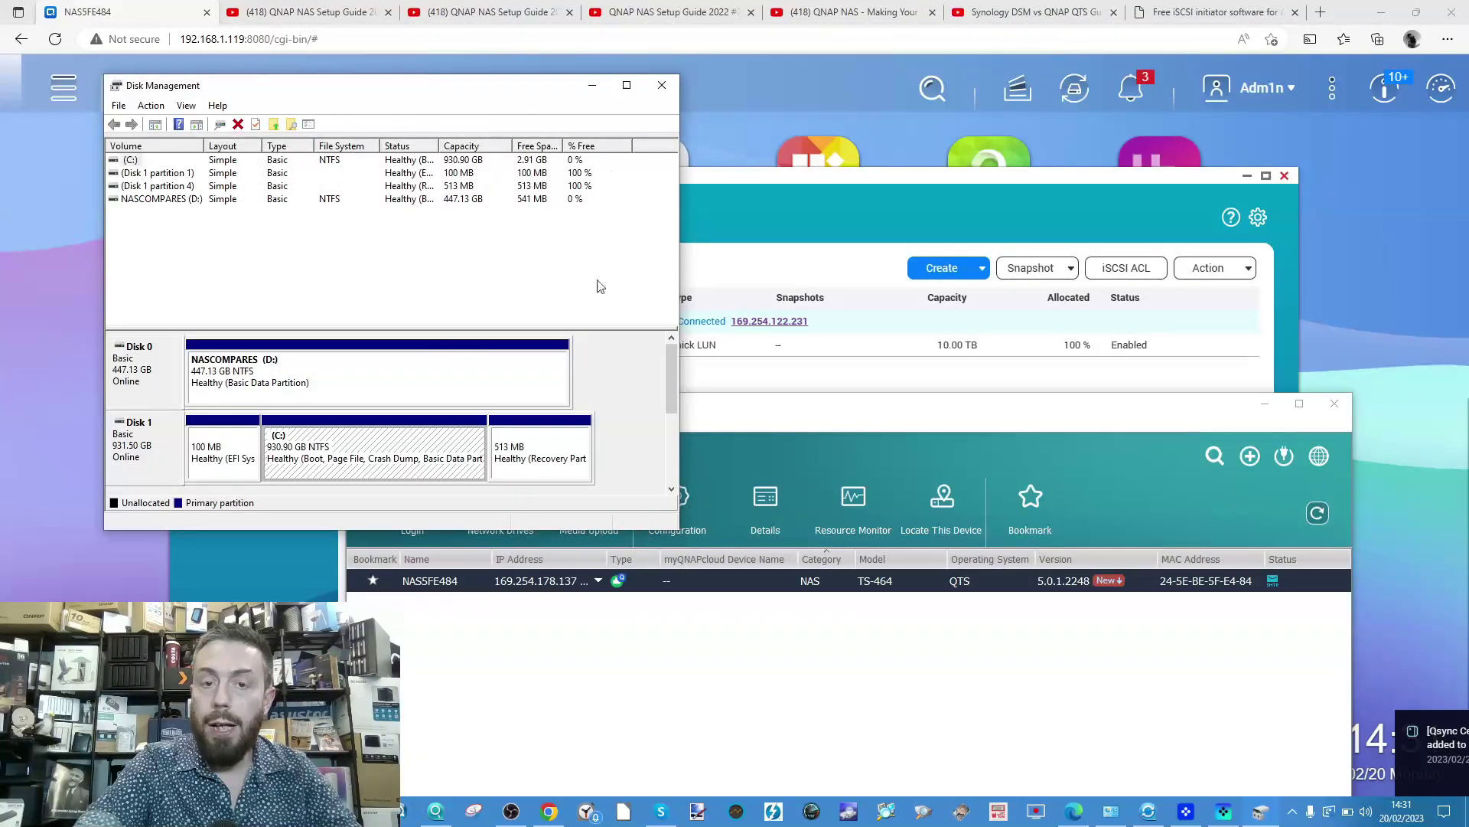
Step: Start a New Simple Volume on Disk 2's unallocated space at the maximum size
{"action": "left_click_drag", "start_coordinate": [564, 96], "coordinate": [1125, 85]}
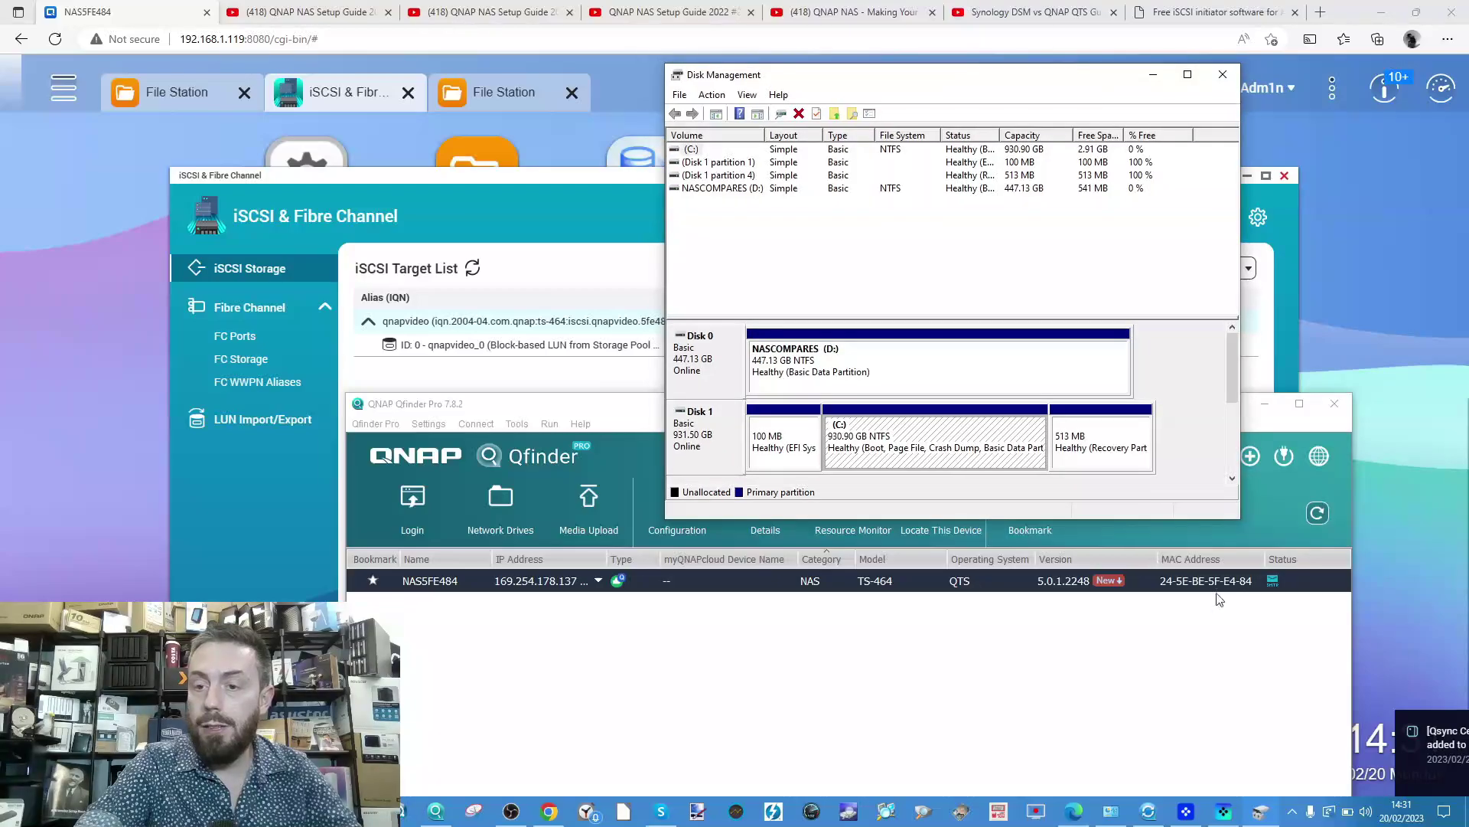
{"action": "left_click_drag", "start_coordinate": [1200, 519], "coordinate": [1227, 681]}
{"action": "left_click", "coordinate": [812, 513]}
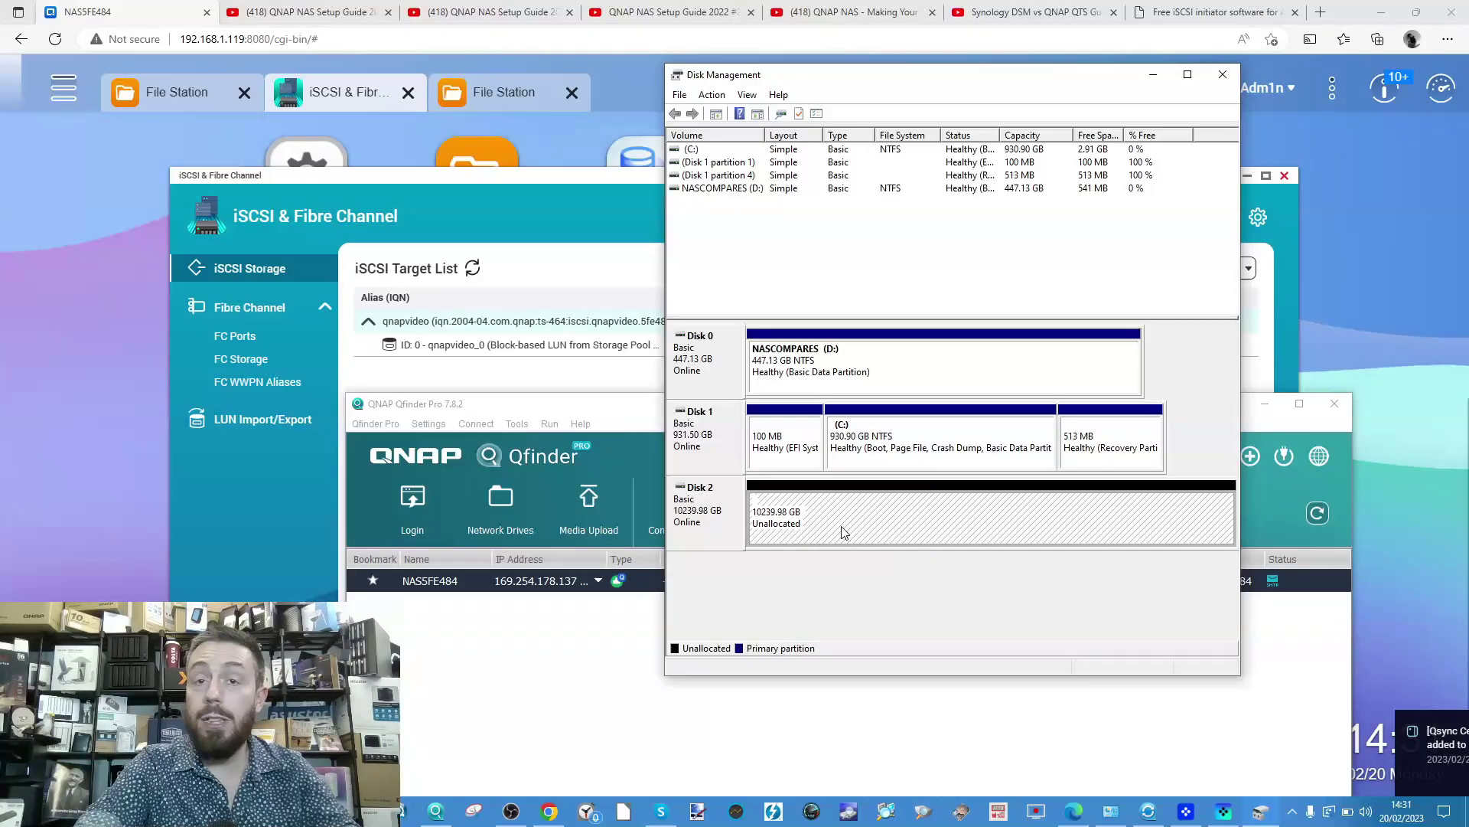
{"action": "right_click", "coordinate": [843, 532]}
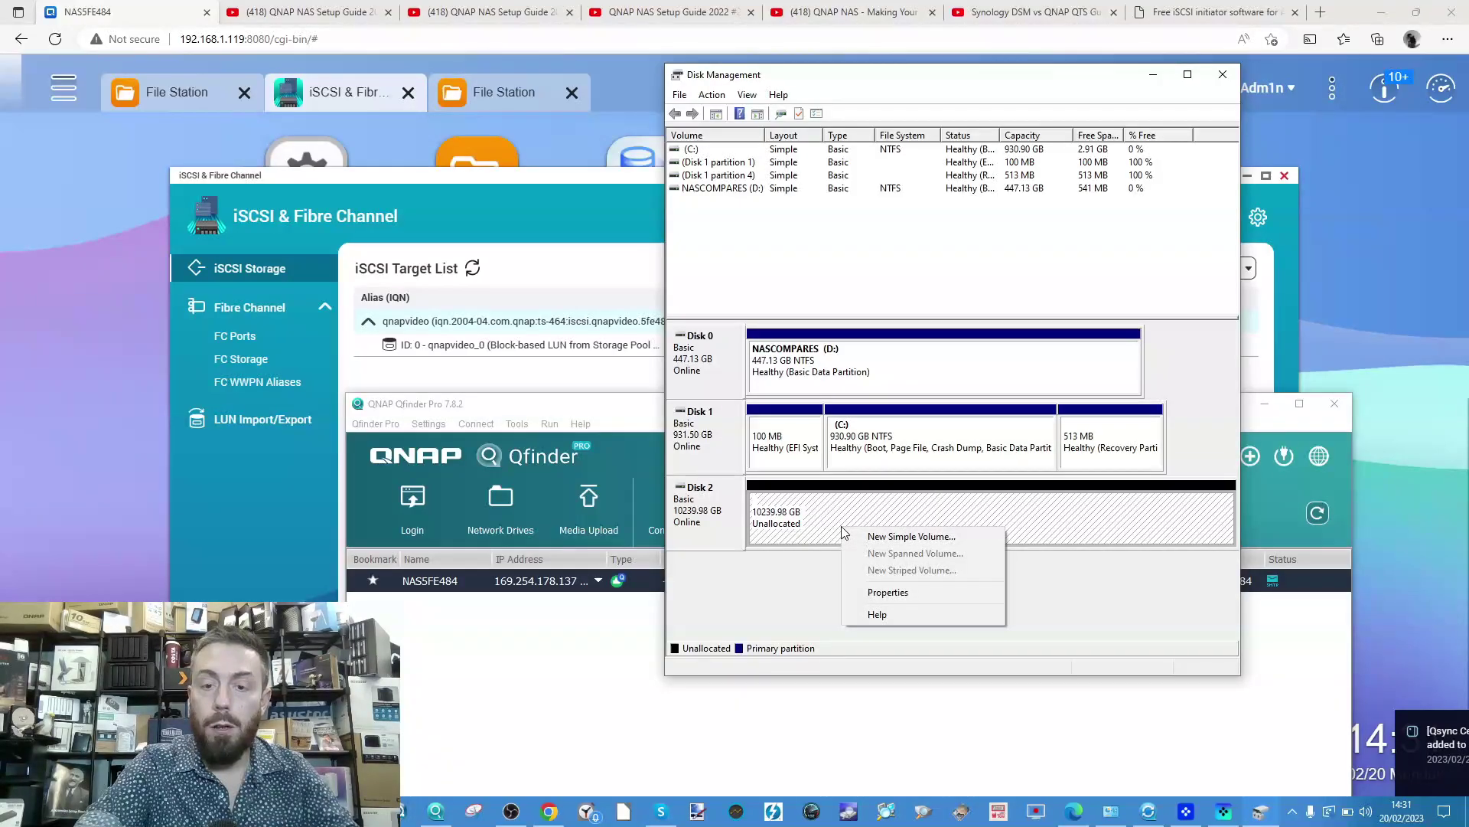
{"action": "left_click", "coordinate": [879, 537]}
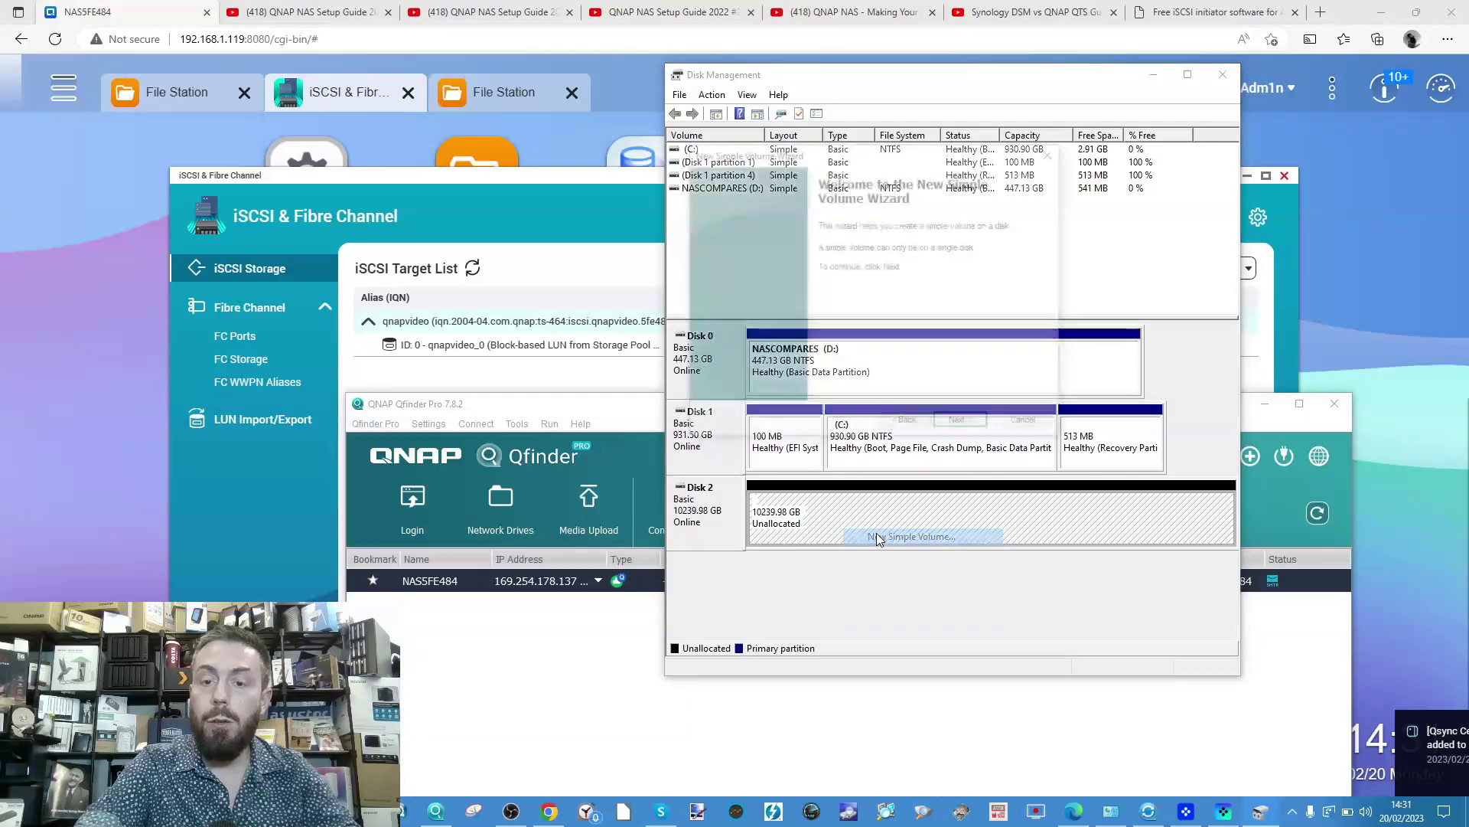
{"action": "left_click", "coordinate": [963, 424]}
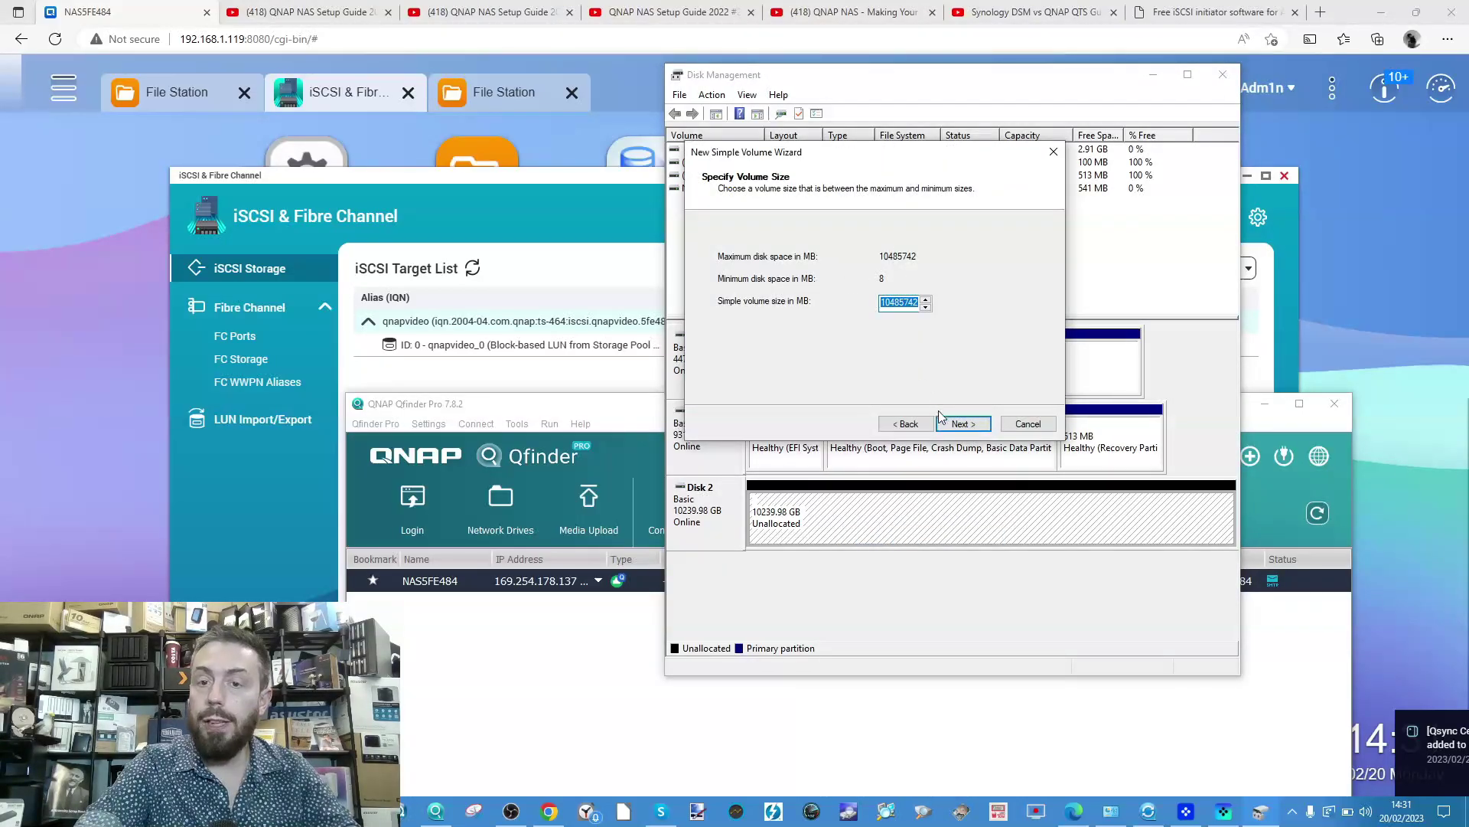
{"action": "left_click", "coordinate": [958, 424]}
Step: Assign drive letter O, label it 'Editing Drive' with NTFS, and create the volume
{"action": "left_click", "coordinate": [948, 260]}
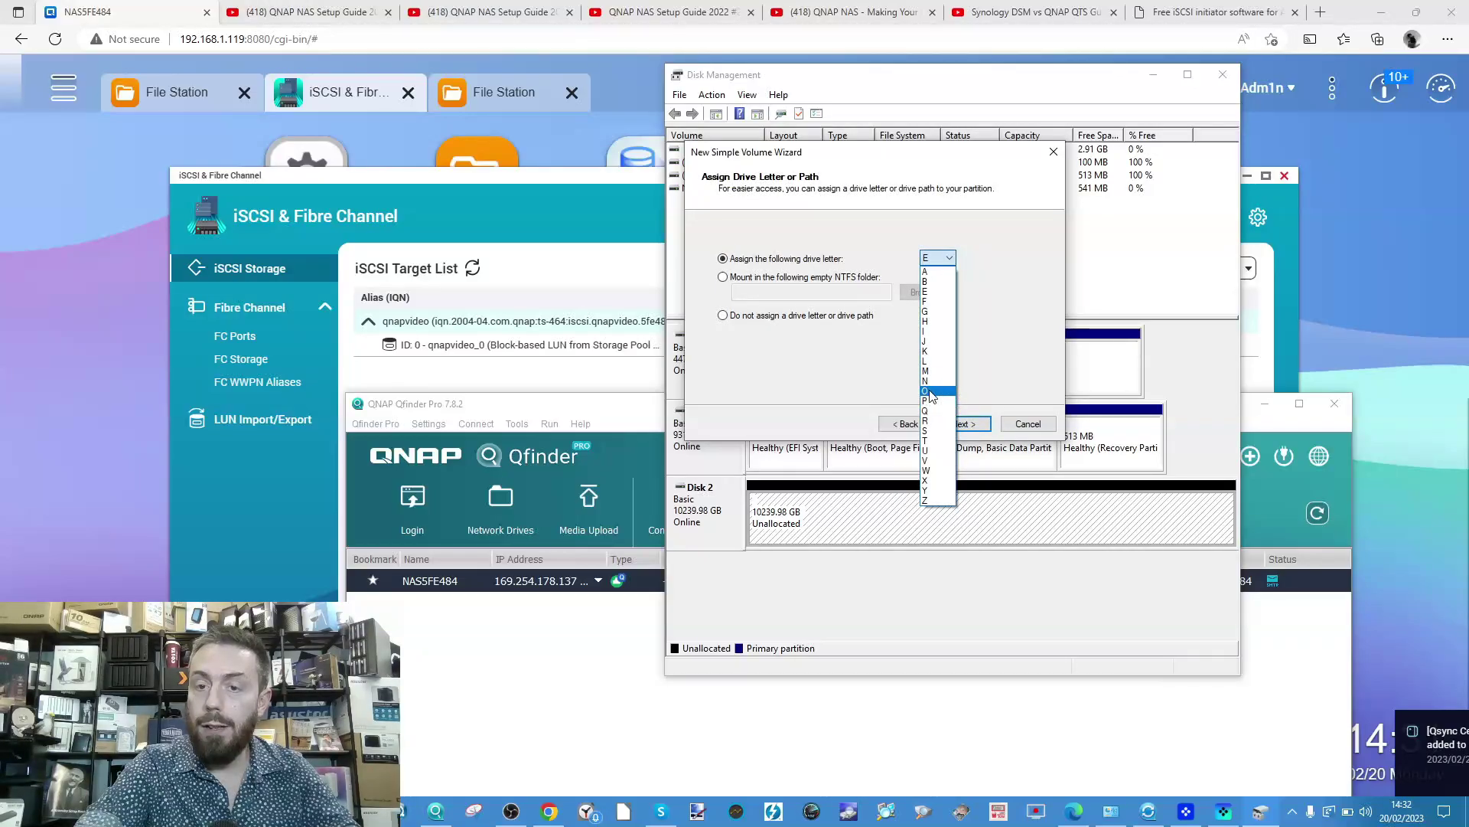
{"action": "left_click", "coordinate": [929, 391]}
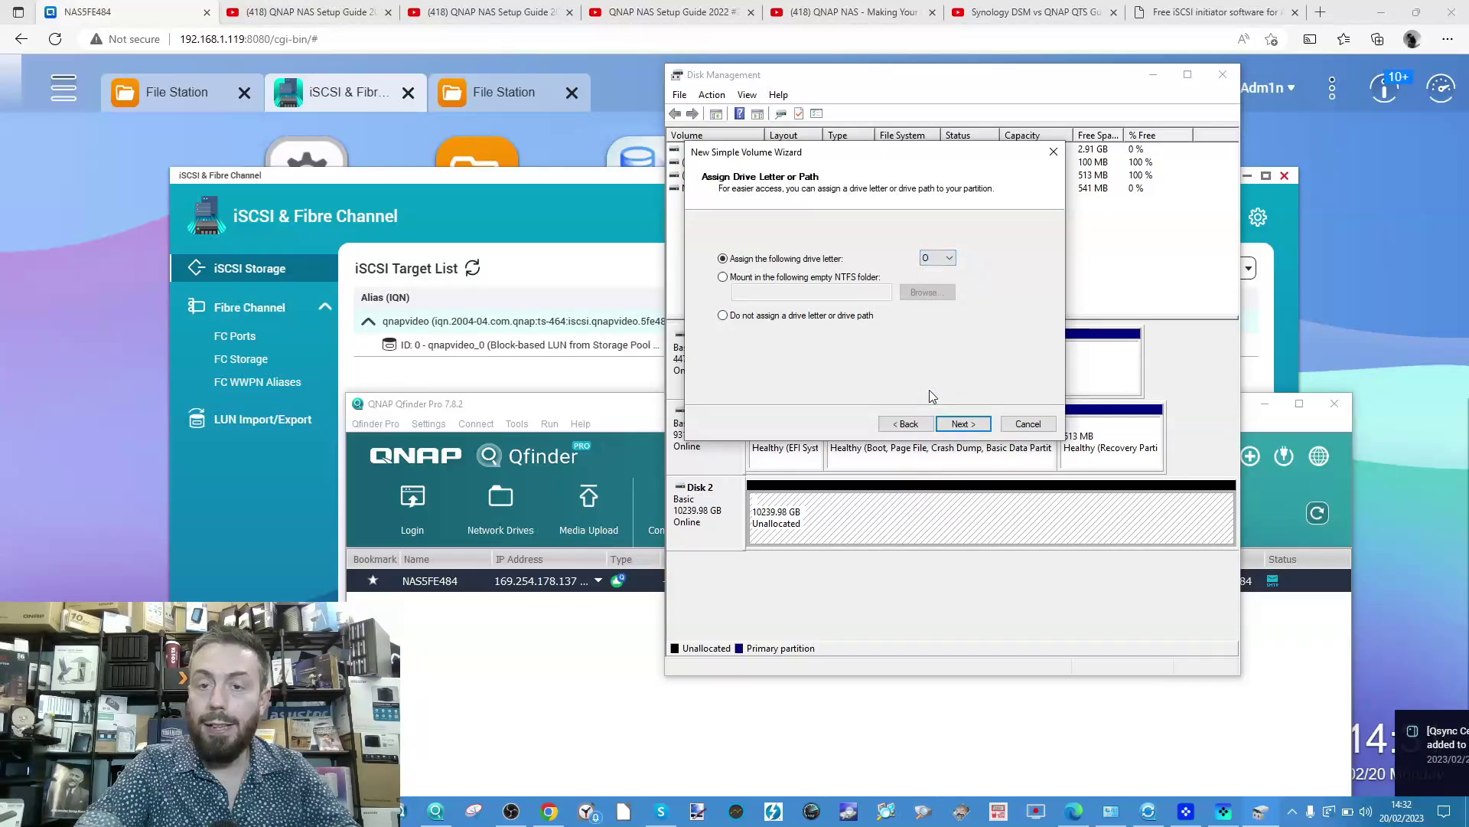
{"action": "left_click", "coordinate": [957, 424]}
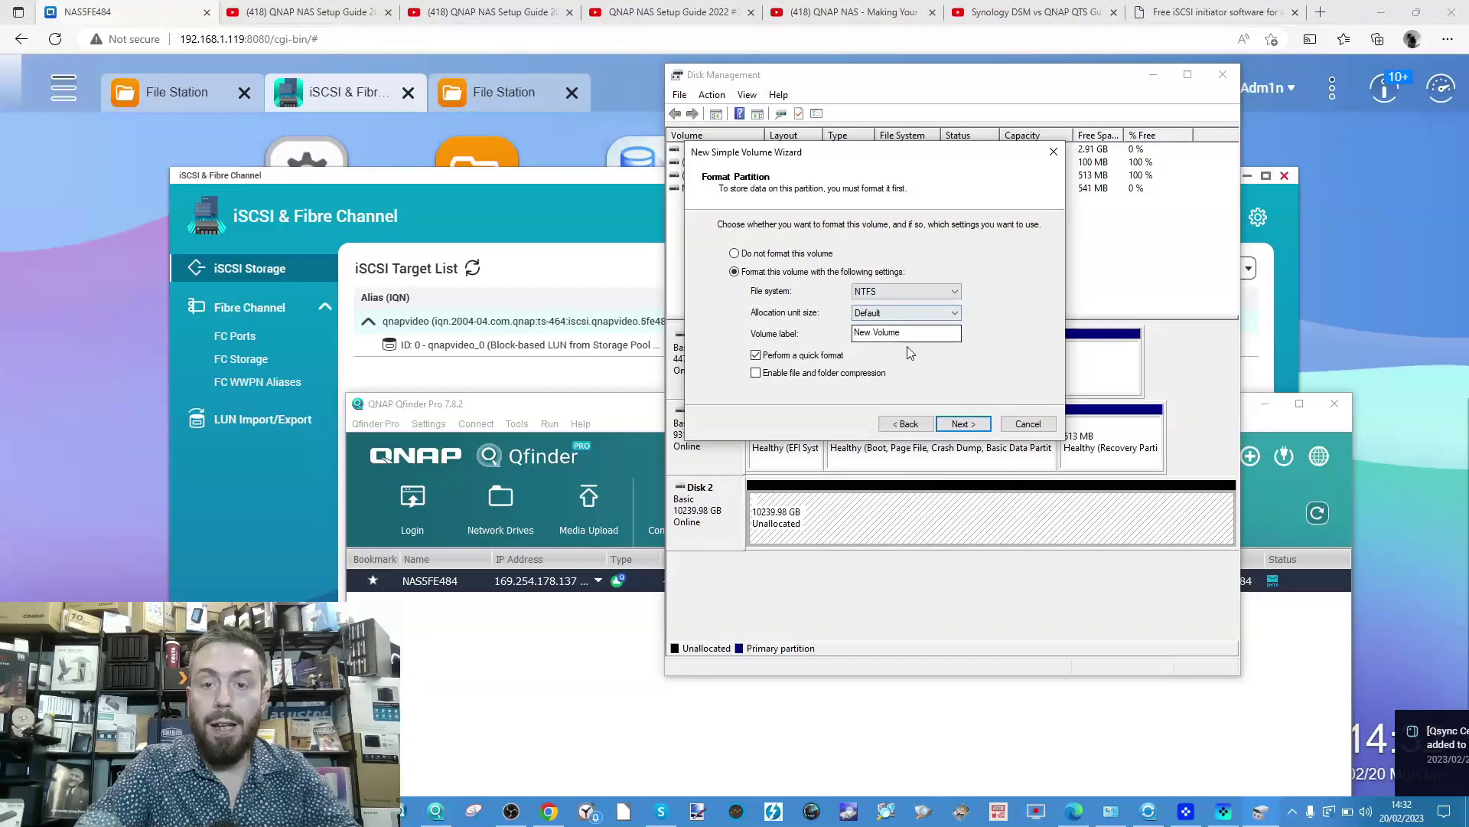
{"action": "left_click_drag", "start_coordinate": [907, 333], "coordinate": [750, 316]}
{"action": "type", "text": "E"}
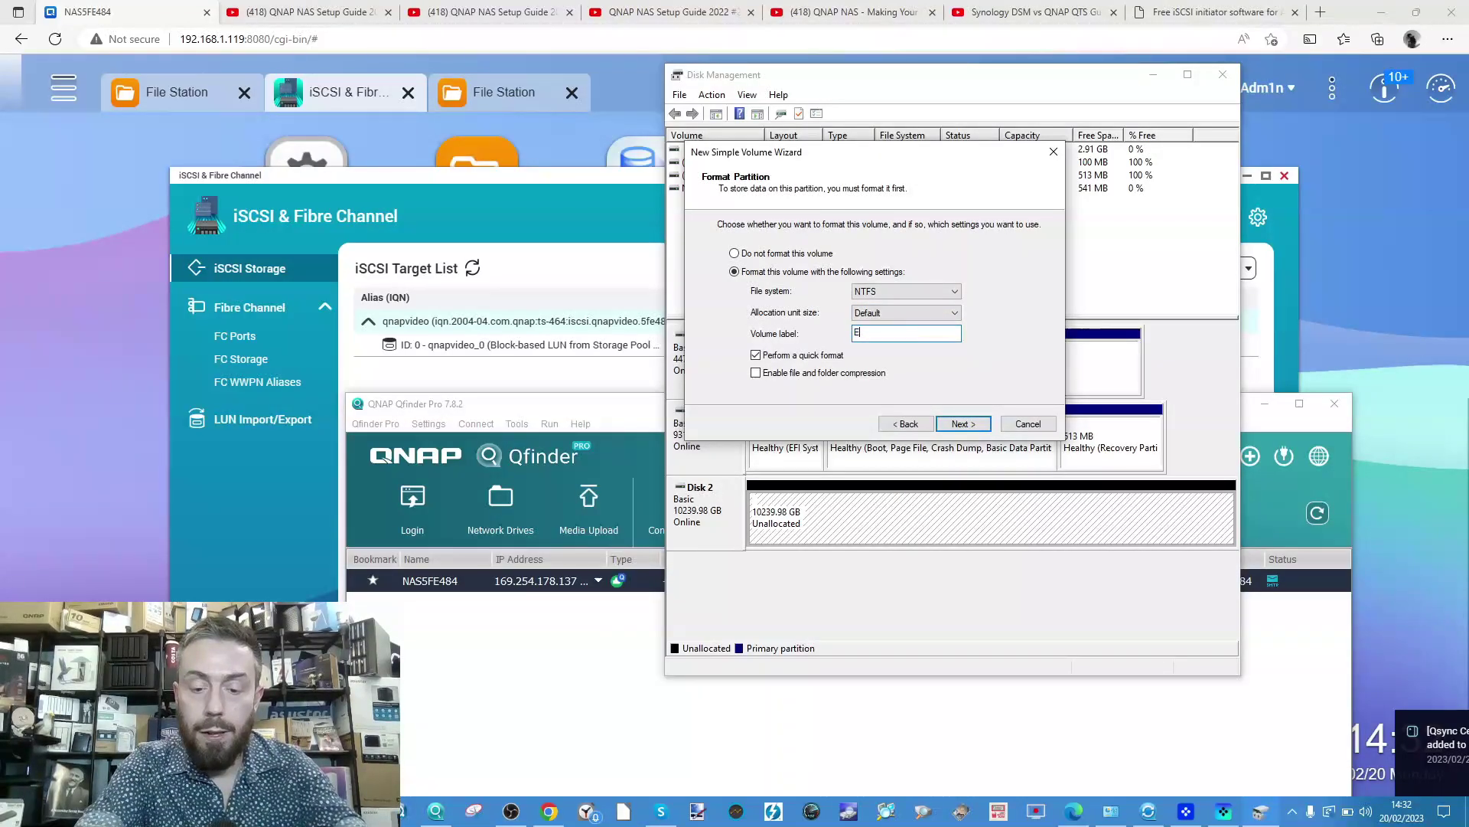
{"action": "type", "text": "diting Dri"}
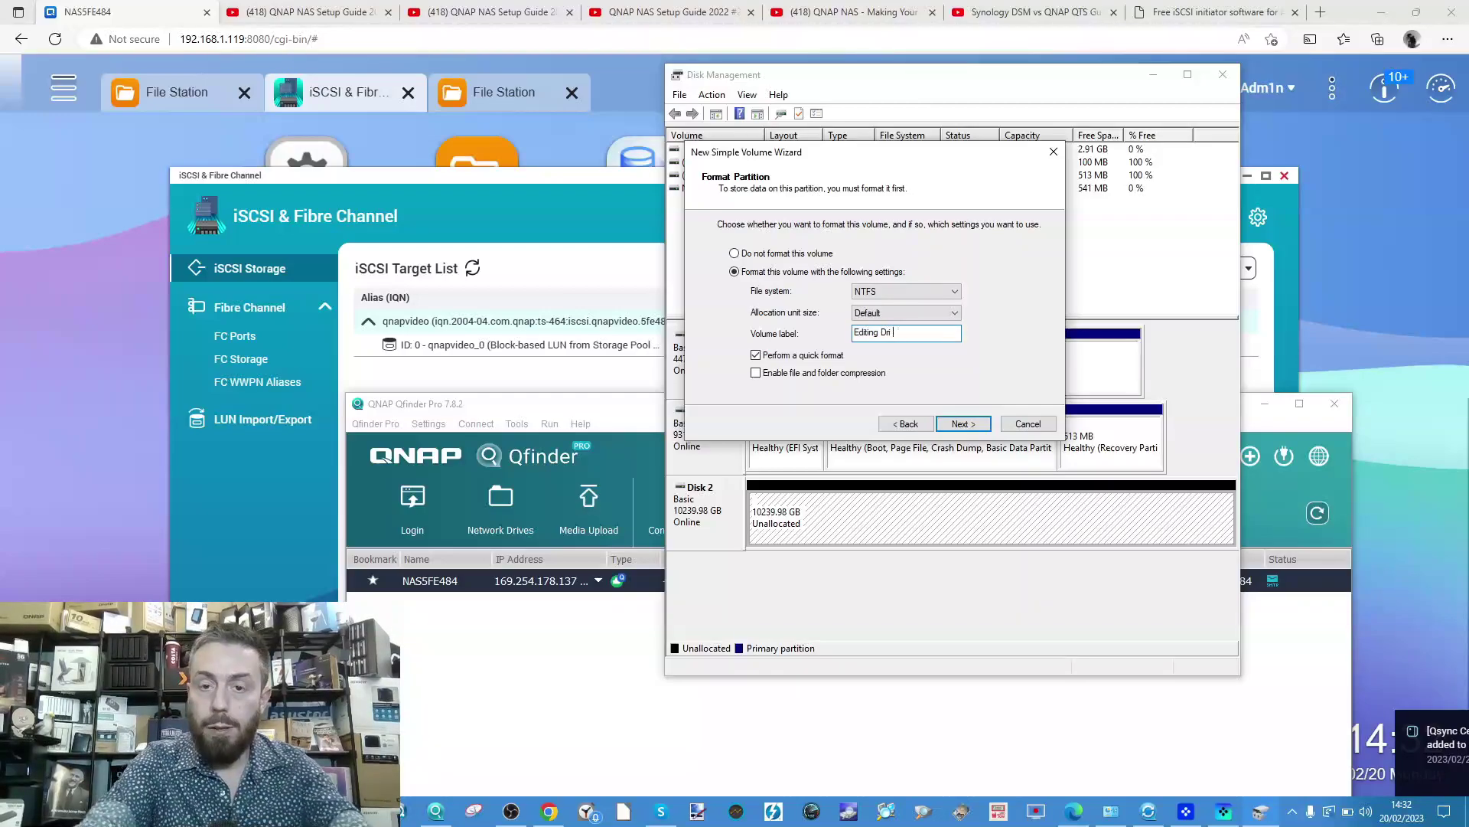
{"action": "key", "text": "BackSpace"}
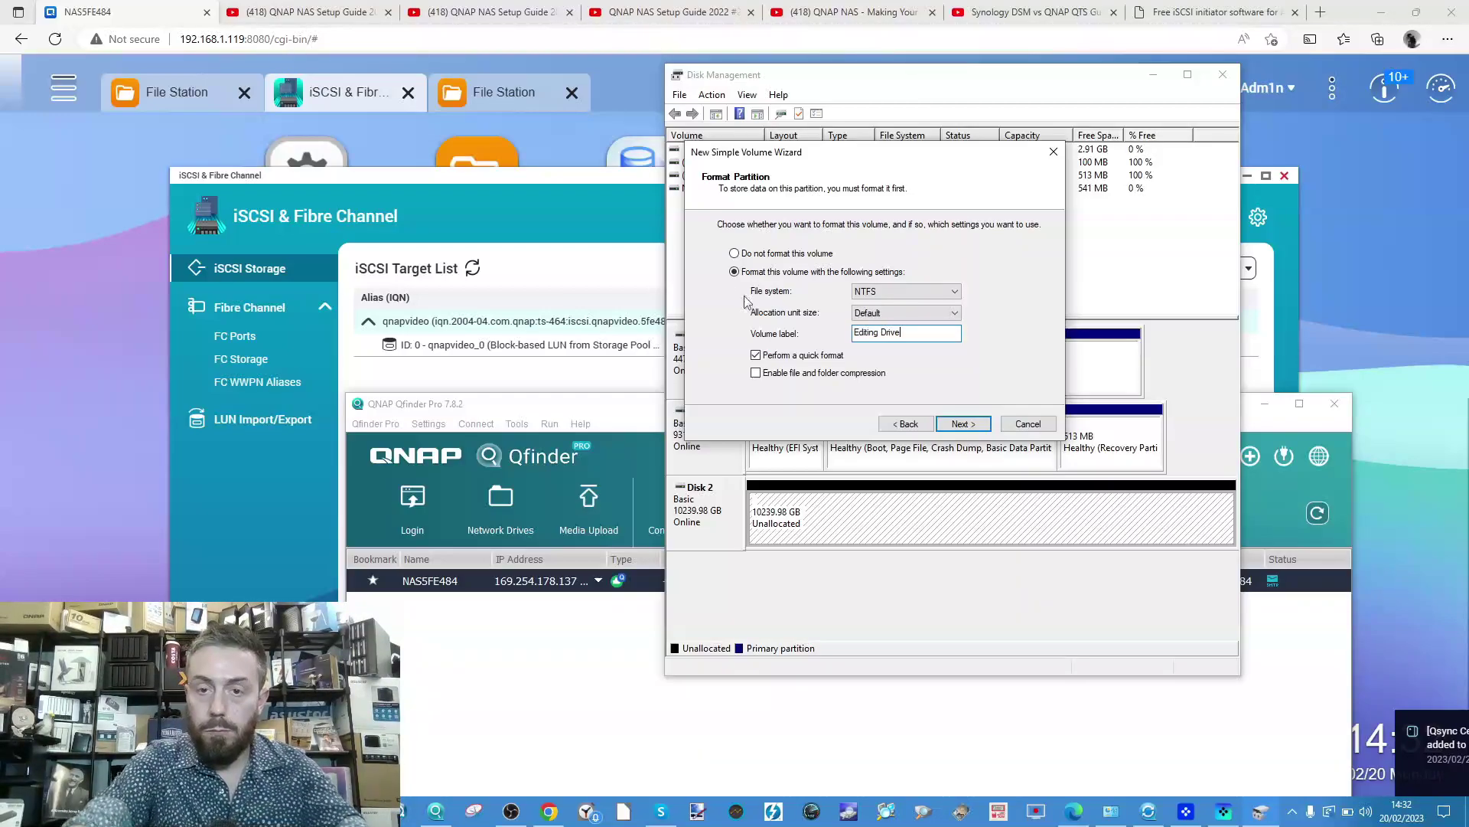
{"action": "left_click", "coordinate": [900, 297]}
{"action": "left_click", "coordinate": [900, 295]}
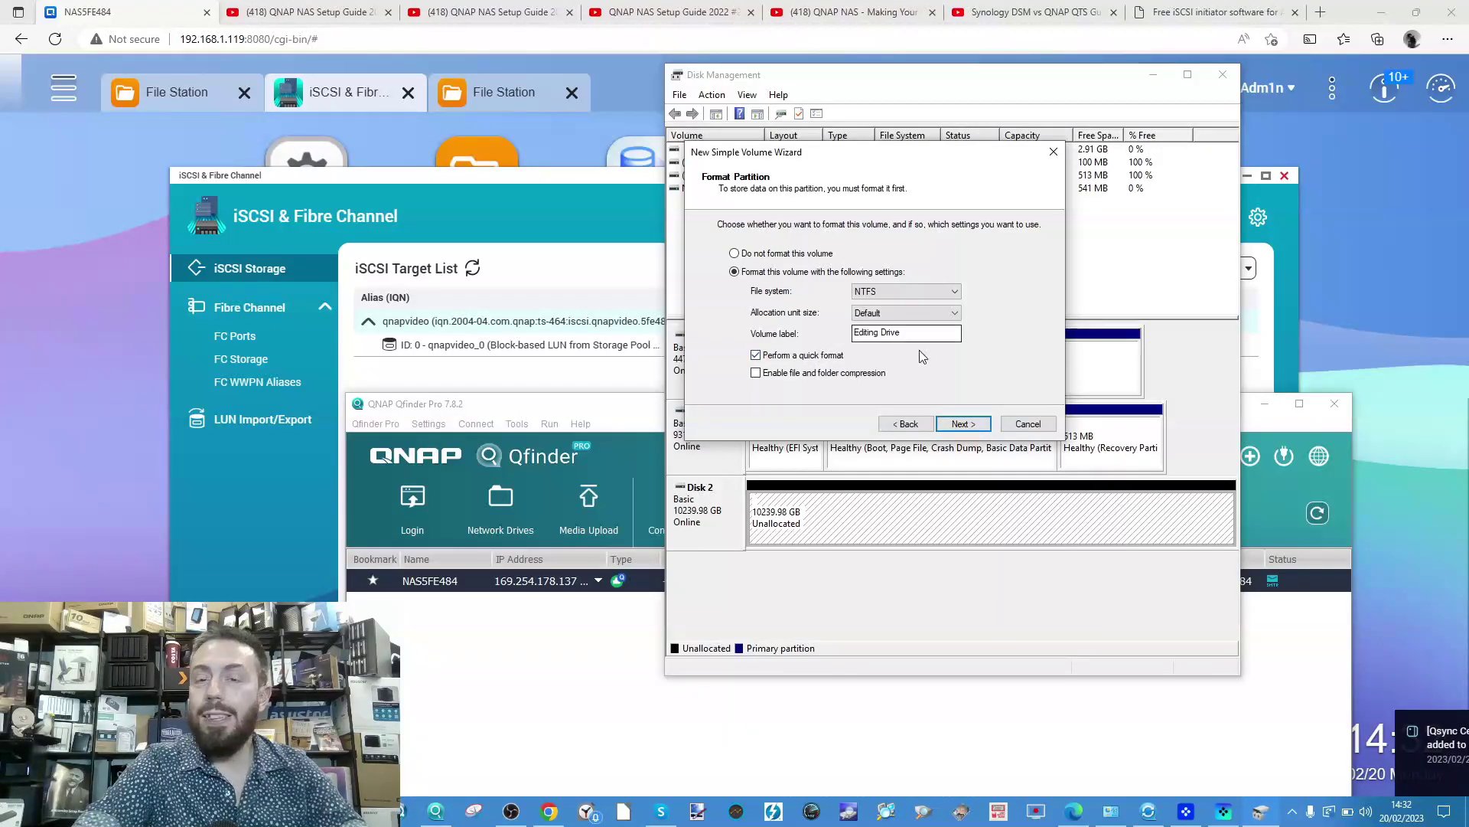
{"action": "left_click", "coordinate": [969, 424]}
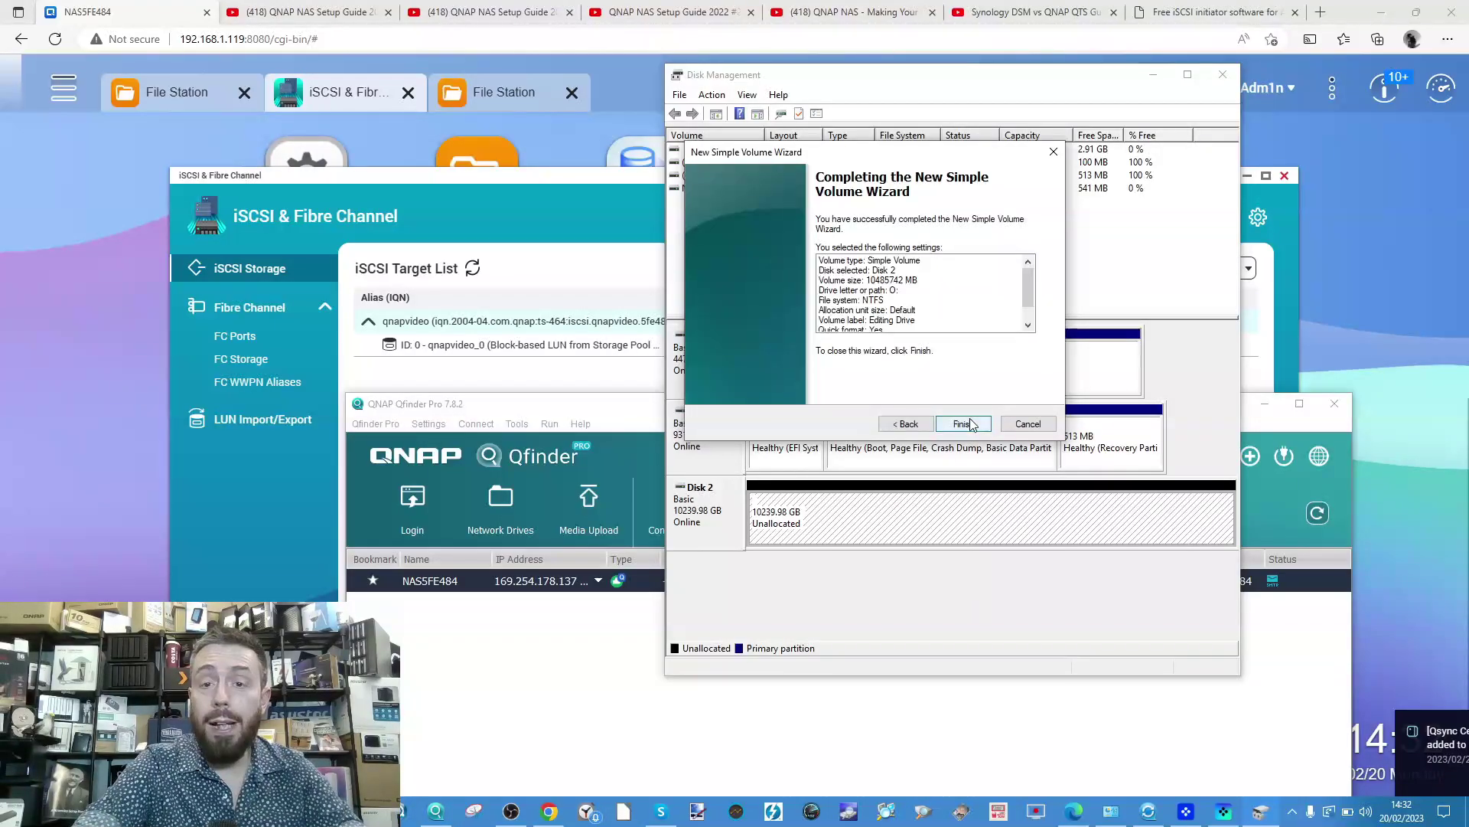
{"action": "left_click", "coordinate": [962, 424]}
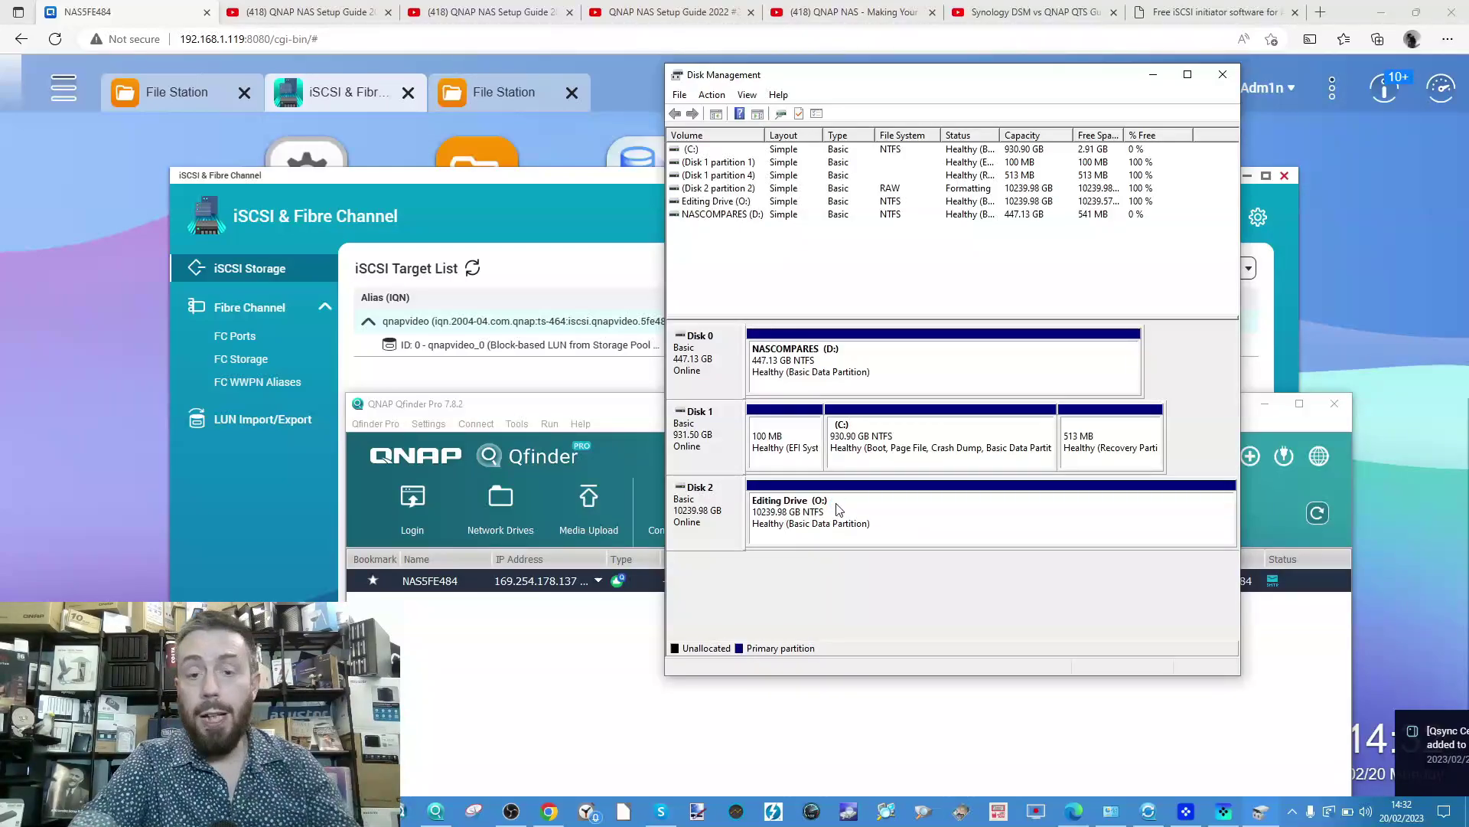
Step: Close Disk Management, refresh This PC, and select the new empty Editing Drive (O:)
{"action": "left_click", "coordinate": [1222, 75]}
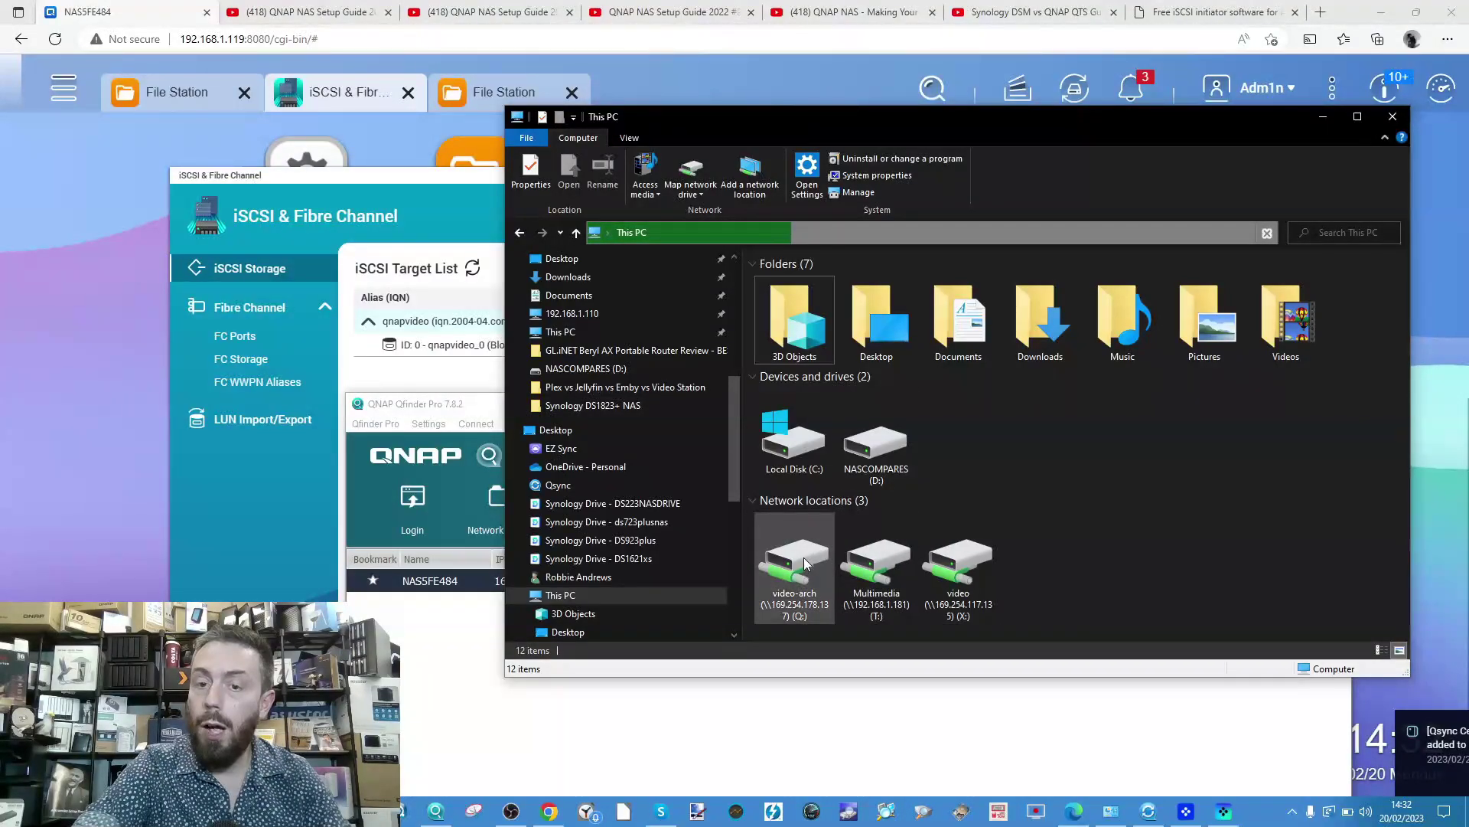
{"action": "left_click", "coordinate": [814, 561]}
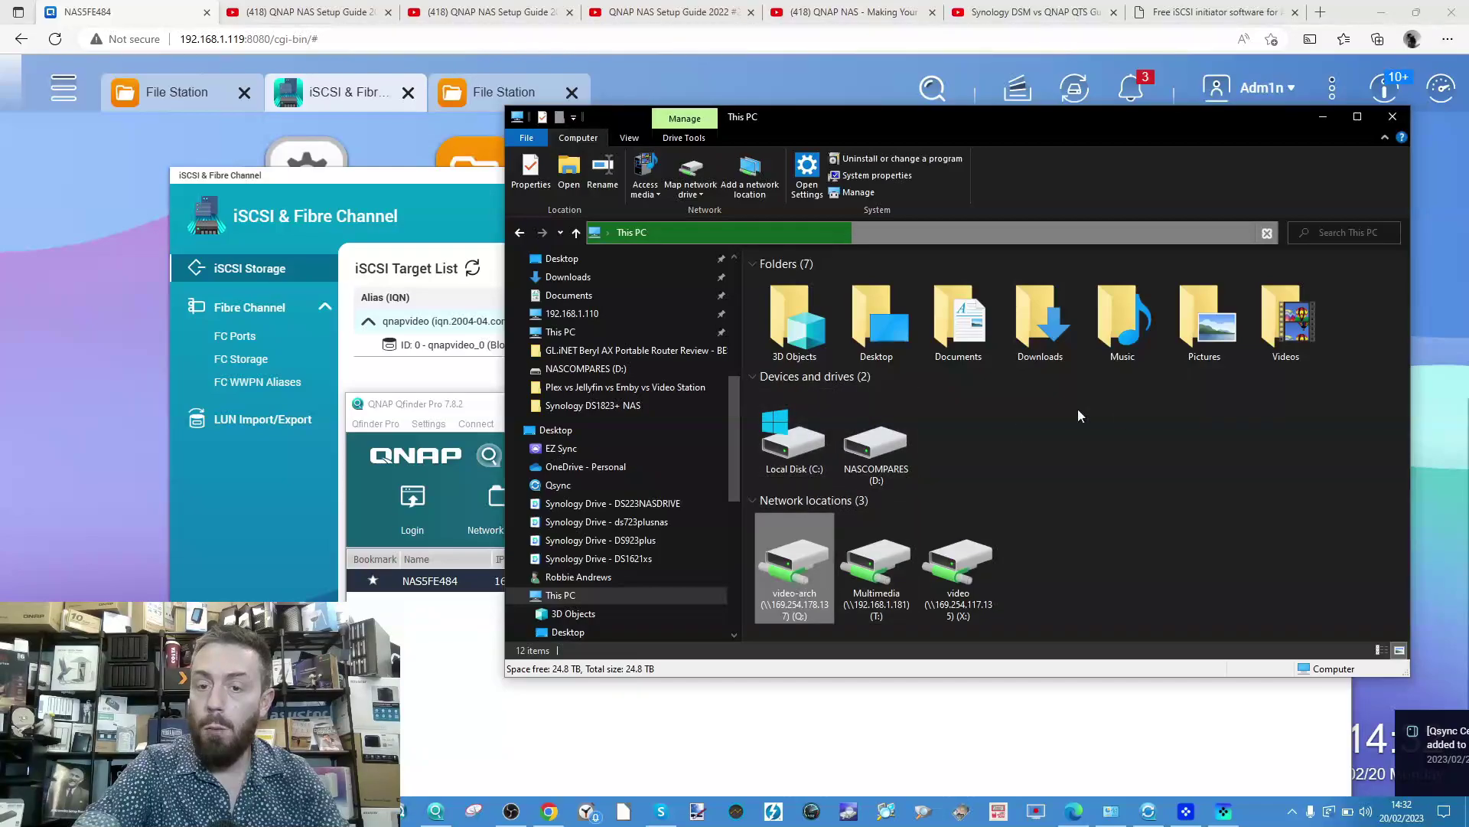
{"action": "left_click", "coordinate": [695, 231]}
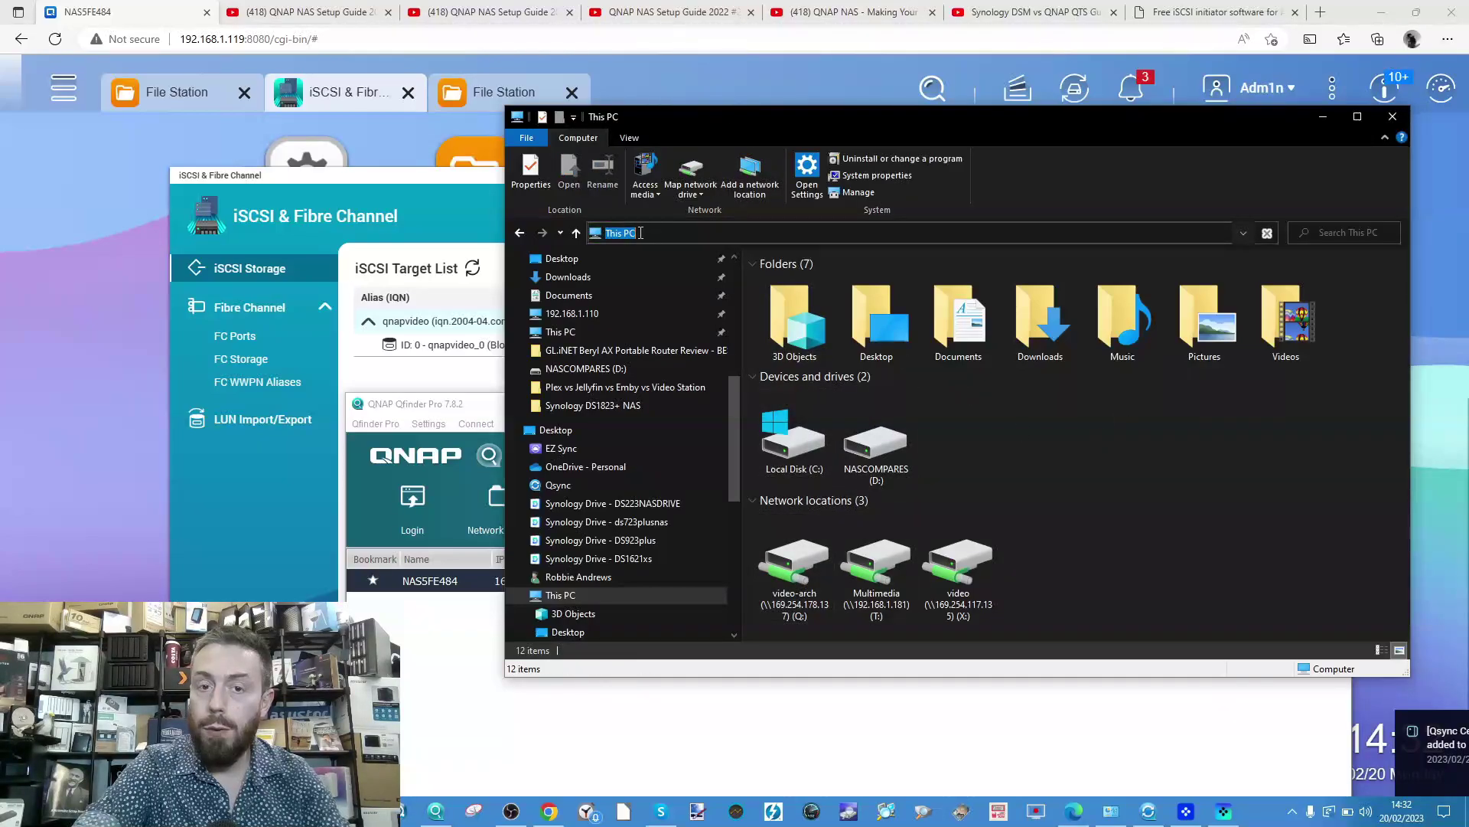
{"action": "key", "text": "Return"}
{"action": "mouse_move", "coordinate": [632, 233]}
{"action": "left_mouse_down"}
{"action": "mouse_move", "coordinate": [854, 352]}
{"action": "mouse_move", "coordinate": [629, 259]}
{"action": "mouse_move", "coordinate": [640, 237]}
{"action": "left_mouse_up"}
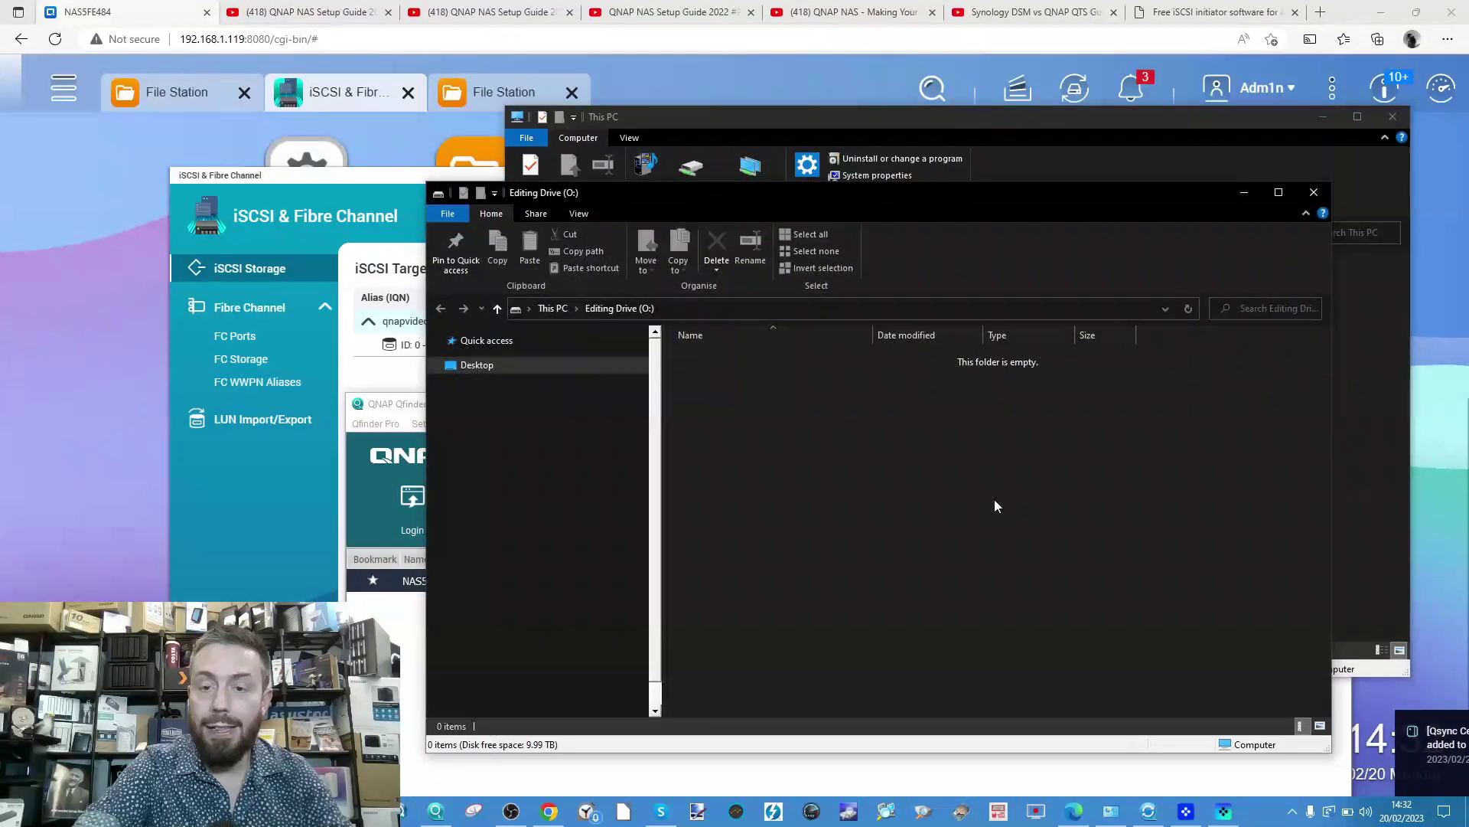
{"action": "left_click", "coordinate": [1315, 193]}
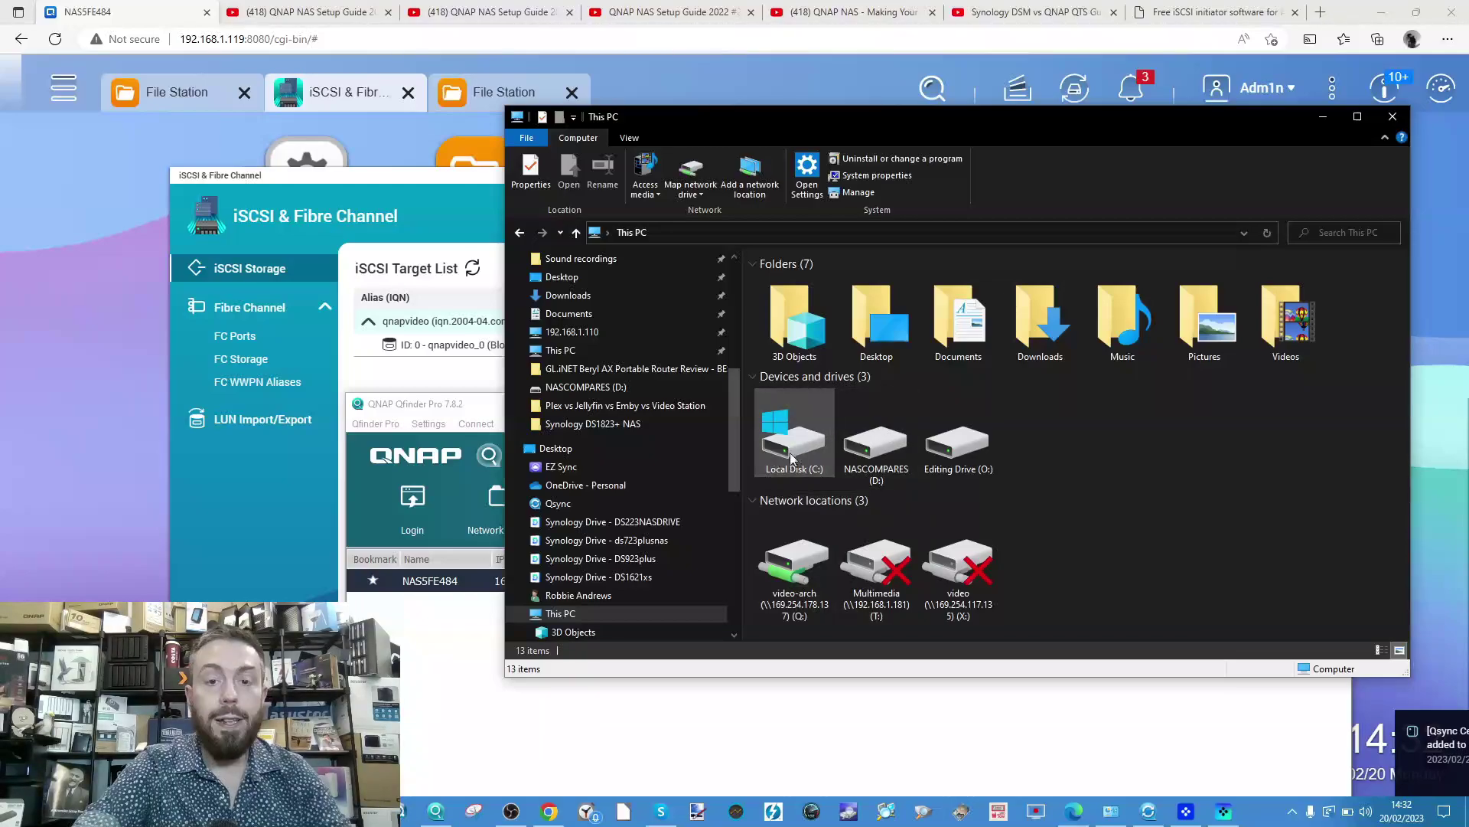
{"action": "left_click", "coordinate": [958, 425]}
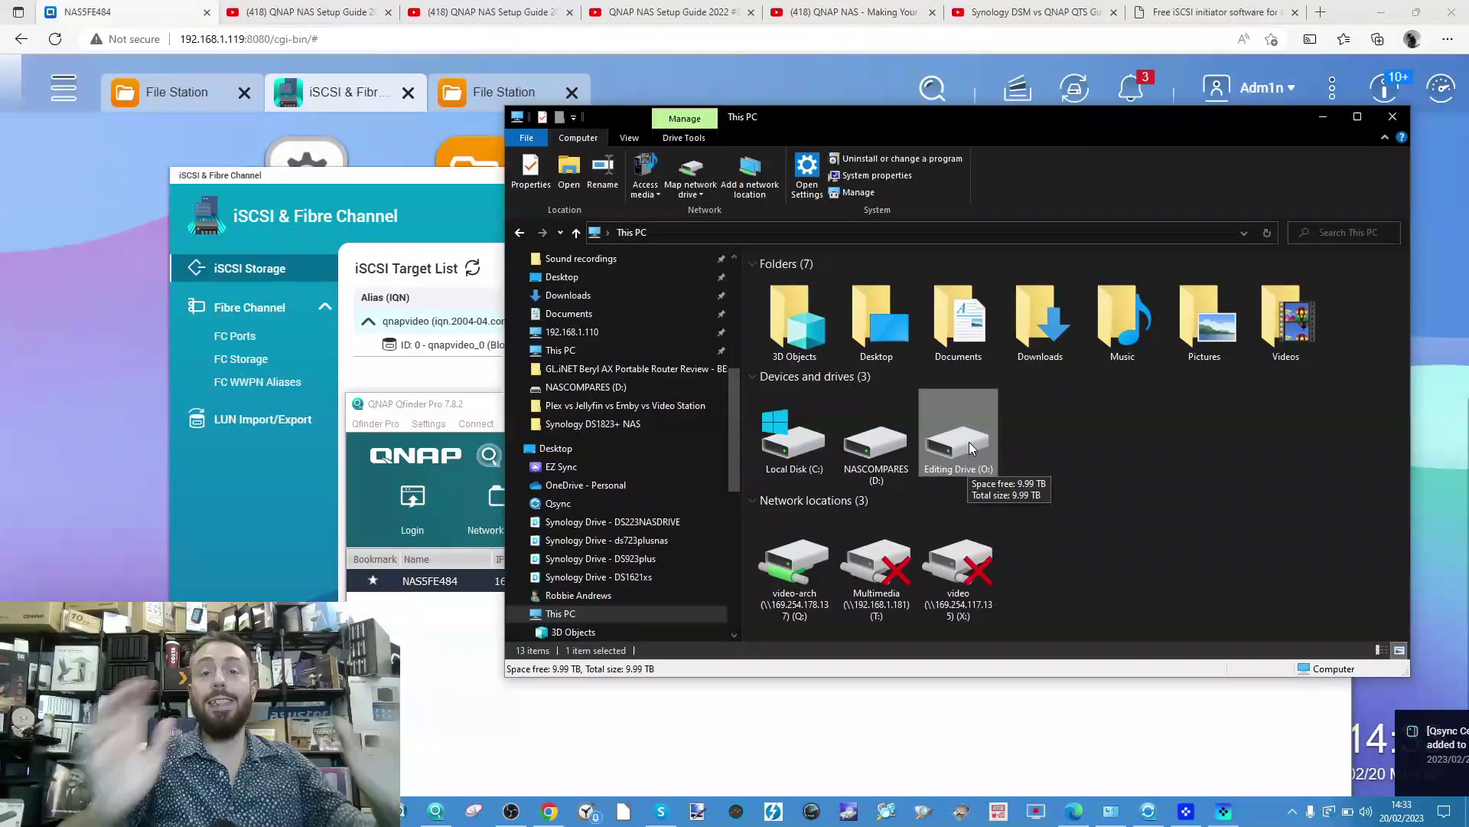
{"action": "left_click", "coordinate": [1219, 814]}
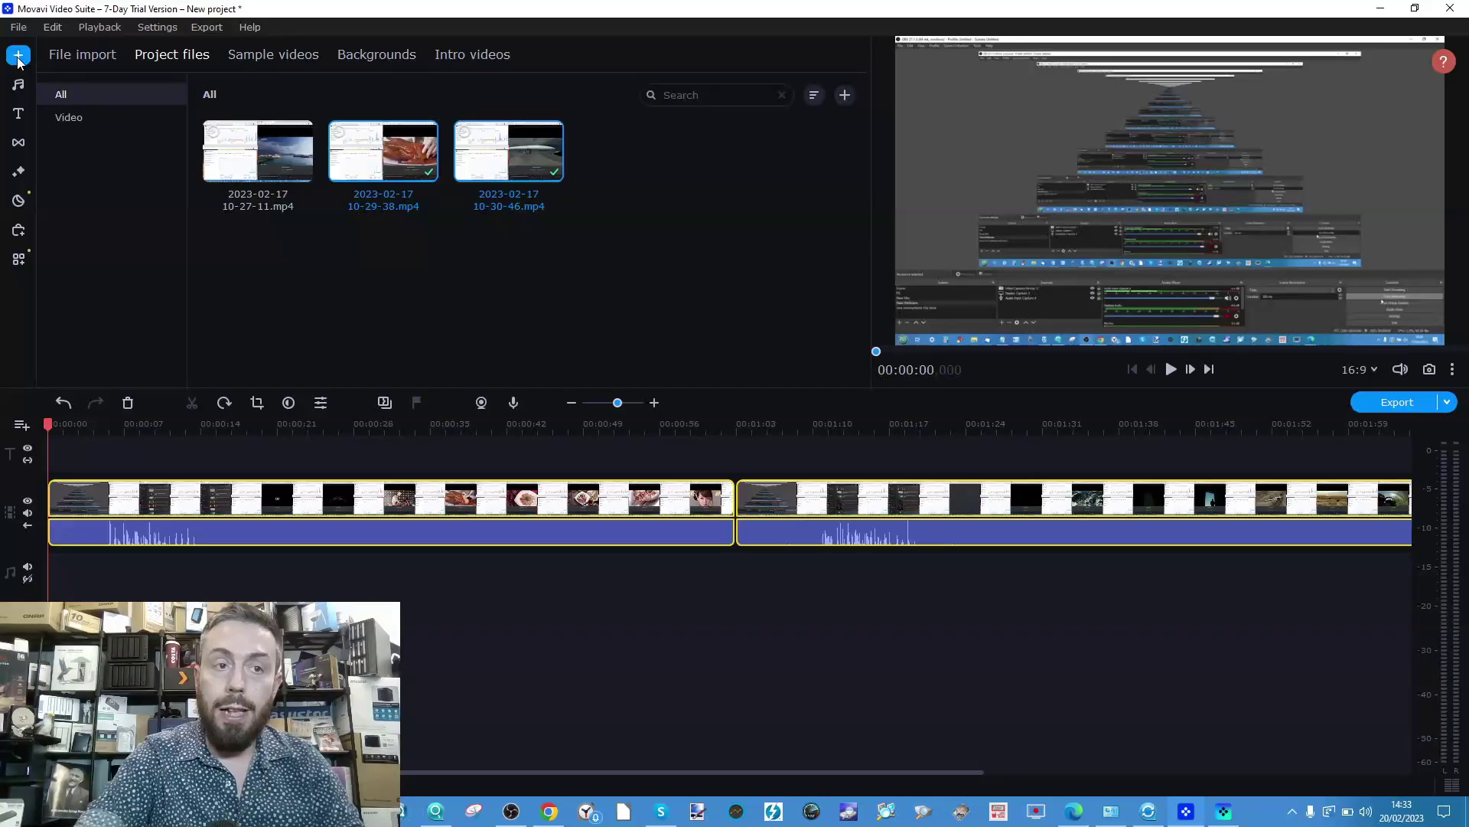
{"action": "left_click", "coordinate": [18, 29]}
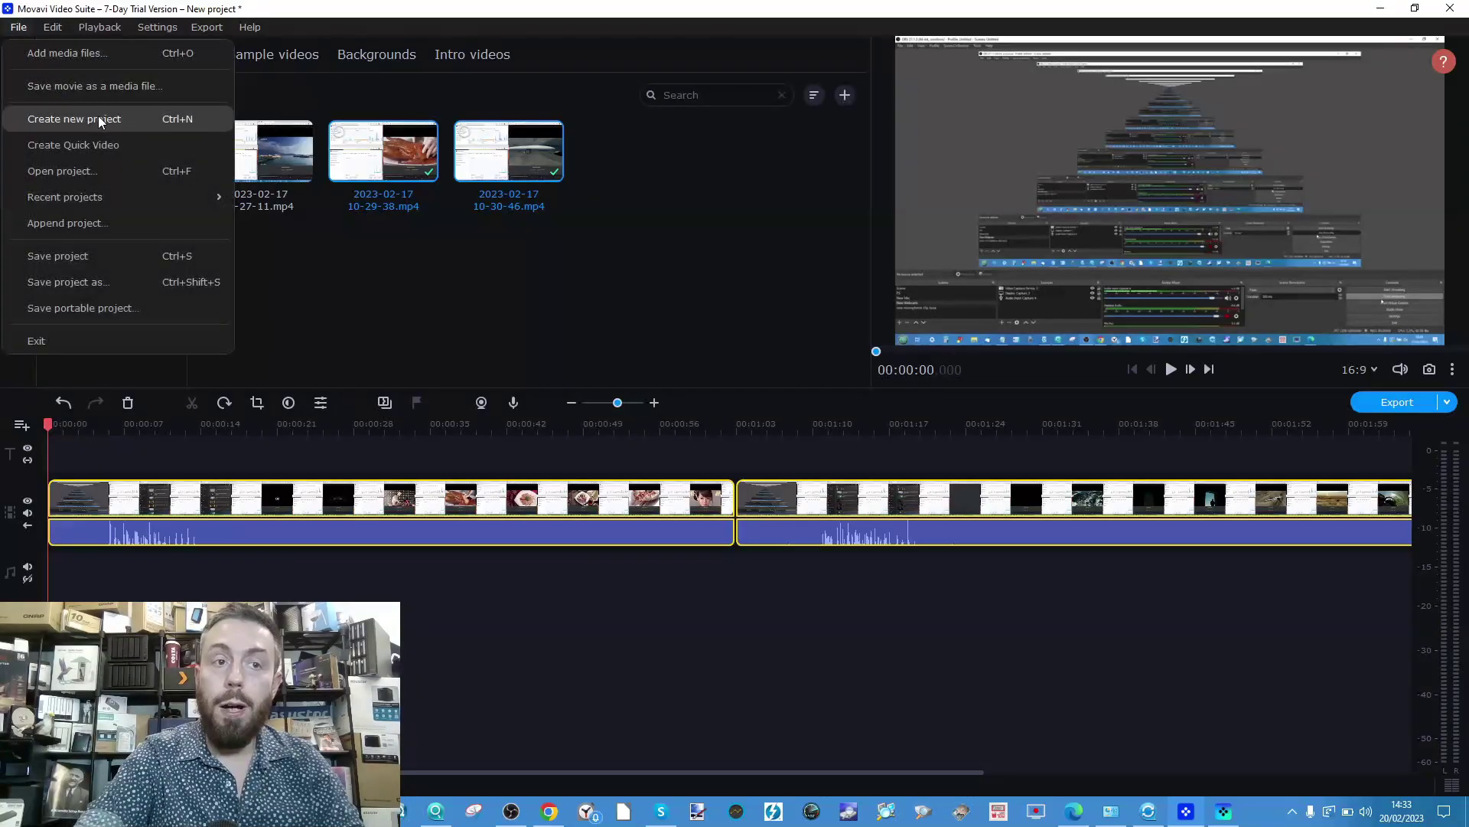
{"action": "left_click", "coordinate": [101, 58]}
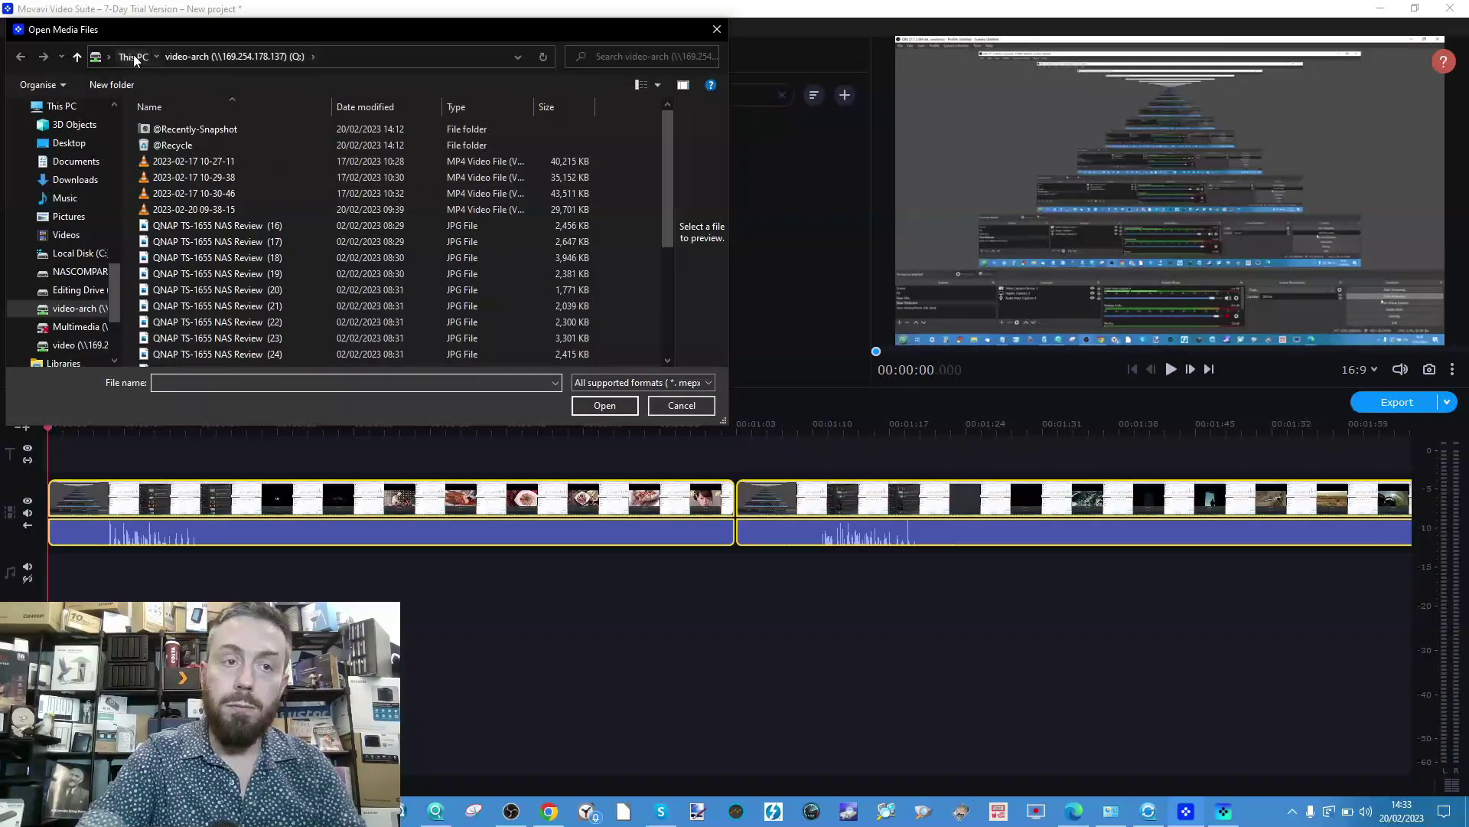
{"action": "left_click", "coordinate": [133, 56]}
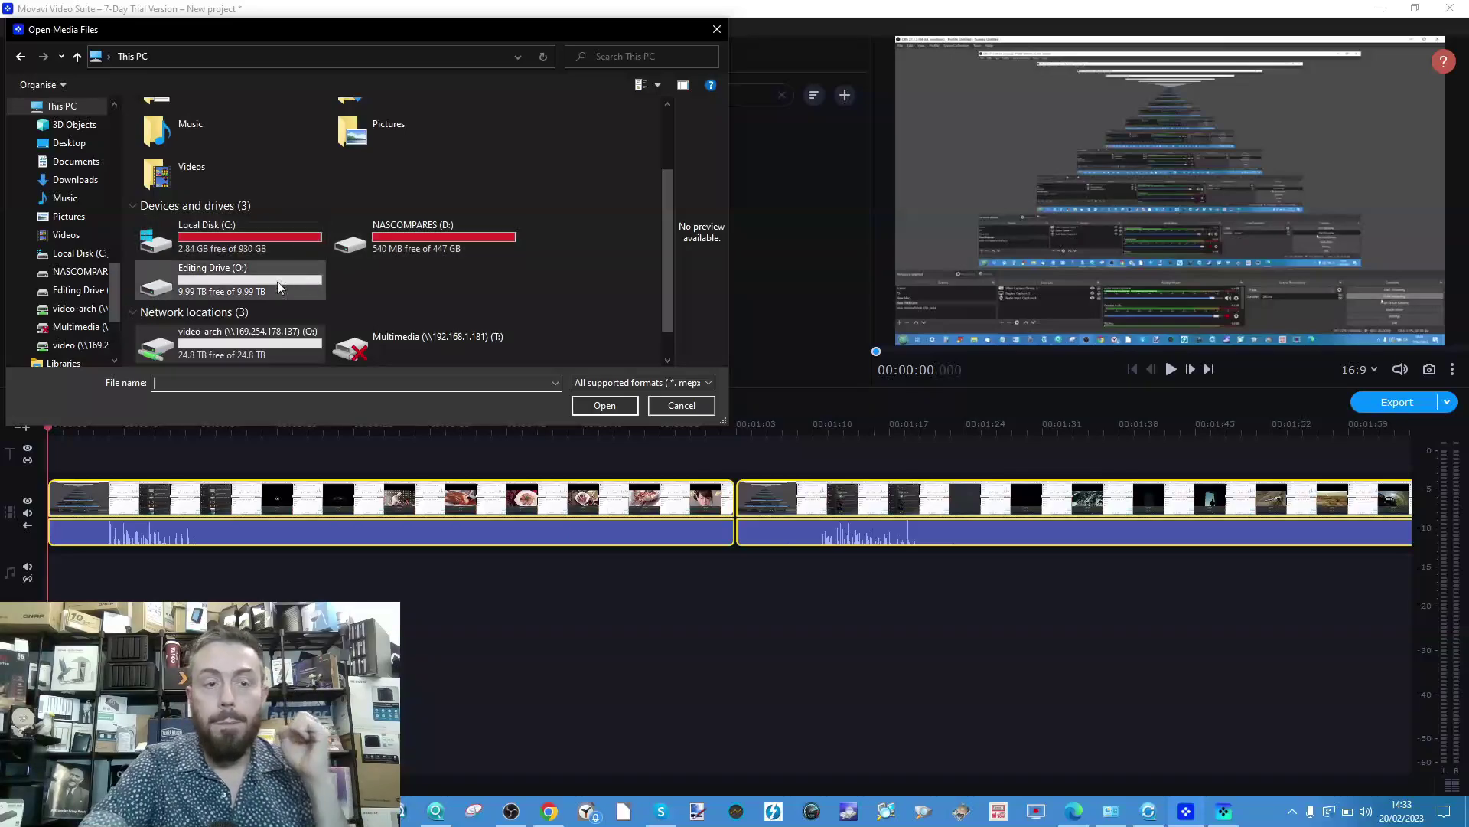
{"action": "double_click", "coordinate": [218, 291]}
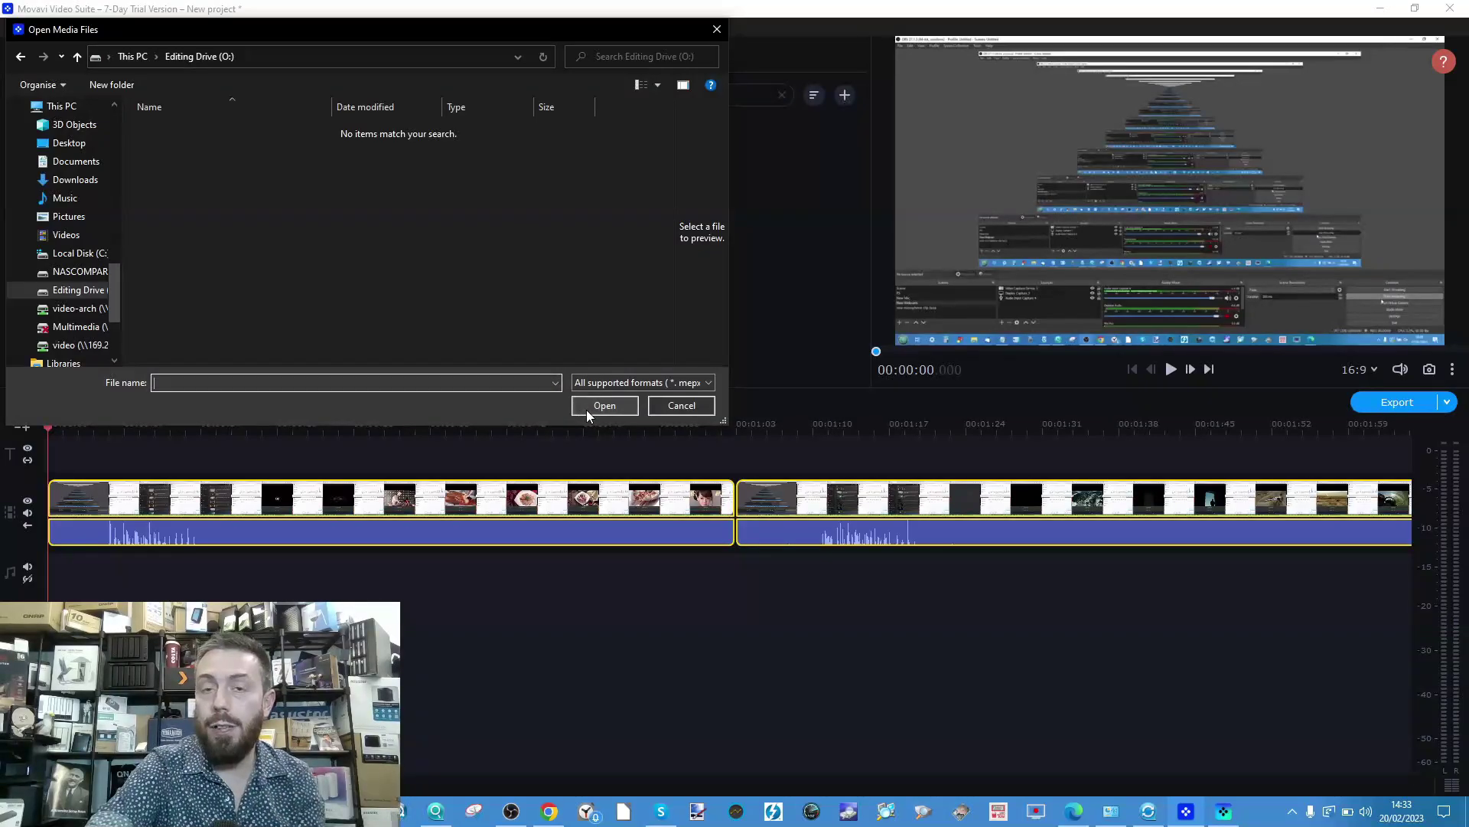
{"action": "left_click", "coordinate": [717, 29]}
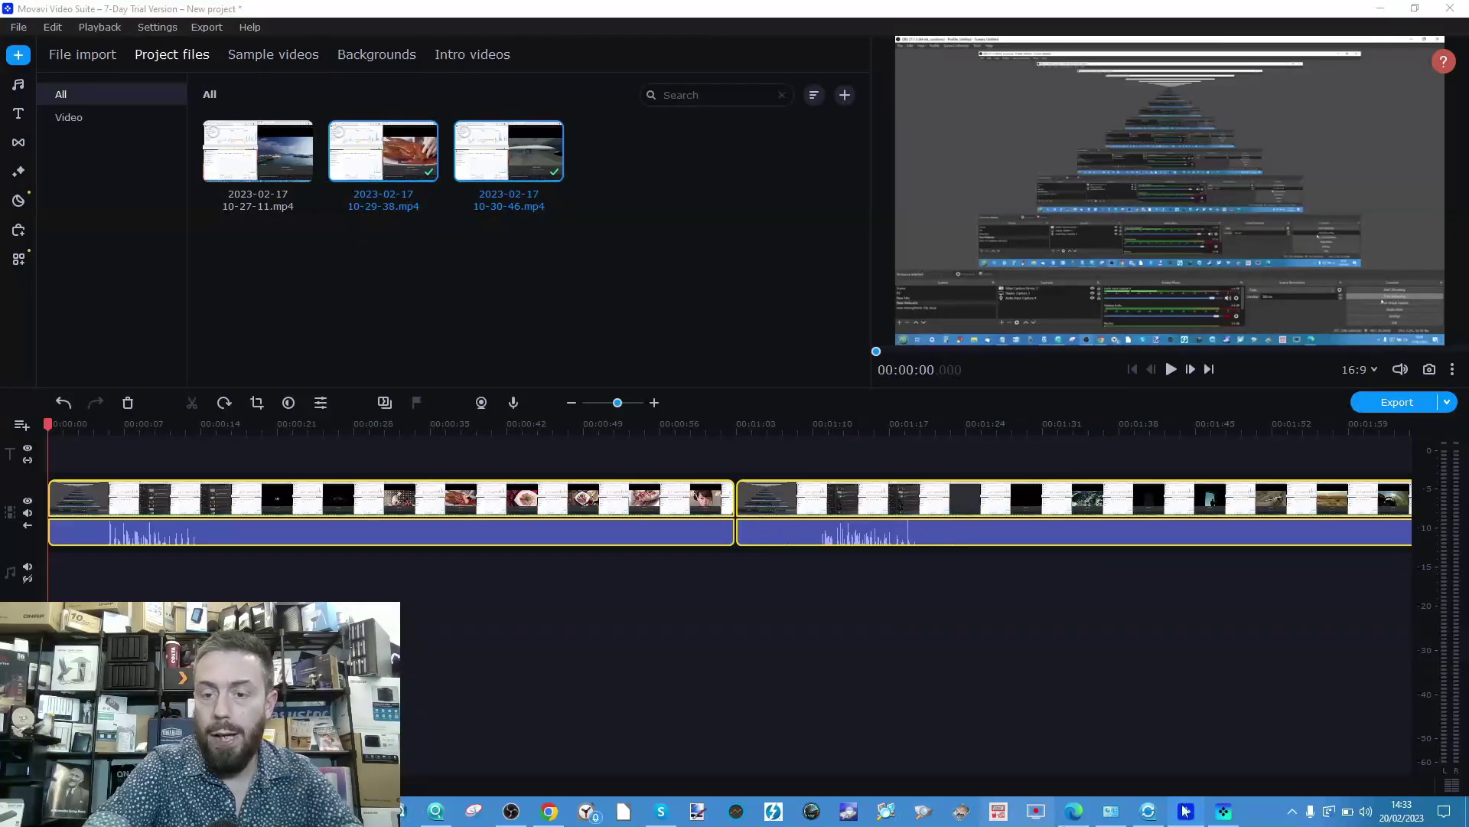
{"action": "left_click", "coordinate": [475, 813]}
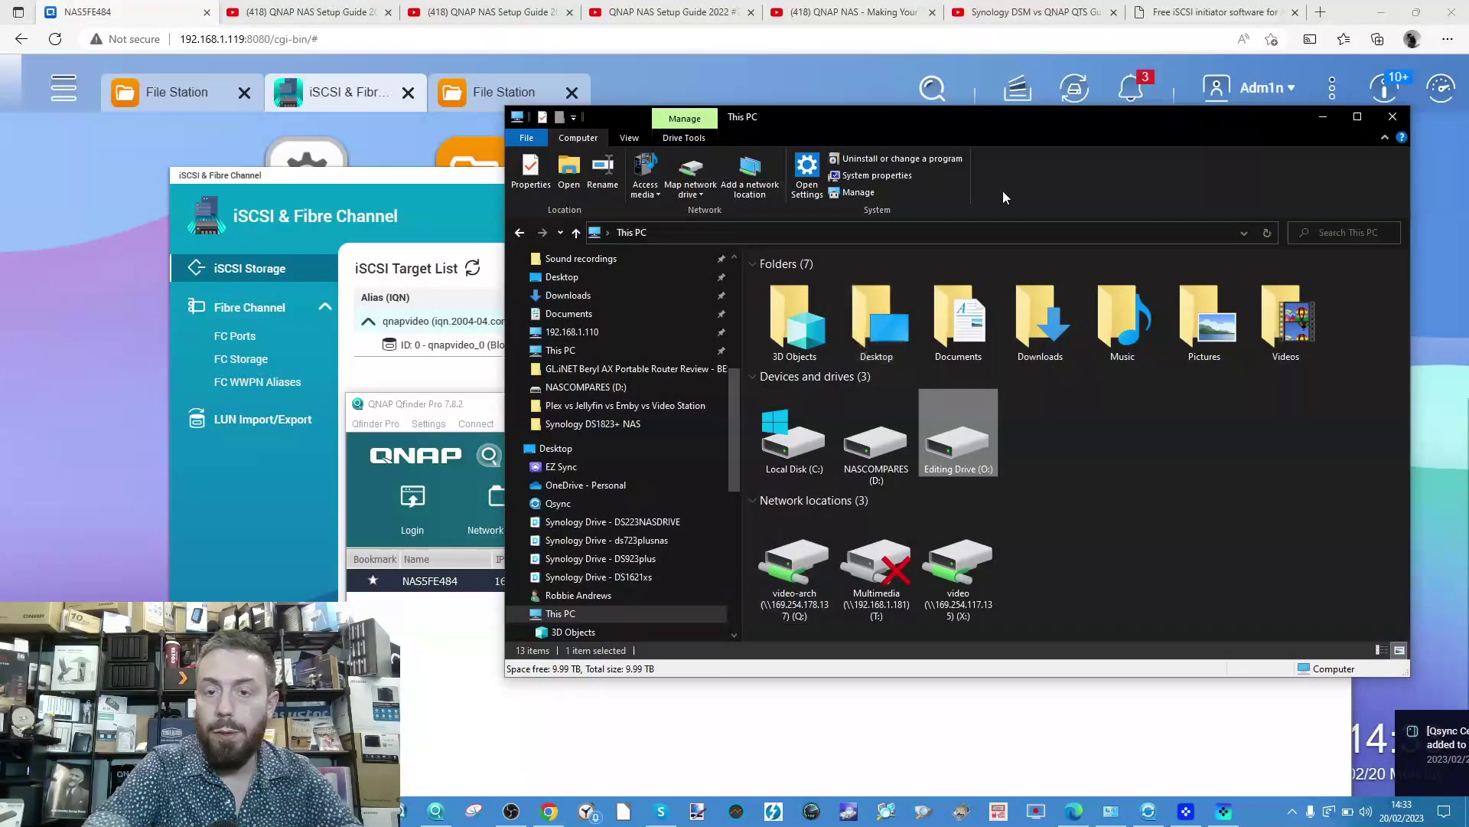
Step: Minimize File Explorer and return to the browser's QNAP Utilities Qsync download page
{"action": "left_click", "coordinate": [1321, 118]}
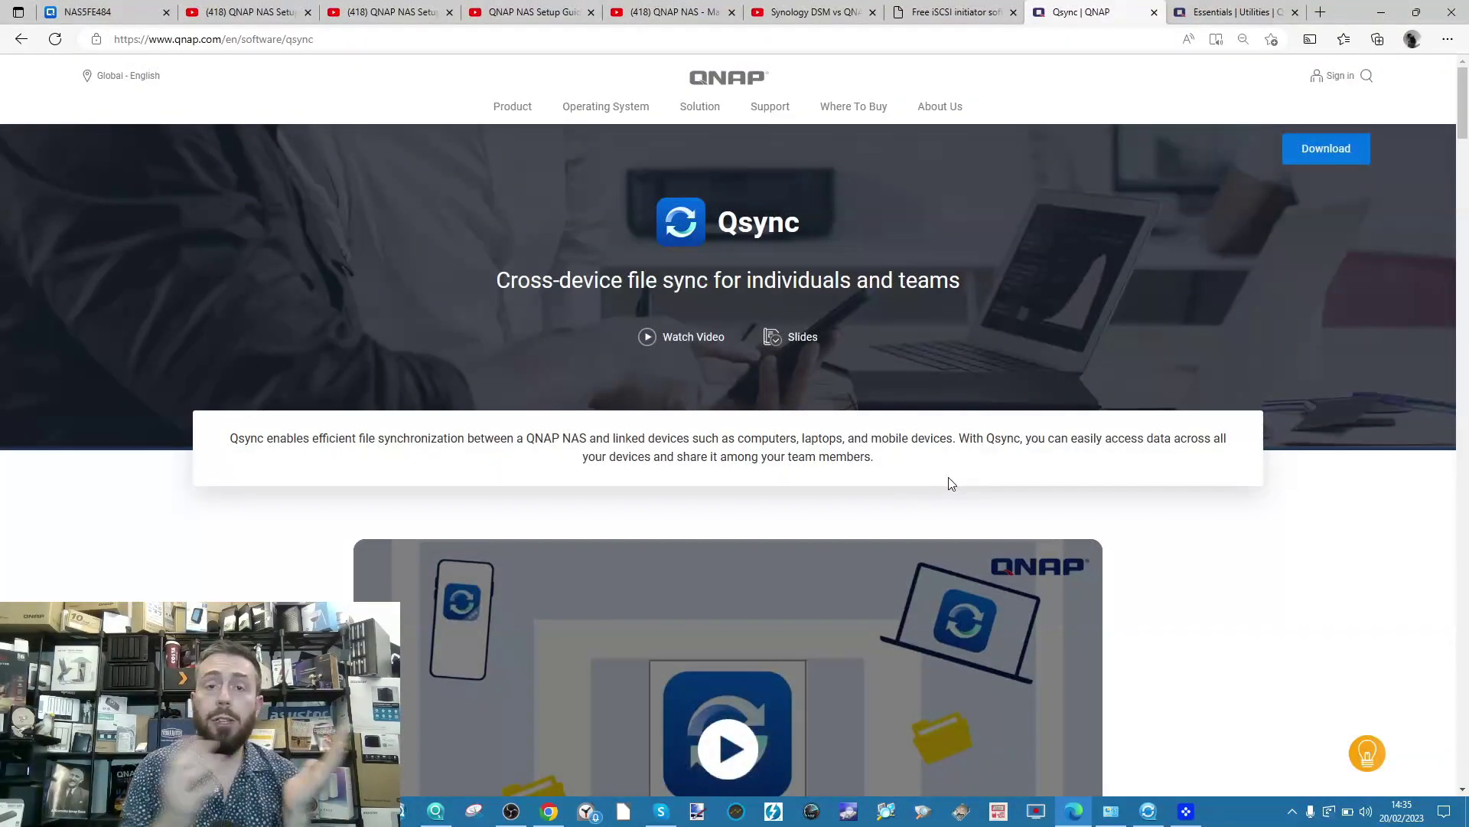
{"action": "left_click", "coordinate": [1209, 8]}
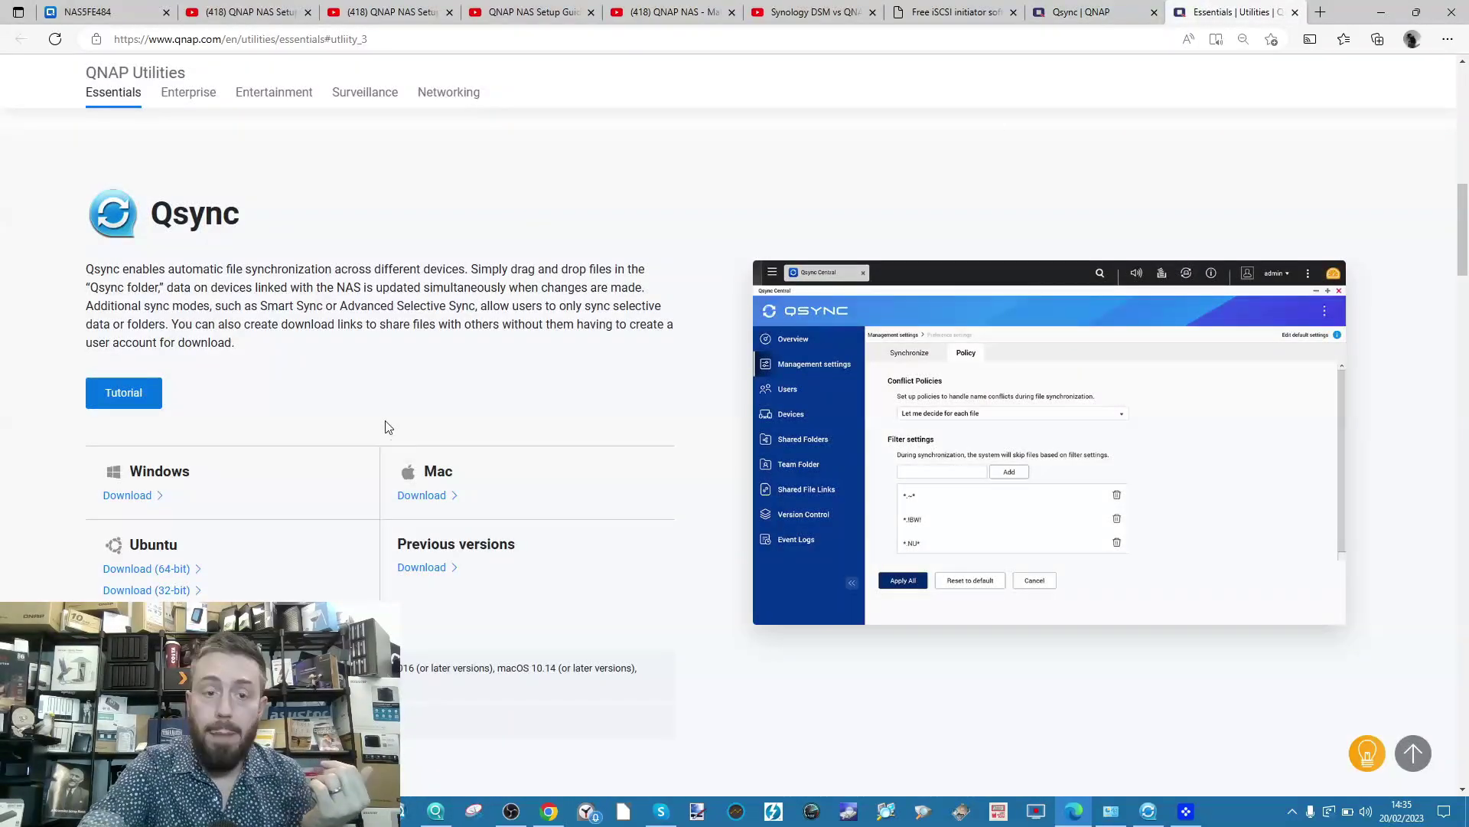
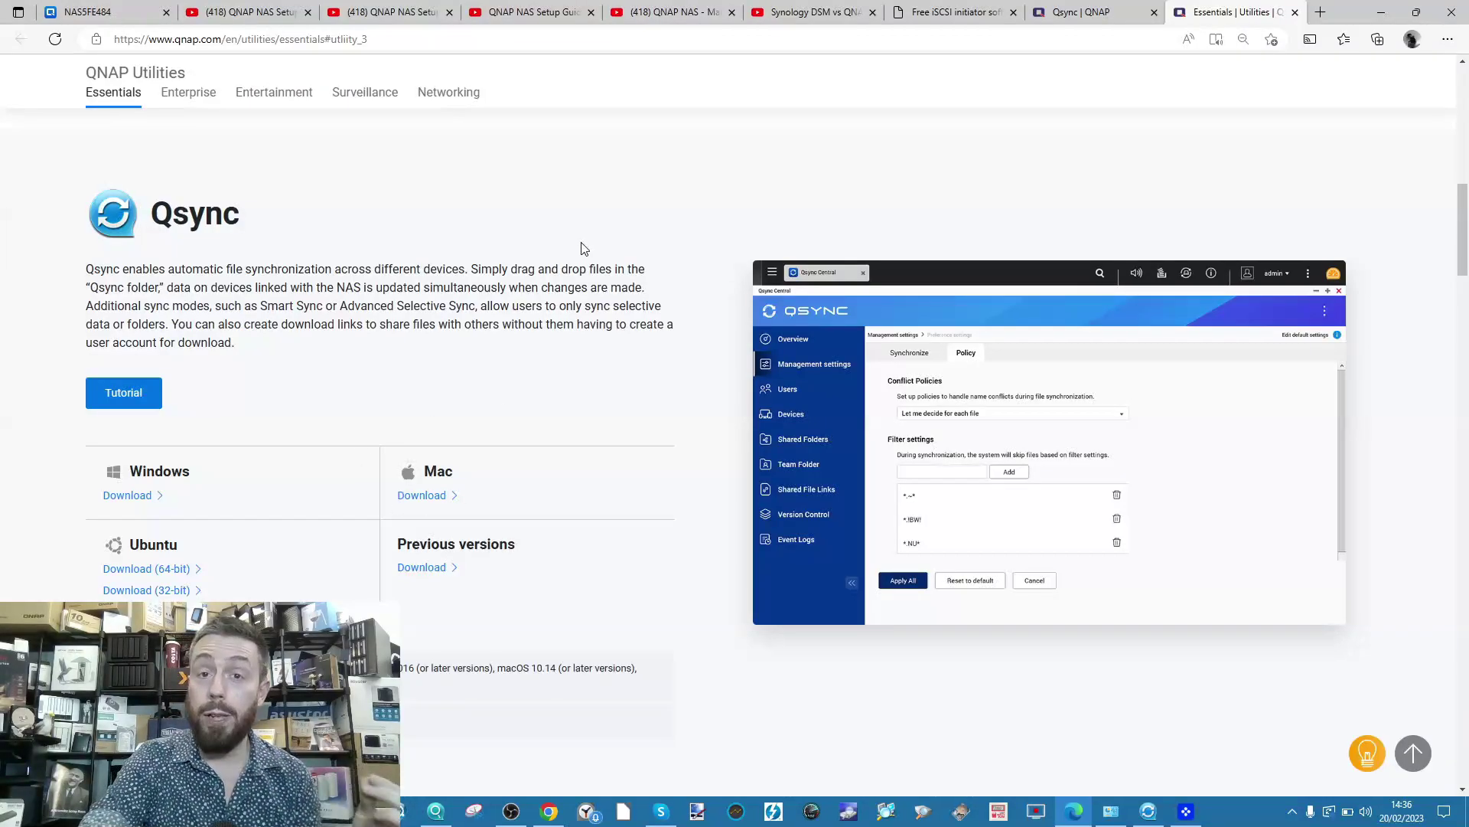
Step: Look over the Qsync download on QNAP's Essentials | Utilities page, then return to the NAS5FE484 tab
{"action": "left_click", "coordinate": [1079, 15]}
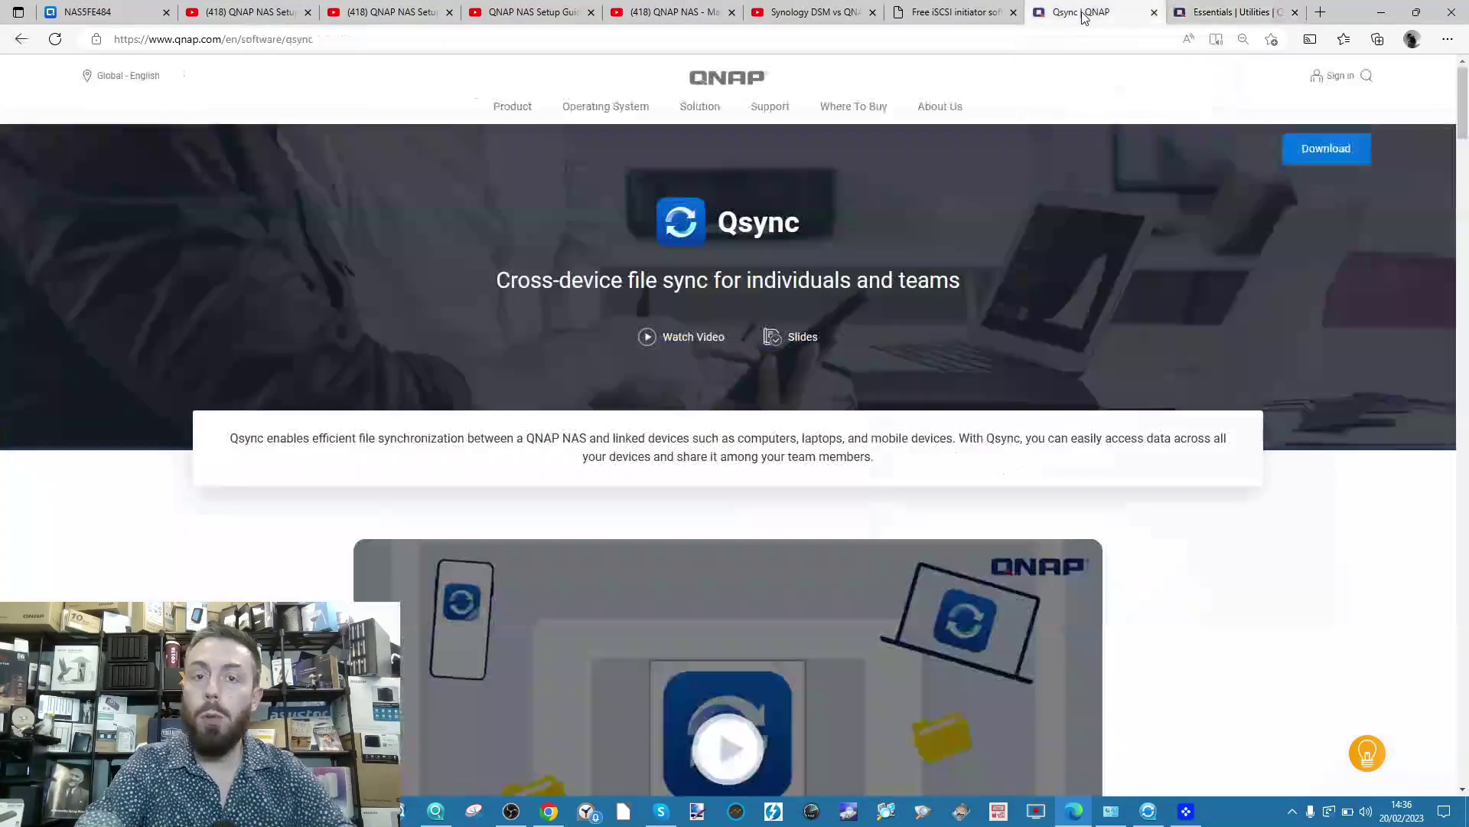
{"action": "scroll", "coordinate": [790, 377], "scroll_direction": "down", "scroll_amount": 5}
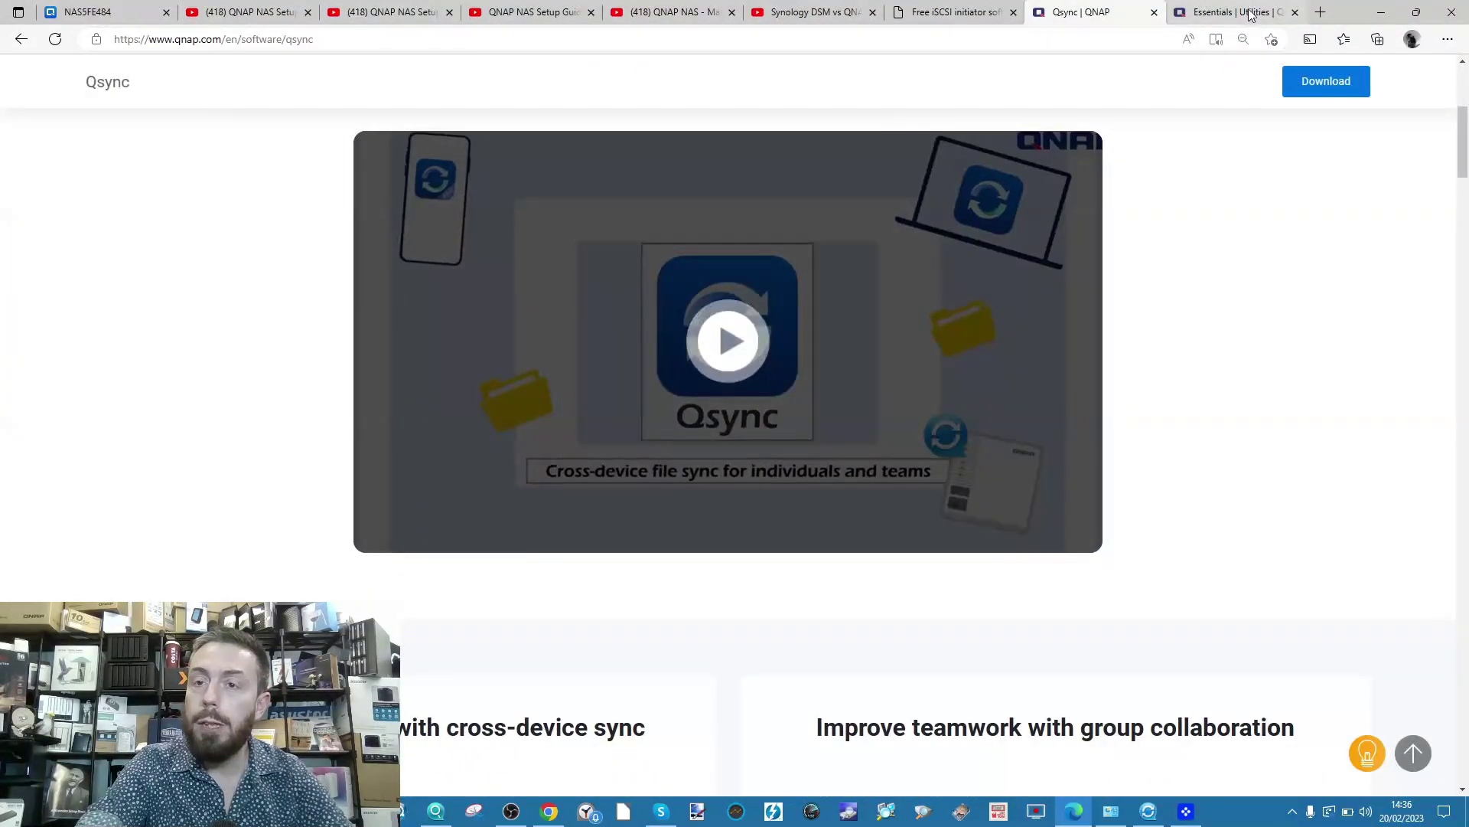
{"action": "left_click", "coordinate": [1232, 12]}
{"action": "scroll", "coordinate": [758, 348], "scroll_direction": "down", "scroll_amount": 10}
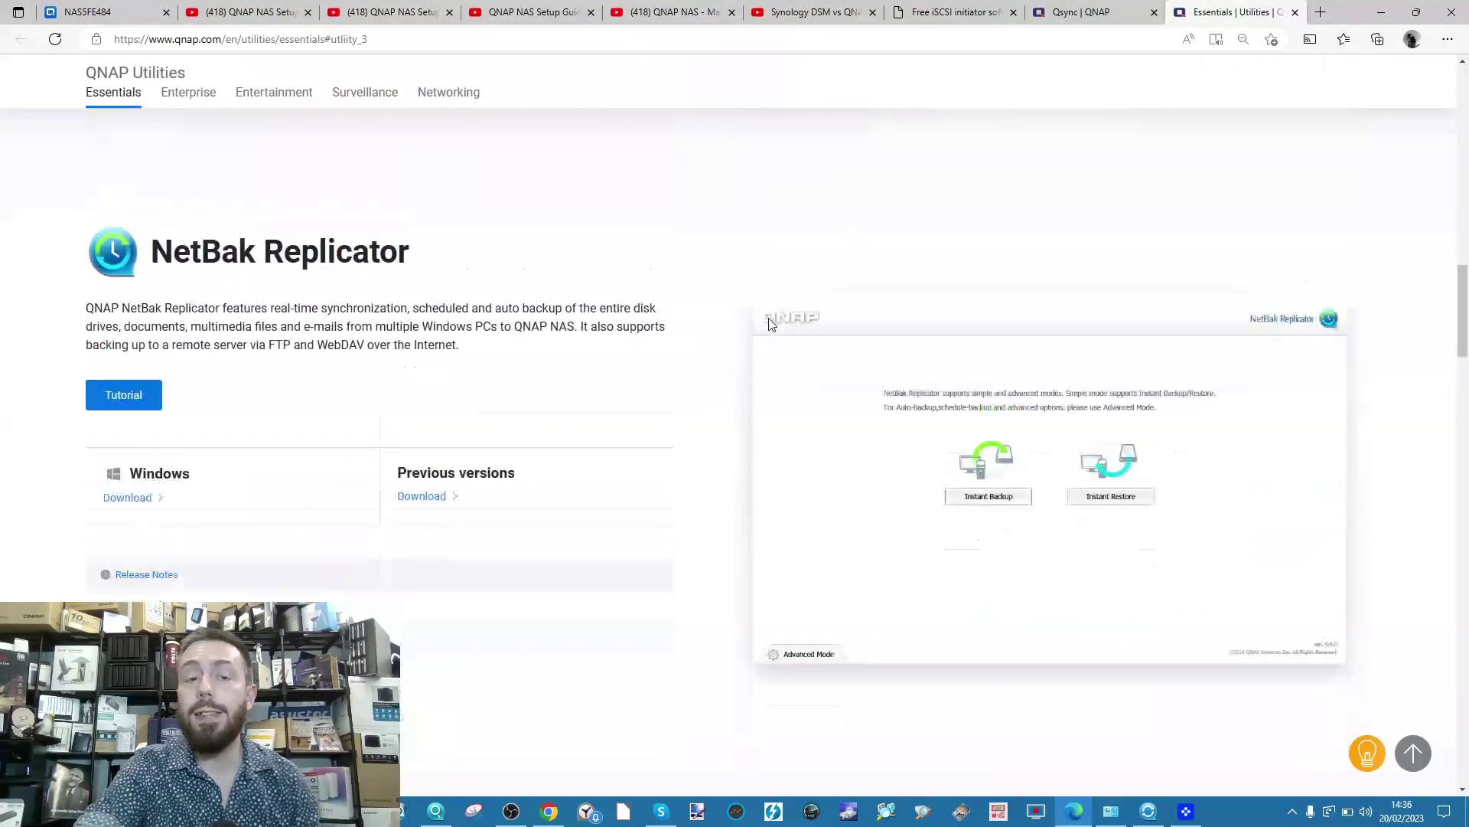
{"action": "scroll", "coordinate": [768, 318], "scroll_direction": "up", "scroll_amount": 7}
{"action": "scroll", "coordinate": [769, 318], "scroll_direction": "up", "scroll_amount": 3}
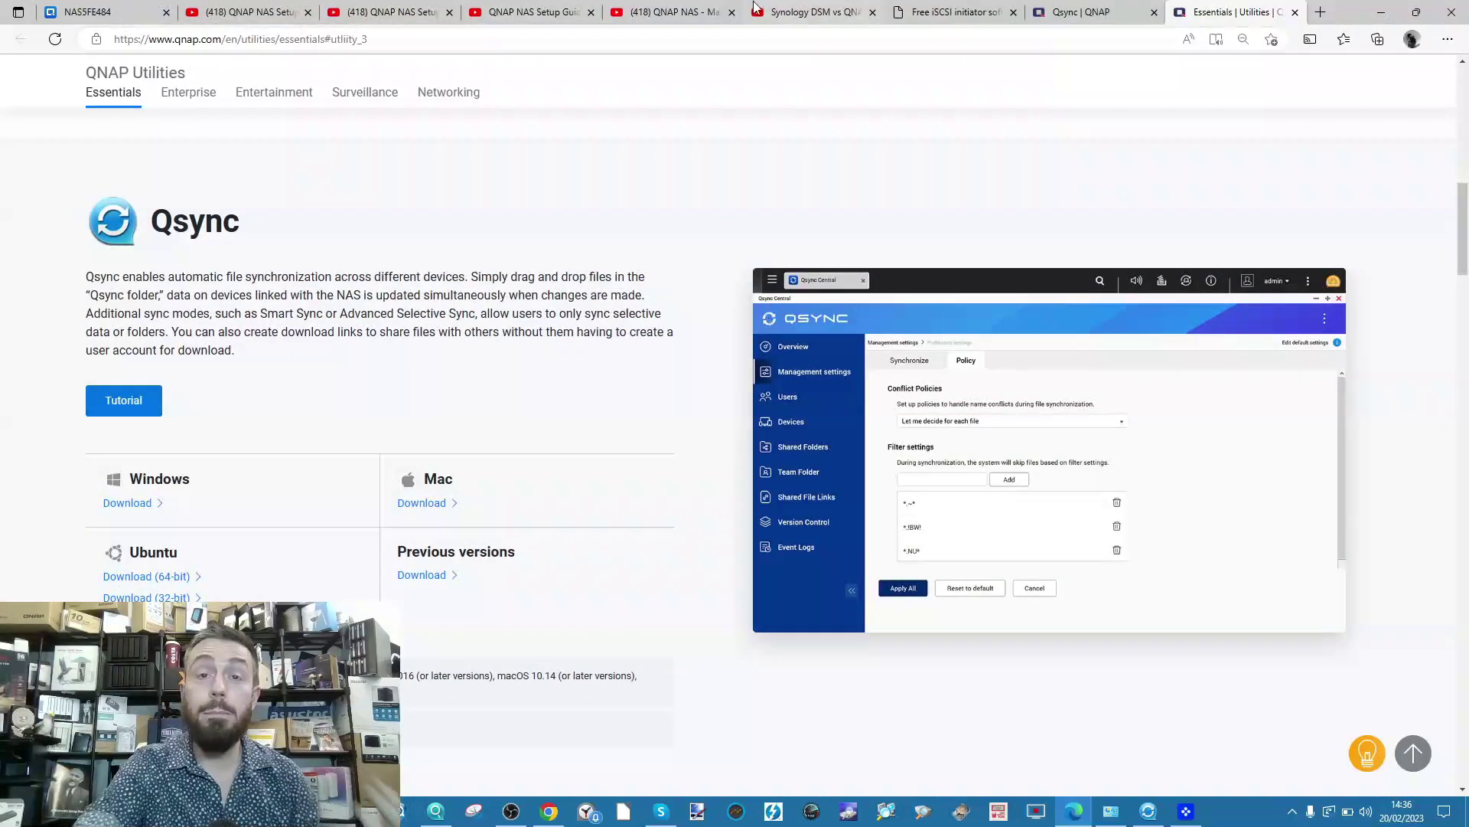
{"action": "left_click", "coordinate": [153, 10]}
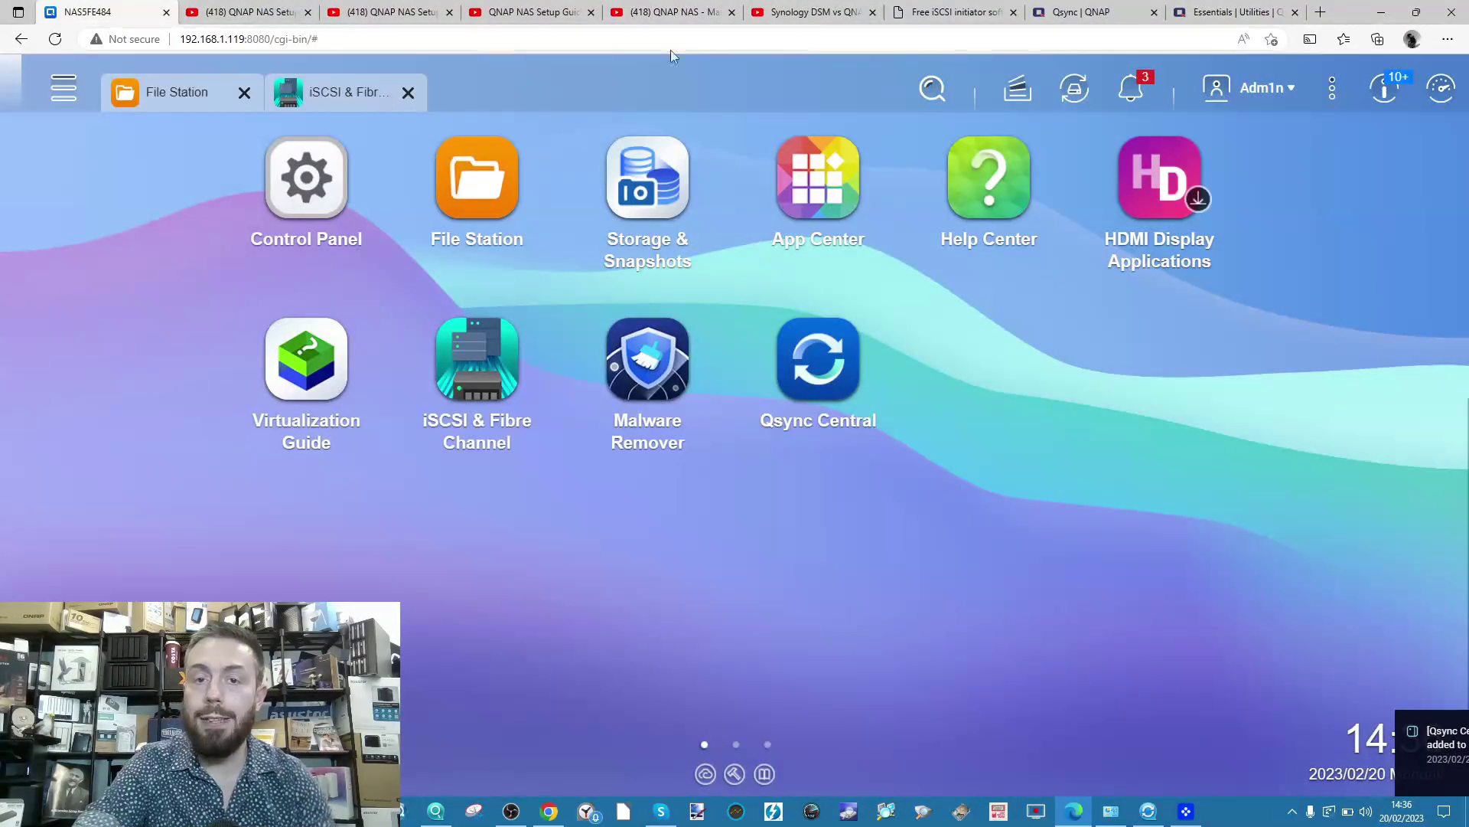
Step: Open App Center and dismiss its welcome tour so it no longer shows at start
{"action": "left_click", "coordinate": [840, 164]}
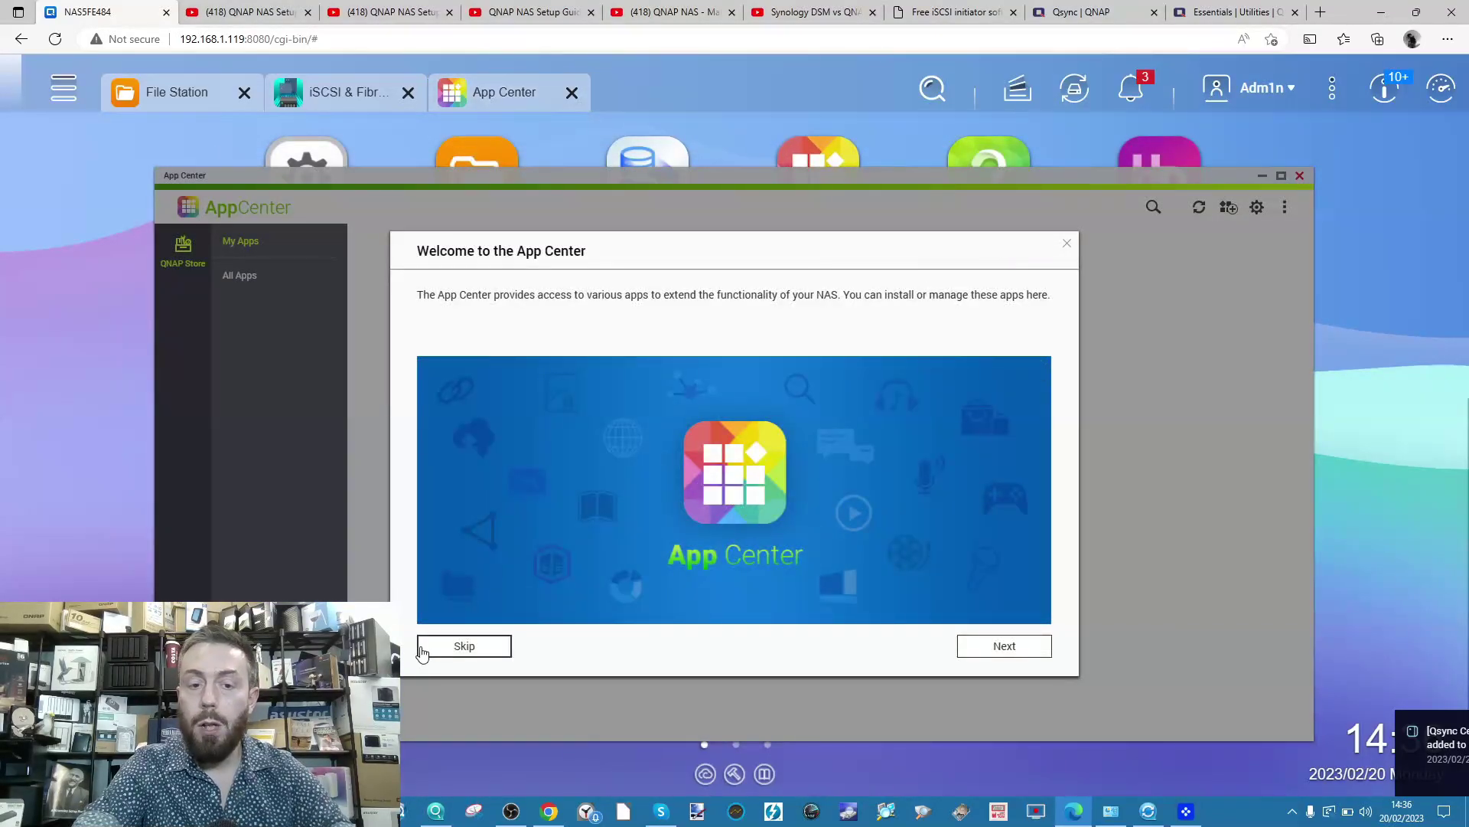
{"action": "left_click", "coordinate": [422, 646]}
{"action": "left_click", "coordinate": [850, 476]}
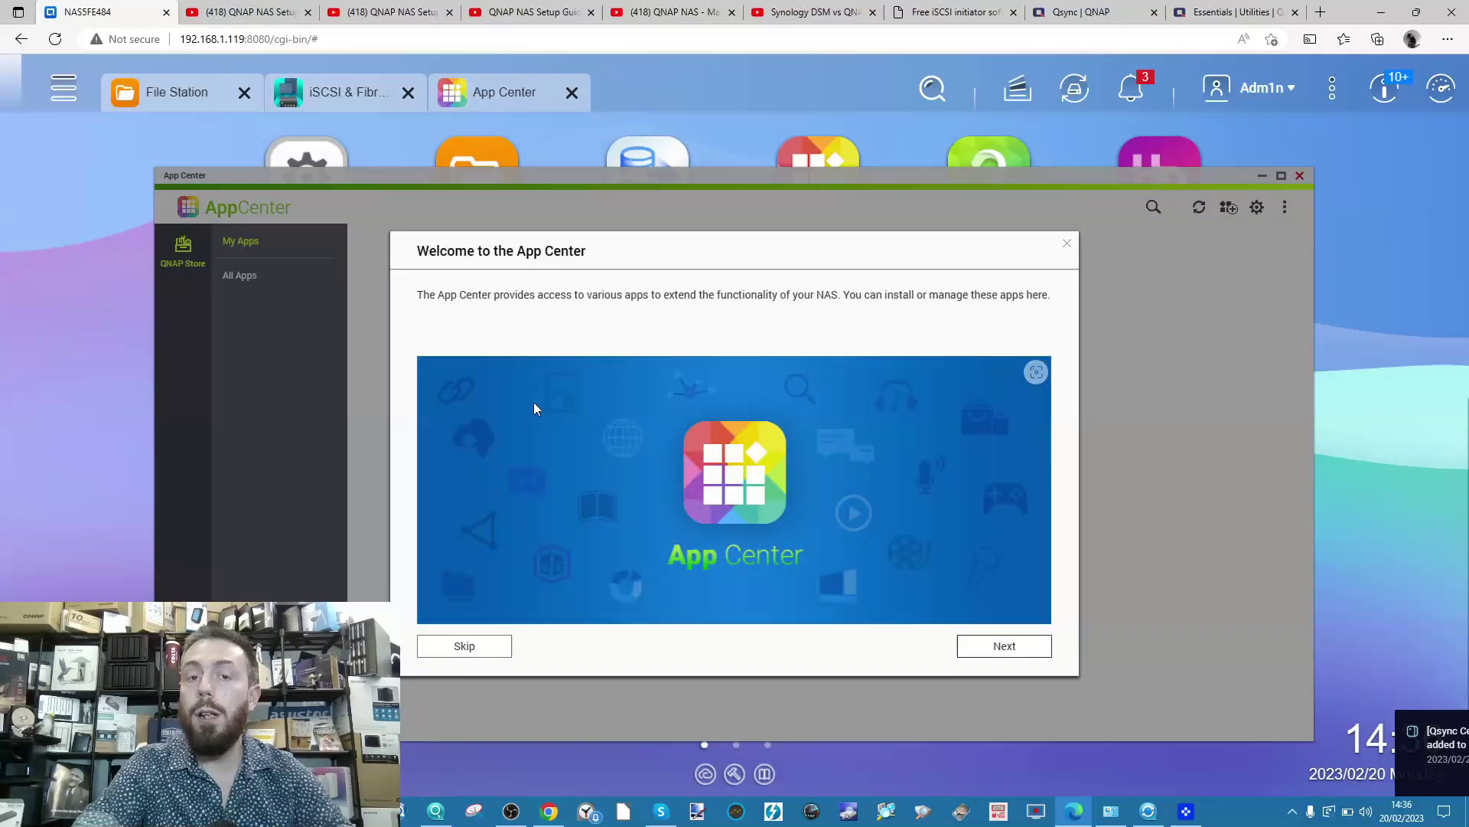
{"action": "left_click", "coordinate": [476, 649]}
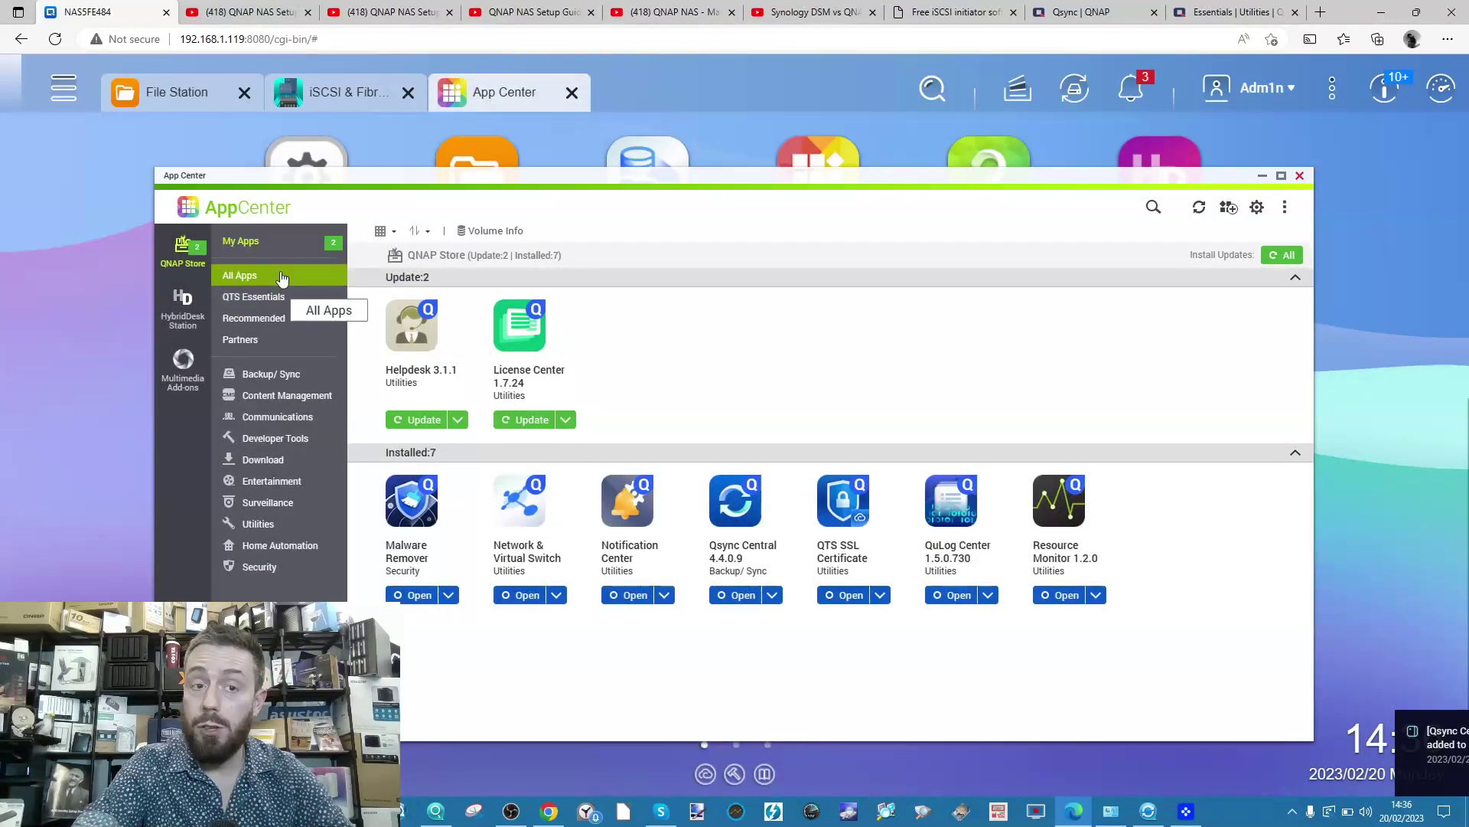
Step: Confirm Qsync Central 4.4.0.9 is installed under QTS Essentials, then close App Center
{"action": "left_click", "coordinate": [265, 300]}
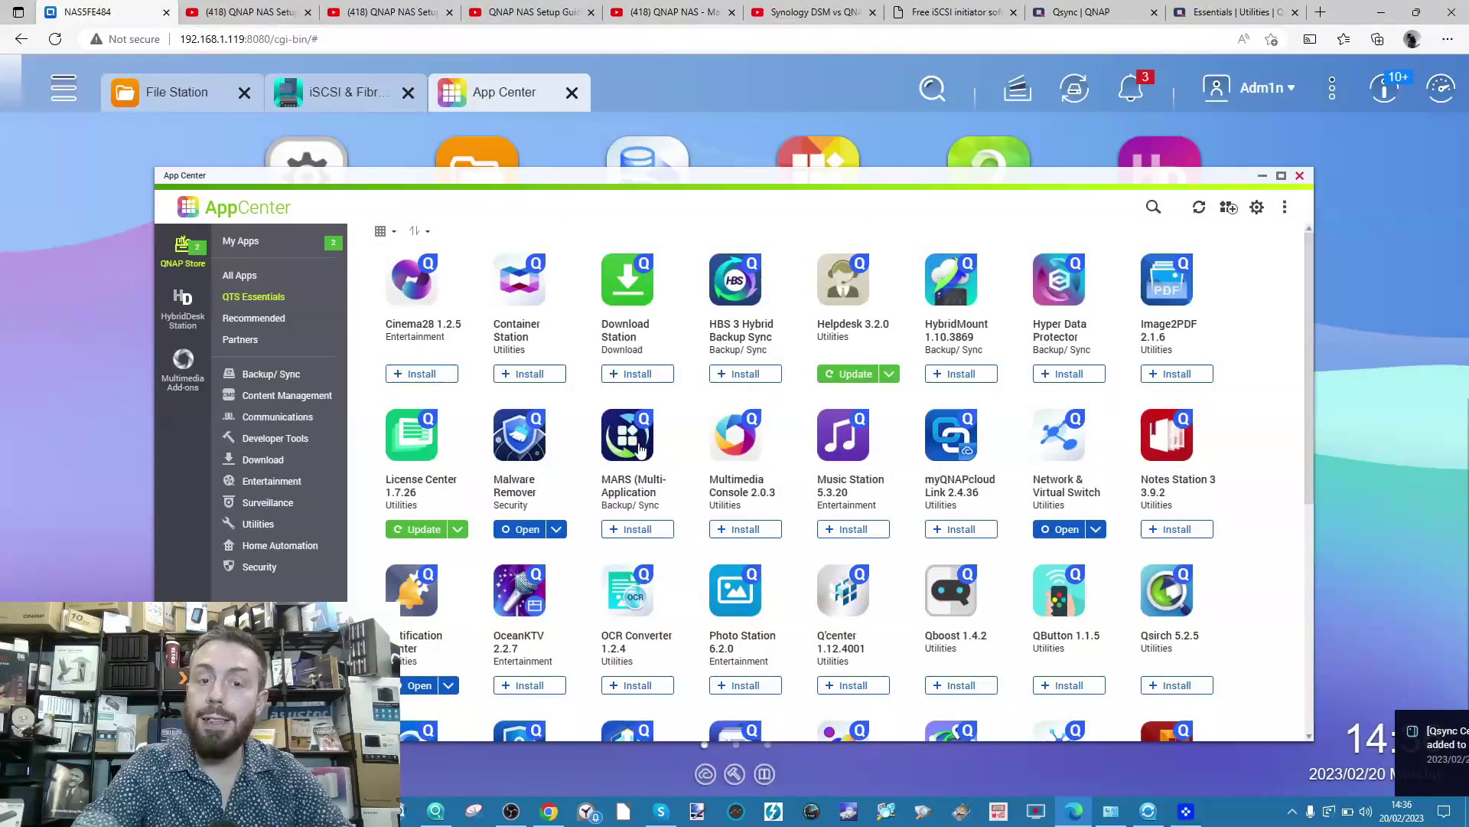
{"action": "scroll", "coordinate": [636, 444], "scroll_direction": "down", "scroll_amount": 1}
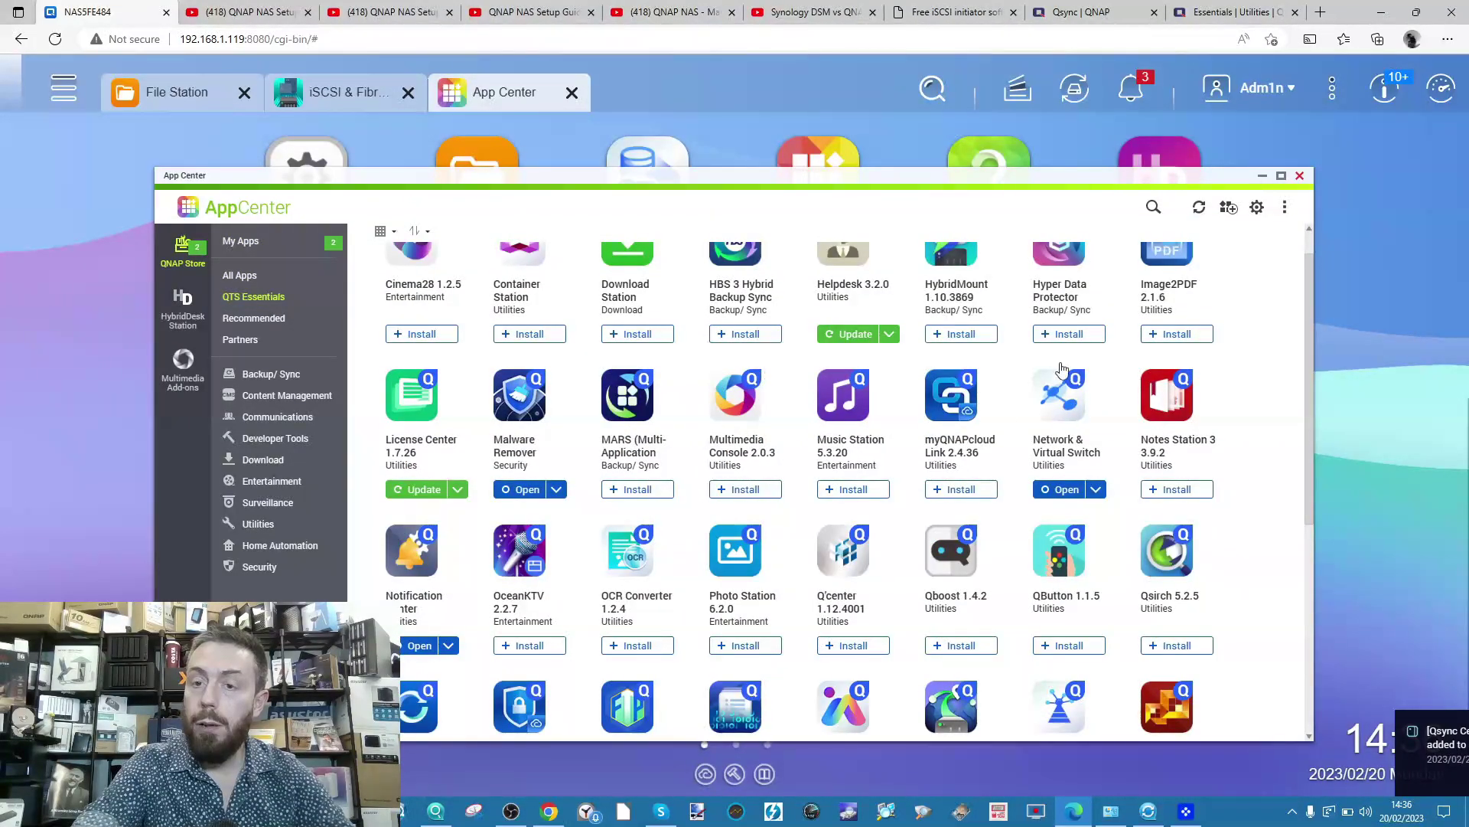
{"action": "scroll", "coordinate": [1008, 347], "scroll_direction": "down", "scroll_amount": 4}
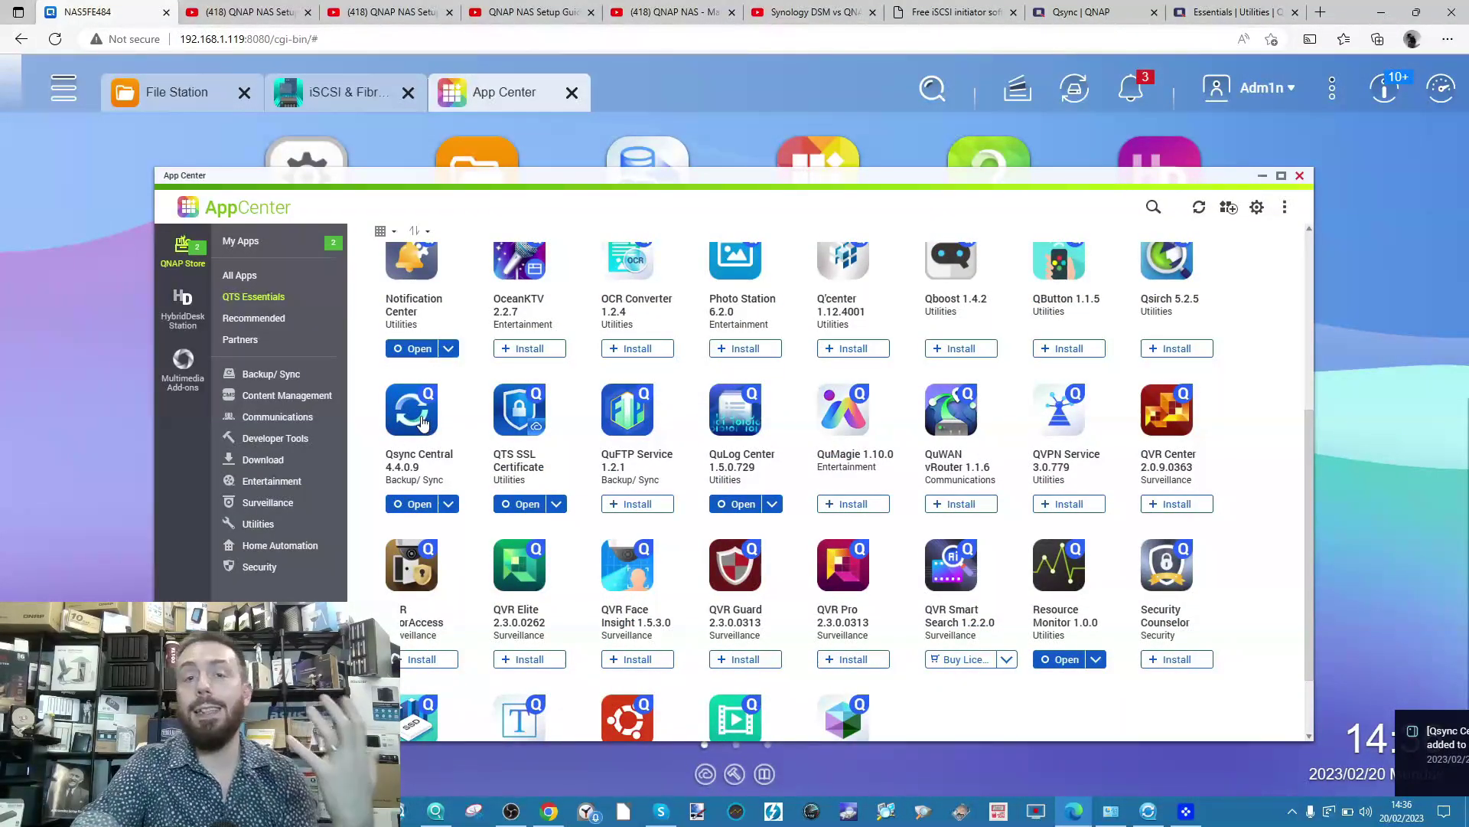
{"action": "scroll", "coordinate": [422, 422], "scroll_direction": "up", "scroll_amount": 5}
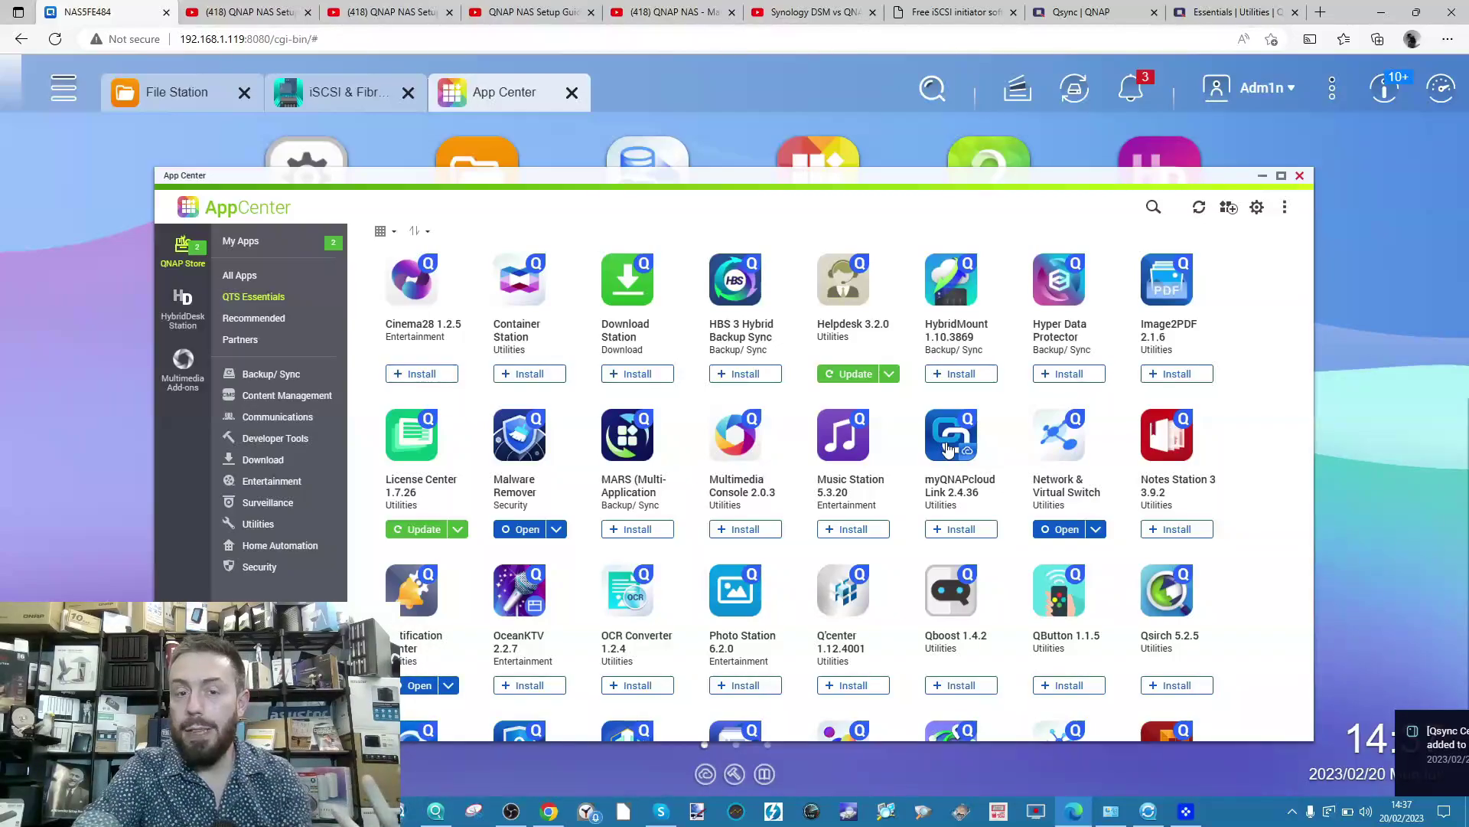
{"action": "scroll", "coordinate": [653, 492], "scroll_direction": "down", "scroll_amount": 3}
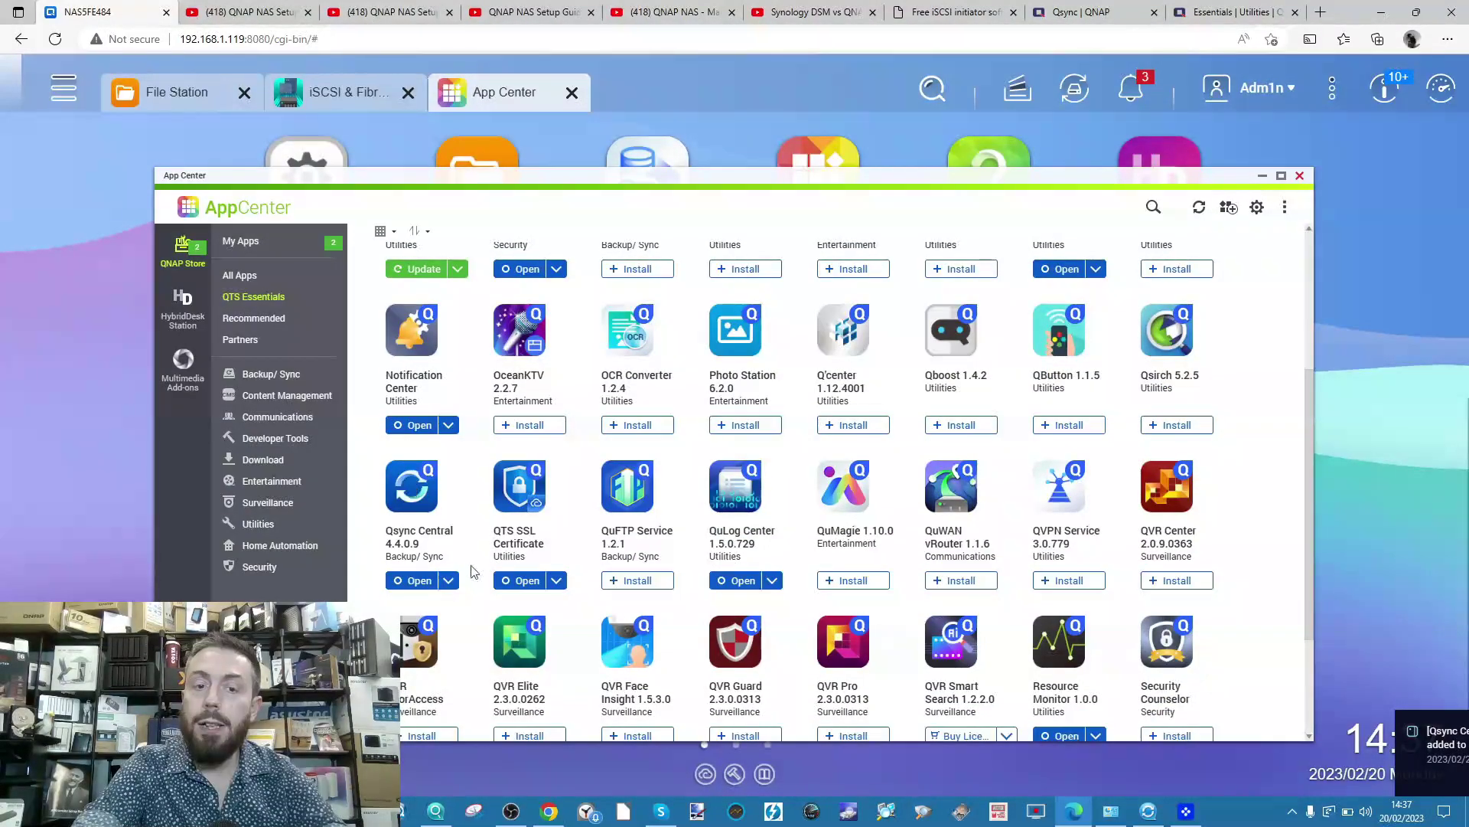
{"action": "left_click", "coordinate": [417, 490]}
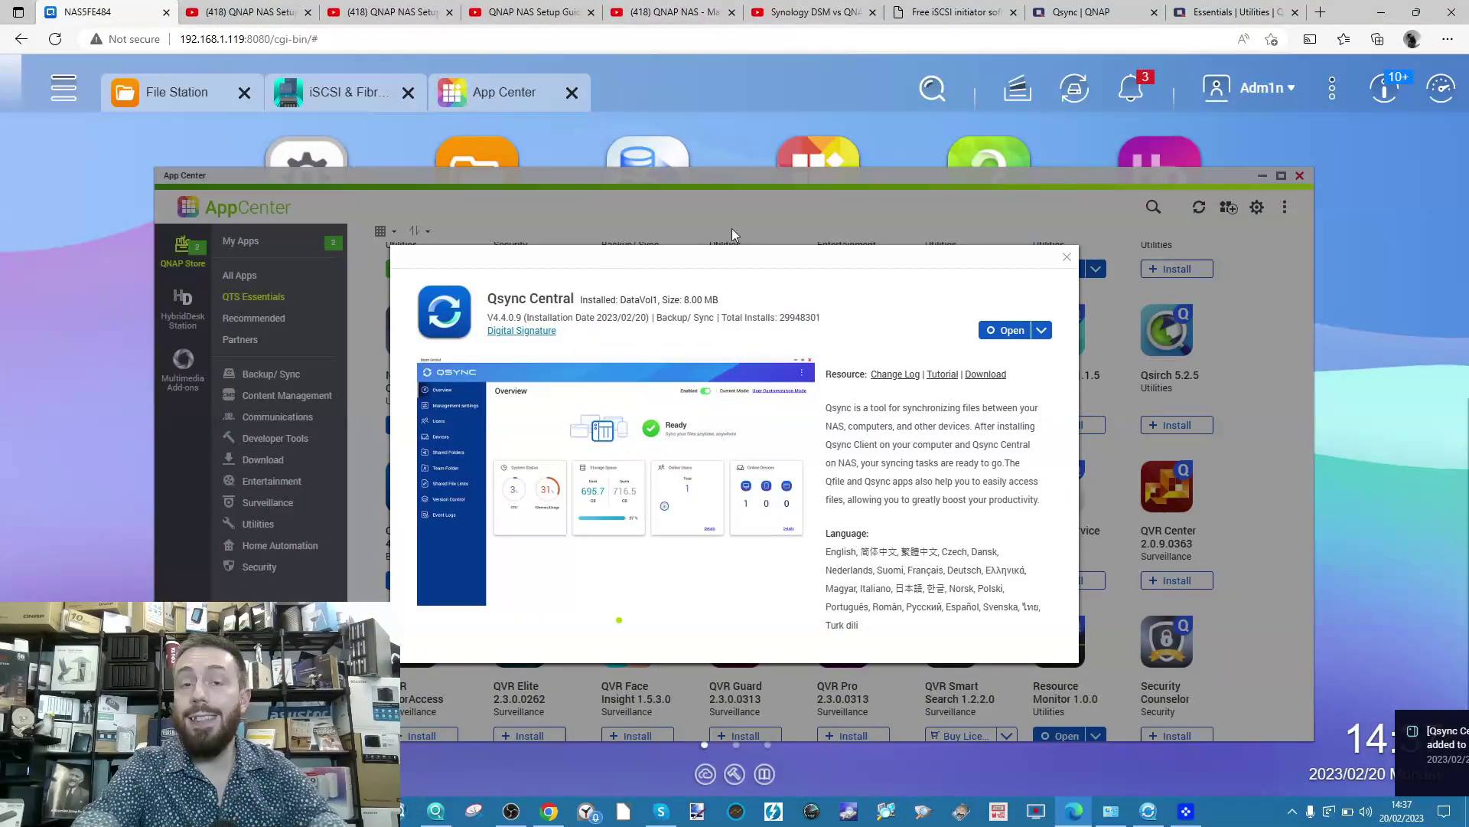
{"action": "left_click", "coordinate": [1070, 264]}
{"action": "left_click", "coordinate": [1299, 175]}
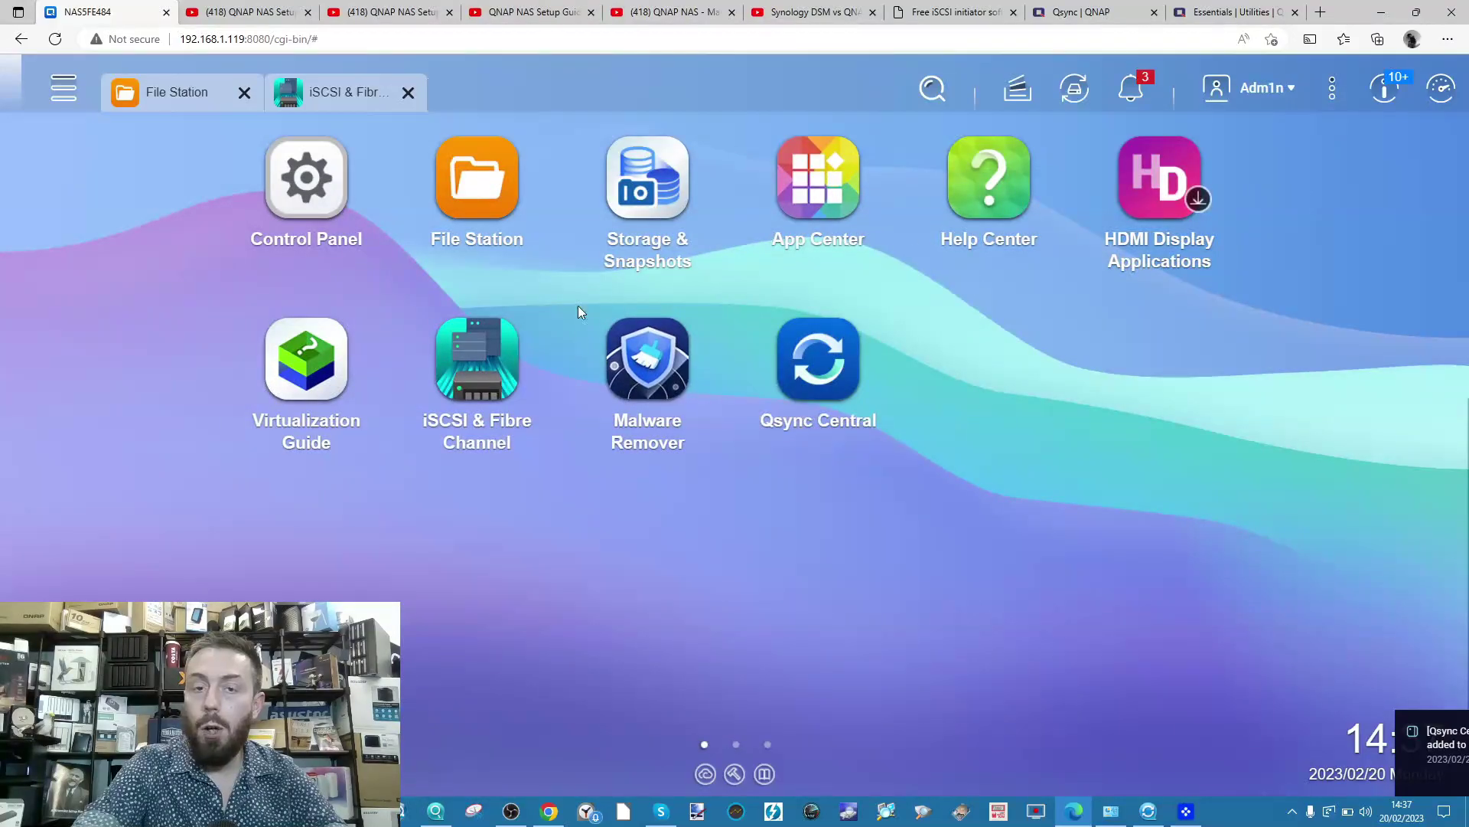
{"action": "left_click", "coordinate": [54, 86]}
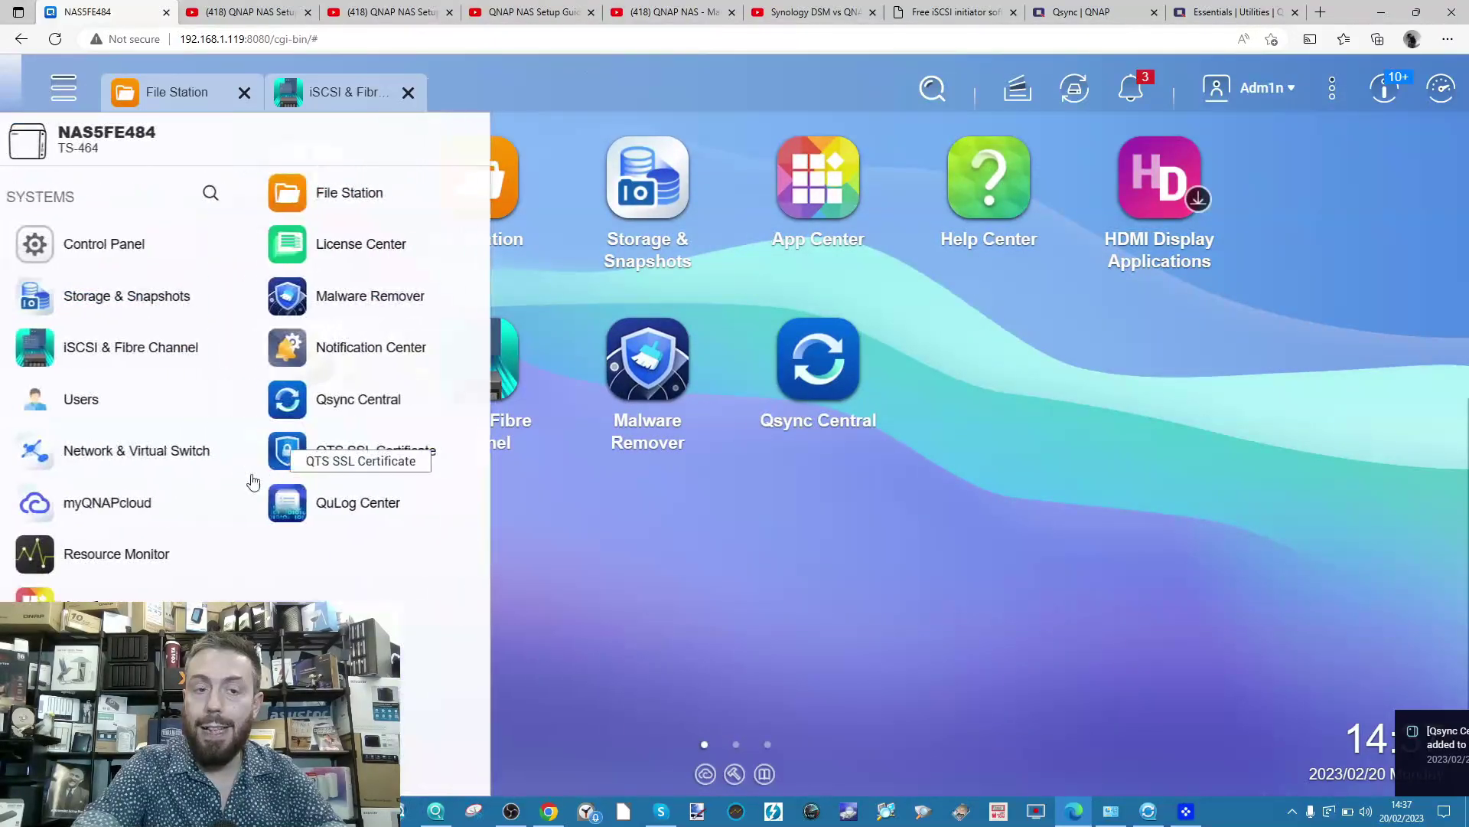
{"action": "left_click", "coordinate": [847, 545]}
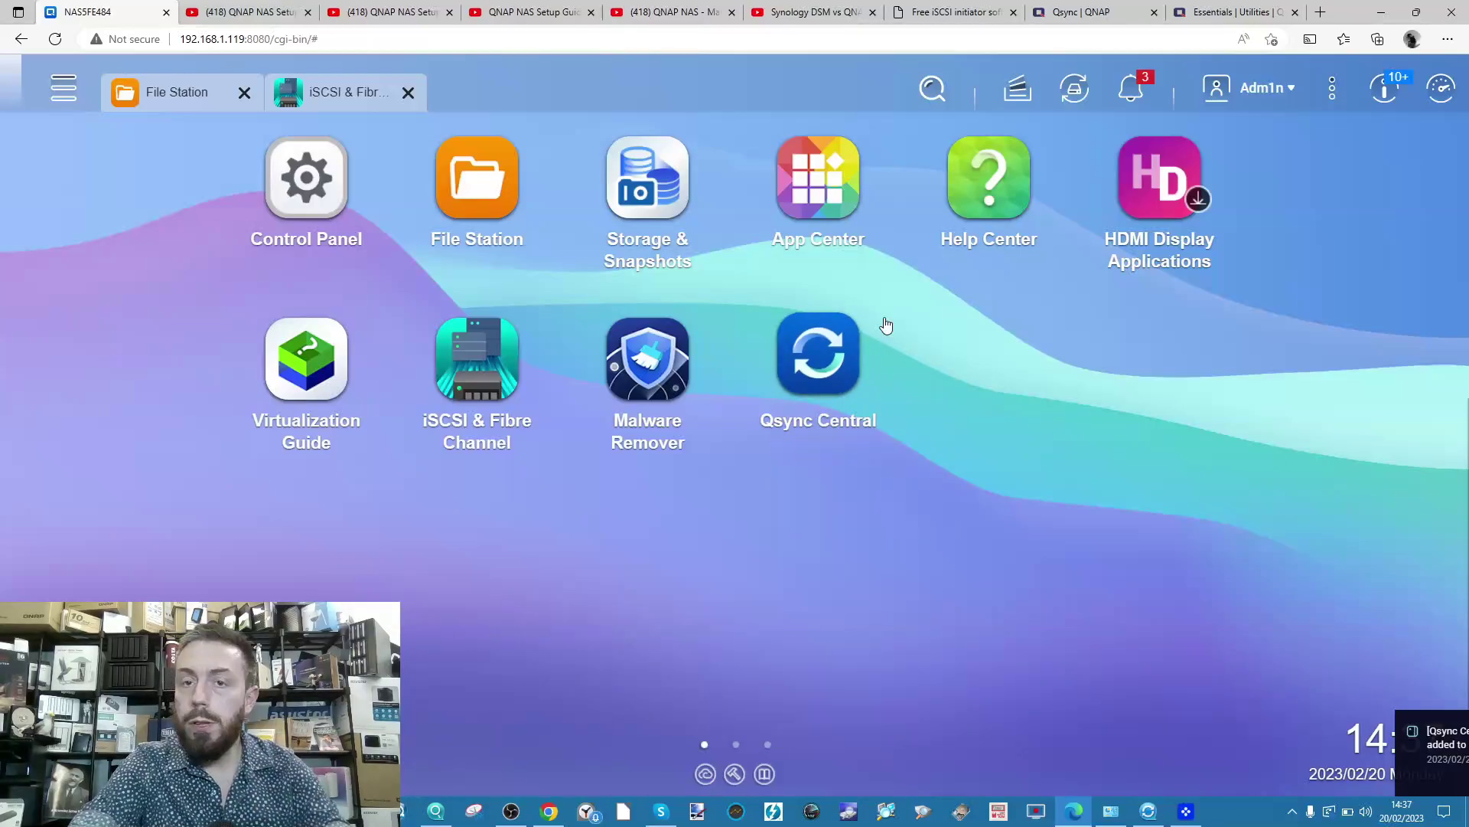
Step: Review the Qsync section of the QNAP utilities page again
{"action": "left_click", "coordinate": [1199, 12]}
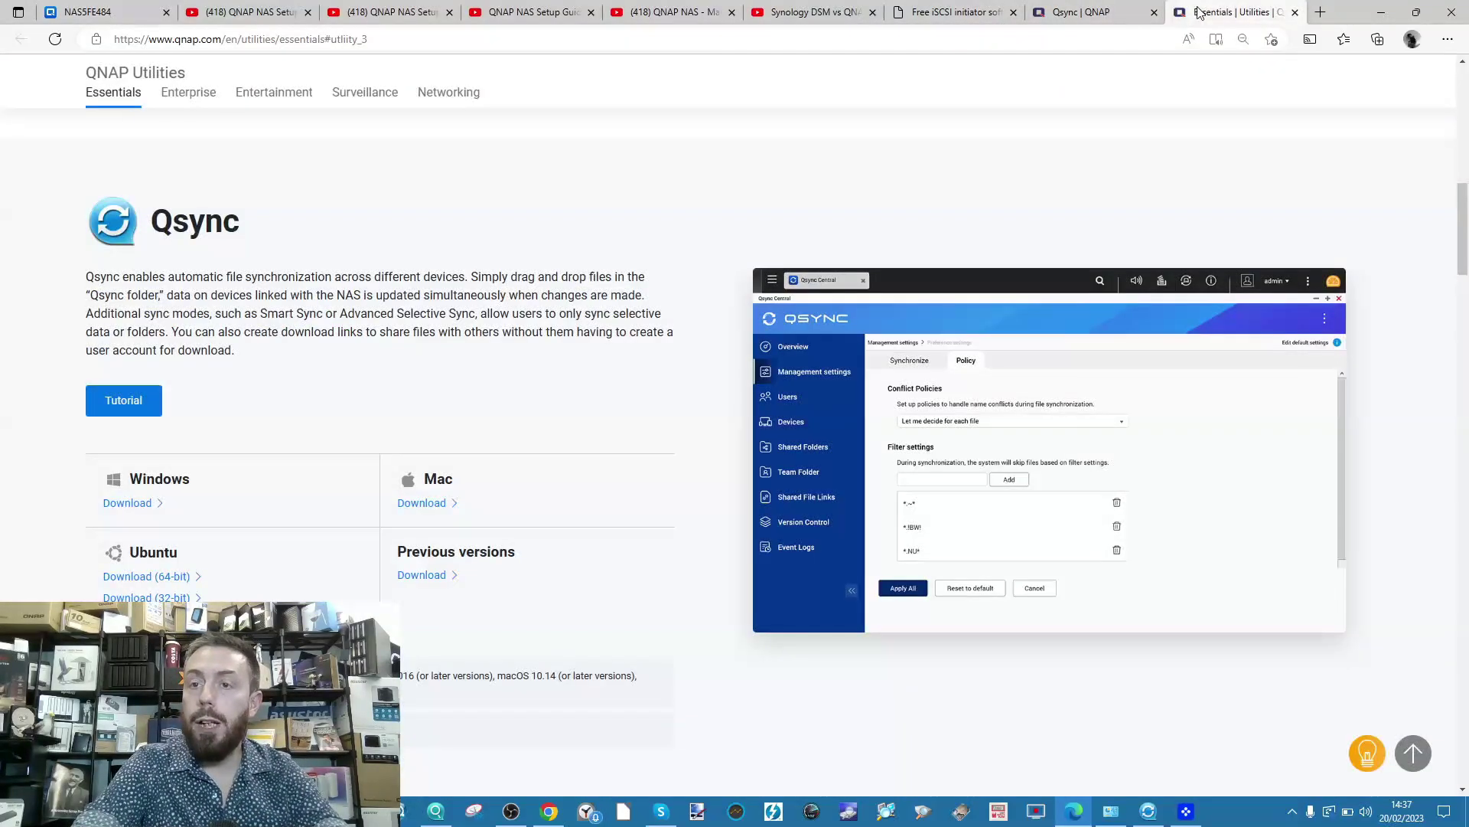
{"action": "scroll", "coordinate": [503, 356], "scroll_direction": "up", "scroll_amount": 9}
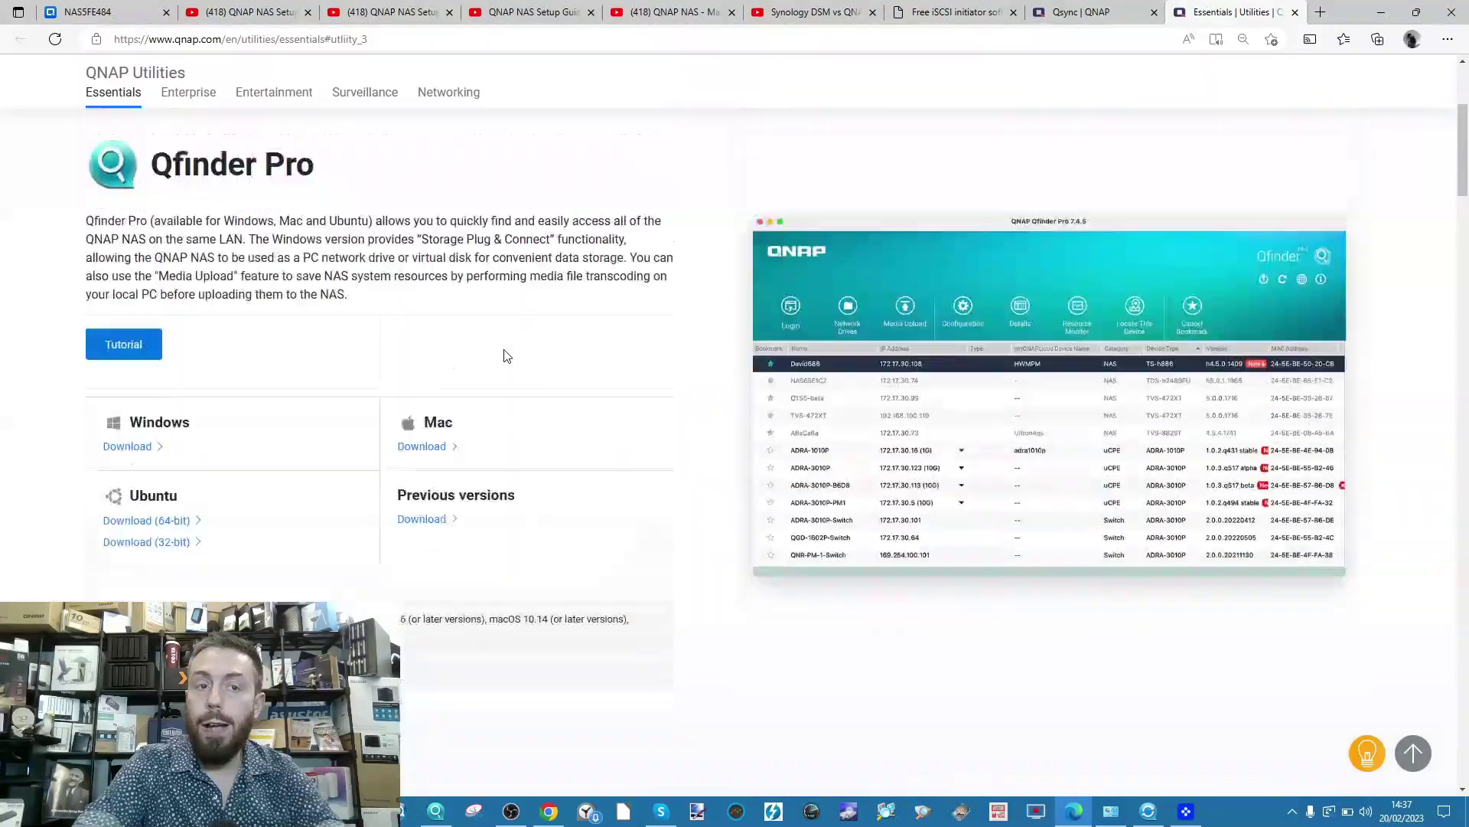
{"action": "scroll", "coordinate": [504, 356], "scroll_direction": "down", "scroll_amount": 10}
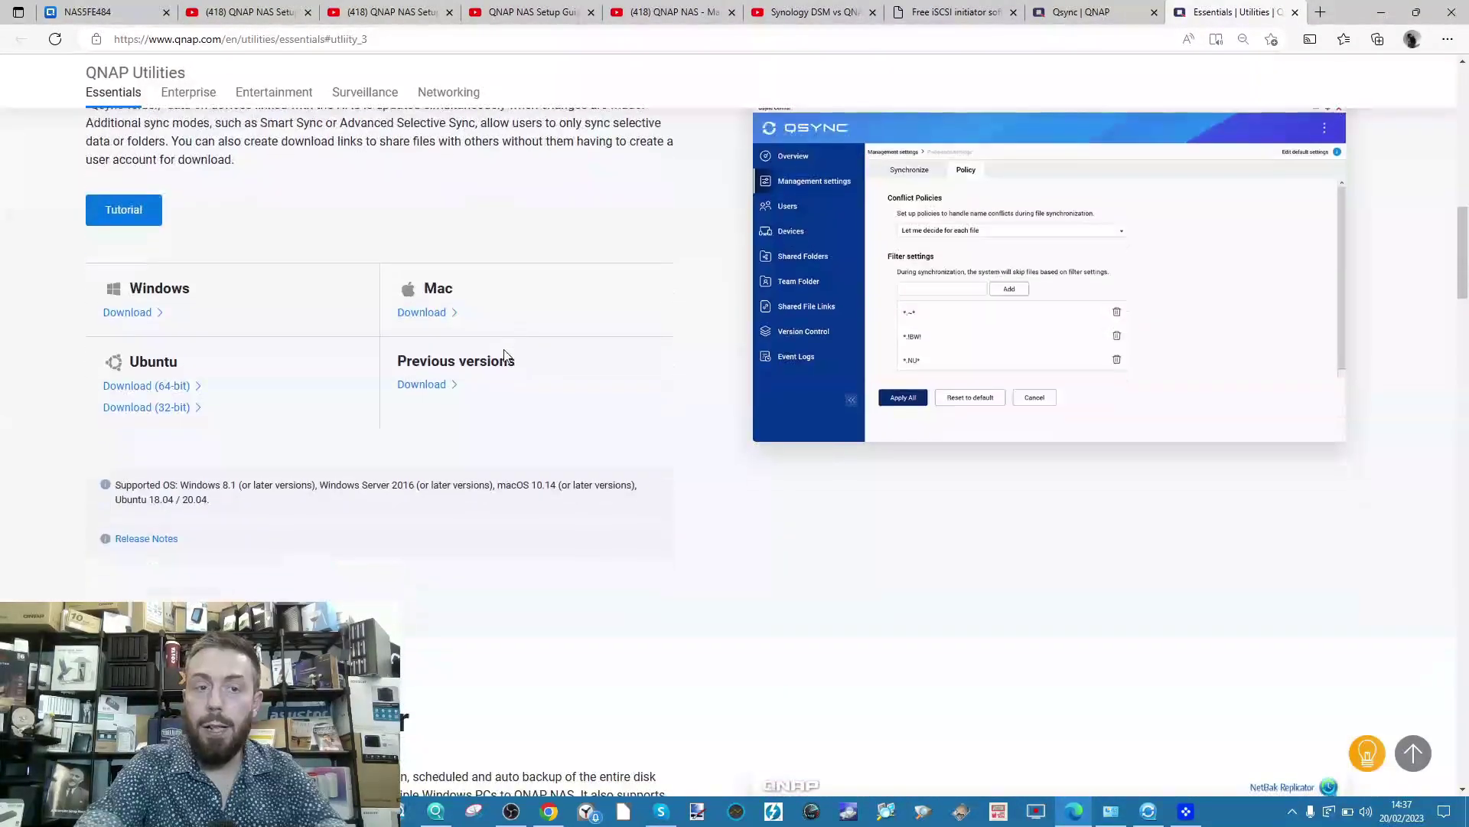
{"action": "scroll", "coordinate": [505, 349], "scroll_direction": "up", "scroll_amount": 3}
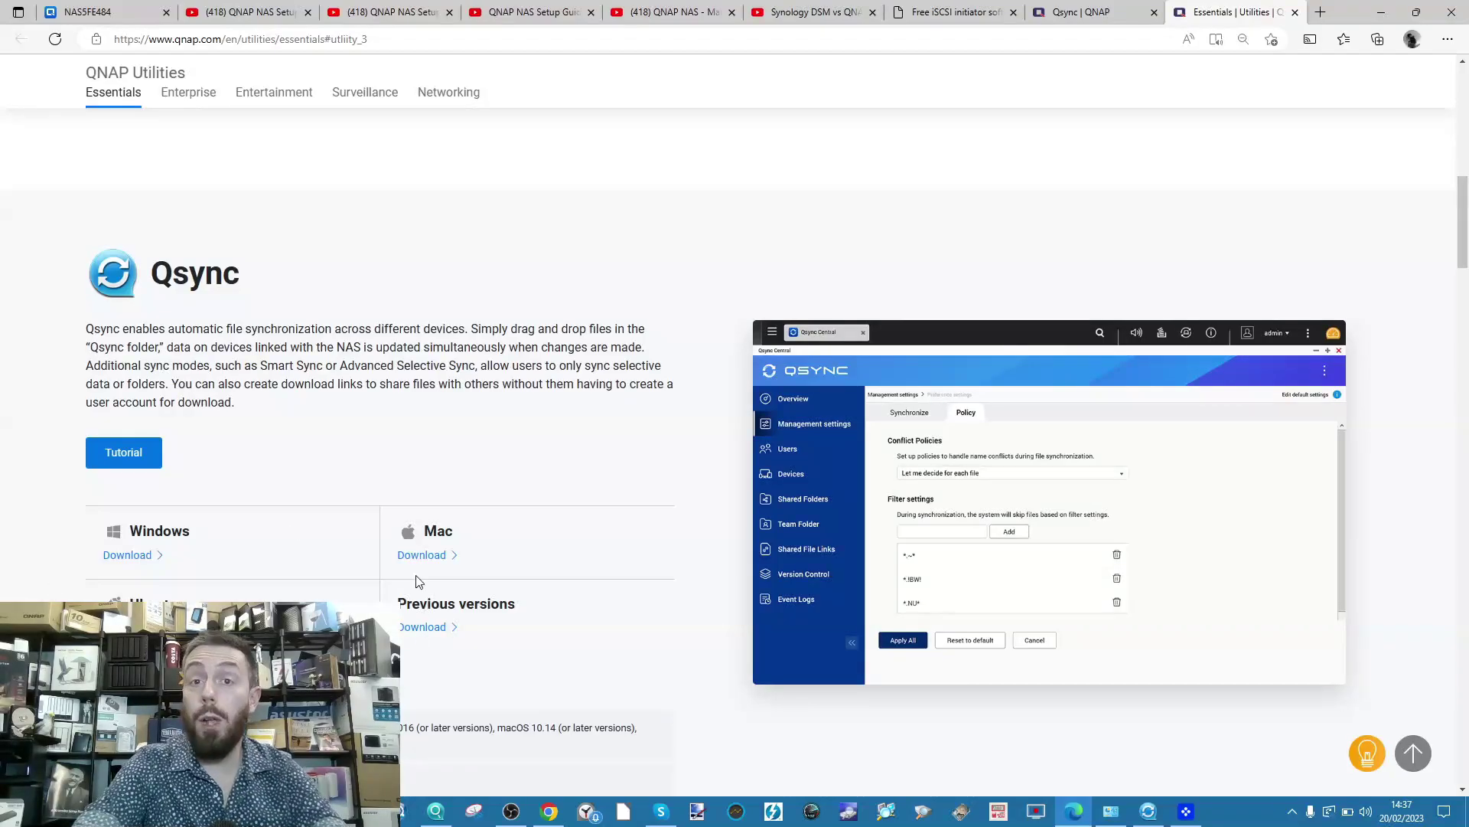
Step: Launch the local Qsync client, minimise its Welcome to Qsync window, and return to the NAS5FE484 tab
{"action": "left_click", "coordinate": [1148, 811]}
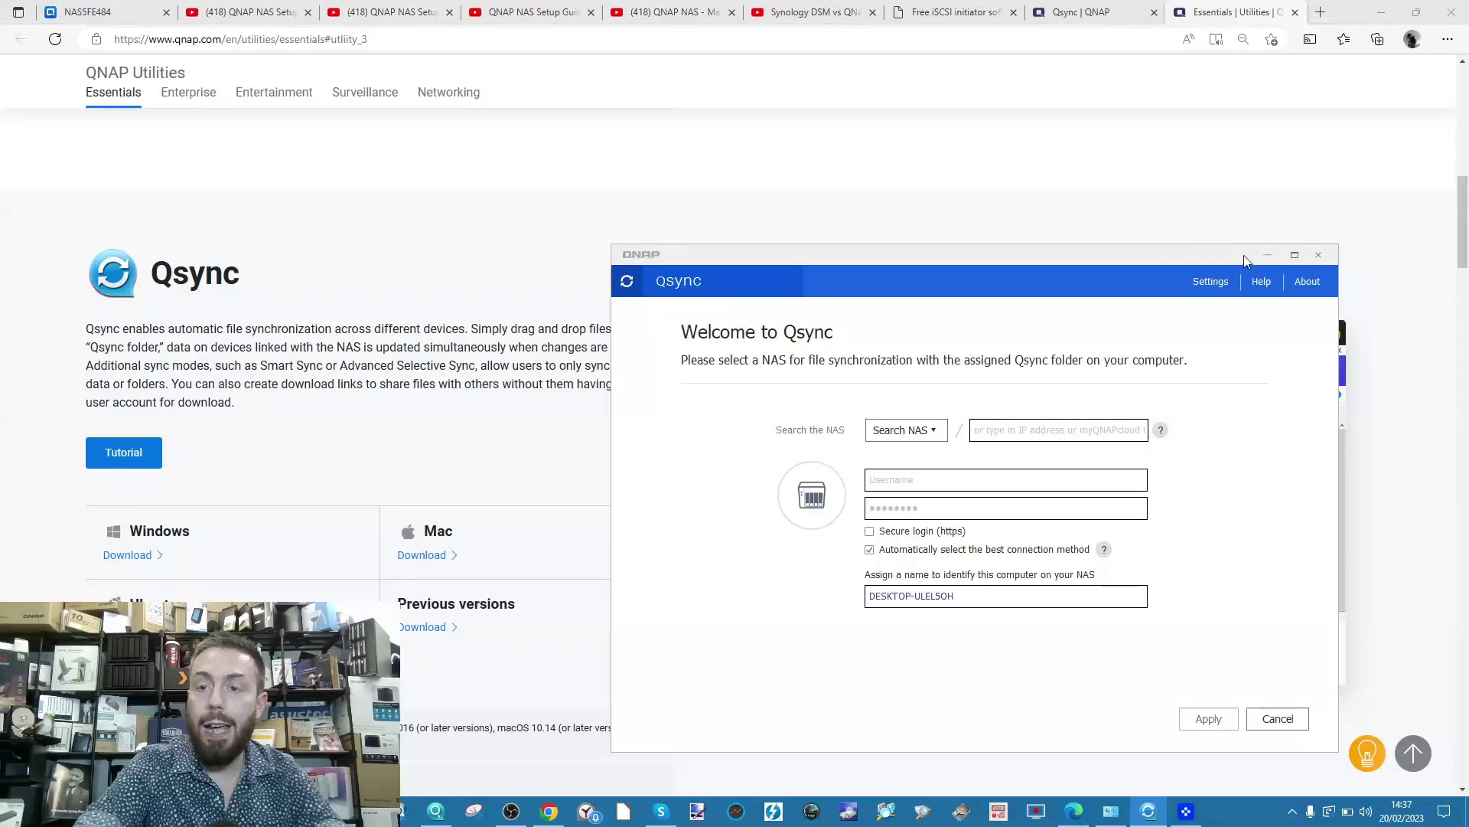
{"action": "left_click", "coordinate": [1267, 255]}
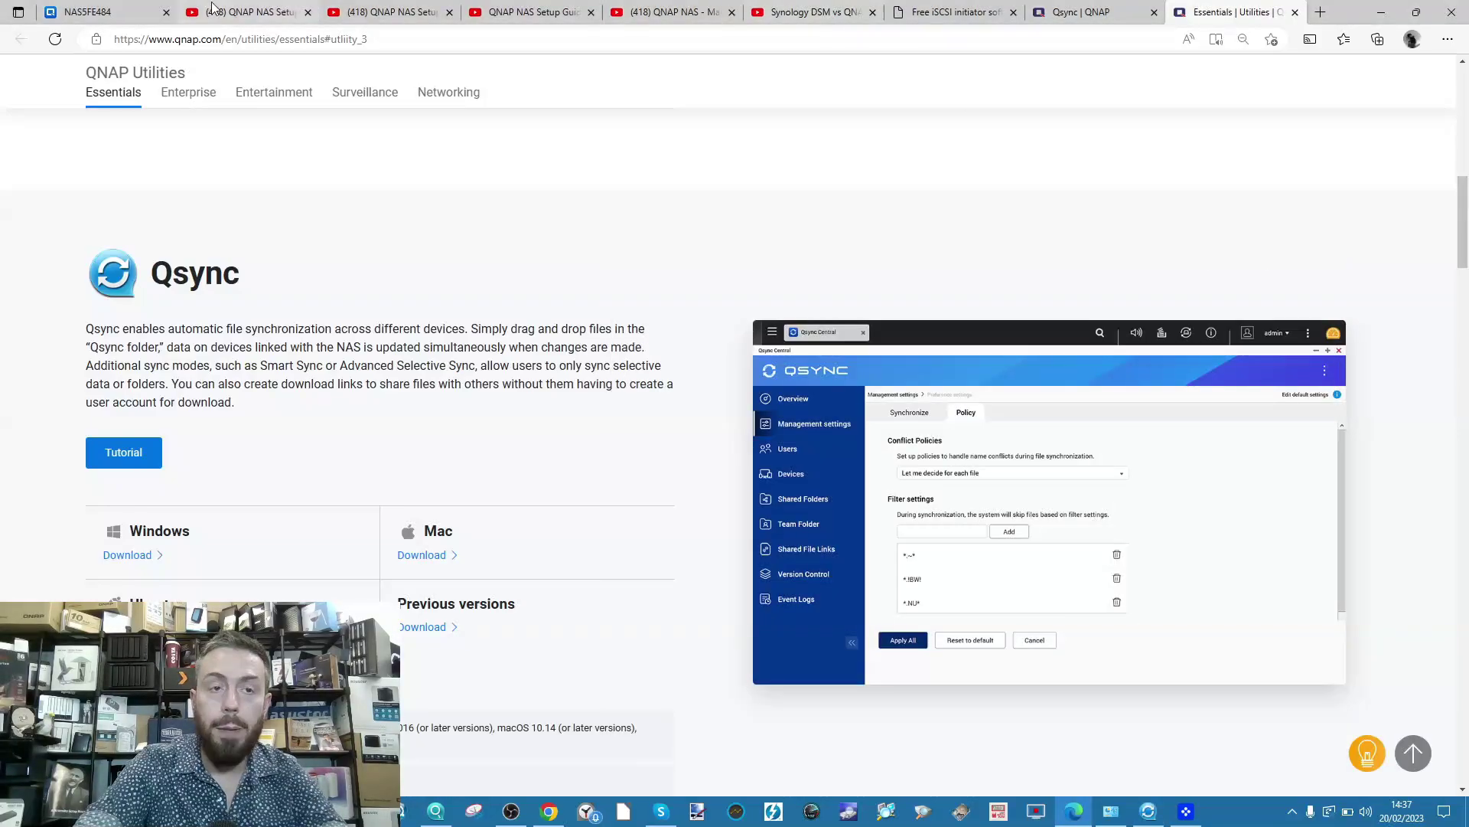
{"action": "left_click", "coordinate": [124, 12]}
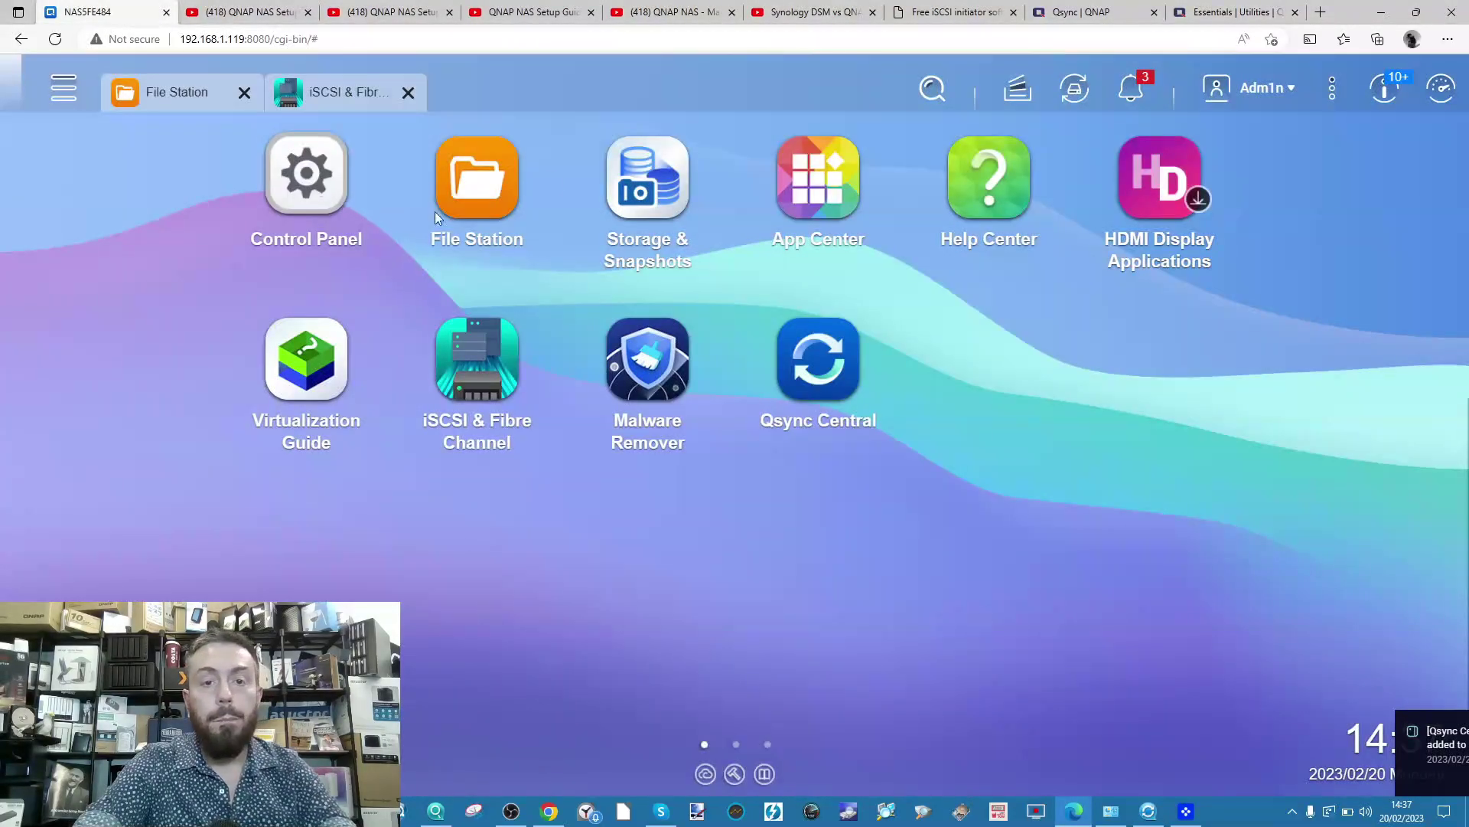
Step: Launch Qsync Central and show its Shared Folders list with Public, Test Folder and VIDEO-ARCH
{"action": "left_click", "coordinate": [791, 357]}
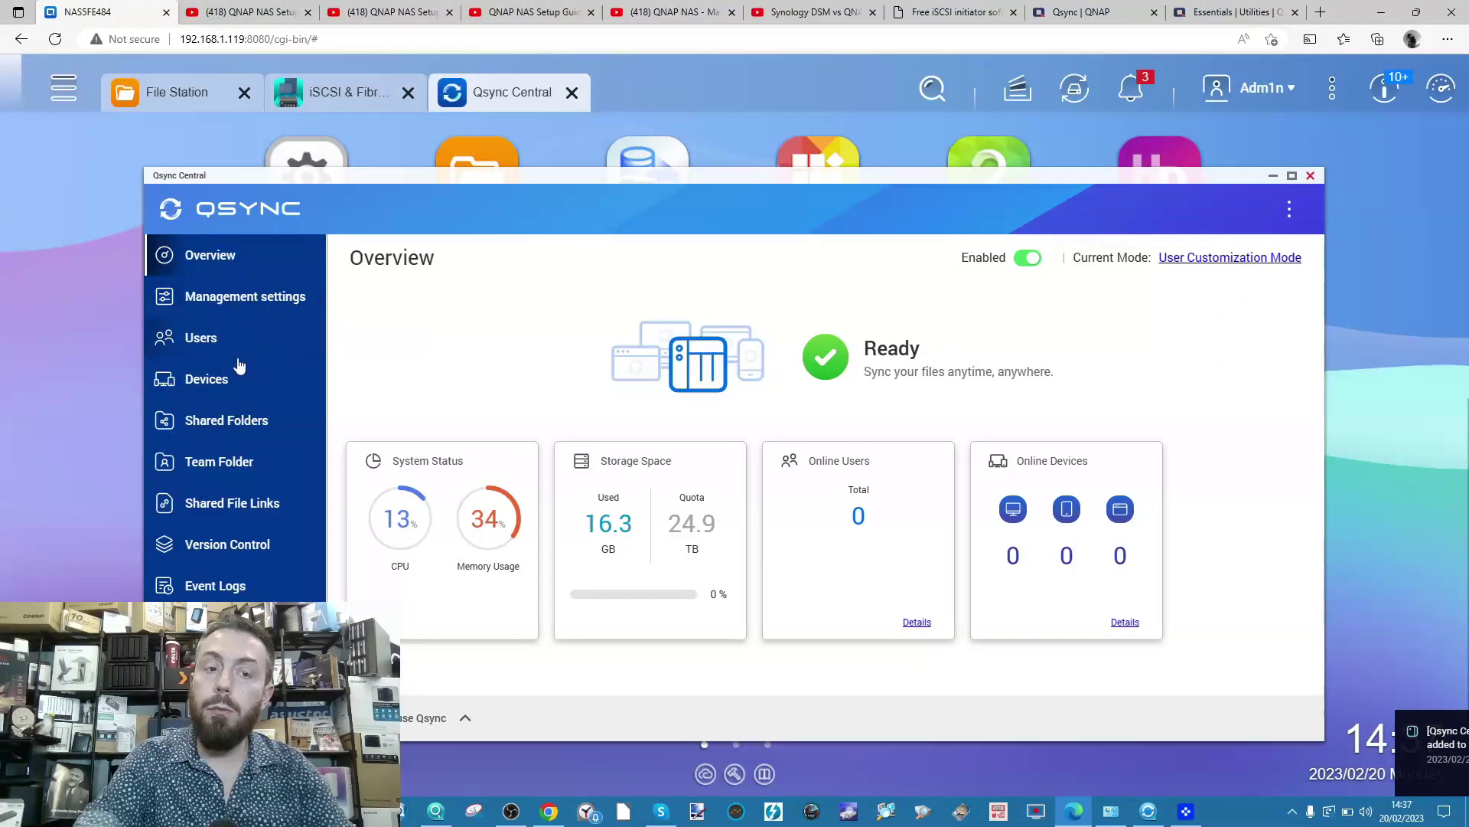
{"action": "left_click", "coordinate": [227, 413]}
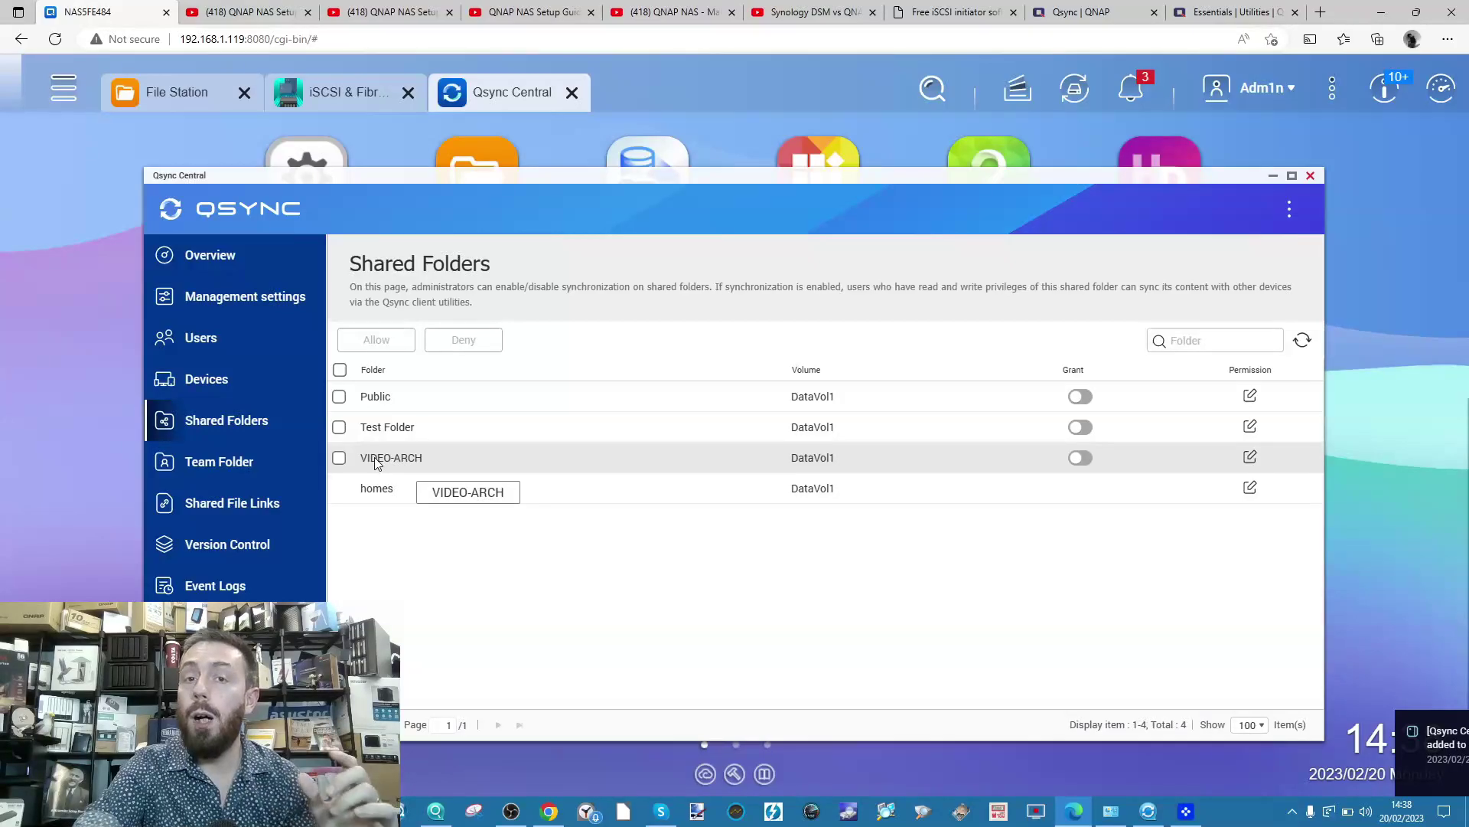
Step: Grant Qsync syncing for VIDEO-ARCH and check its access permissions
{"action": "left_click", "coordinate": [1080, 458]}
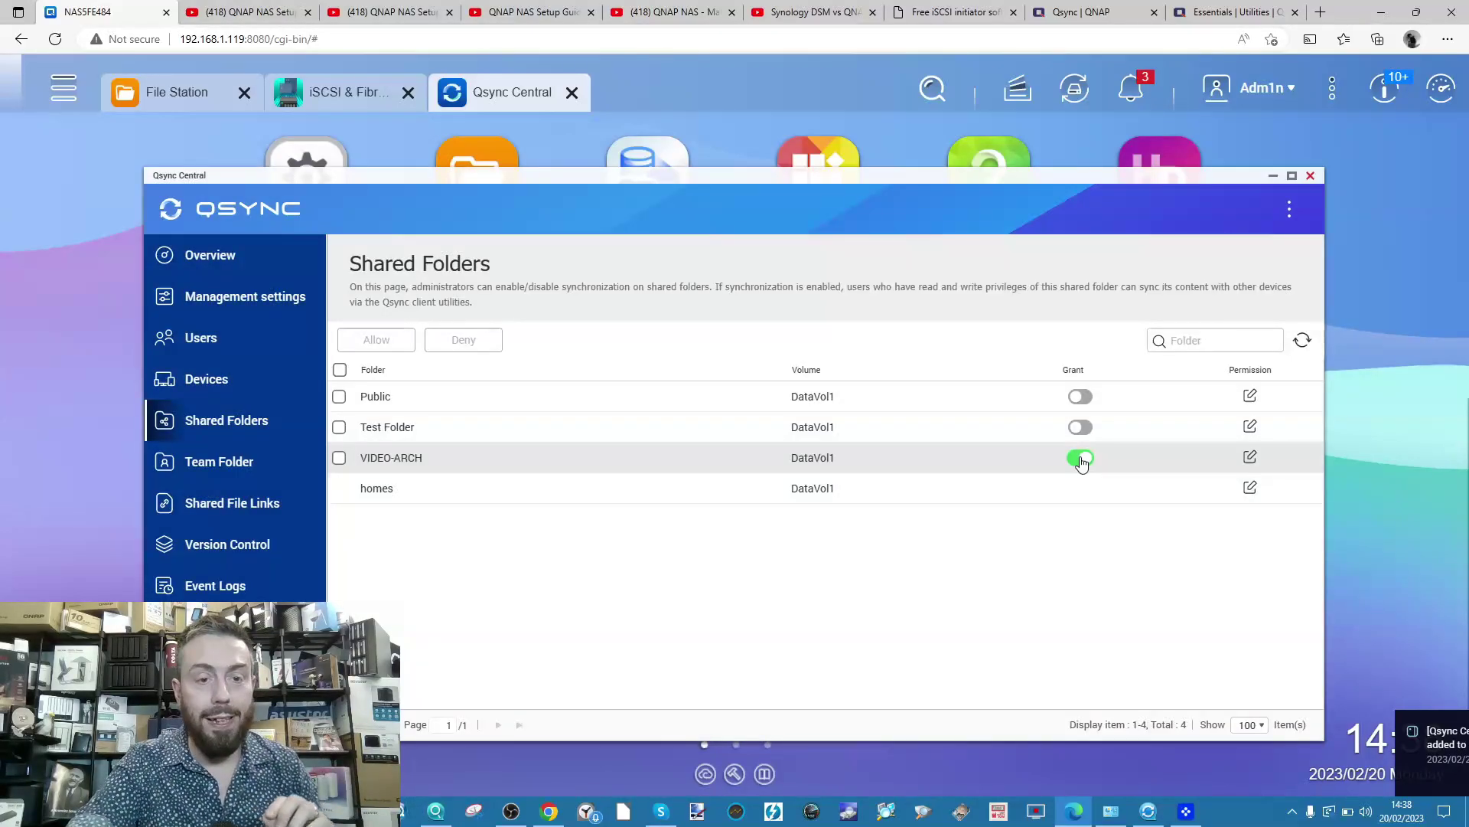
{"action": "left_click", "coordinate": [1250, 459]}
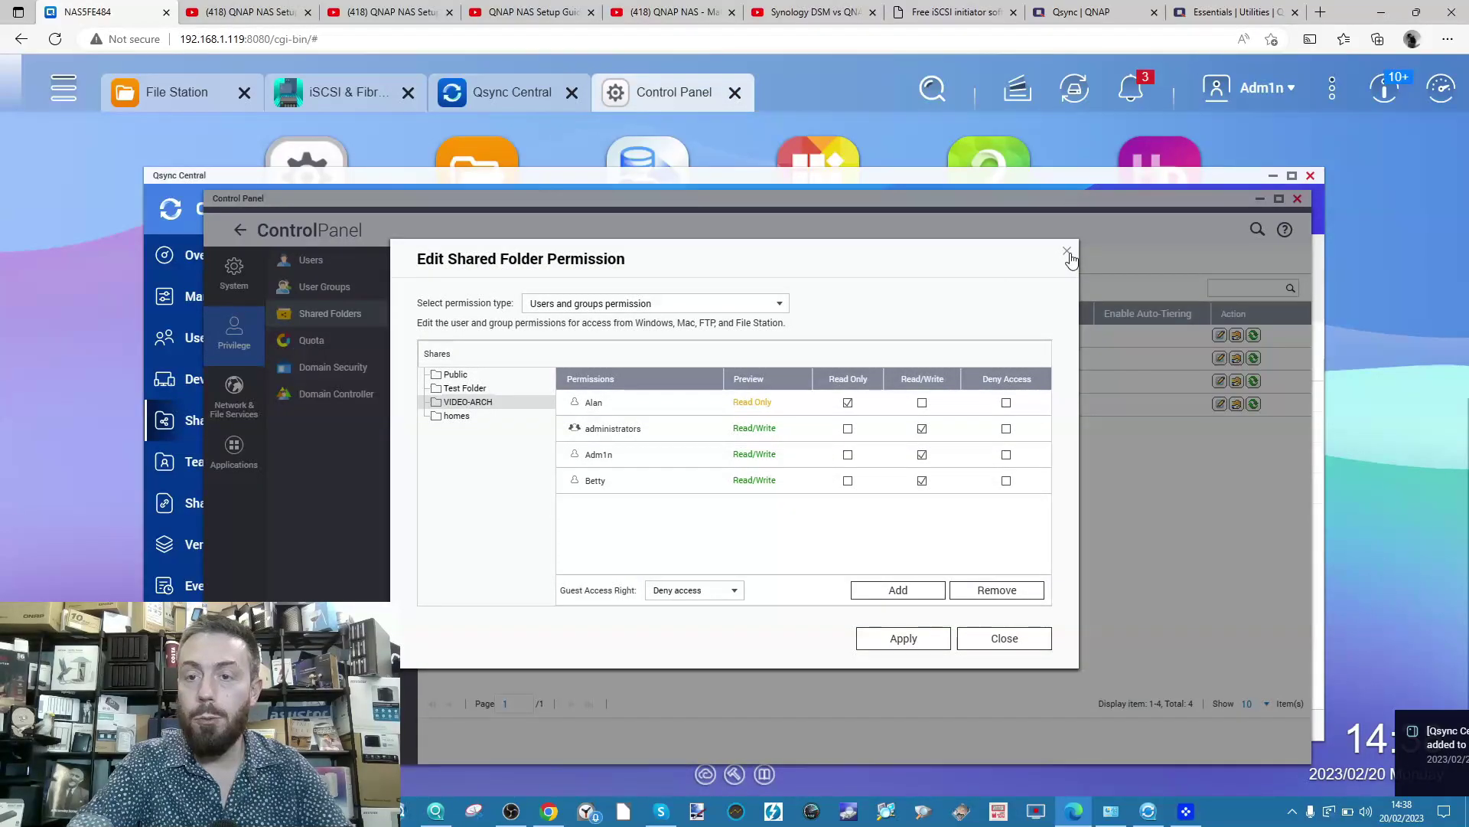
{"action": "left_click", "coordinate": [1067, 251]}
{"action": "left_click", "coordinate": [1297, 198]}
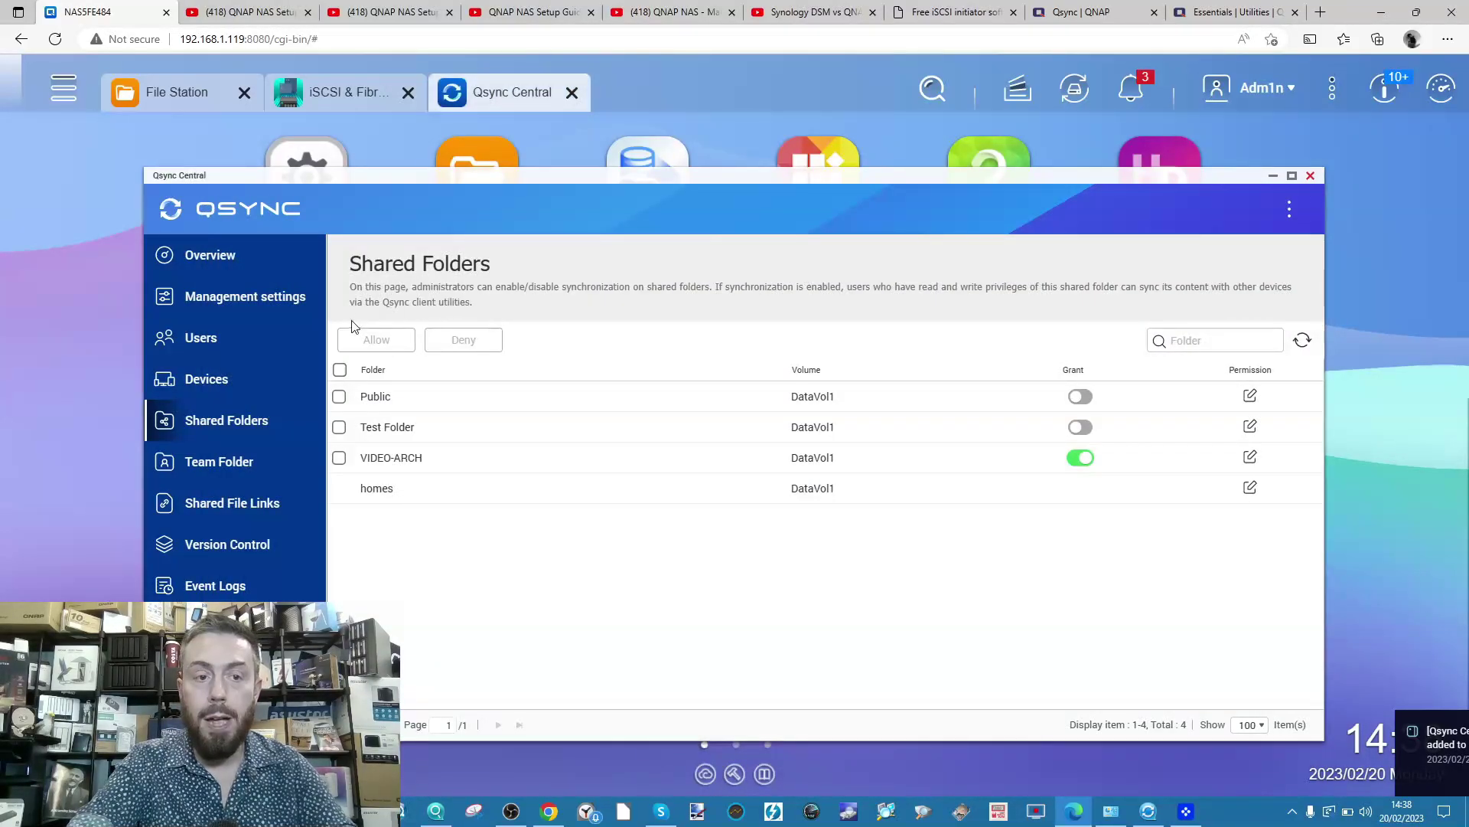
Step: Enable Qsync version control with a maximum of 32 versions and apply it
{"action": "left_click", "coordinate": [235, 546]}
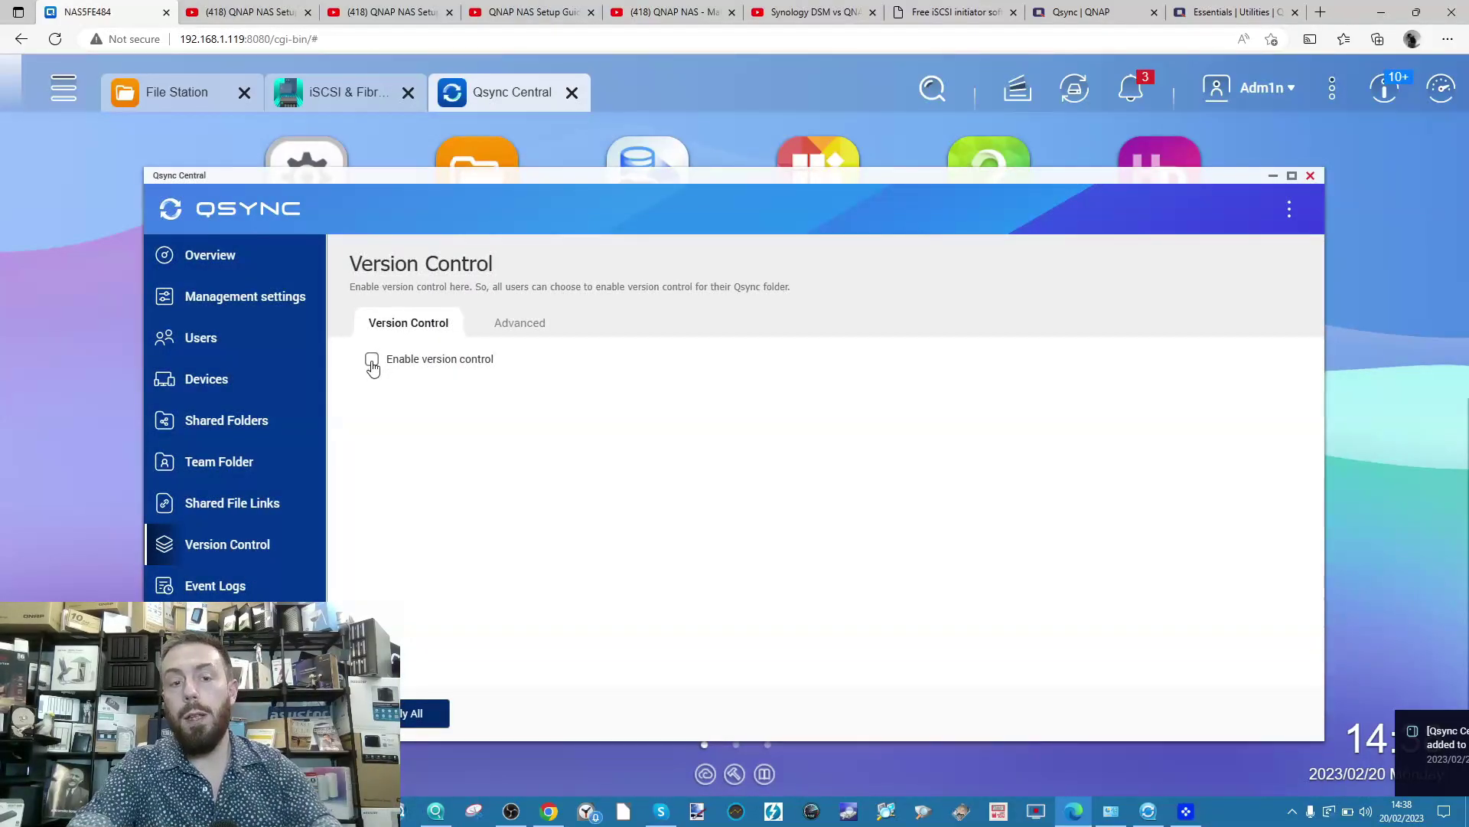
{"action": "left_click", "coordinate": [372, 363]}
{"action": "left_click", "coordinate": [505, 333]}
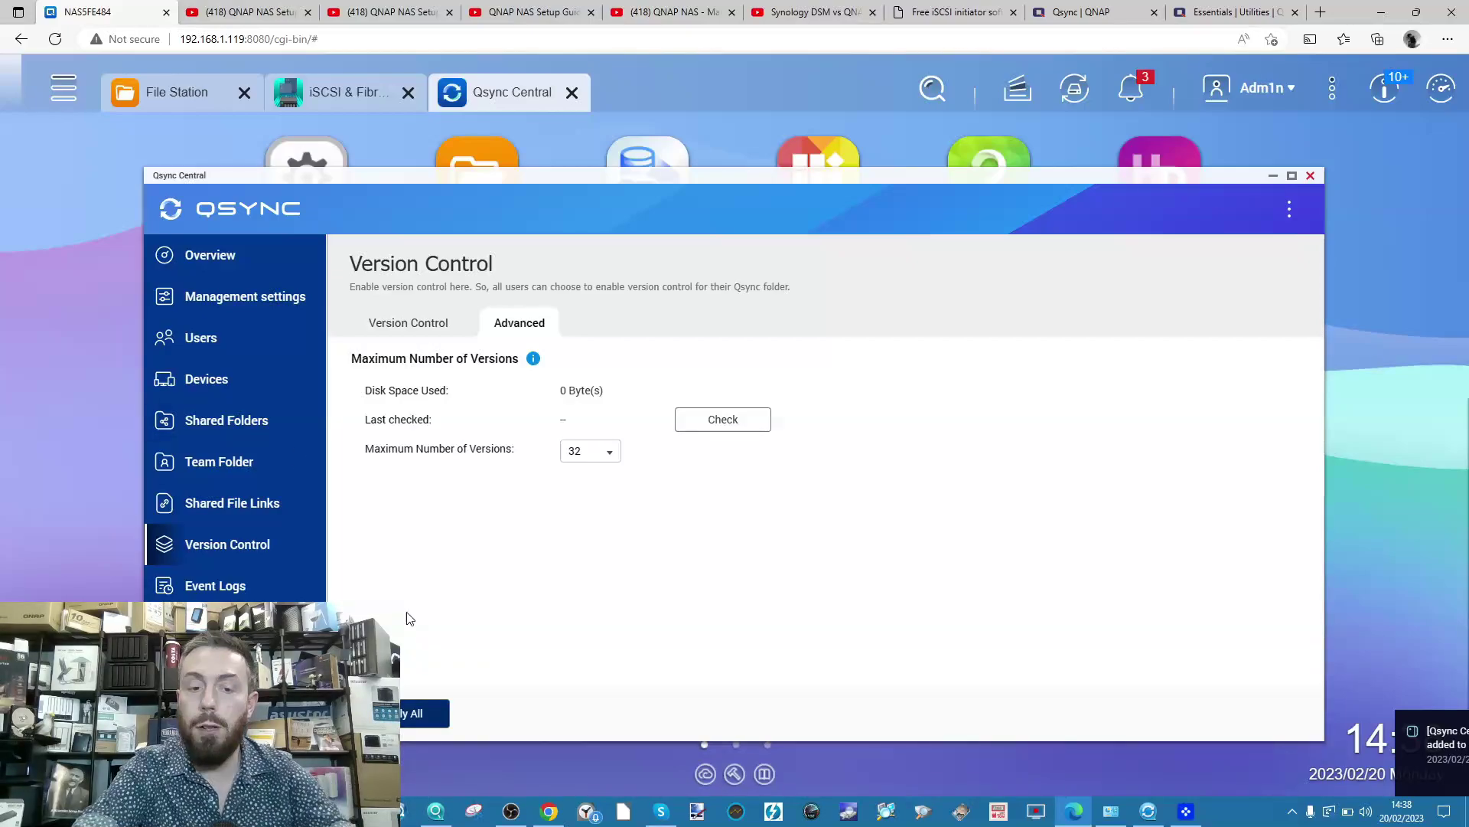
{"action": "left_click", "coordinate": [420, 709]}
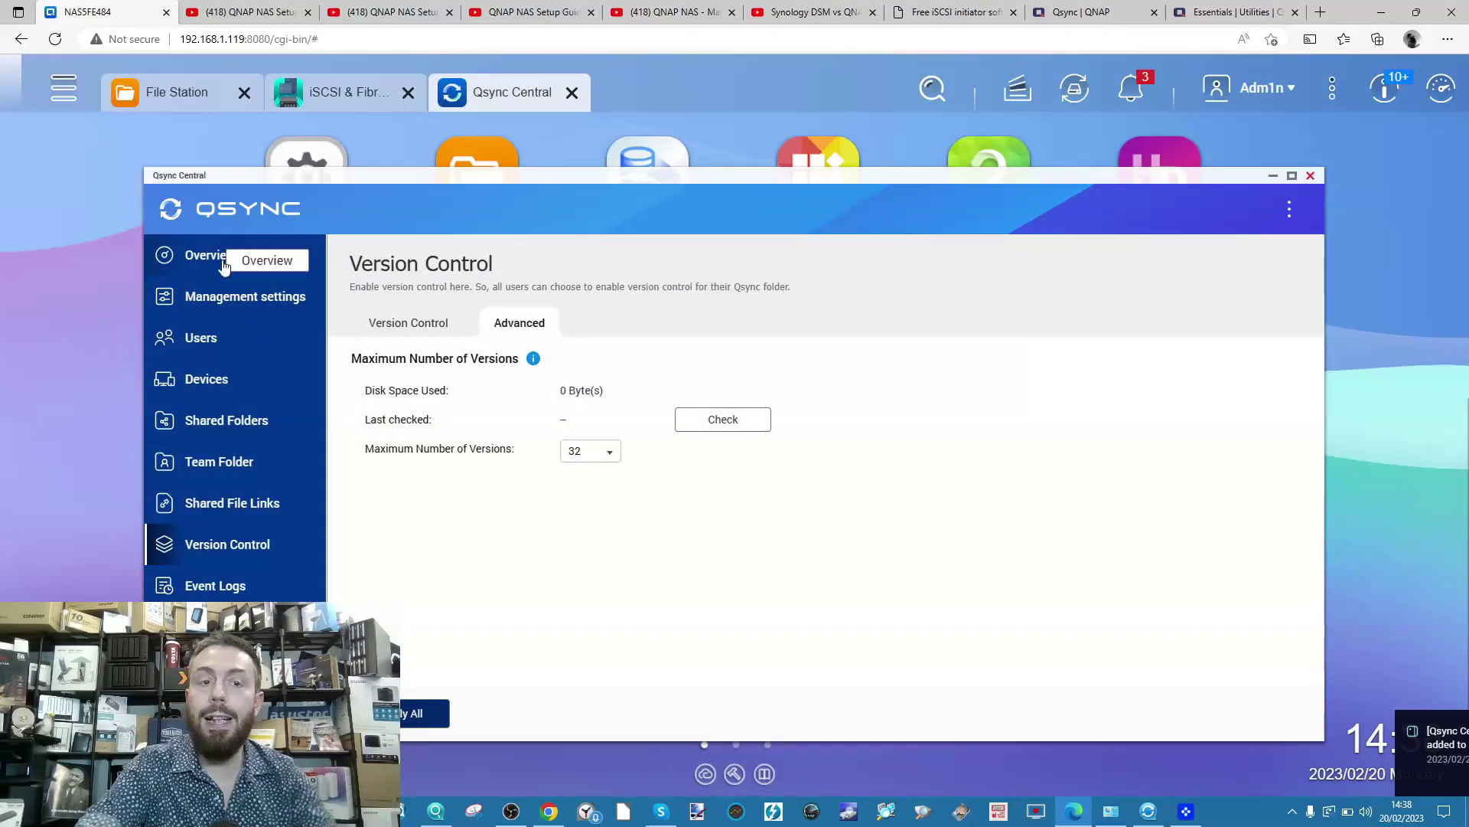
{"action": "left_click", "coordinate": [245, 297]}
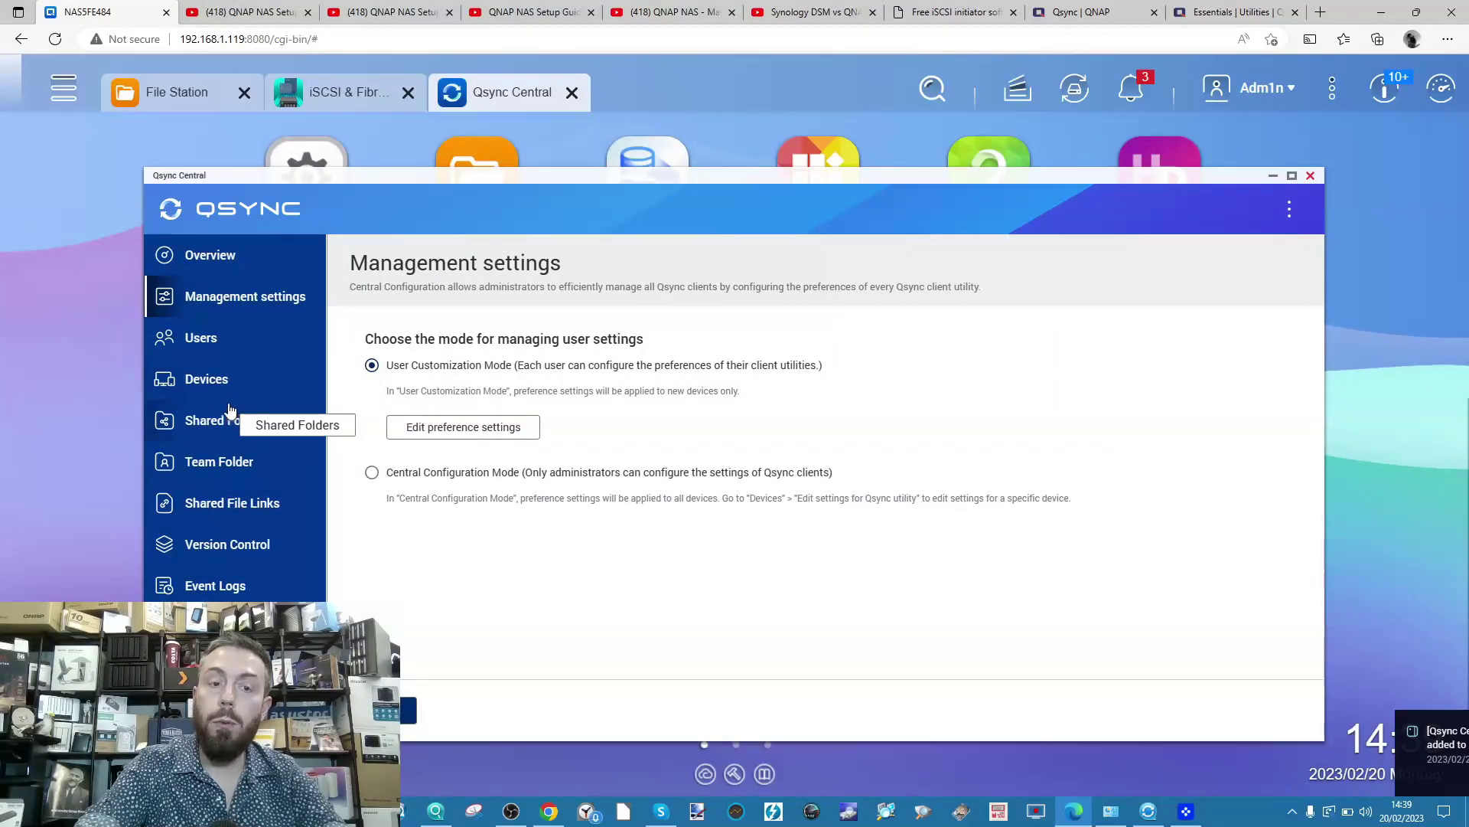
Step: Try sharing a team folder from the Team Folder page, cancel it, and close Qsync Central
{"action": "left_click", "coordinate": [222, 426]}
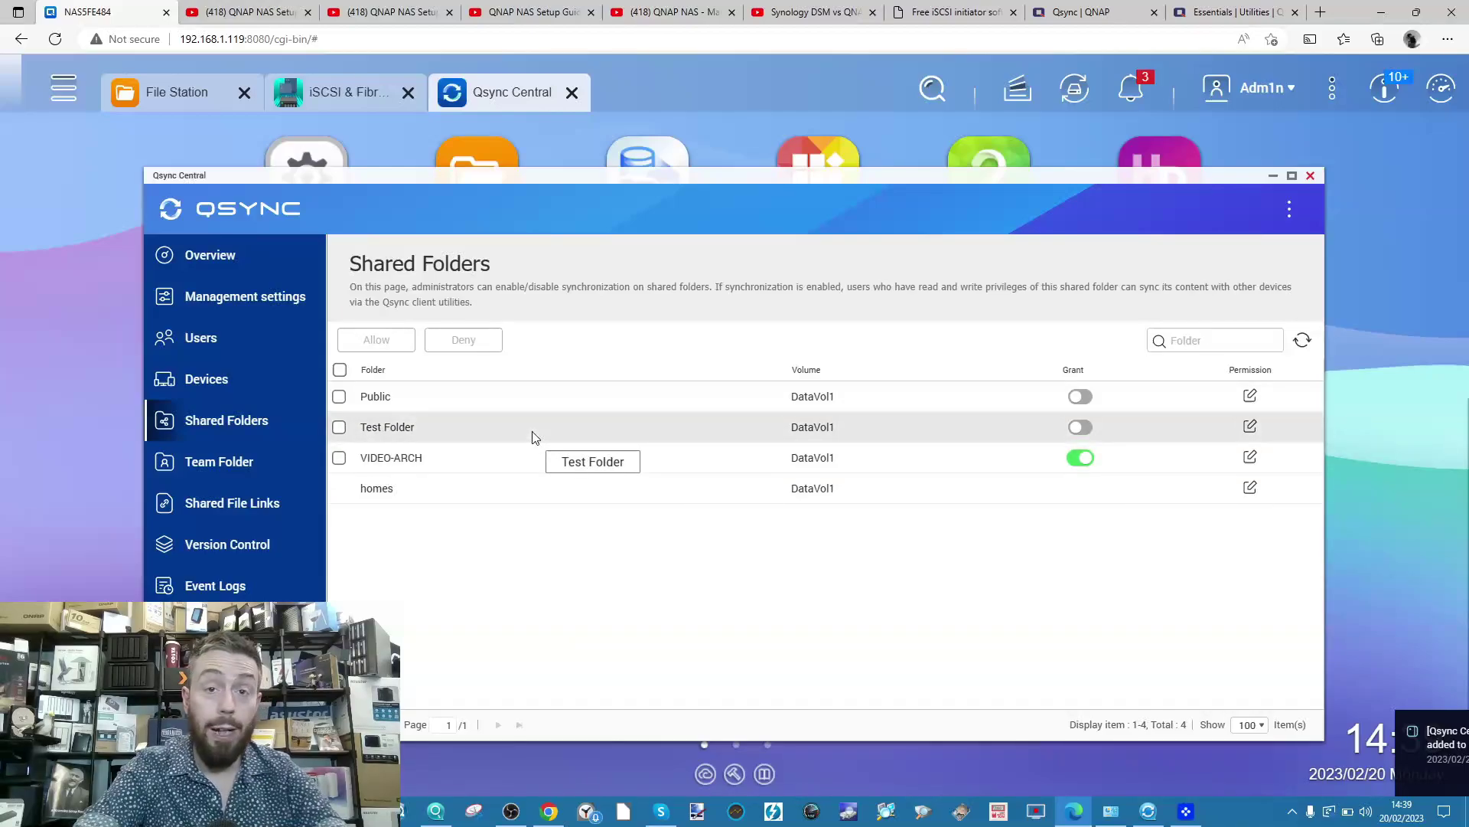
{"action": "left_click", "coordinate": [206, 459]}
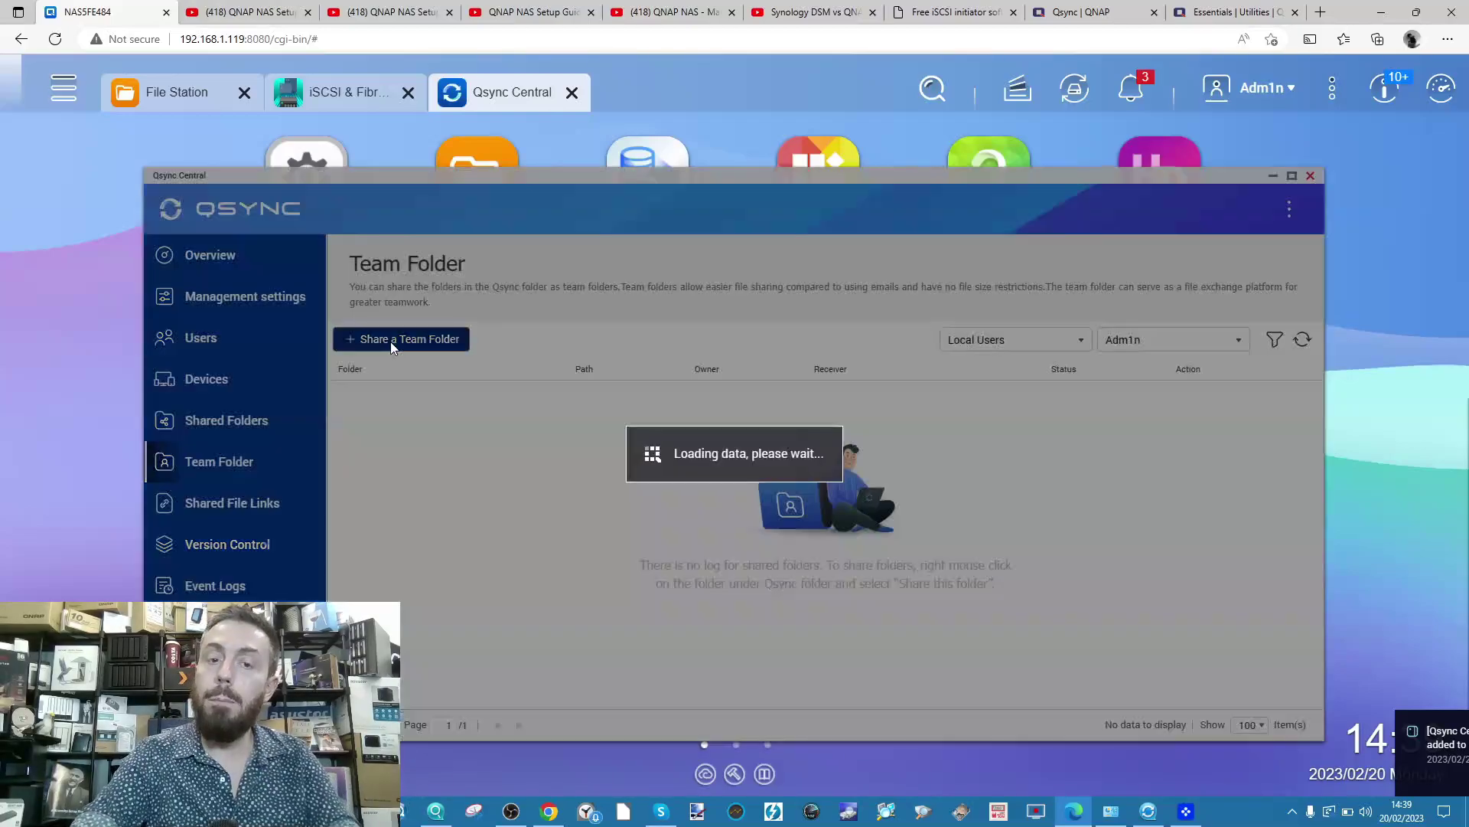
{"action": "left_click", "coordinate": [390, 342]}
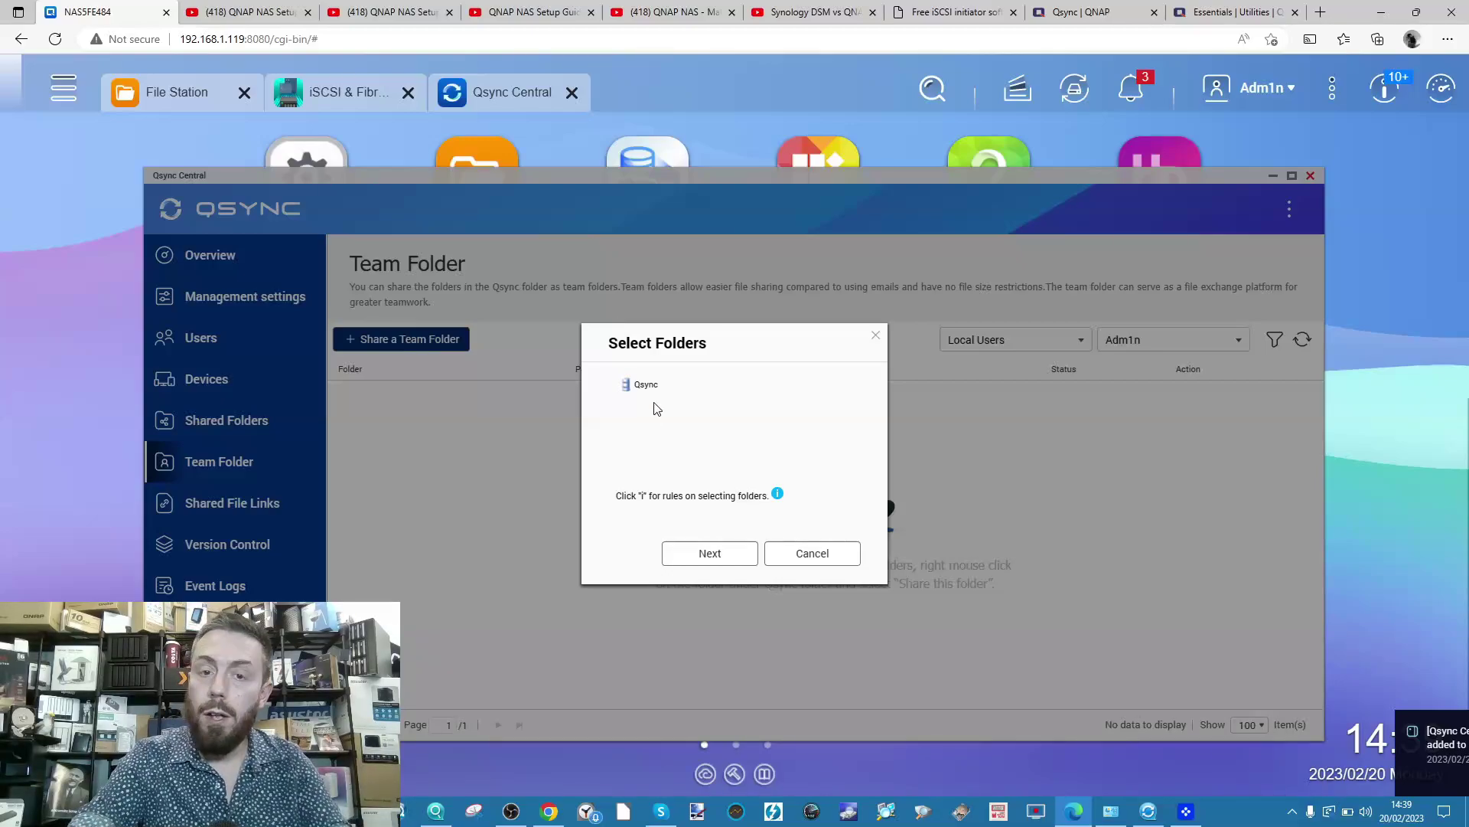
{"action": "left_click", "coordinate": [726, 549]}
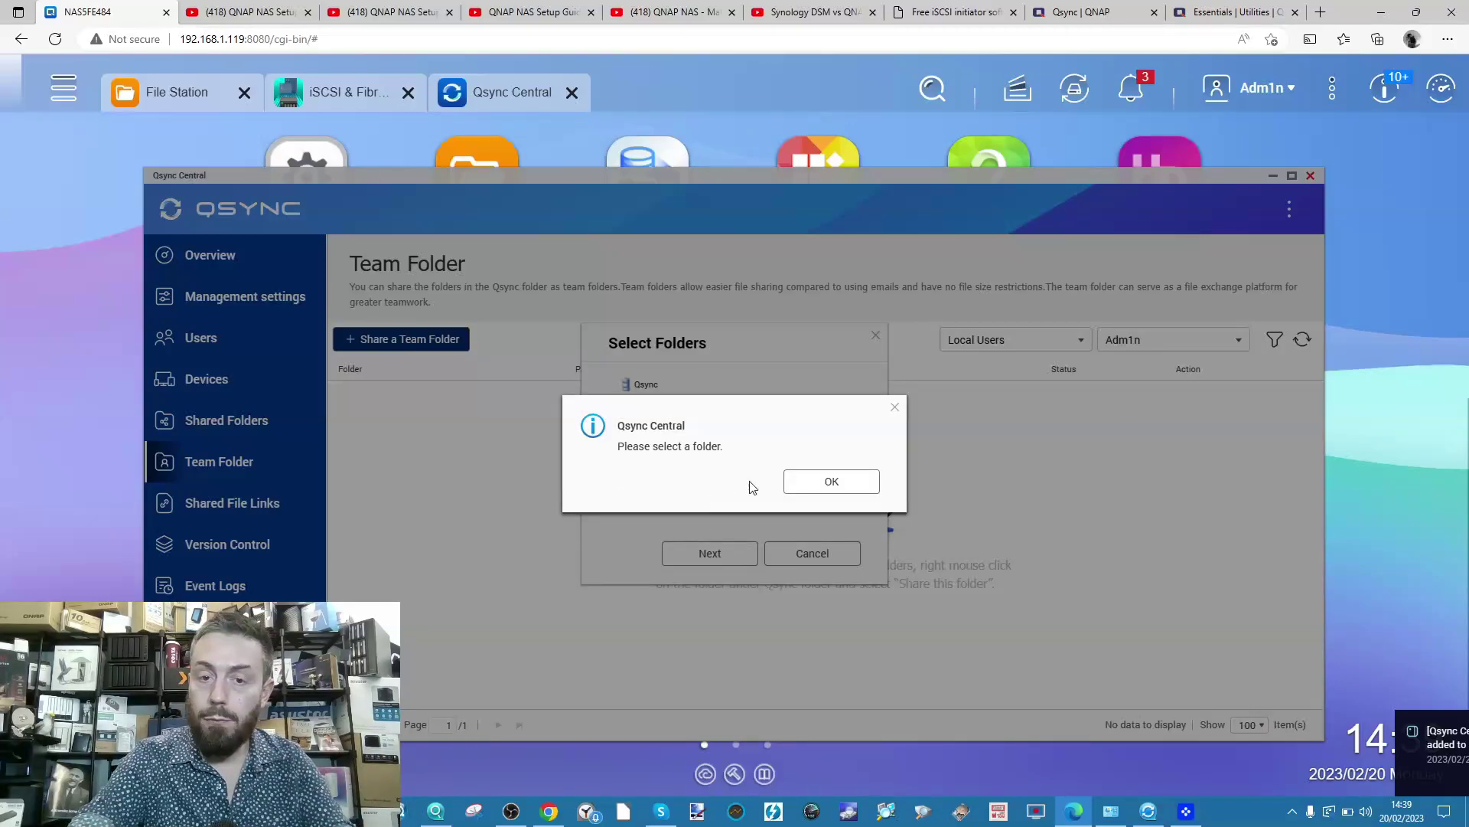
{"action": "left_click", "coordinate": [805, 479]}
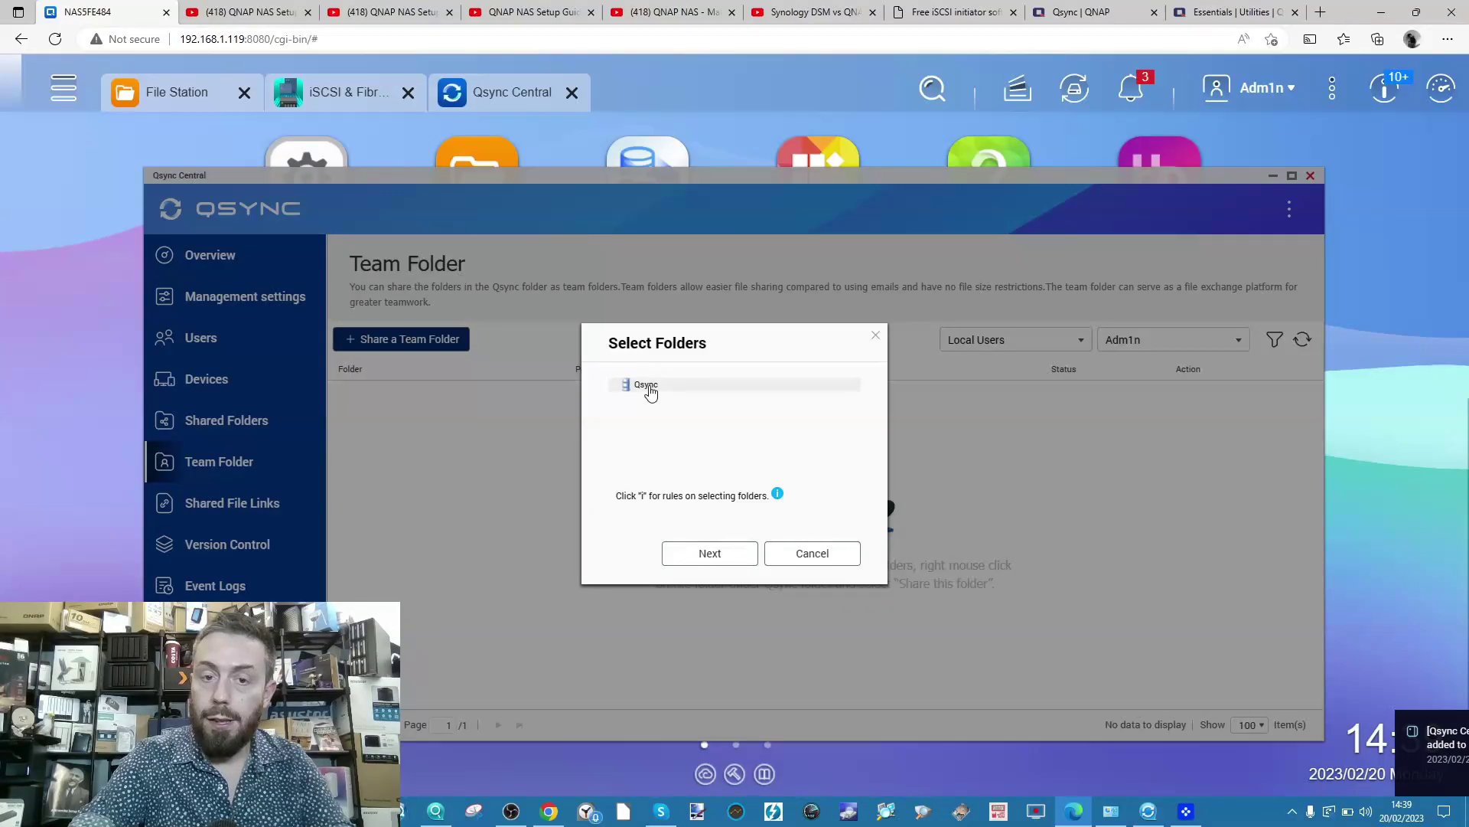
{"action": "left_click", "coordinate": [720, 563]}
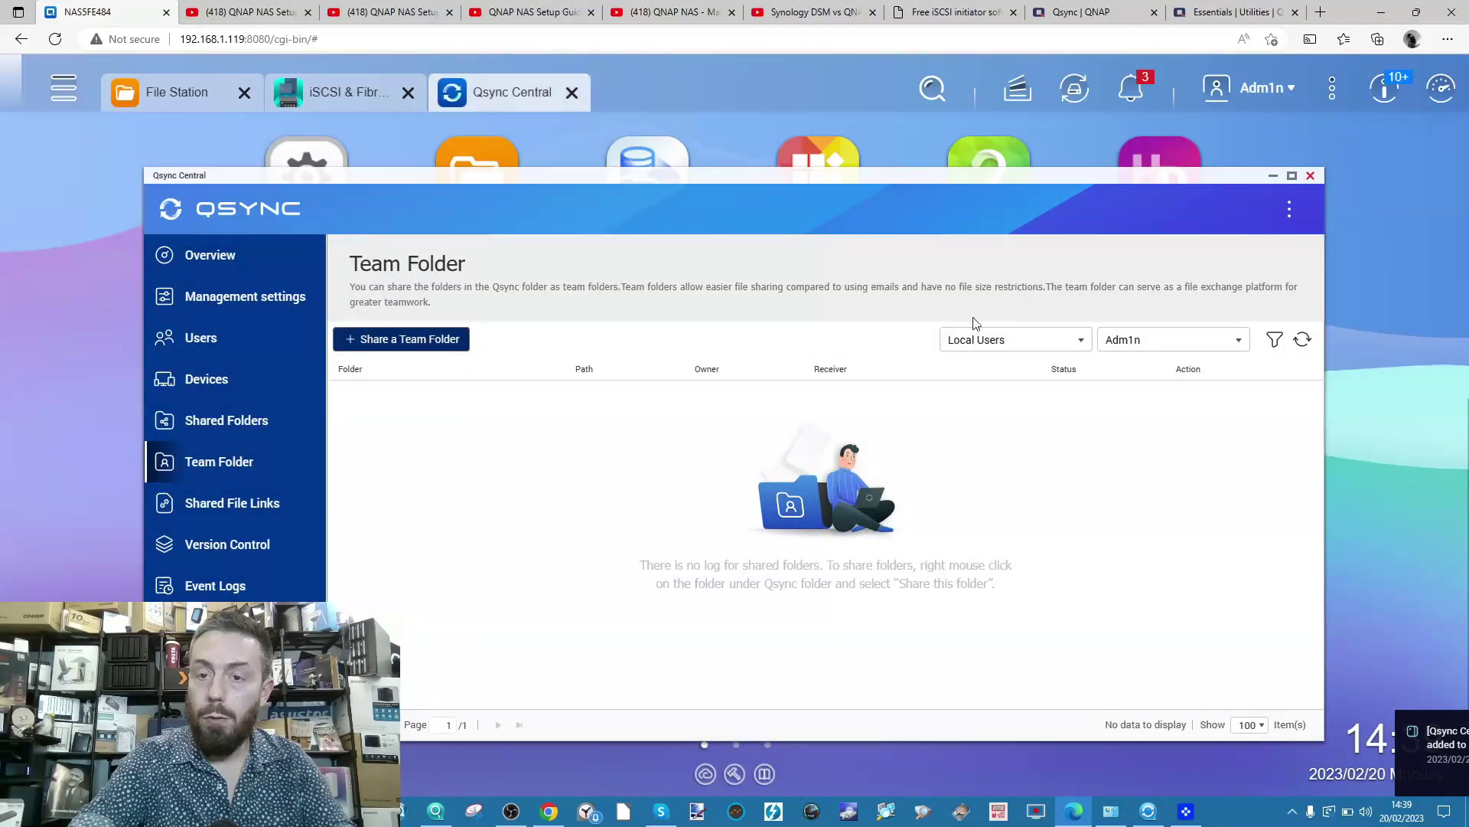
{"action": "left_click", "coordinate": [361, 338]}
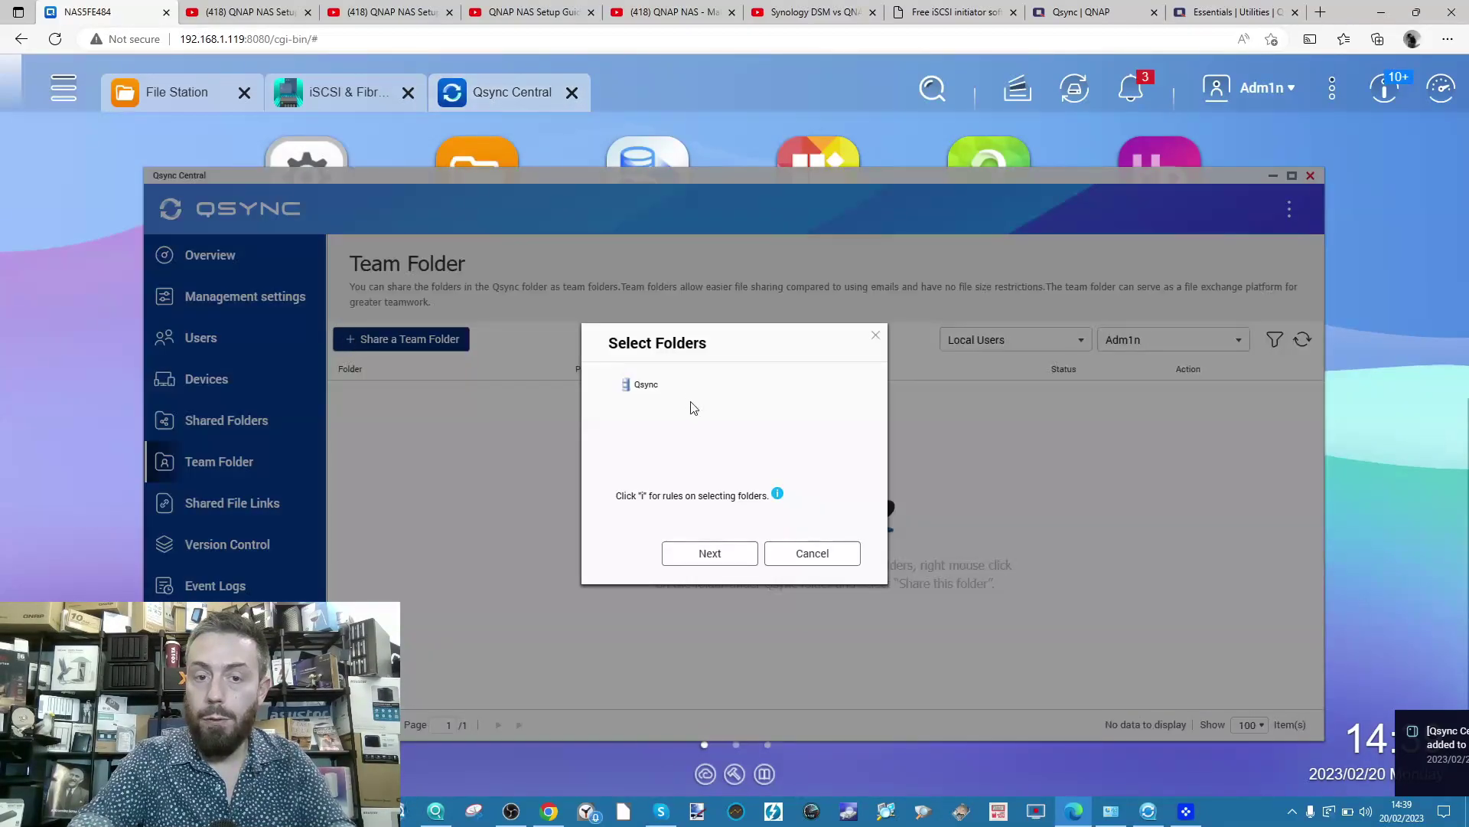
{"action": "left_click", "coordinate": [715, 561]}
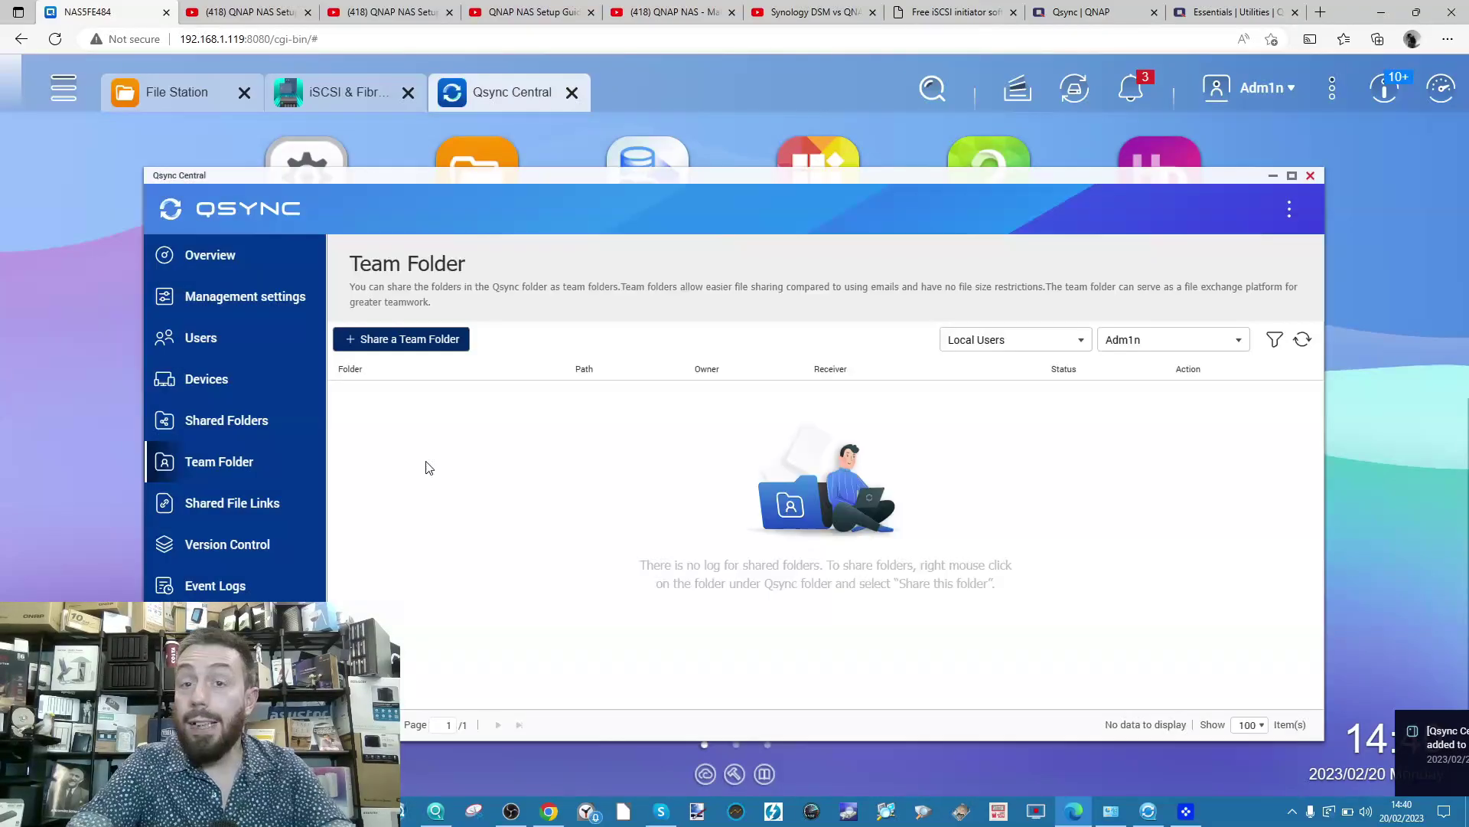
{"action": "left_click", "coordinate": [1310, 177]}
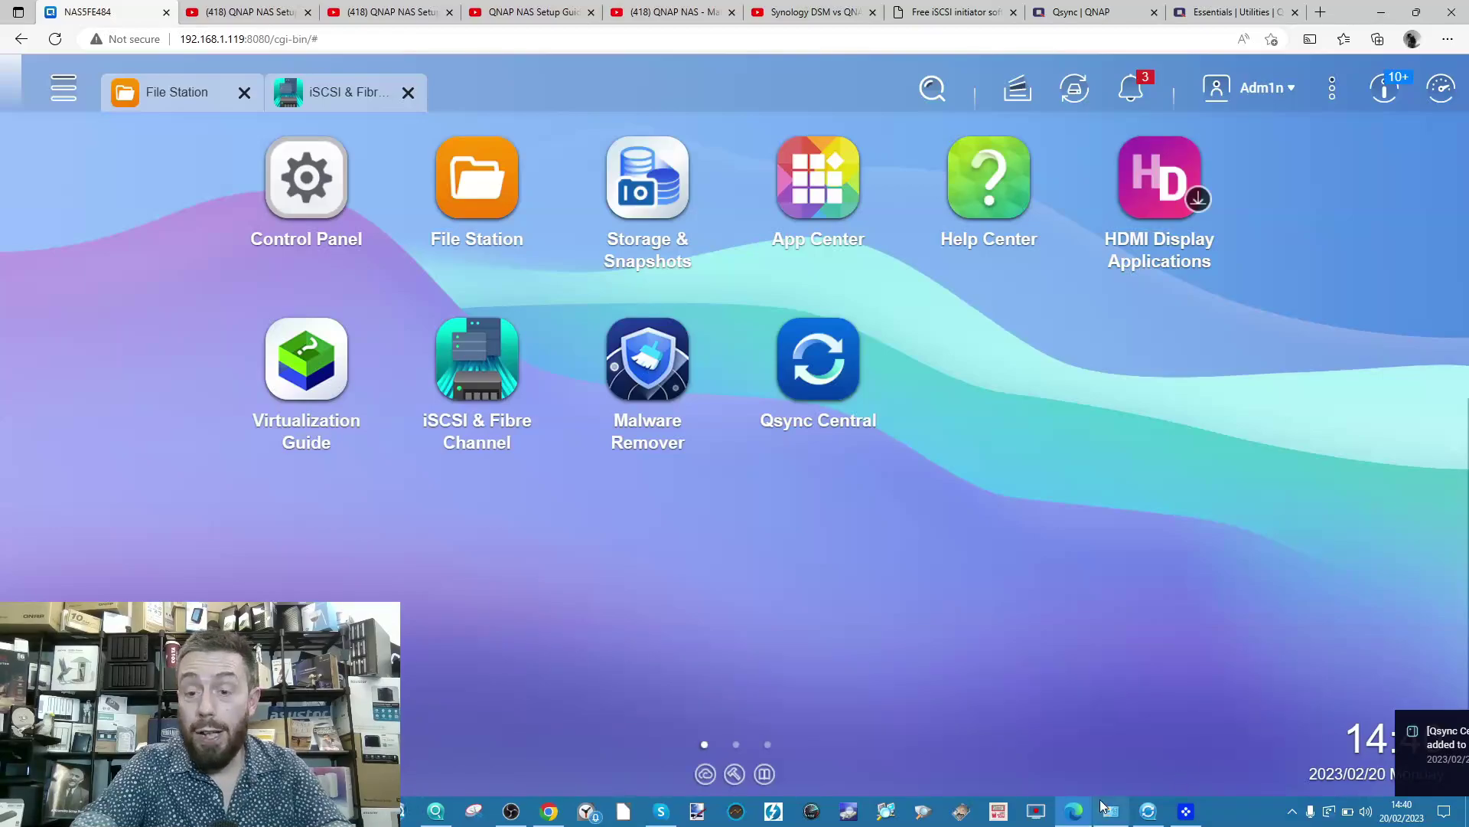
Step: In the Qsync client, search the local network and choose NAS5FE484 as the sync server
{"action": "left_click", "coordinate": [1148, 811]}
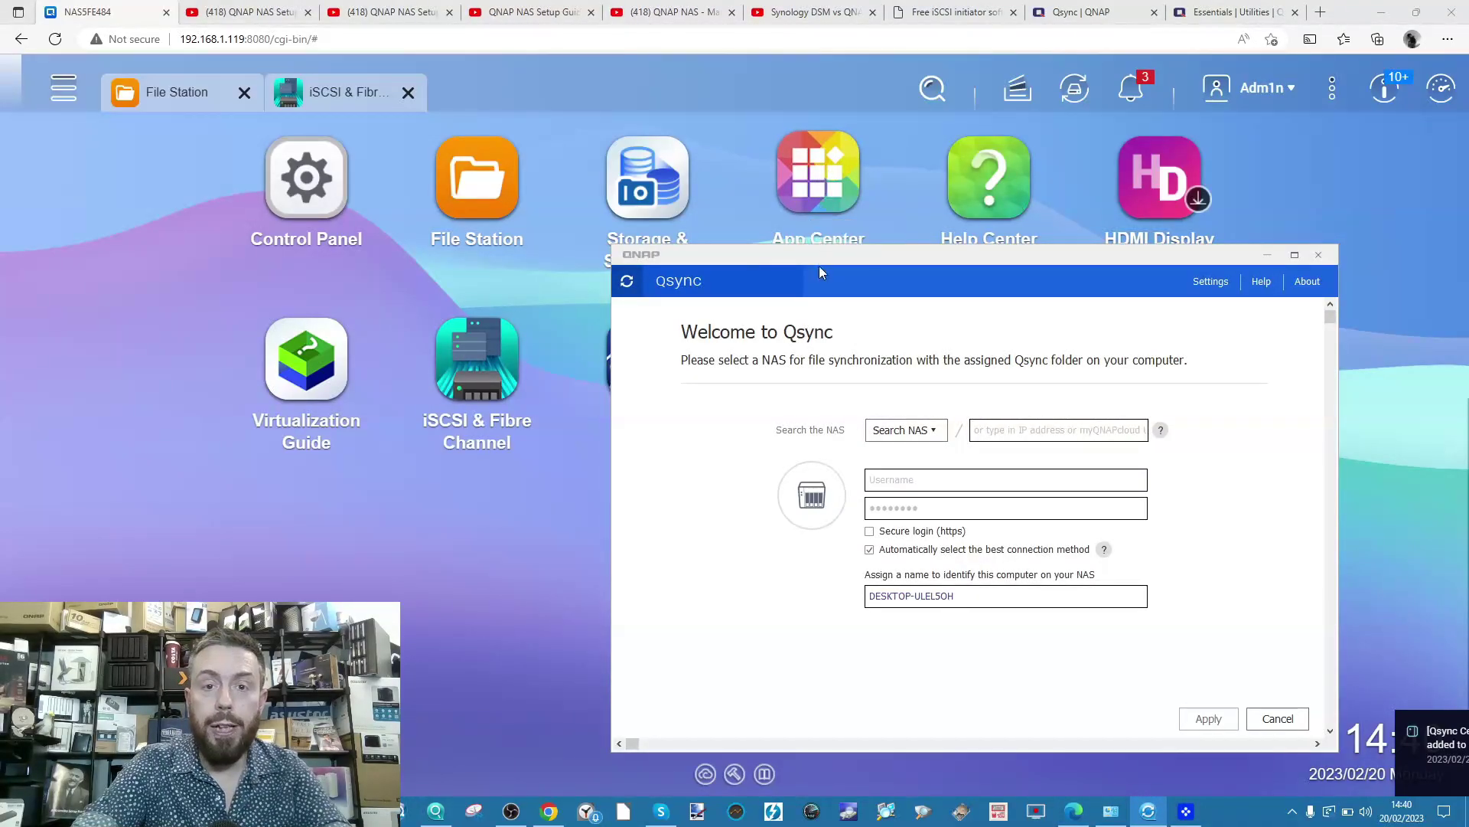
{"action": "left_click_drag", "start_coordinate": [817, 263], "coordinate": [537, 161]}
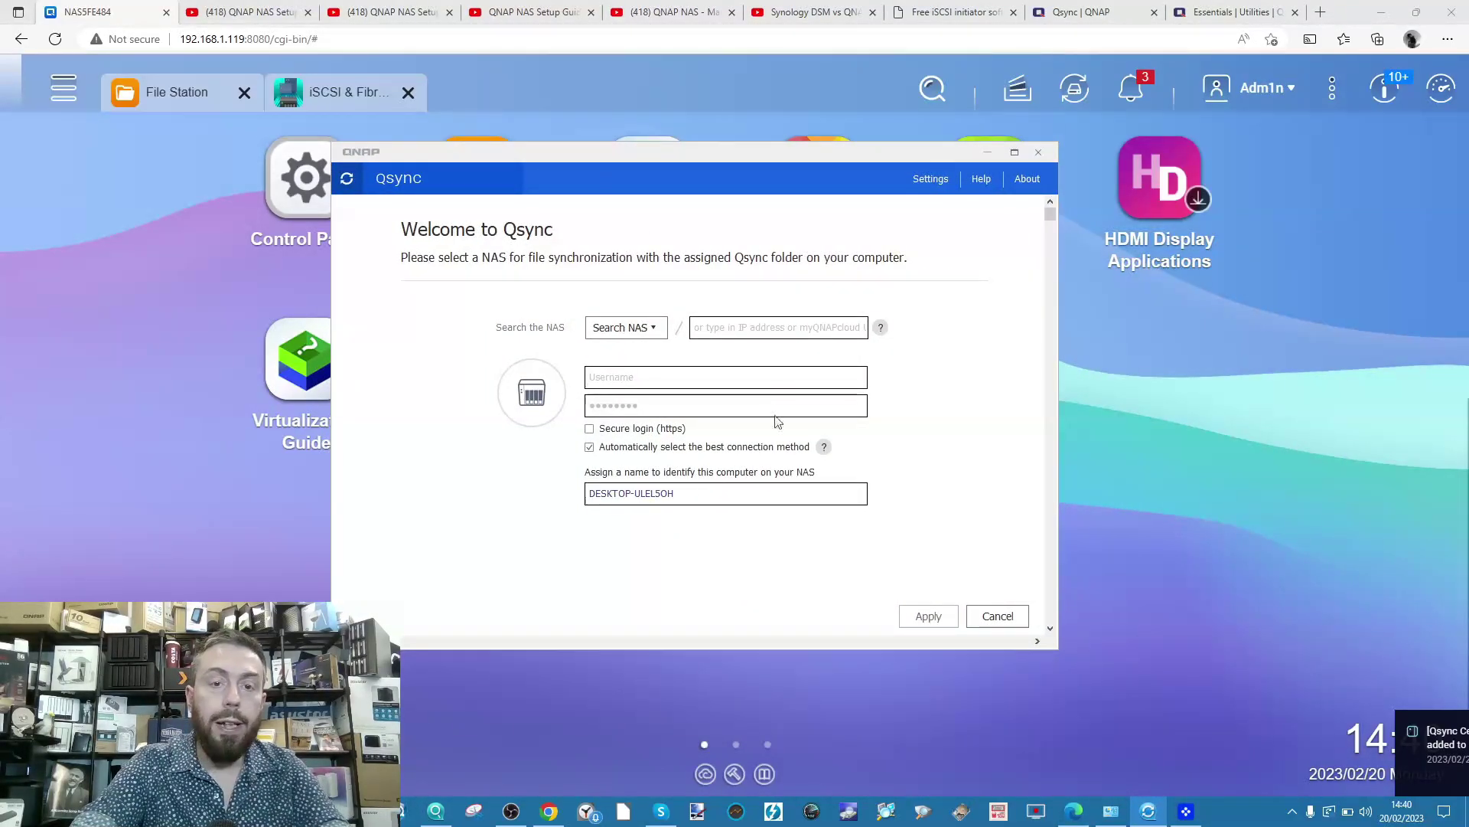
{"action": "left_click", "coordinate": [654, 327]}
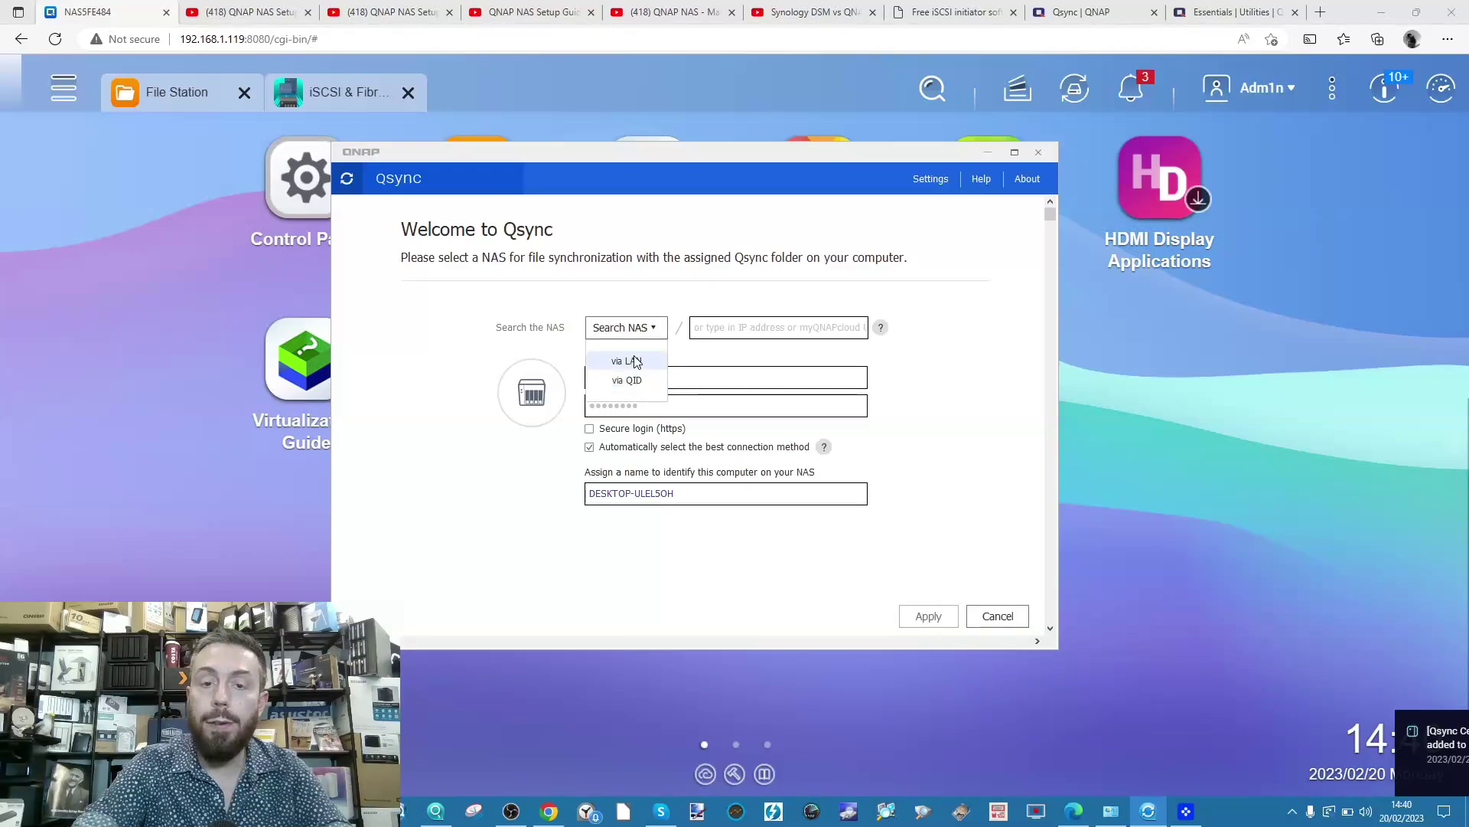
{"action": "left_click", "coordinate": [632, 361]}
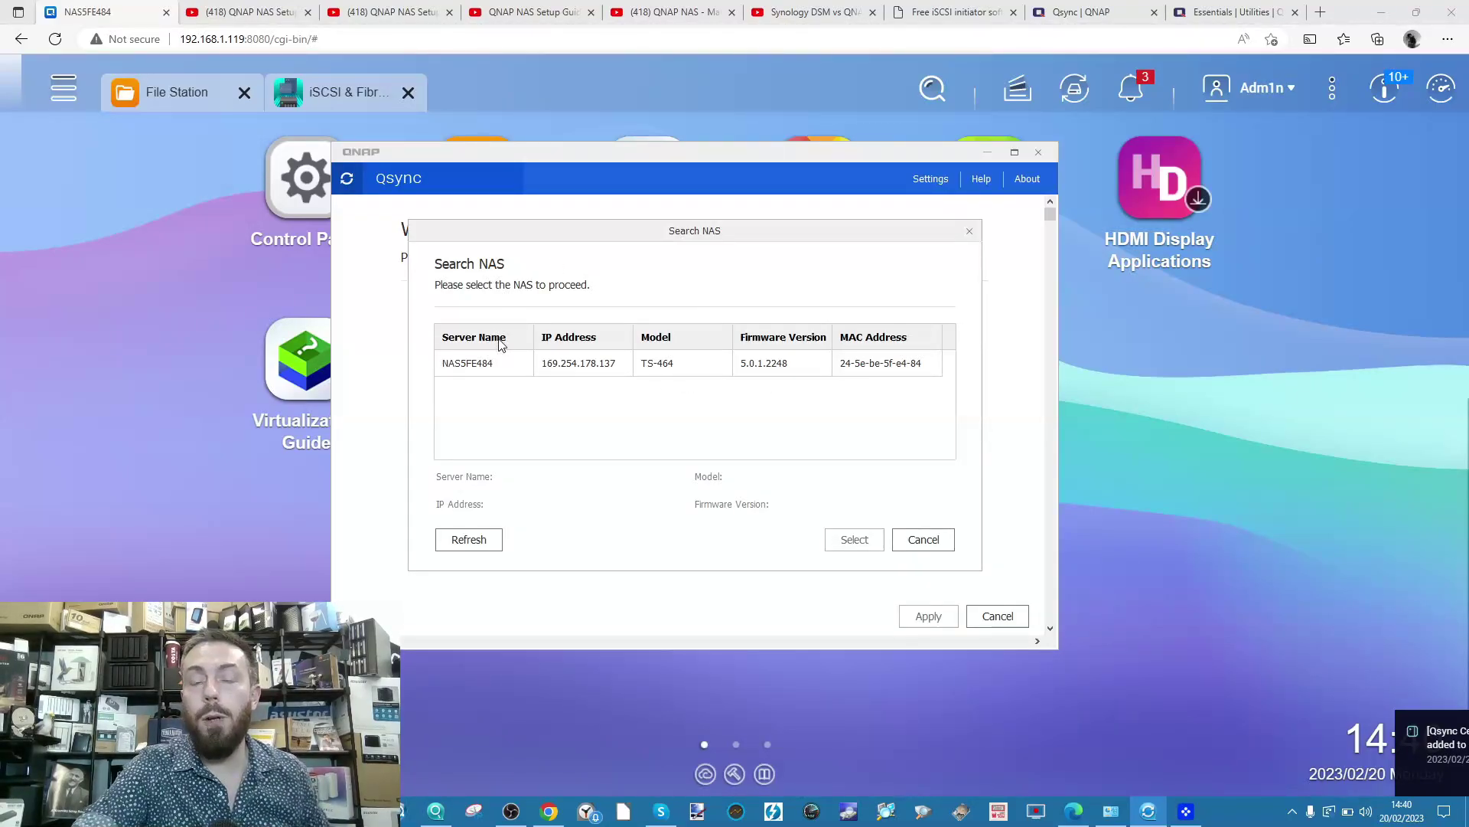
{"action": "left_click", "coordinate": [564, 371]}
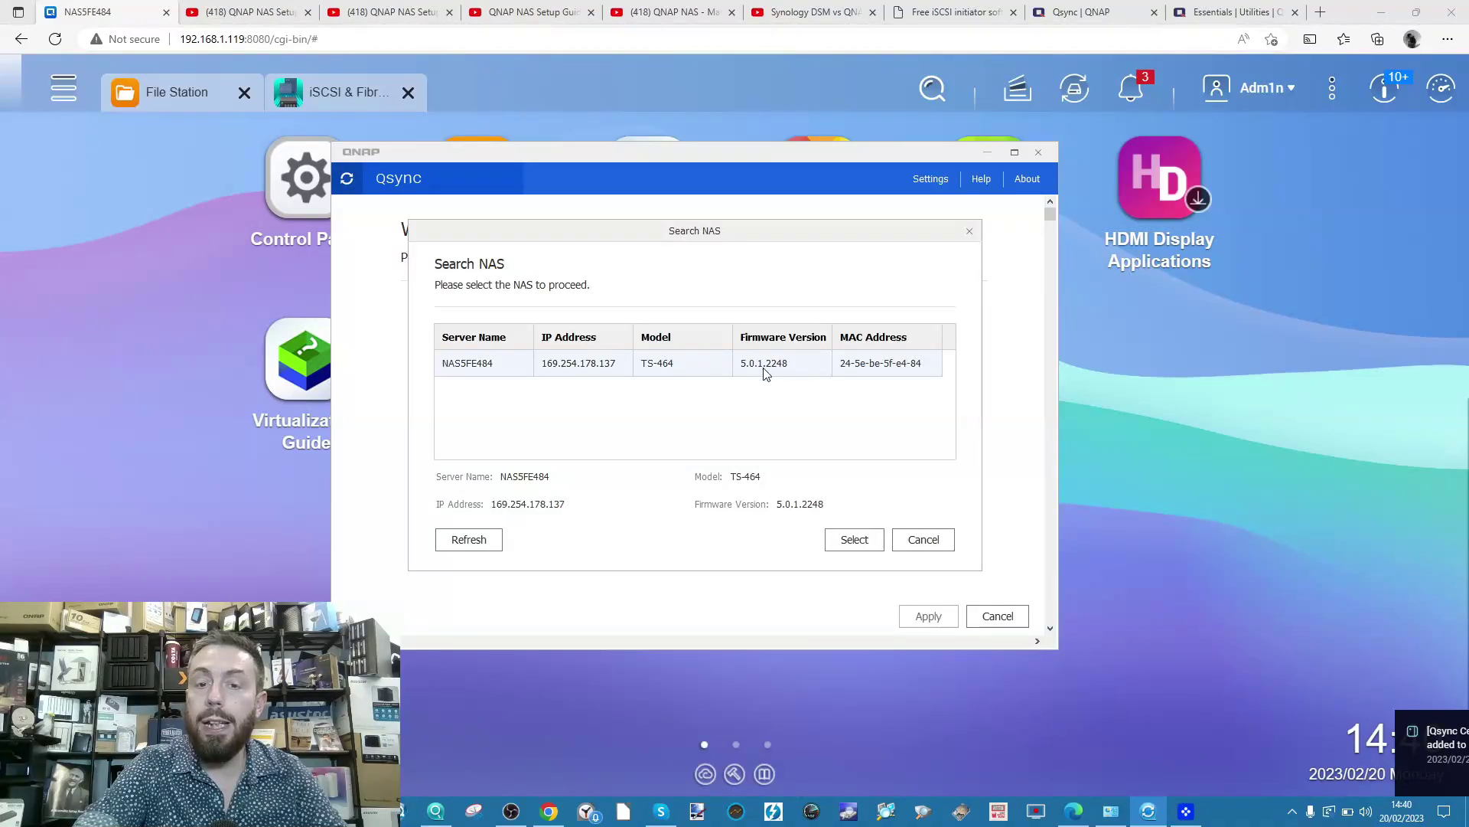
{"action": "left_click", "coordinate": [872, 542]}
Step: Log in with the NAS admin username and password, retyping the password after Caps Lock error
{"action": "left_click", "coordinate": [721, 383]}
{"action": "type", "text": "Adm1n"}
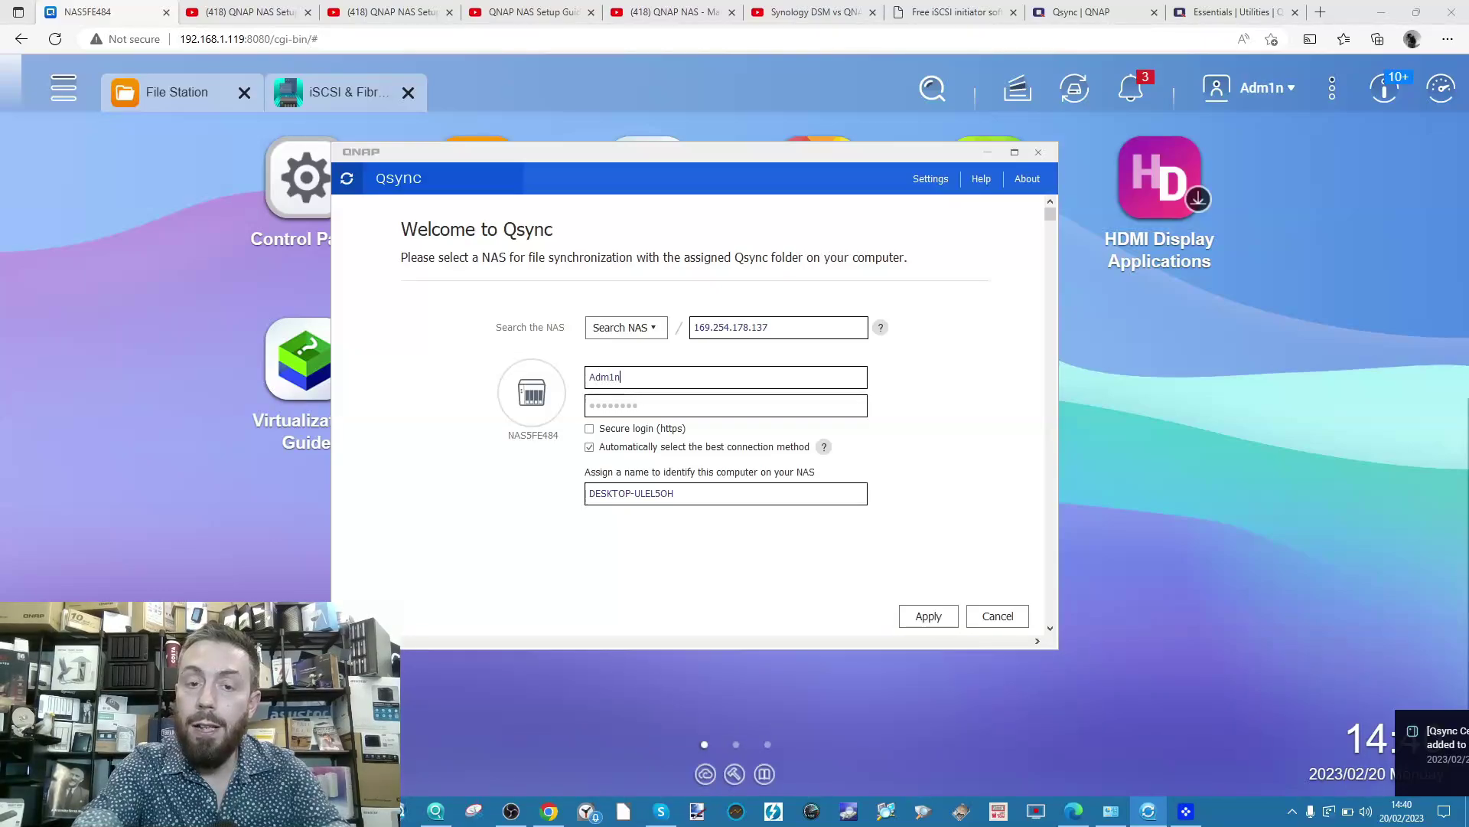
{"action": "key", "text": "Tab"}
{"action": "type", "text": "********"}
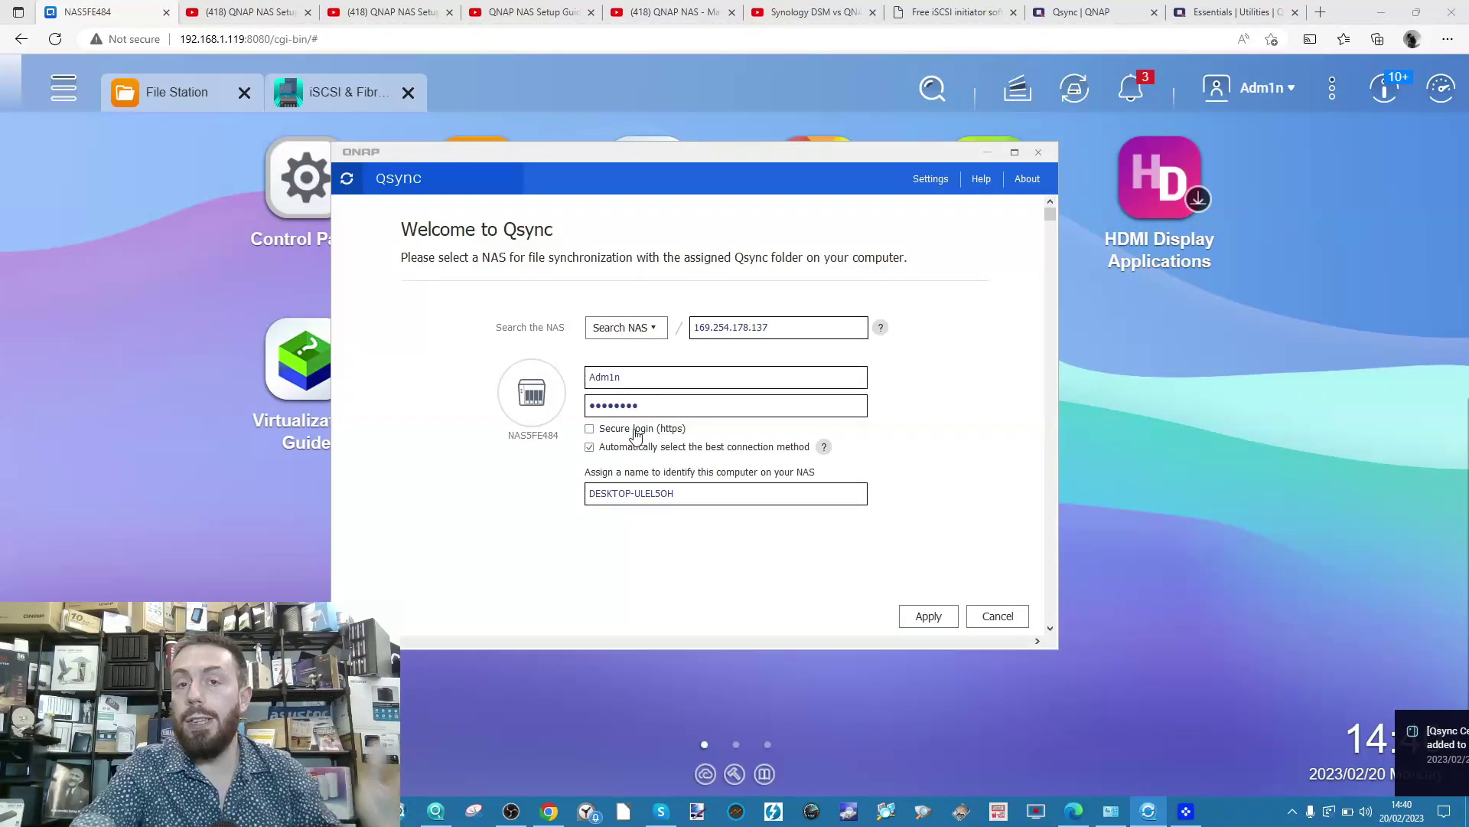
{"action": "left_click", "coordinate": [922, 618]}
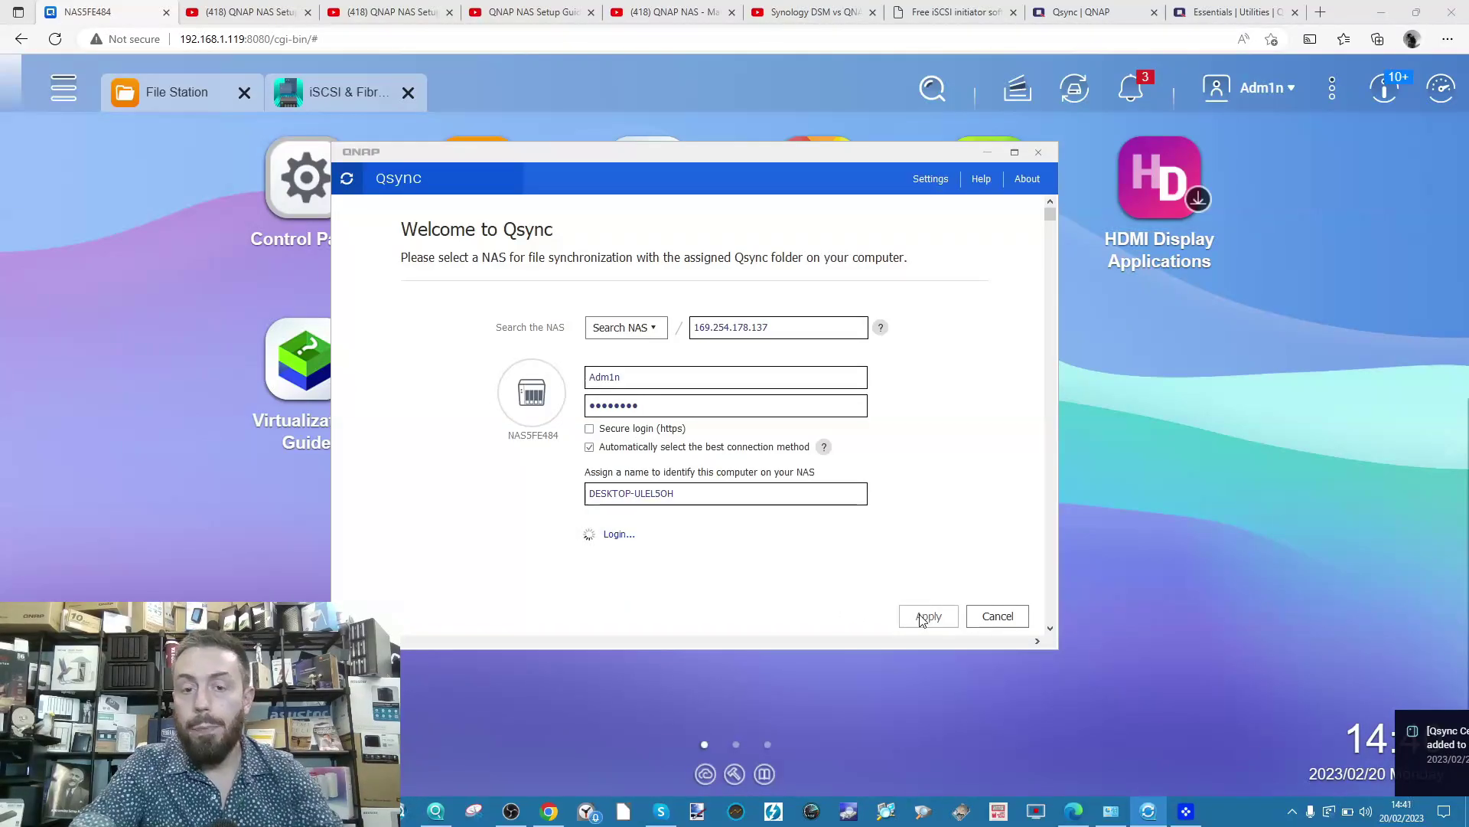
{"action": "double_click", "coordinate": [672, 402]}
{"action": "key", "text": "Caps_Lock"}
{"action": "type", "text": "•••••••••"}
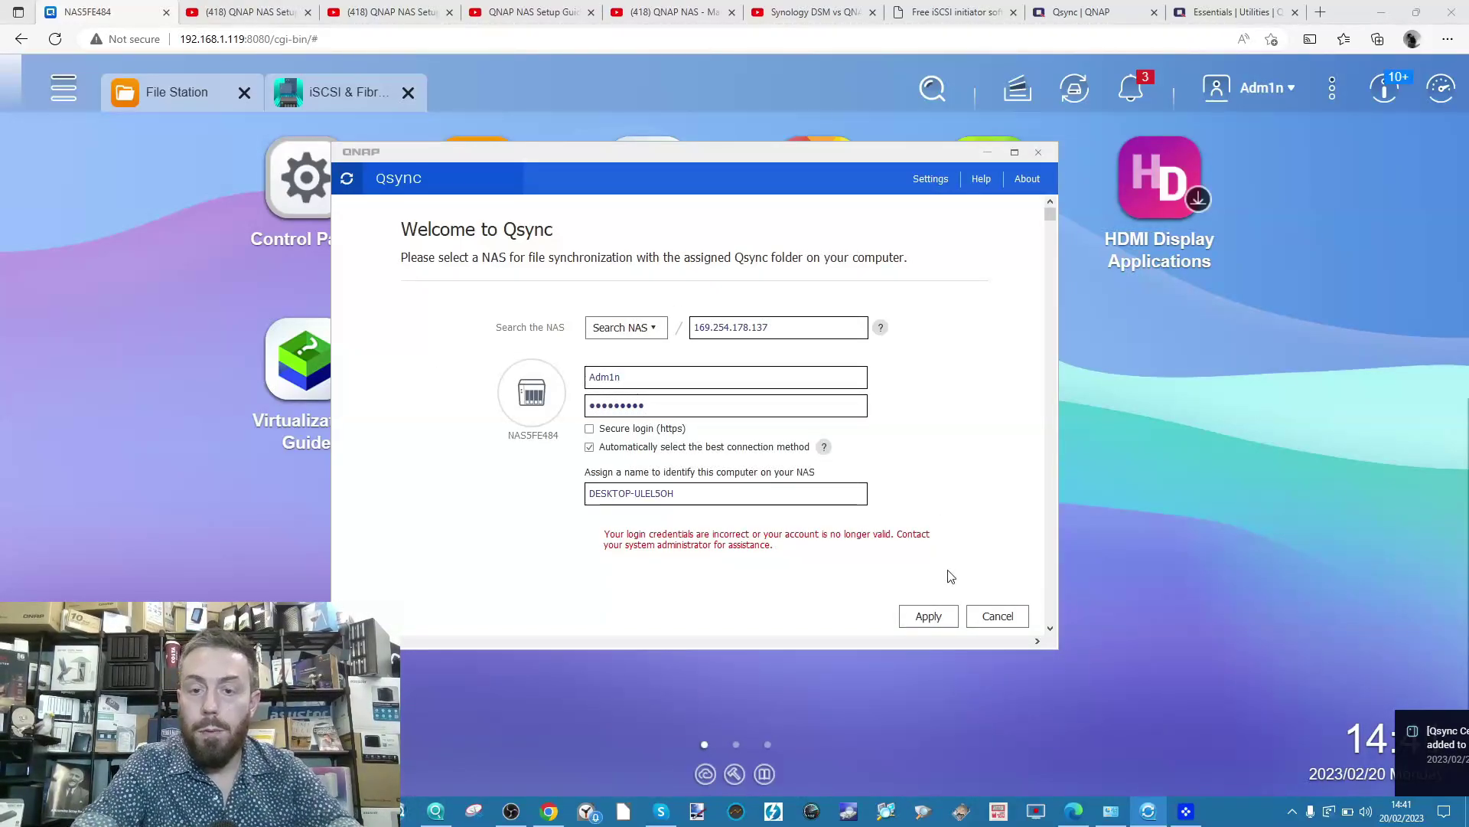
{"action": "left_click", "coordinate": [938, 614]}
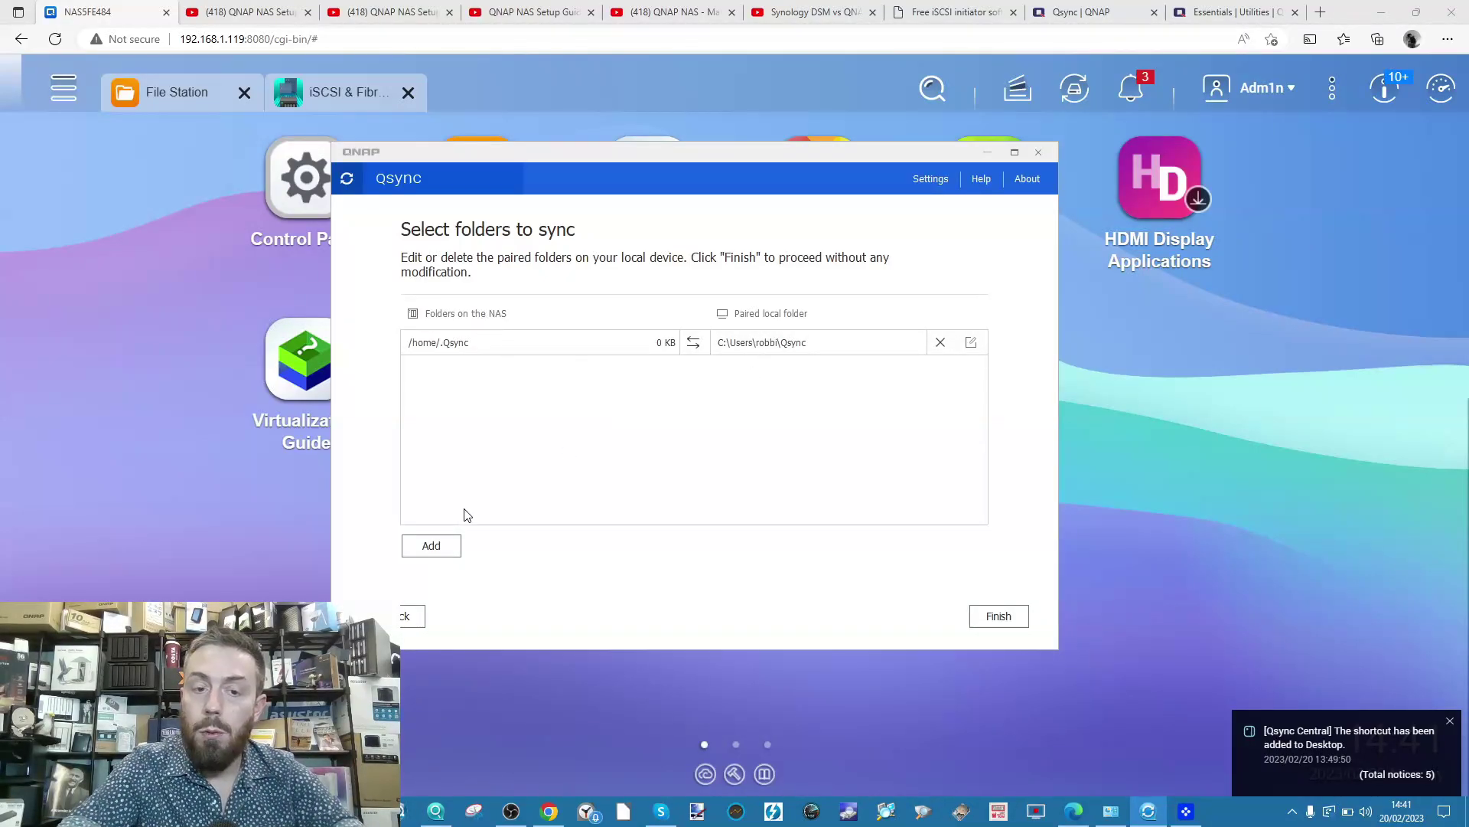
Step: Add a new folder pair with /VIDEO-ARCH as the NAS folder
{"action": "left_click", "coordinate": [443, 549]}
{"action": "left_click", "coordinate": [652, 325]}
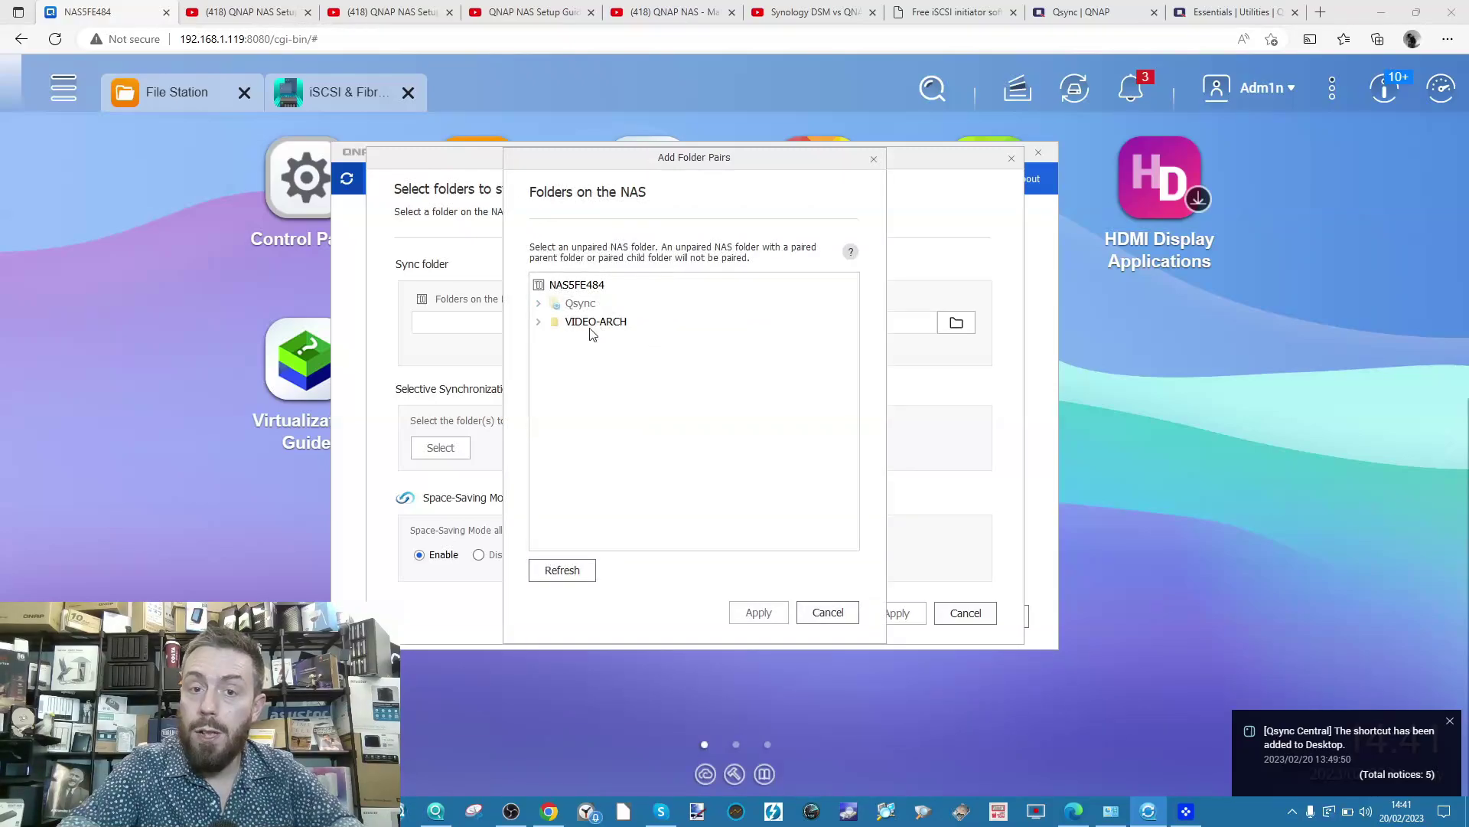
{"action": "left_click", "coordinate": [595, 325]}
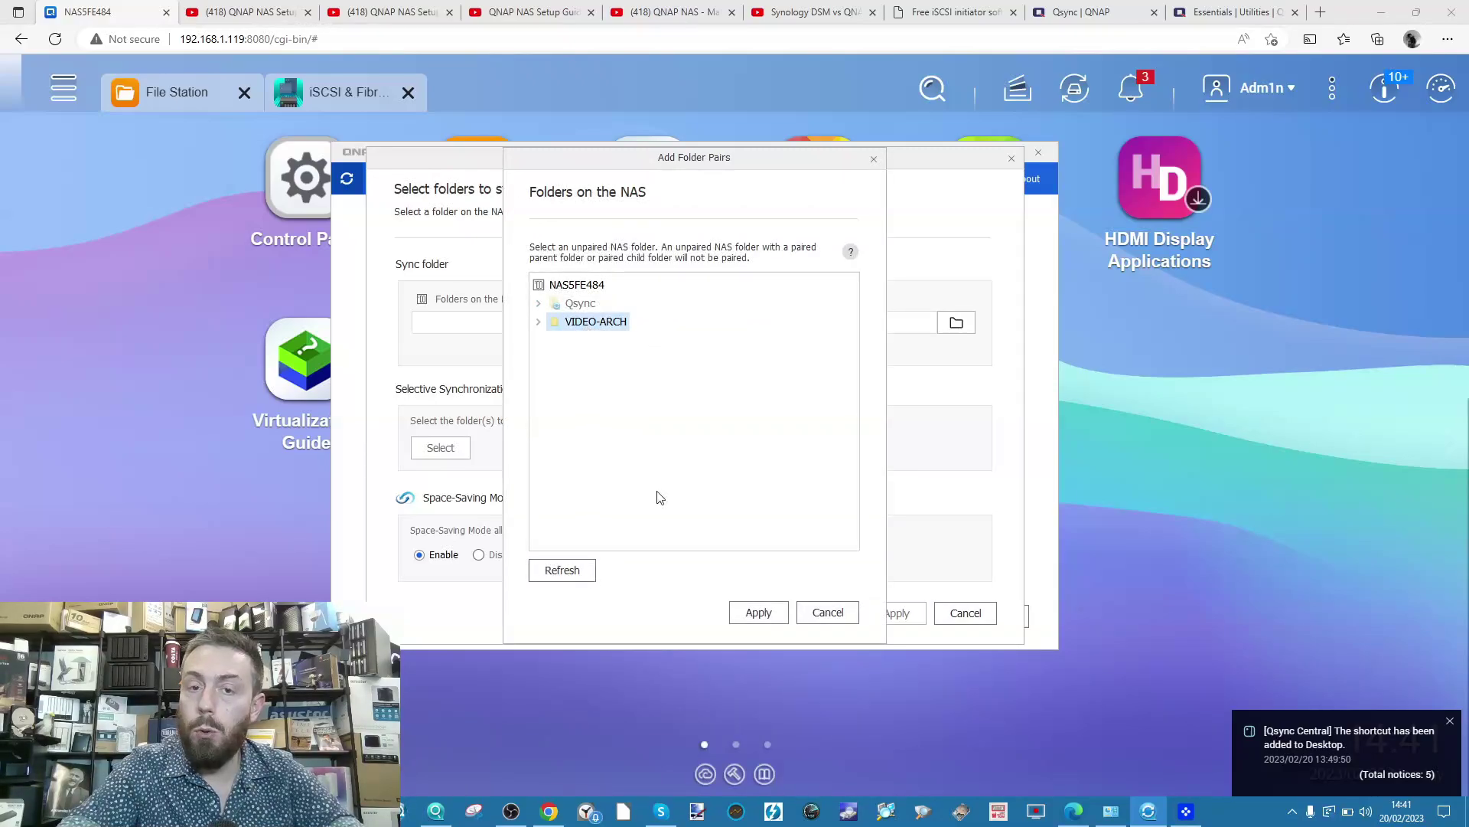
{"action": "left_click", "coordinate": [762, 615]}
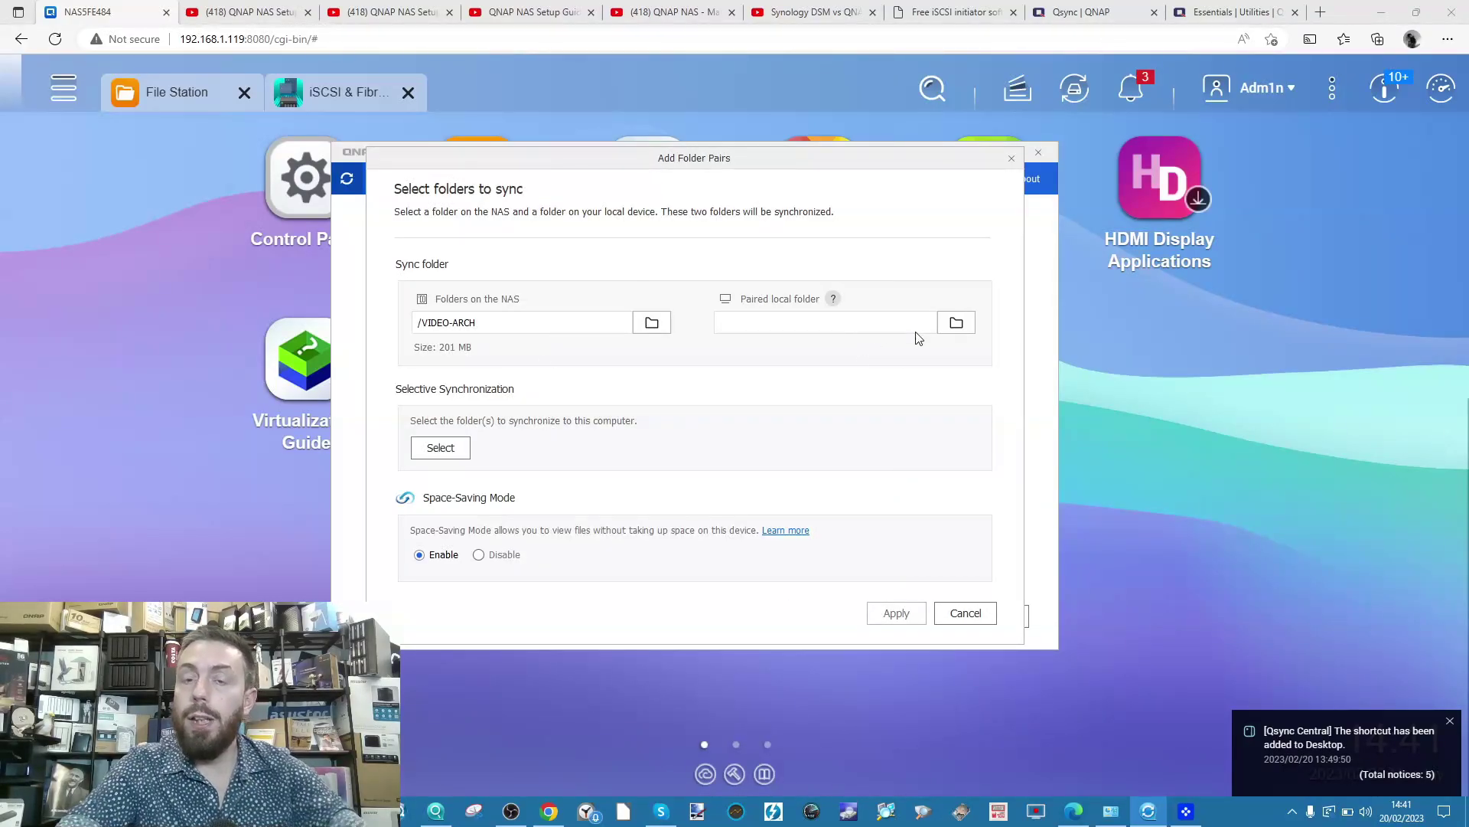
Step: Try the default Qsync folder as the local target, which is rejected as unsupported
{"action": "left_click", "coordinate": [955, 323]}
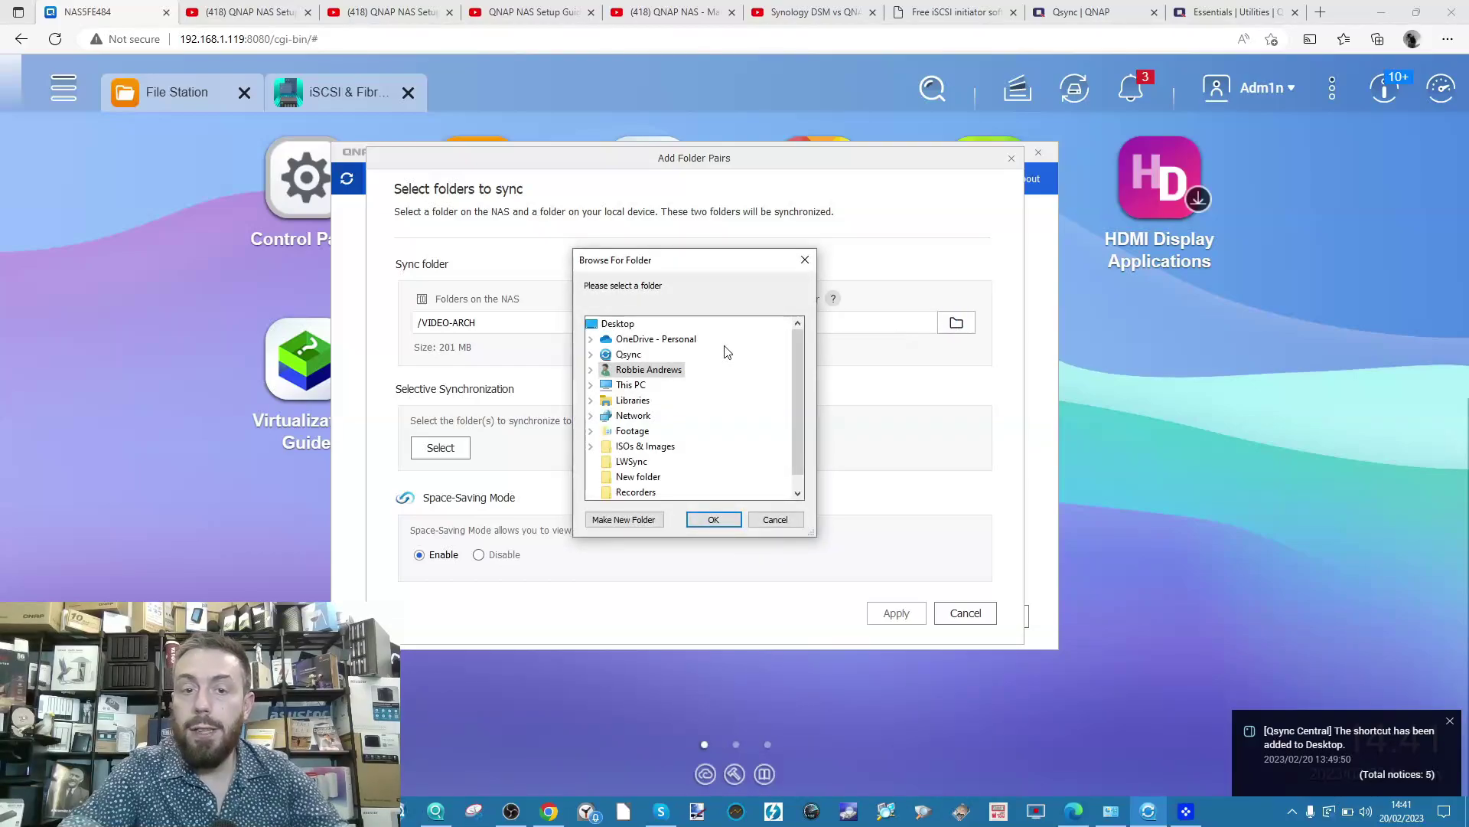
{"action": "left_click", "coordinate": [628, 356]}
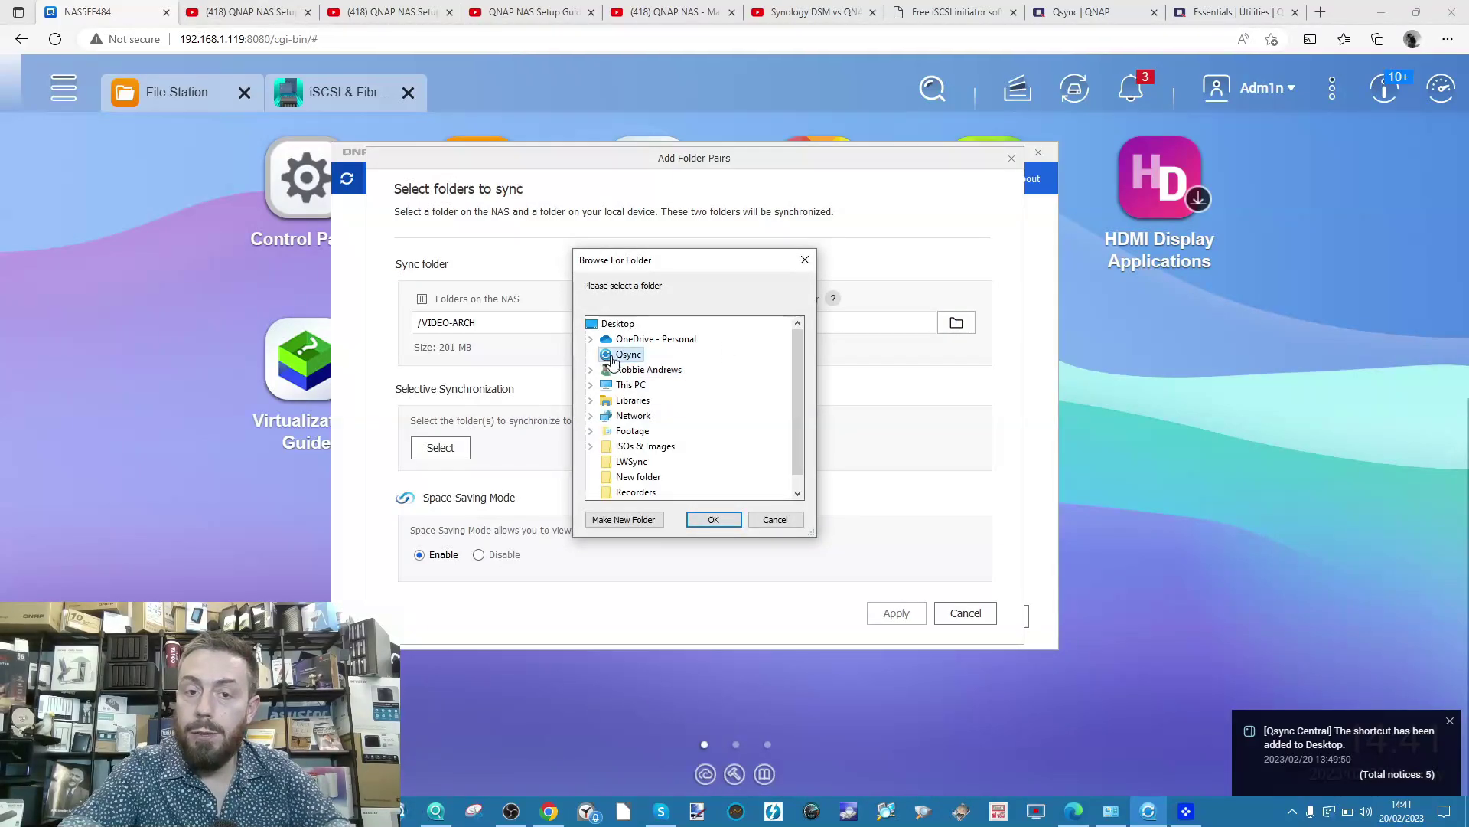
{"action": "left_click", "coordinate": [714, 520]}
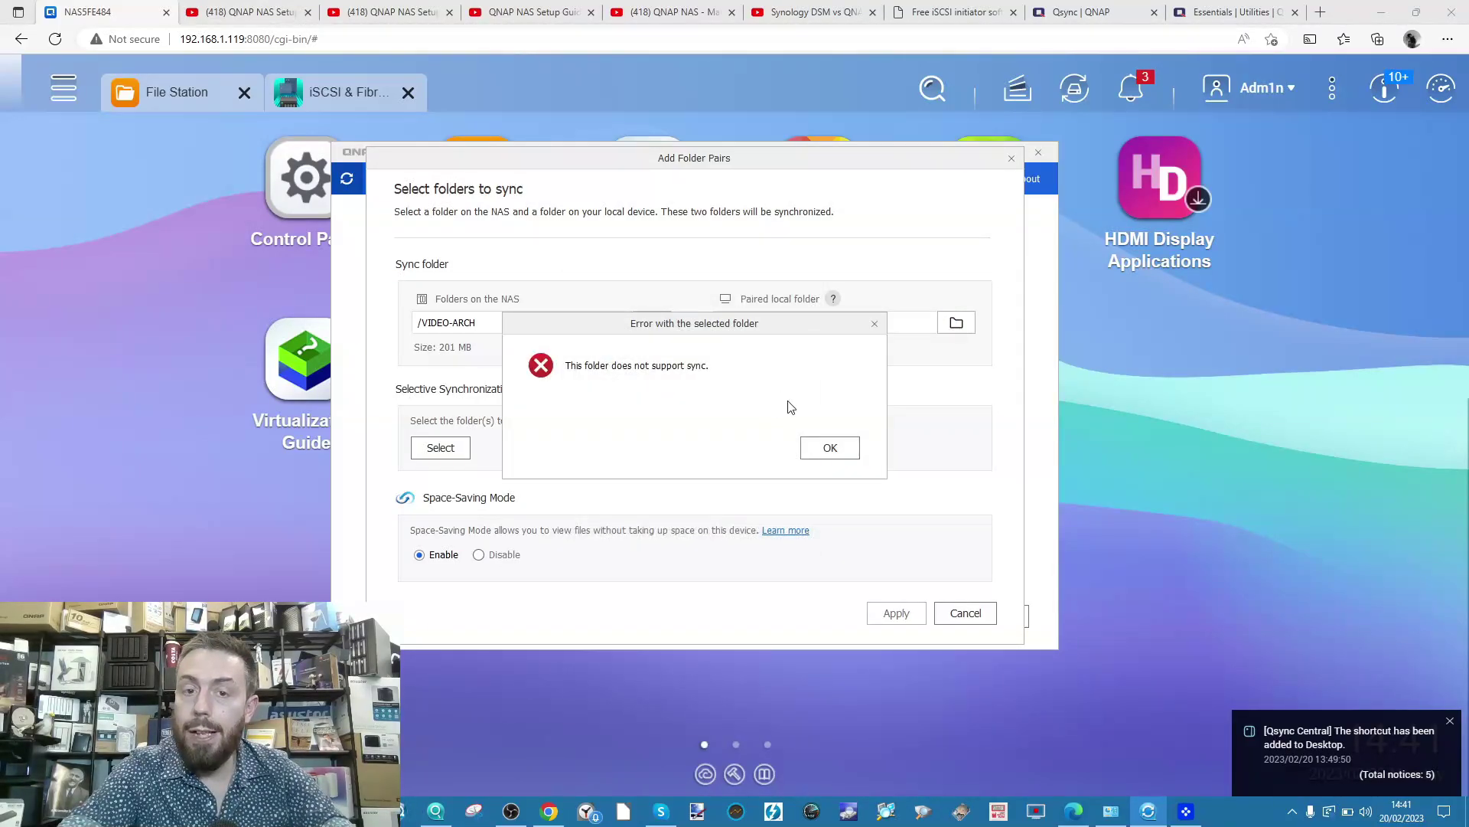
{"action": "left_click", "coordinate": [829, 447]}
Step: Create a new QSYNC-TEST folder under Desktop and set it as the local folder
{"action": "left_click", "coordinate": [954, 326]}
{"action": "scroll", "coordinate": [749, 427], "scroll_direction": "down", "scroll_amount": 1}
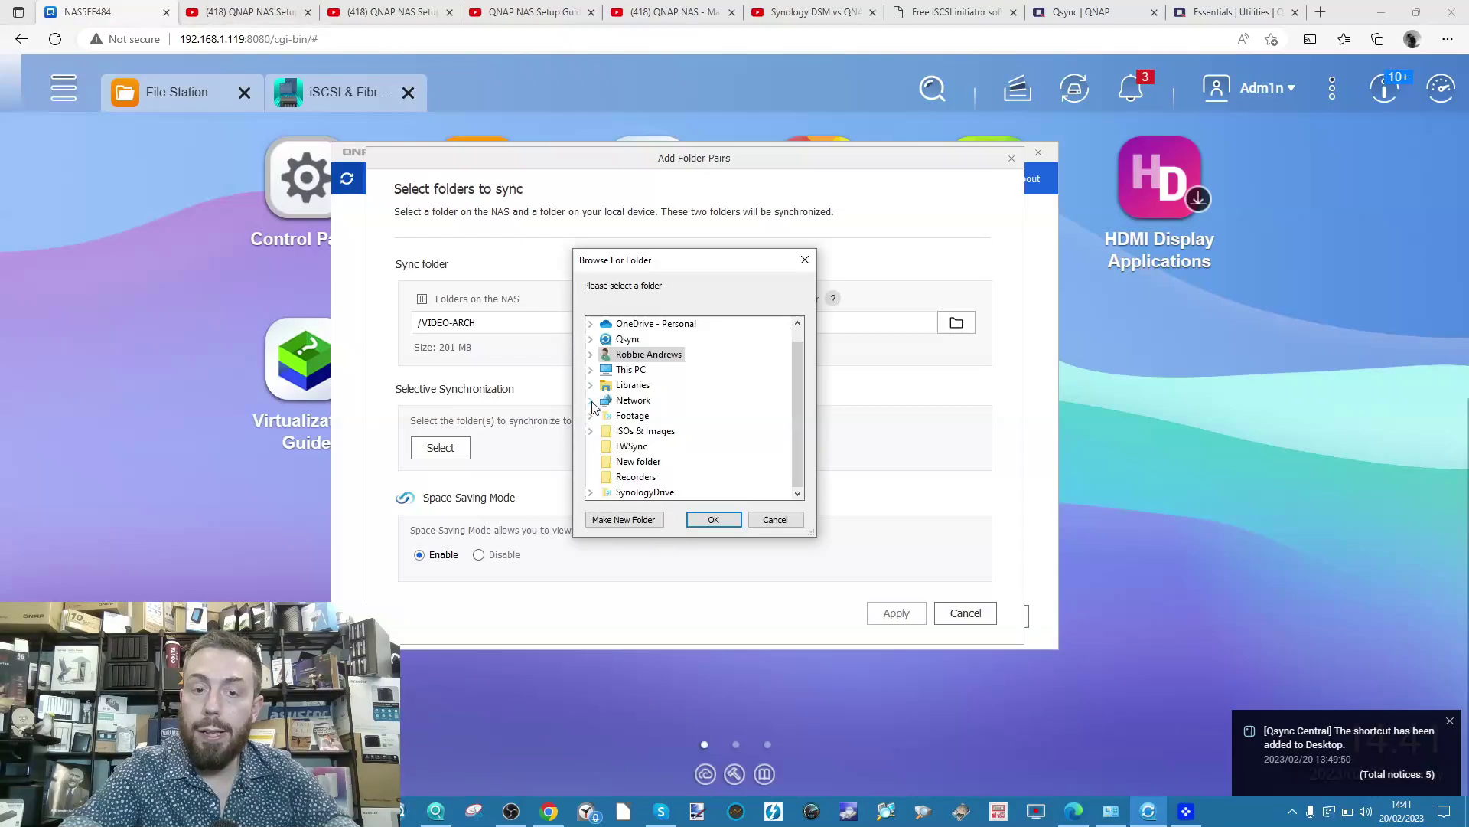
{"action": "left_click", "coordinate": [590, 353]}
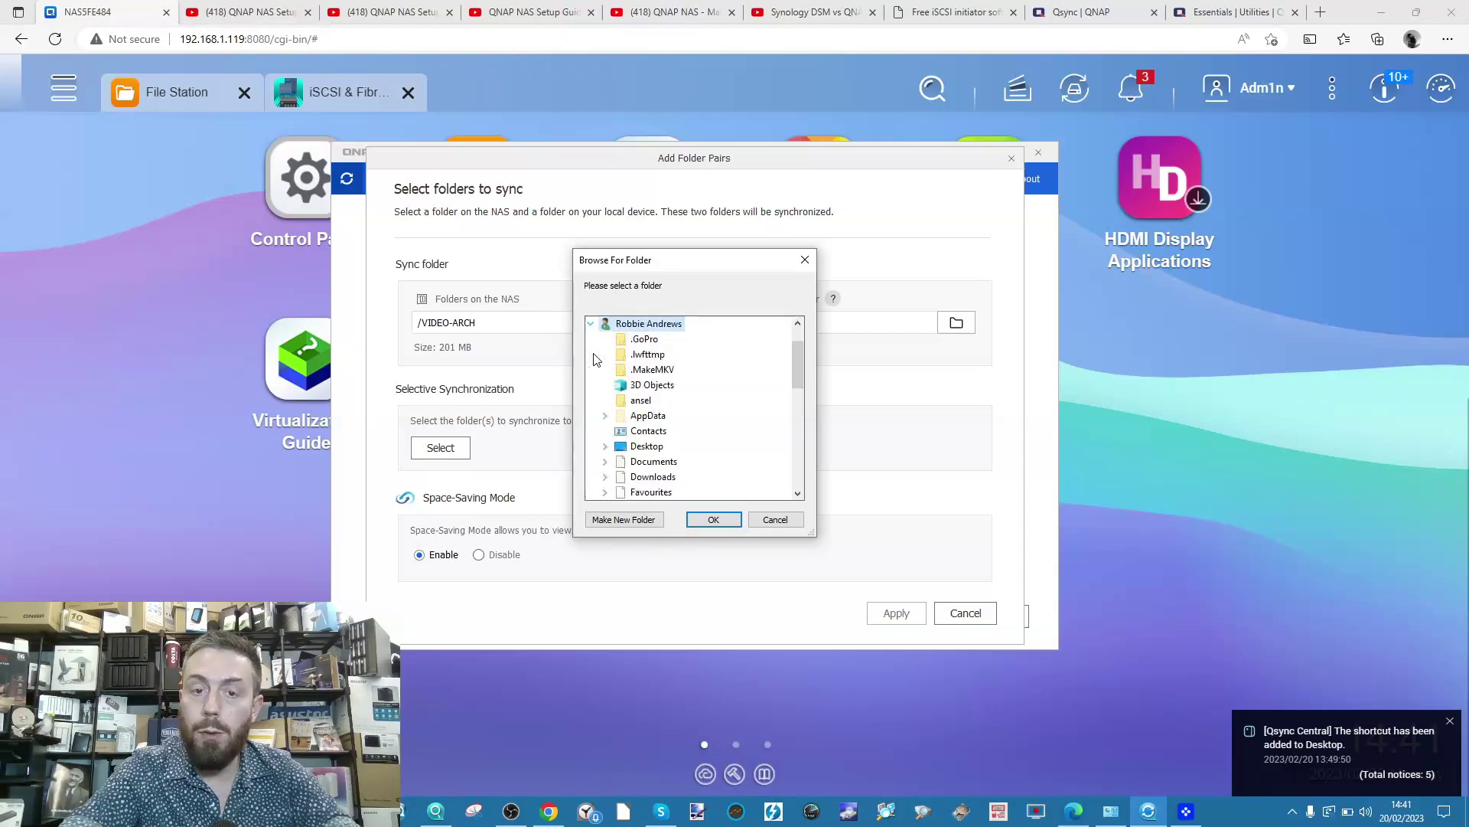
{"action": "scroll", "coordinate": [669, 418], "scroll_direction": "down", "scroll_amount": 2}
{"action": "left_click", "coordinate": [667, 417]}
{"action": "scroll", "coordinate": [664, 410], "scroll_direction": "down", "scroll_amount": 1}
{"action": "double_click", "coordinate": [663, 404]}
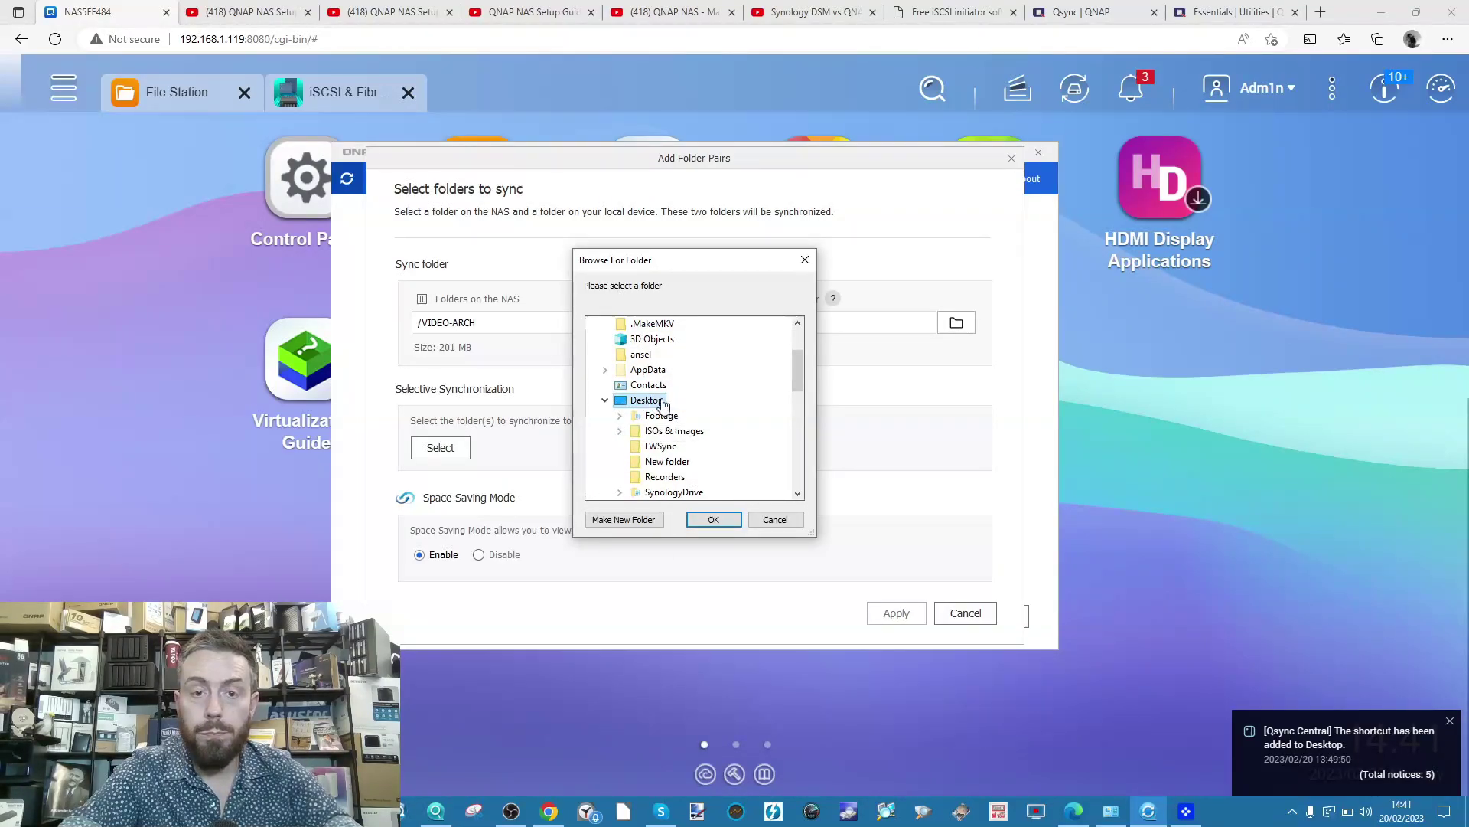
{"action": "left_click", "coordinate": [636, 525]}
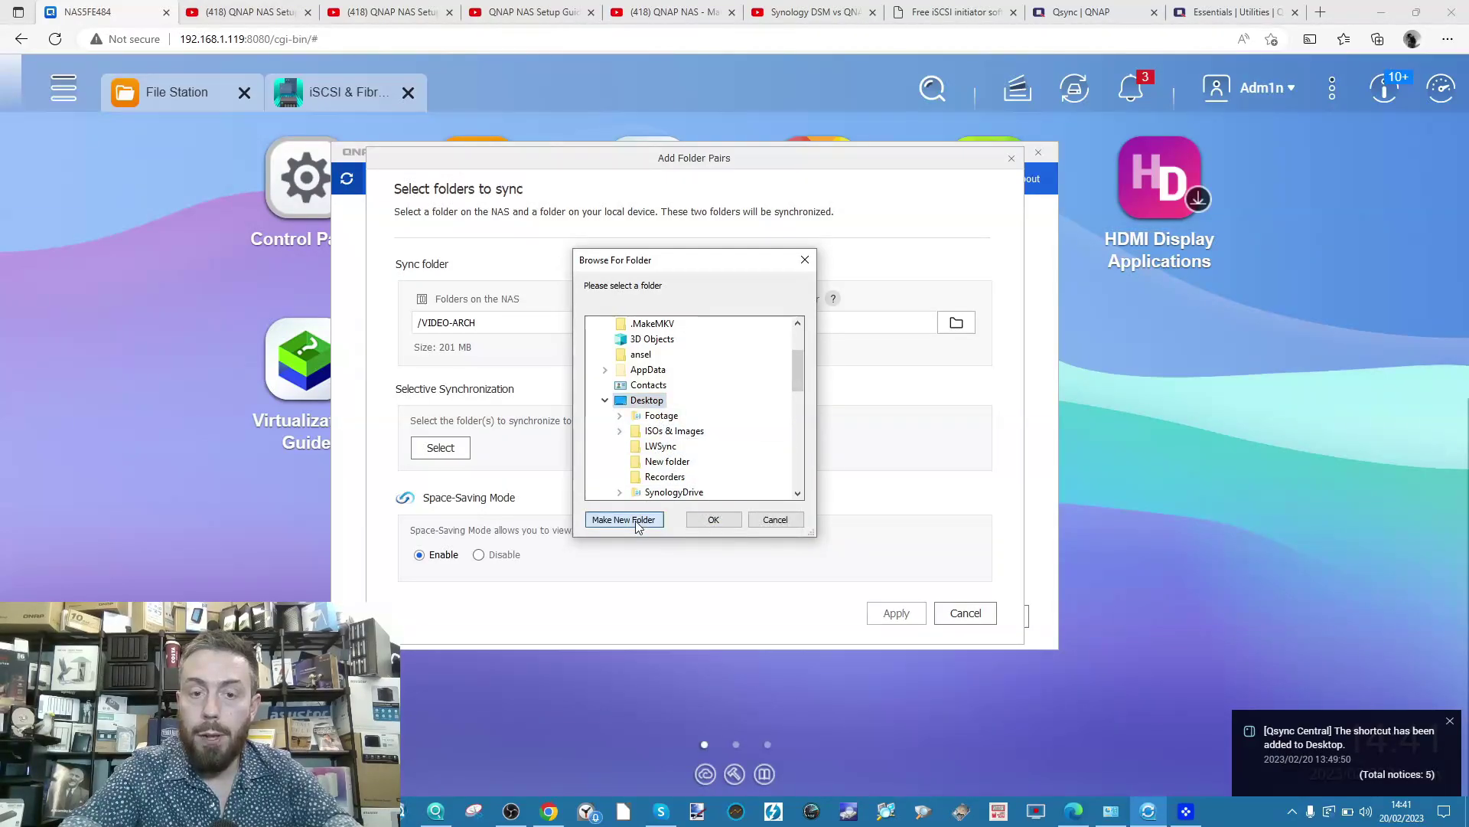
{"action": "type", "text": "Q"}
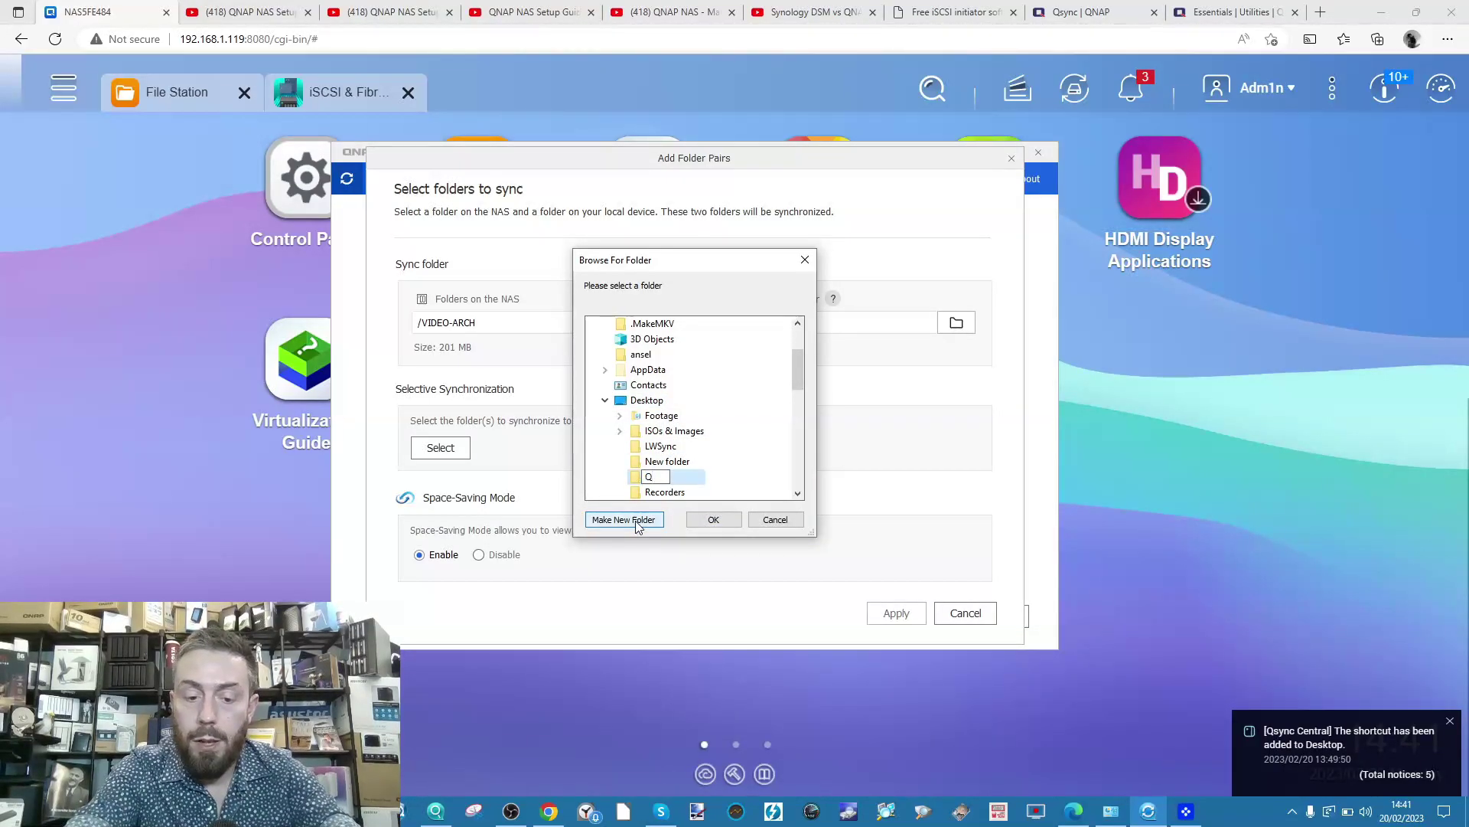
{"action": "type", "text": "SYNC-TEST"}
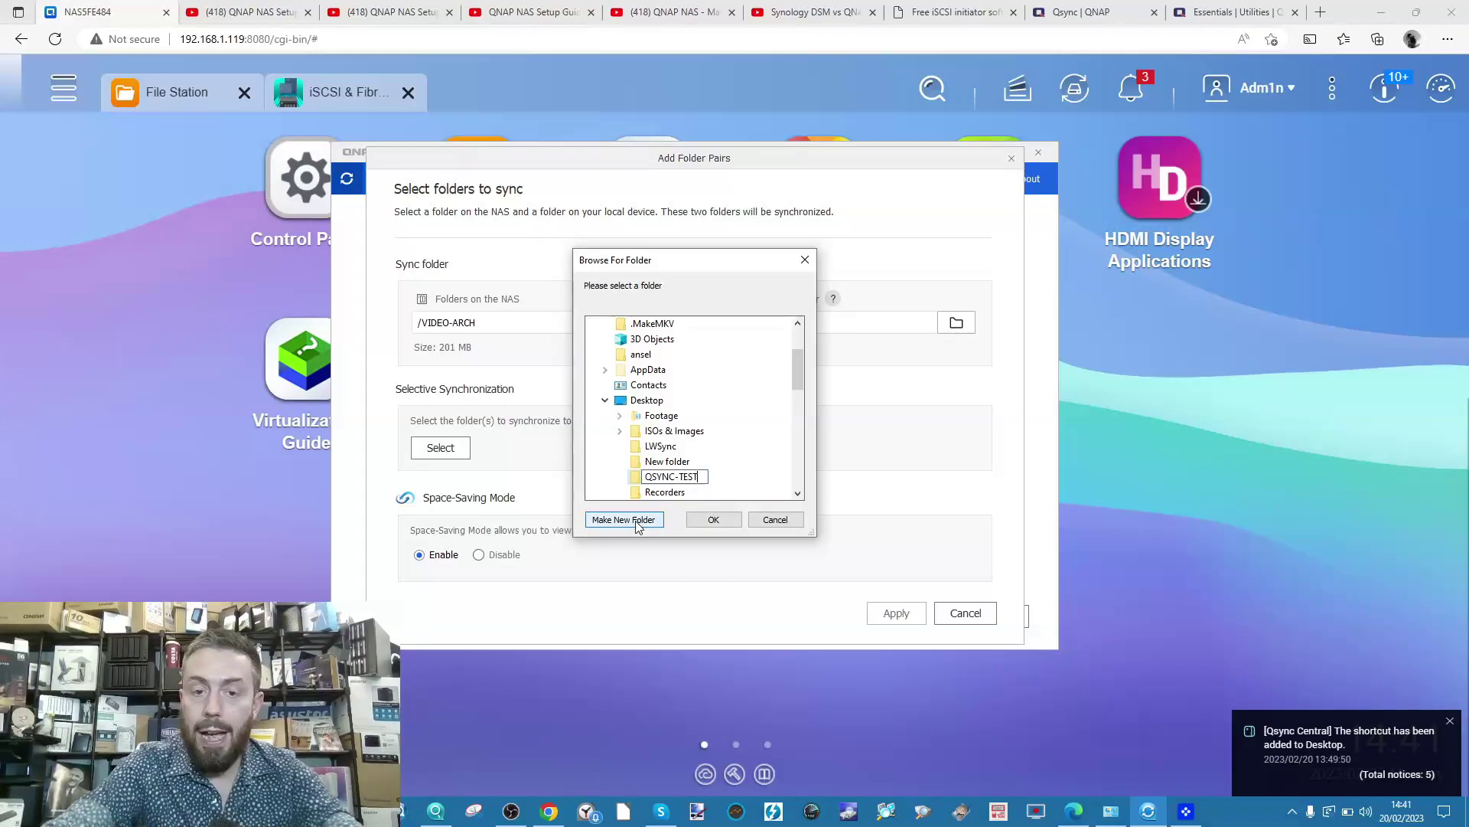
{"action": "left_click", "coordinate": [711, 518]}
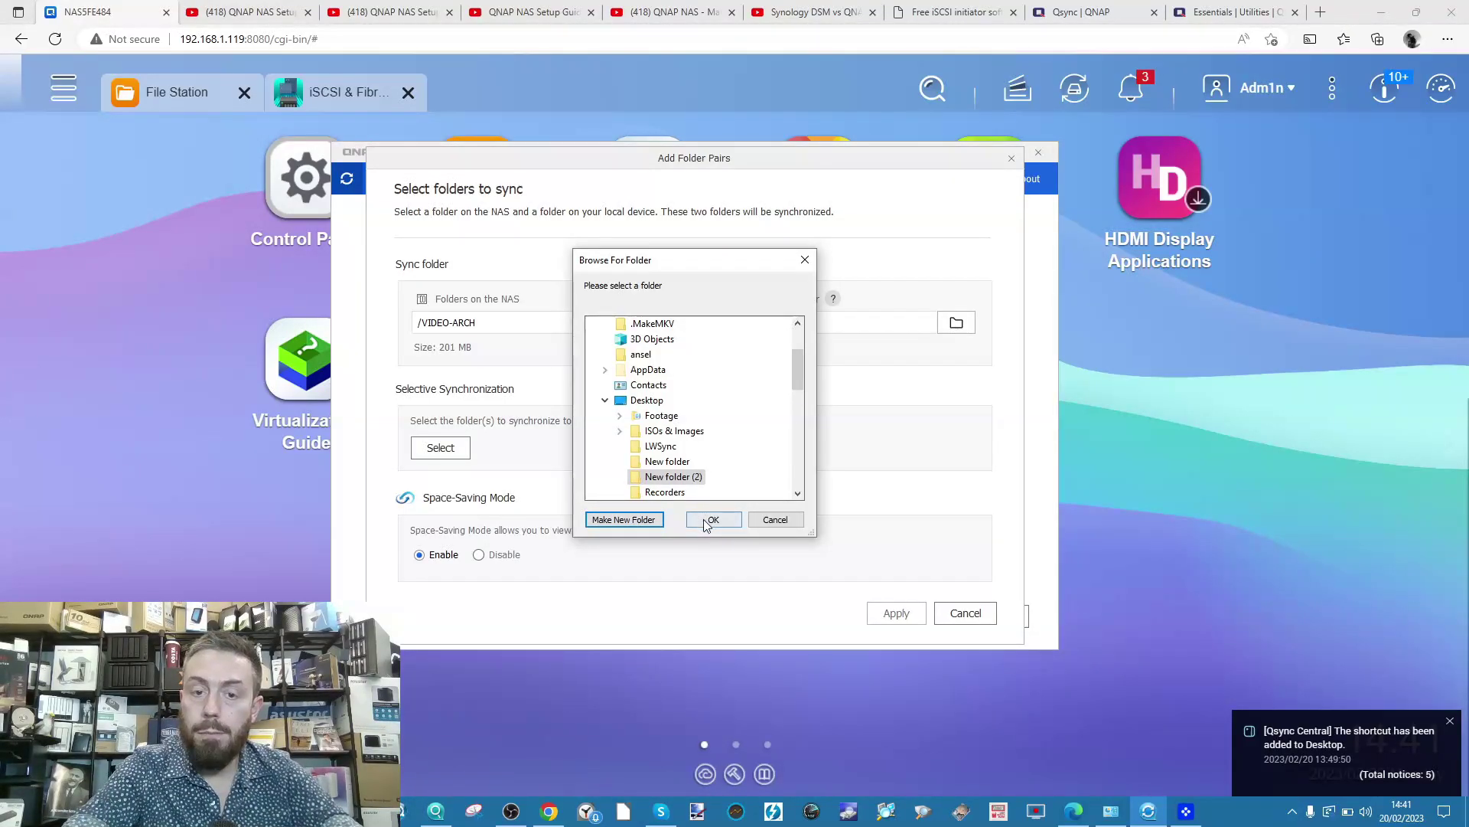
{"action": "left_click", "coordinate": [710, 521]}
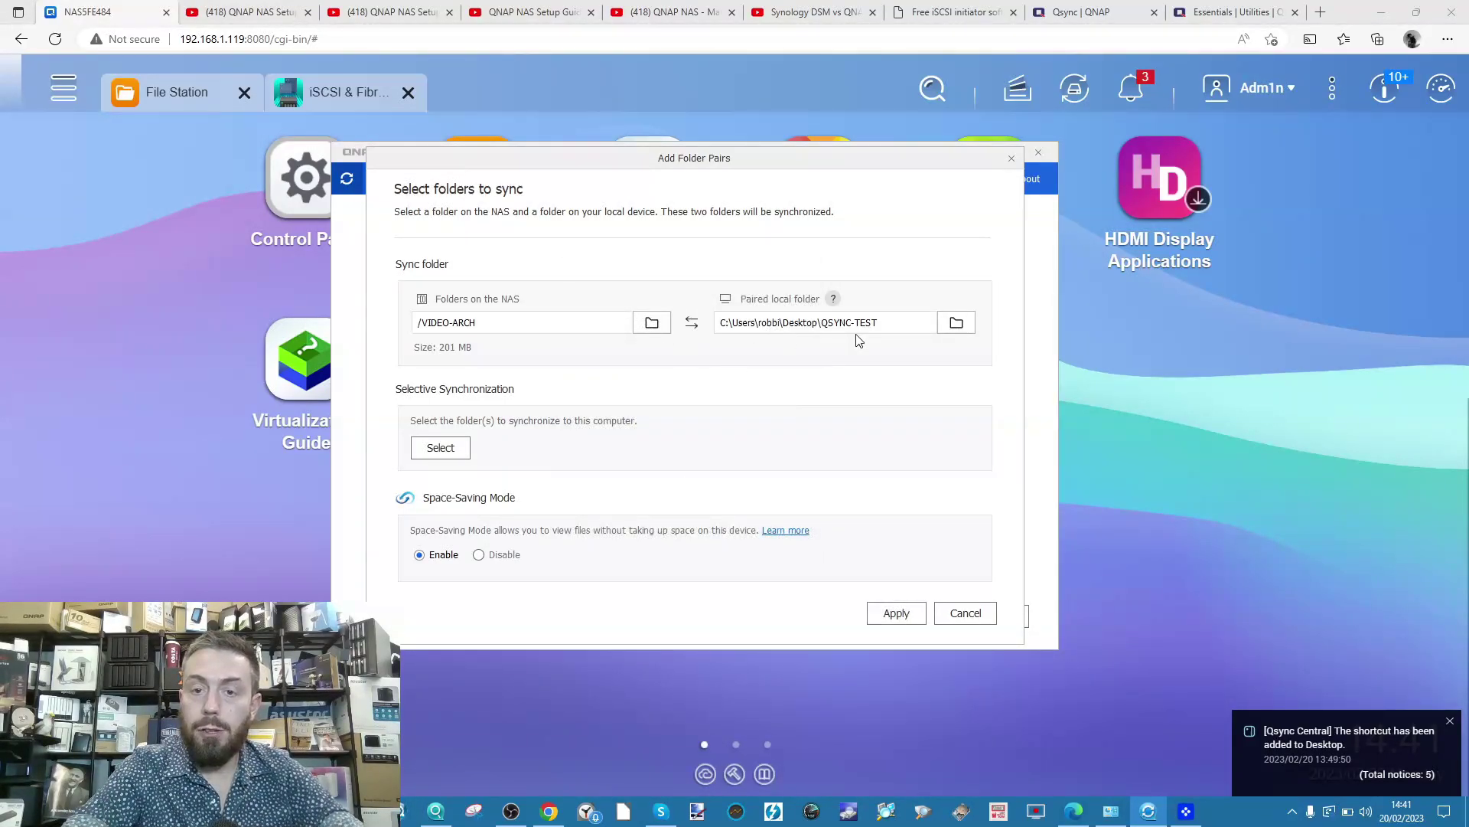
Step: Leave Selective Sync unchanged and apply the /VIDEO-ARCH to QSYNC-TEST two-way pair
{"action": "left_click", "coordinate": [447, 448]}
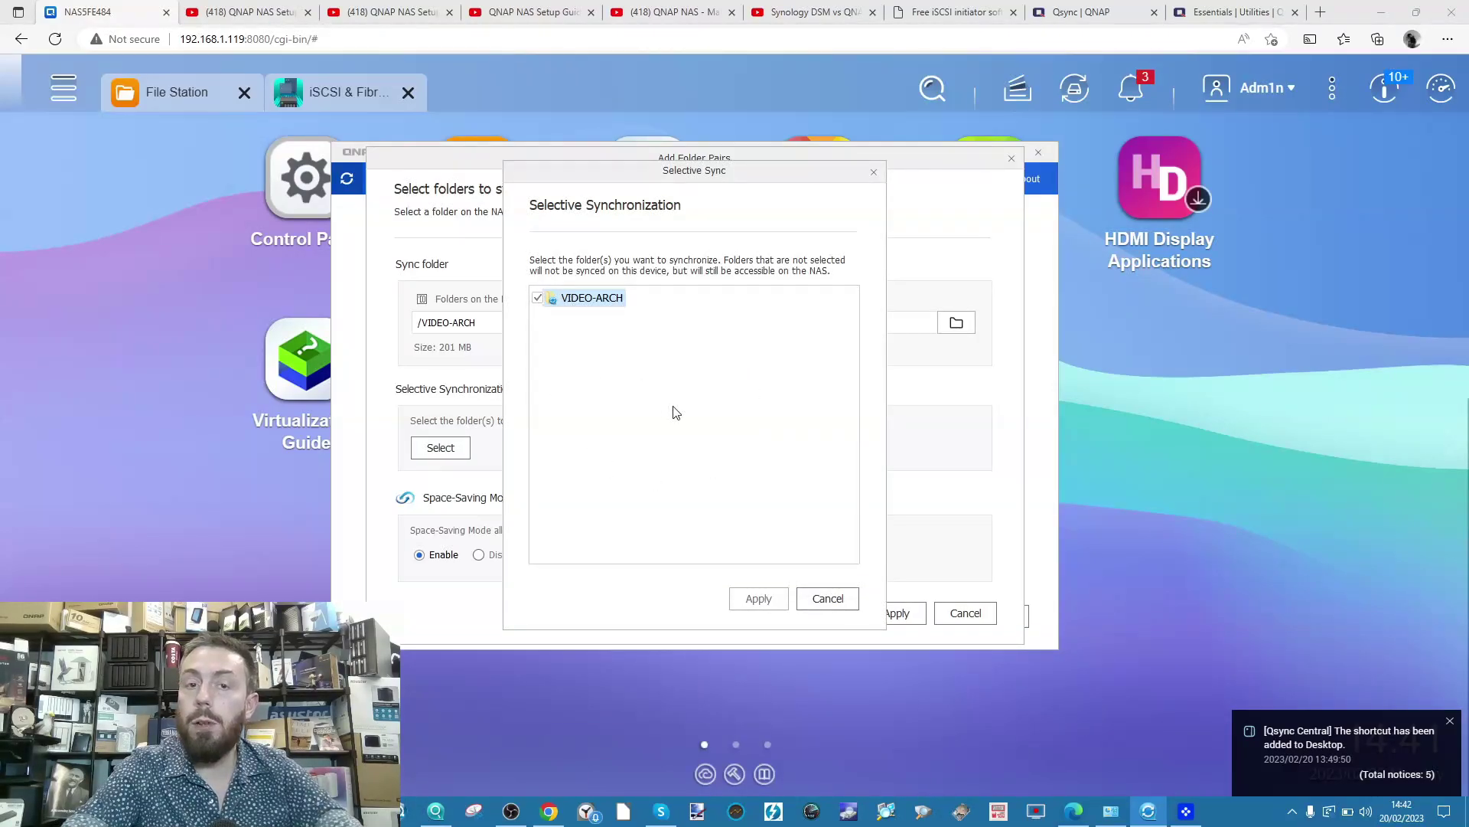
{"action": "left_click", "coordinate": [828, 598]}
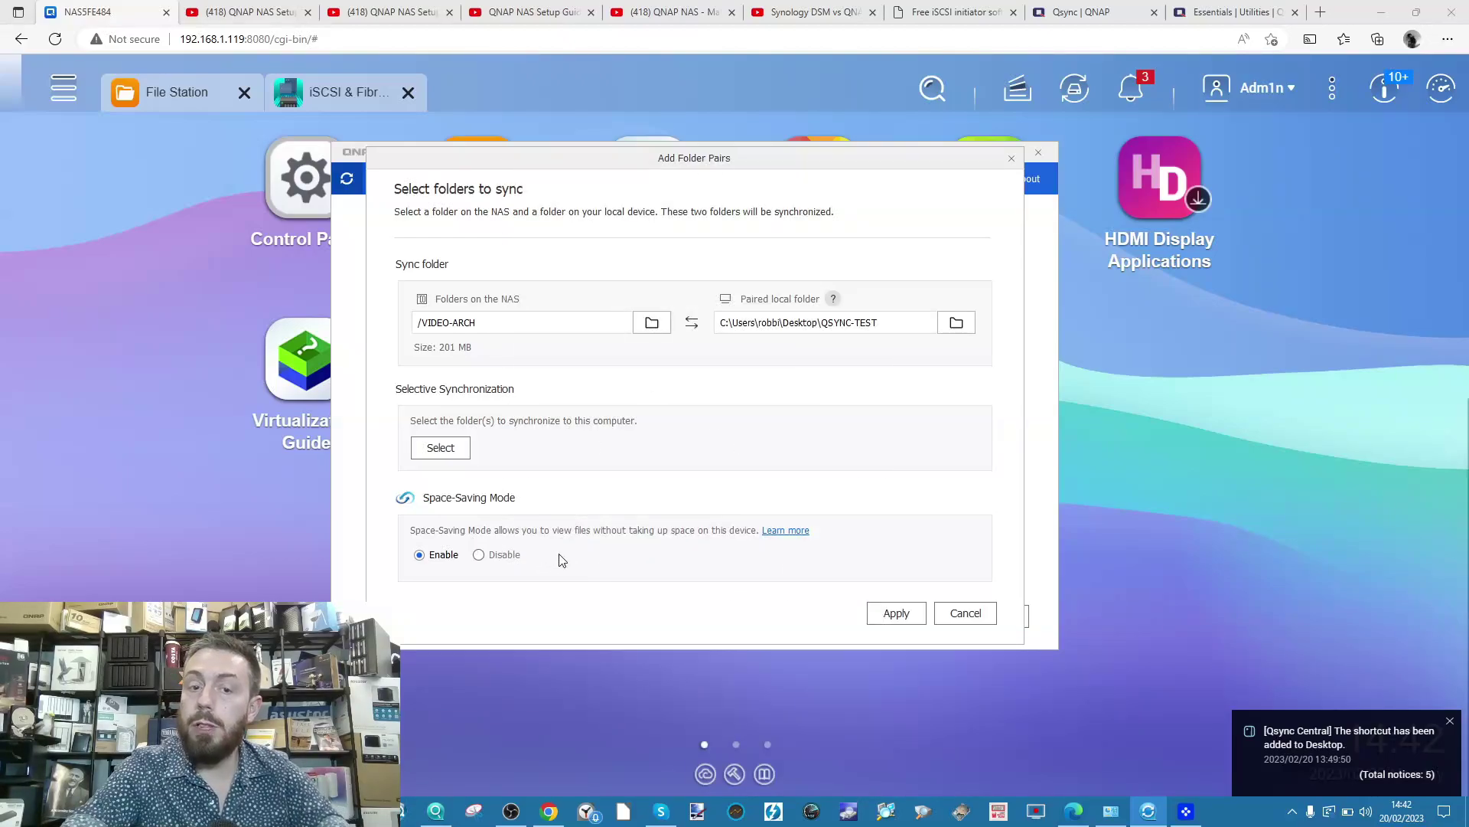
{"action": "left_click", "coordinate": [913, 619]}
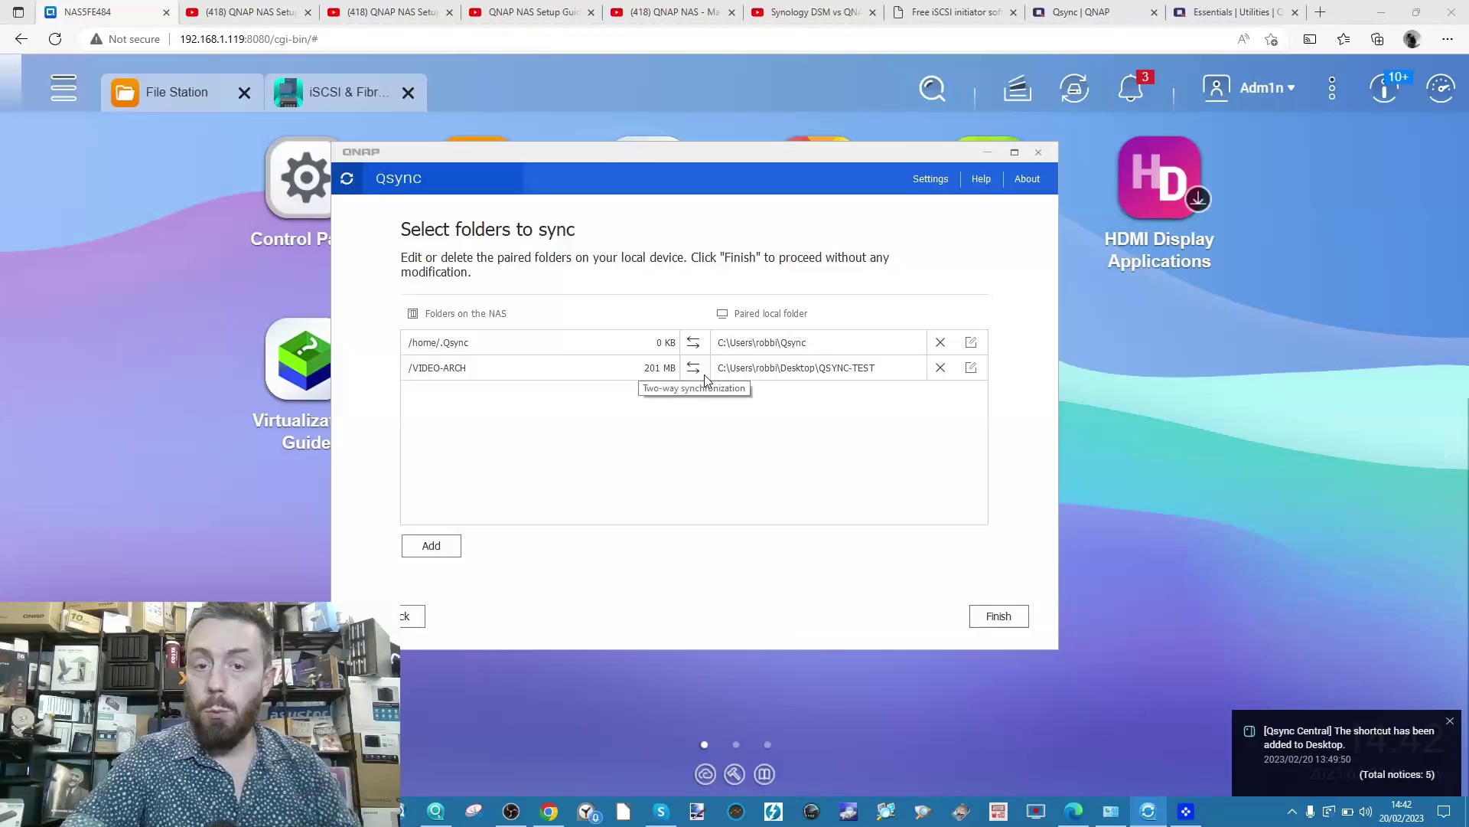
Step: Open a second Add Folder Pairs dialog, browse the NAS folders, and cancel without adding
{"action": "left_click", "coordinate": [429, 546]}
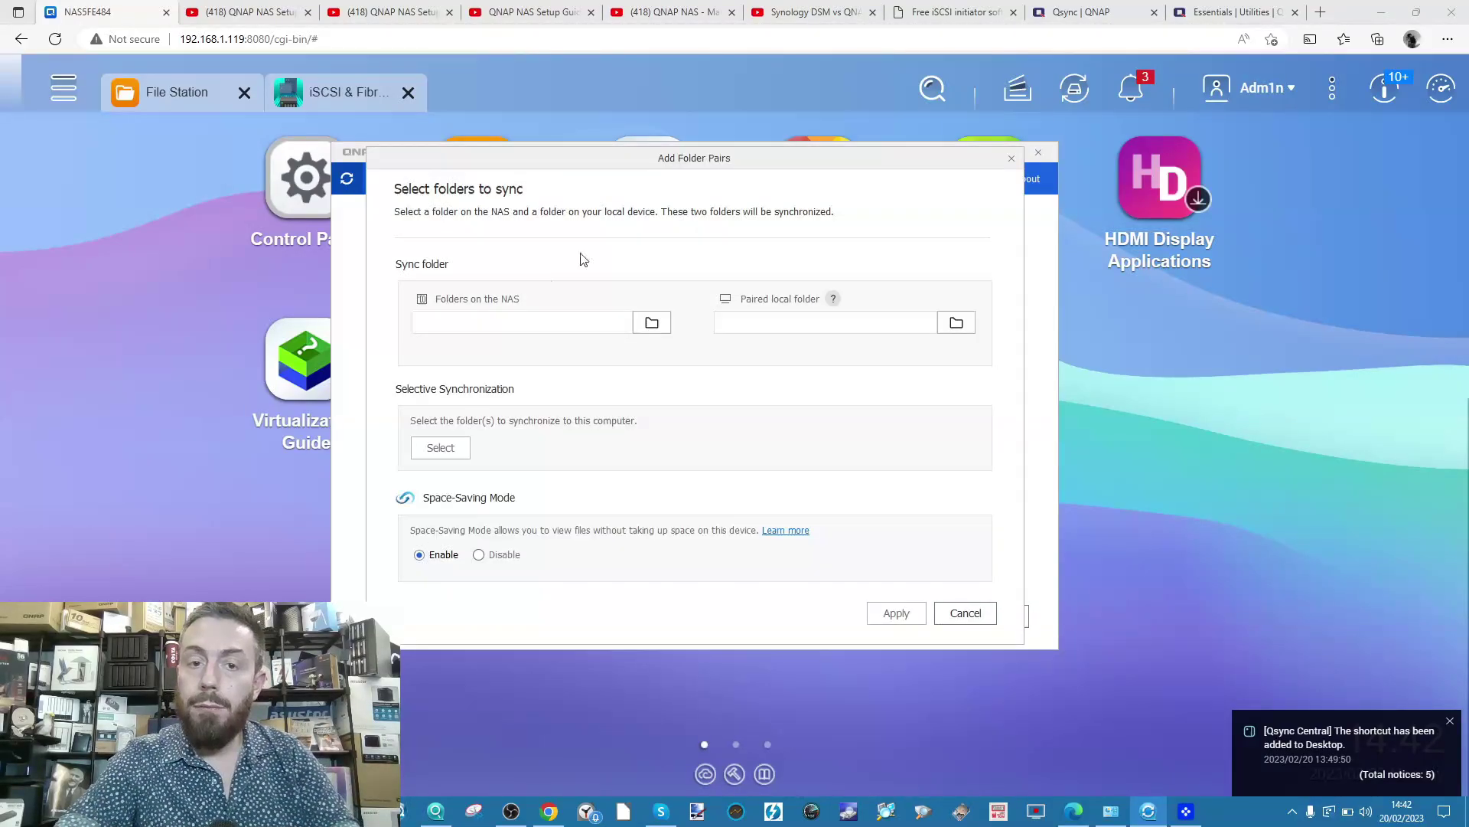
{"action": "left_click", "coordinate": [651, 325]}
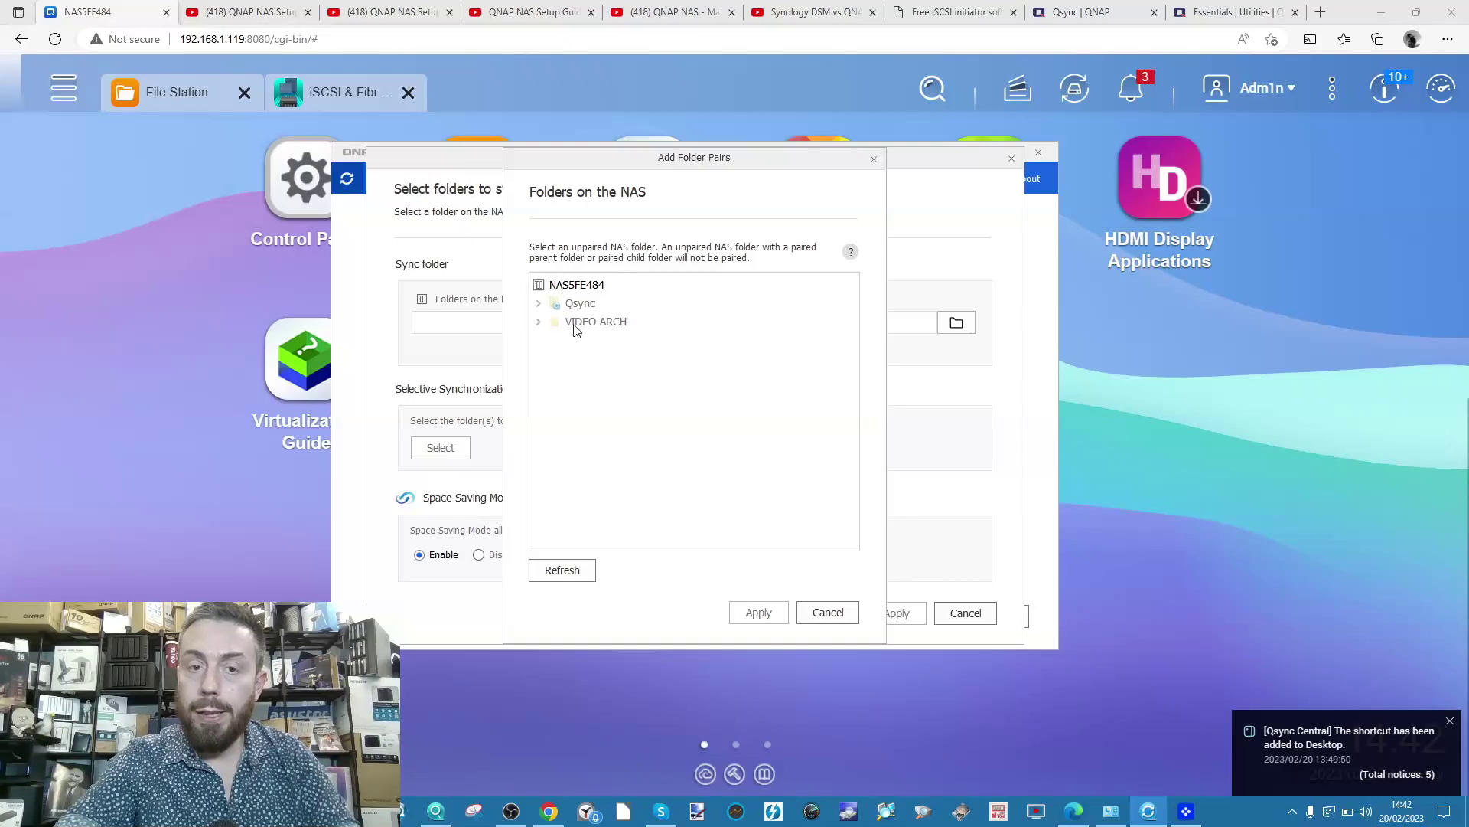
{"action": "left_click", "coordinate": [829, 616]}
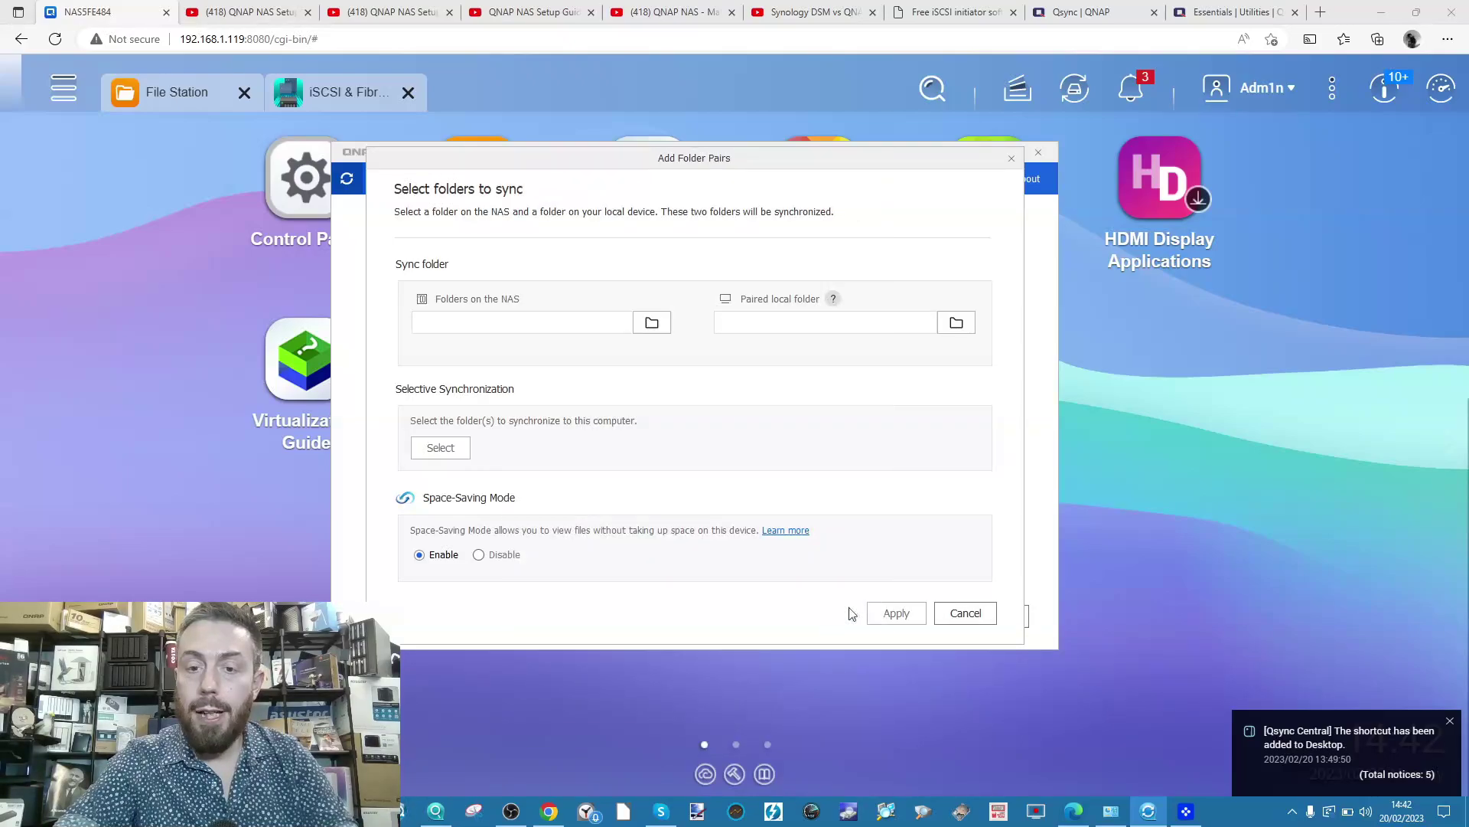
{"action": "left_click", "coordinate": [961, 613]}
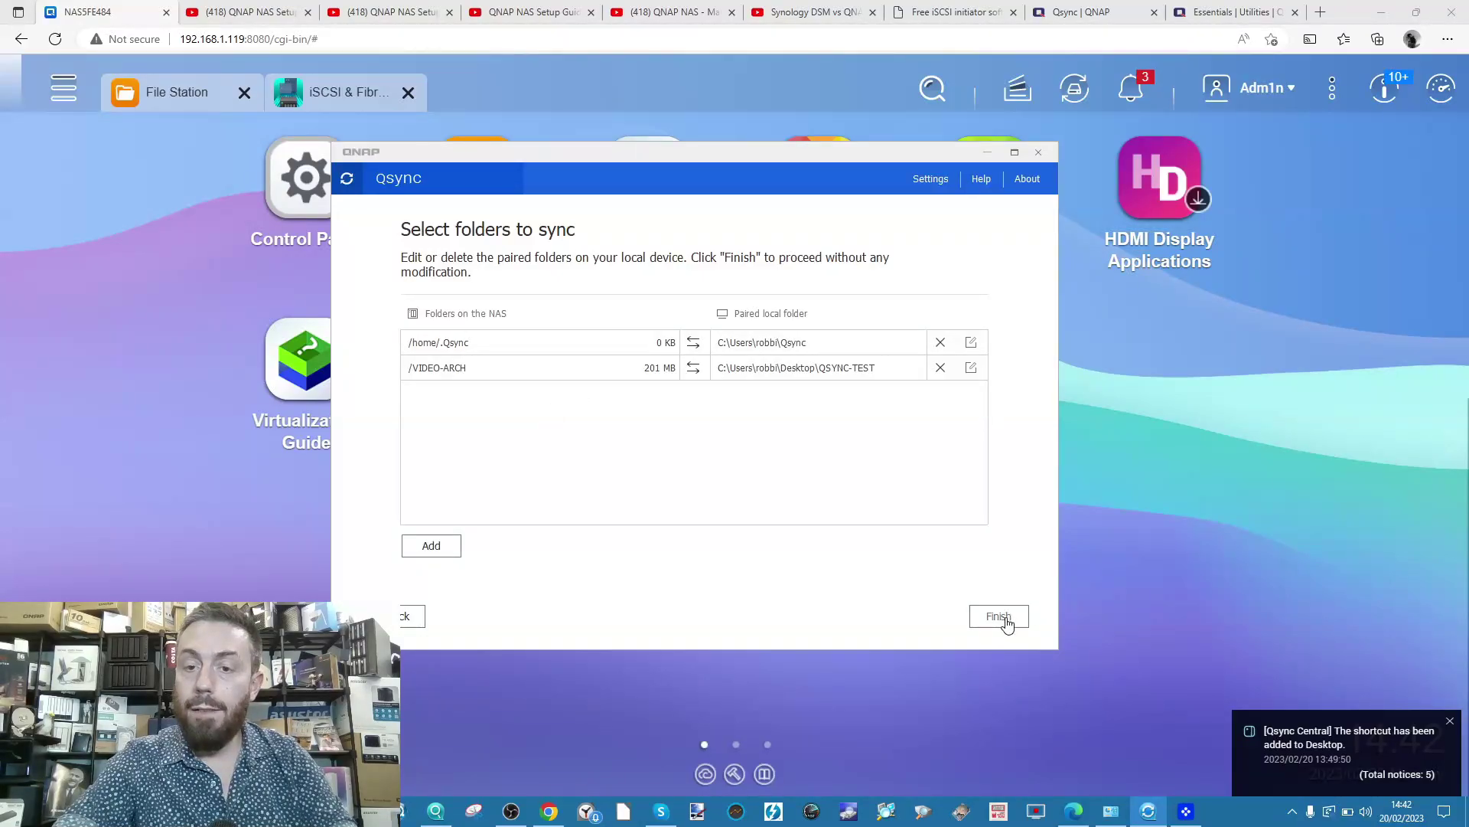
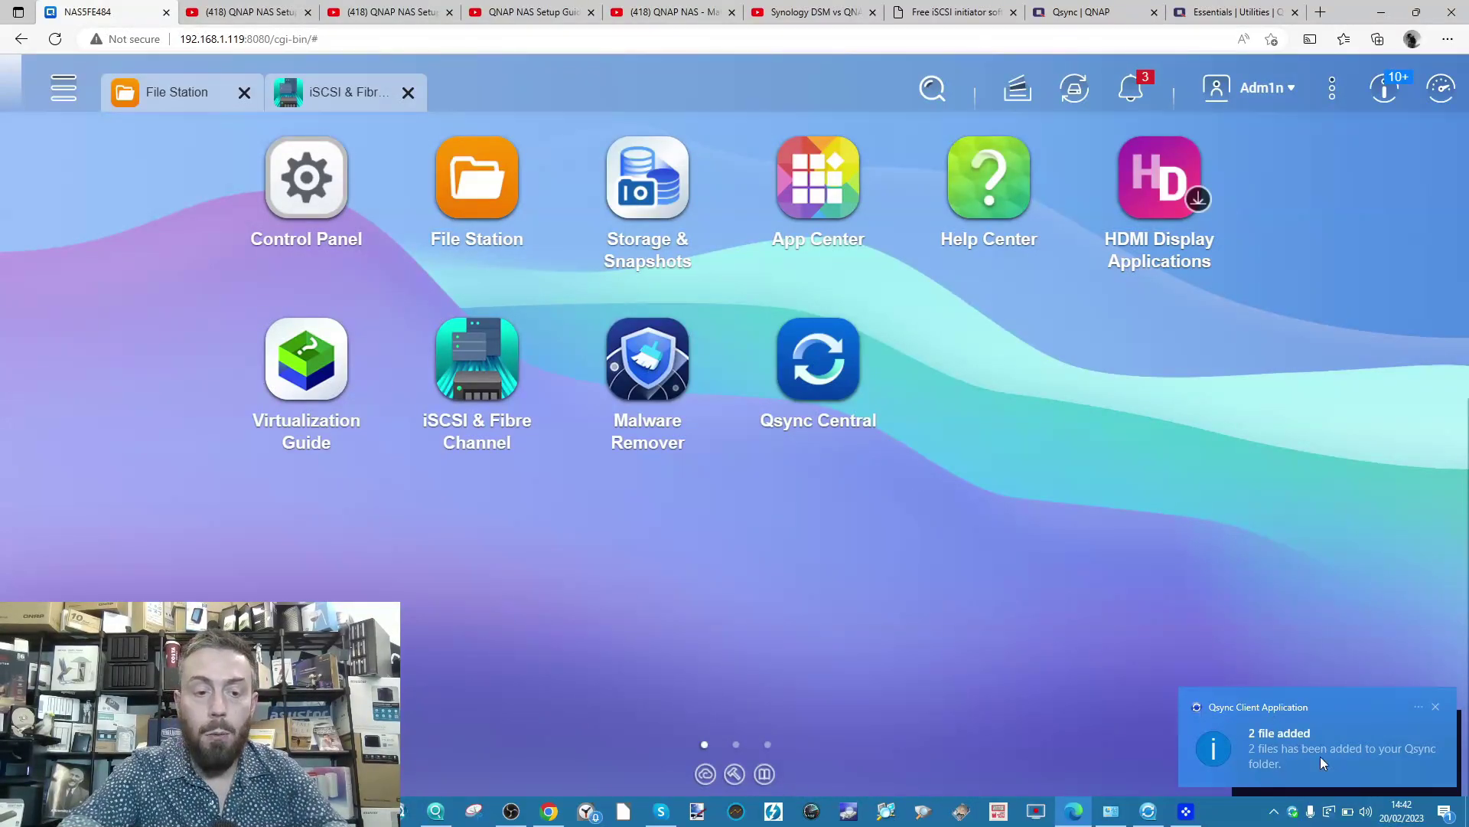
Step: In File Explorer, peek into QSYNC-TEST and Desktop, then settle on the Qsync folder
{"action": "key", "text": "super+e"}
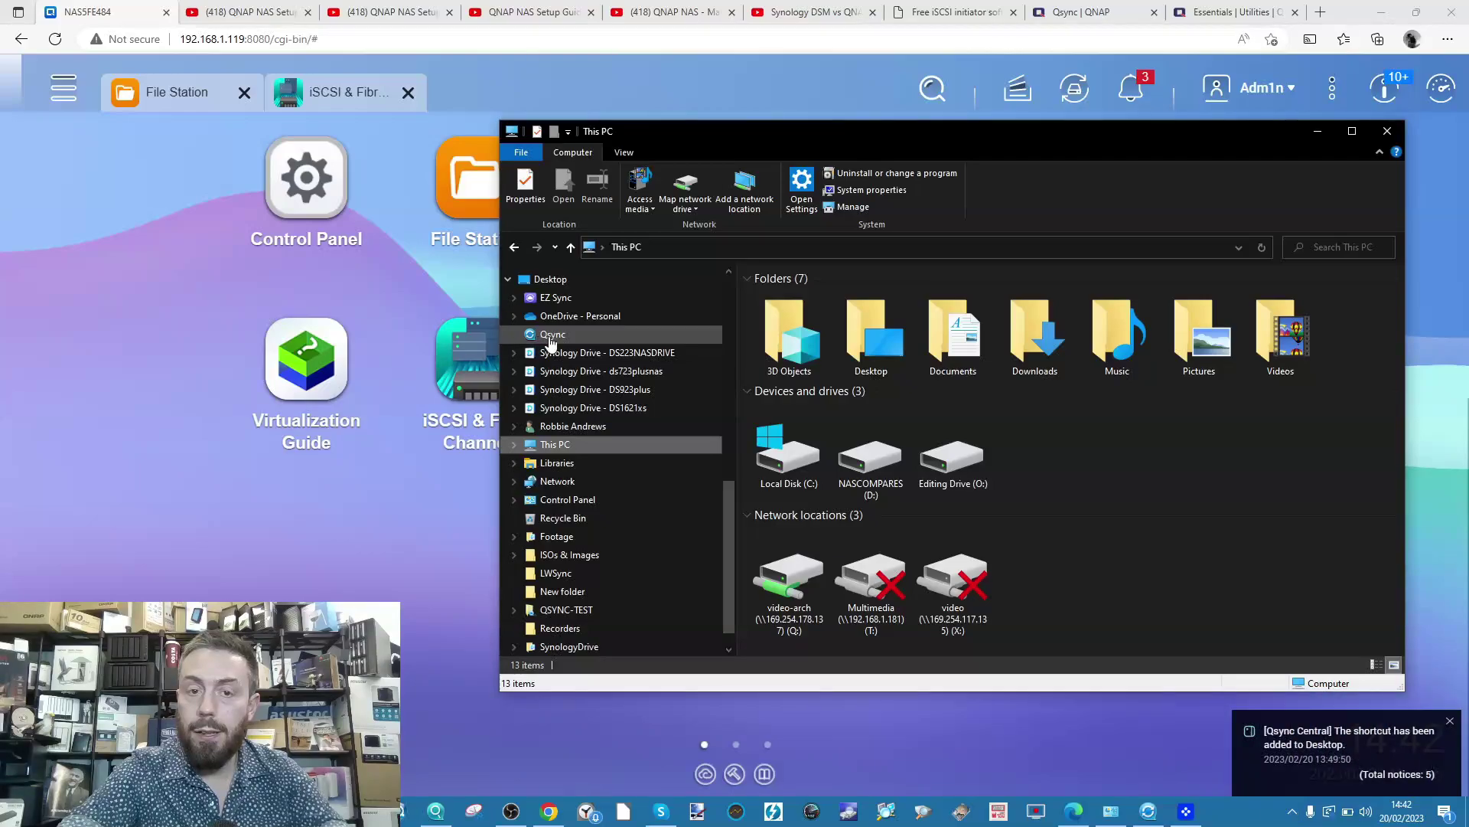
{"action": "left_click", "coordinate": [549, 337]}
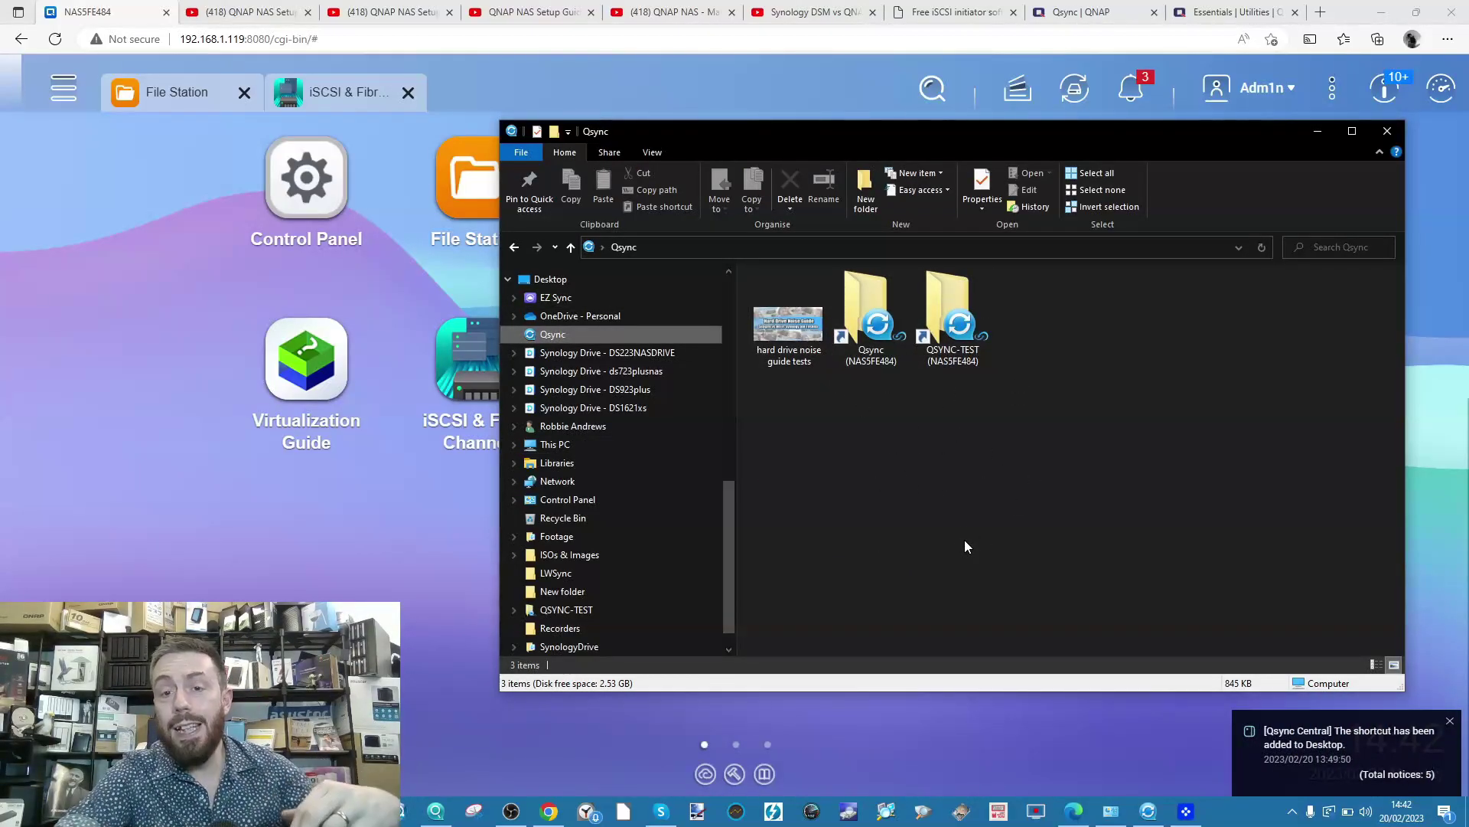
{"action": "double_click", "coordinate": [953, 320]}
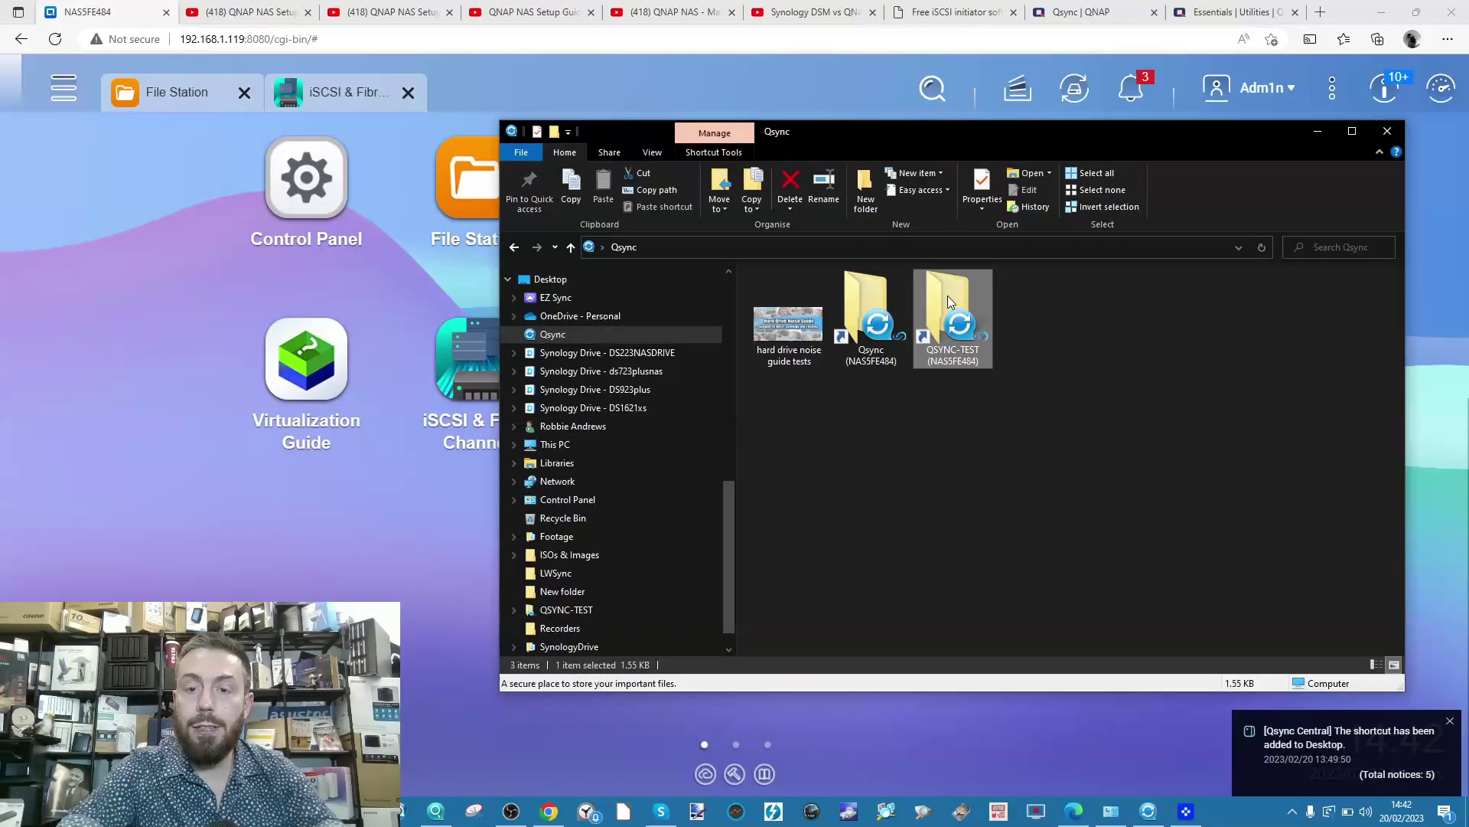
{"action": "left_click", "coordinate": [664, 251]}
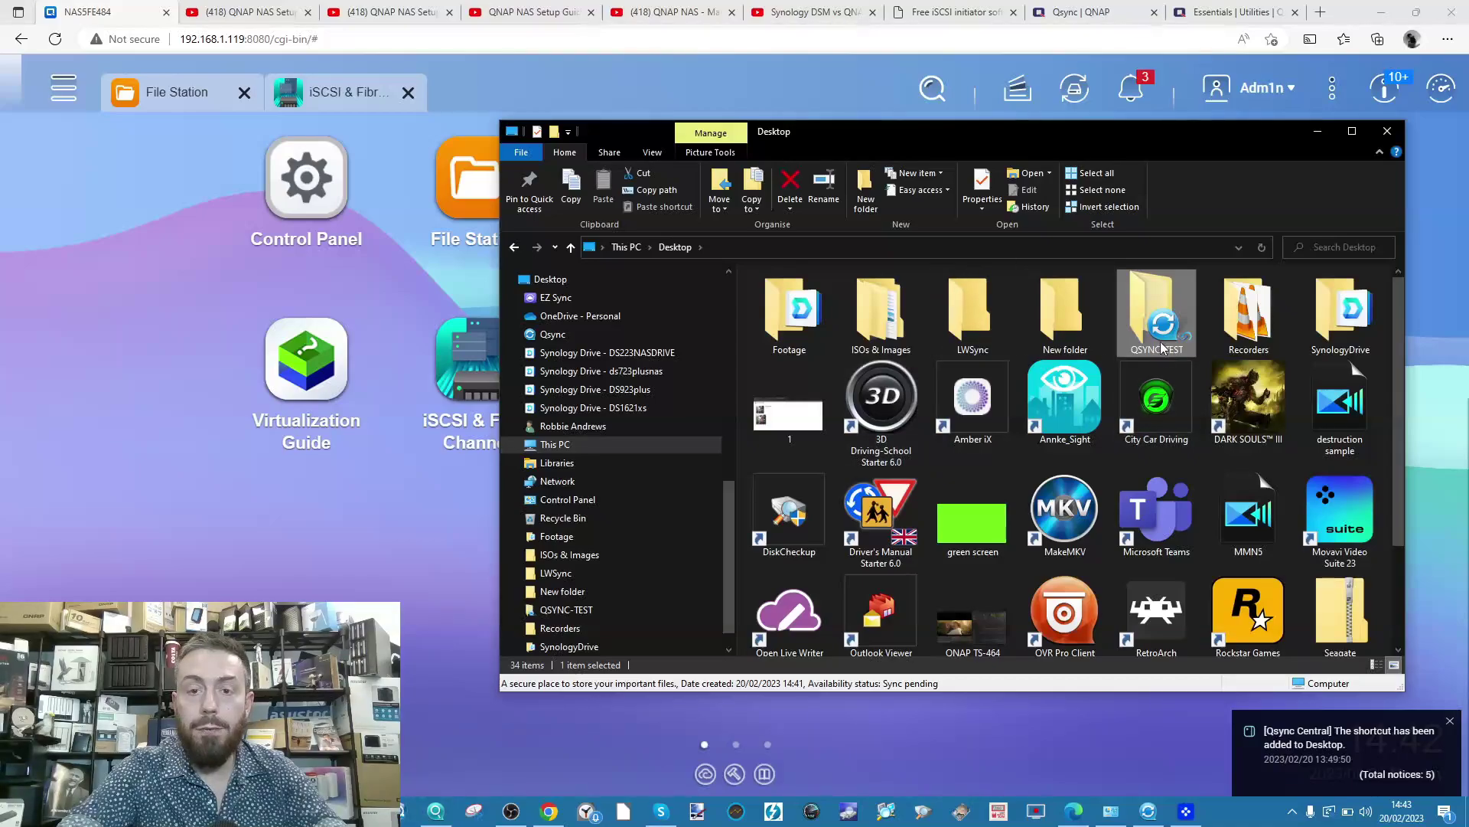
{"action": "left_click", "coordinate": [549, 334]}
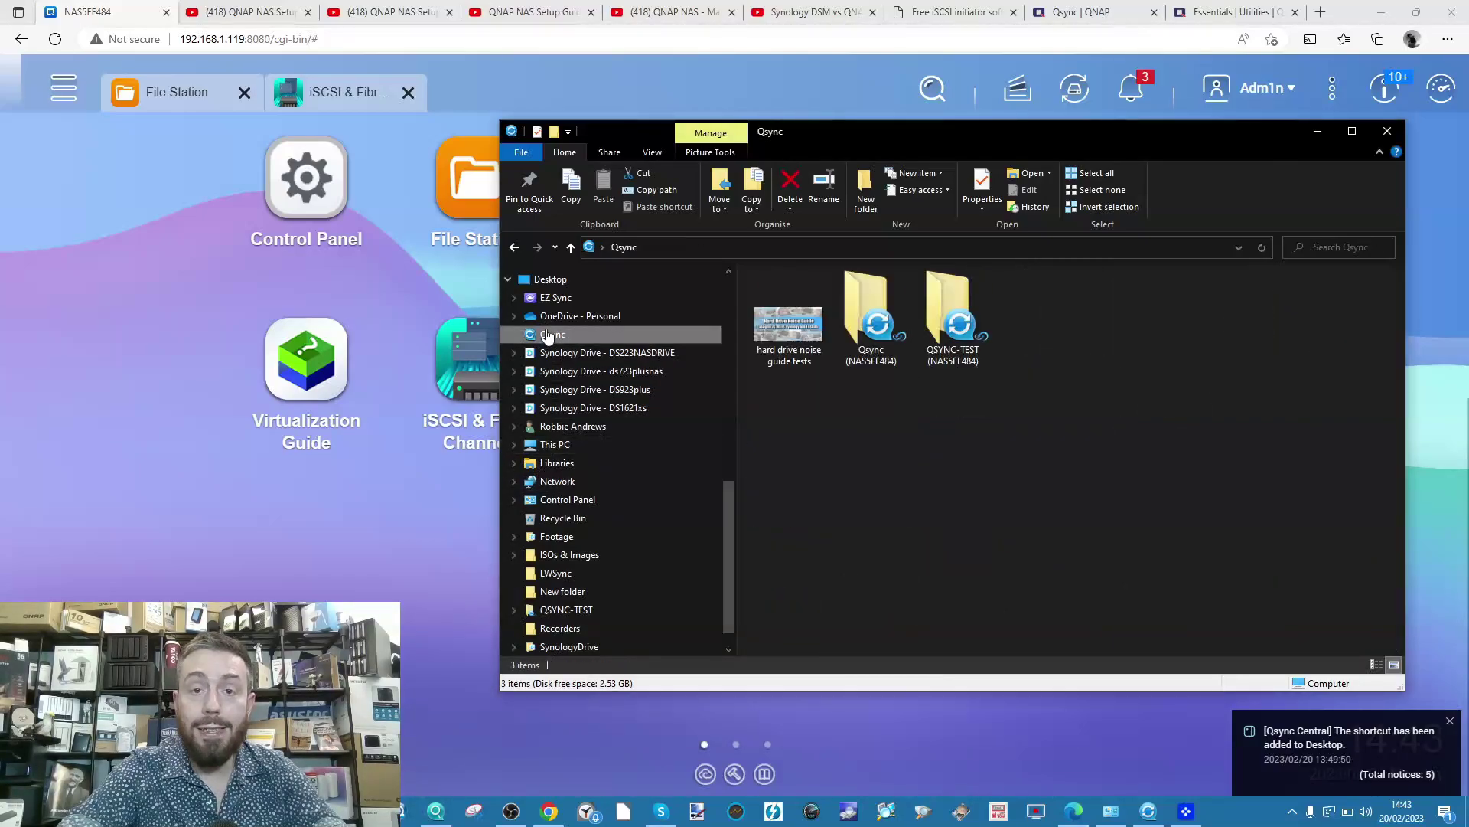
{"action": "left_click", "coordinate": [954, 438]}
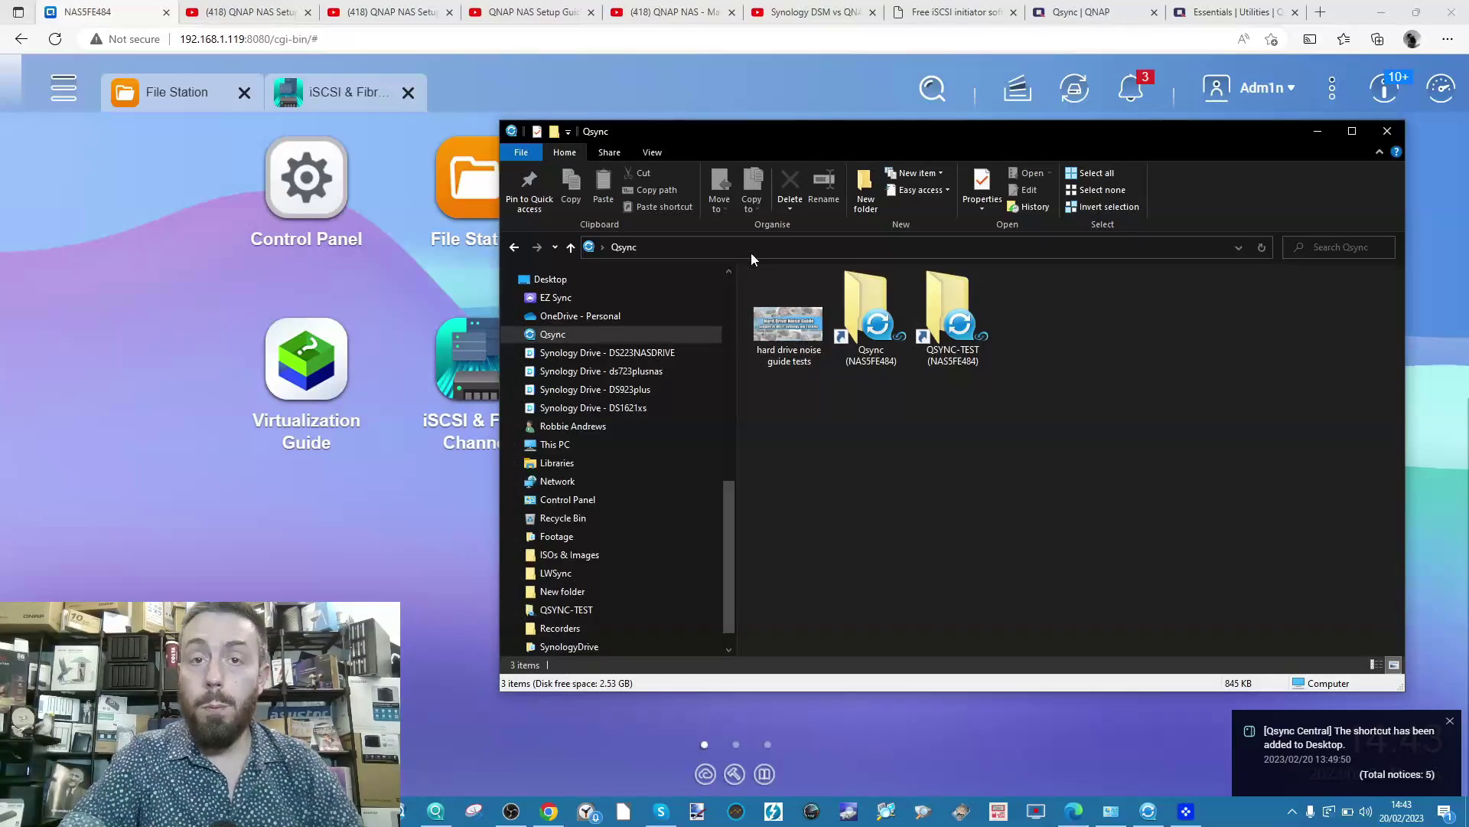
{"action": "scroll", "coordinate": [621, 465], "scroll_direction": "up", "scroll_amount": 2}
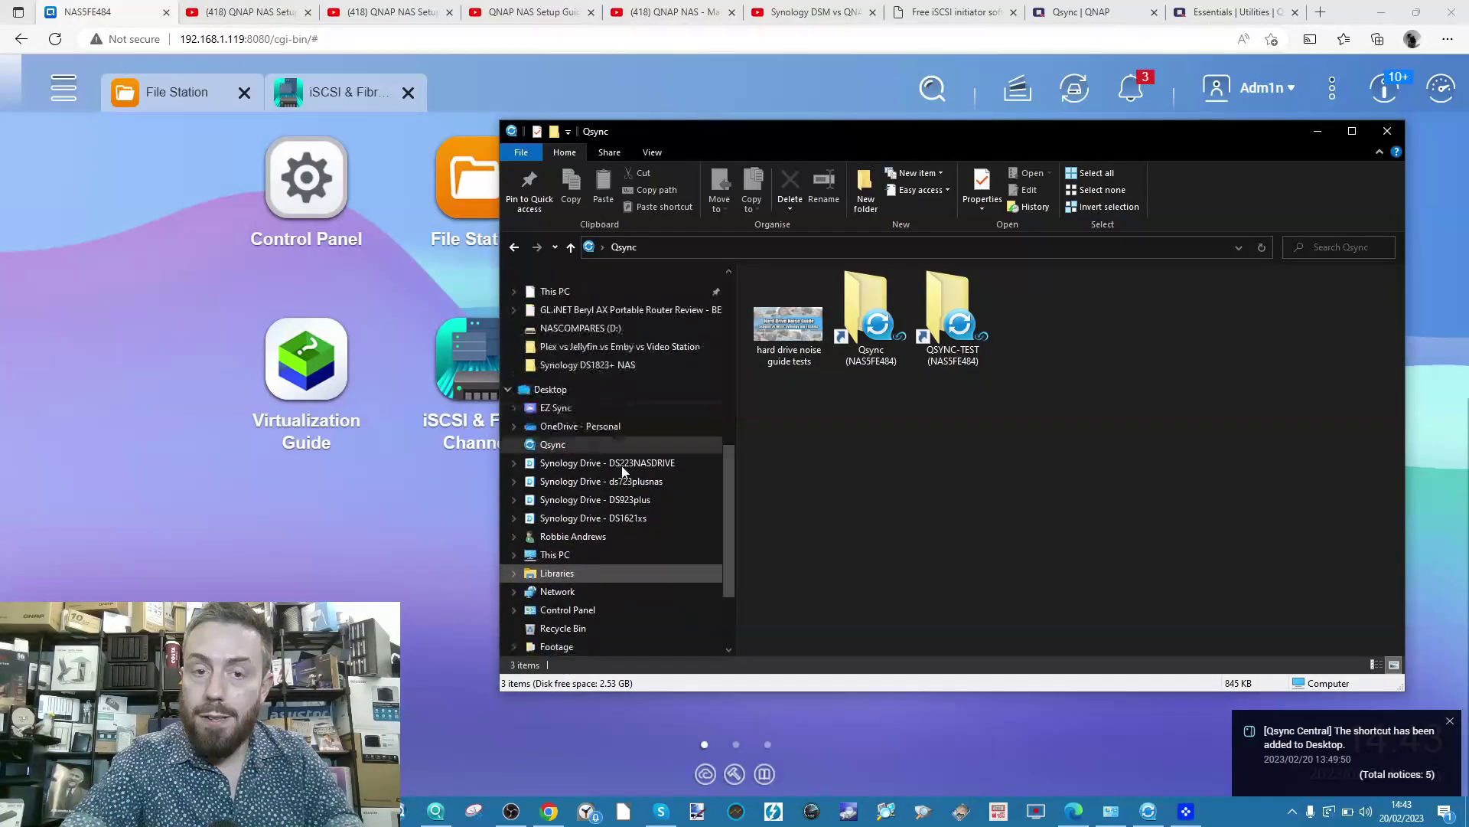
{"action": "scroll", "coordinate": [622, 467], "scroll_direction": "up", "scroll_amount": 1}
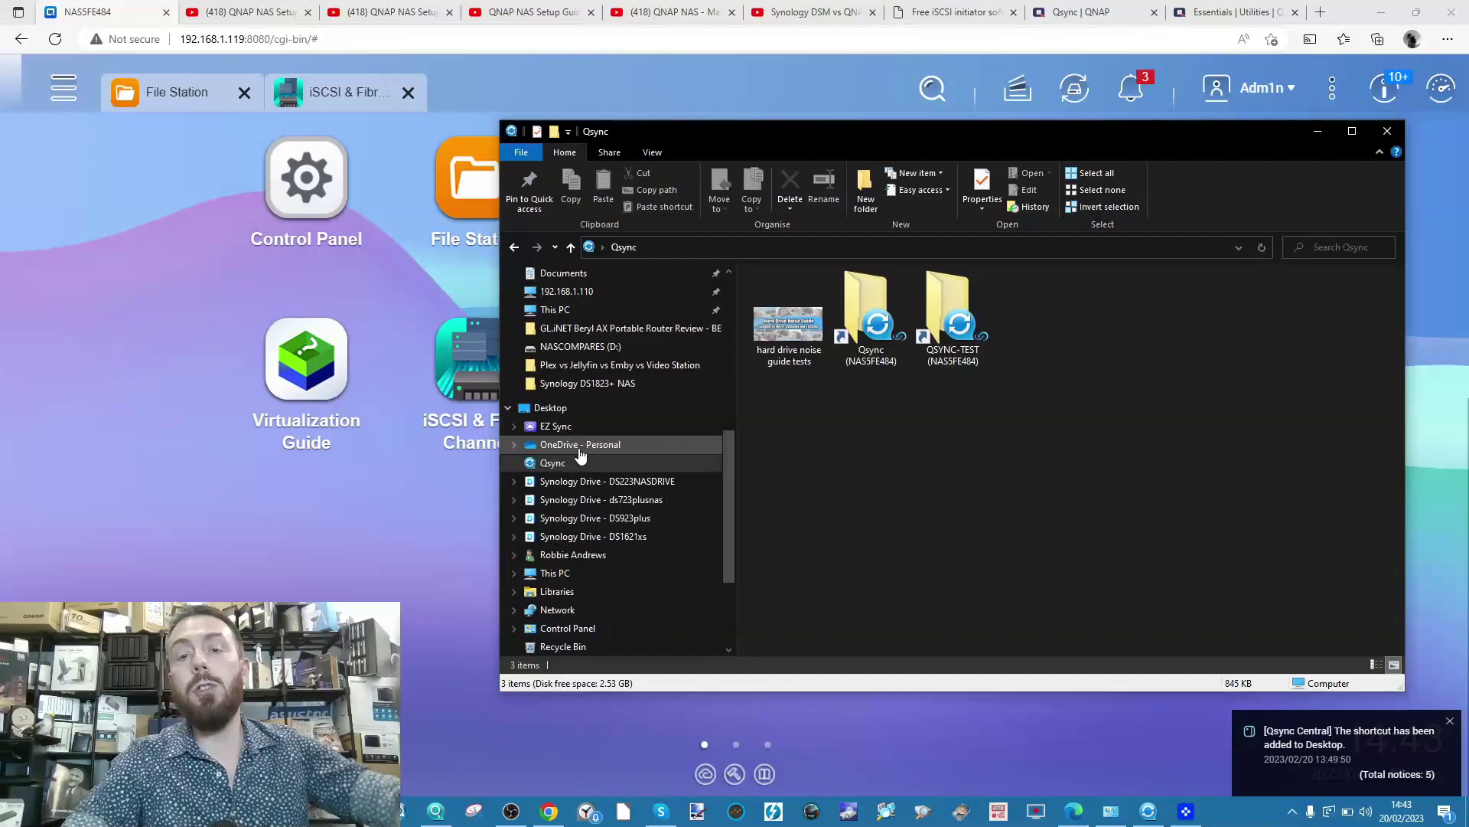
Step: Open QSYNC-TEST and confirm image (16) shows 0 bytes size on disk in Properties
{"action": "double_click", "coordinate": [964, 331]}
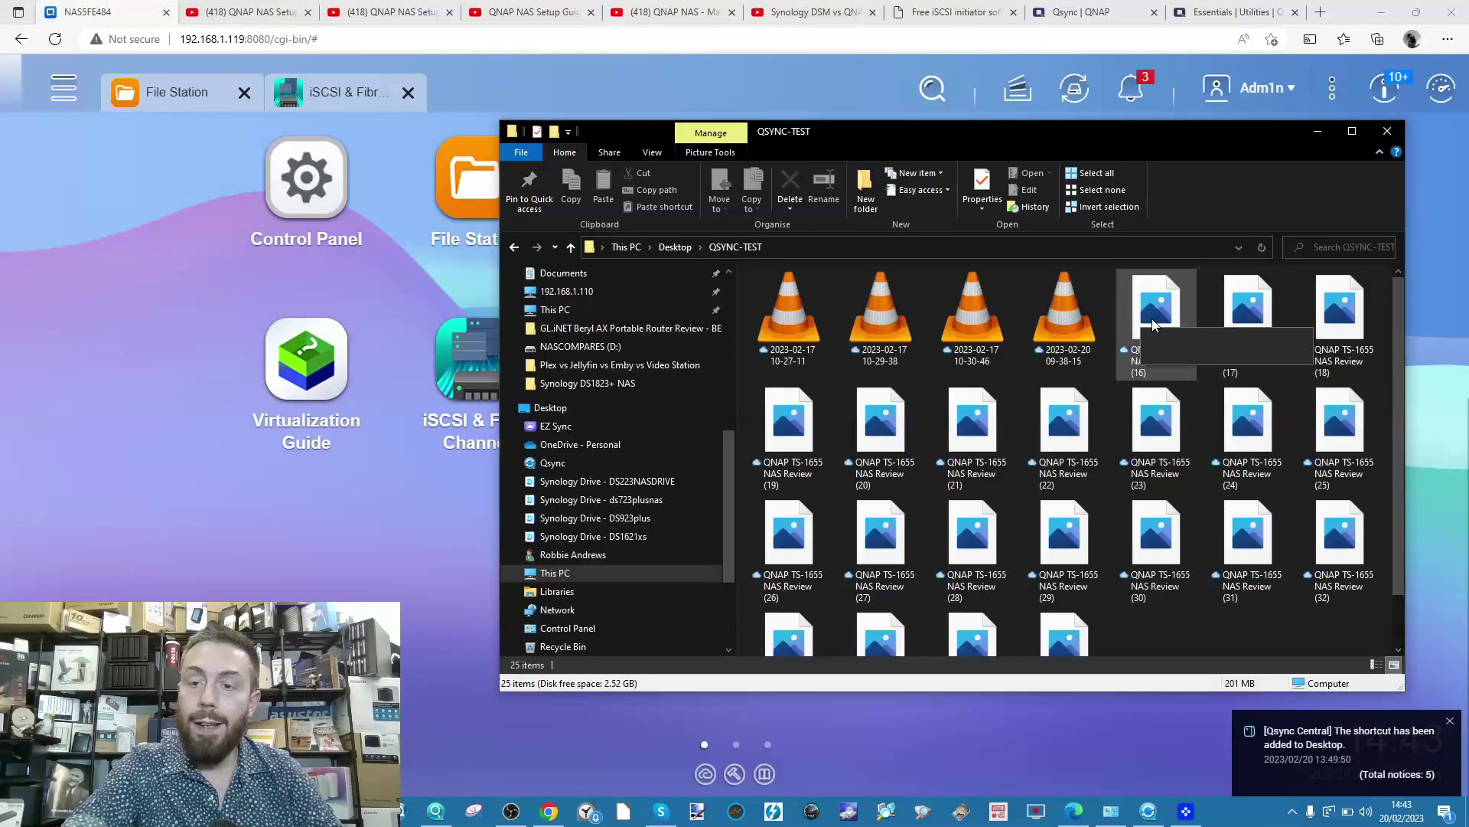
{"action": "left_click", "coordinate": [1148, 340]}
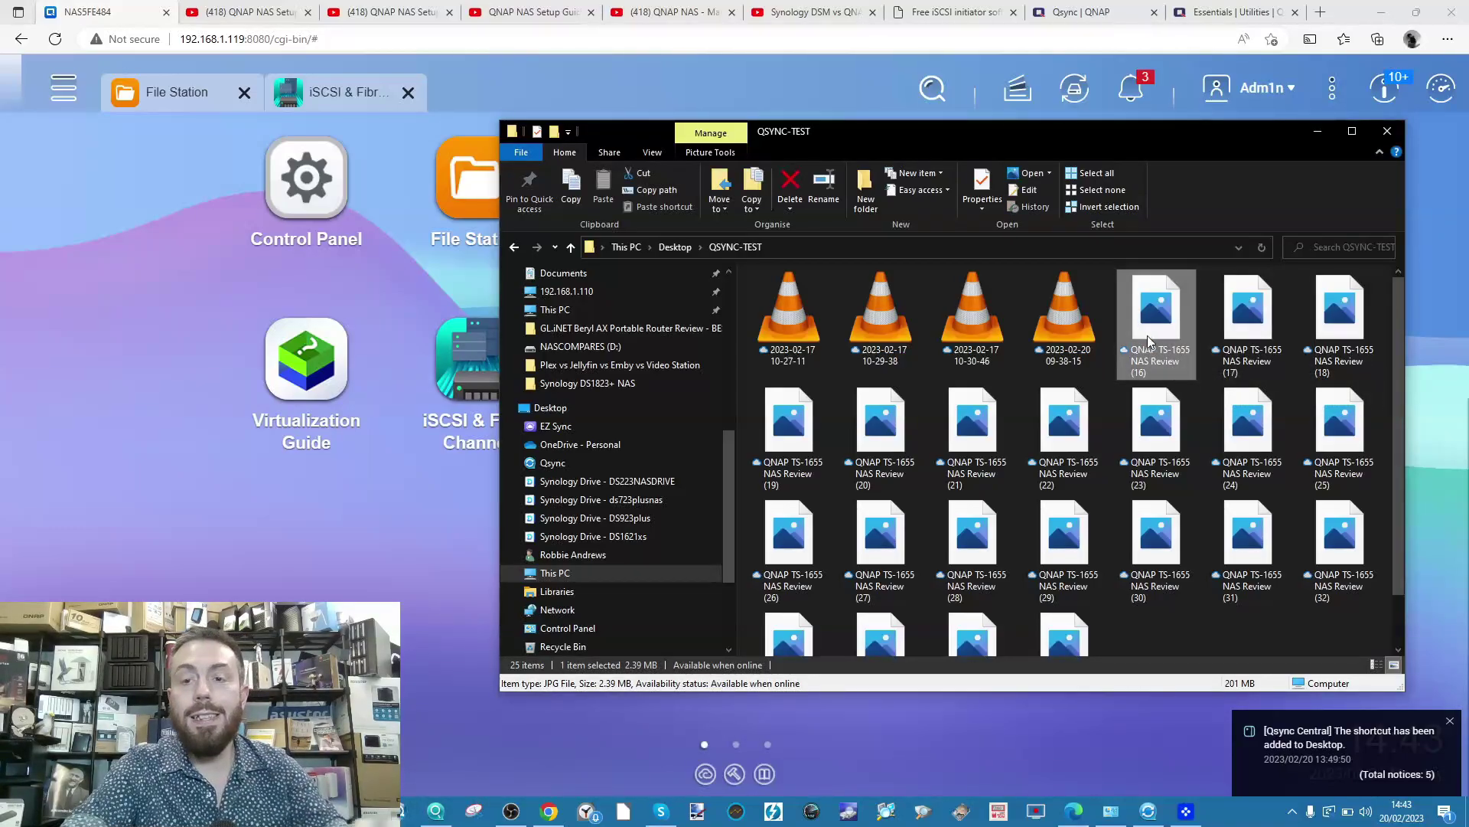
{"action": "right_click", "coordinate": [1148, 341]}
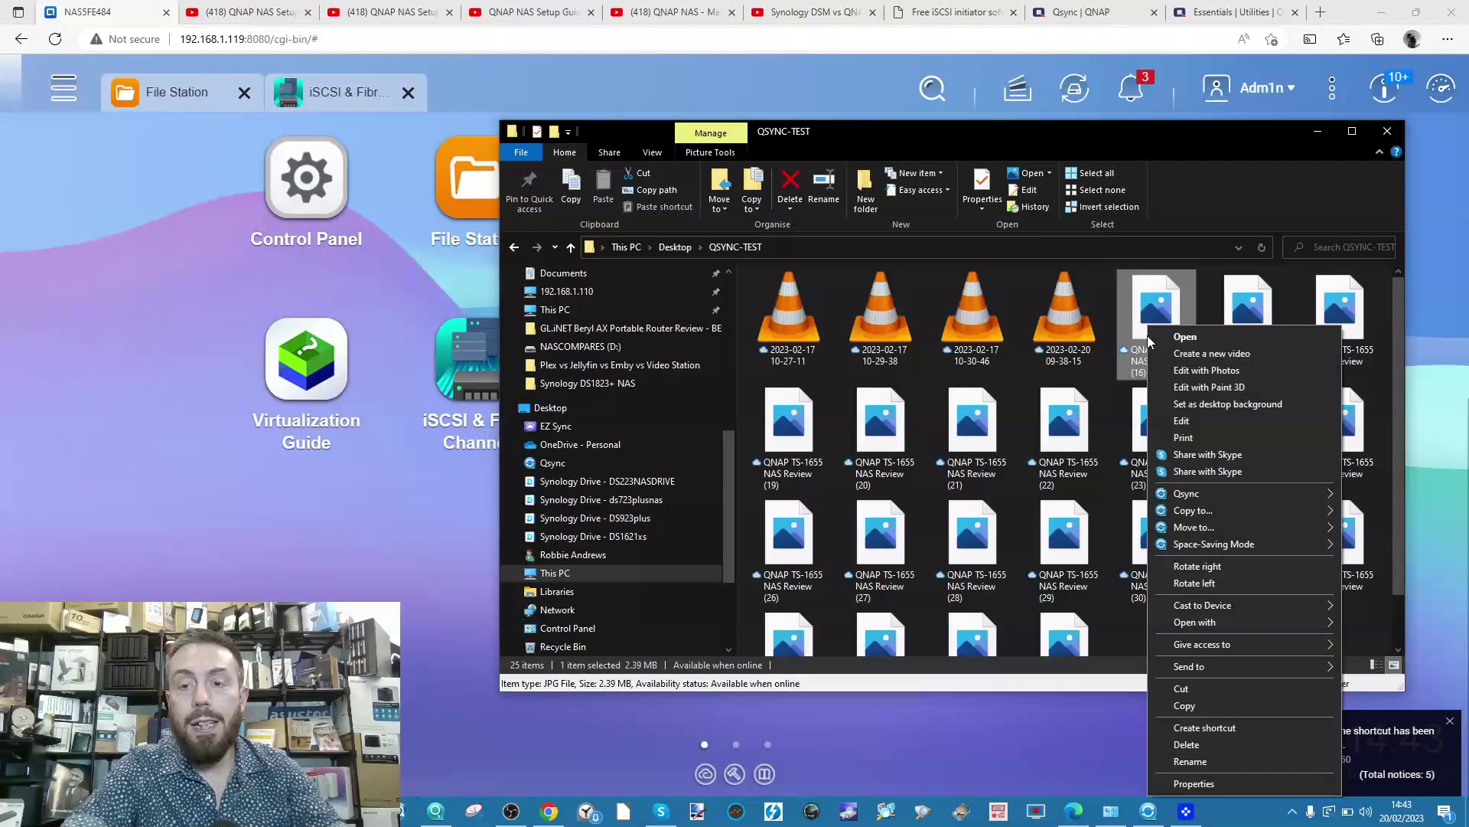
{"action": "left_click", "coordinate": [1200, 783]}
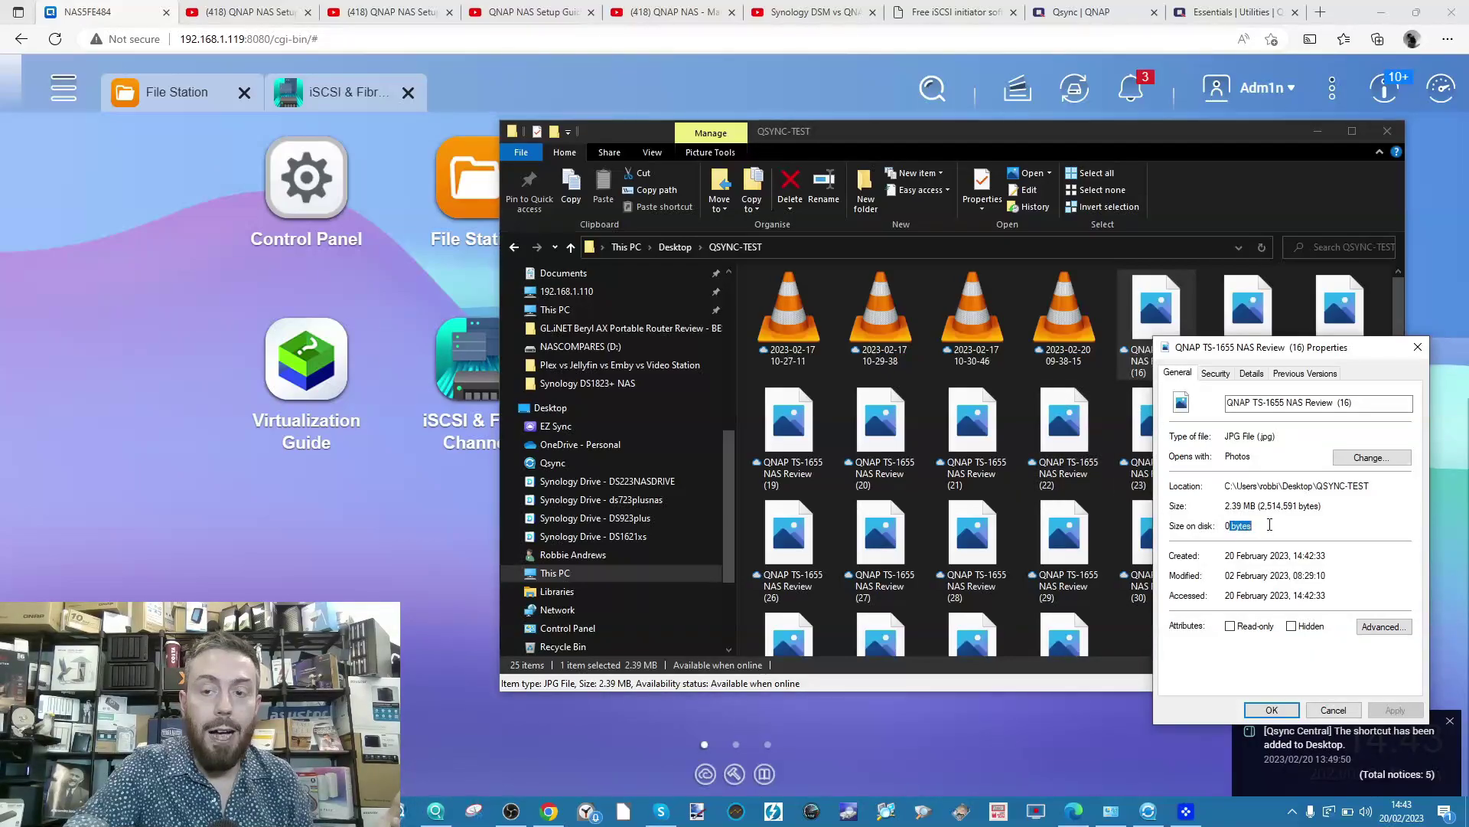
{"action": "left_click_drag", "start_coordinate": [1230, 525], "coordinate": [1289, 525]}
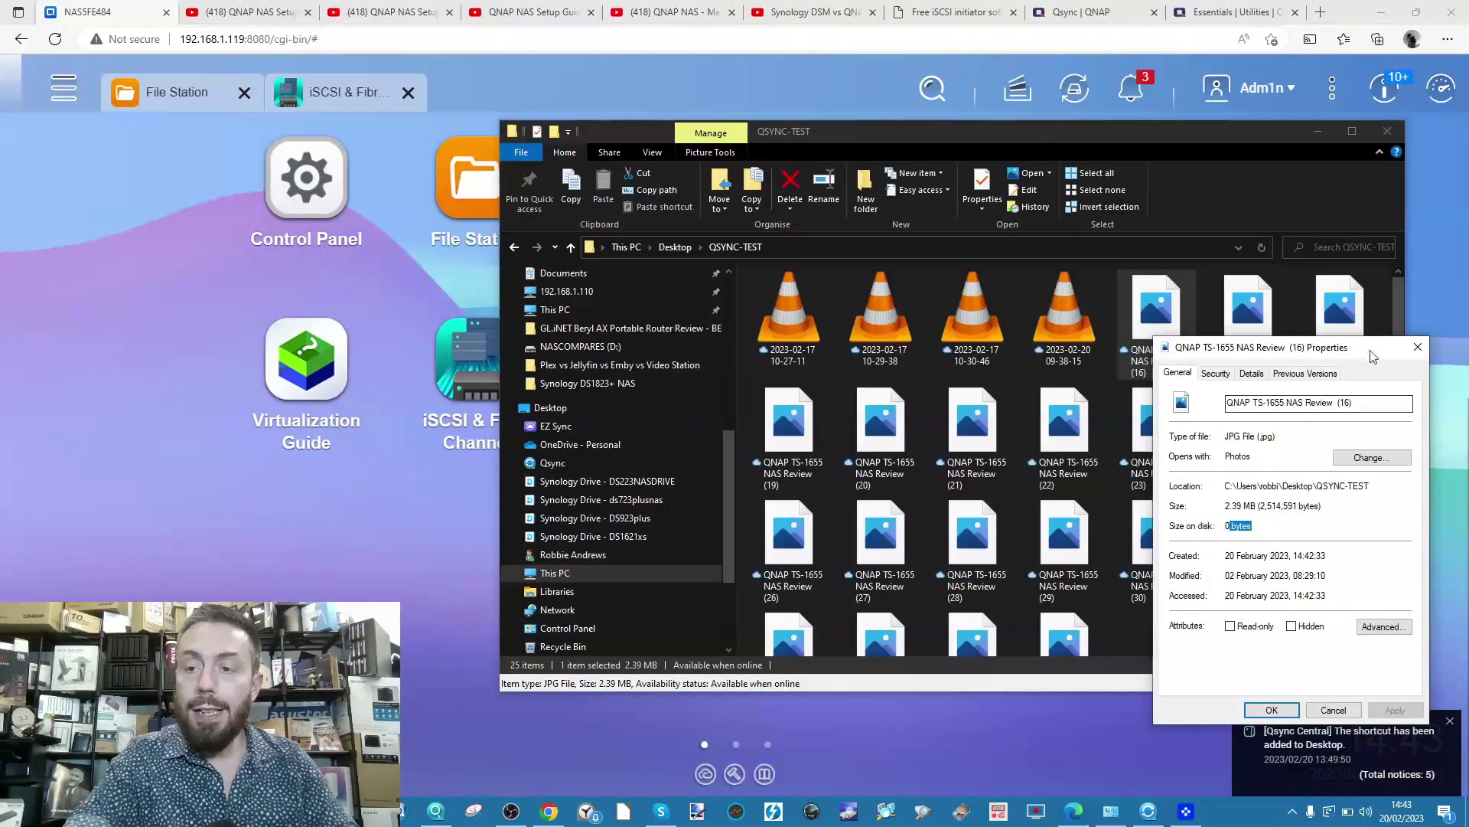
{"action": "left_click", "coordinate": [1420, 348]}
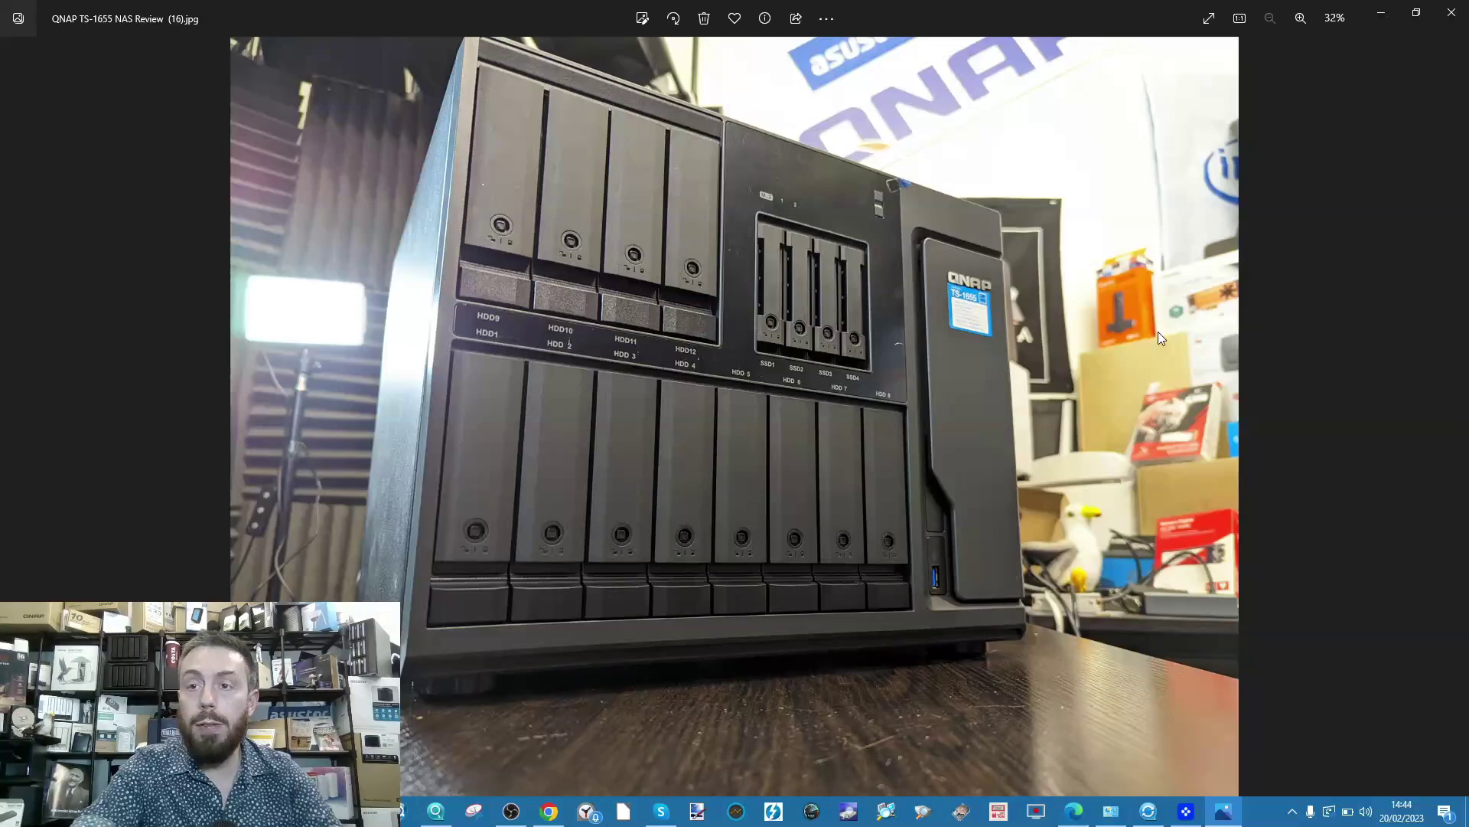
Step: Close Photos and recheck image (16)'s properties now that it has downloaded
{"action": "left_click", "coordinate": [1451, 13]}
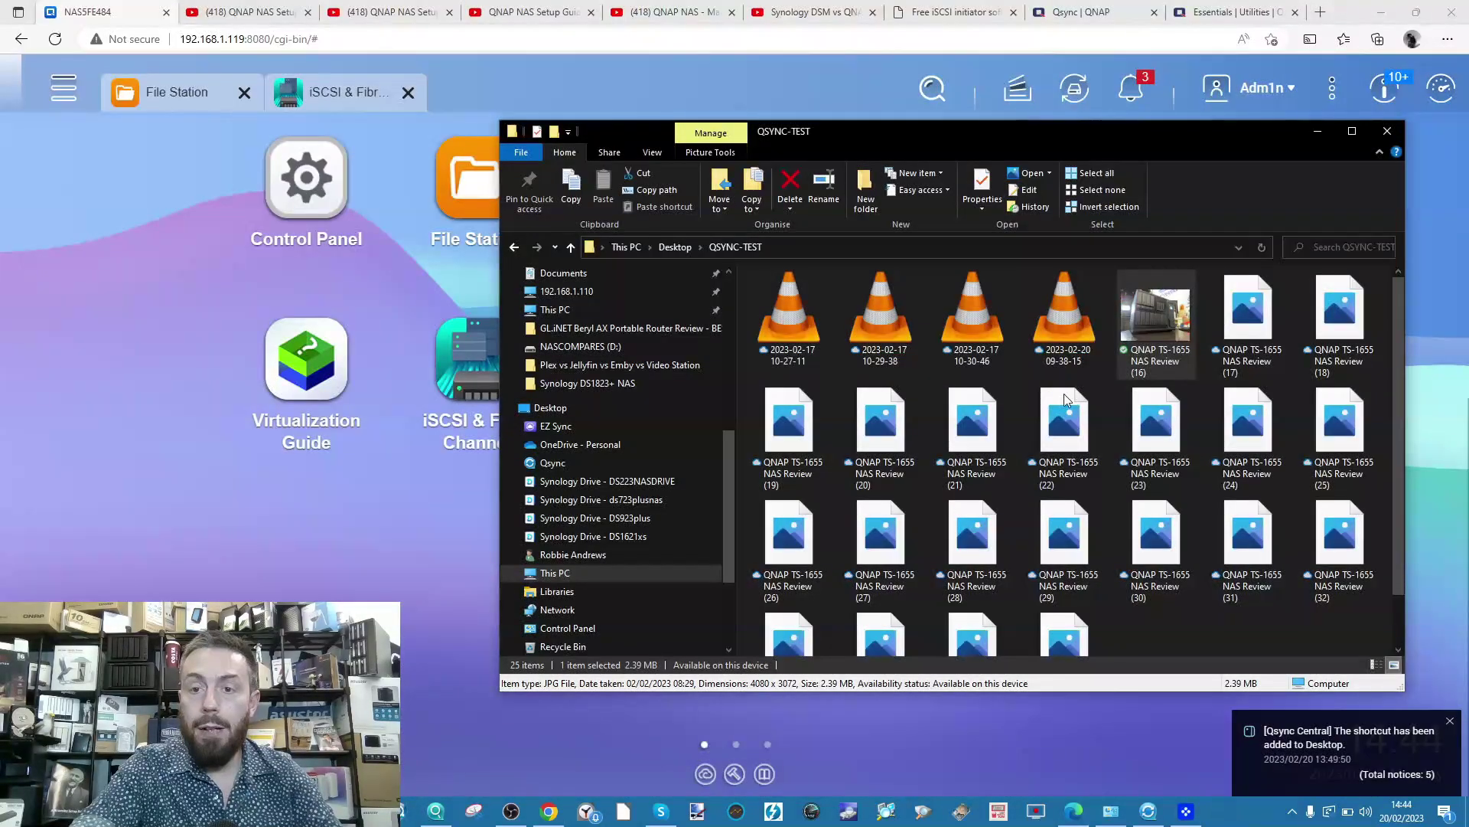
{"action": "mouse_move", "coordinate": [1125, 355]}
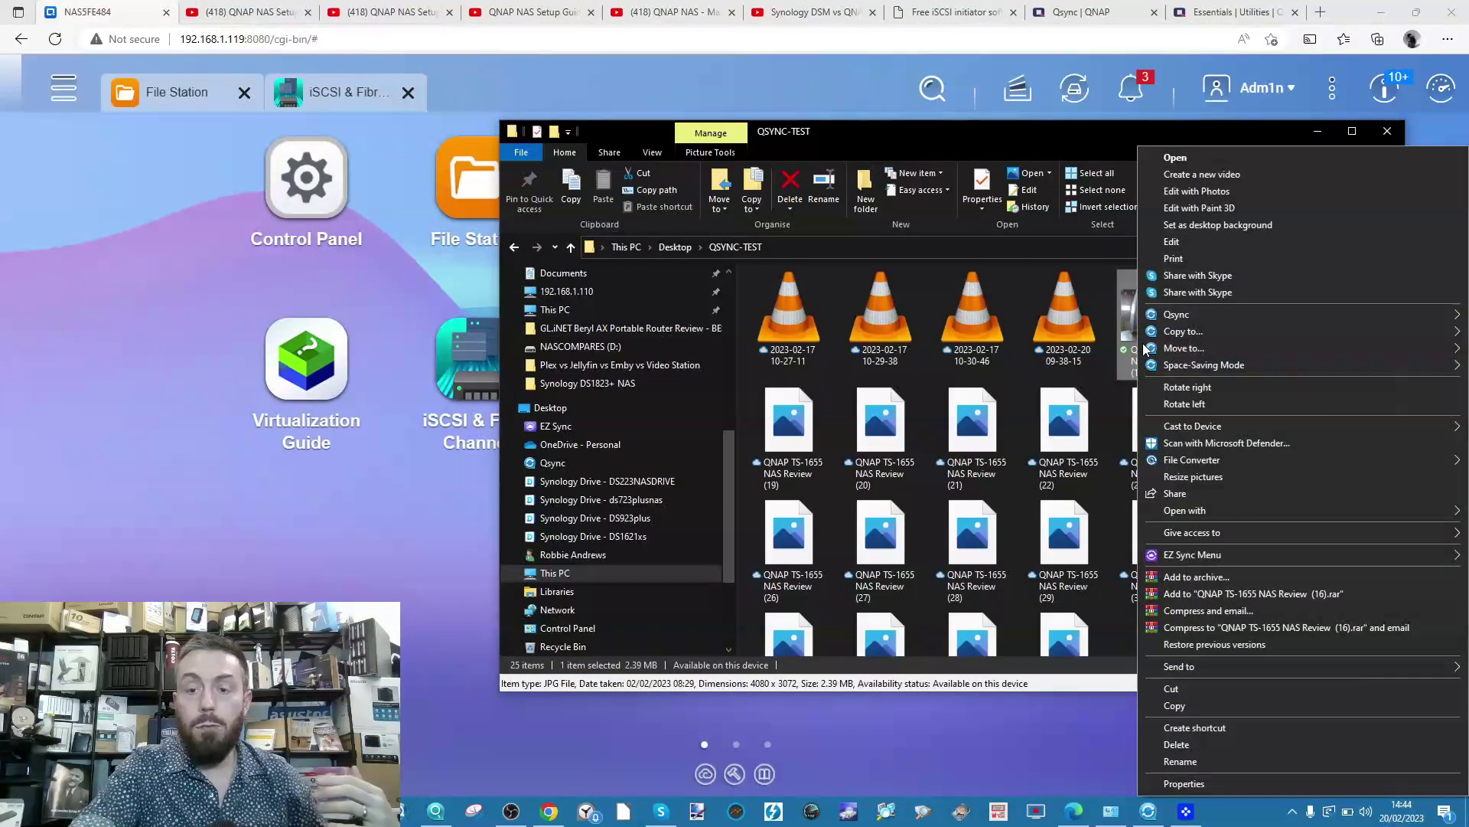
{"action": "right_click", "coordinate": [1144, 348]}
{"action": "left_click", "coordinate": [1184, 783]}
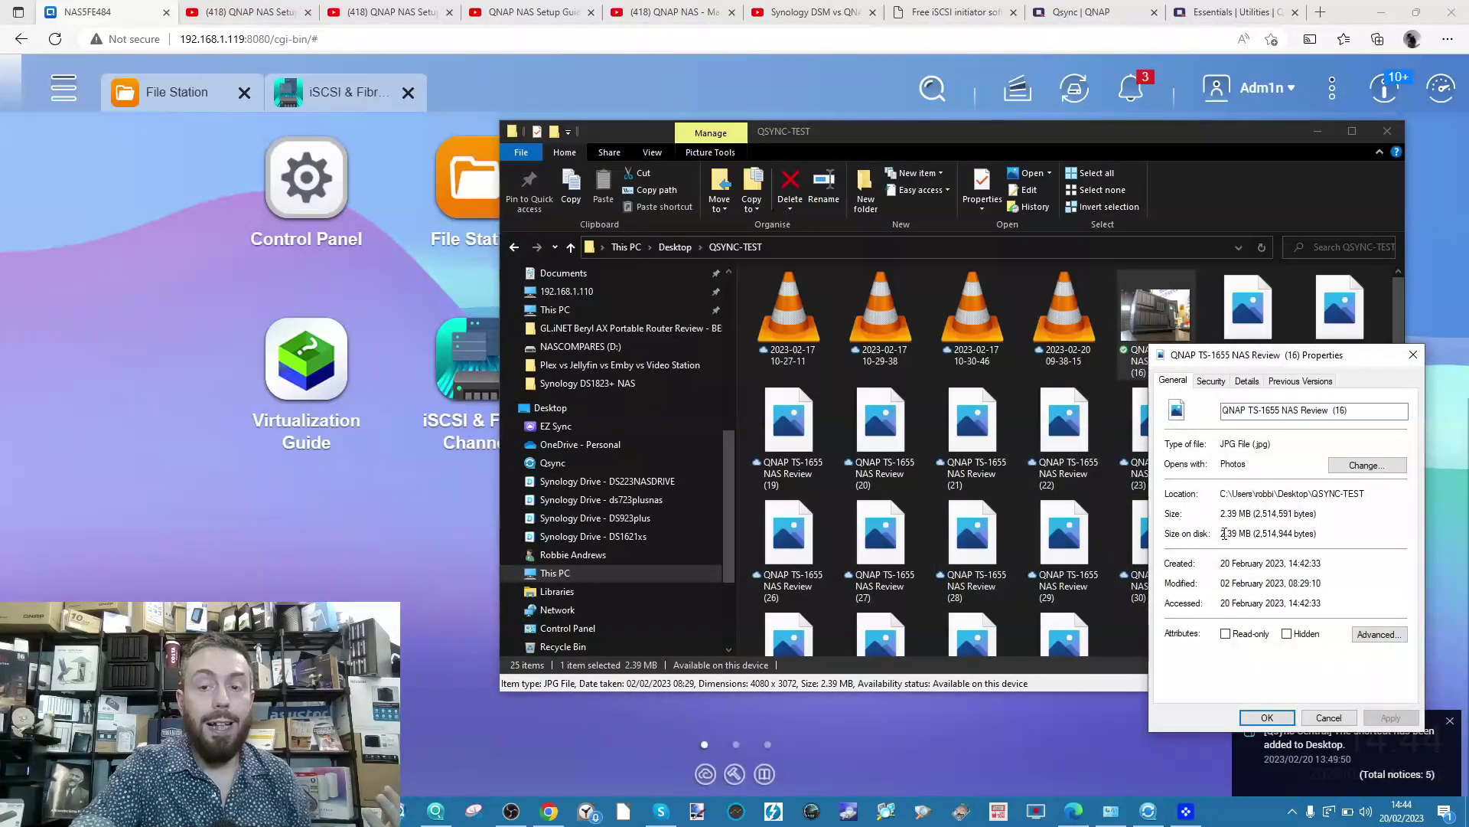
{"action": "left_click", "coordinate": [1414, 355]}
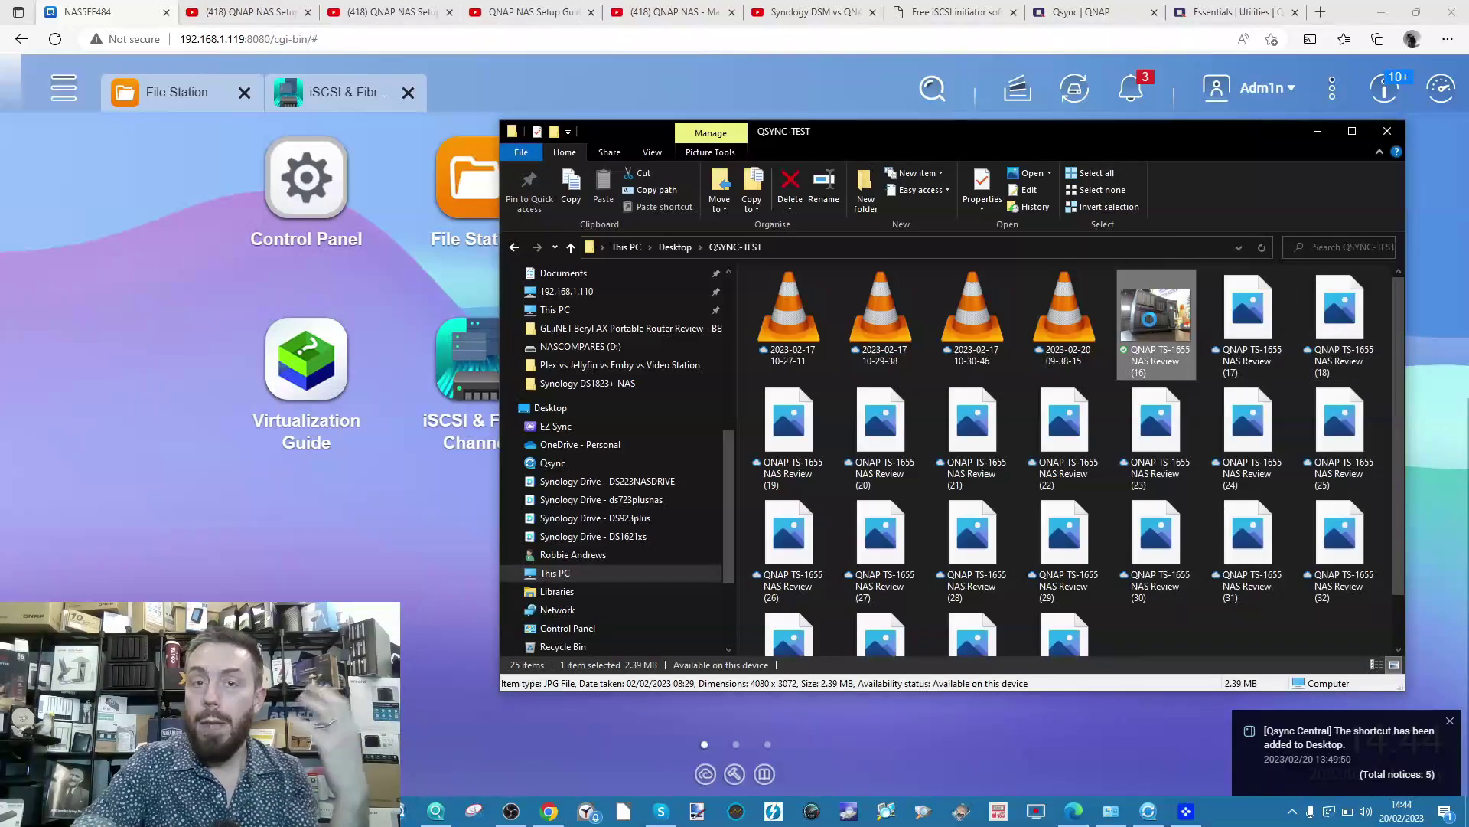
Step: Set image (16) to Always keep on this device, then select all 25 files
{"action": "right_click", "coordinate": [1152, 326]}
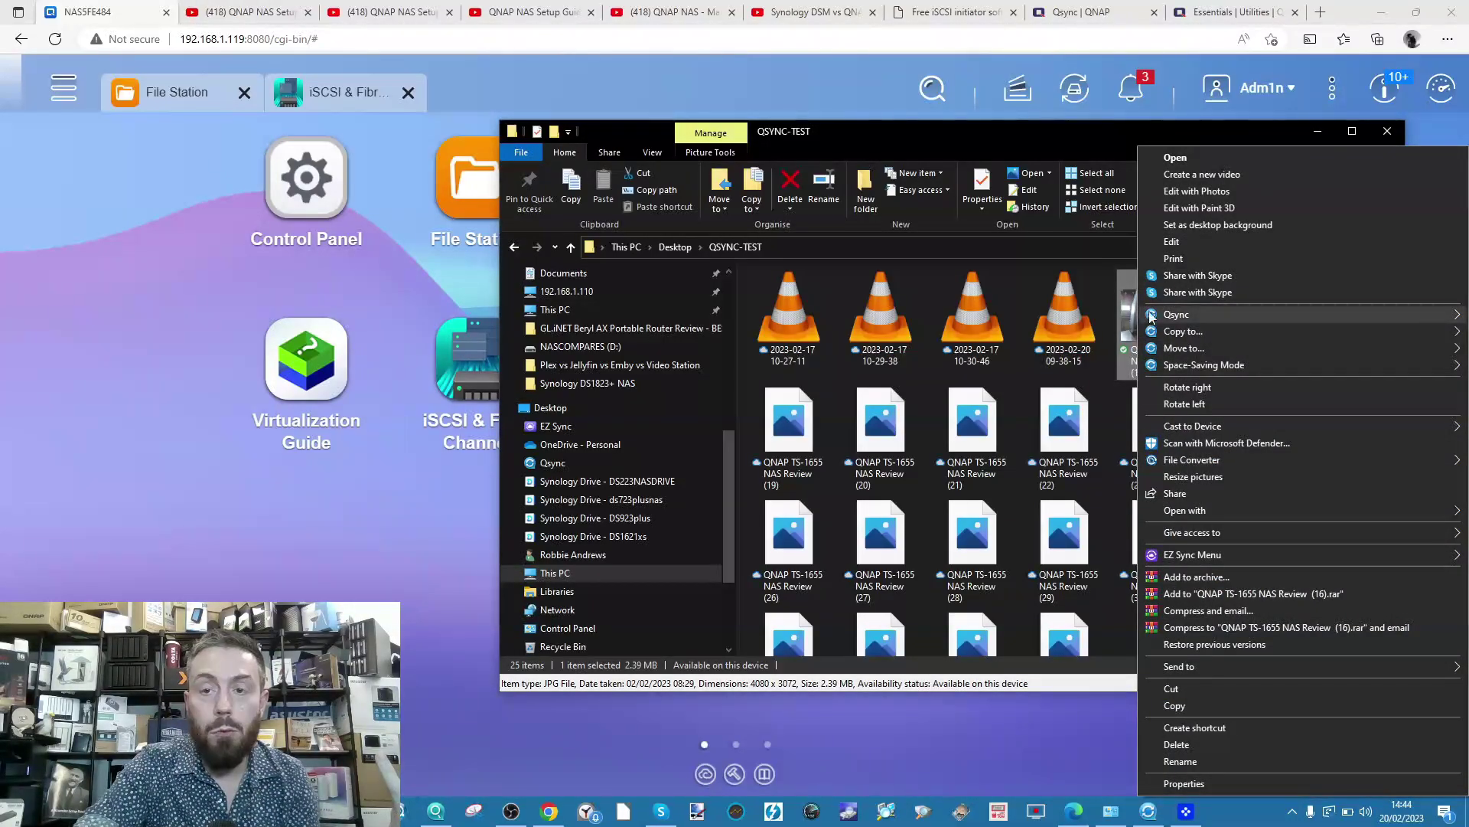
{"action": "mouse_move", "coordinate": [1169, 320]}
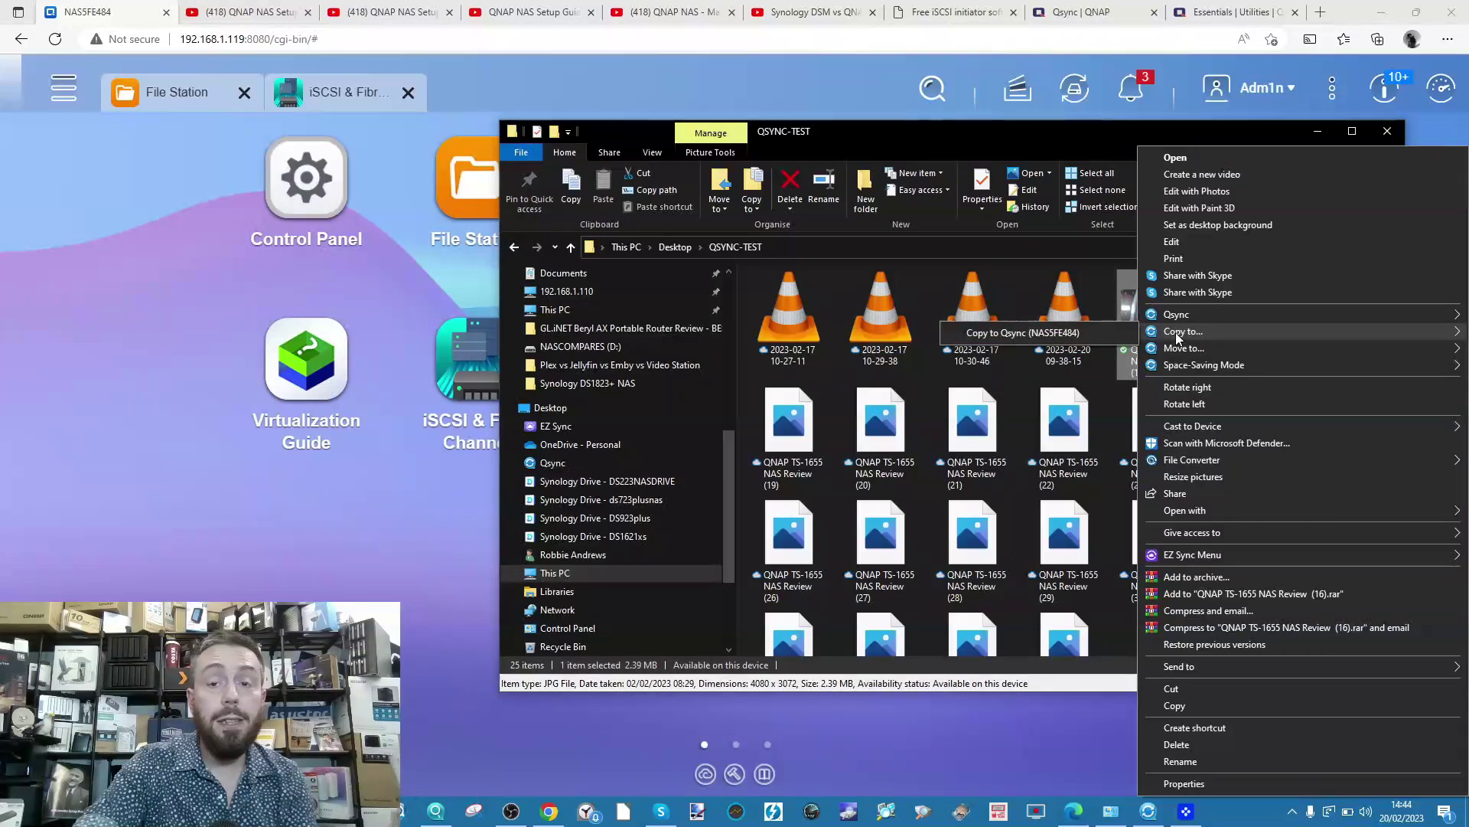
{"action": "mouse_move", "coordinate": [1182, 368]}
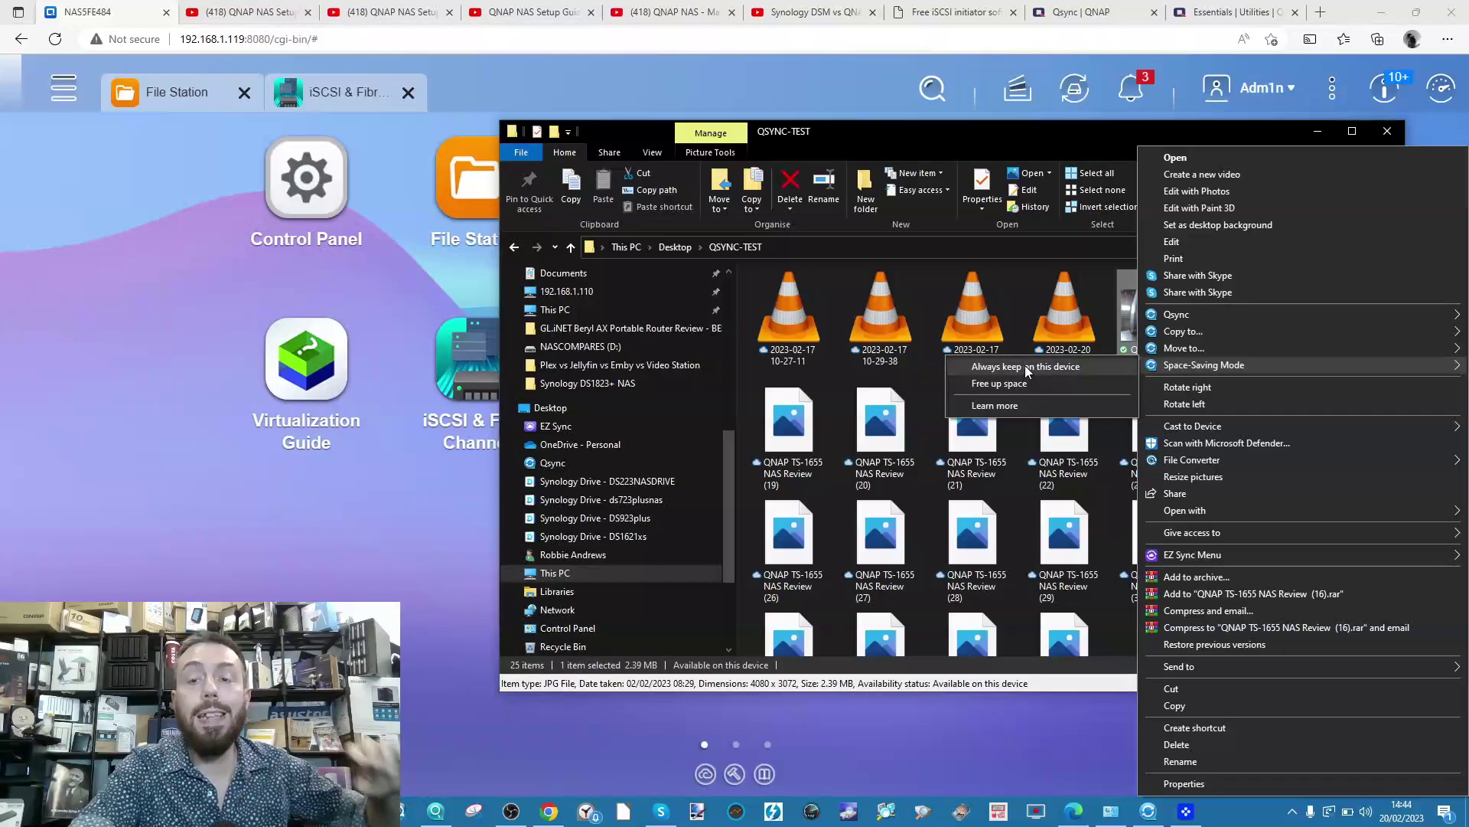
{"action": "left_click", "coordinate": [1026, 367]}
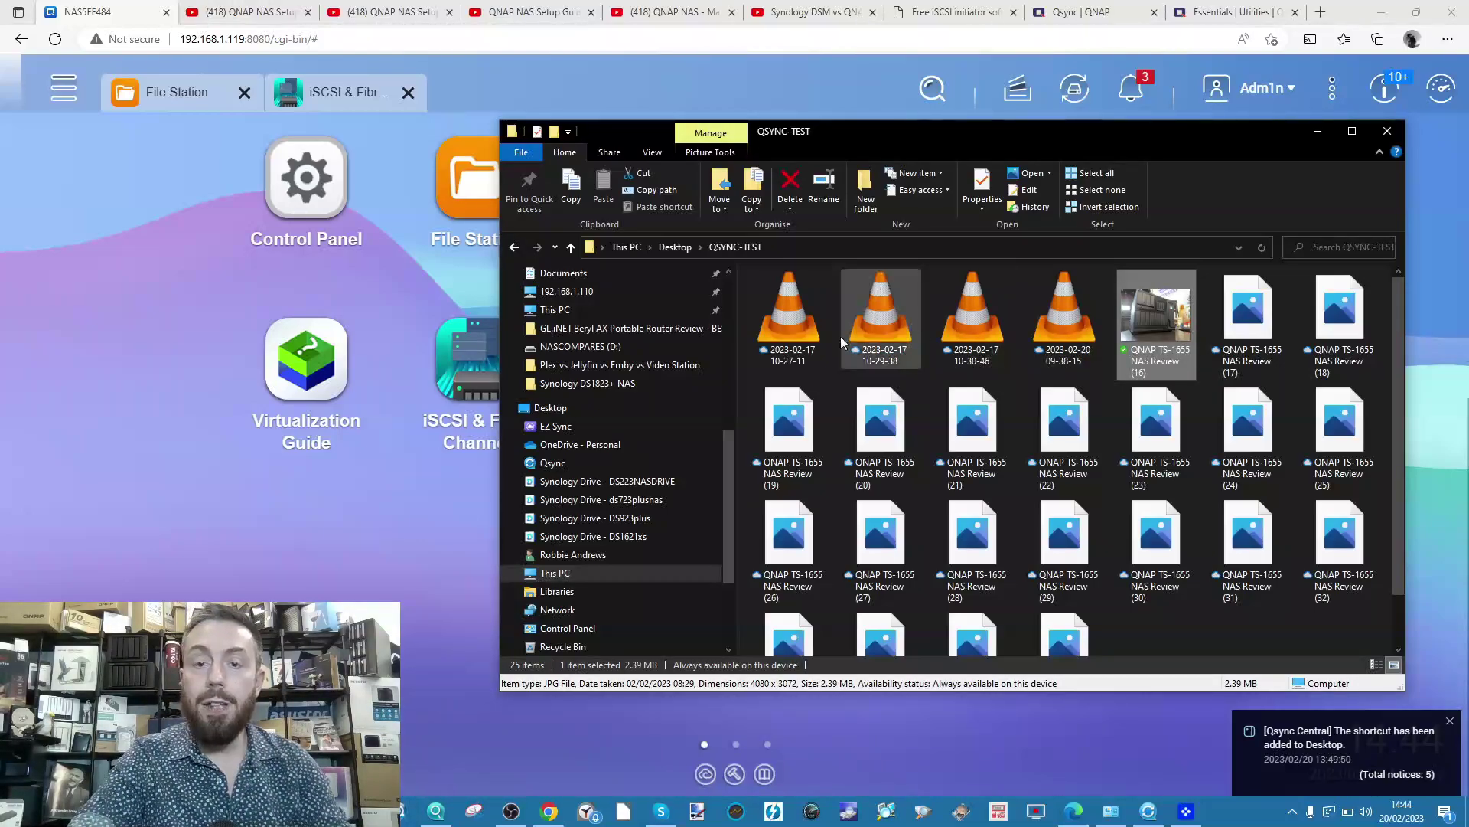
{"action": "left_click_drag", "start_coordinate": [742, 298], "coordinate": [1344, 636]}
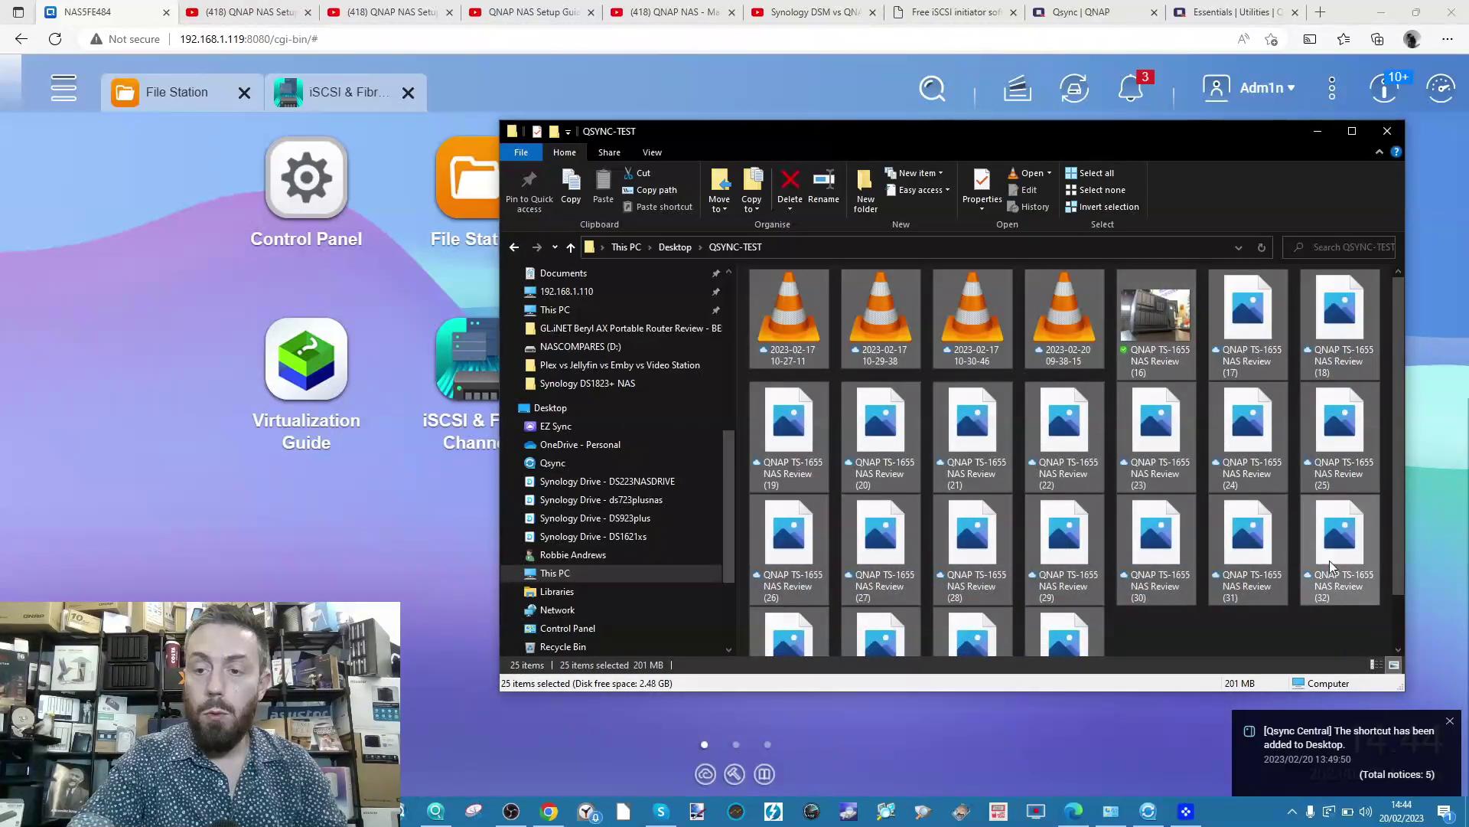
{"action": "right_click", "coordinate": [1330, 561]}
{"action": "left_click", "coordinate": [1321, 547]}
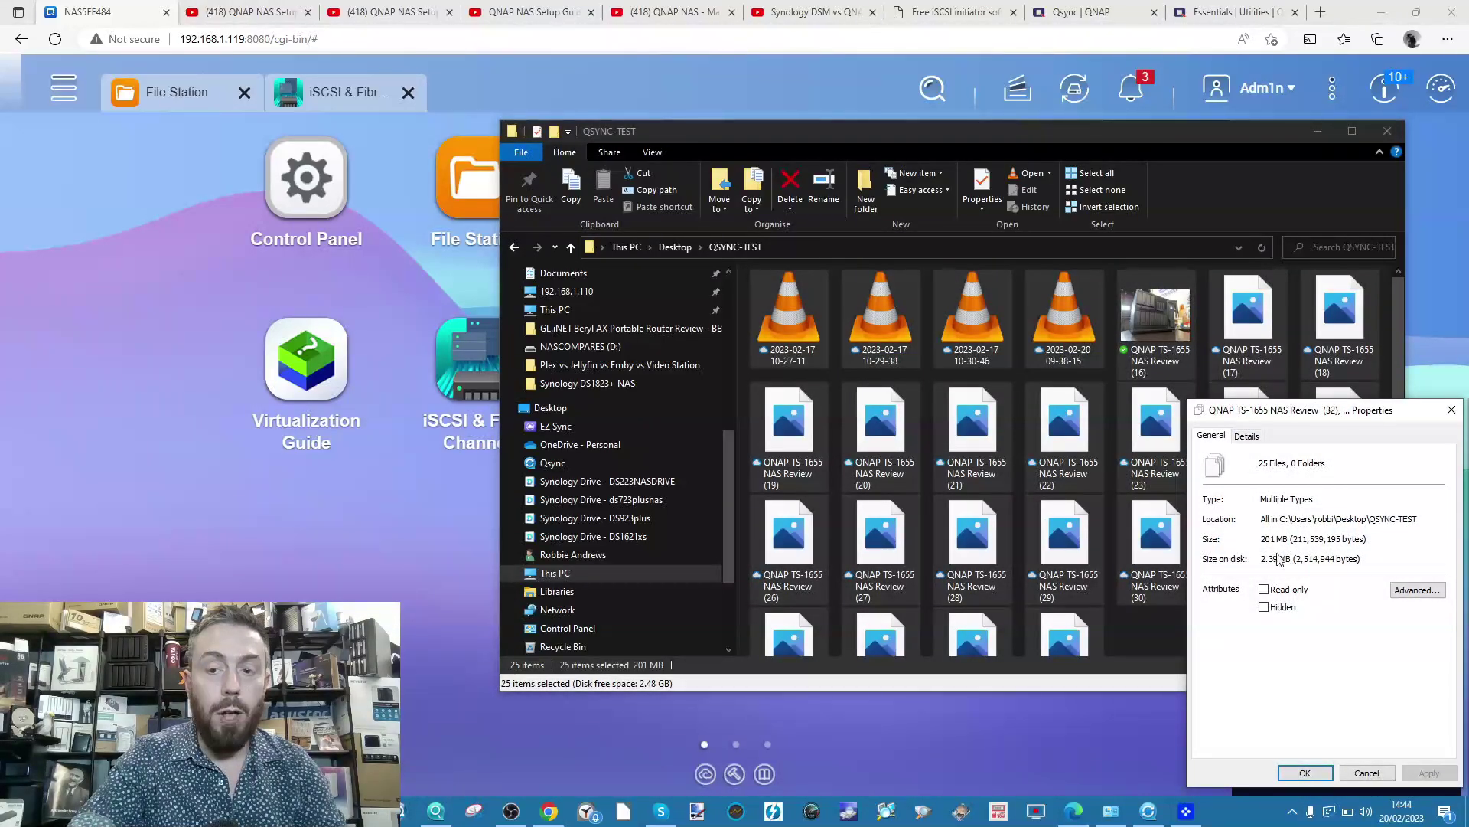
{"action": "left_click", "coordinate": [1451, 409]}
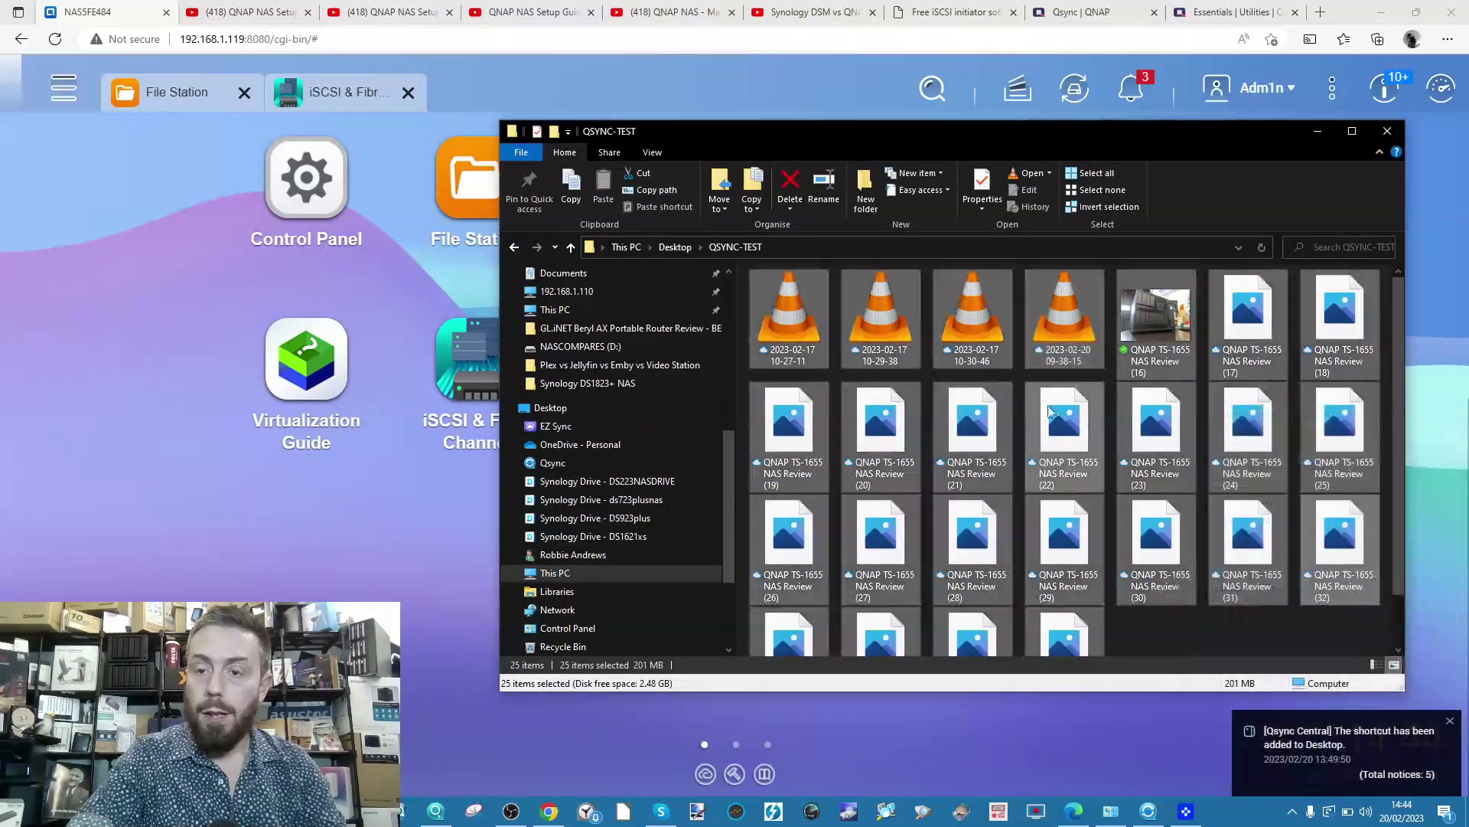
{"action": "left_click", "coordinate": [1130, 315]}
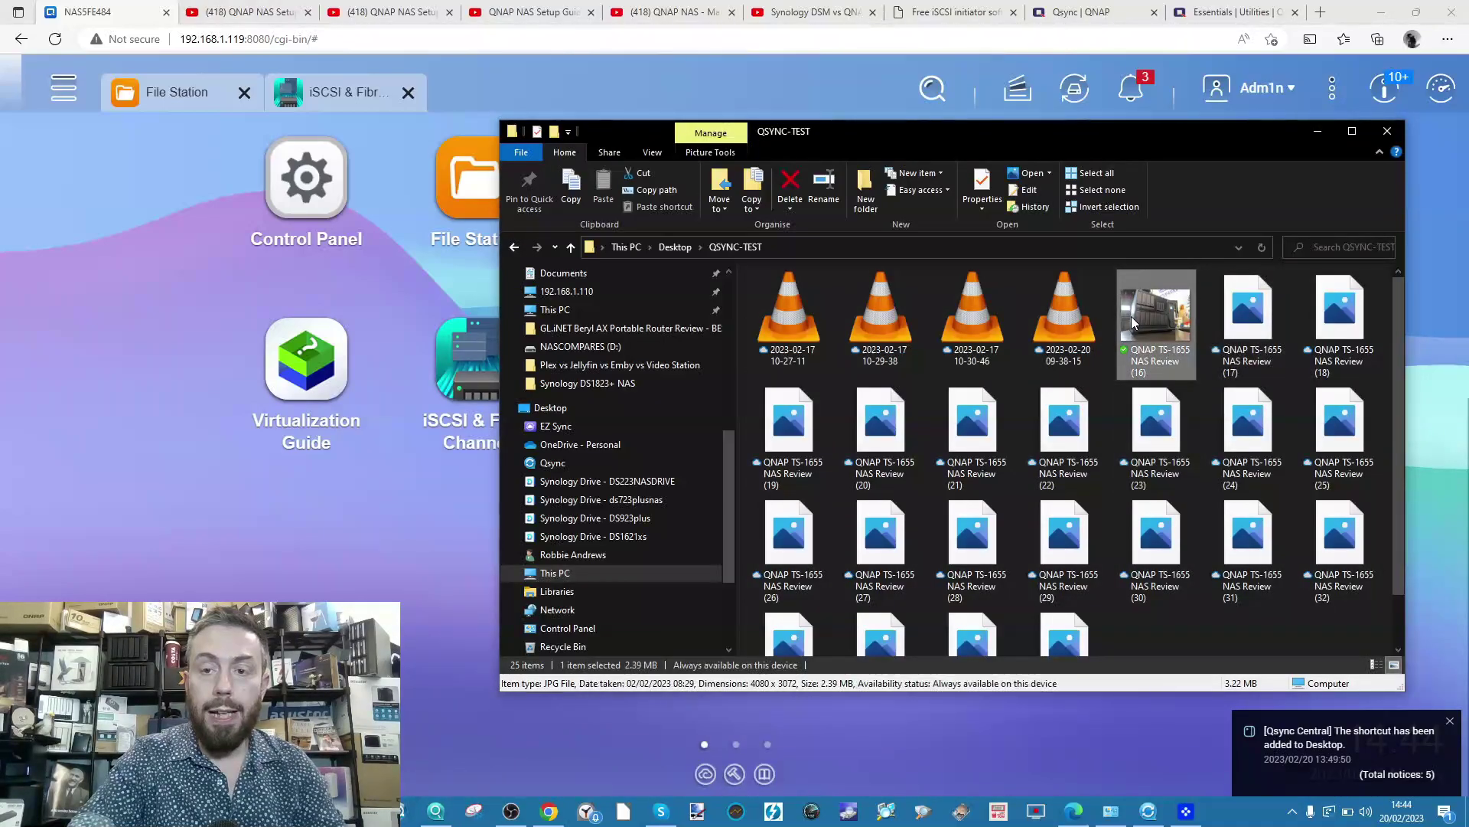
{"action": "right_click", "coordinate": [1130, 315]}
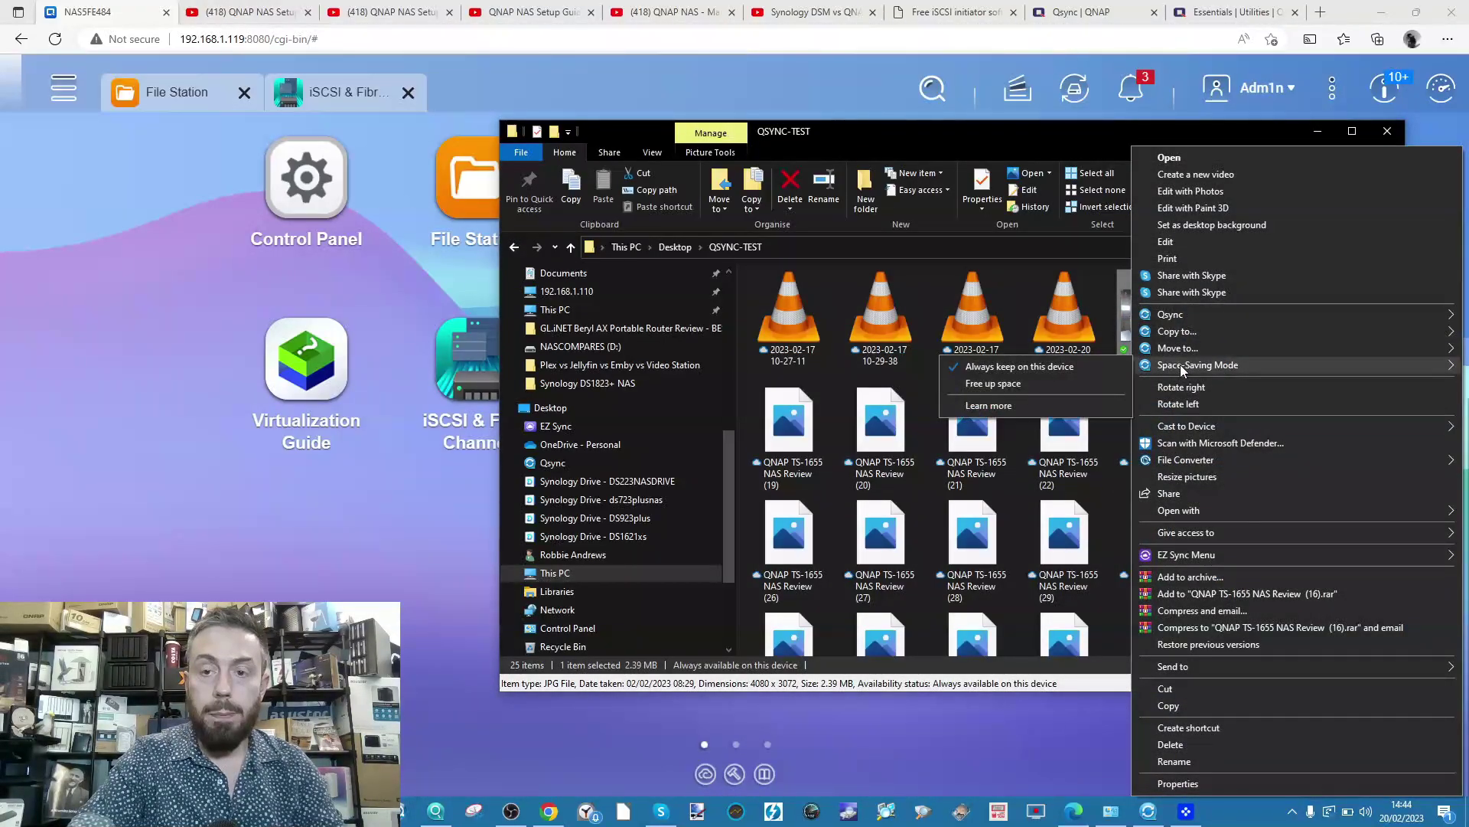
{"action": "left_click", "coordinate": [1017, 384]}
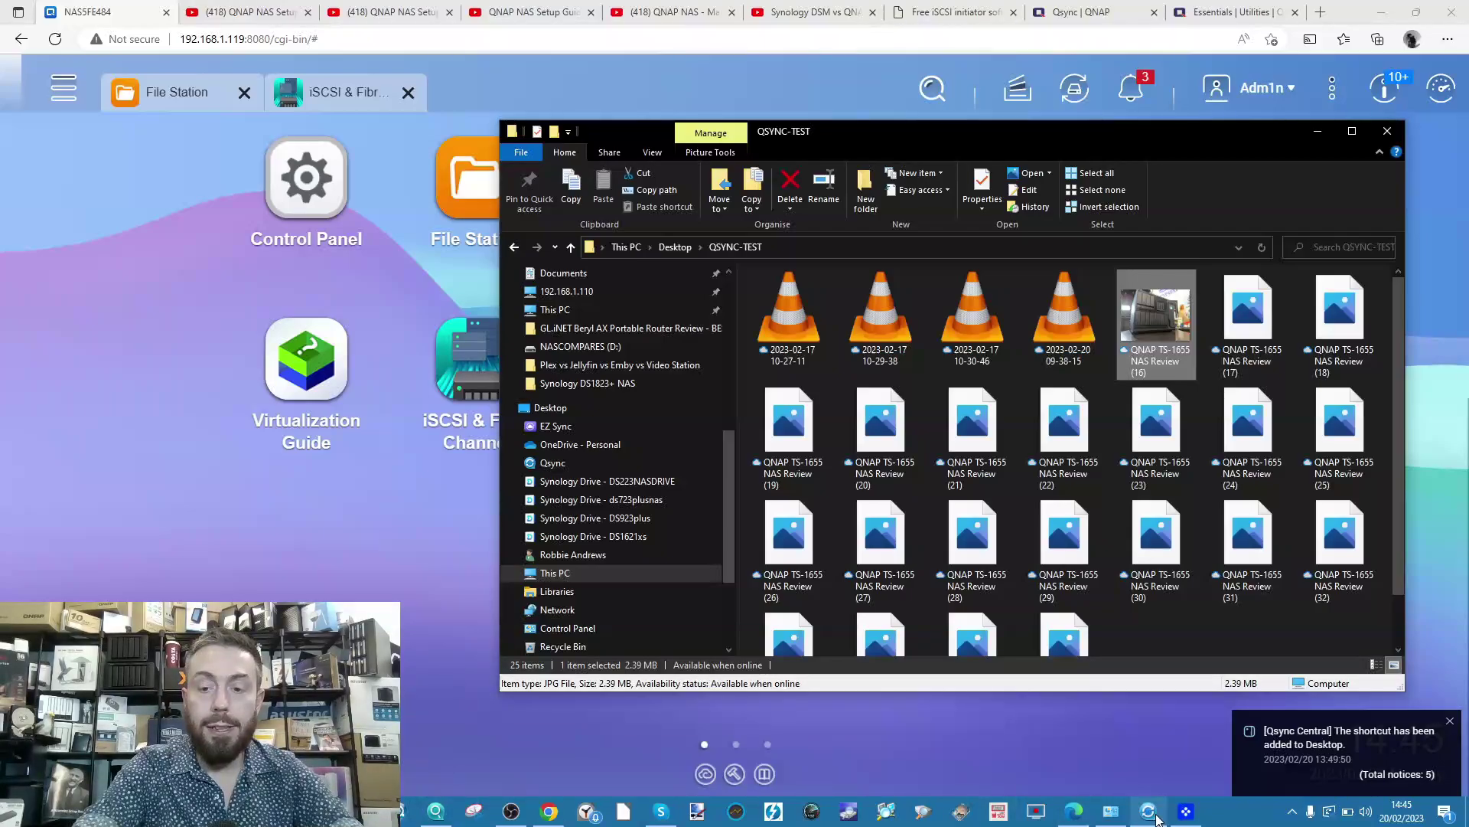
Step: In Movavi, use Add Media Files to browse to the Qsync QSYNC-TEST folder
{"action": "mouse_move", "coordinate": [1183, 810]}
{"action": "left_click", "coordinate": [1171, 762]}
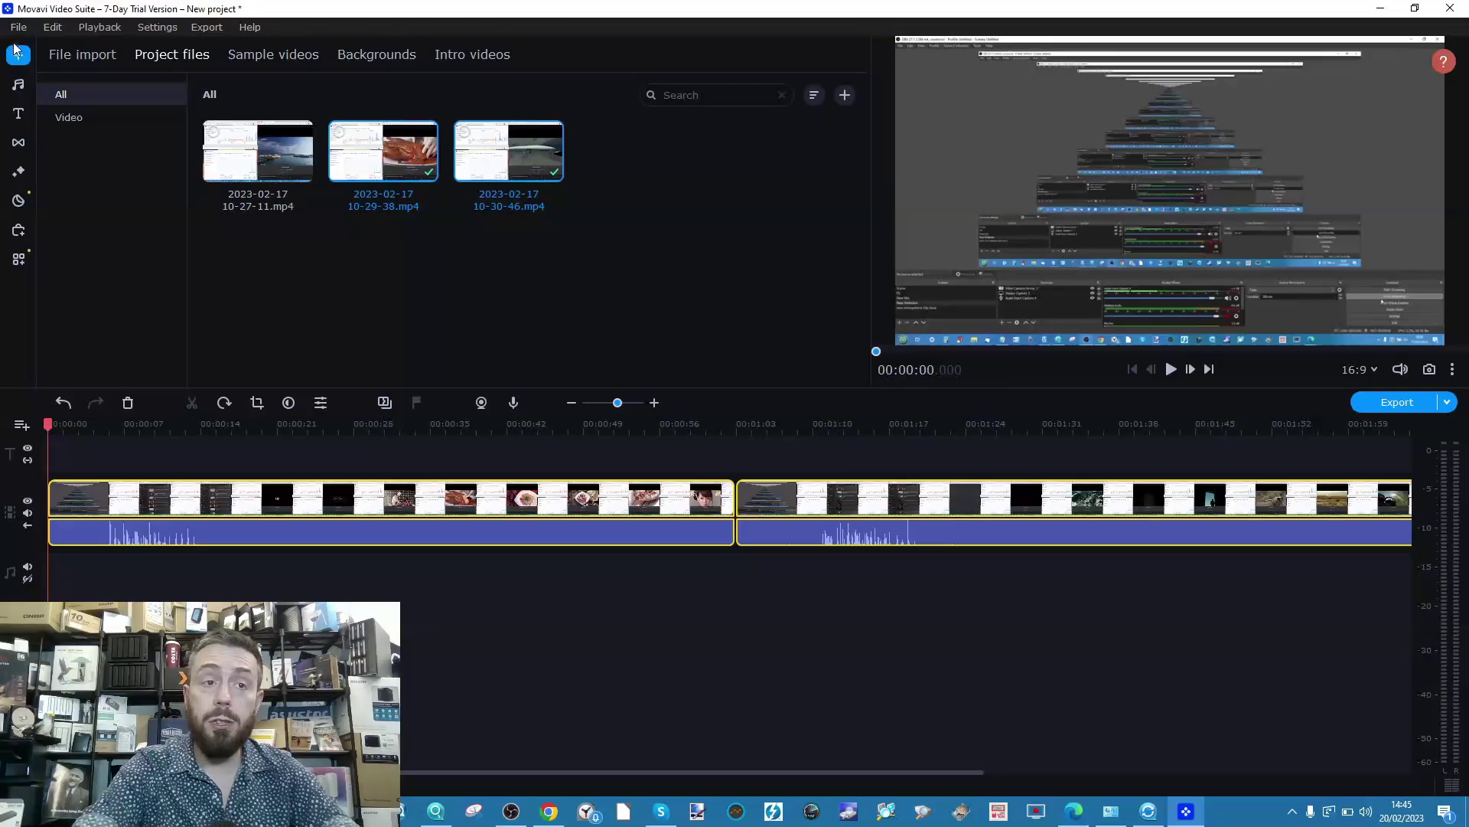
{"action": "left_click", "coordinate": [19, 26]}
{"action": "left_click", "coordinate": [36, 51]}
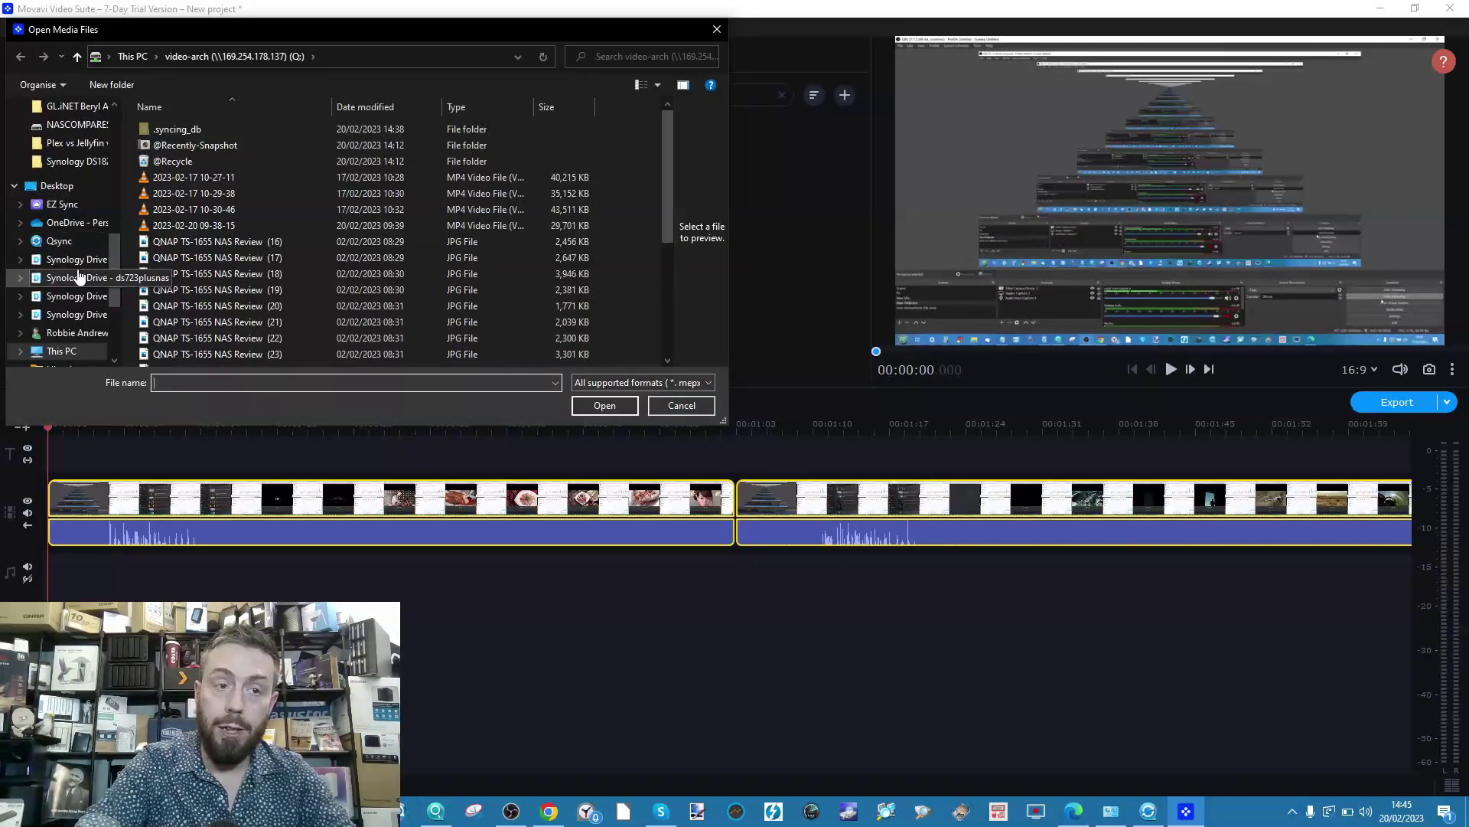
{"action": "left_click", "coordinate": [59, 167]}
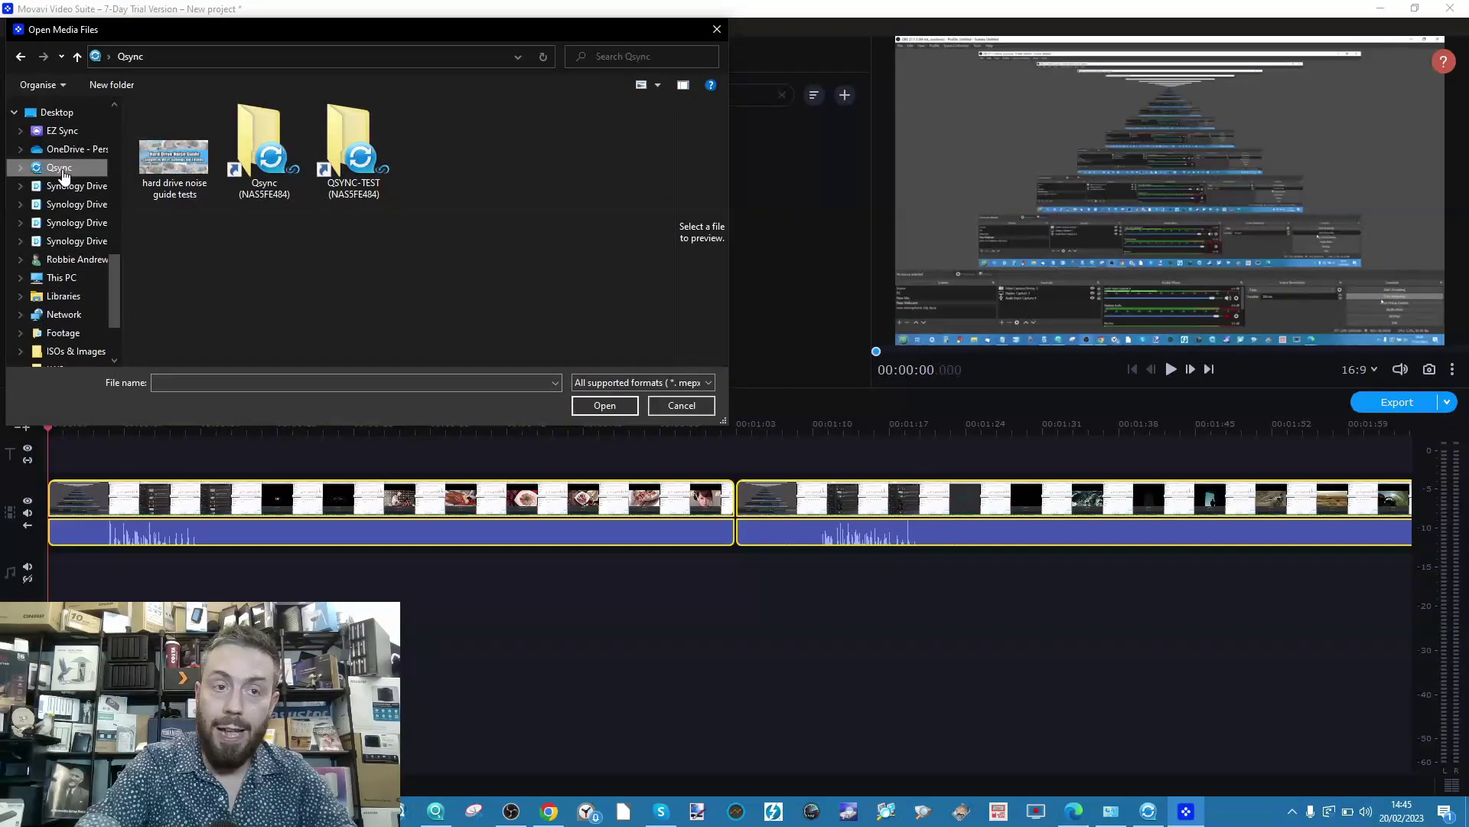
{"action": "double_click", "coordinate": [361, 143]}
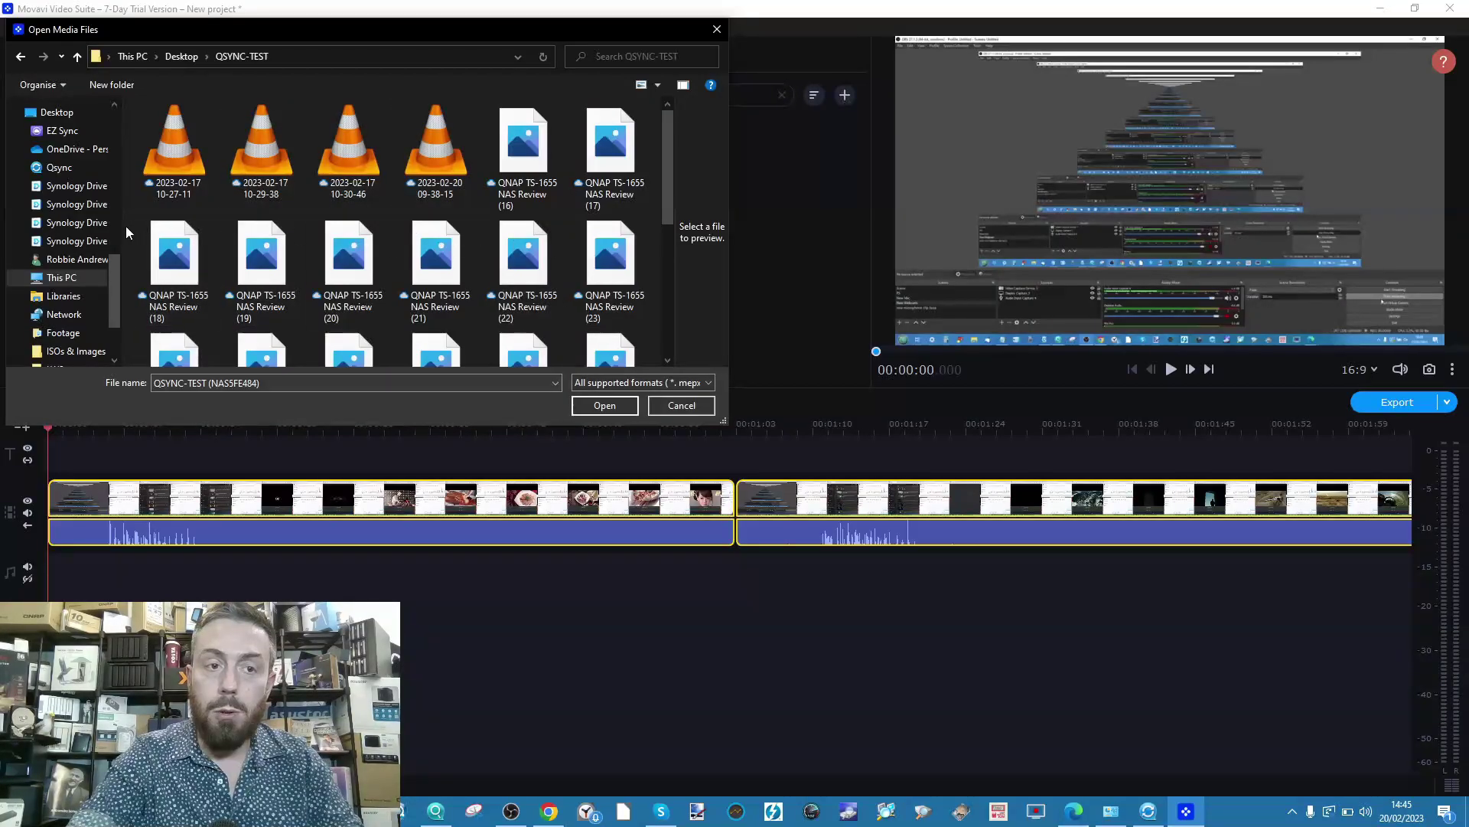
Step: Import photos (18)–(23), drop them mid-timeline, and minimise the editor
{"action": "left_click_drag", "start_coordinate": [127, 228], "coordinate": [650, 256]}
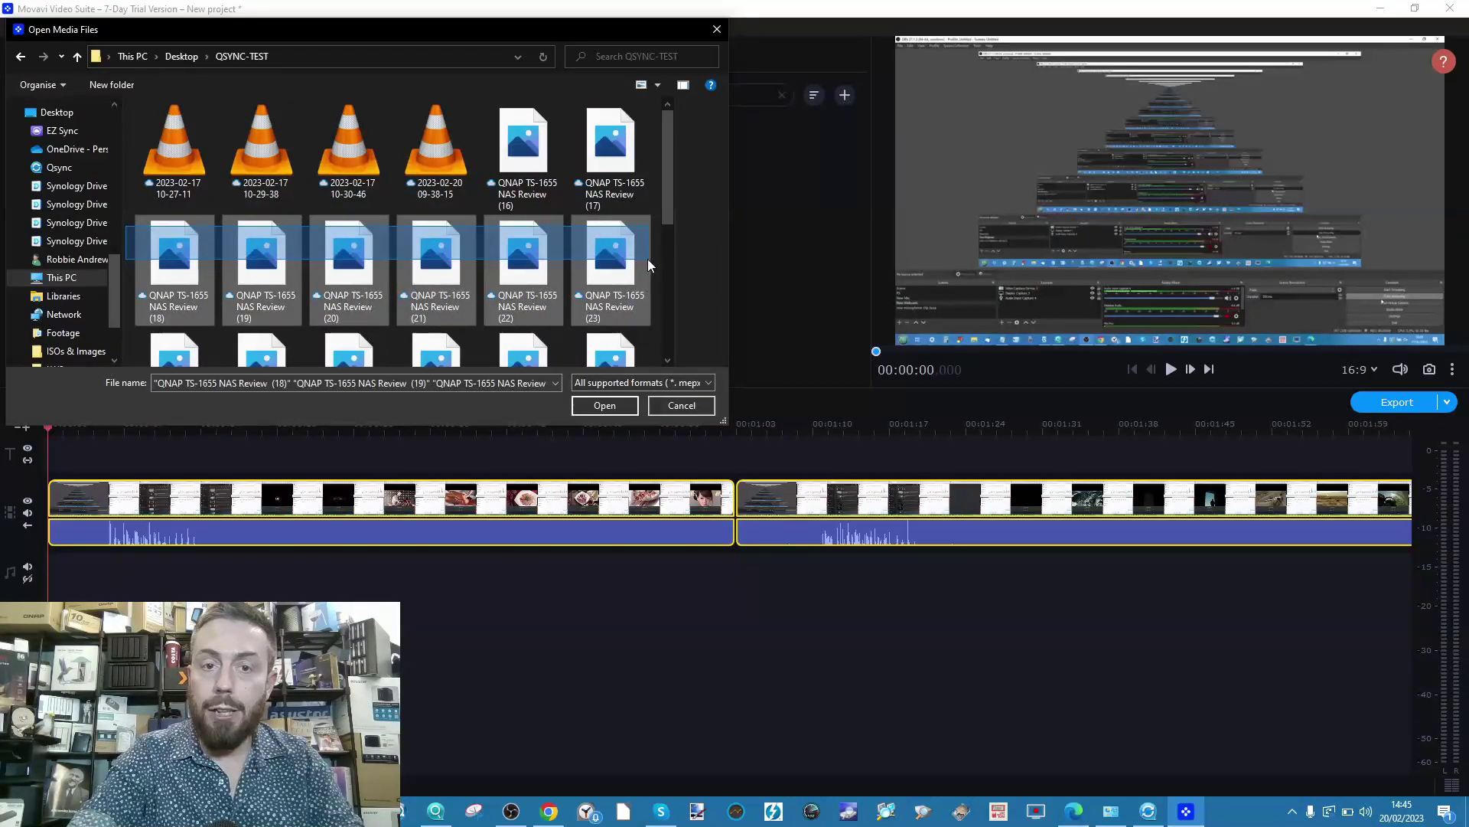
{"action": "left_click", "coordinate": [606, 406]}
{"action": "left_click", "coordinate": [604, 406]}
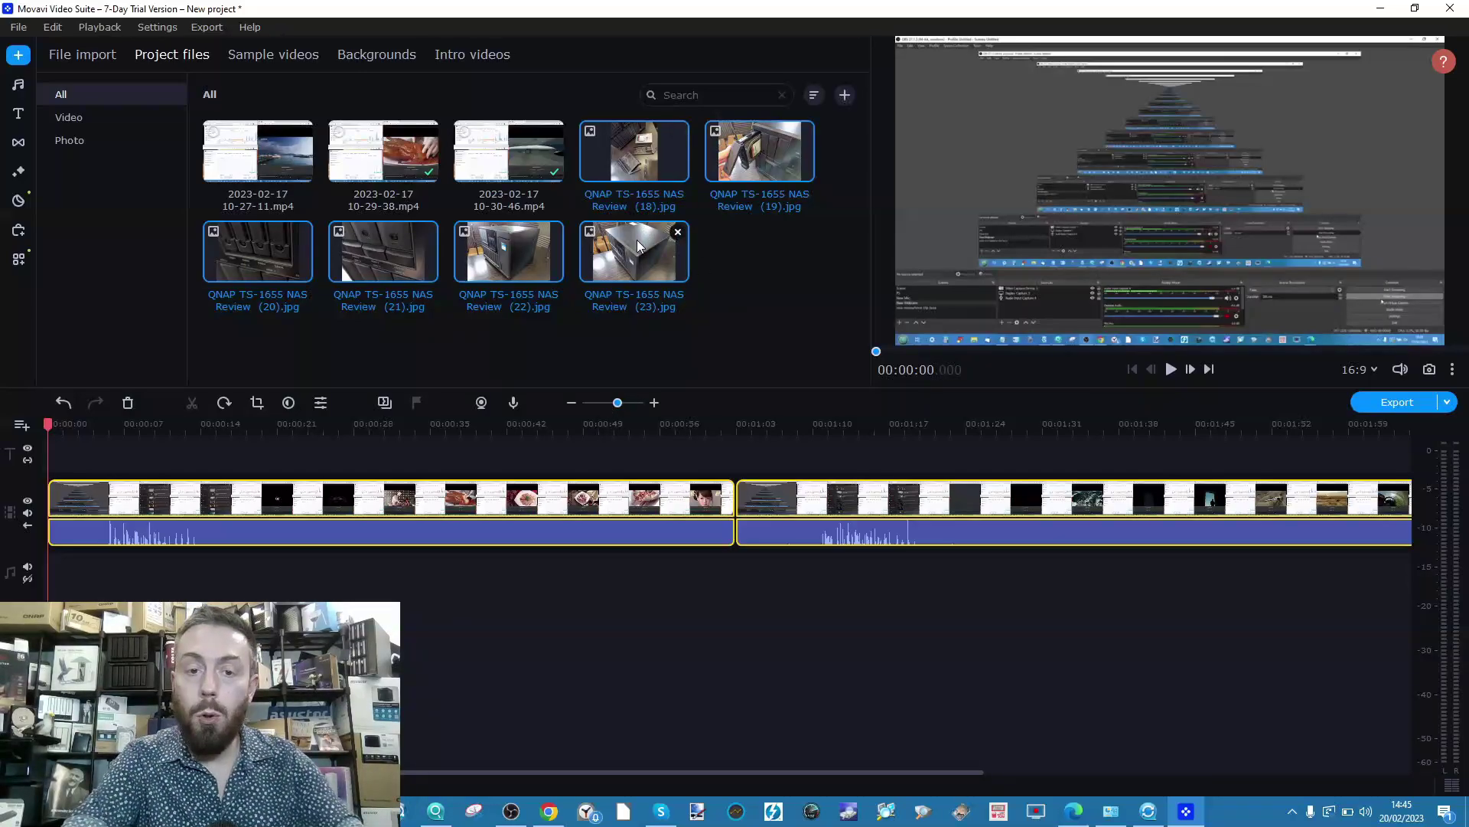
{"action": "left_click_drag", "start_coordinate": [638, 245], "coordinate": [515, 607]}
{"action": "left_click", "coordinate": [1382, 10]}
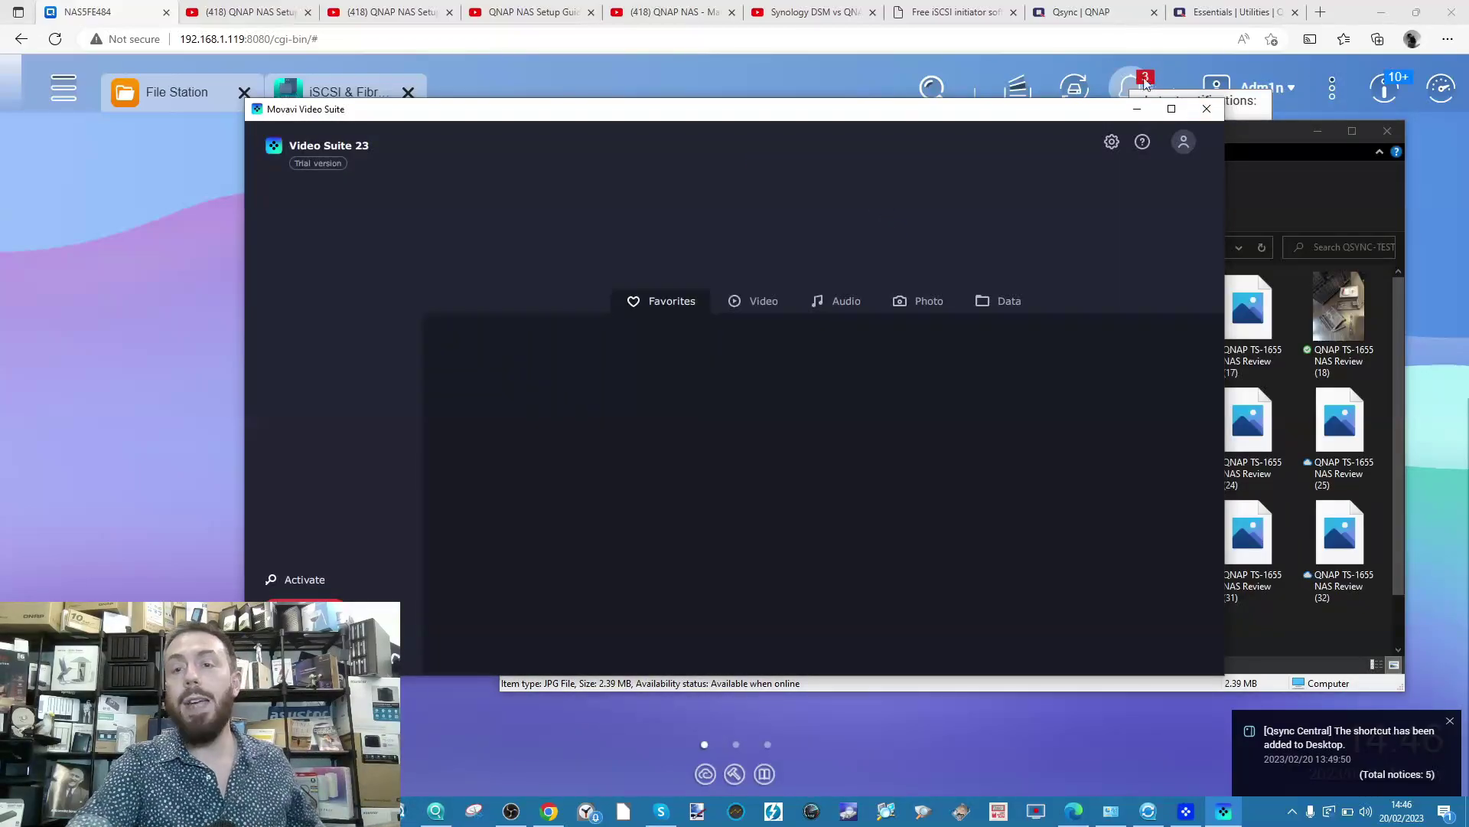
Step: Close the Video Suite launcher, newsletter and survey prompts, QSYNC-TEST window and trial pop-up
{"action": "left_click", "coordinate": [1137, 108]}
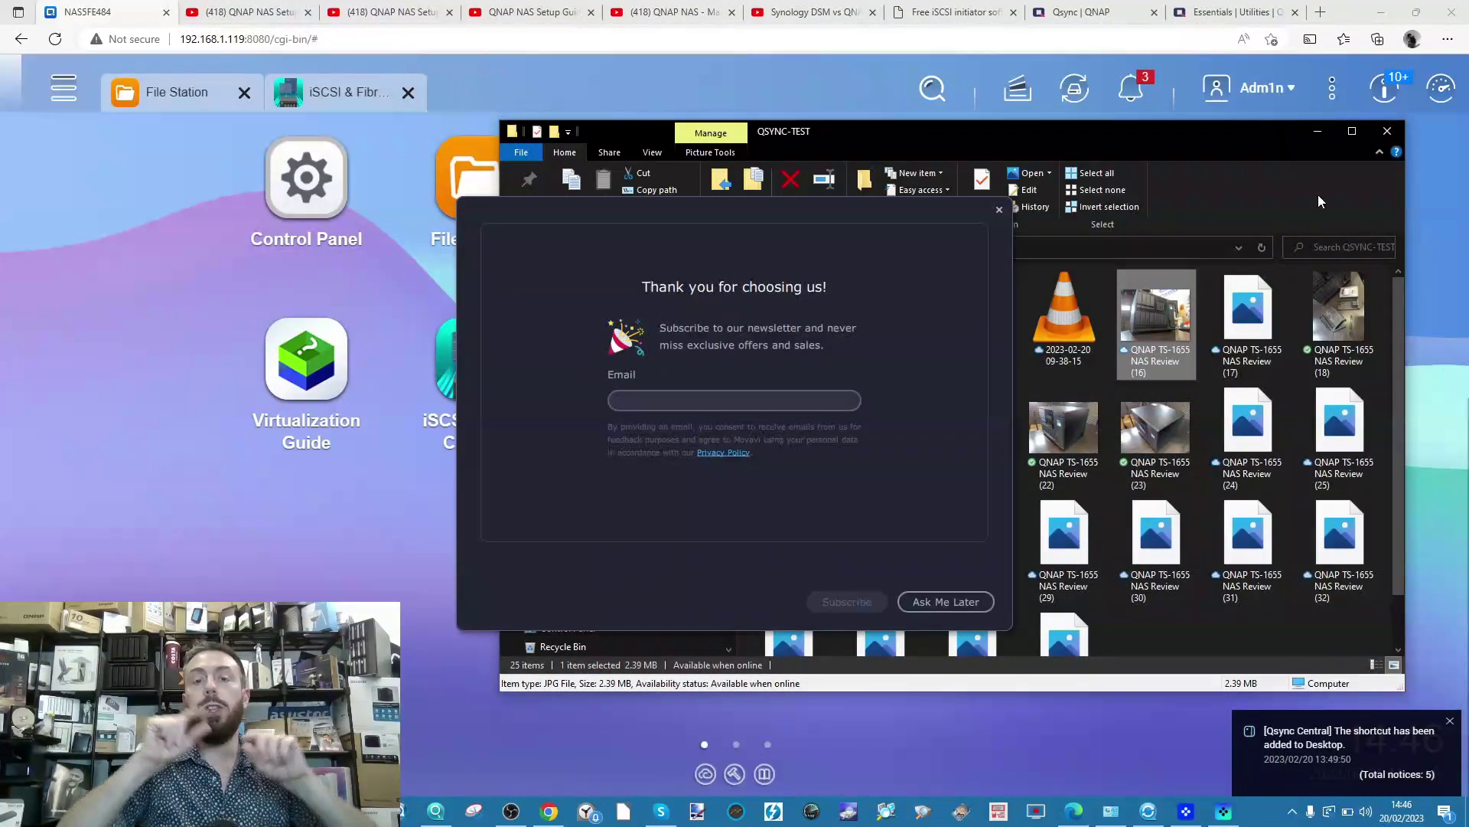
{"action": "left_click", "coordinate": [999, 211]}
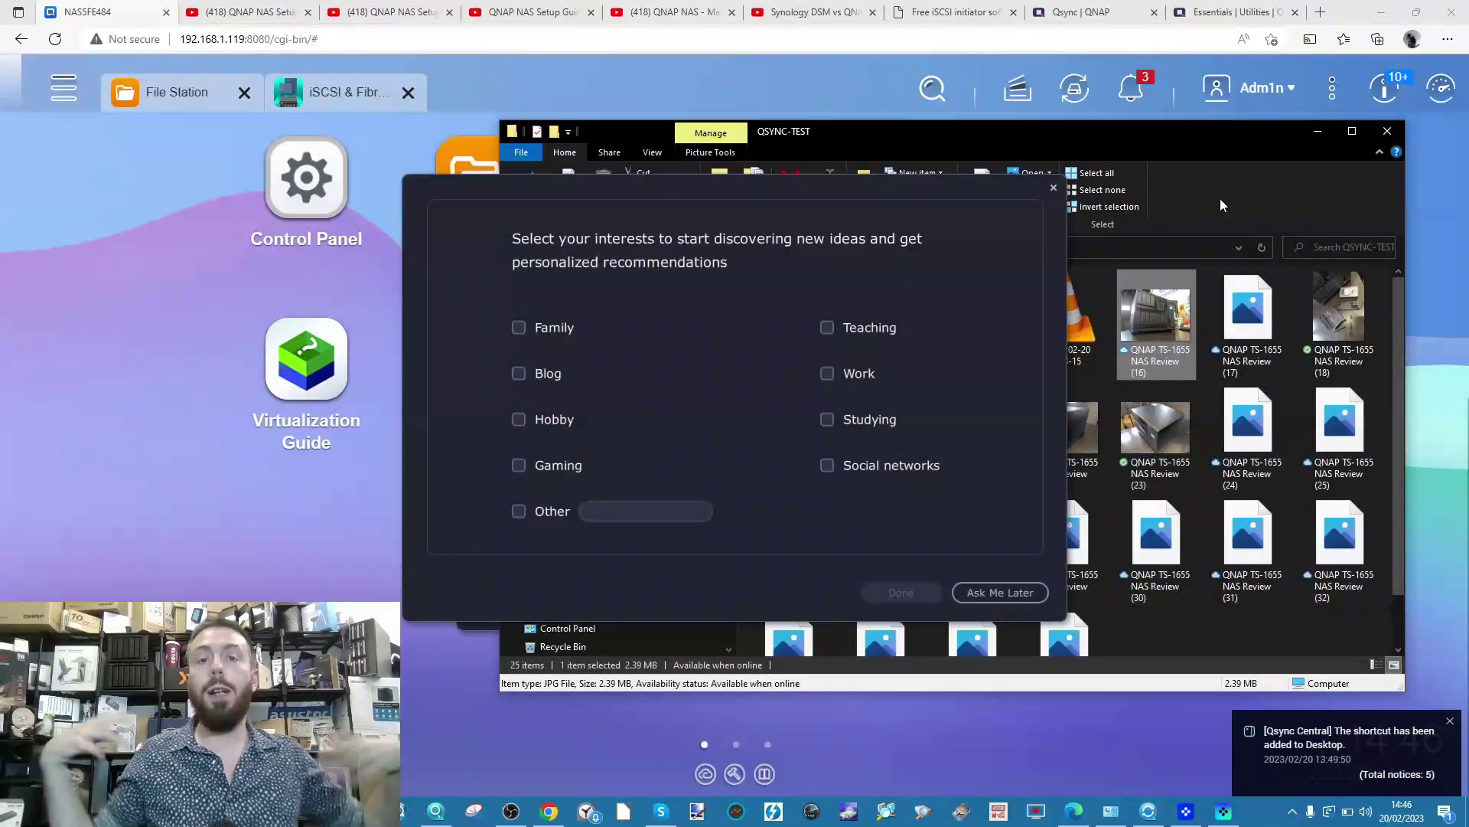
{"action": "left_click", "coordinate": [999, 592]}
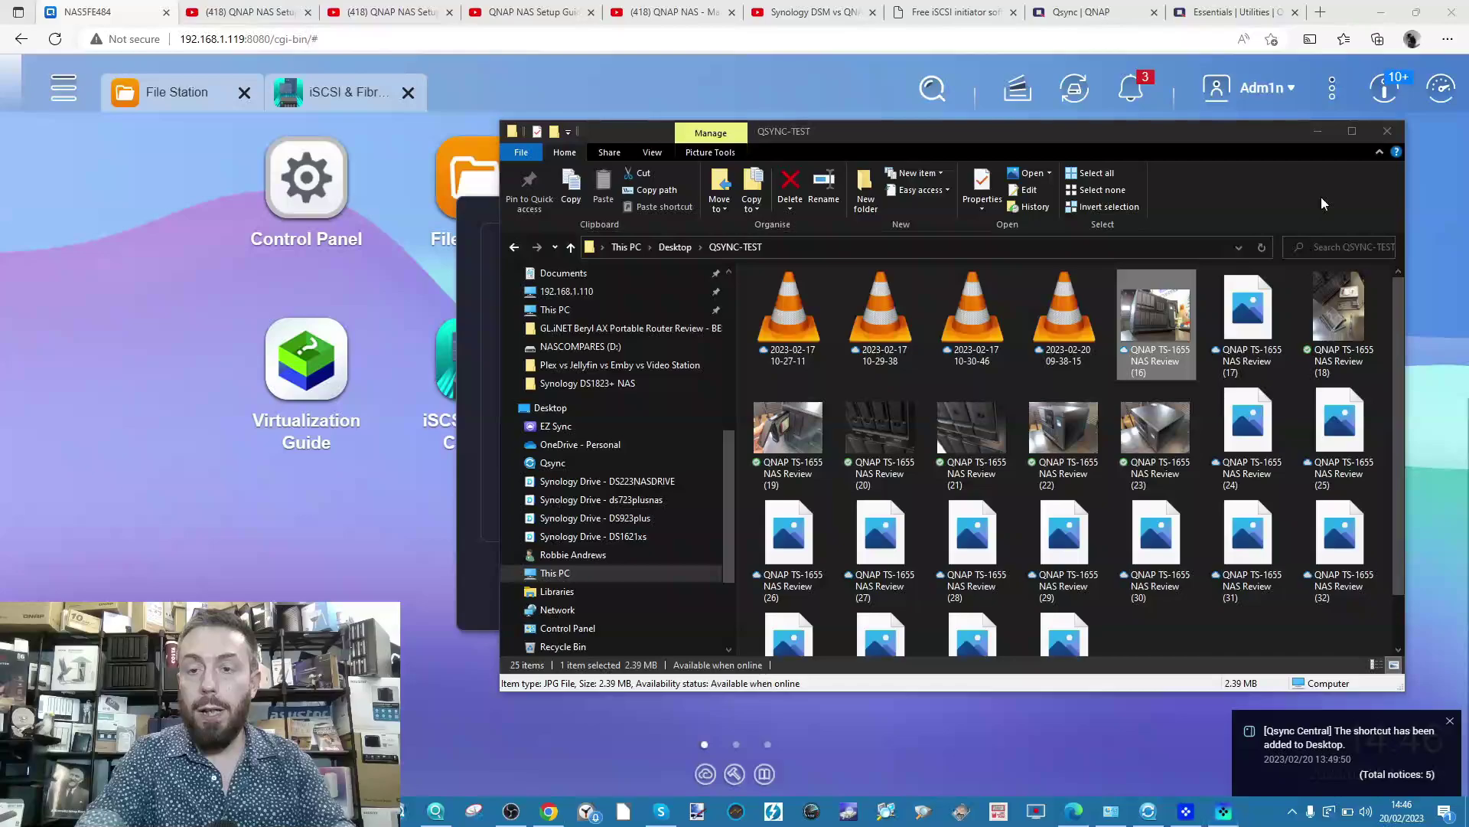
{"action": "left_click", "coordinate": [1290, 237]}
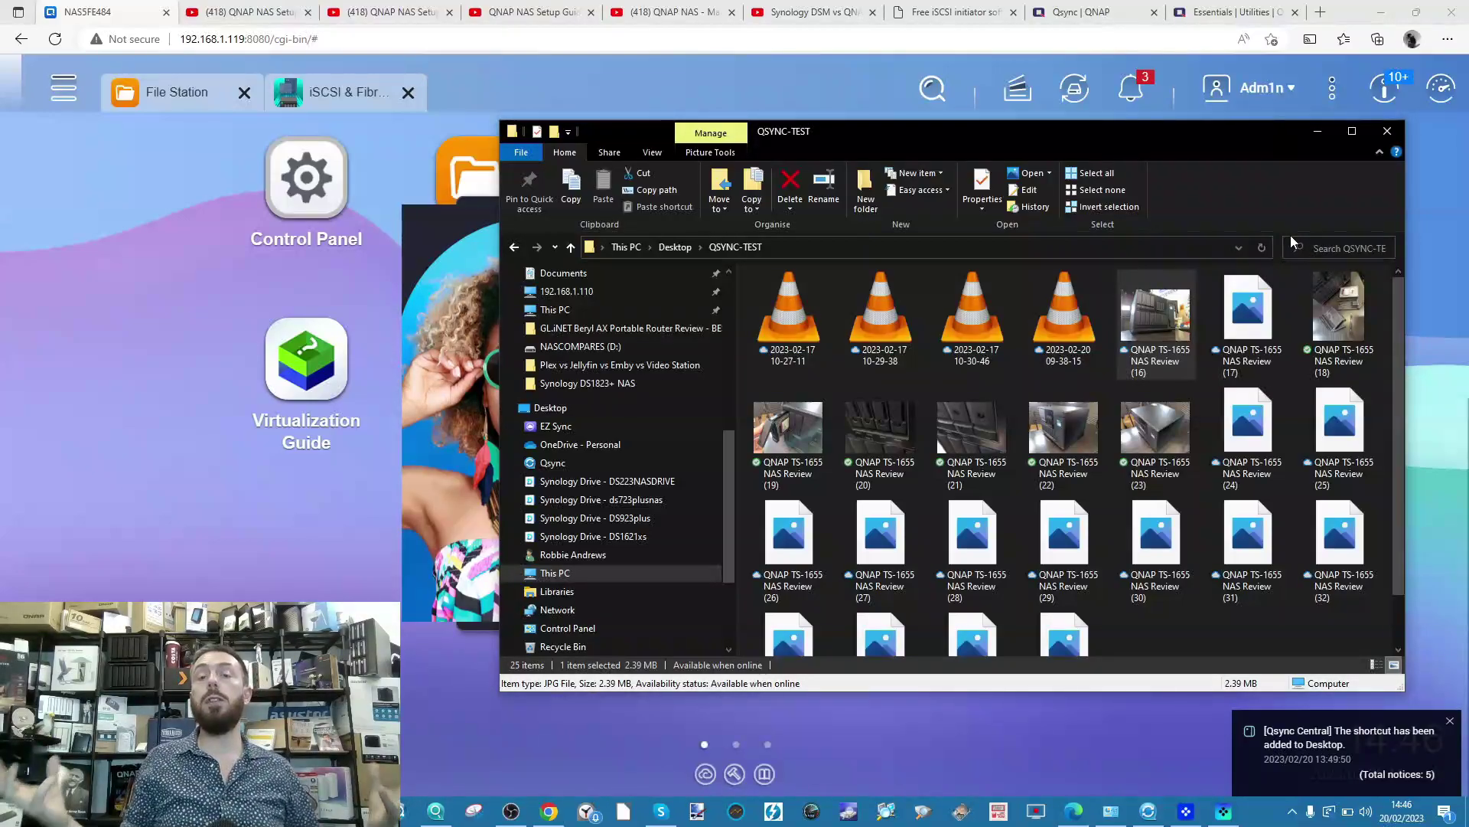
{"action": "left_click", "coordinate": [1291, 242]}
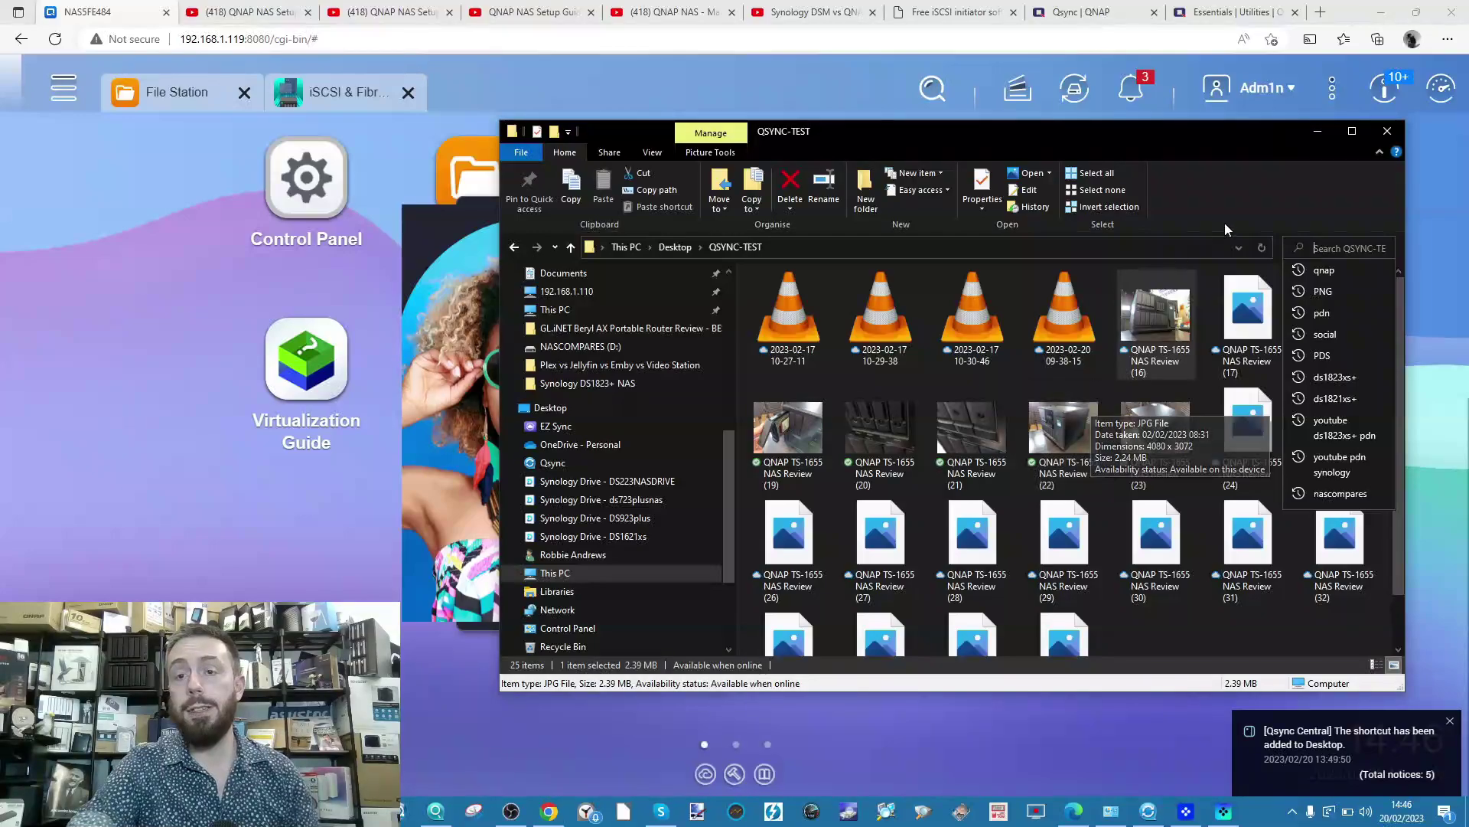
{"action": "left_click", "coordinate": [1388, 131]}
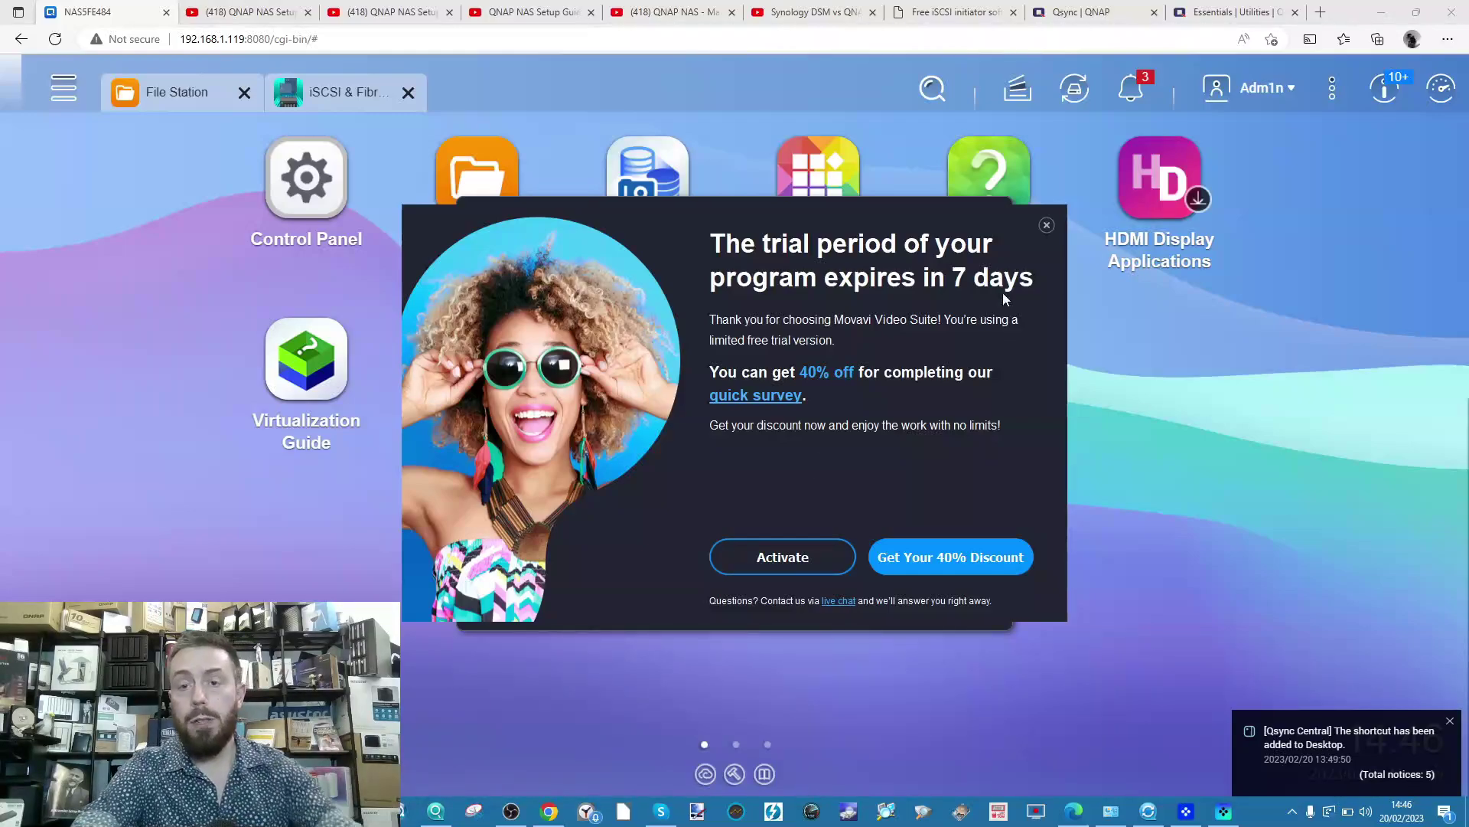
{"action": "left_click", "coordinate": [1046, 225]}
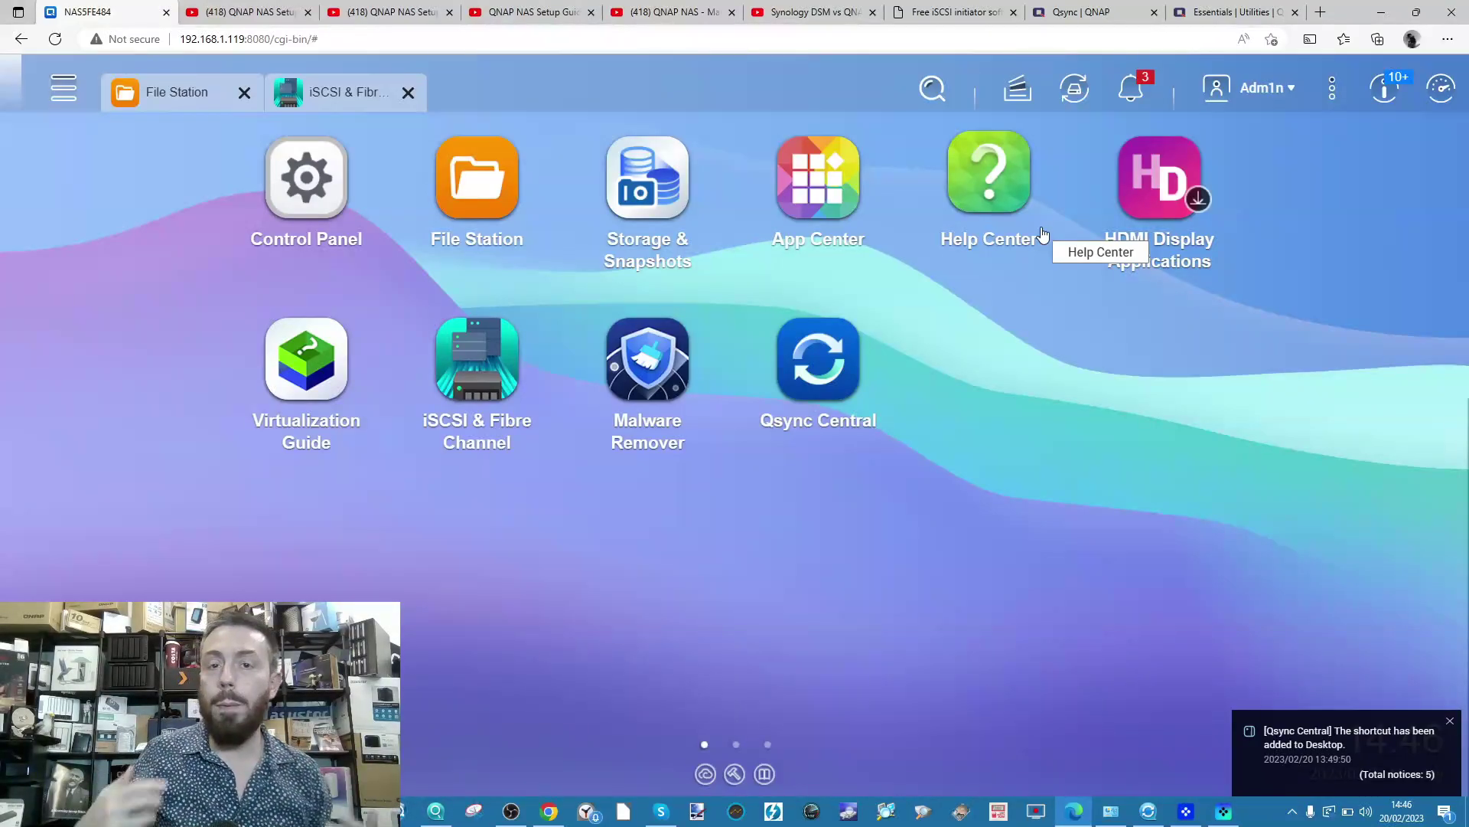
{"action": "left_click", "coordinate": [811, 13]}
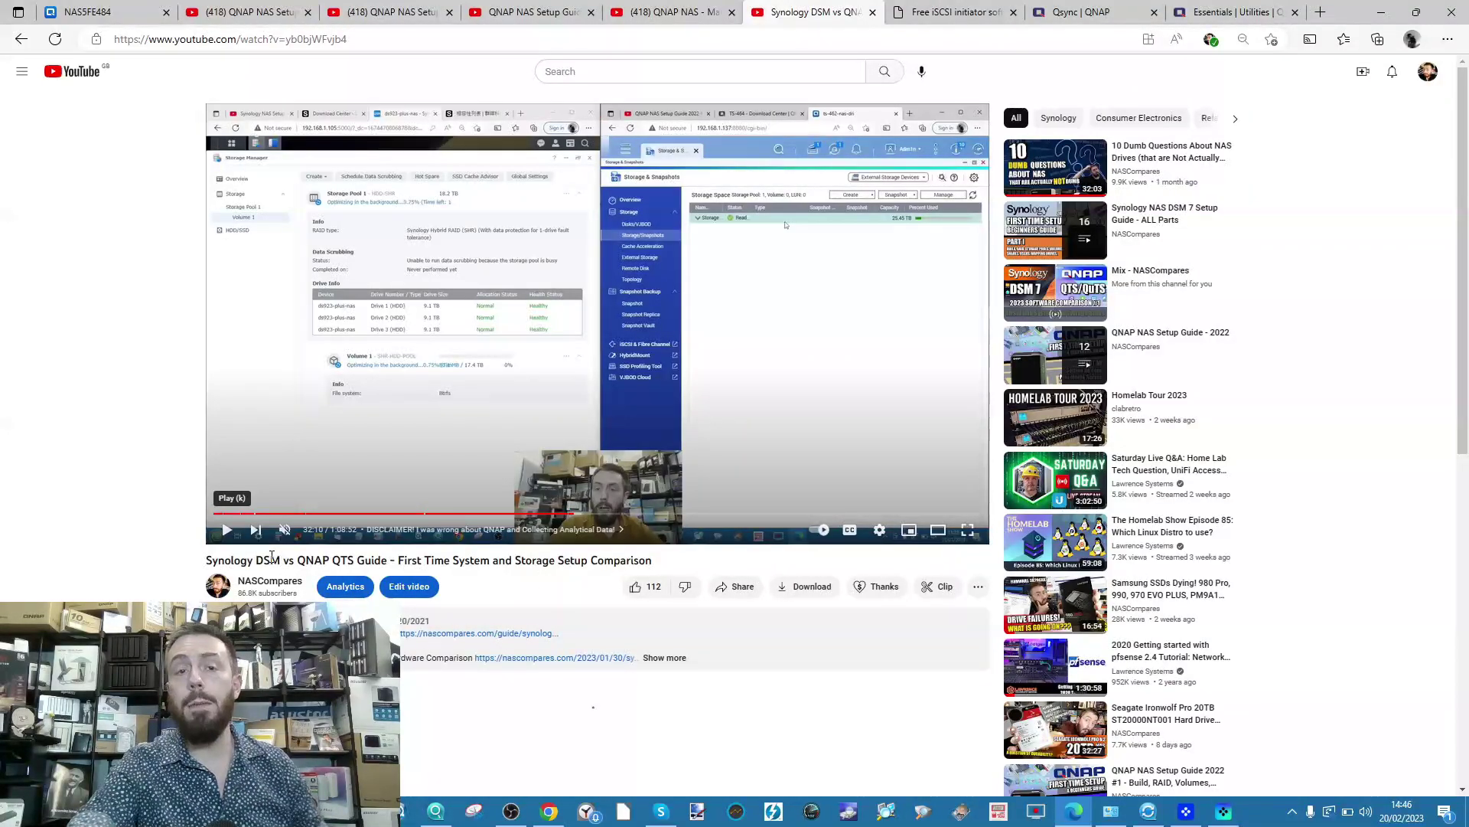
{"action": "left_click", "coordinate": [126, 12]}
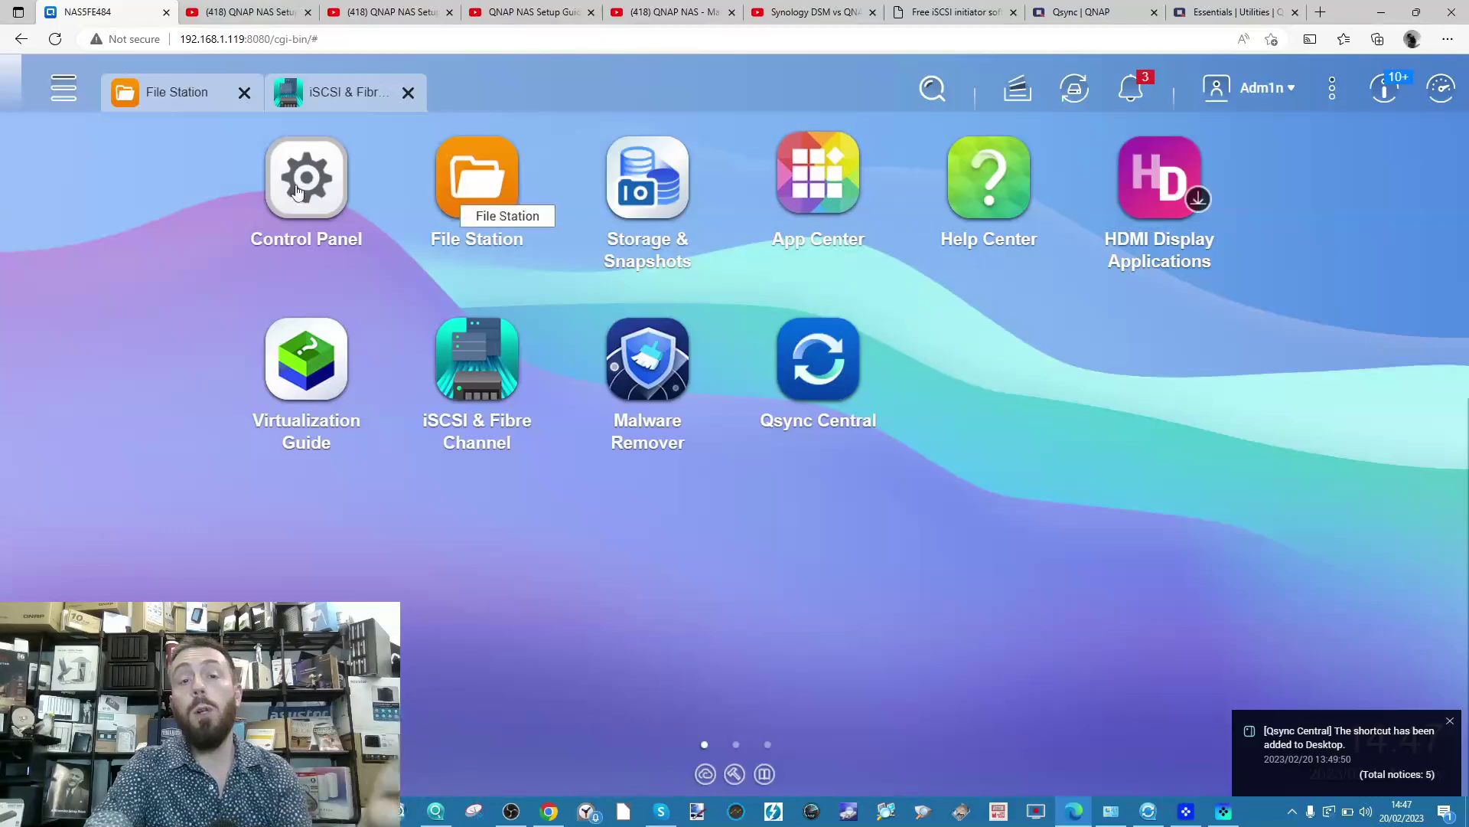
Step: Open Network & Virtual Switch from the Main Menu, dismiss its welcome guide, and return to Movavi
{"action": "left_click", "coordinate": [64, 89]}
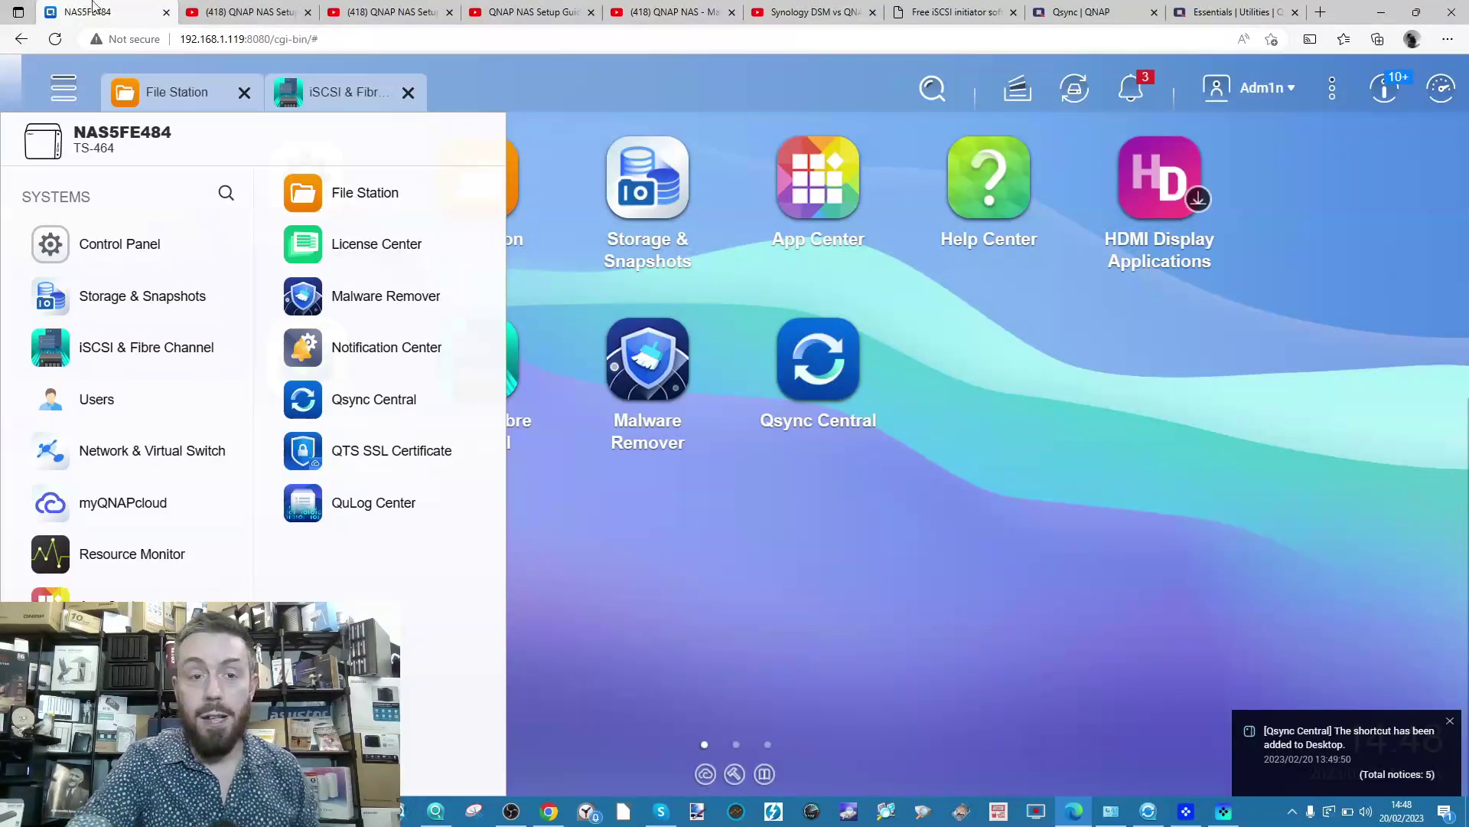
{"action": "left_click", "coordinate": [866, 527]}
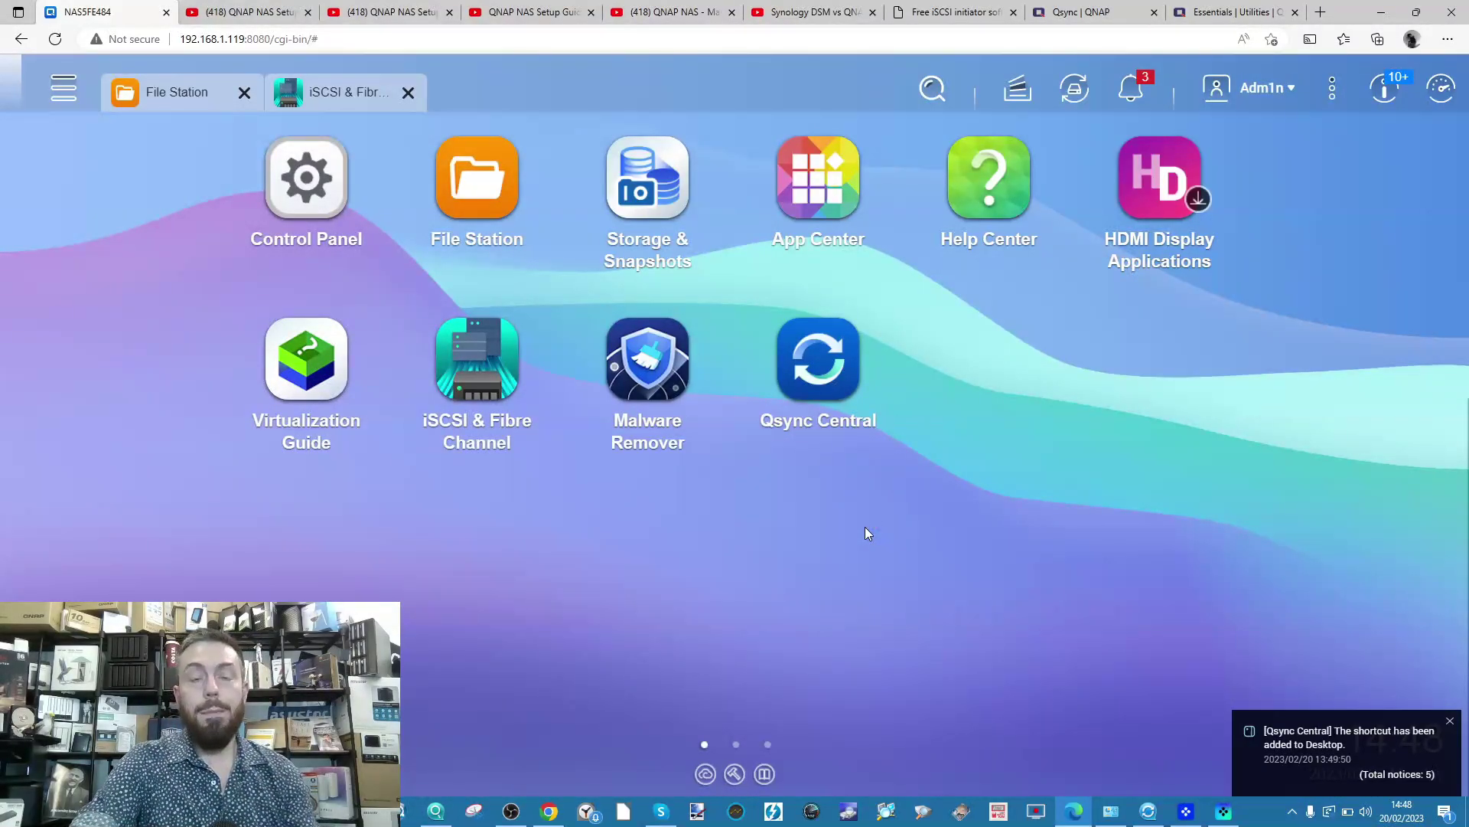
{"action": "left_click", "coordinate": [52, 101]}
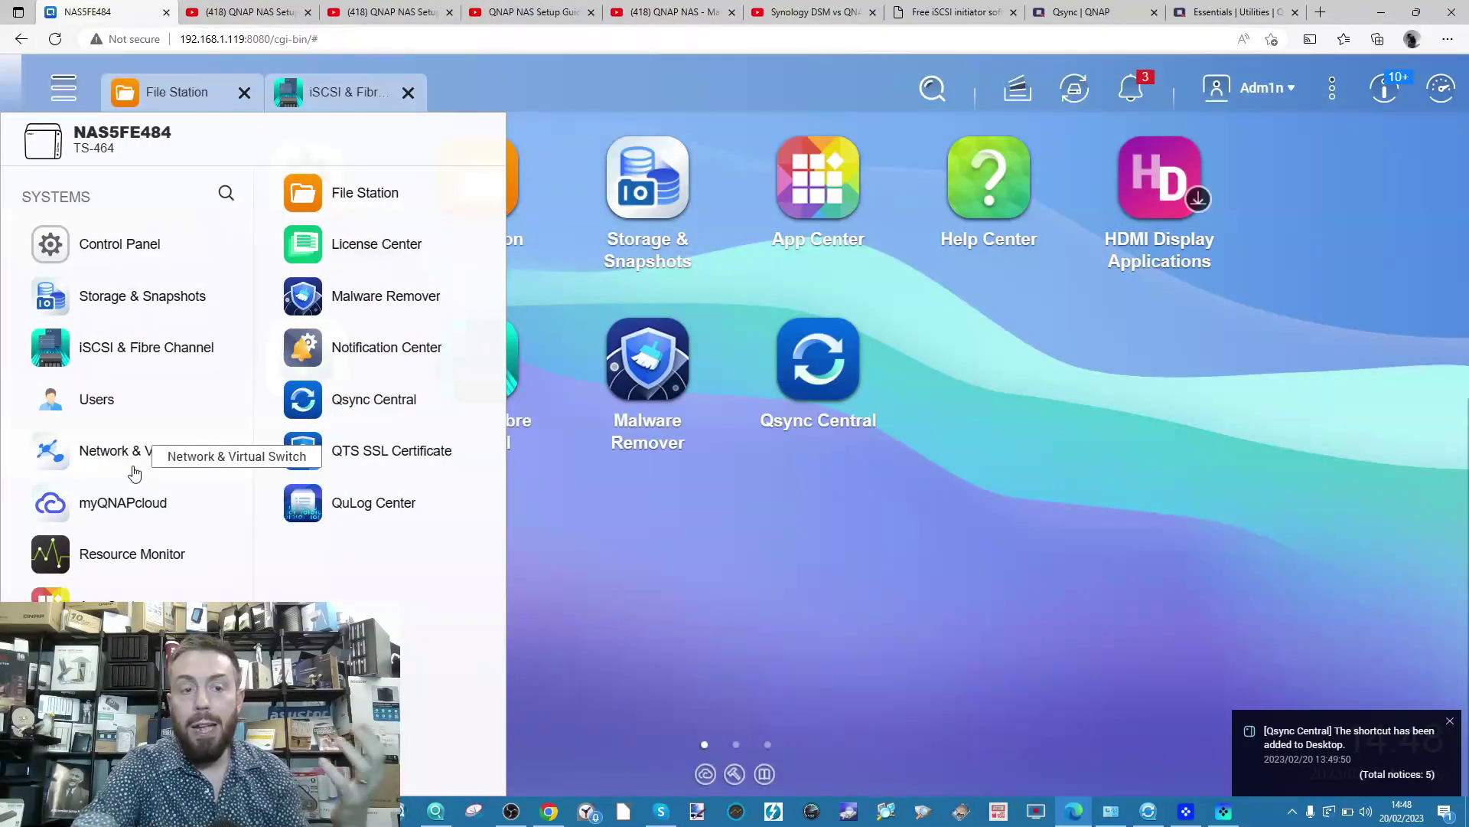
{"action": "left_click", "coordinate": [115, 452]}
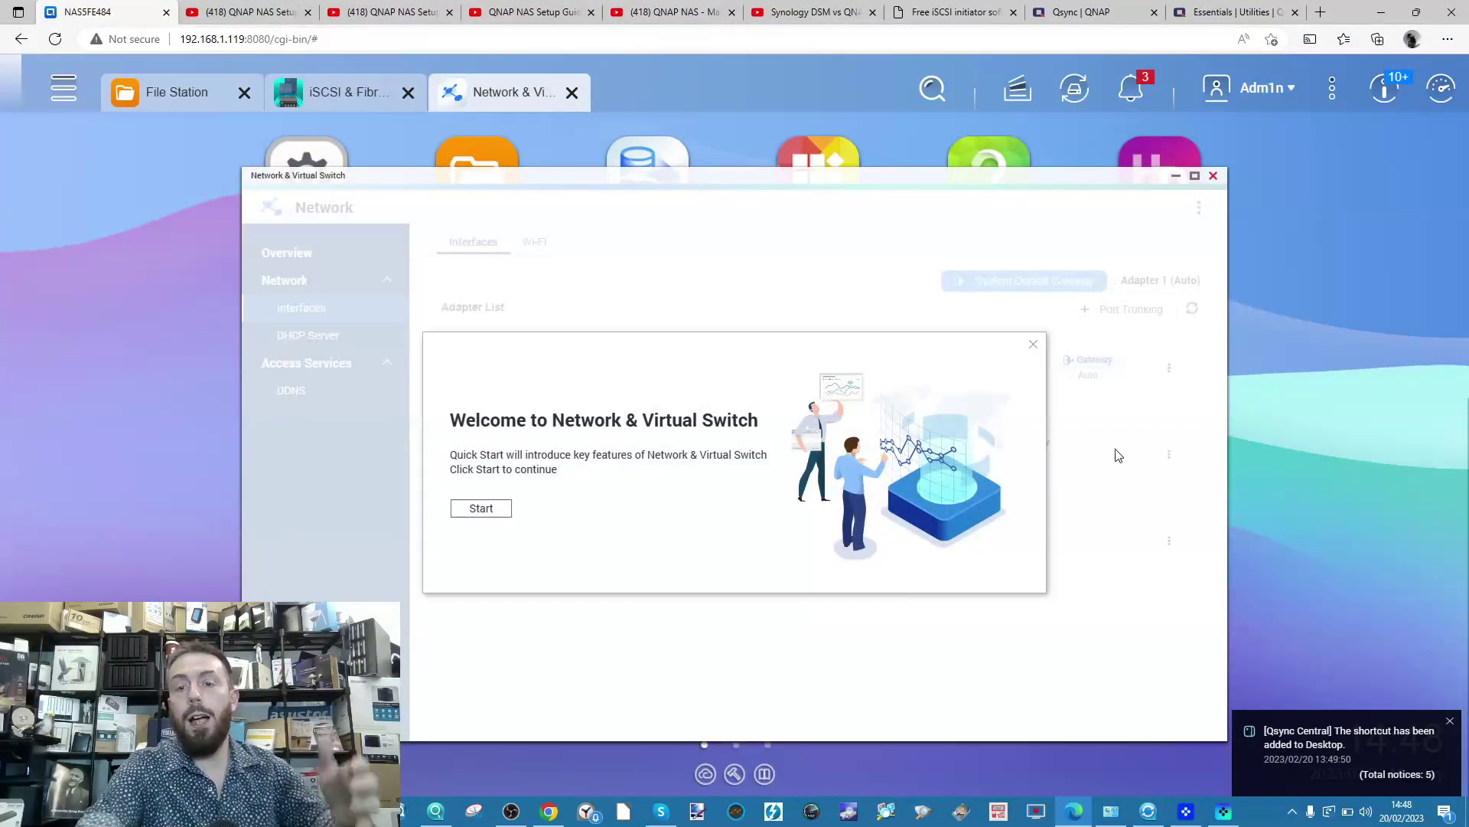
{"action": "left_click", "coordinate": [1033, 344]}
{"action": "left_click", "coordinate": [849, 516]}
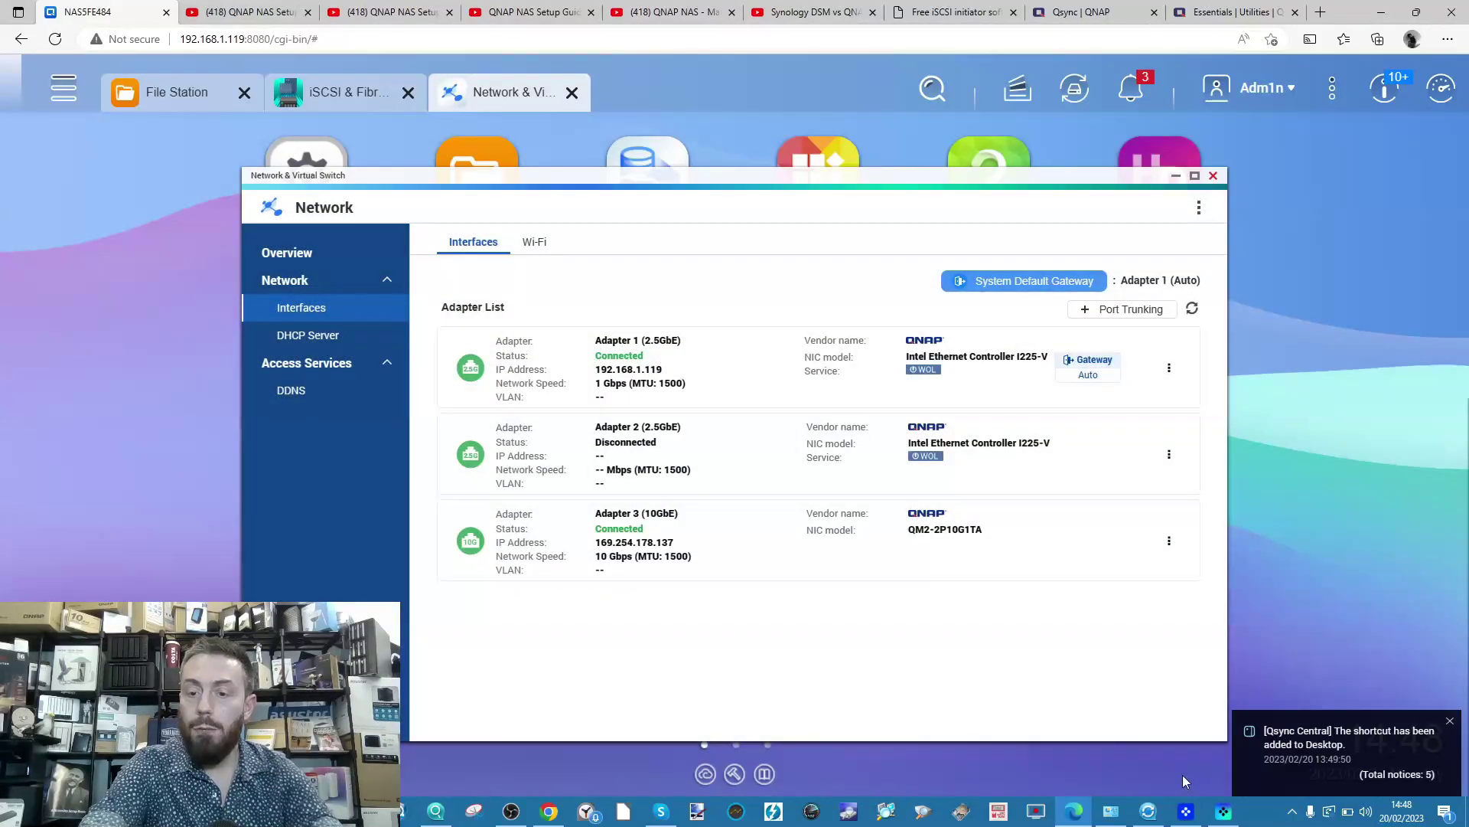
{"action": "left_click", "coordinate": [1186, 811]}
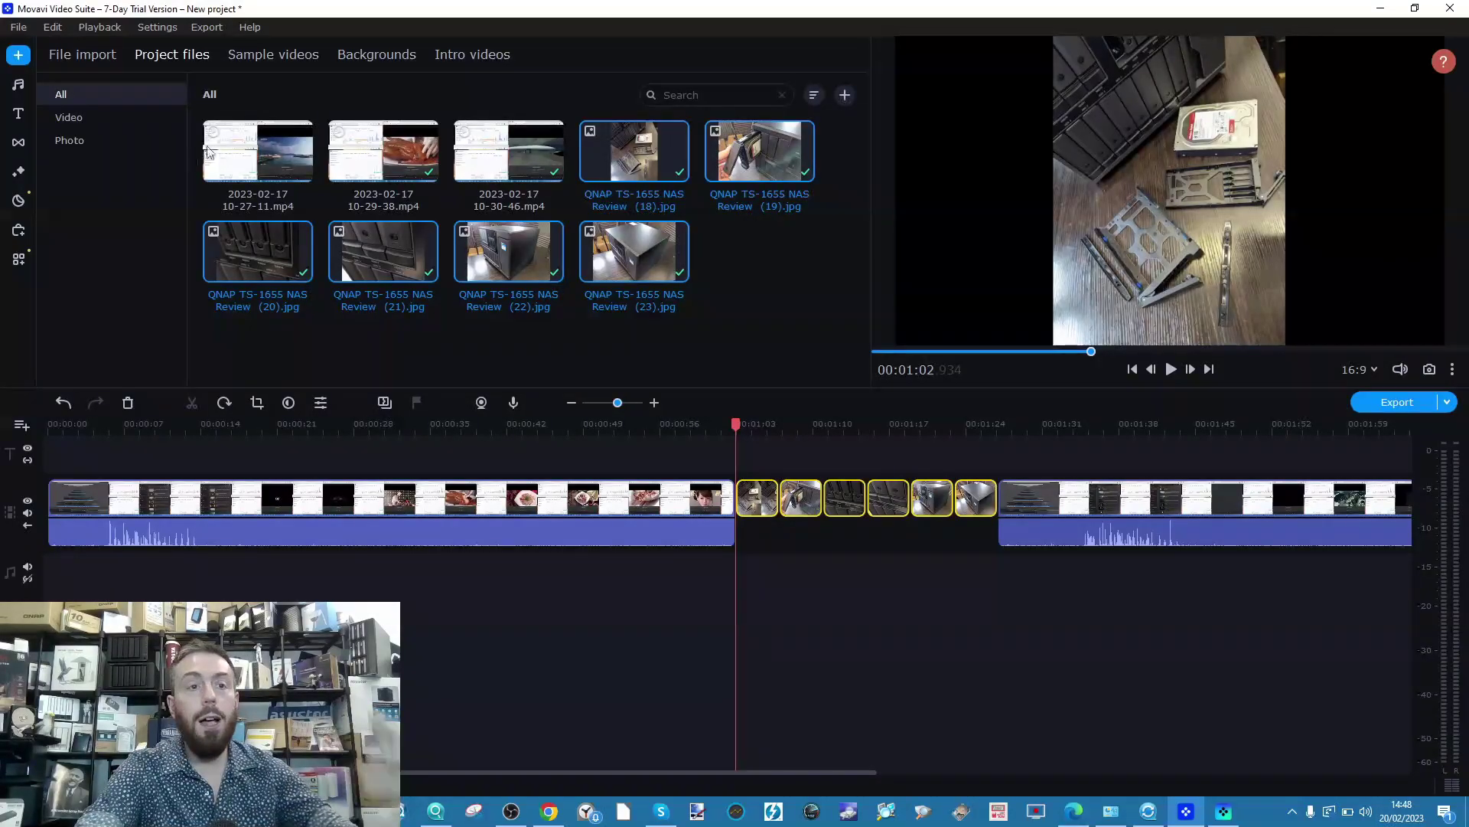
{"action": "right_click", "coordinate": [441, 154]}
{"action": "right_click", "coordinate": [396, 150]}
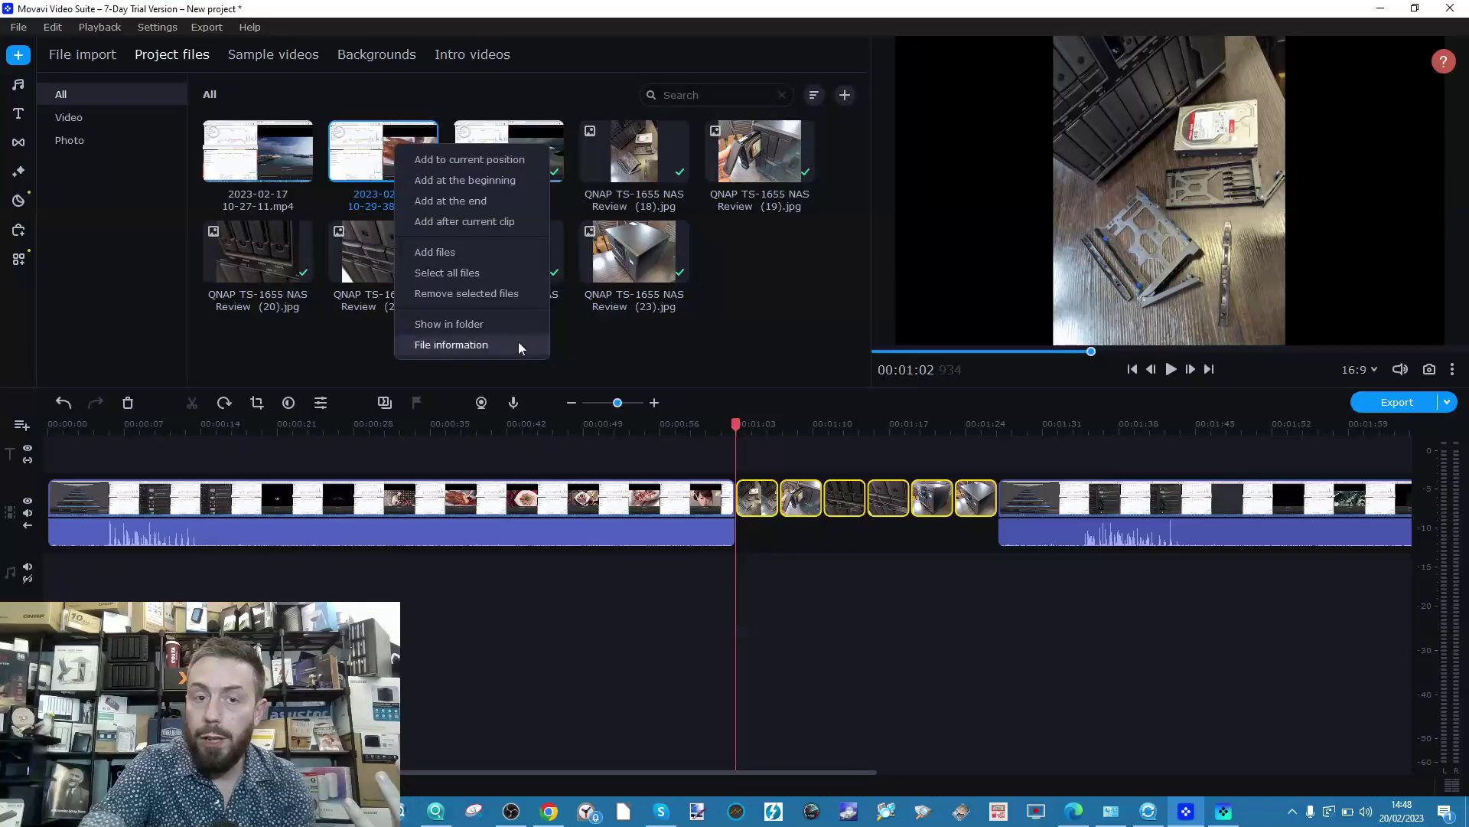
{"action": "left_click", "coordinate": [492, 346]}
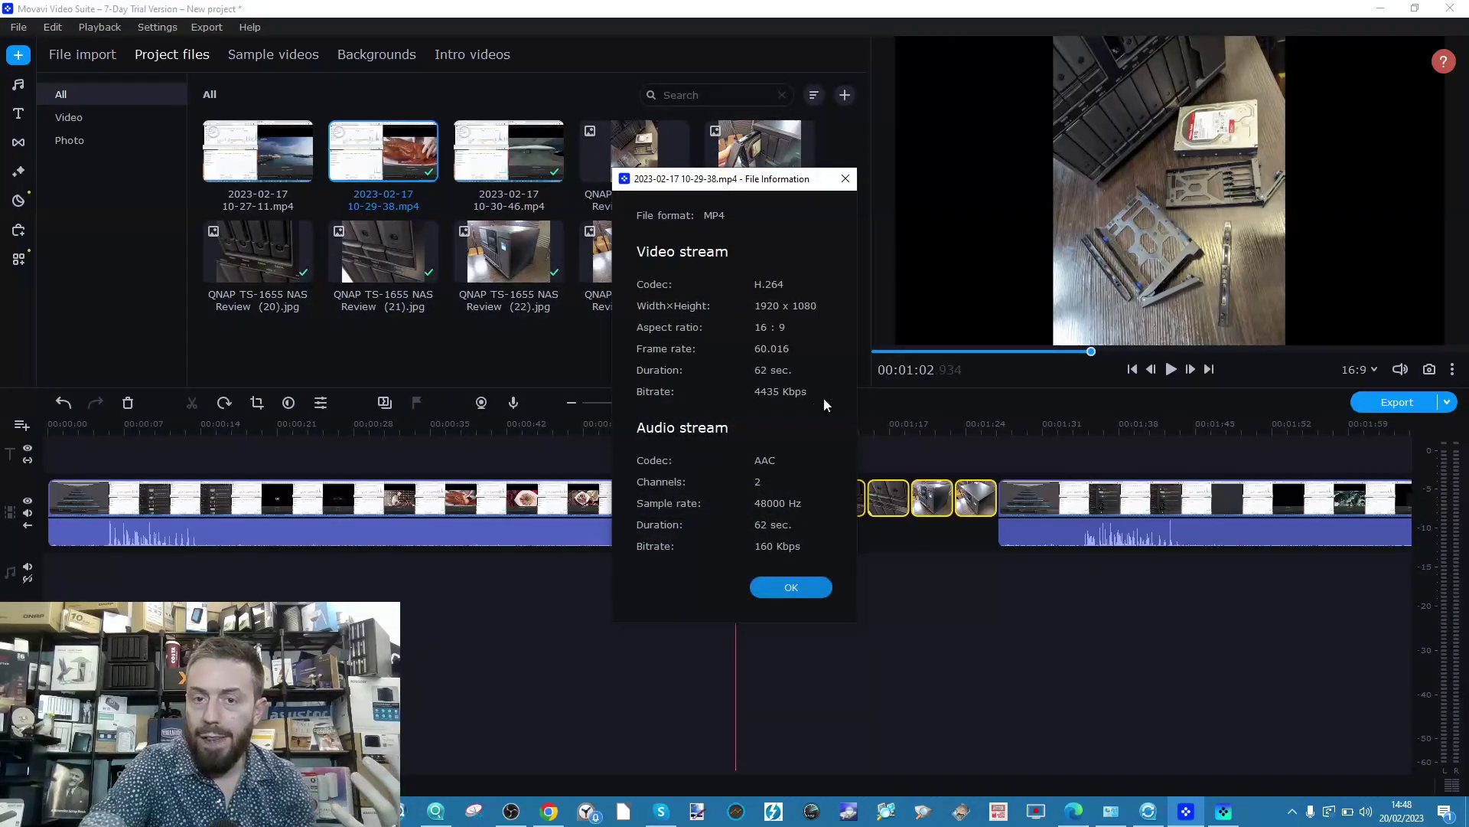
{"action": "left_click", "coordinate": [845, 179]}
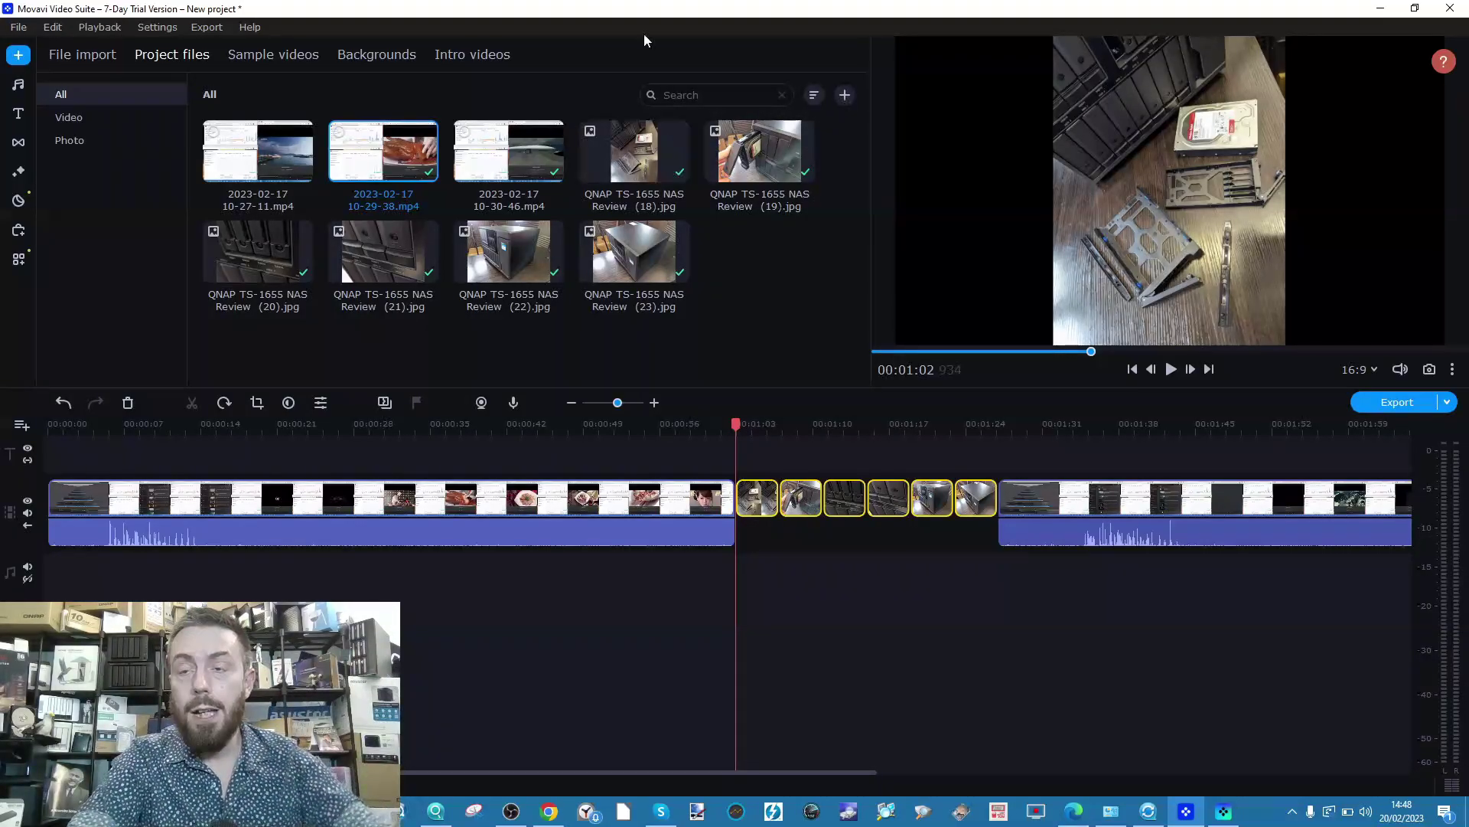
{"action": "left_click", "coordinate": [1382, 12]}
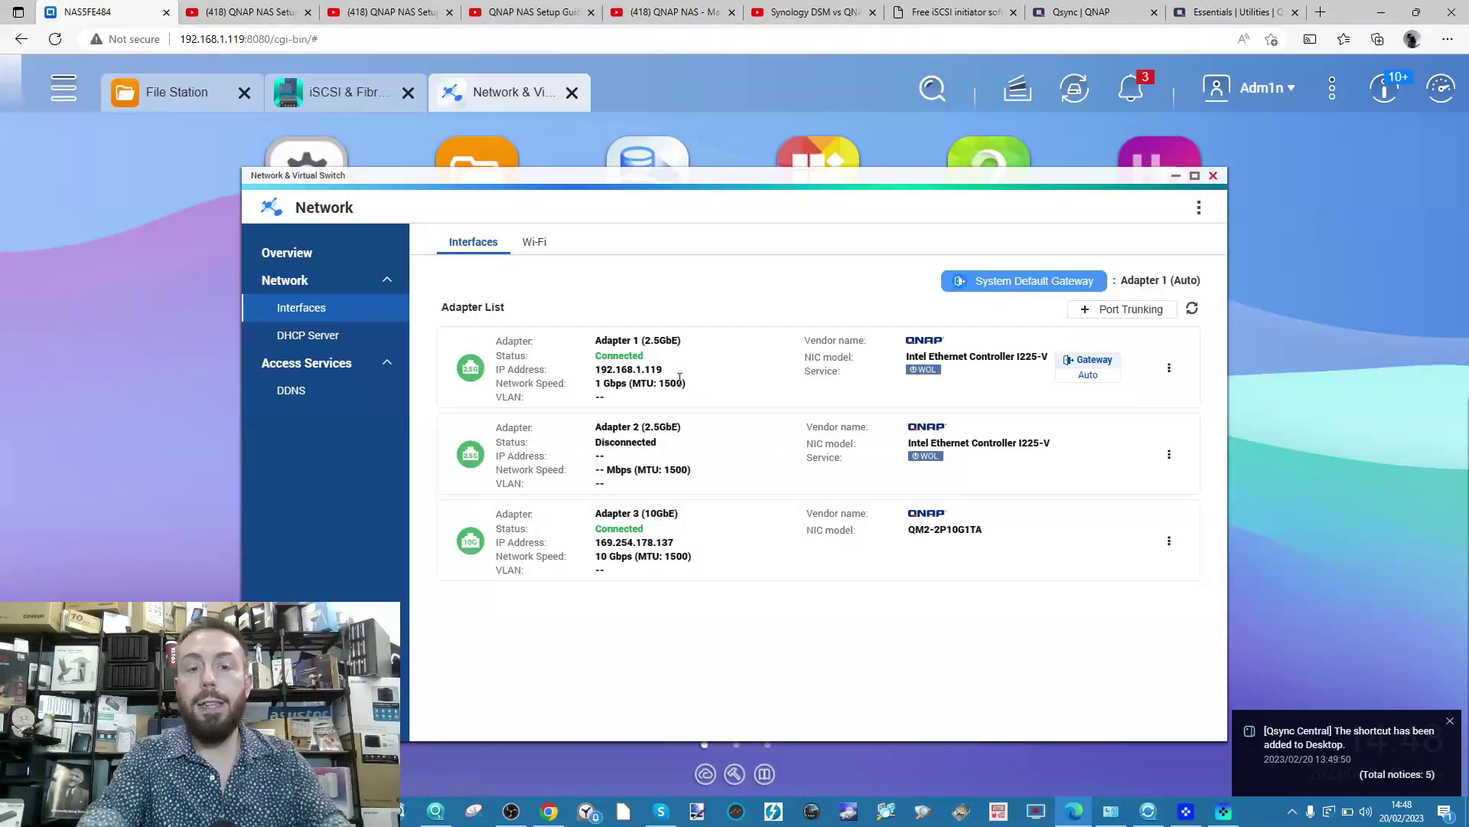
Step: Return to the QNAP Interfaces list and open the options menu for 10GbE Adapter 3
{"action": "left_click_drag", "start_coordinate": [651, 370], "coordinate": [667, 372]}
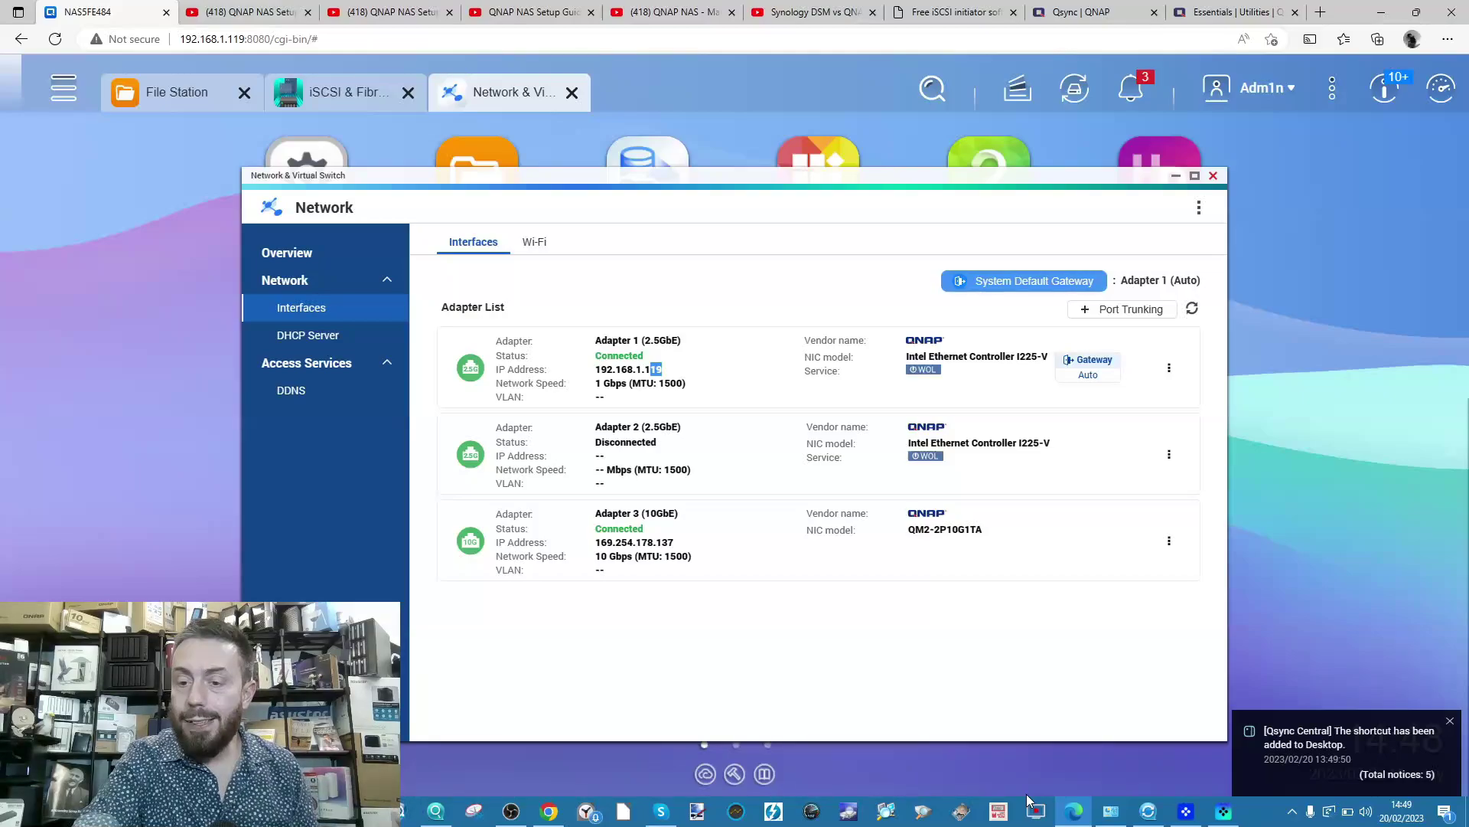
{"action": "key", "text": "alt+Tab"}
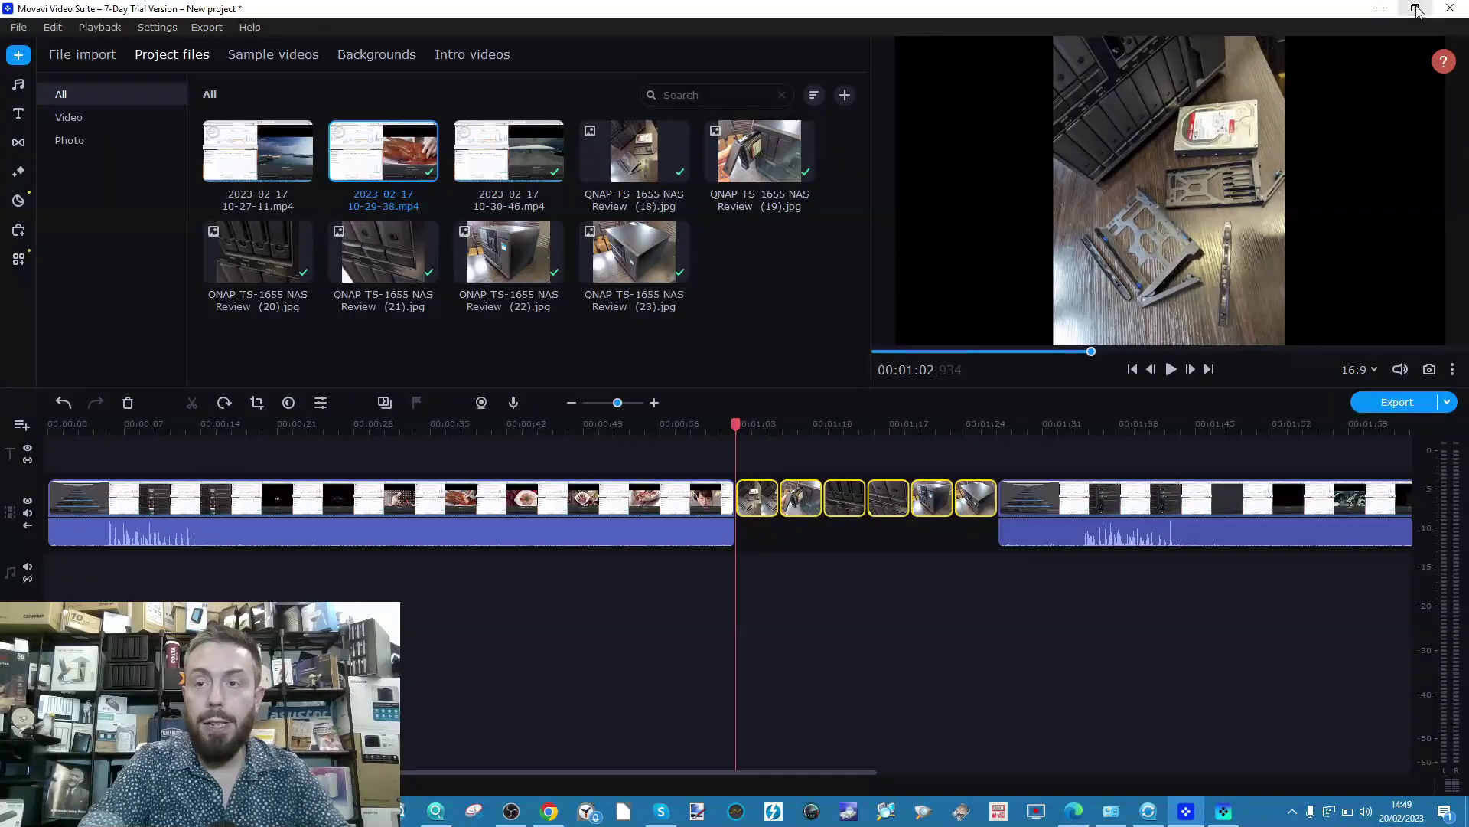
{"action": "left_click", "coordinate": [1380, 8]}
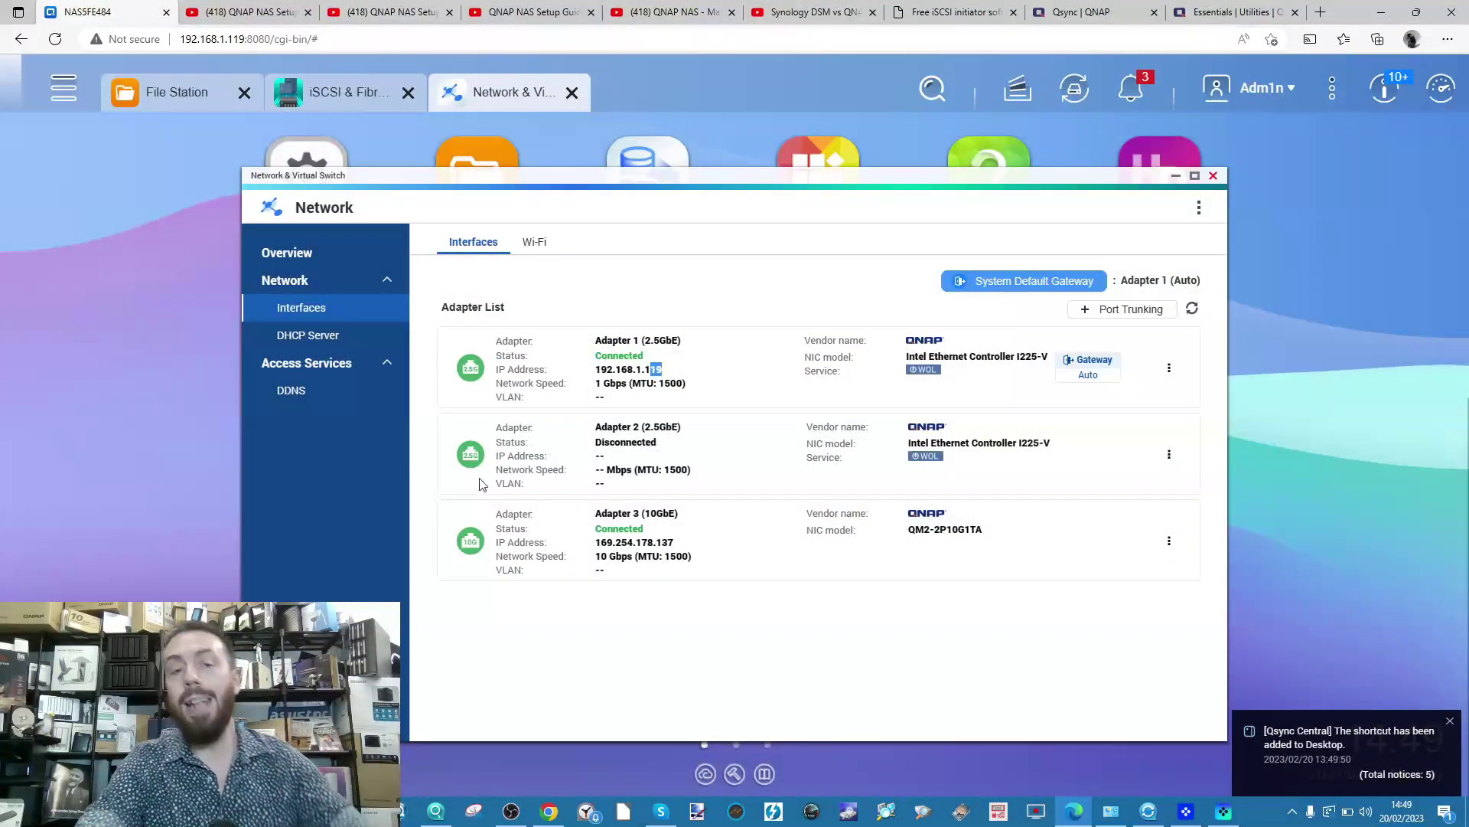
{"action": "left_click", "coordinate": [714, 515]}
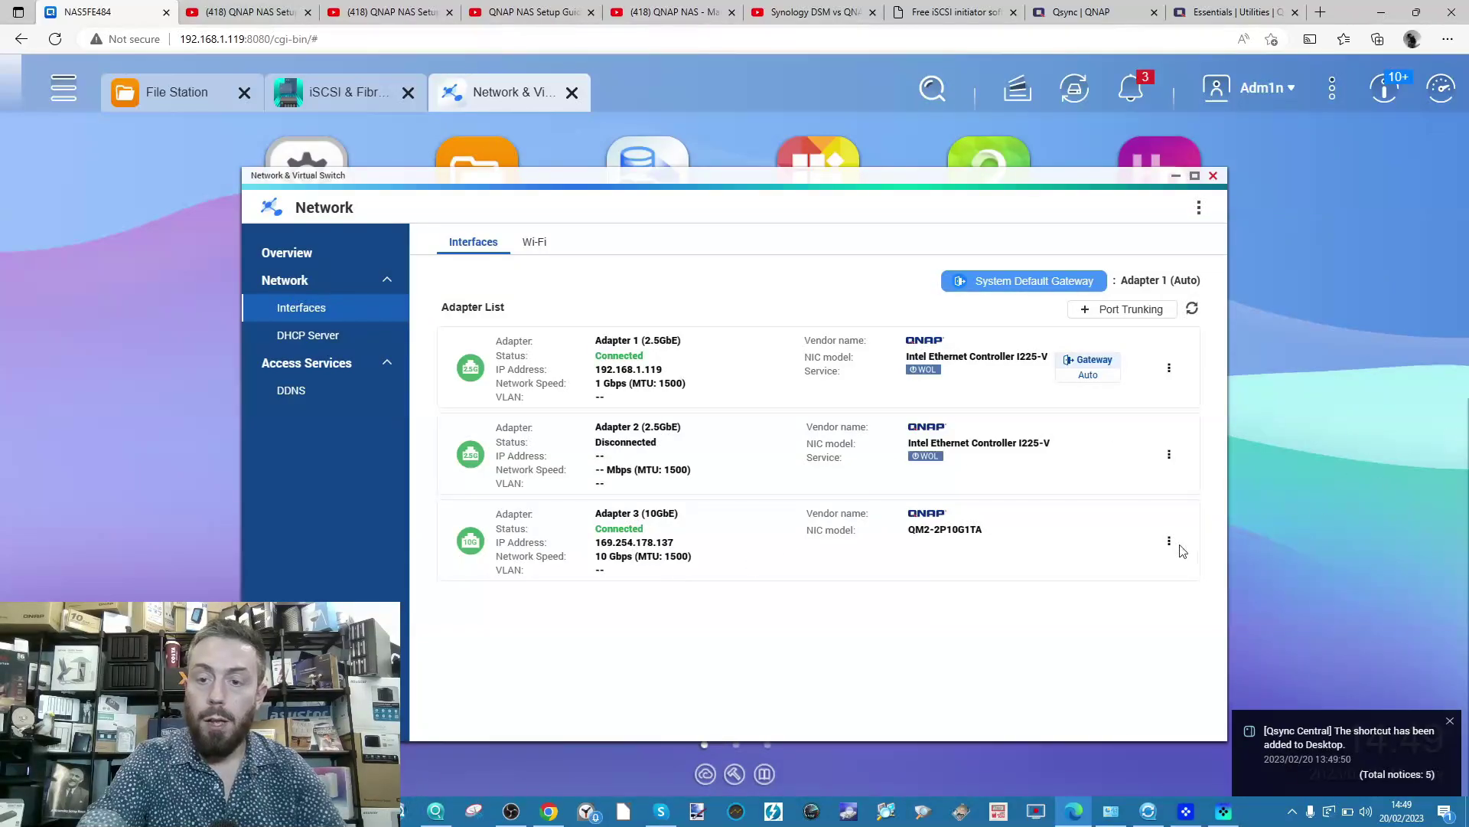
{"action": "left_click", "coordinate": [1169, 543]}
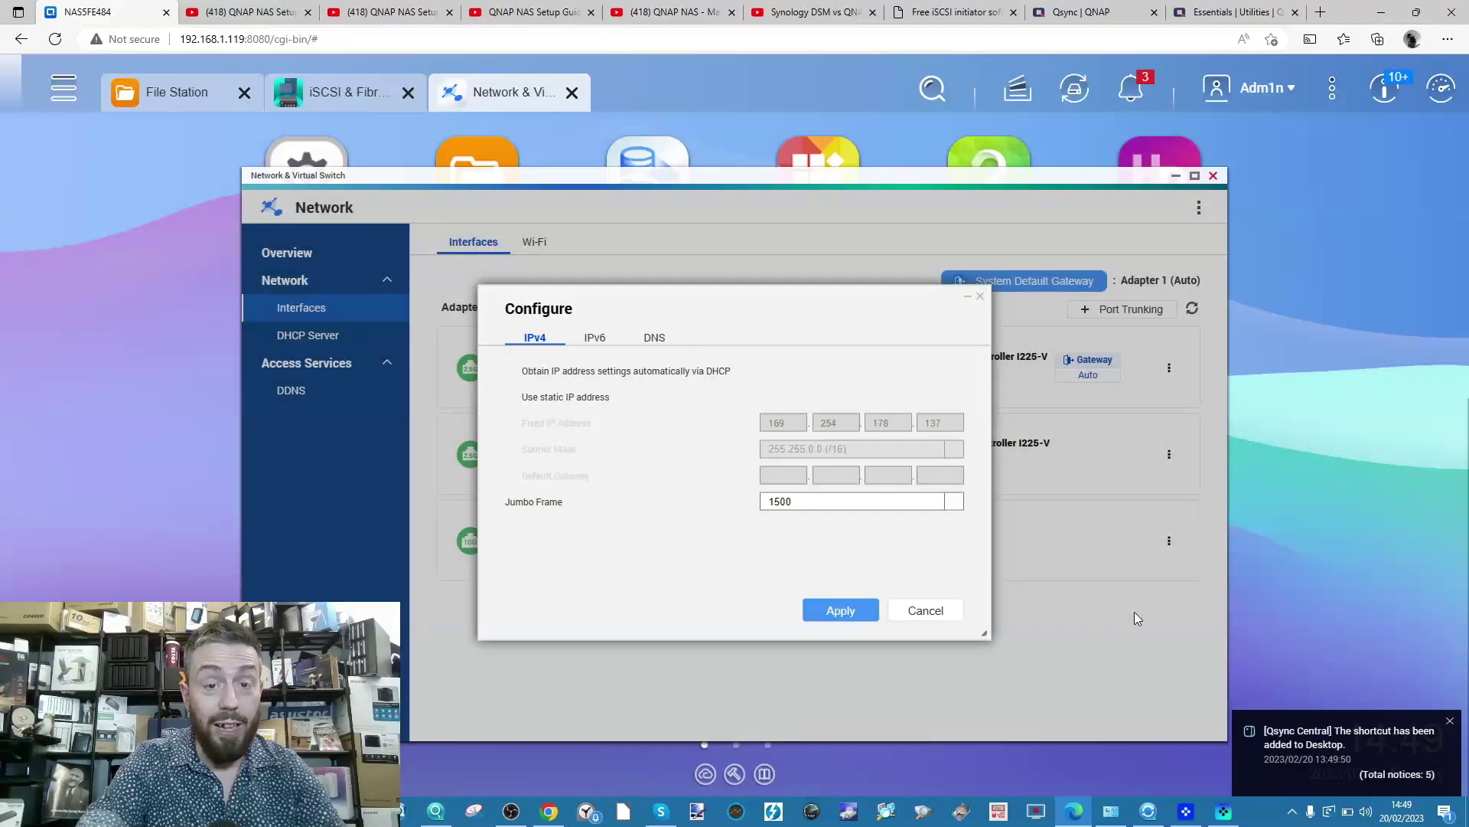
Step: Switch Adapter 3 to 'Use static IP address' and bring Qfinder Pro forward
{"action": "left_click", "coordinate": [541, 395]}
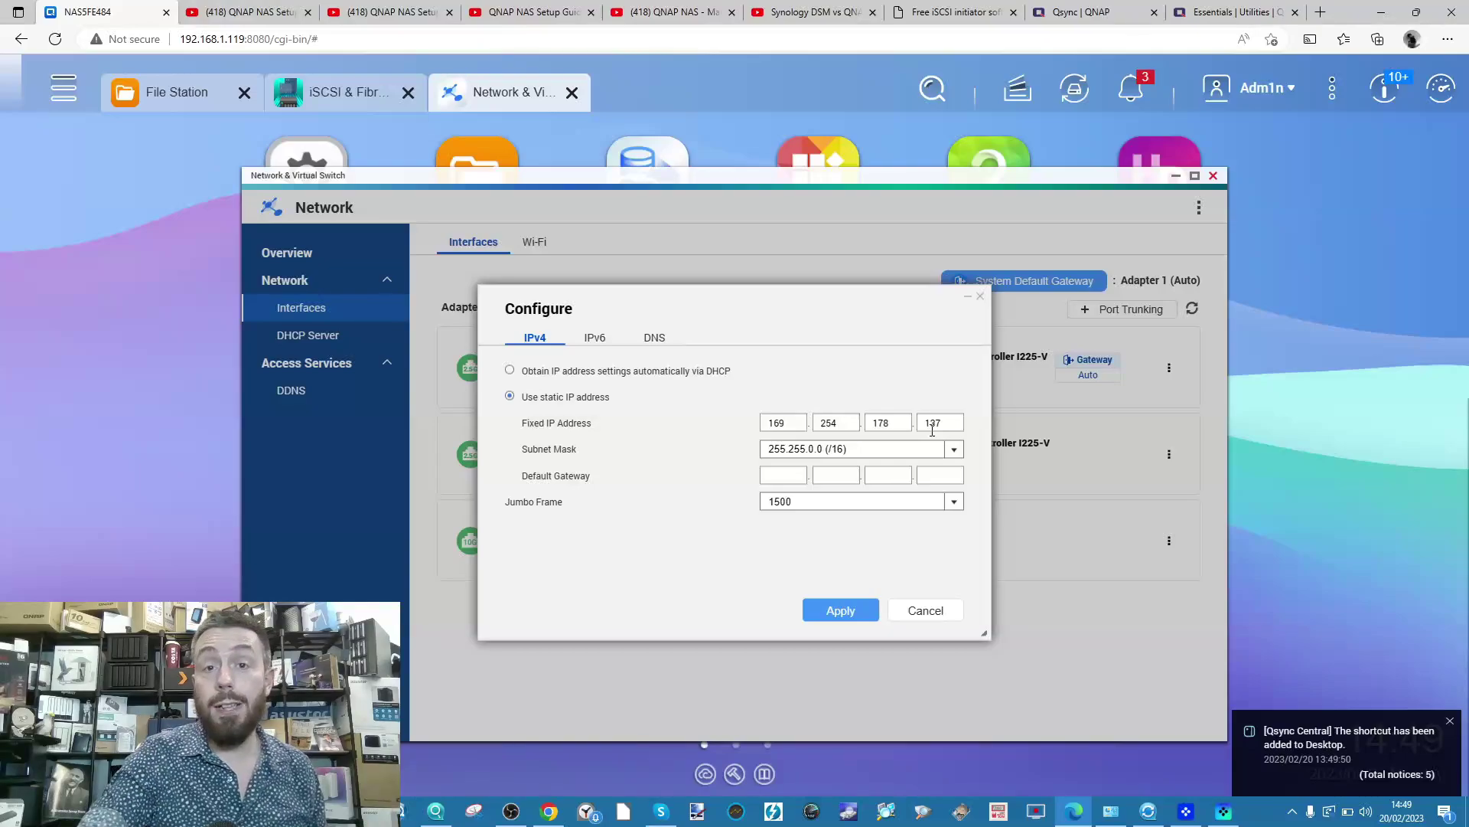
{"action": "left_click", "coordinate": [434, 806]}
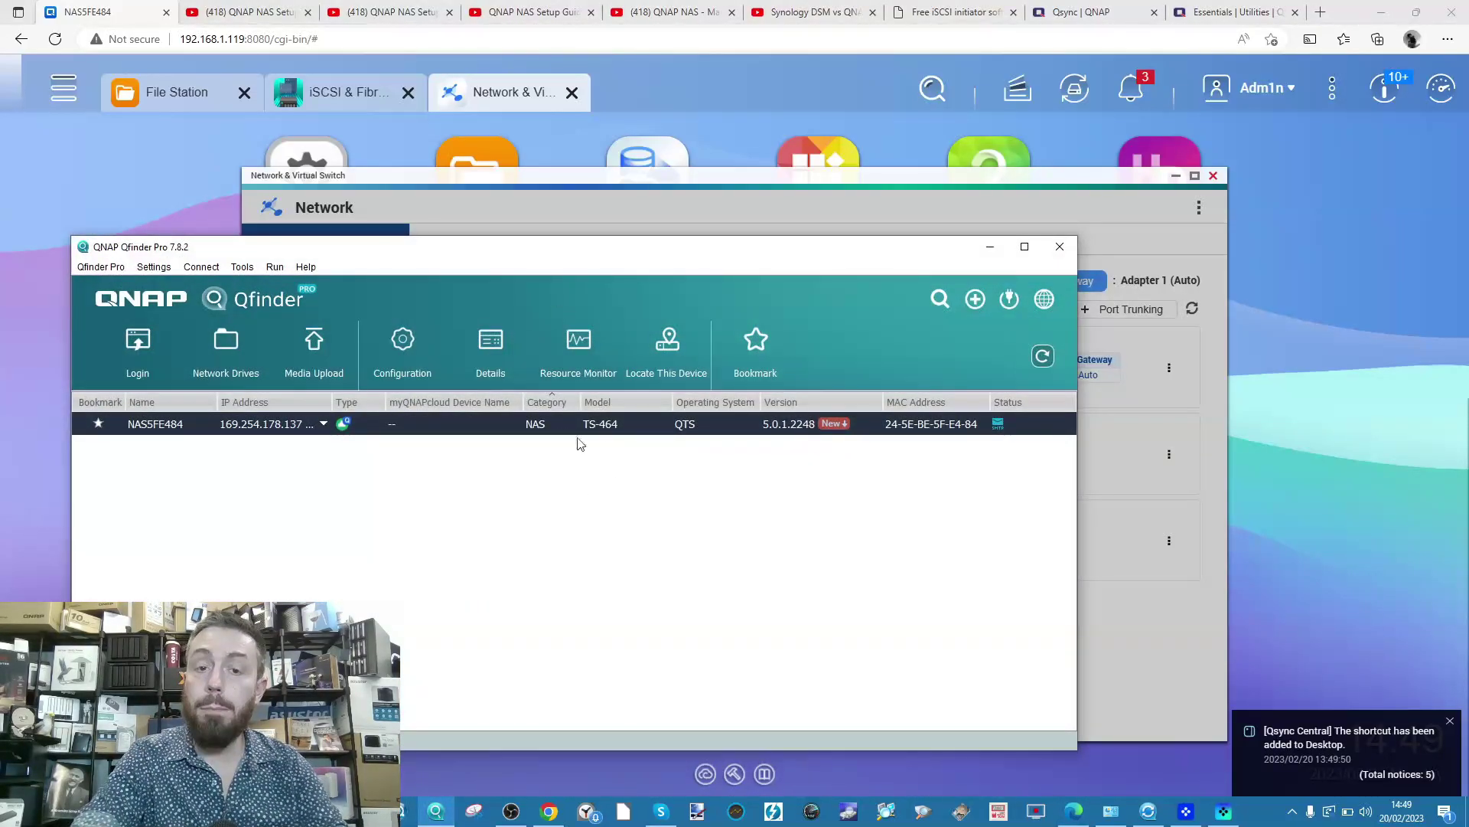
Step: Log in to the TS-464's Qfinder Configuration with admin credentials and review its Network Settings
{"action": "right_click", "coordinate": [415, 431]}
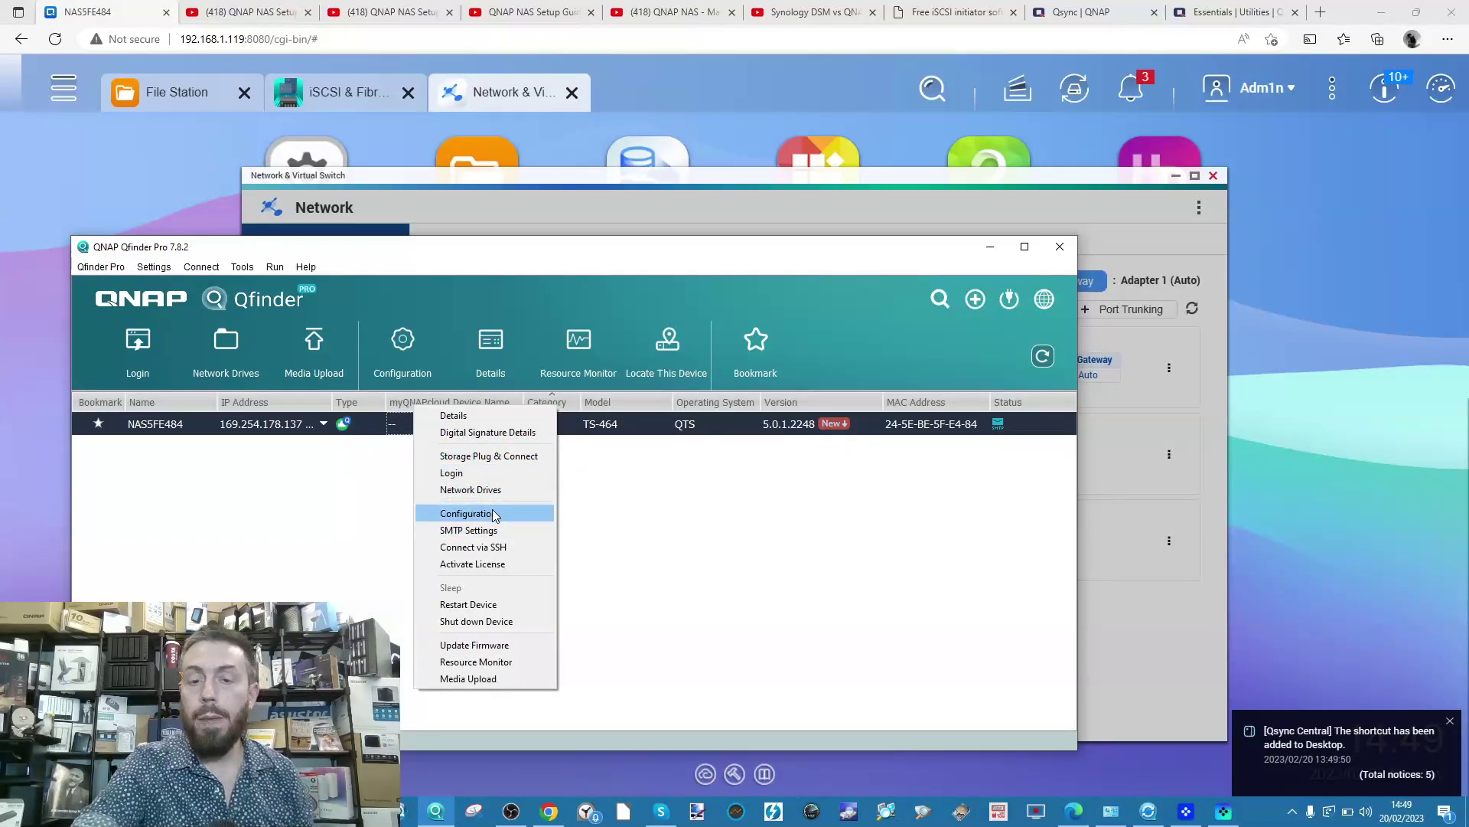
{"action": "left_click", "coordinate": [496, 512]}
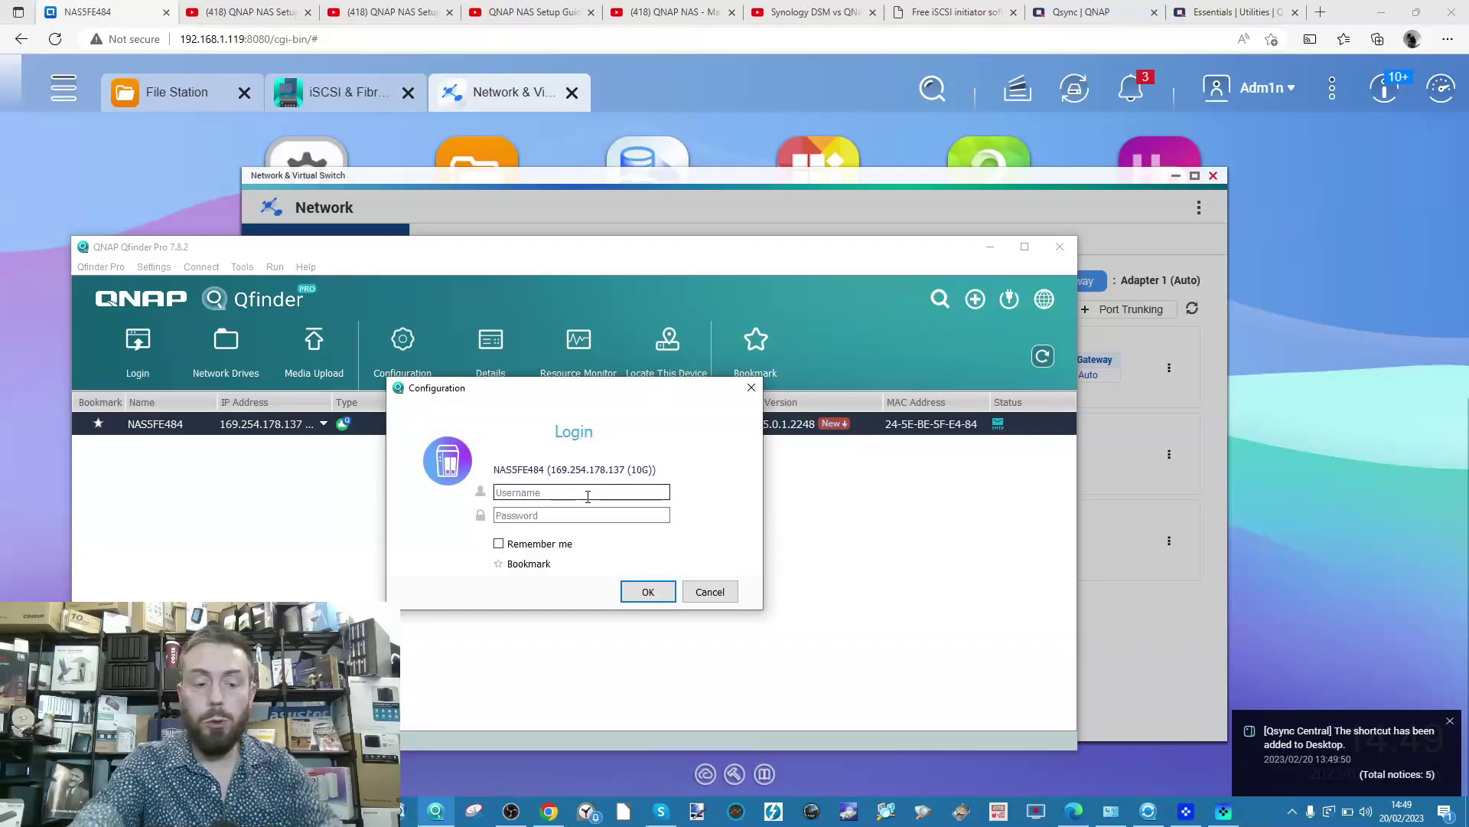
{"action": "type", "text": "Adm1n"}
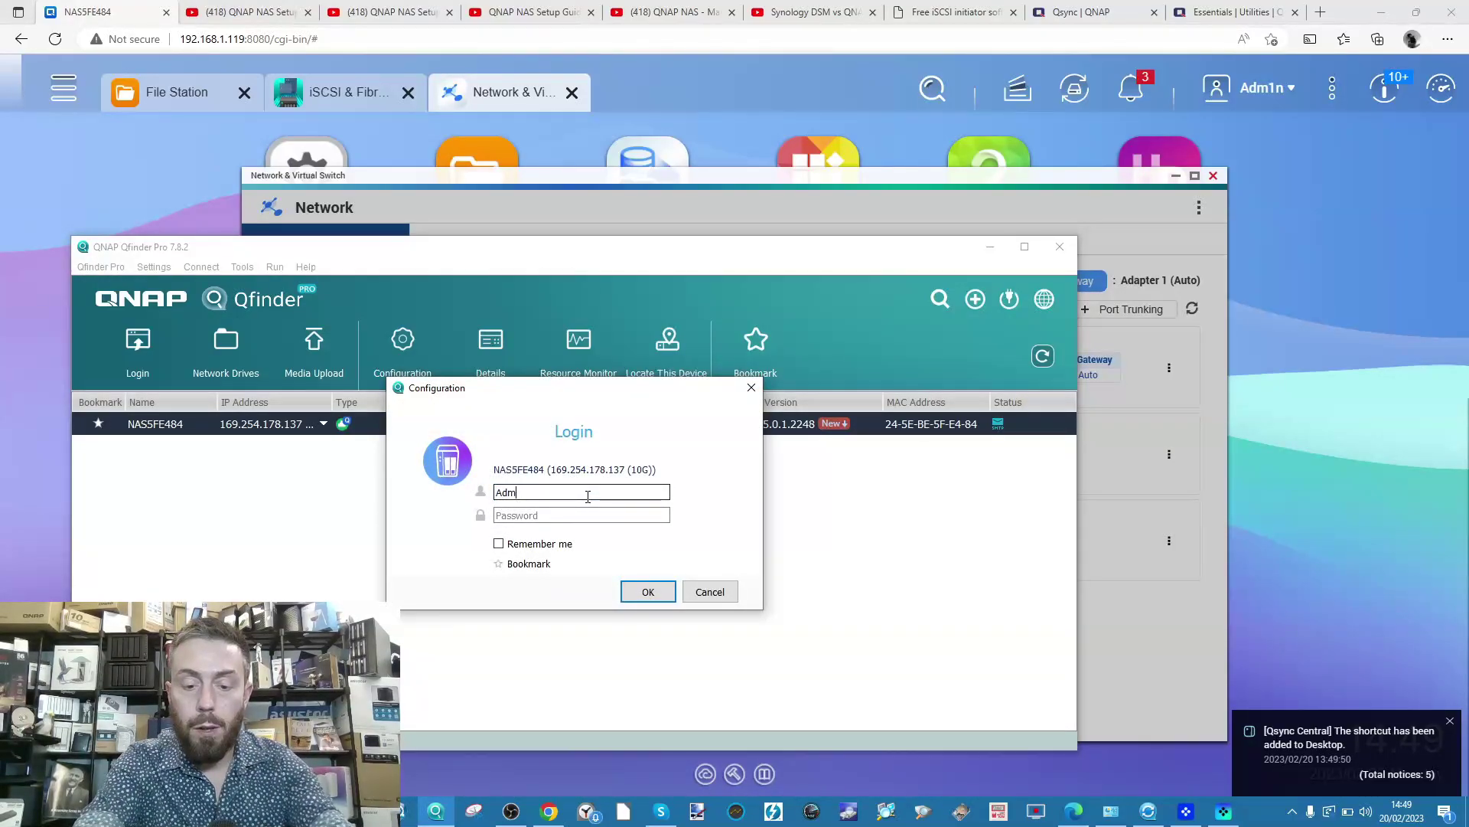
{"action": "key", "text": "Tab"}
{"action": "type", "text": "•••••••••"}
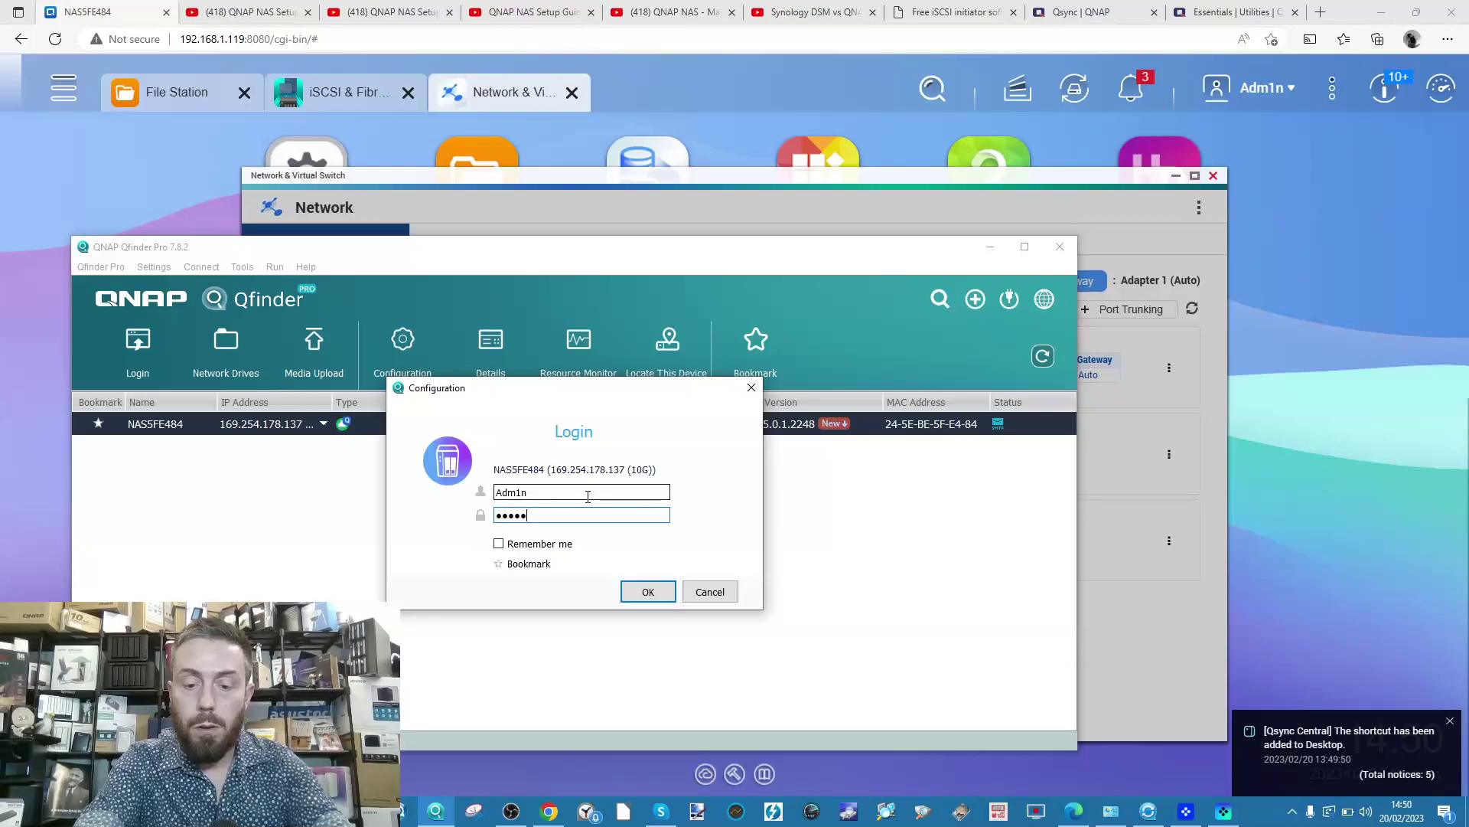
{"action": "left_click", "coordinate": [634, 593]}
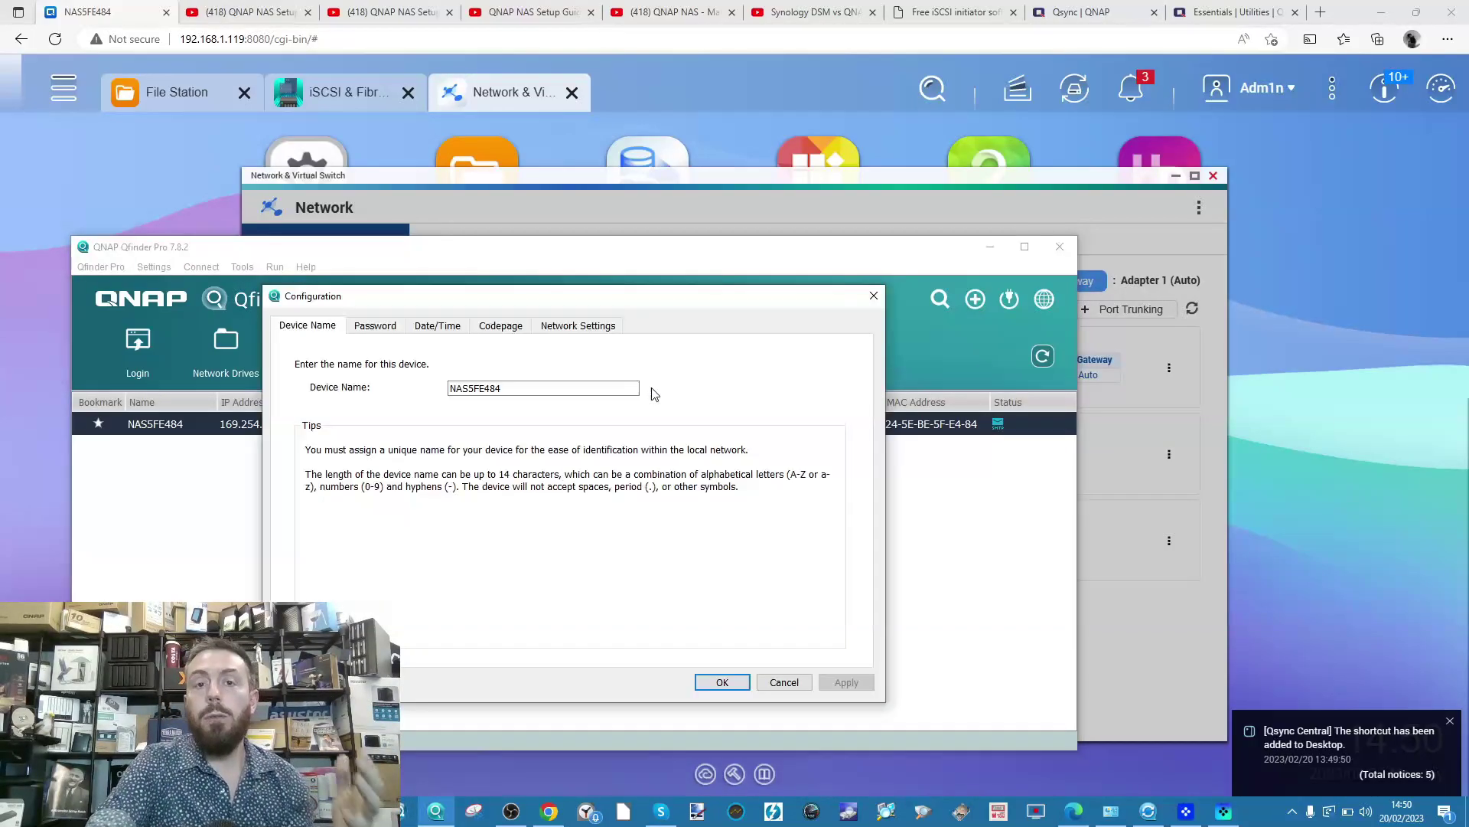
{"action": "left_click", "coordinate": [544, 332]}
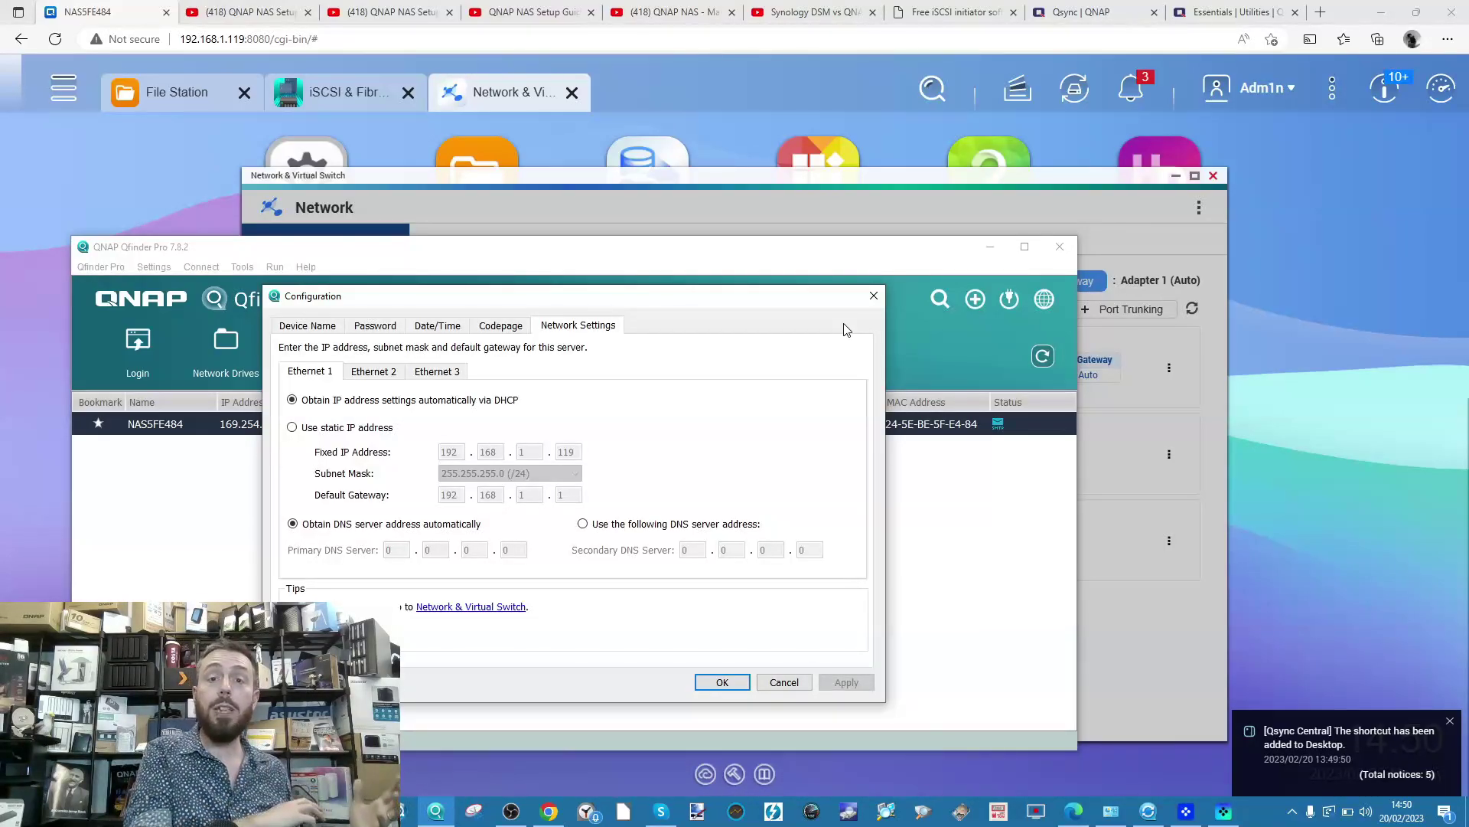
{"action": "left_click", "coordinate": [874, 296]}
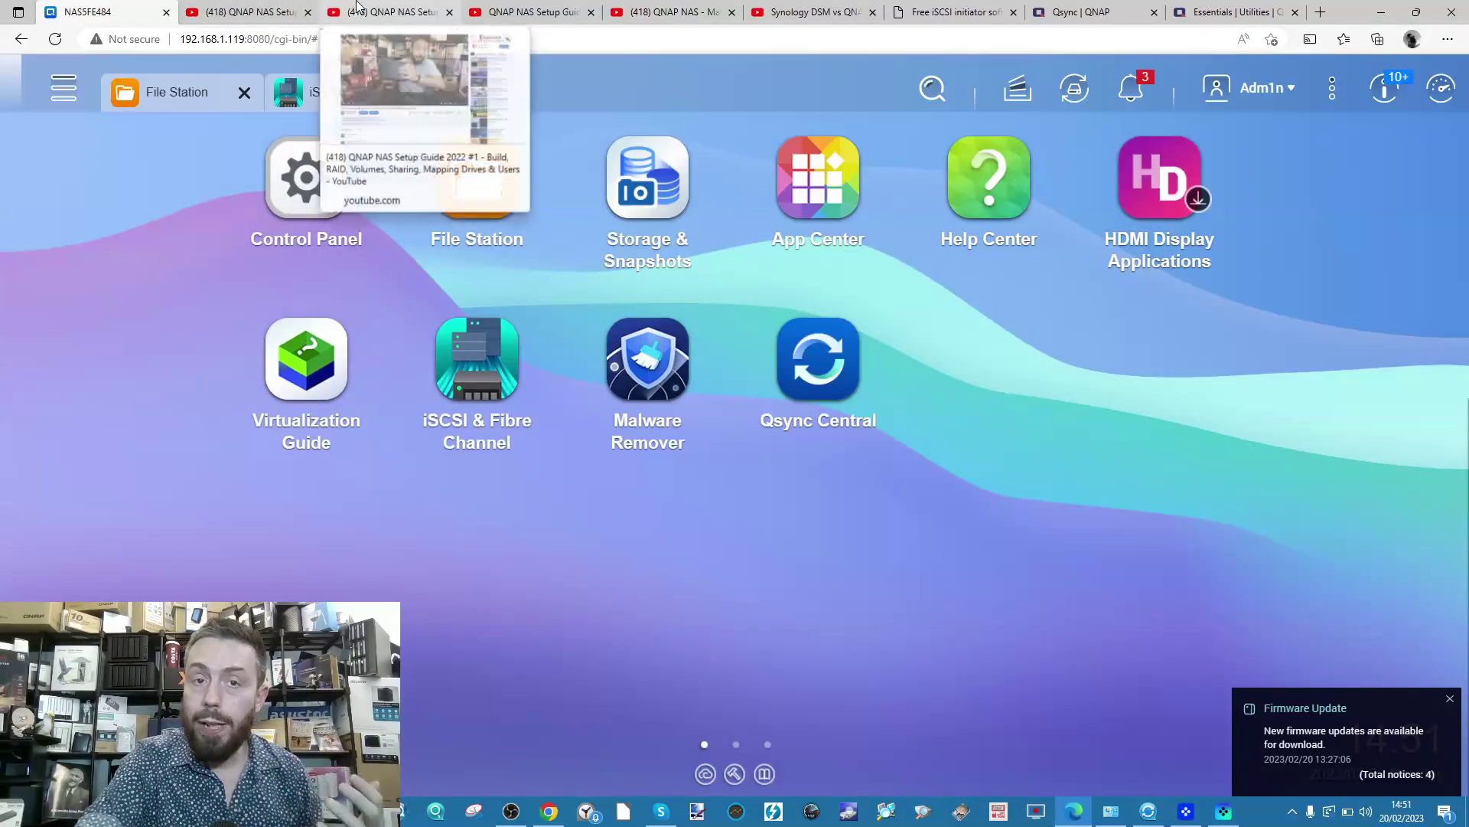
{"action": "left_click", "coordinate": [62, 88]}
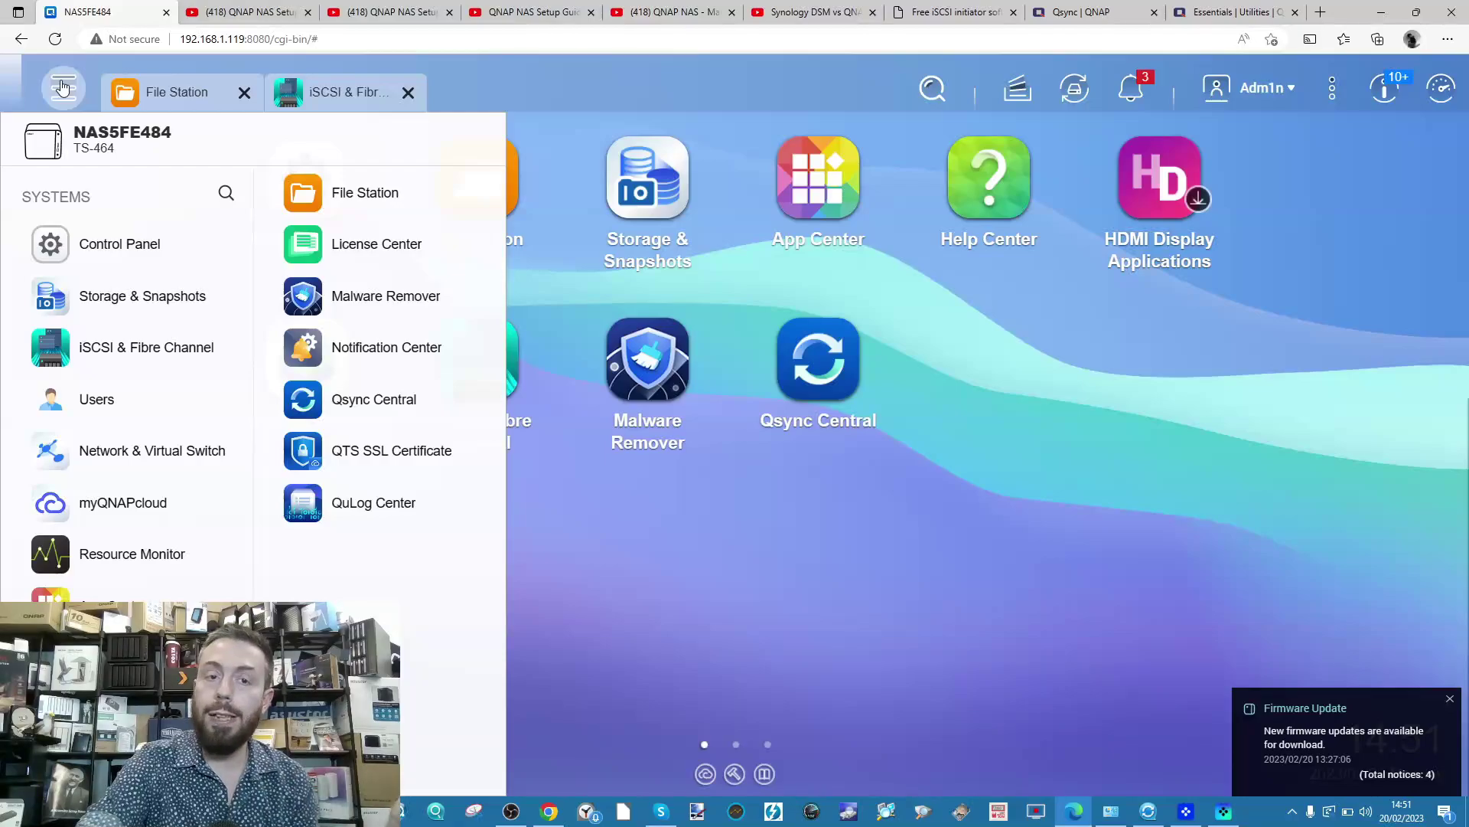
{"action": "left_click", "coordinate": [121, 502]}
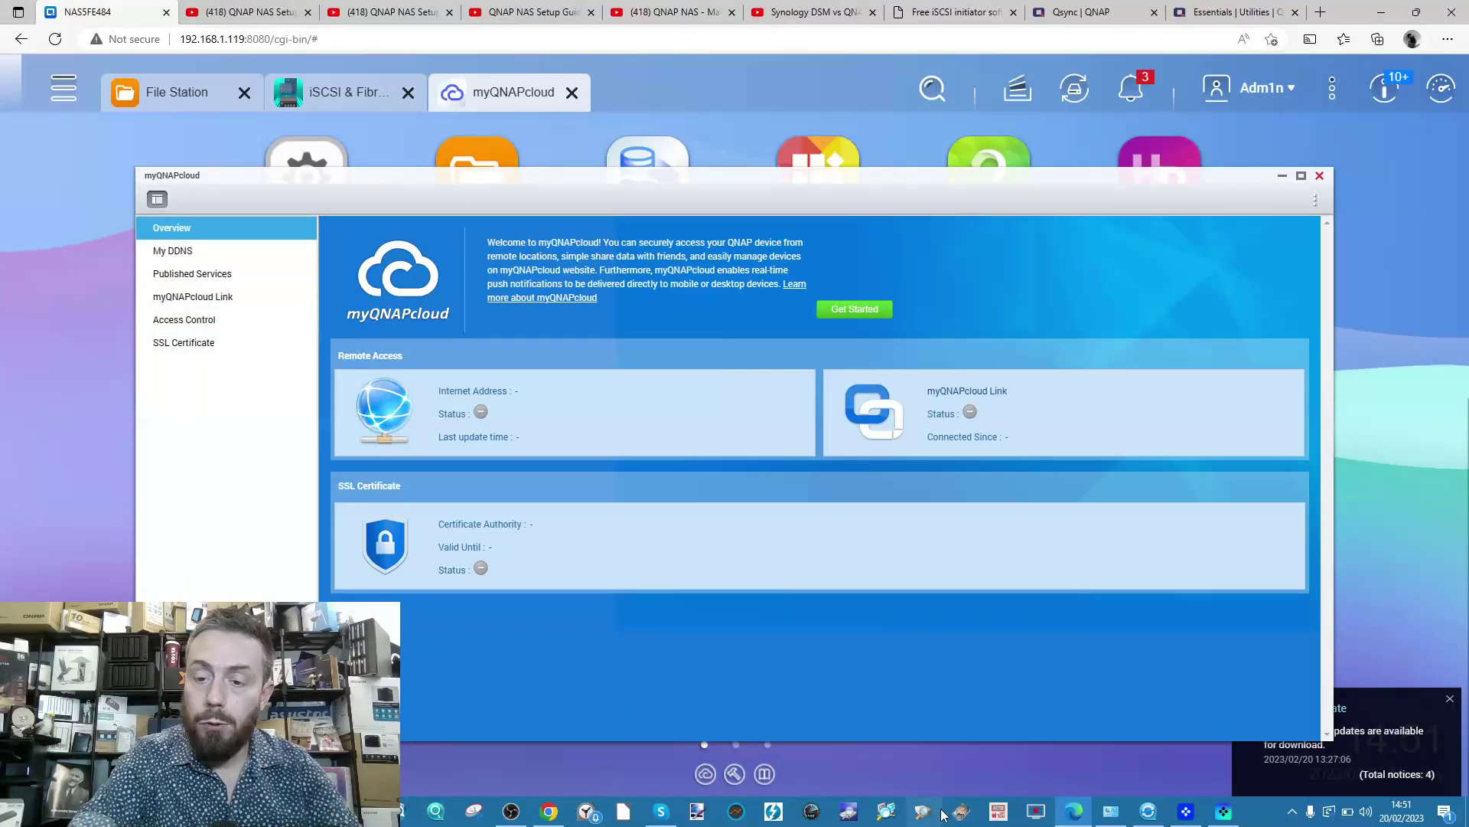
{"action": "left_click", "coordinate": [1148, 810]}
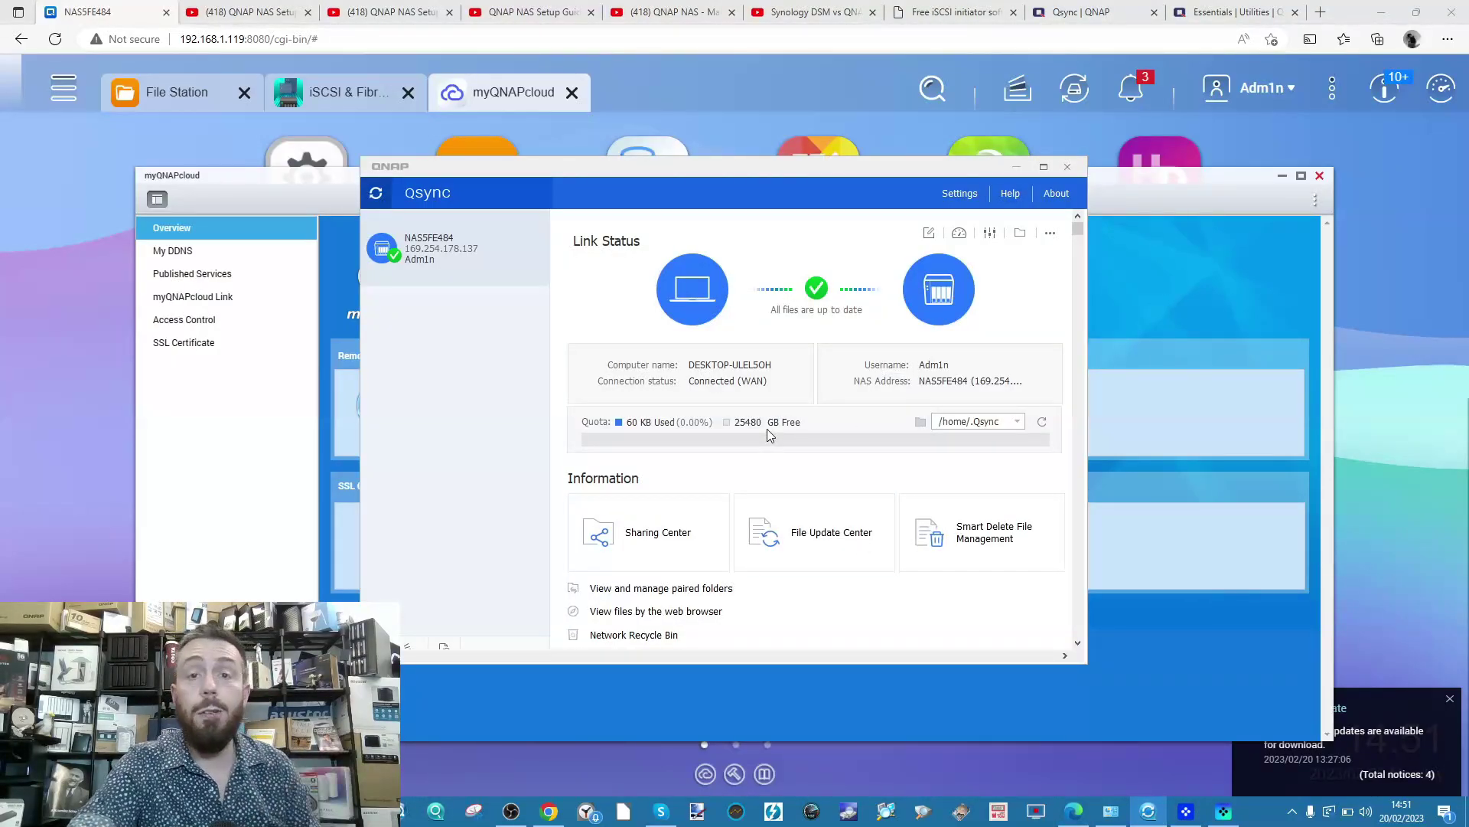
{"action": "left_click", "coordinate": [1070, 167]}
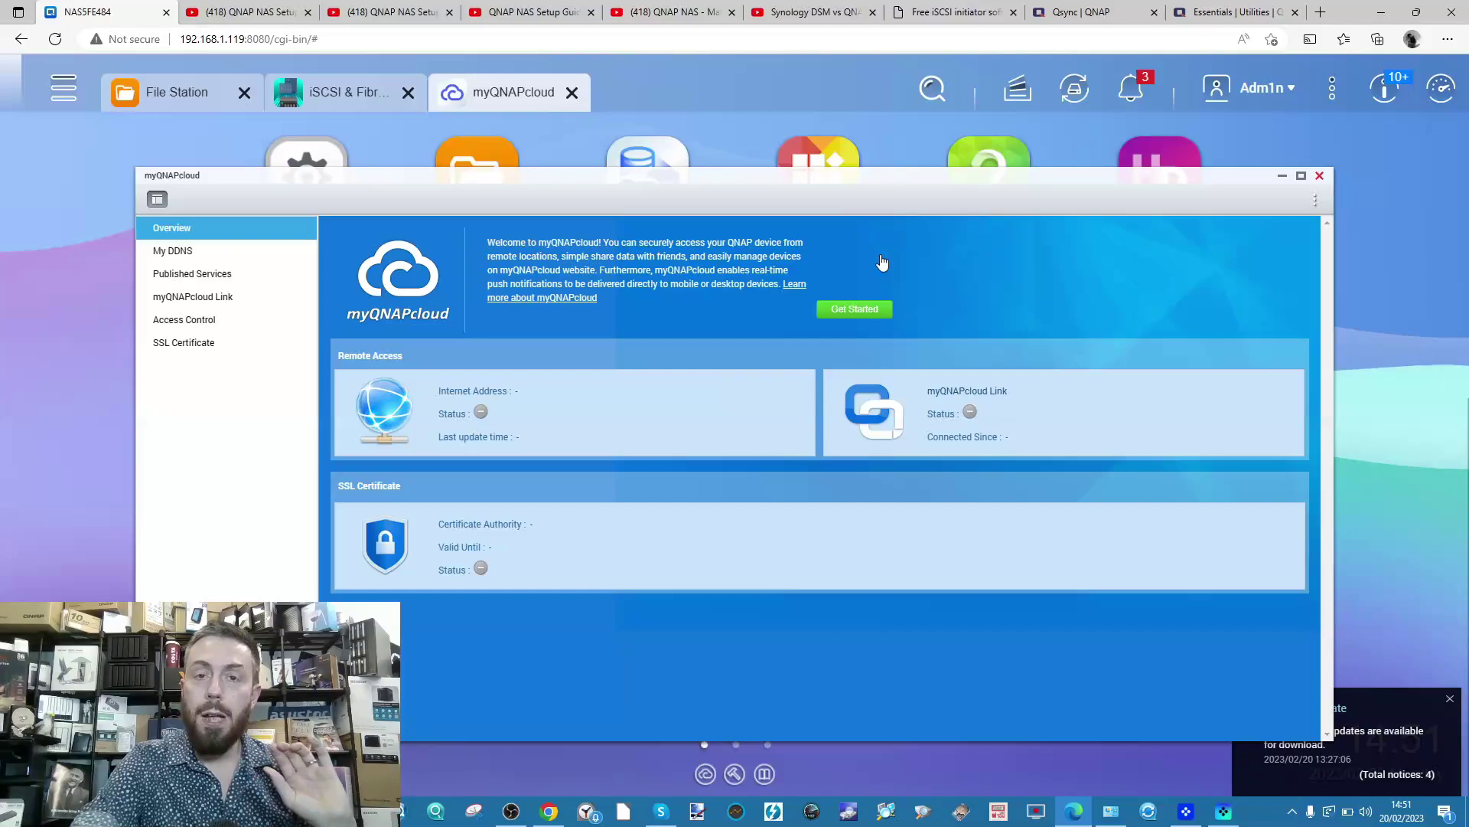
{"action": "left_click", "coordinate": [1320, 177]}
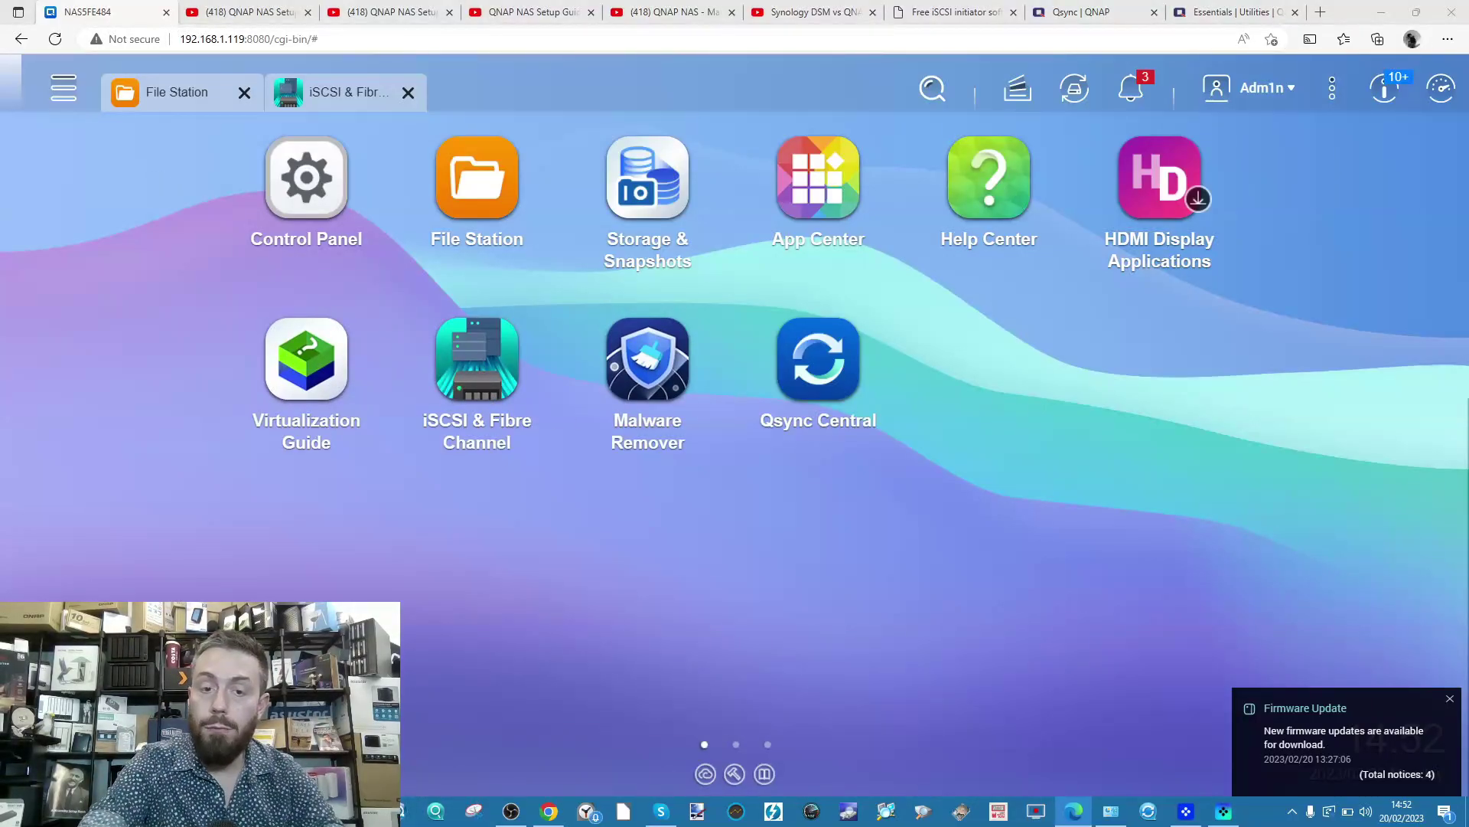
{"action": "key", "text": "super+e"}
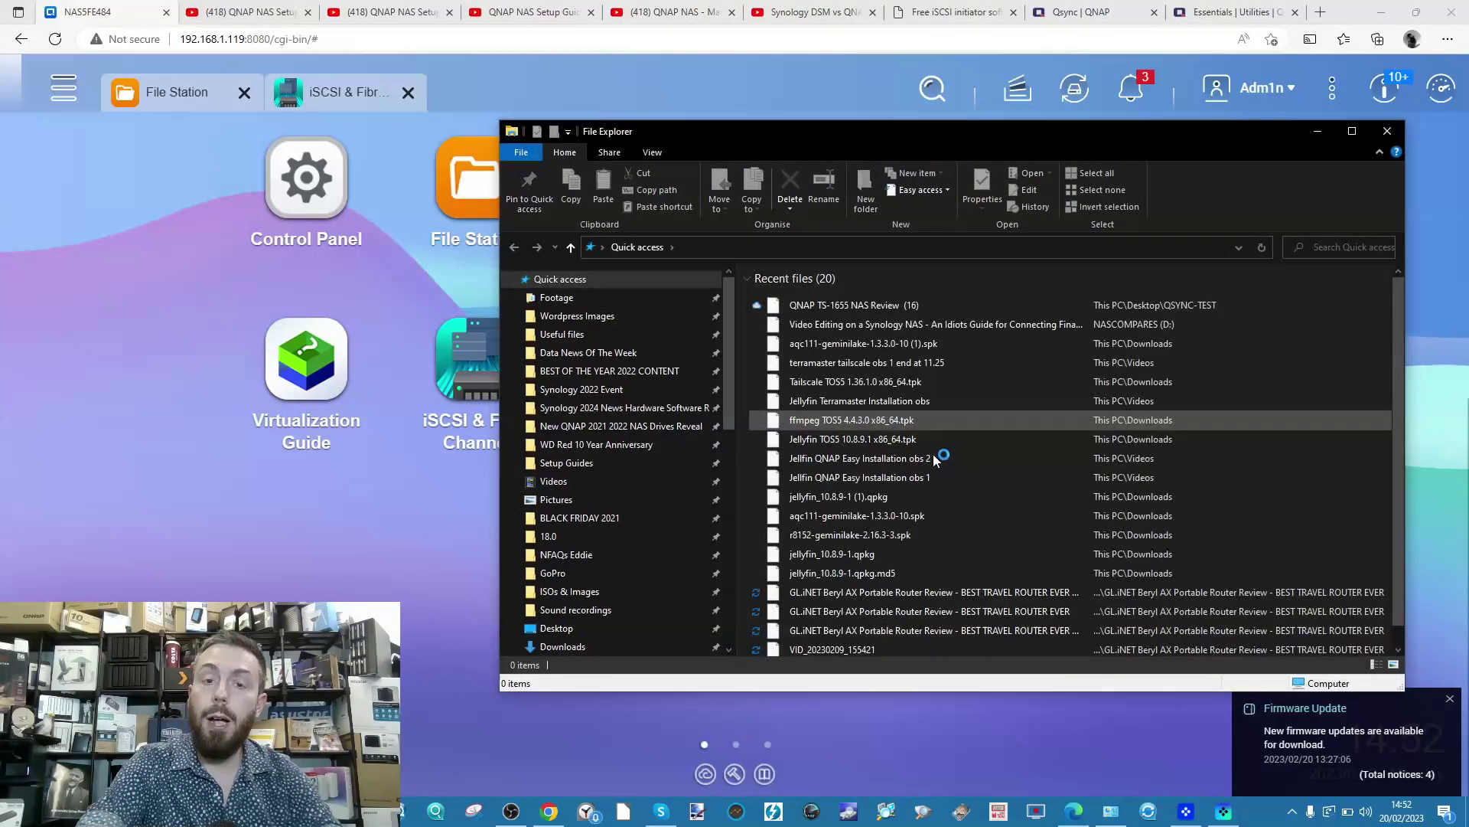
{"action": "scroll", "coordinate": [586, 499], "scroll_direction": "down", "scroll_amount": 7}
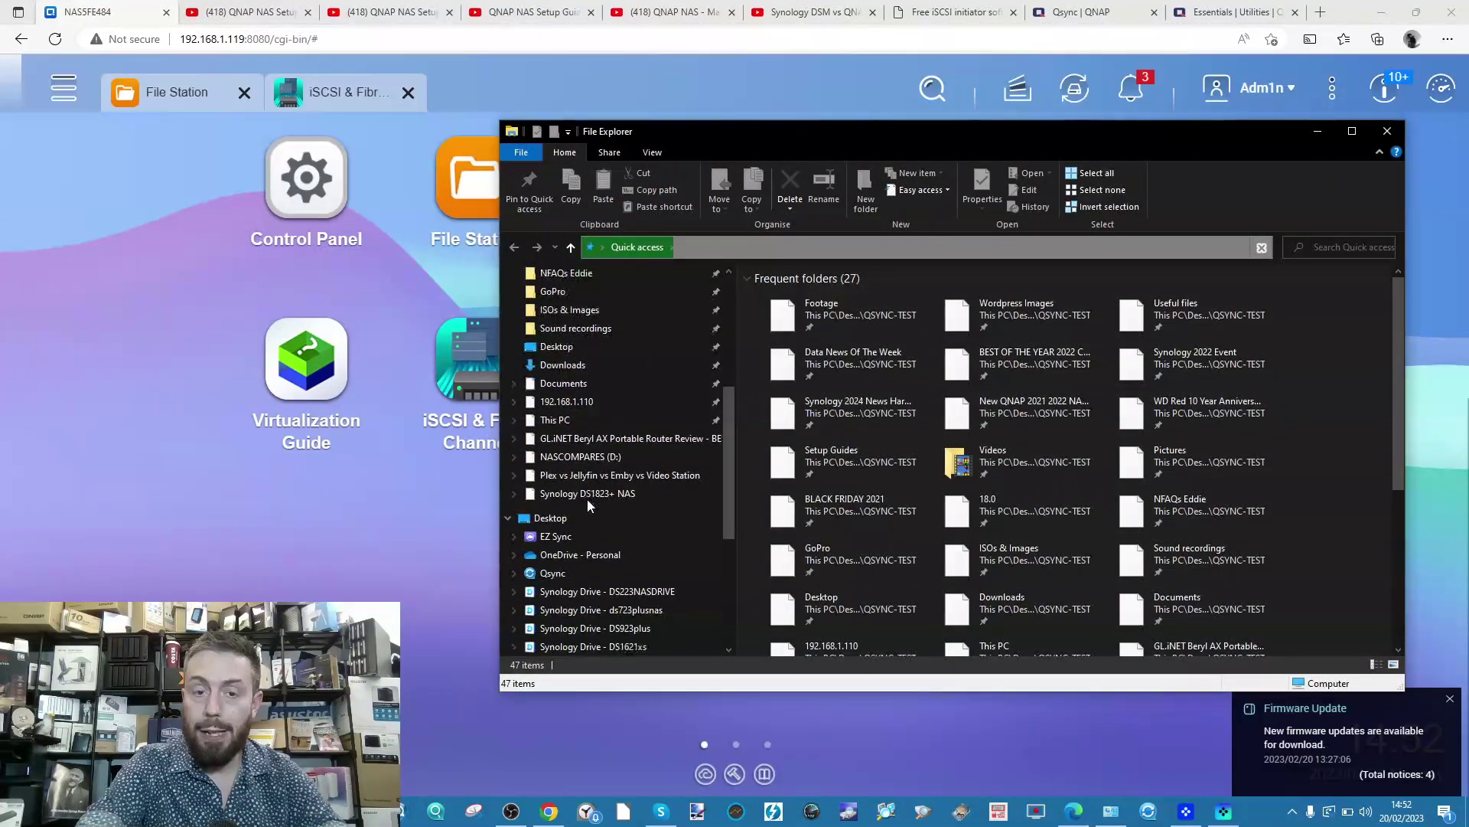
{"action": "left_click", "coordinate": [555, 572]}
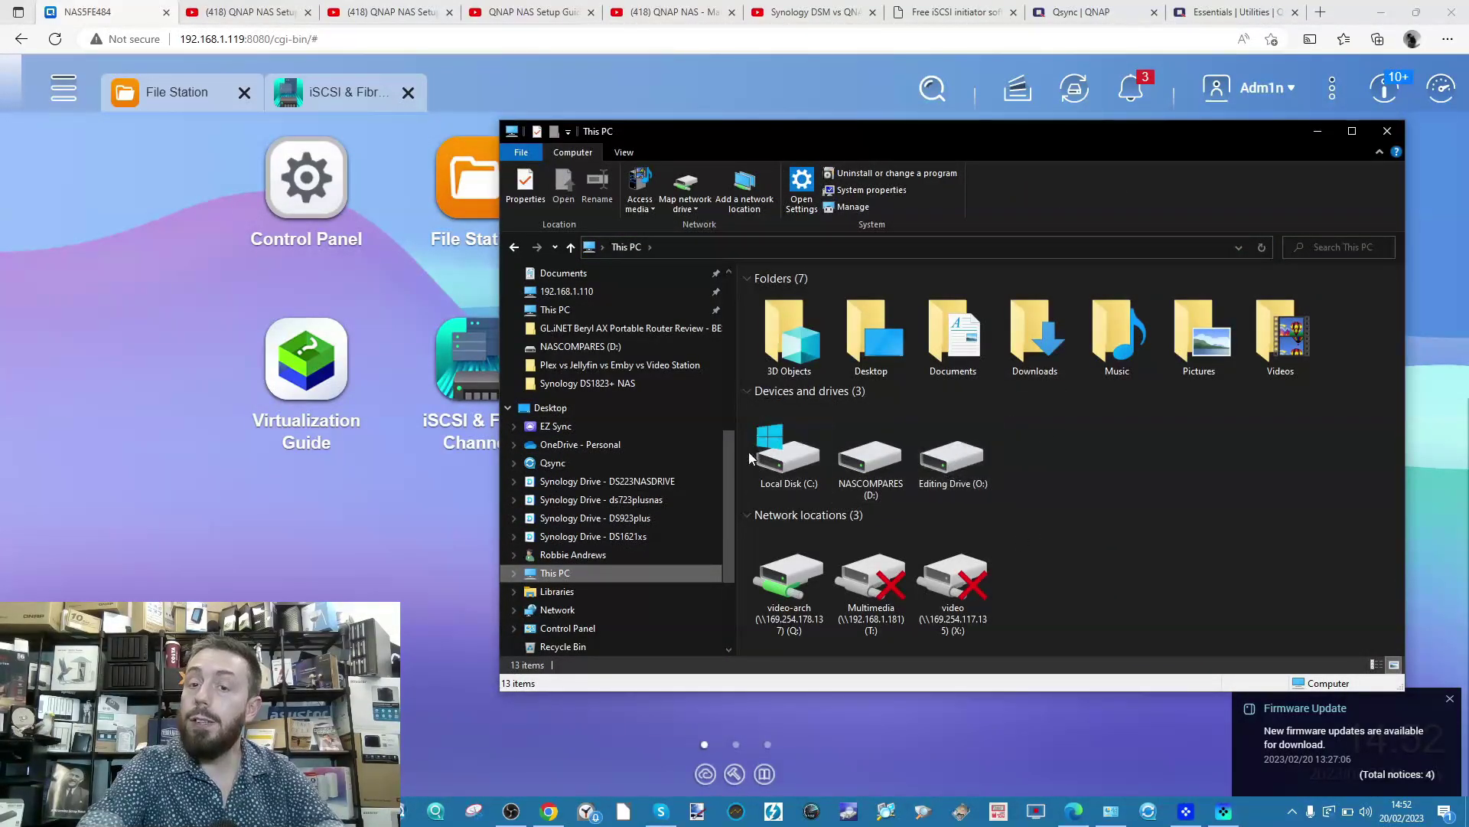
{"action": "left_click", "coordinate": [961, 450]}
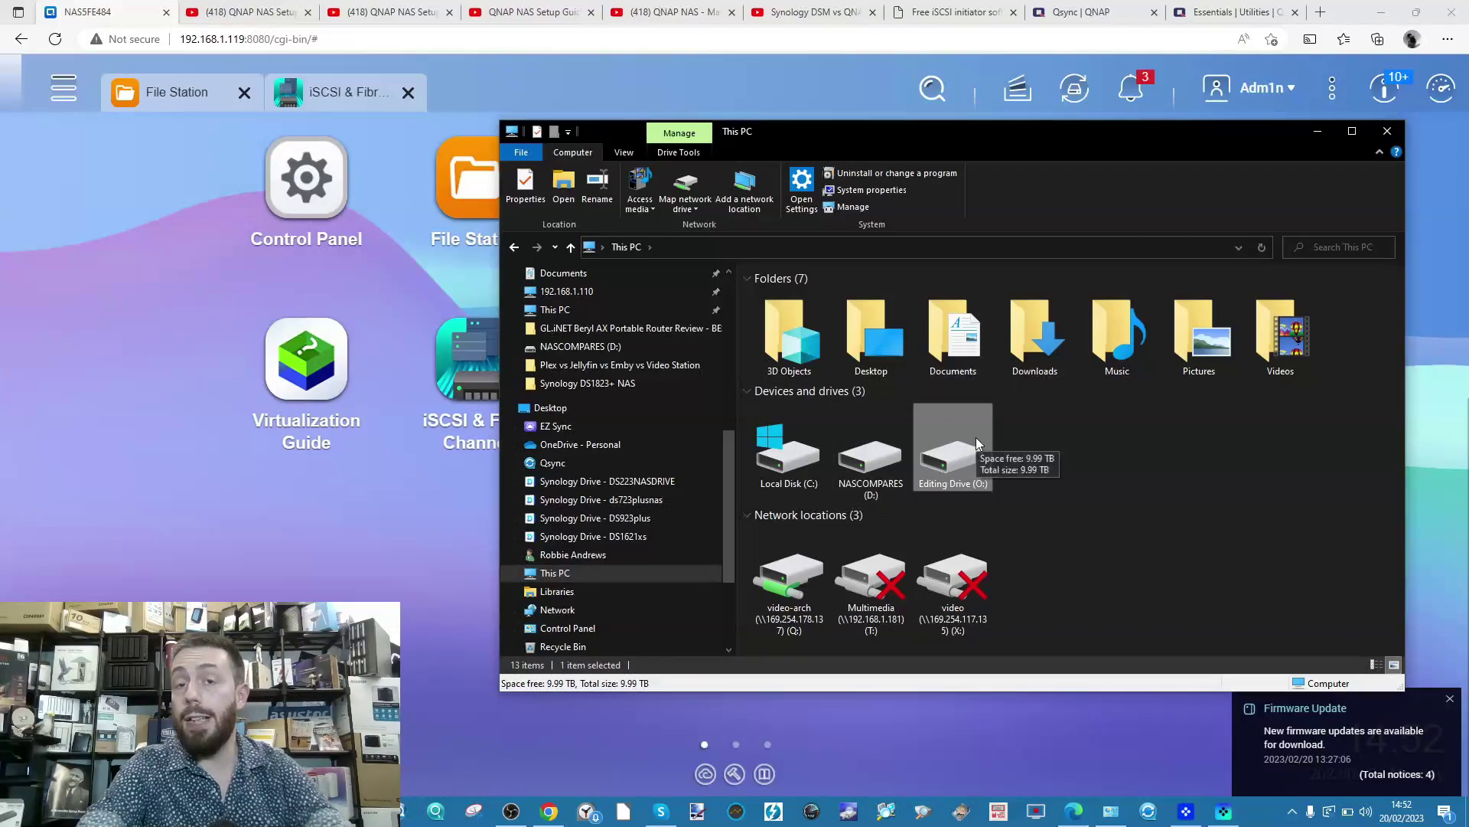
{"action": "left_click", "coordinate": [782, 563]}
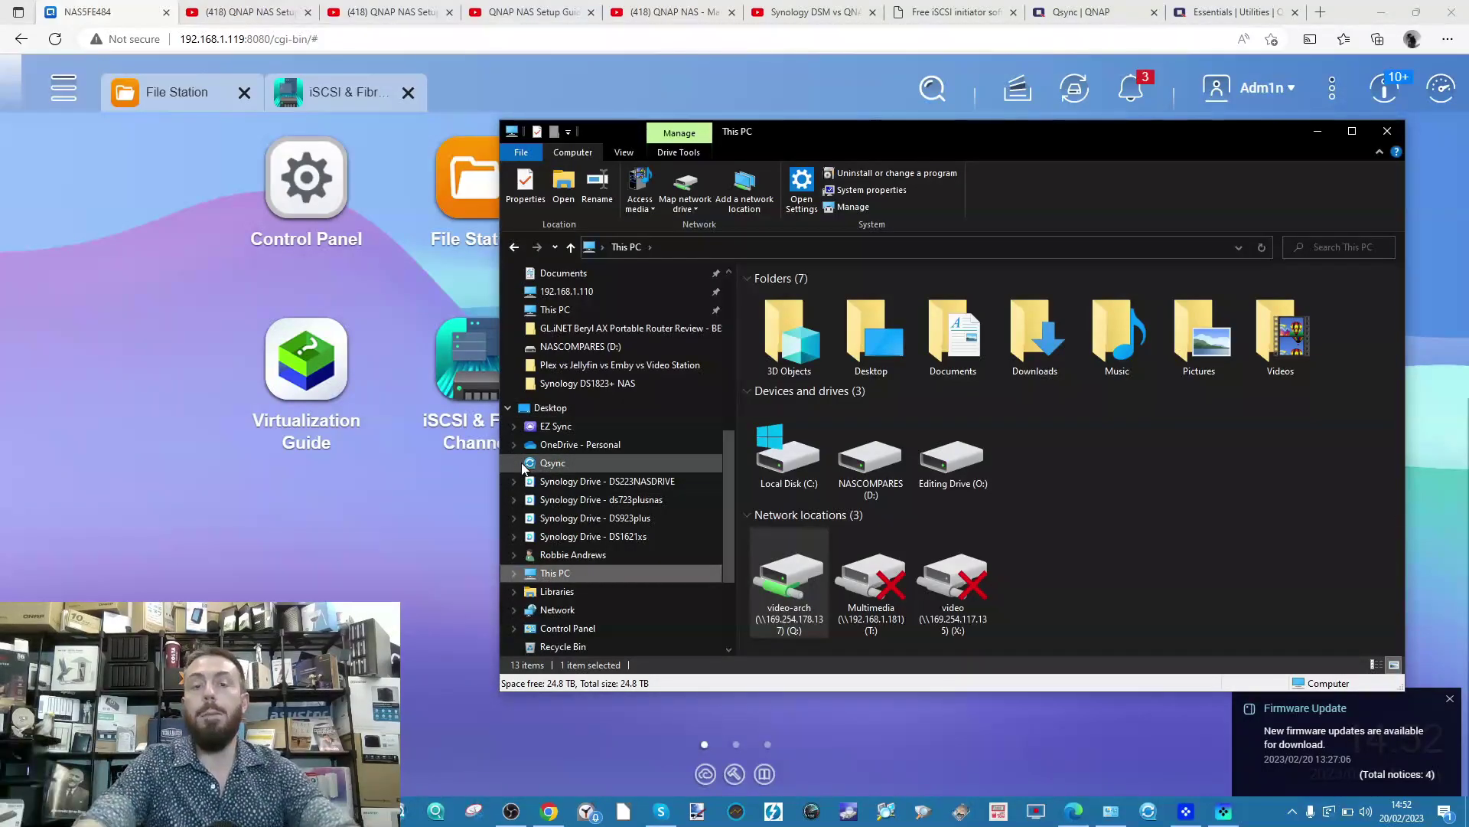
{"action": "left_click", "coordinate": [588, 465]}
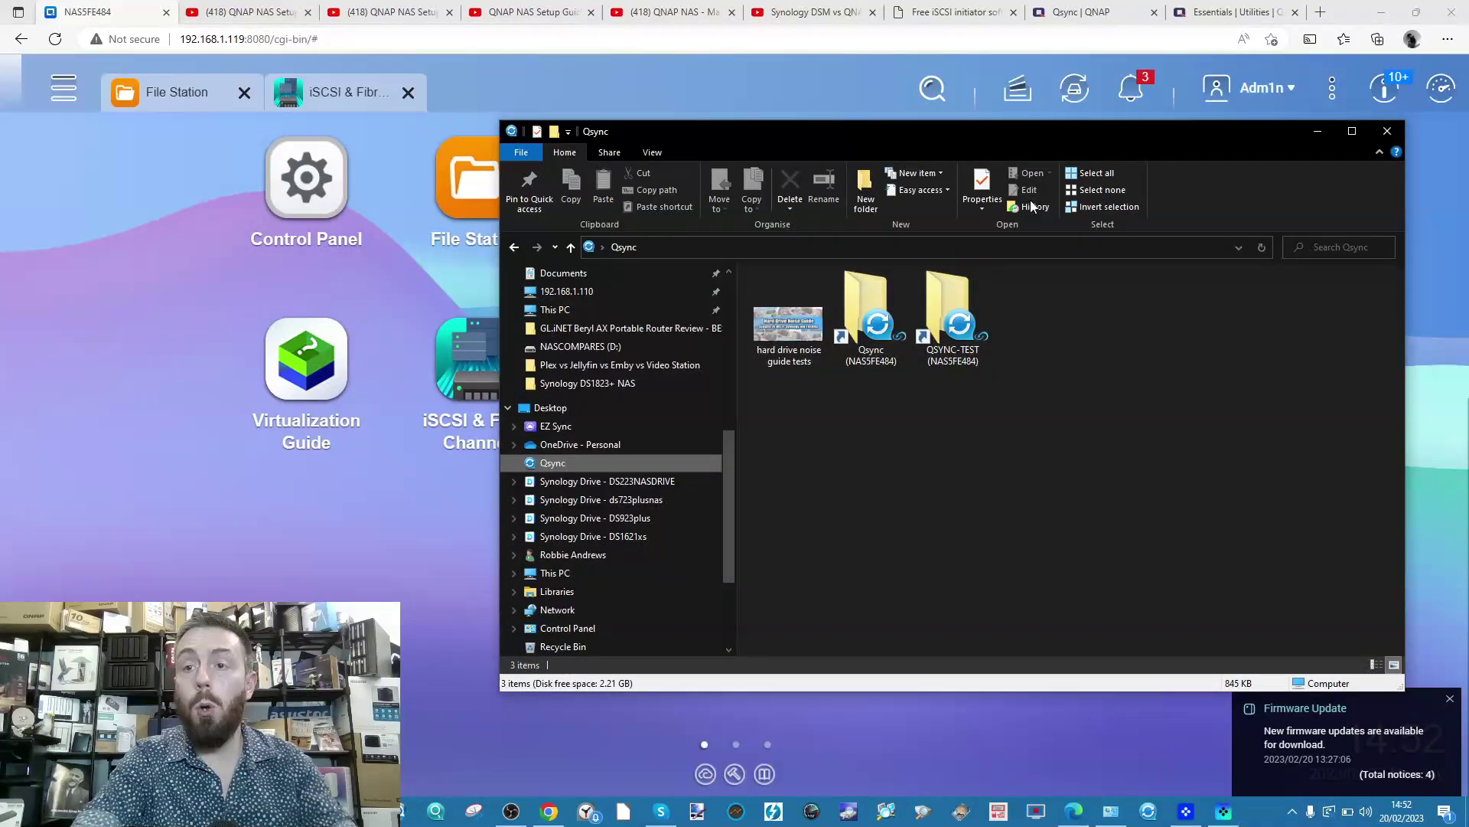
{"action": "left_click", "coordinate": [1387, 131]}
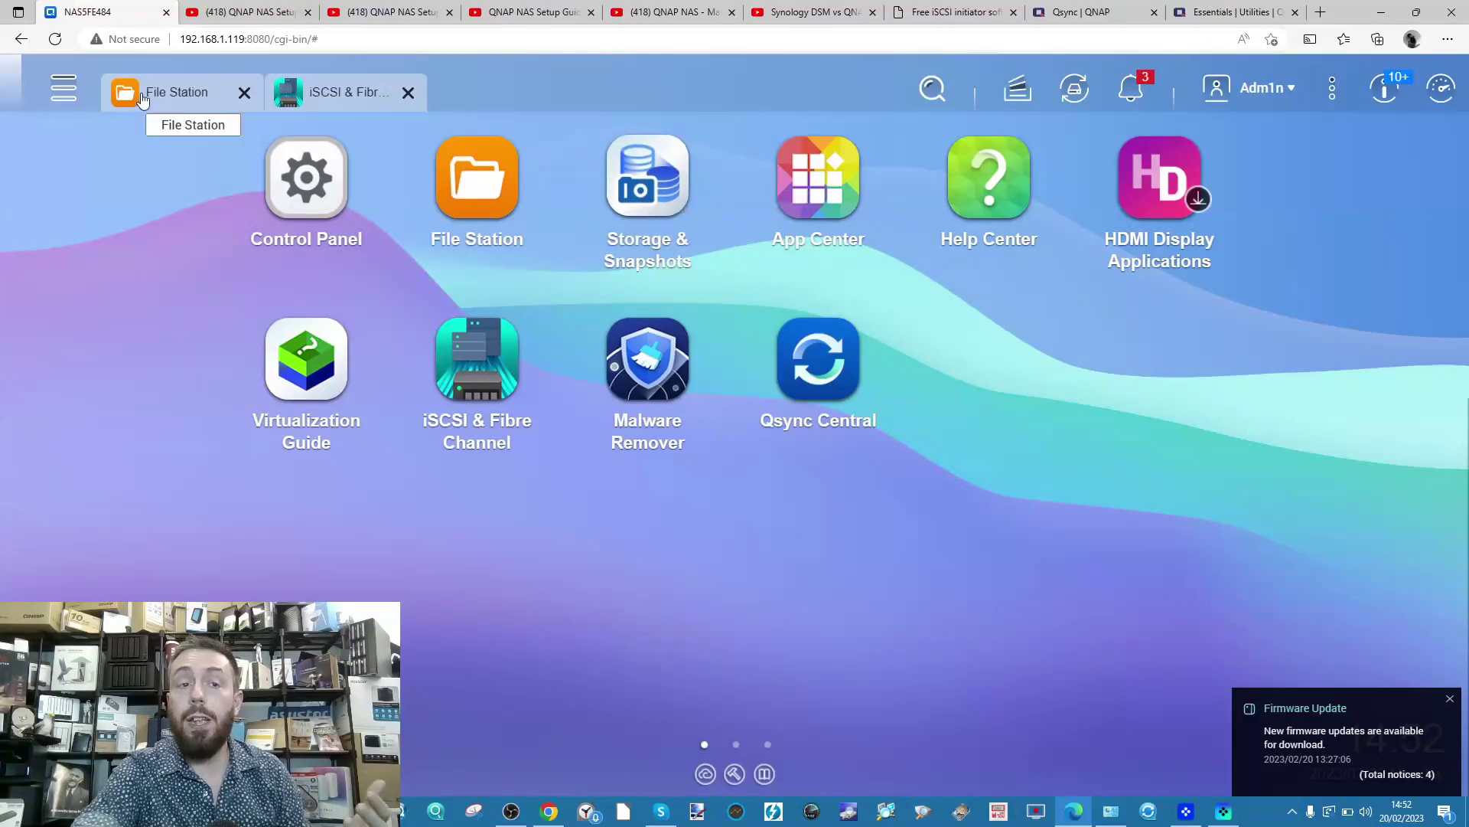
{"action": "left_click", "coordinate": [64, 89]}
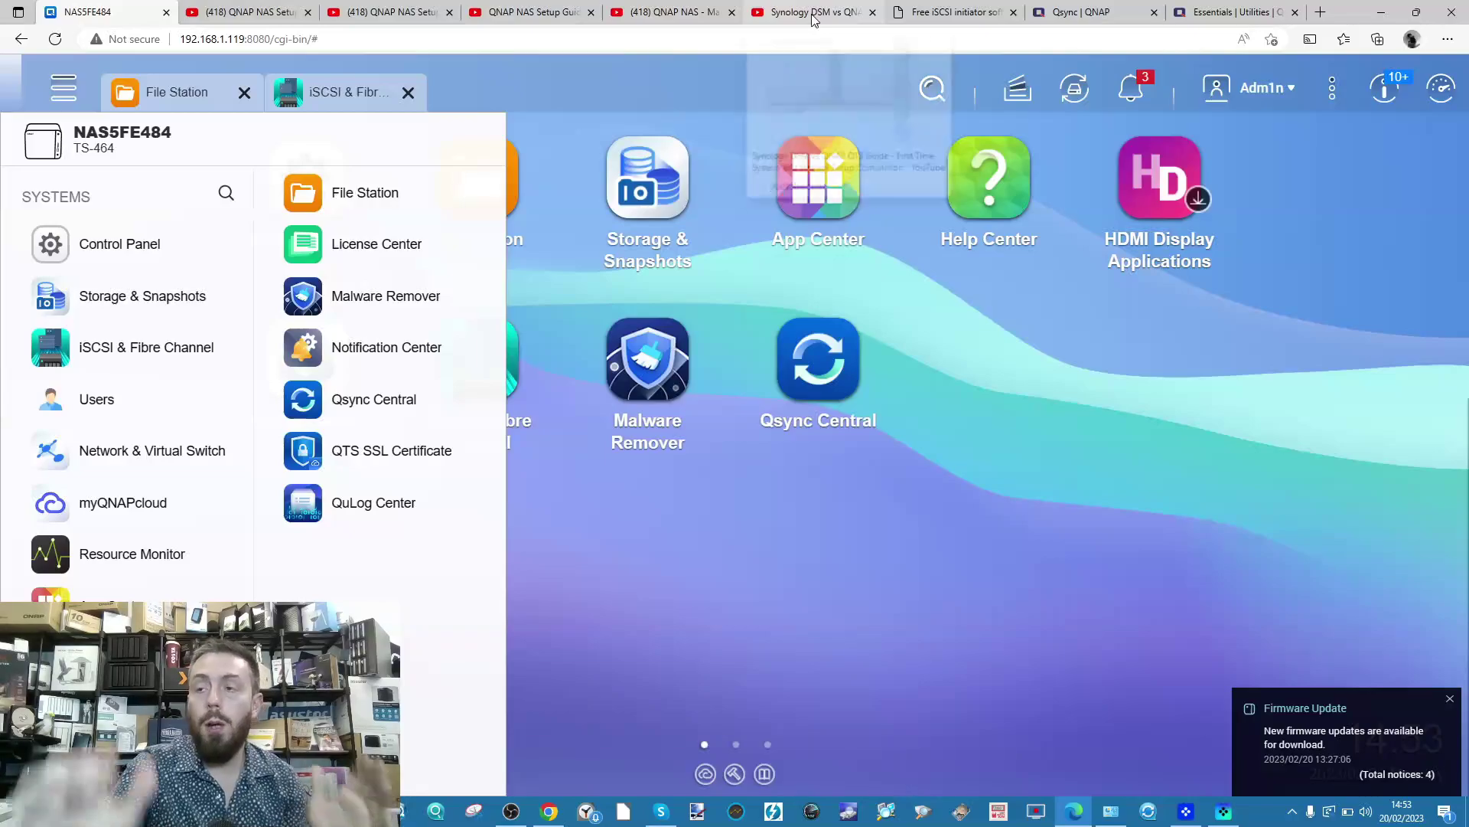
{"action": "mouse_move", "coordinate": [813, 18]}
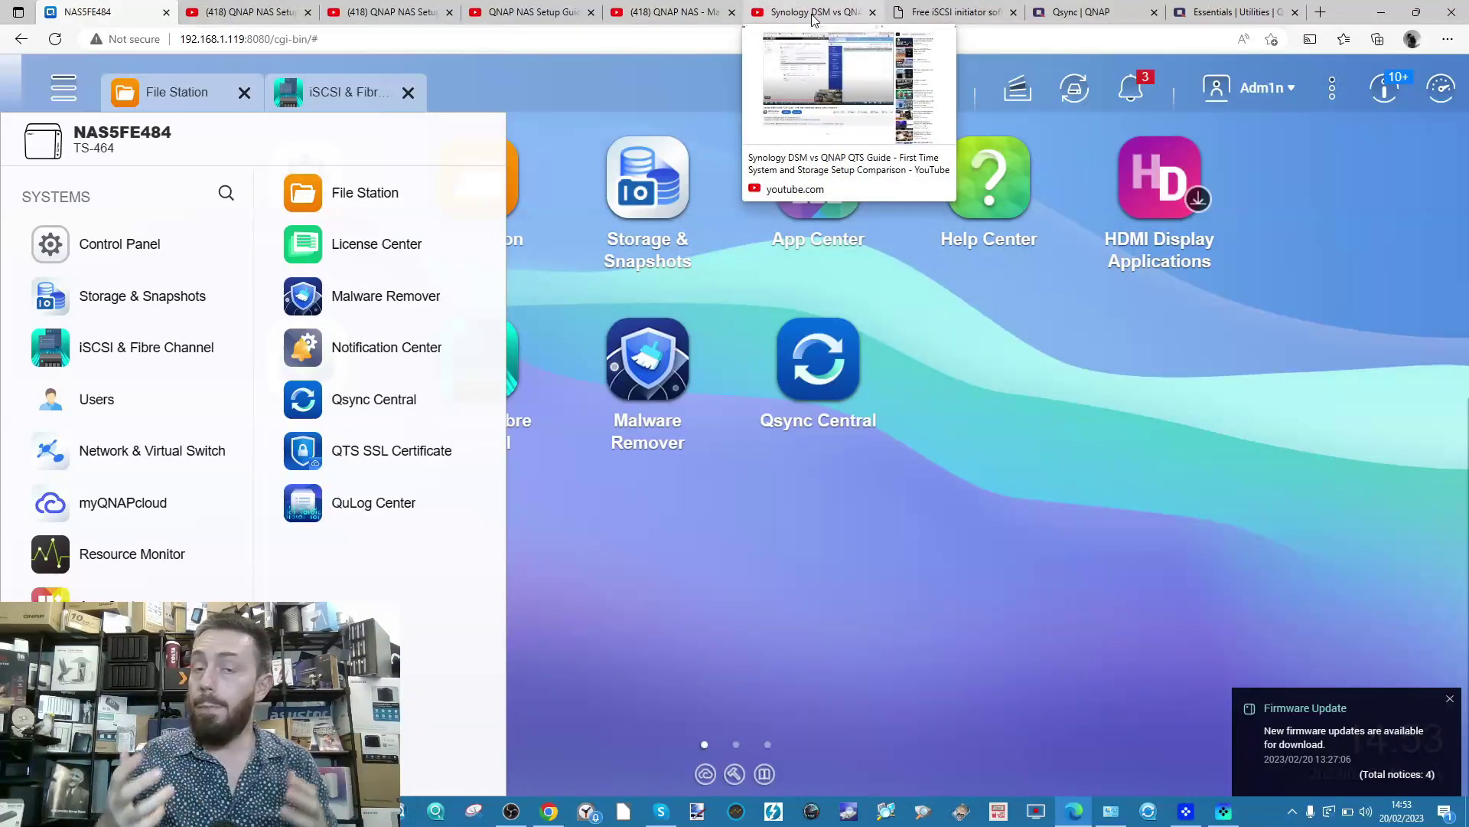
{"action": "left_click", "coordinate": [992, 285]}
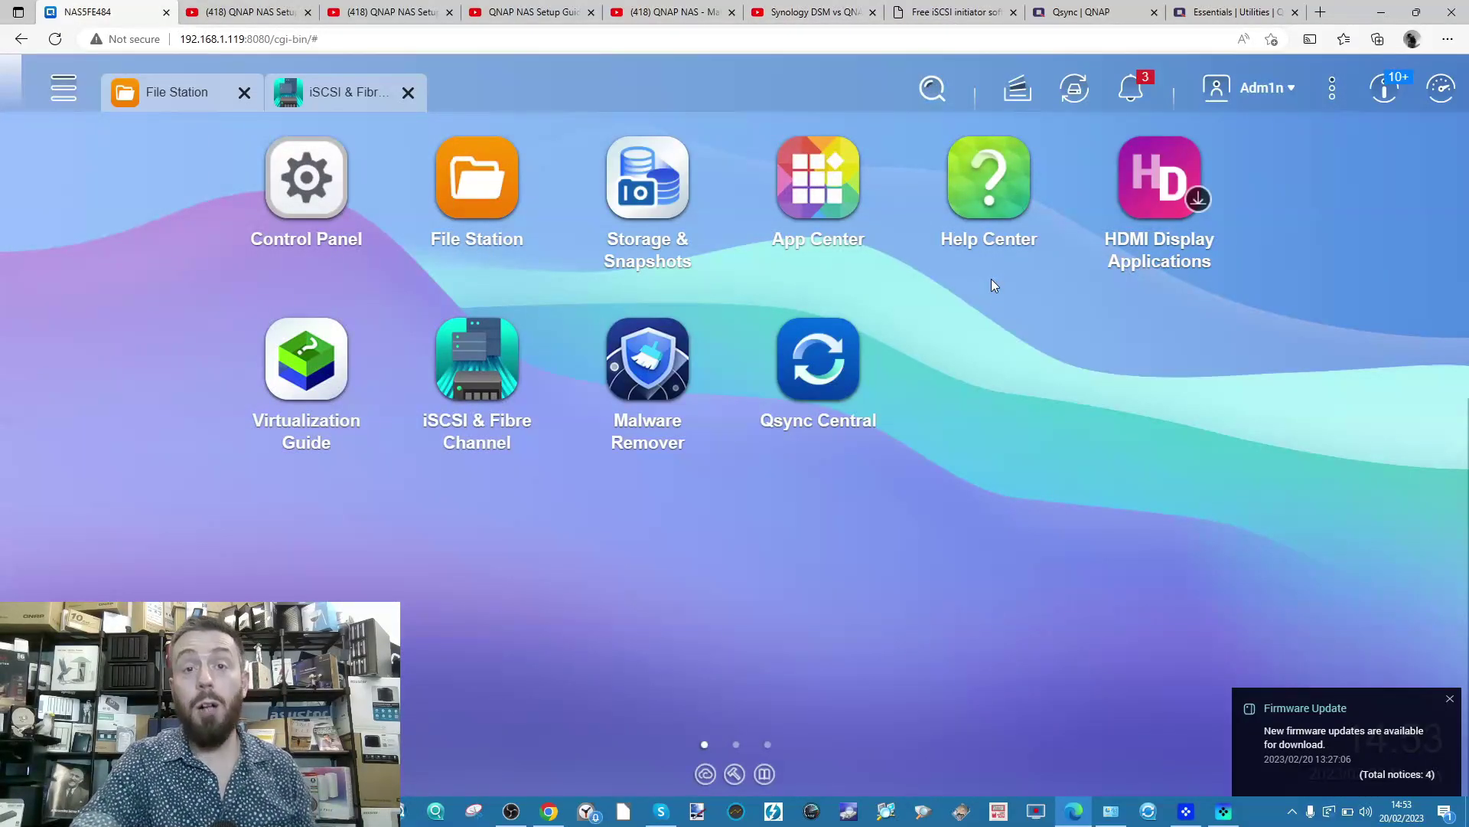